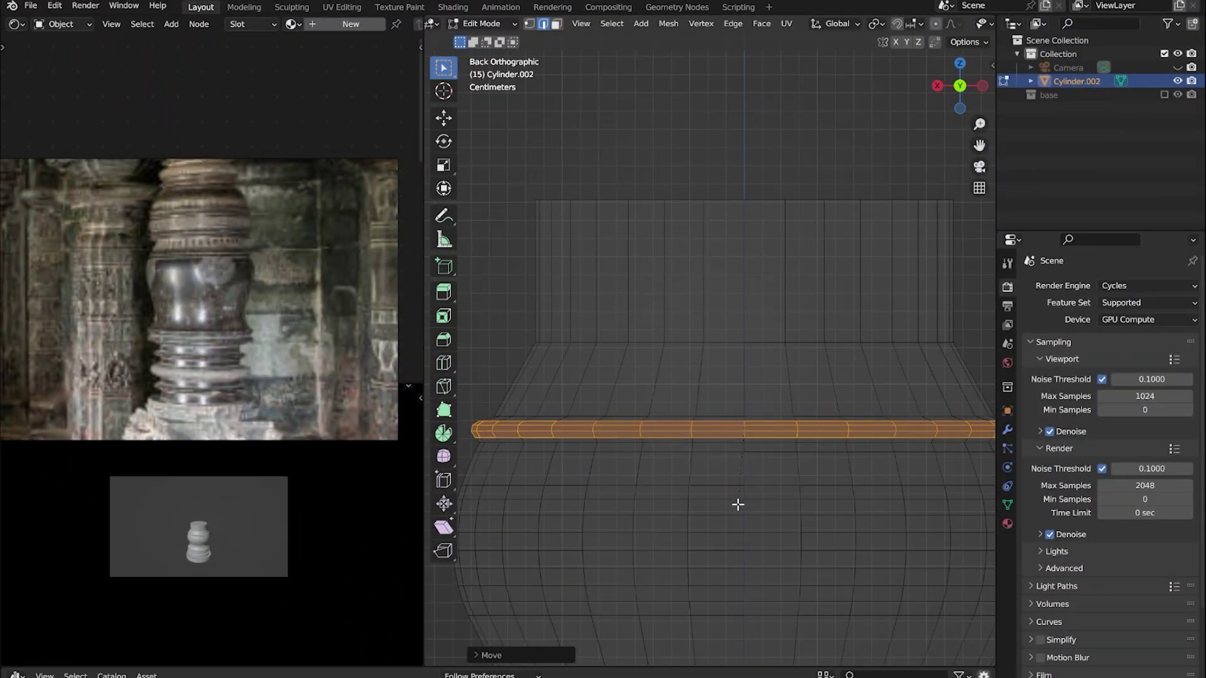
Bevel the selected edge loop into a band and scale the neighbouring edge loop
key("ctrl+b")
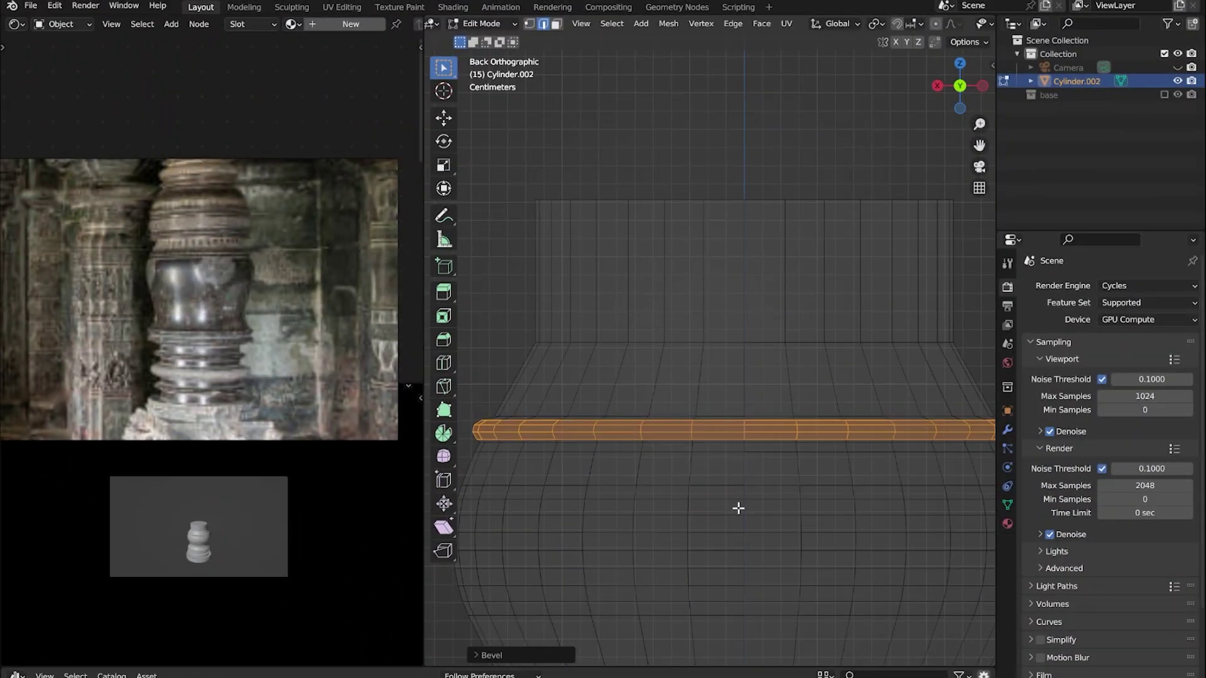
left_click(653, 492)
middle_click_drag(653, 492, 699, 405, "shift")
scroll(556, 414, "up", 2)
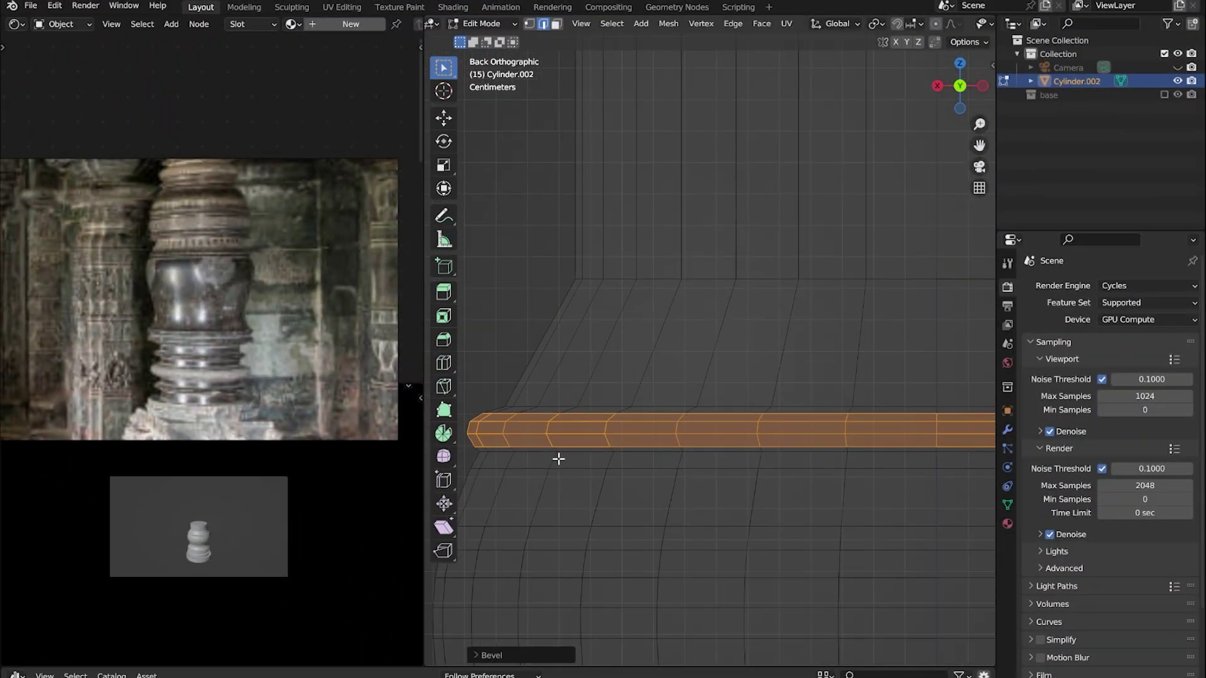
left_click(557, 455)
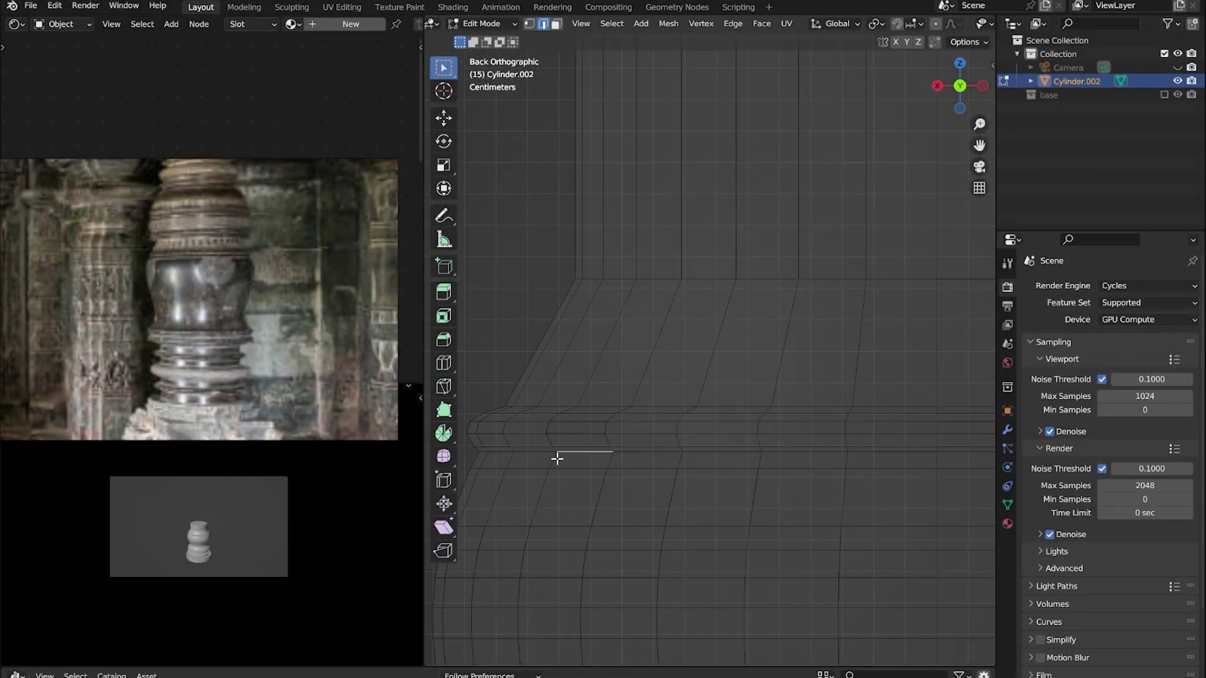
left_click(840, 488)
Cut a new horizontal edge loop into the column and inspect it in back wireframe view
left_click(444, 363)
left_click(511, 460)
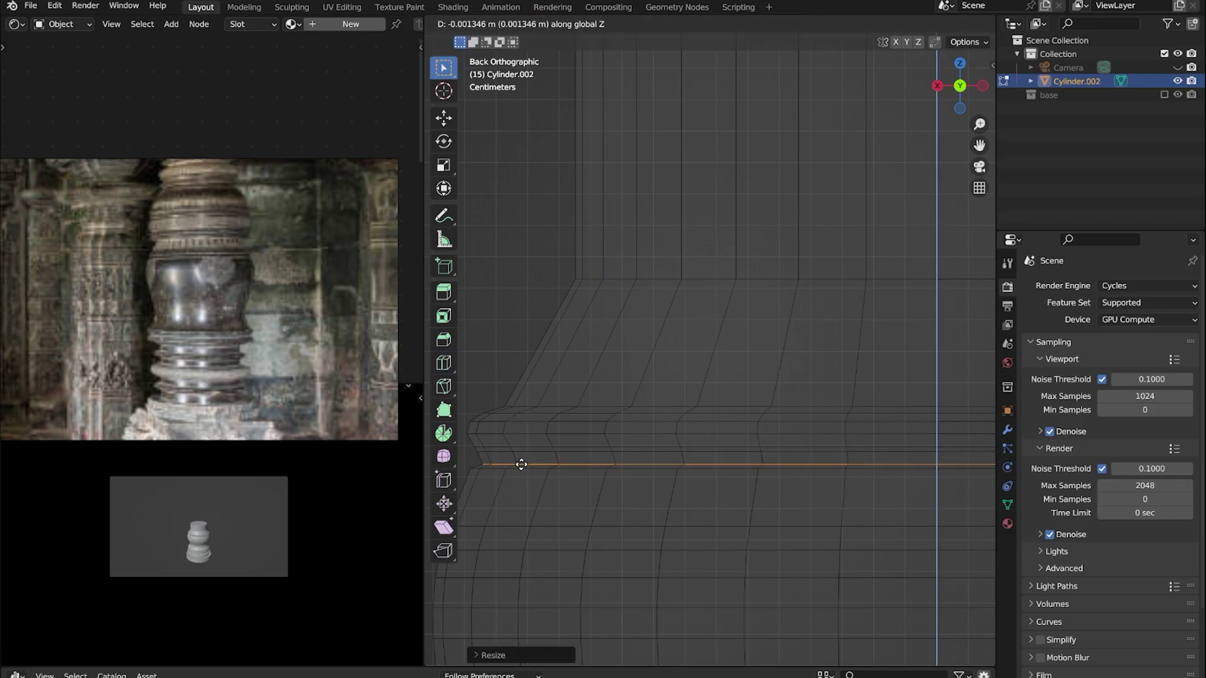
left_click(519, 462)
key("Tab")
mouse_move(519, 461)
middle_mouse_down()
mouse_move(826, 412)
mouse_move(746, 337)
middle_mouse_up()
left_click(970, 84)
key("shift+z")
Slide an edge loop into place and bevel it into a narrow band
key("Tab")
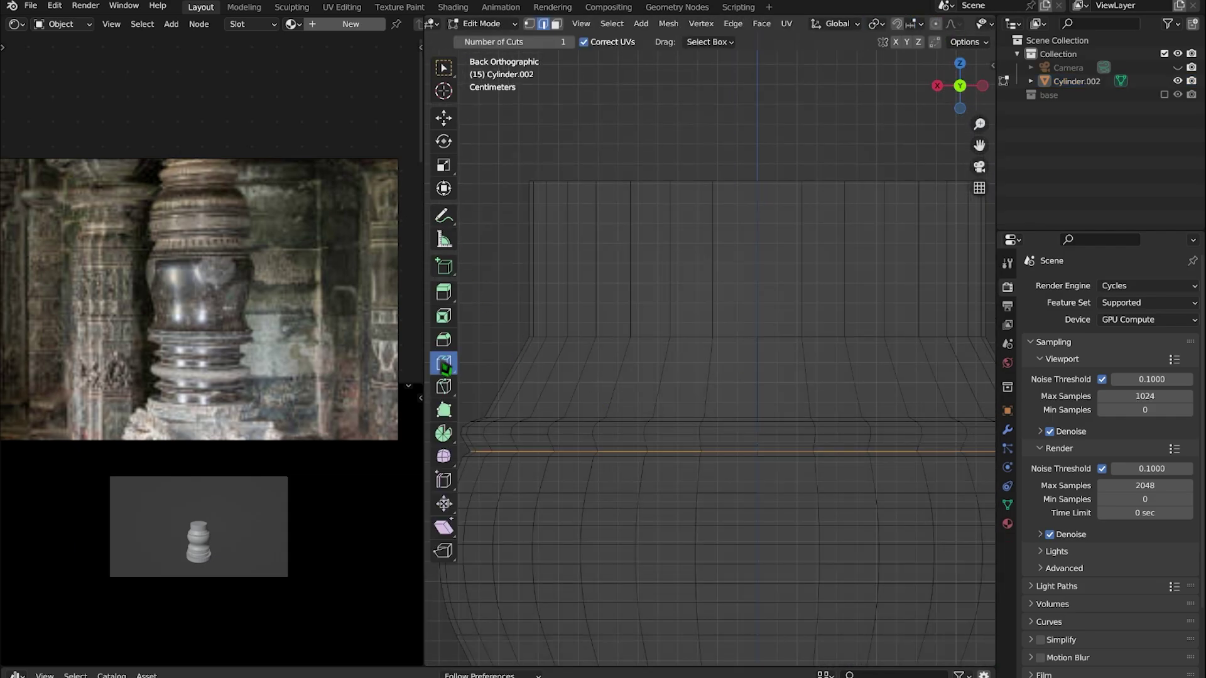
left_click(661, 368)
key("ctrl+b")
left_click(638, 449)
scroll(654, 339, "up", 3, "shift")
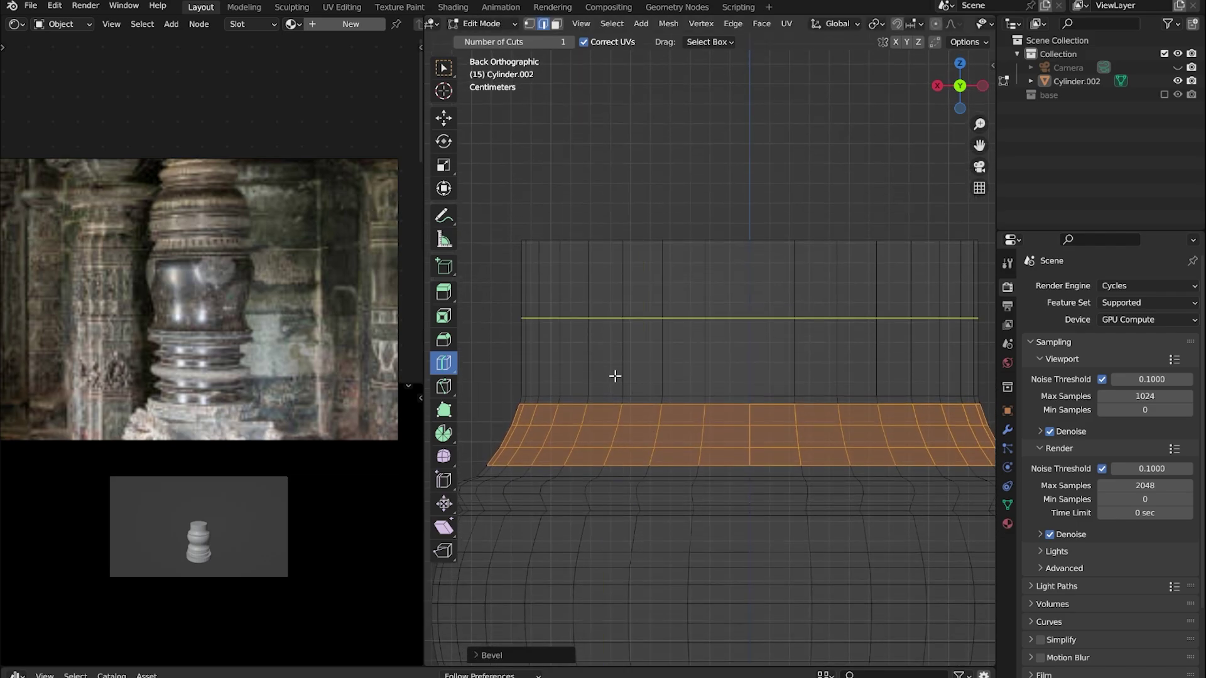
scroll(597, 310, "down", 3)
Cut a loop across the upper section, flare it outward and bevel it into a rounded band
left_click(626, 337)
key("s")
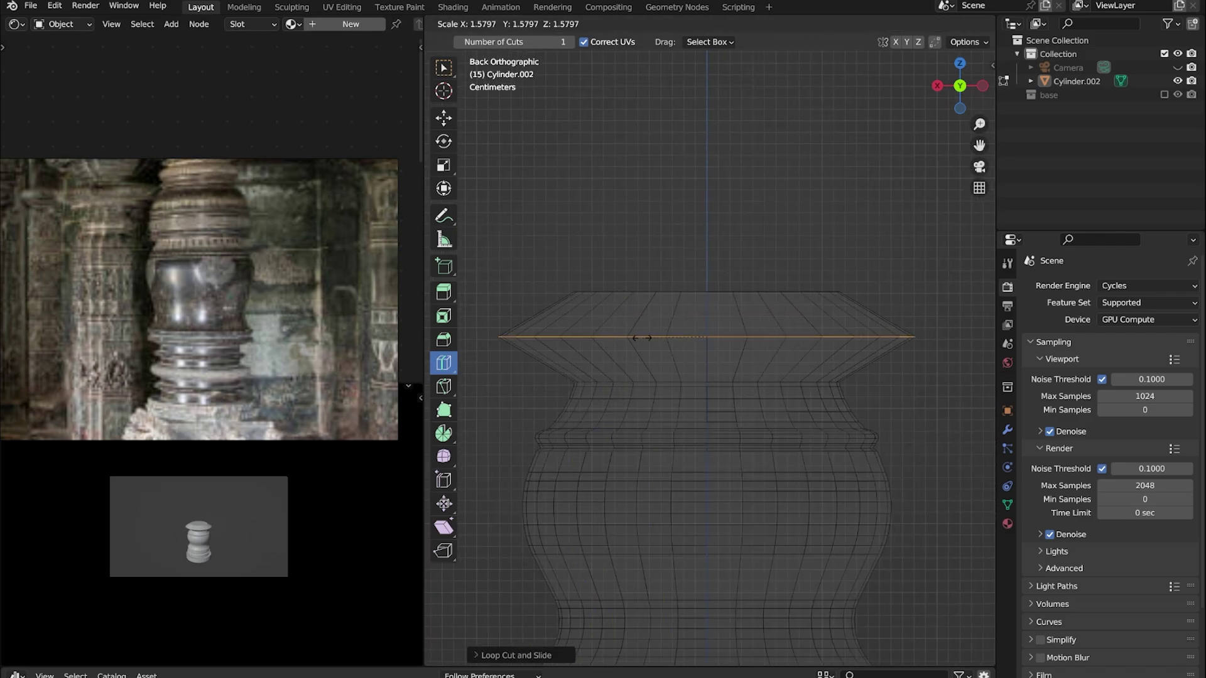
key("ctrl+b")
scroll(626, 457, "up", 3)
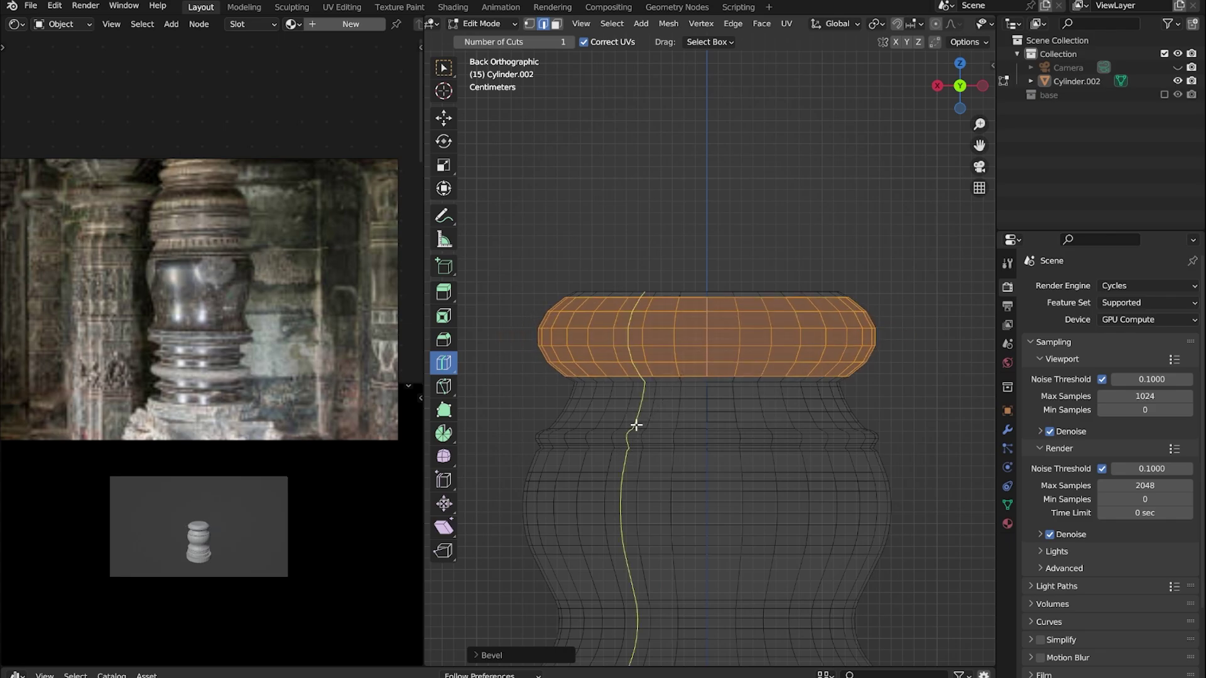
scroll(656, 361, "up", 2, "shift")
Add one more loop below the rounded band and check the column in solid perspective
left_click(613, 358)
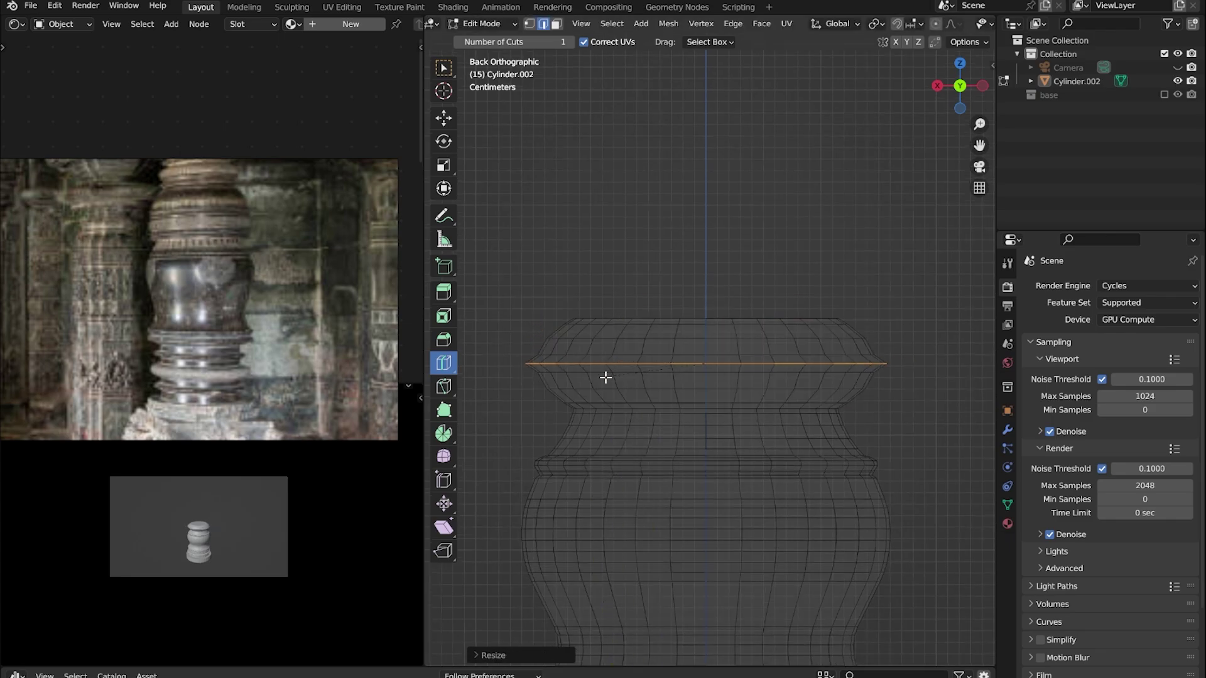
key("Tab")
key("shift+z")
mouse_move(812, 336)
middle_mouse_down()
mouse_move(817, 304)
mouse_move(691, 367)
mouse_move(730, 355)
middle_mouse_up()
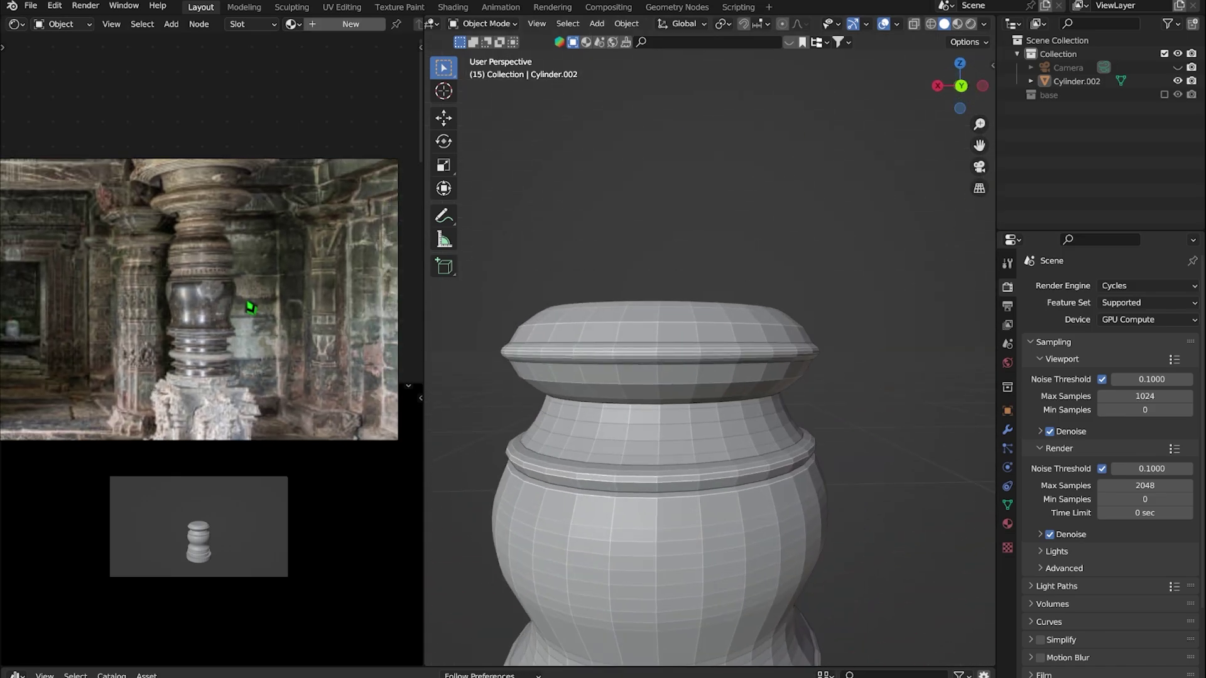
Undo the flared top rim and make the top section taller in back view
key("ctrl+z")
key("ctrl+z")
key("ctrl+z")
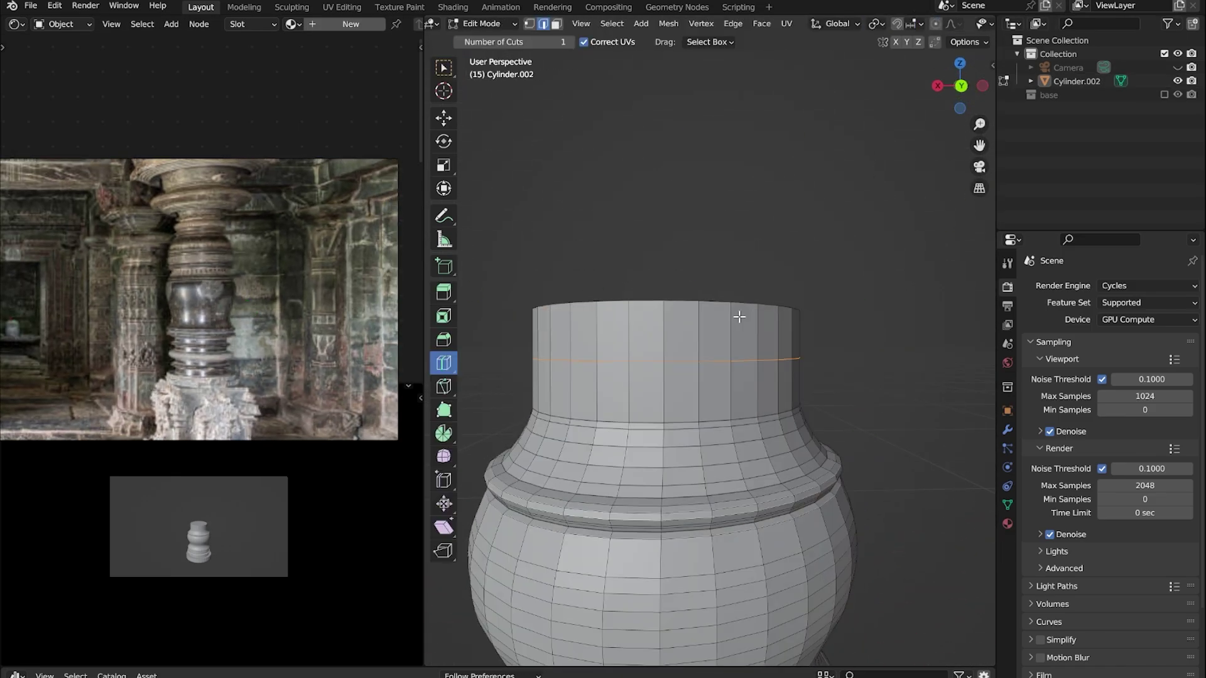
key("ctrl+z")
key("ctrl+z")
key("ctrl+z")
key("ctrl+z")
key("ctrl+z")
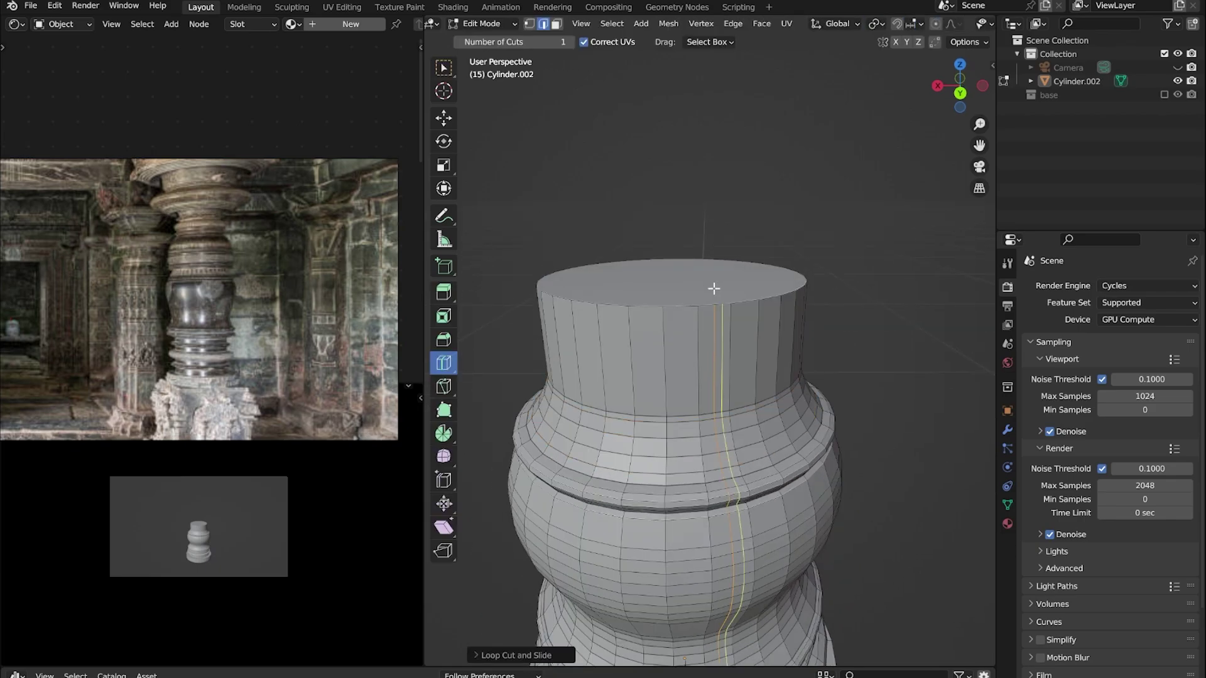
key("ctrl+z")
left_click(960, 88)
key("s")
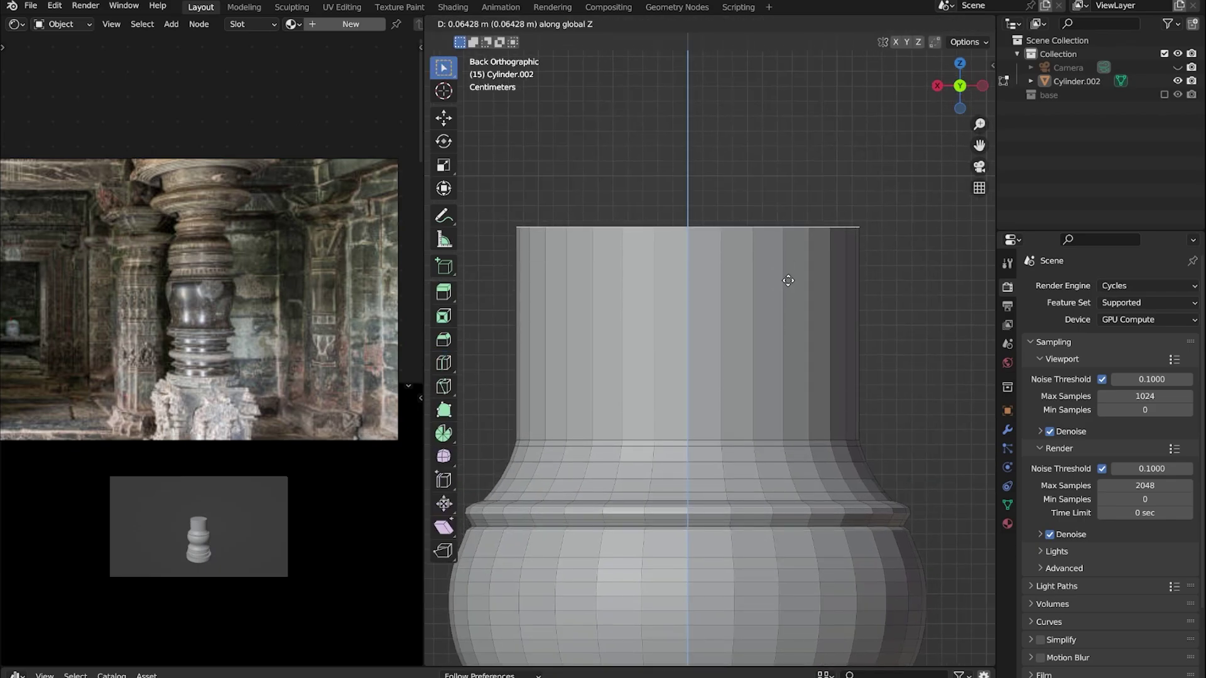
left_click(871, 314)
Scale the top section's middle ring outward into a bulge, bevel it and add a loop cut
key("2")
left_click(527, 350, "alt")
key("s")
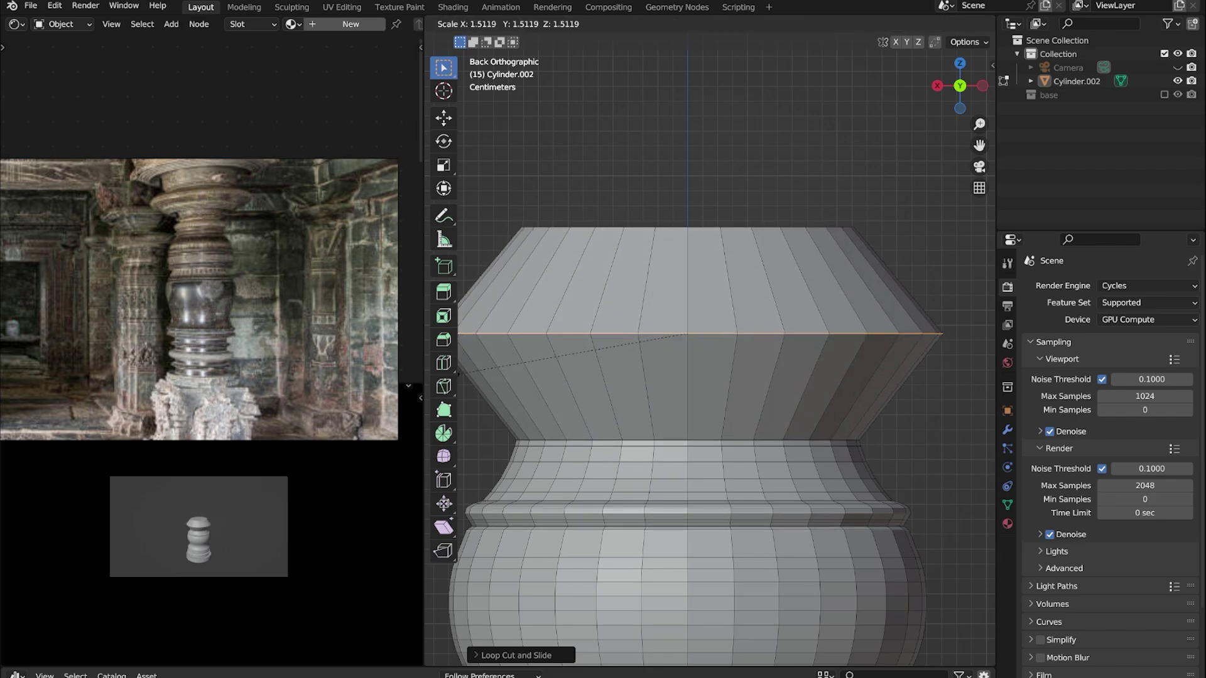
left_click(586, 594)
key("ctrl+b")
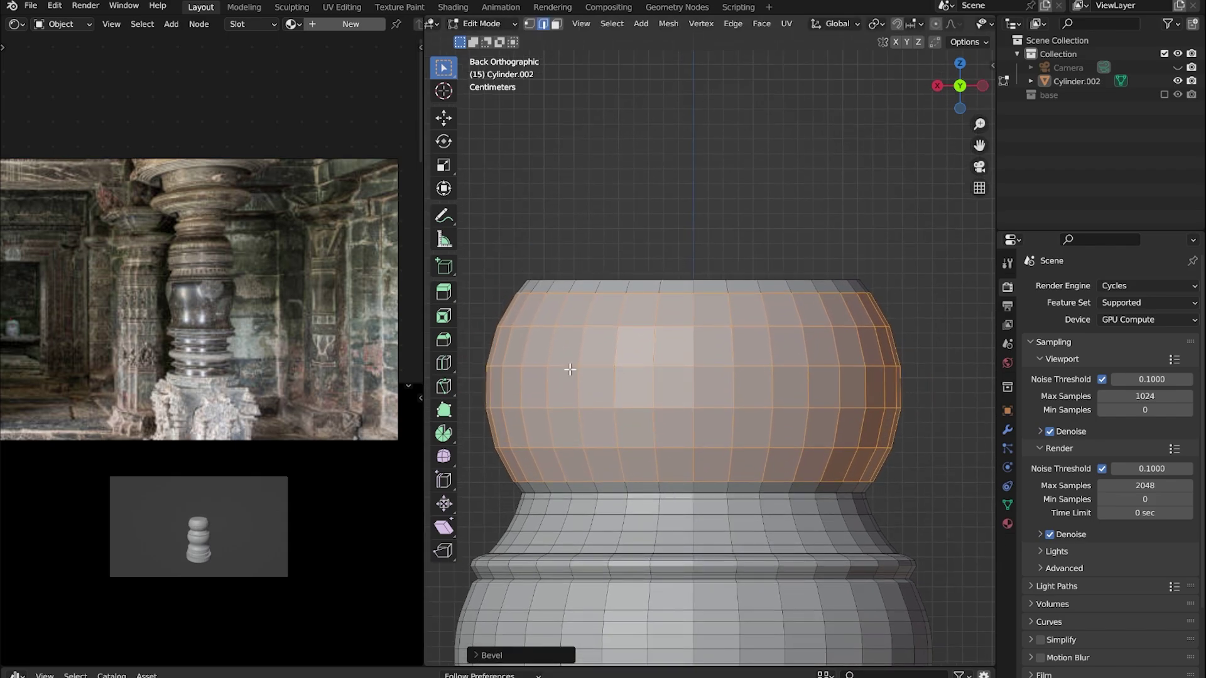
left_click(443, 363)
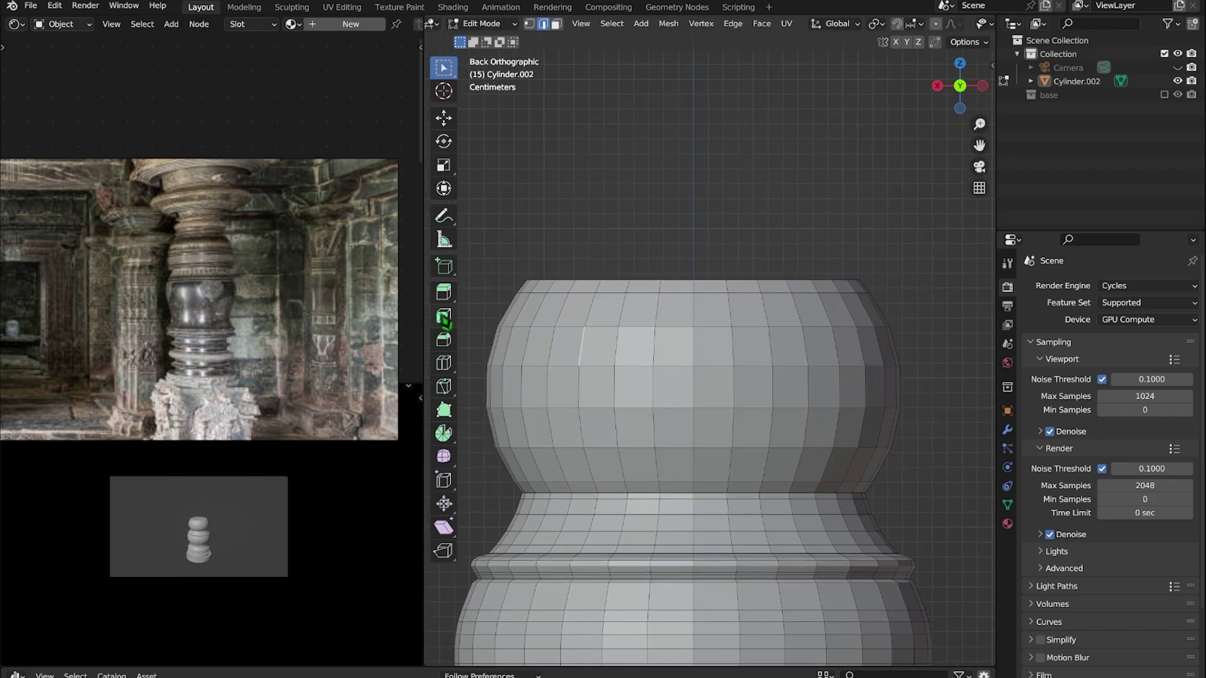
left_click(565, 346)
Try scaling the two loops outward, cancelling and undoing their bevel
key("s")
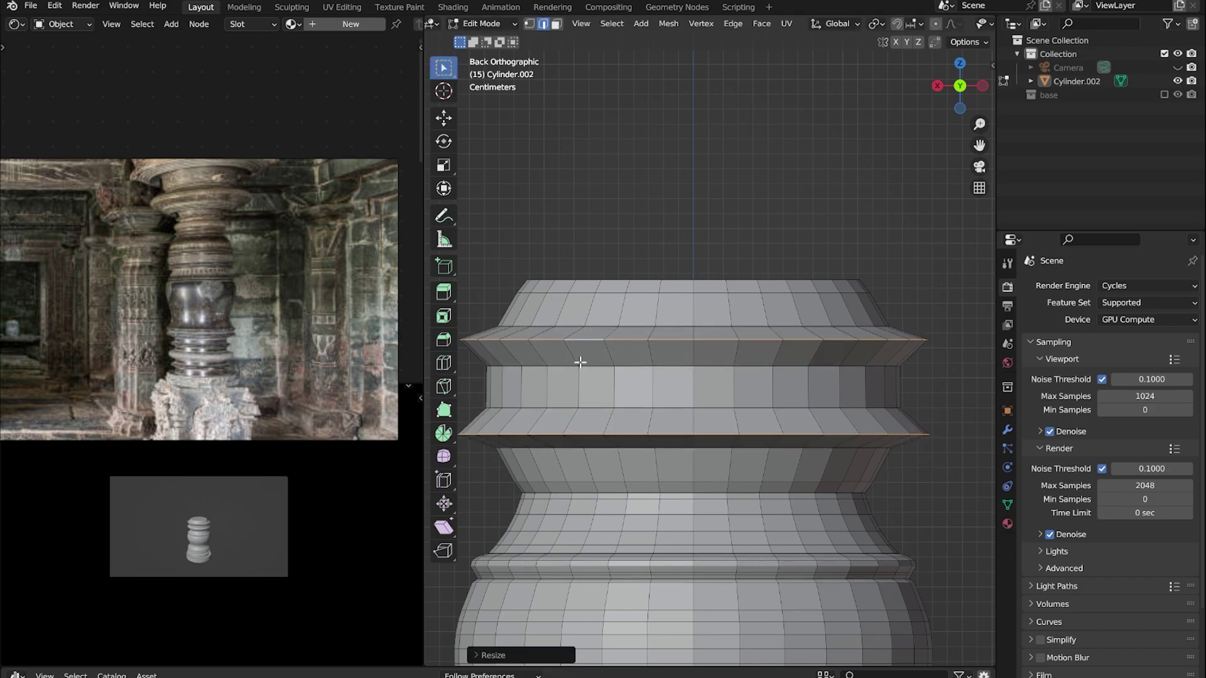
key("Escape")
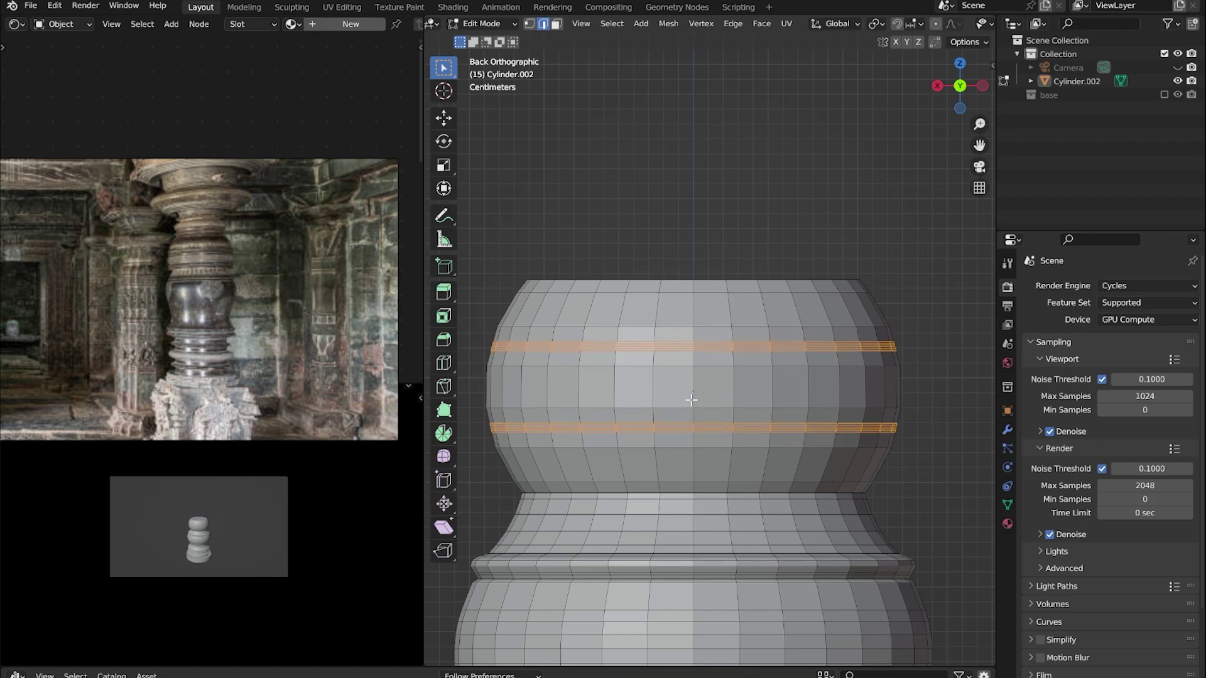
key("ctrl+z")
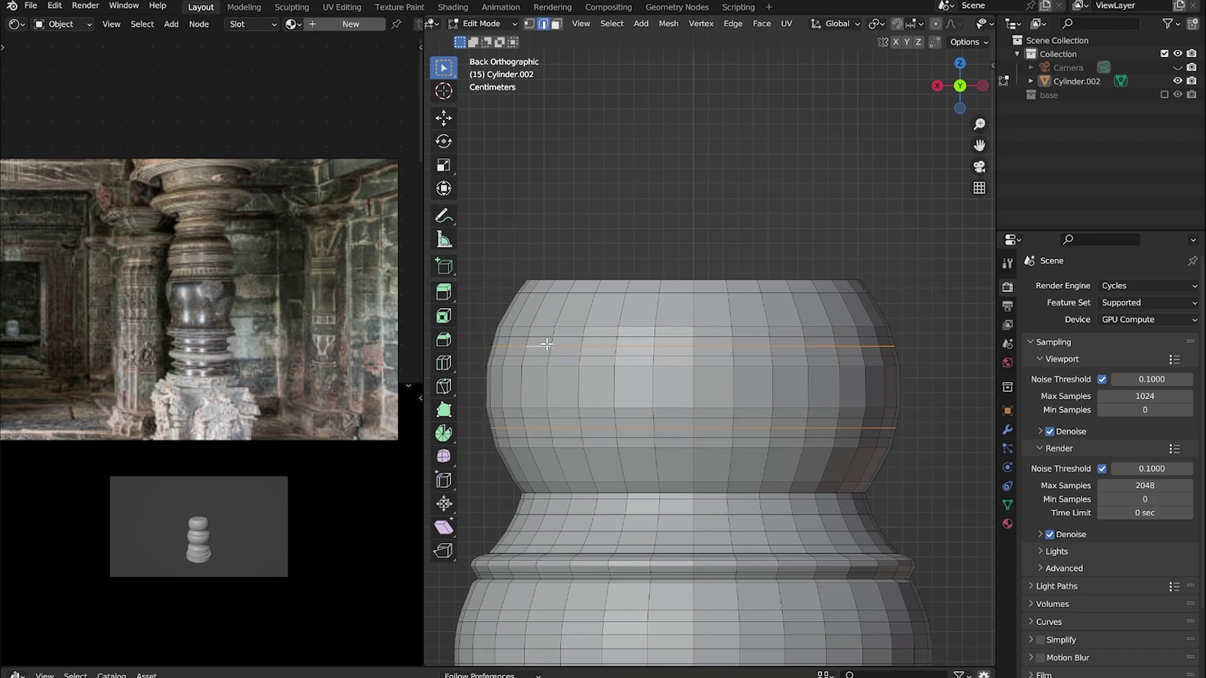
key("s")
key("Escape")
Set the pivot to Individual Origins and scale both loops outward into thin rings
left_click(874, 23)
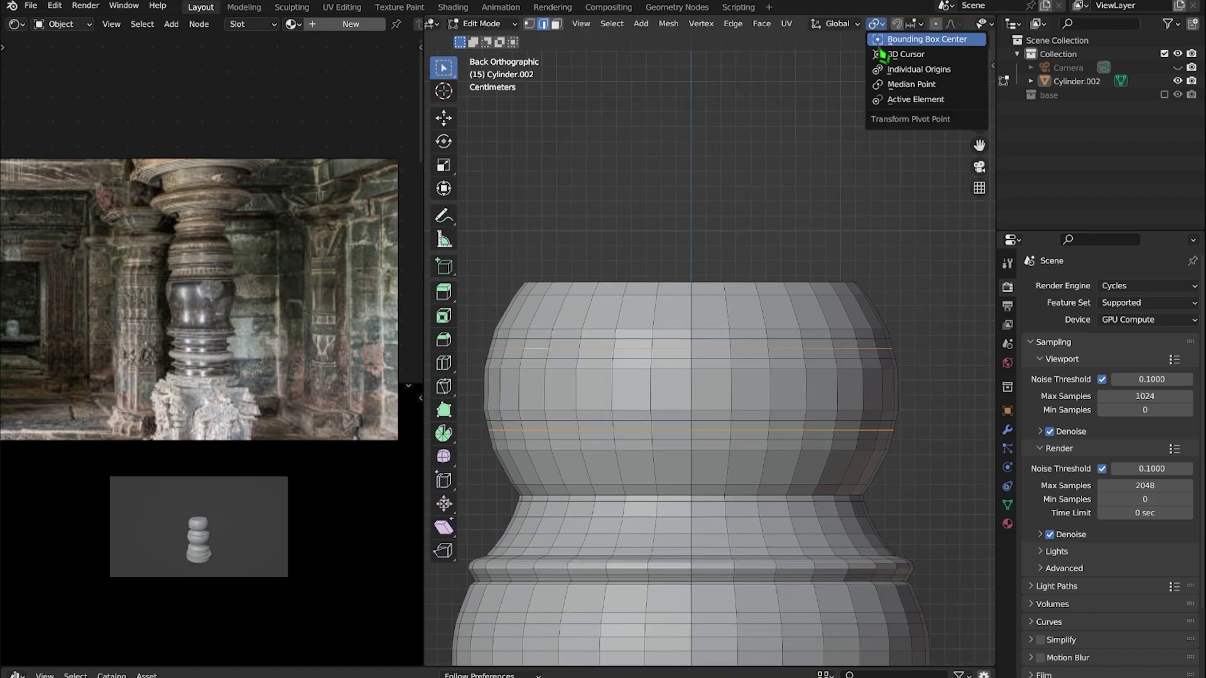
left_click(911, 70)
key("s")
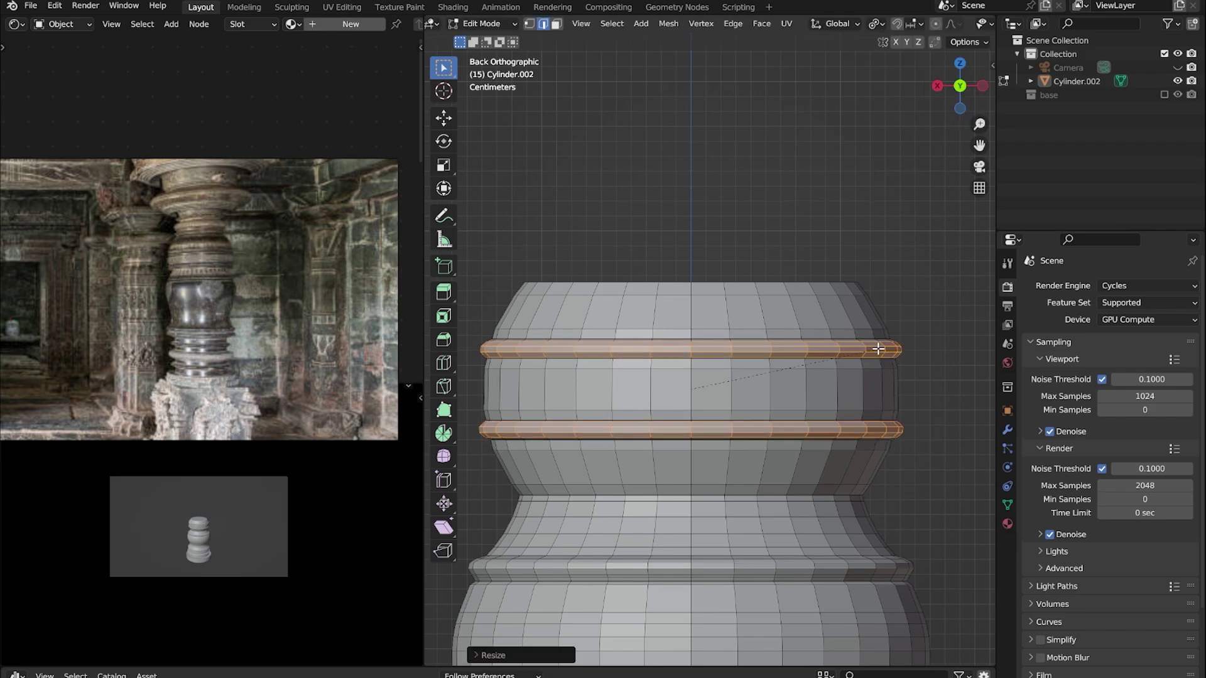
middle_click_drag(865, 357, 791, 382)
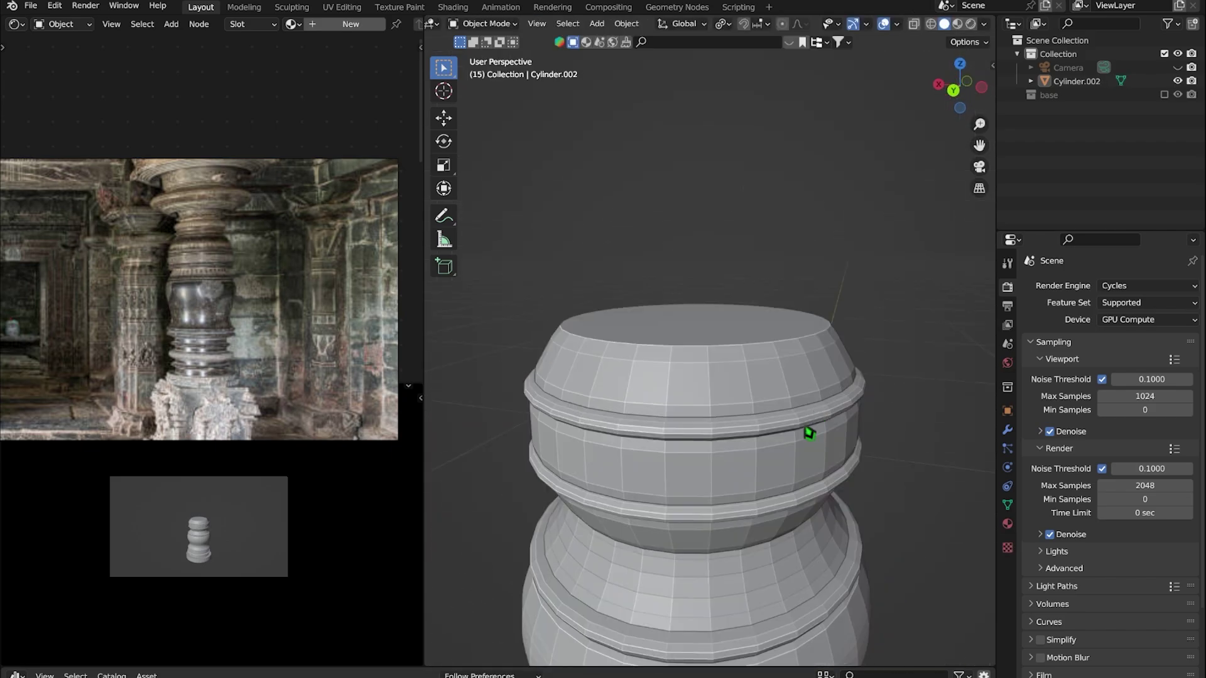
key("ctrl+KP_1")
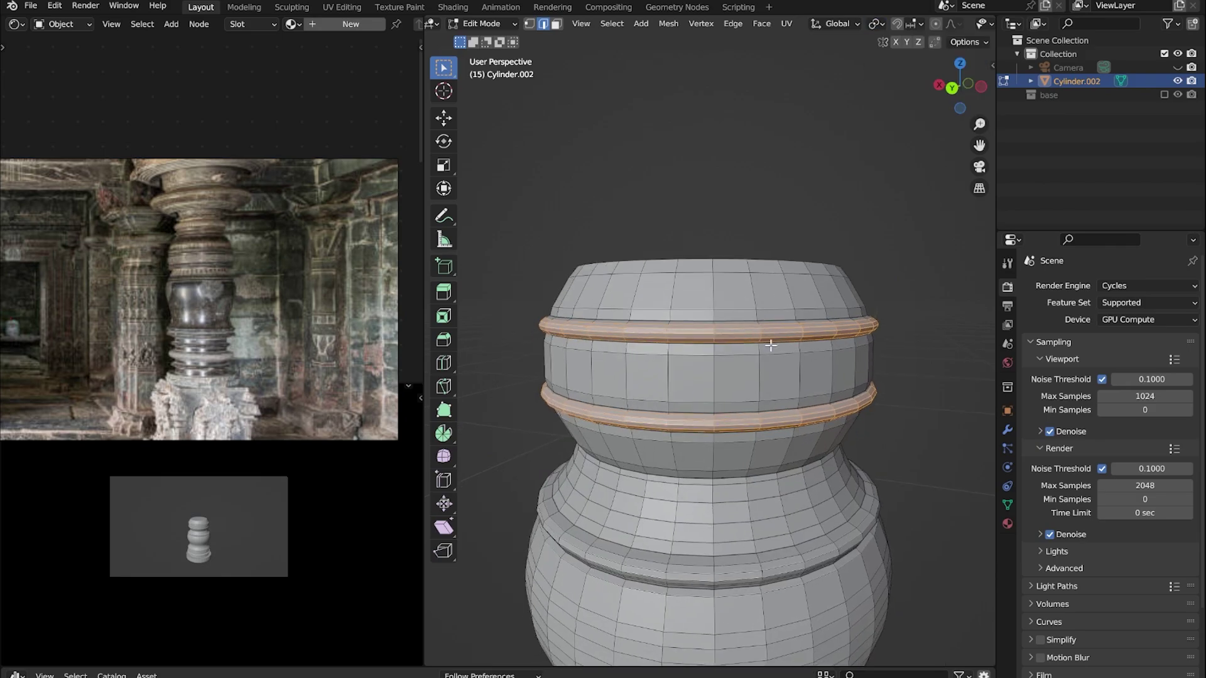
Turn on X-ray, deselect the rings and select the column's top cap face in back view
scroll(911, 23, "down", 5)
left_click(972, 24)
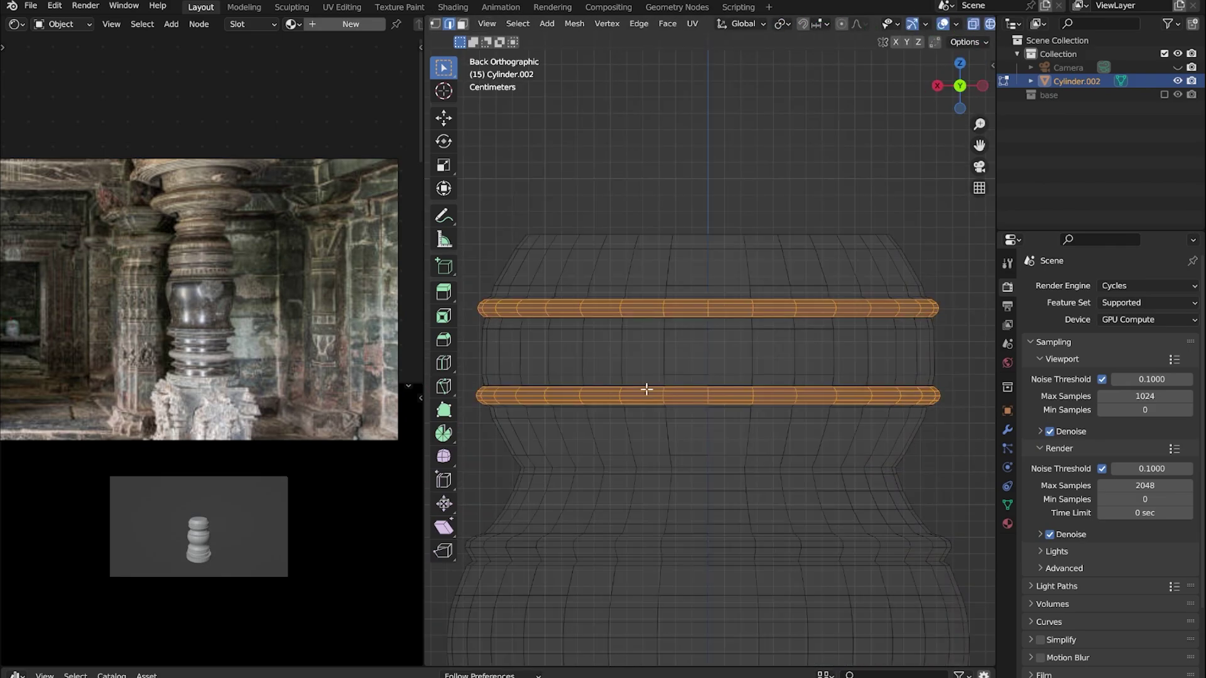
middle_click_drag(645, 376, 655, 458, "shift")
left_click(676, 348)
middle_click_drag(678, 349, 672, 379)
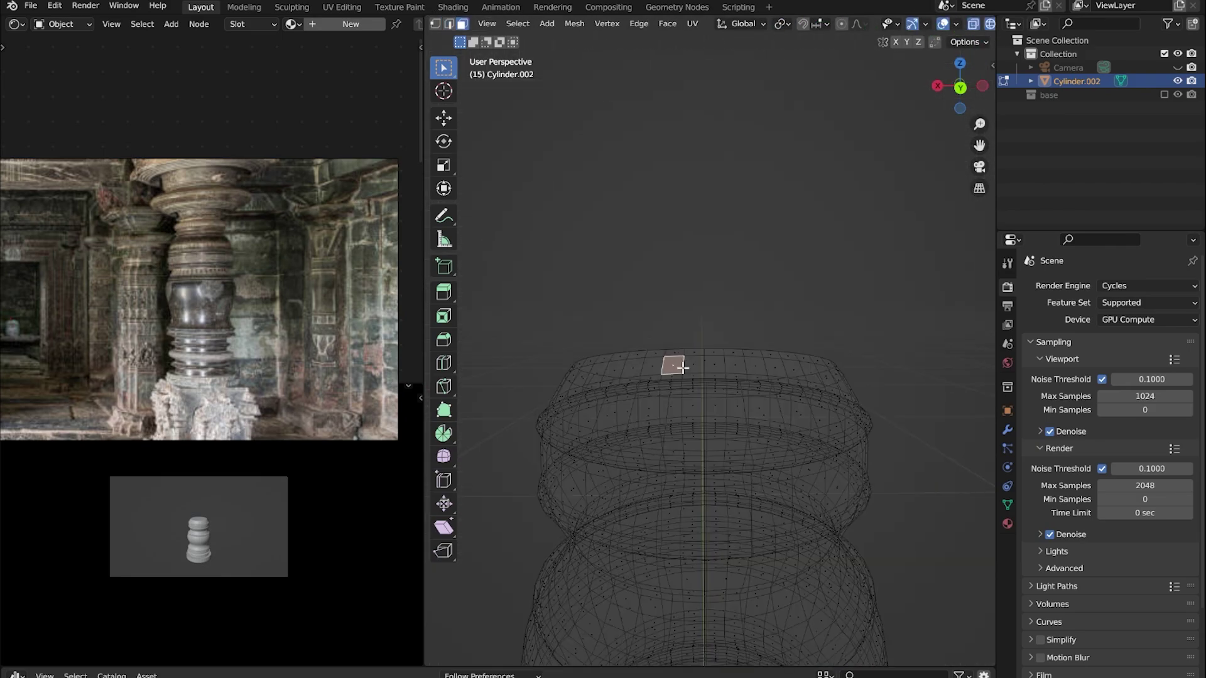
left_click(672, 358)
key("ctrl+KP_1")
Extrude the top upward twice and widen the new top ring
key("e")
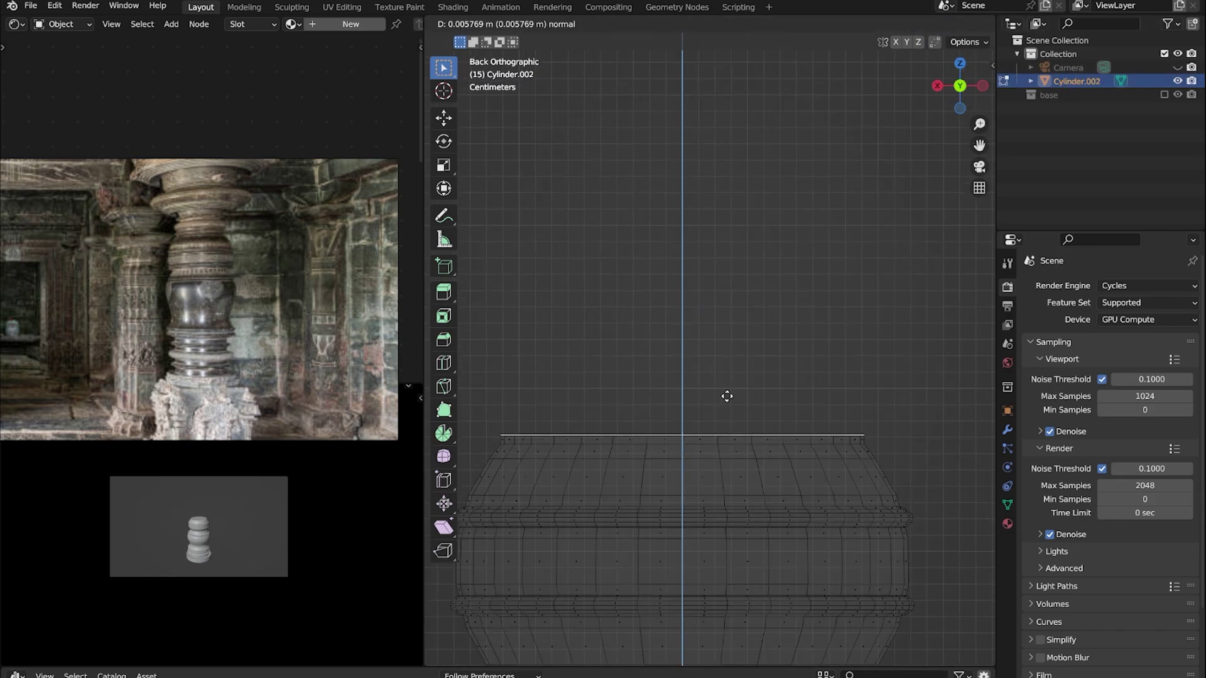
left_click(866, 373)
left_click(858, 367)
key("e")
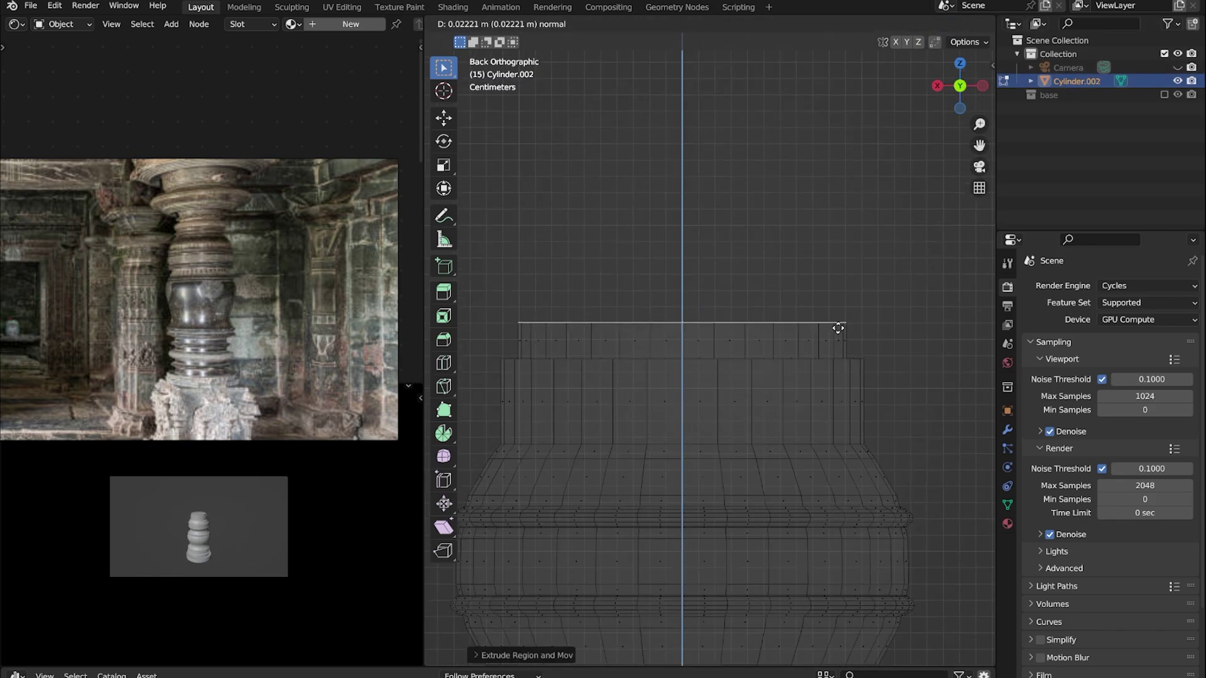
left_click(838, 280)
key("s")
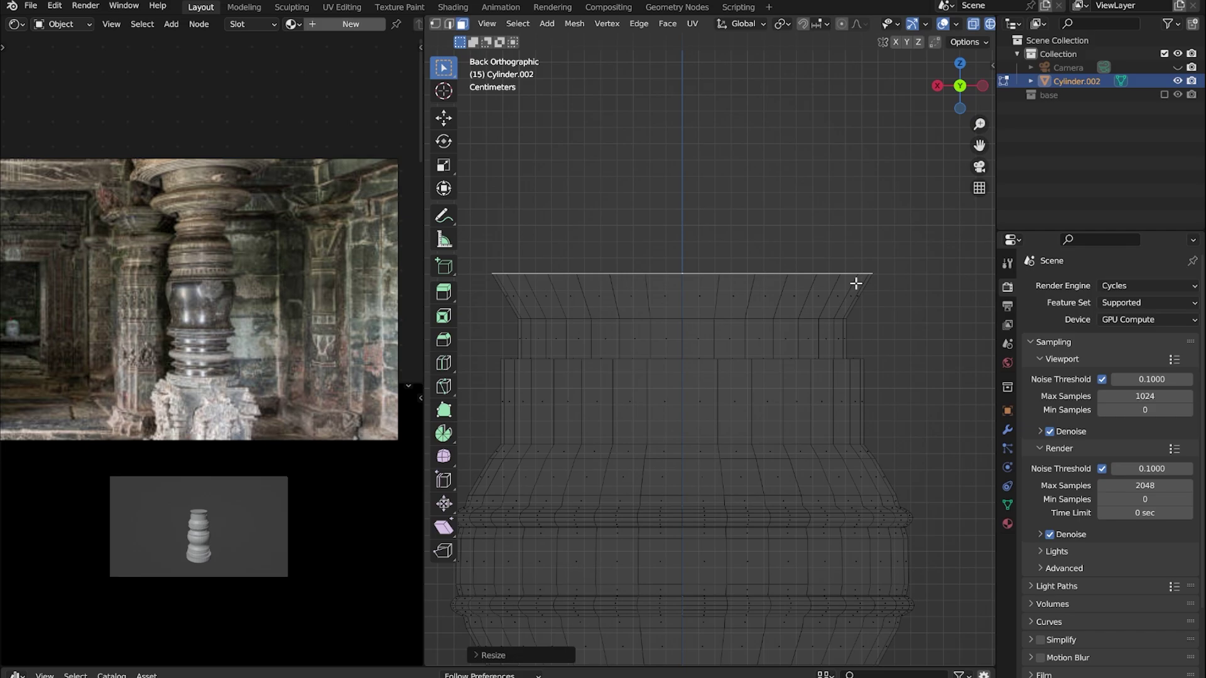
key("s")
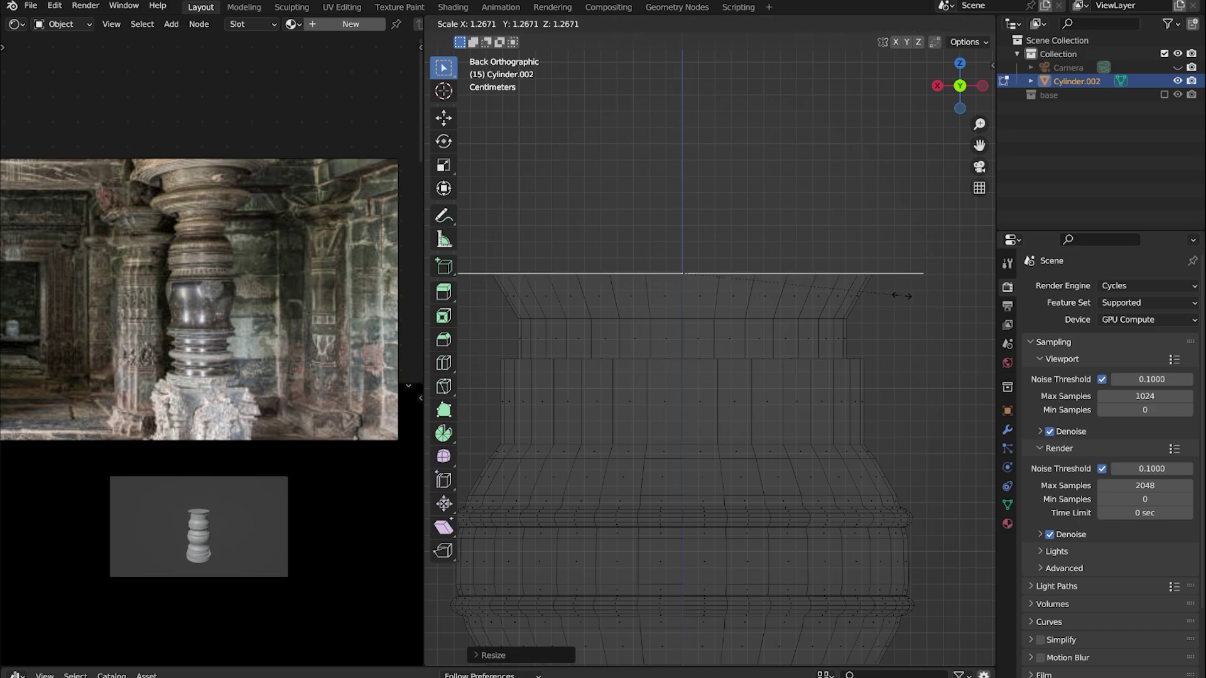
Extrude another top section, enlarge its ring, then shrink it back down
key("e")
left_click(917, 183)
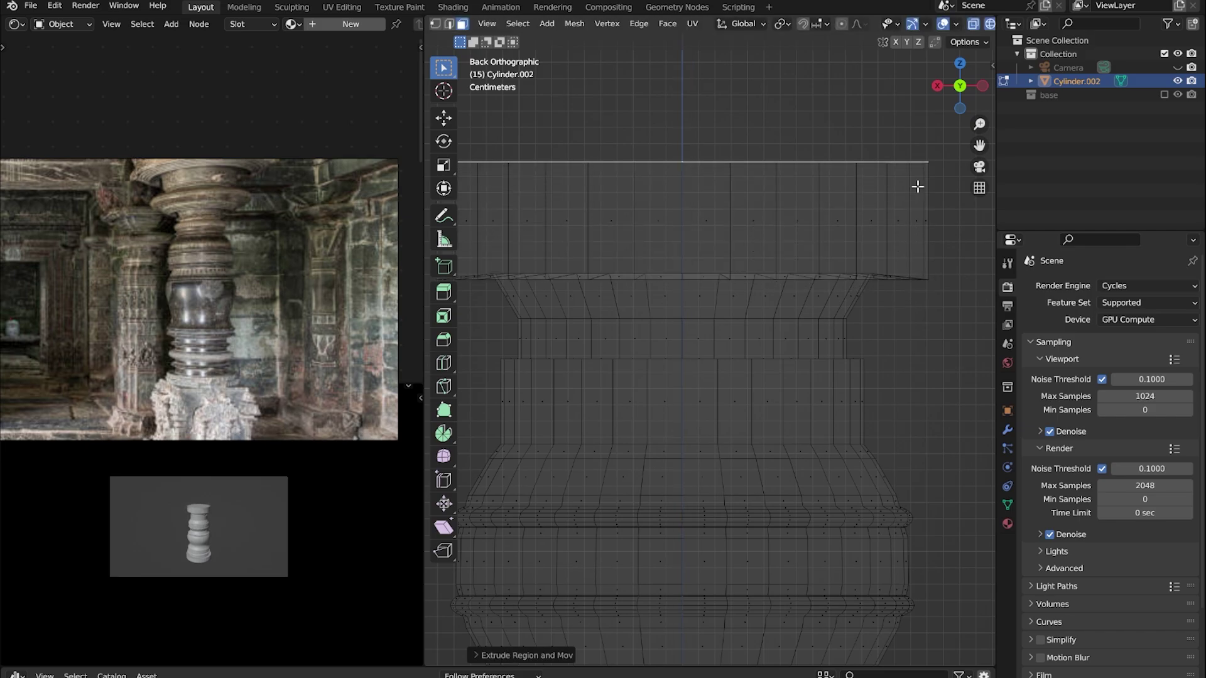
key("s")
left_click(982, 228)
scroll(614, 342, "down", 2)
key("s")
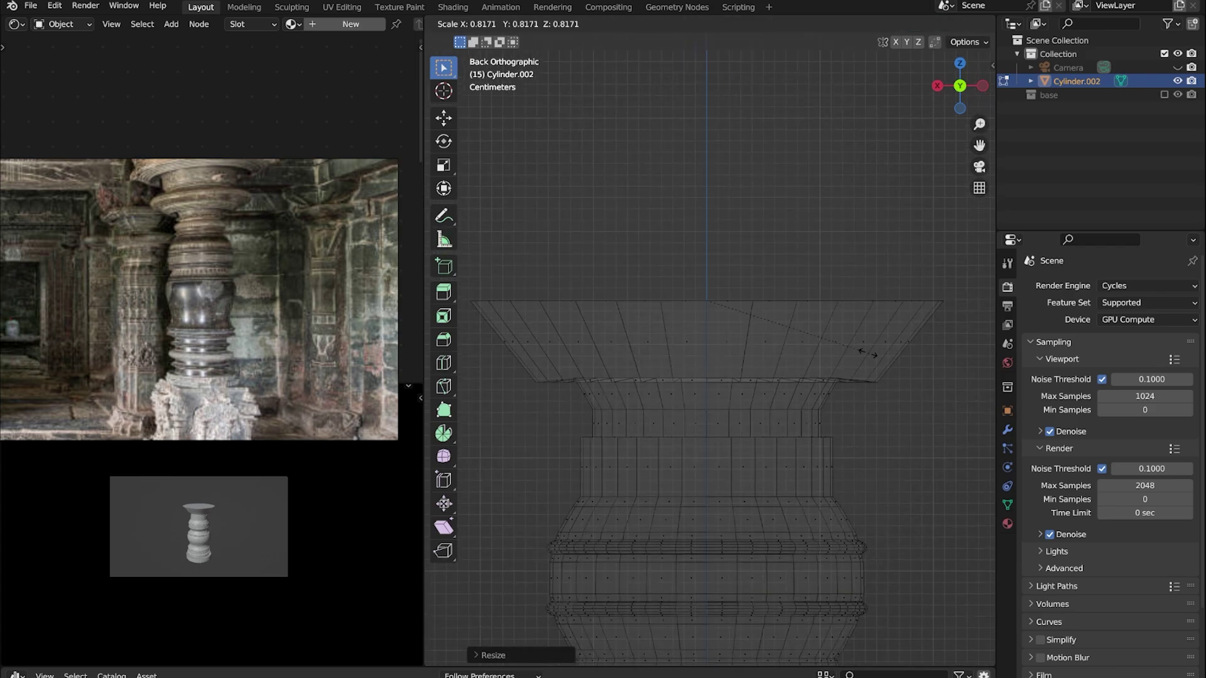
left_click(849, 347)
Extrude a taller straight ring upward from the top edge
key("e")
right_click(848, 311)
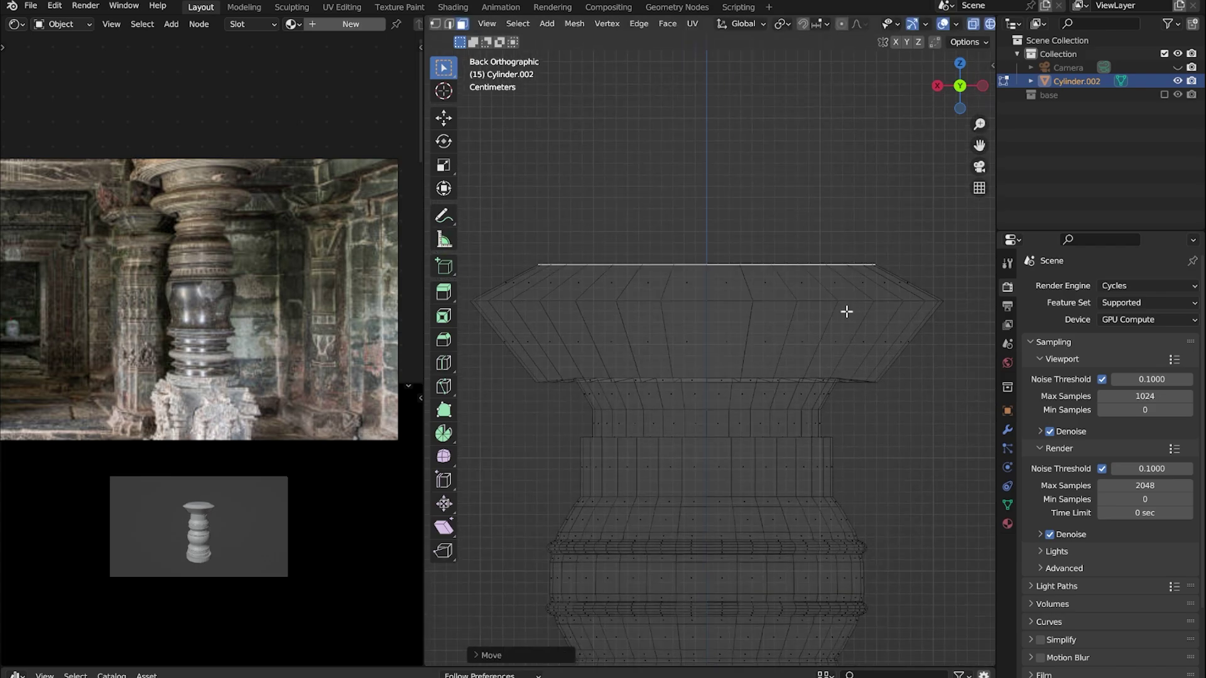
key("e")
left_click(852, 236)
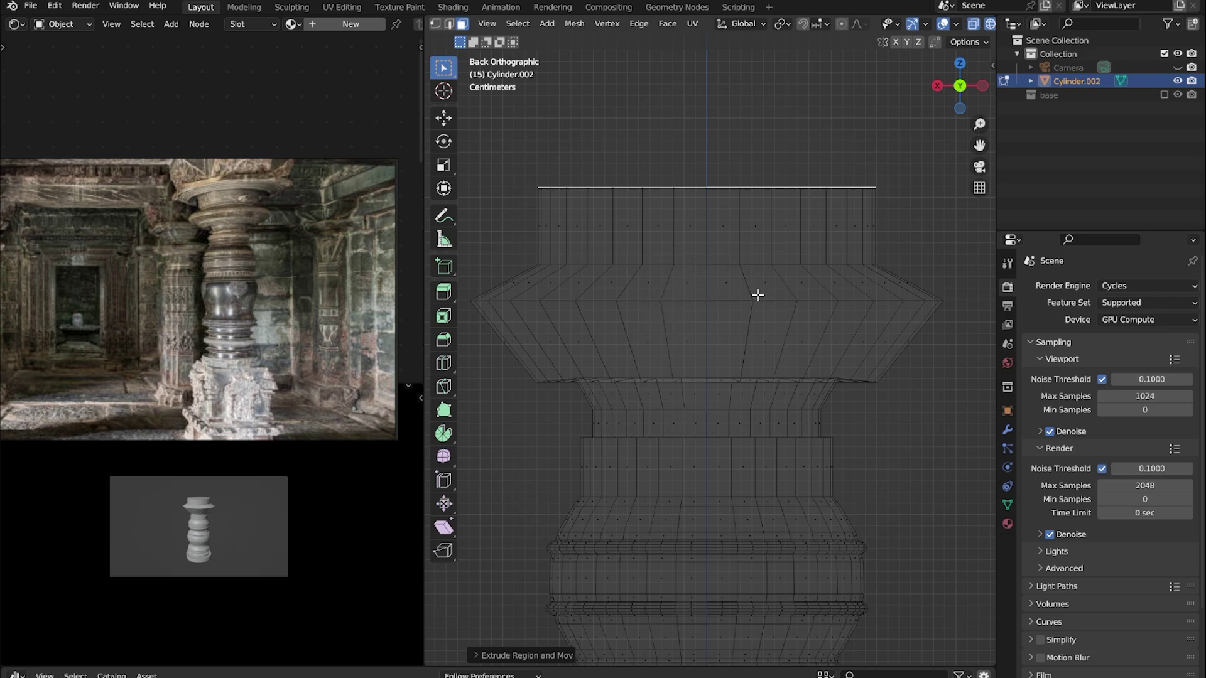
Cut an edge loop around the neck, bevel it and flatten the band with S Z 0
scroll(750, 344, "down", 1)
scroll(676, 364, "up", 4)
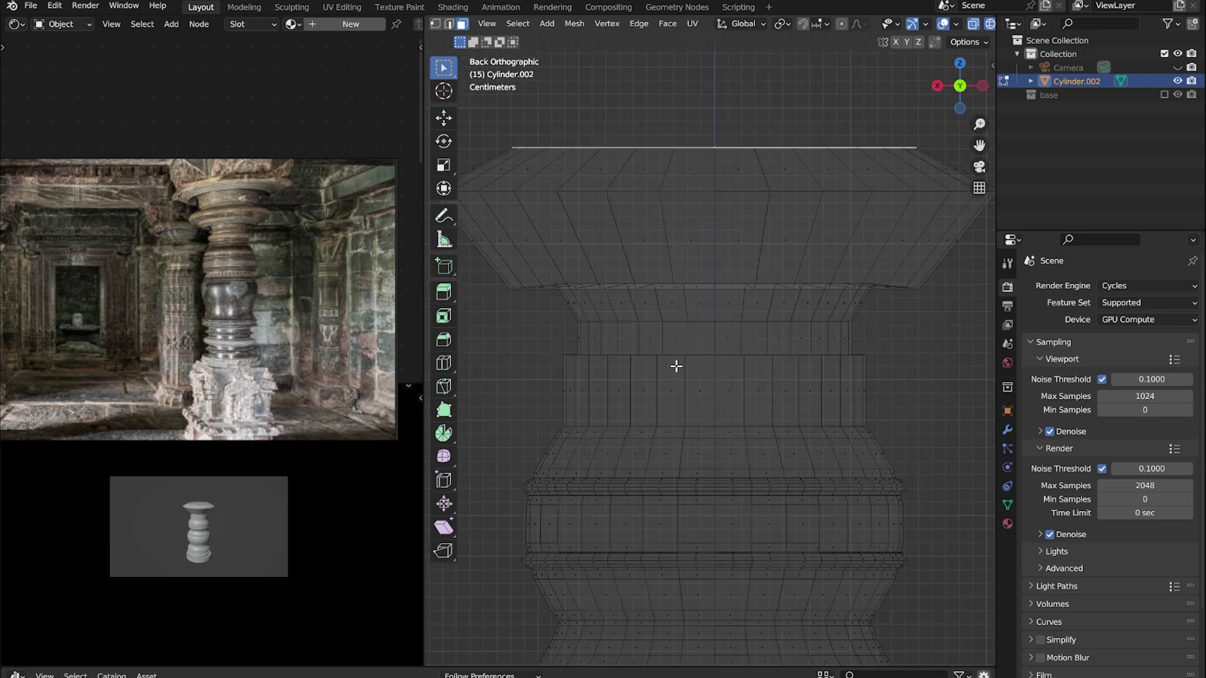
left_click(709, 380)
key("w")
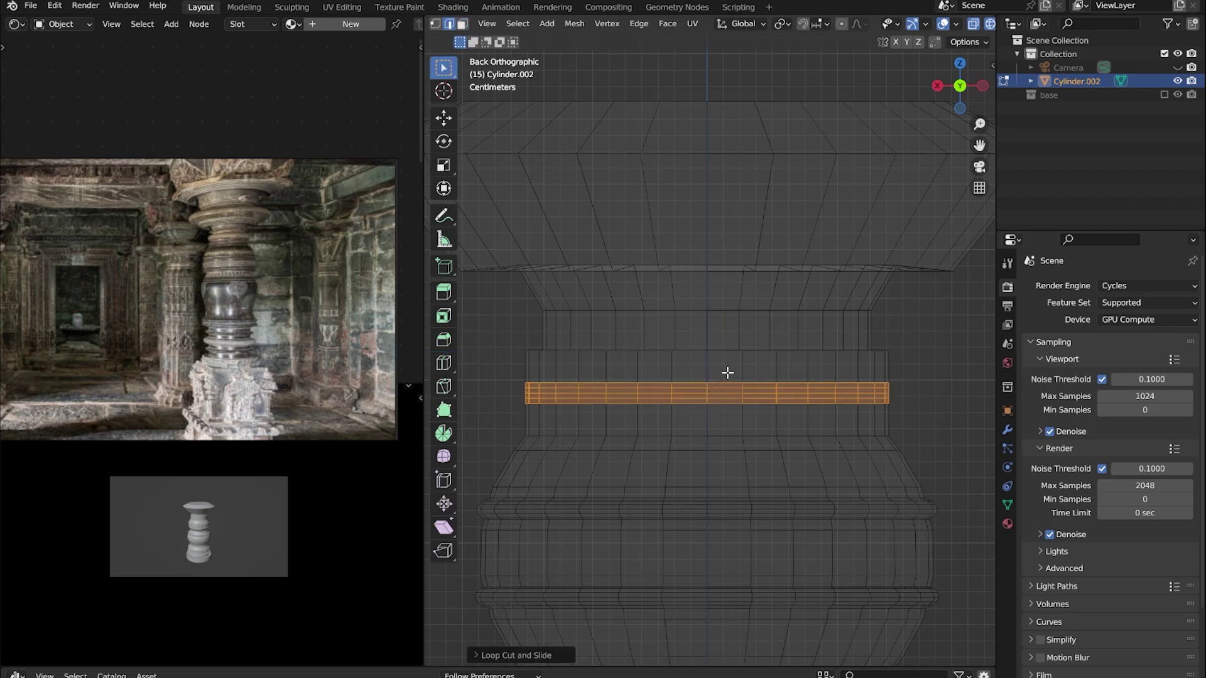
key("s")
key("z")
key("0")
key("Return")
key("Escape")
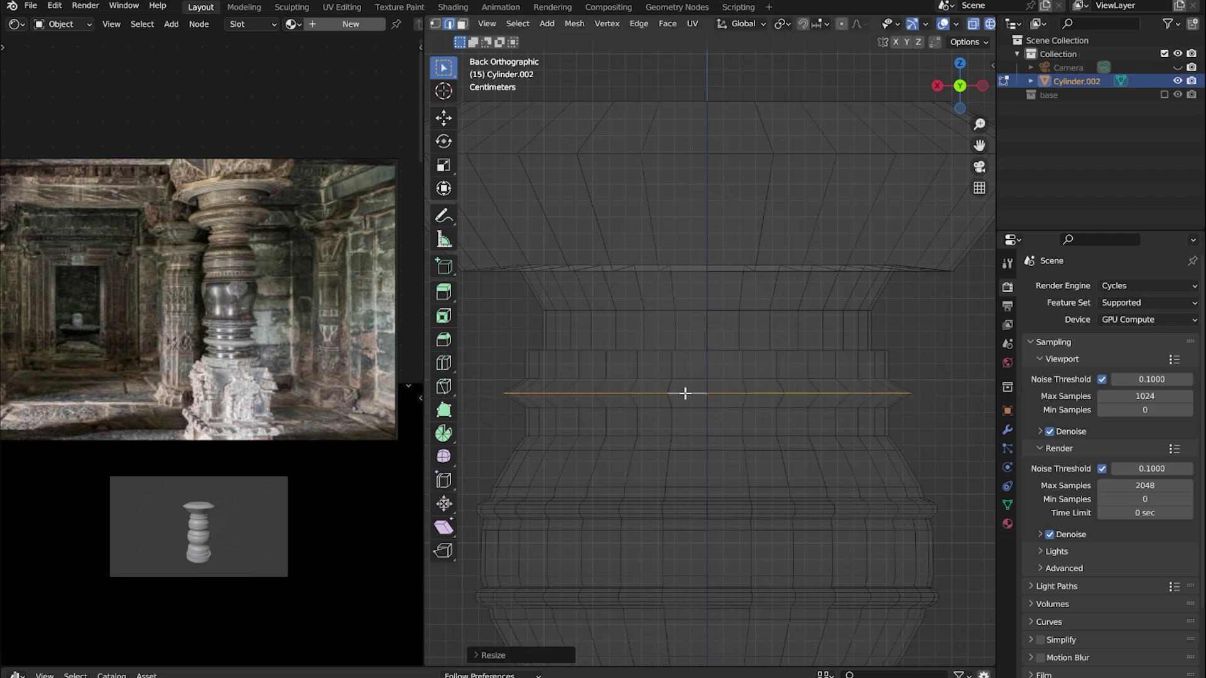
key("ctrl+z")
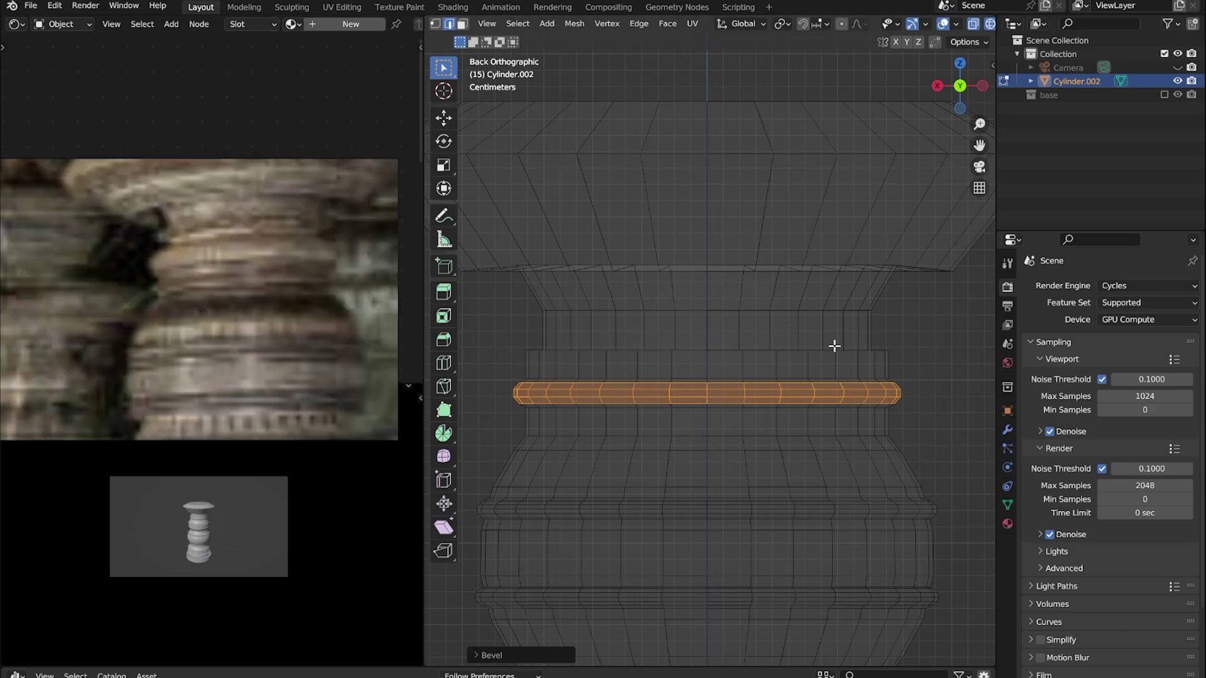
Cut a second edge loop around the neck and try scaling it along Z
left_click(443, 363)
left_click(580, 427)
key("s")
key("z")
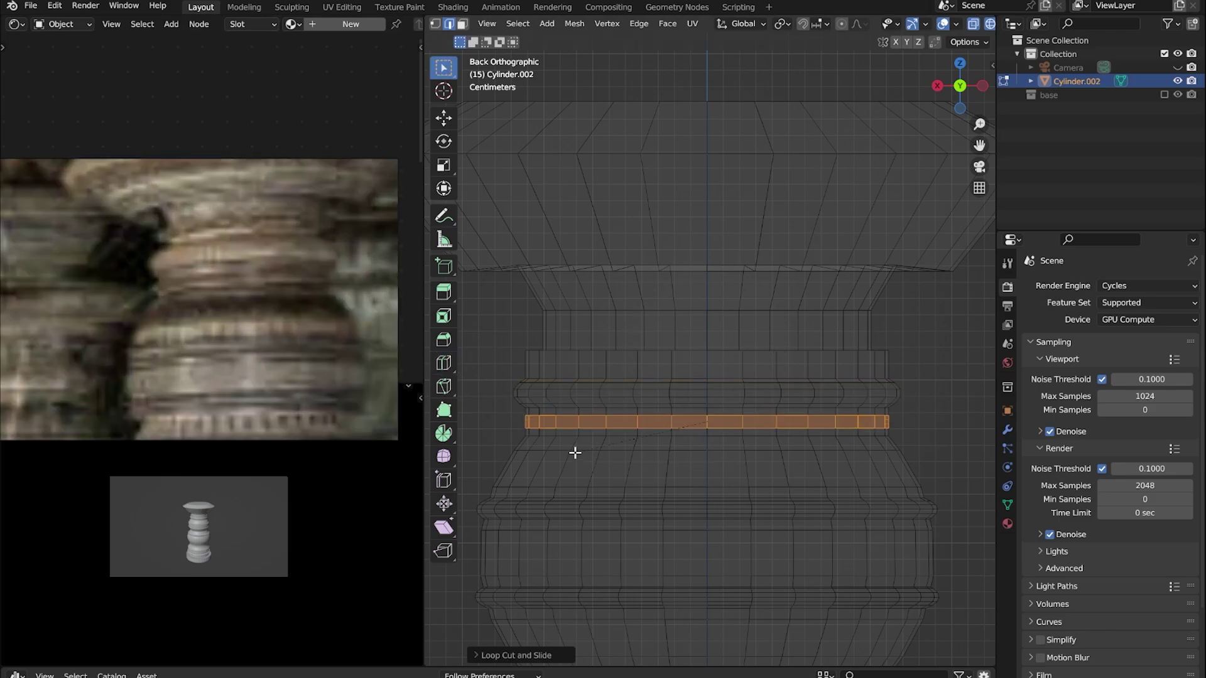
key("alt+a")
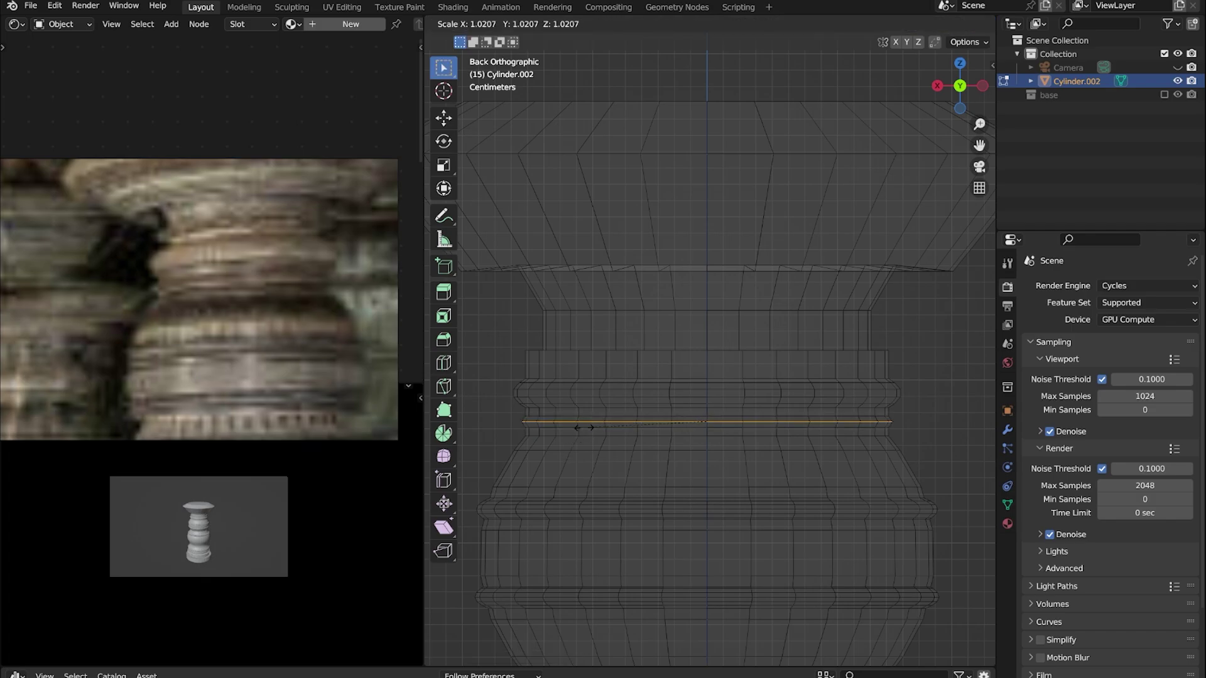
left_click(573, 463)
scroll(597, 415, "up", 2, "shift")
Bevel the edge loops at the neck's top into bands, viewed in solid shading
left_click(585, 385, "alt")
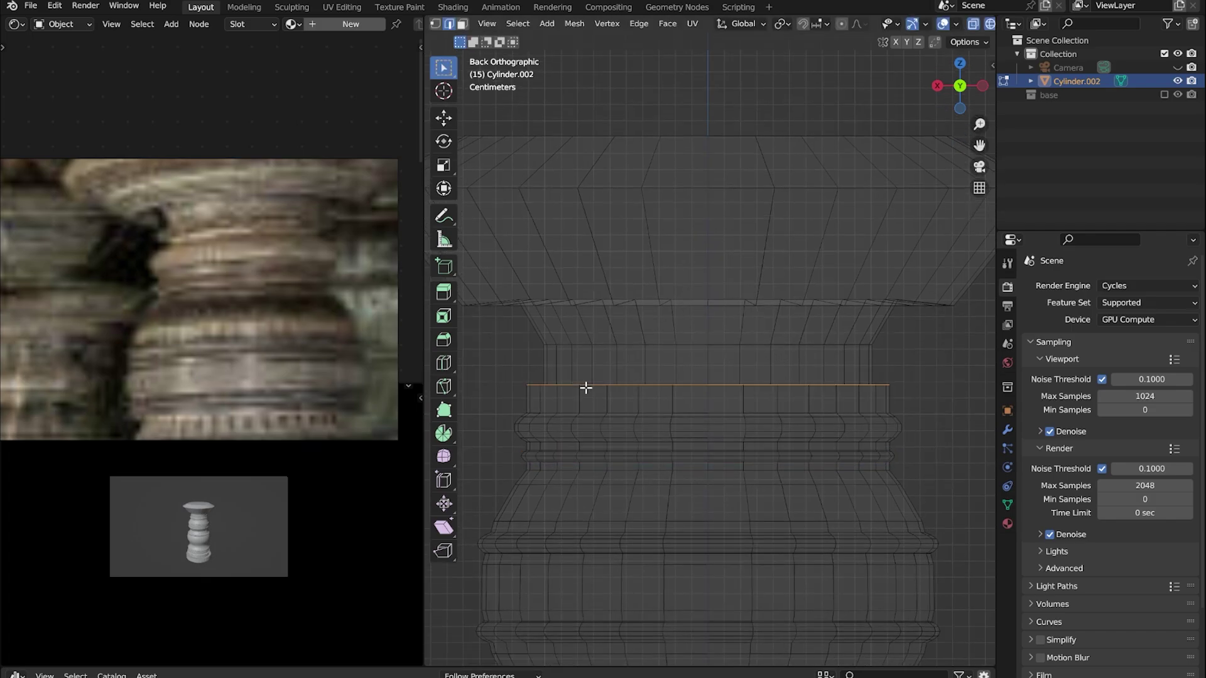
key("ctrl+b")
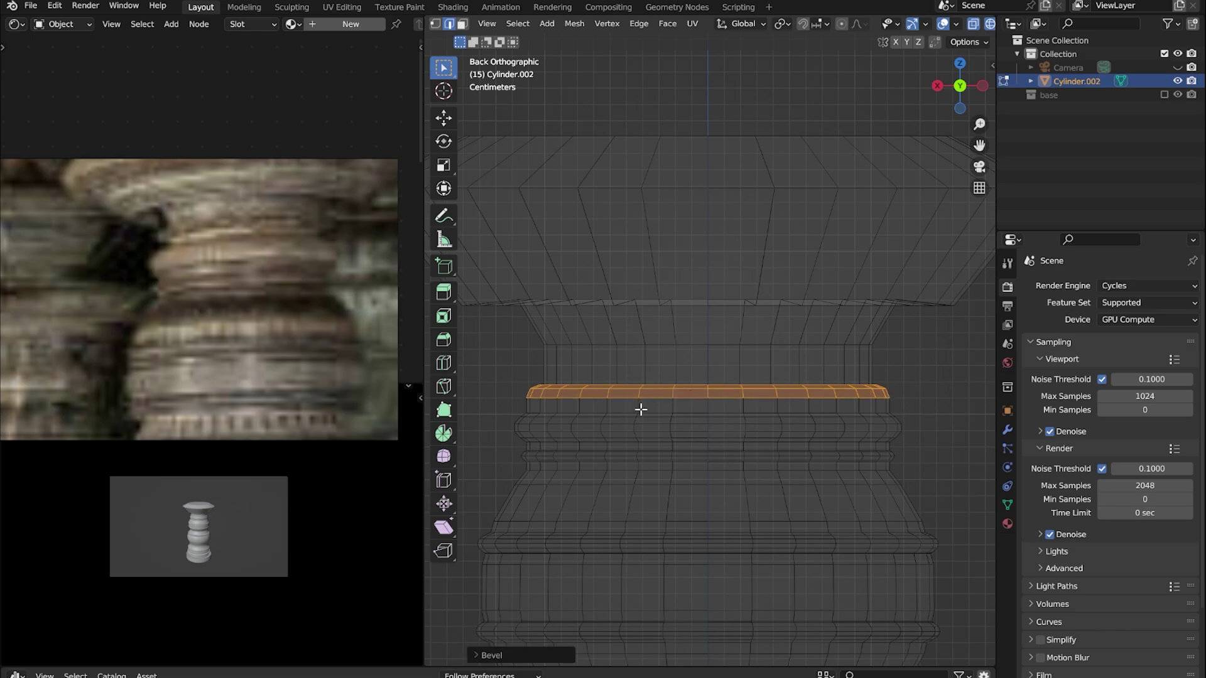
middle_click_drag(641, 410, 621, 433)
key("shift+z")
scroll(618, 443, "up", 2)
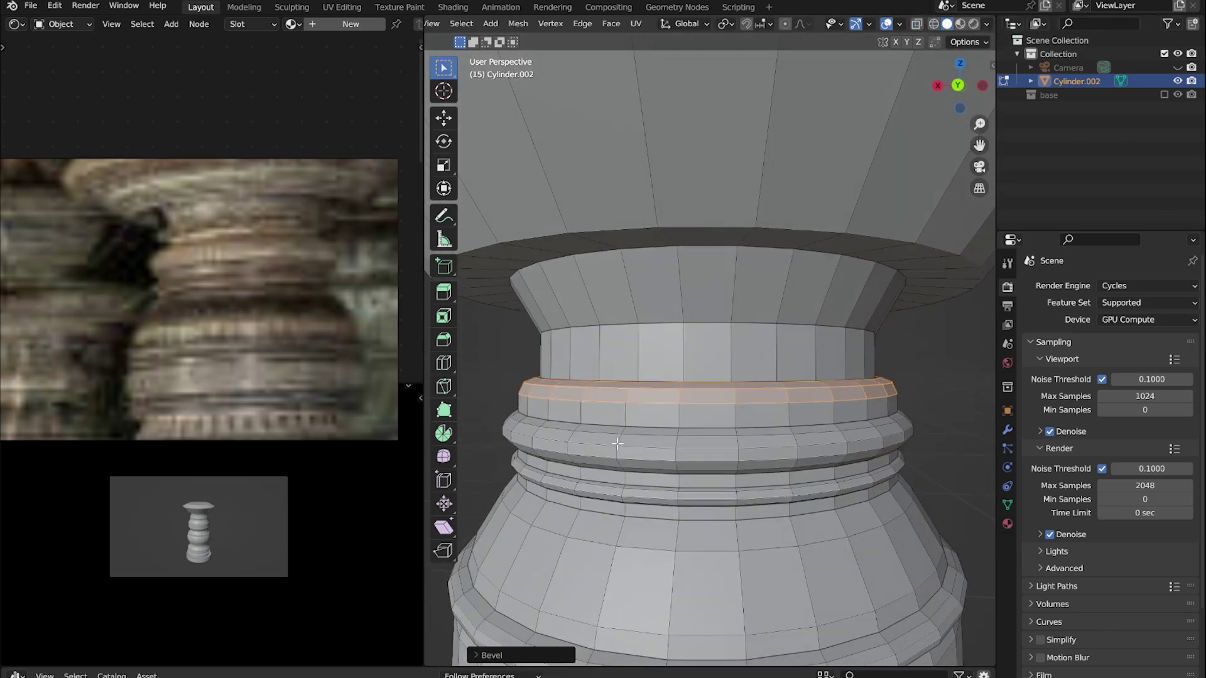
scroll(617, 444, "up", 2, "shift")
left_click(646, 347, "alt")
key("ctrl+b")
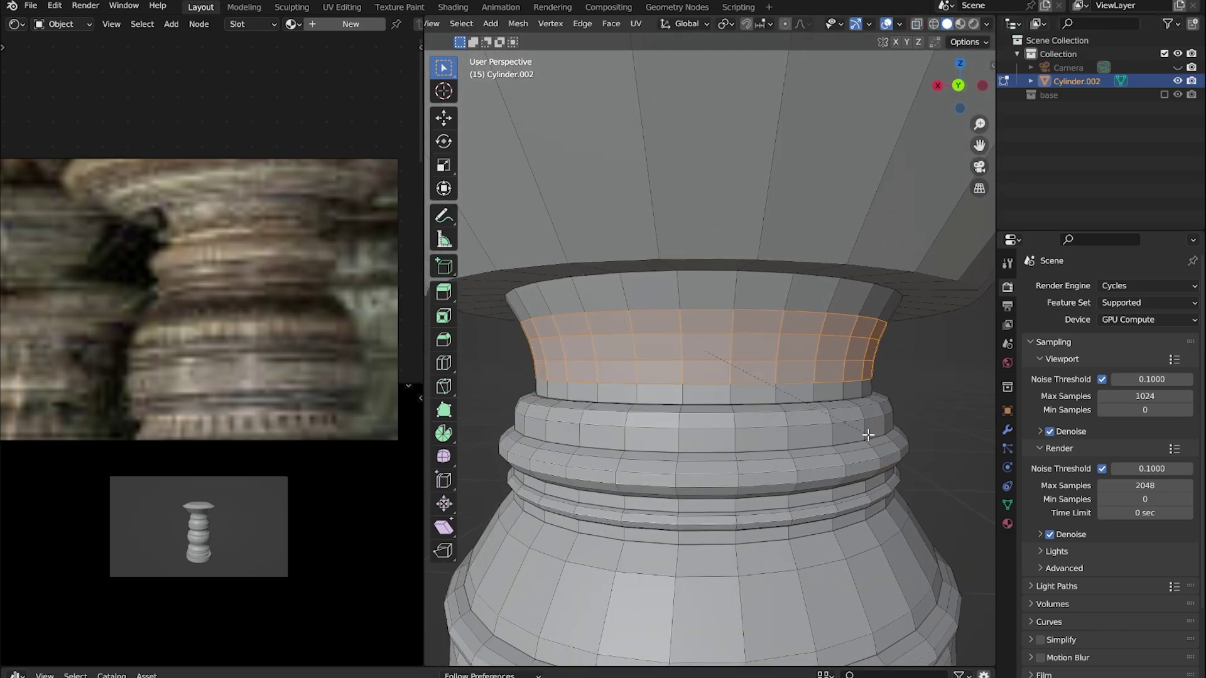
mouse_move(806, 389)
middle_mouse_down()
mouse_move(727, 358)
mouse_move(723, 344)
middle_mouse_up()
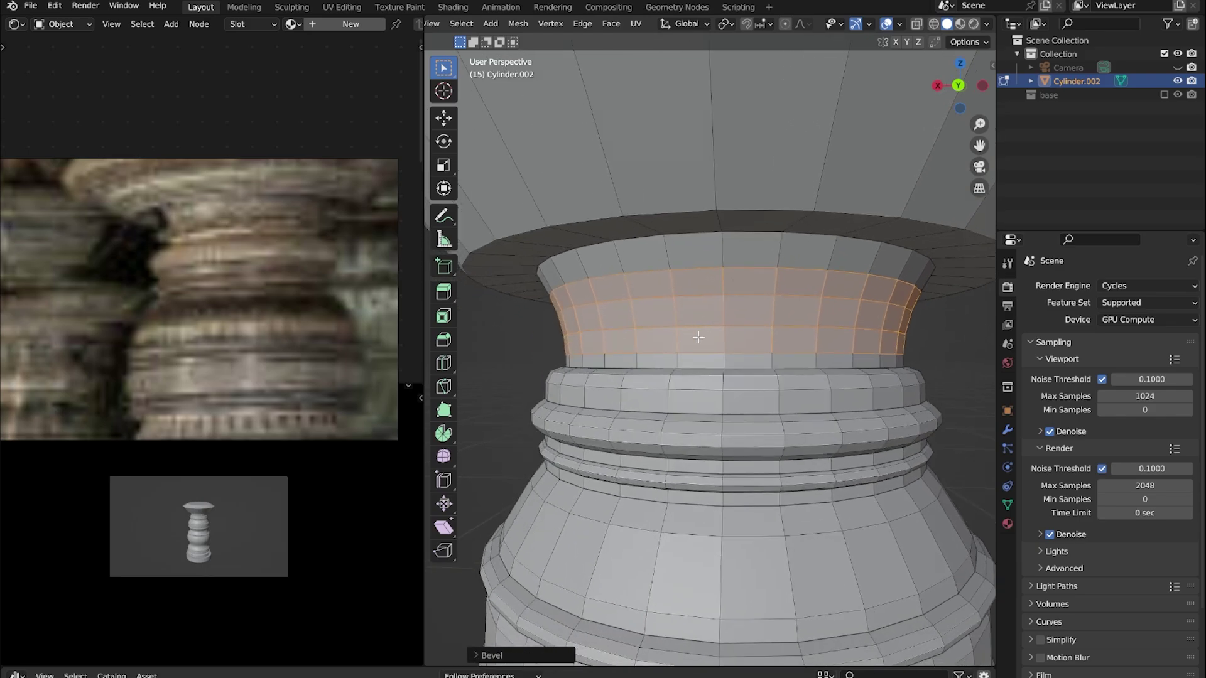
Flatten the bevelled band with S Z 0, bulge it outward into a ring, and exit Edit Mode
key("w")
key("s")
key("z")
key("0")
key("Return")
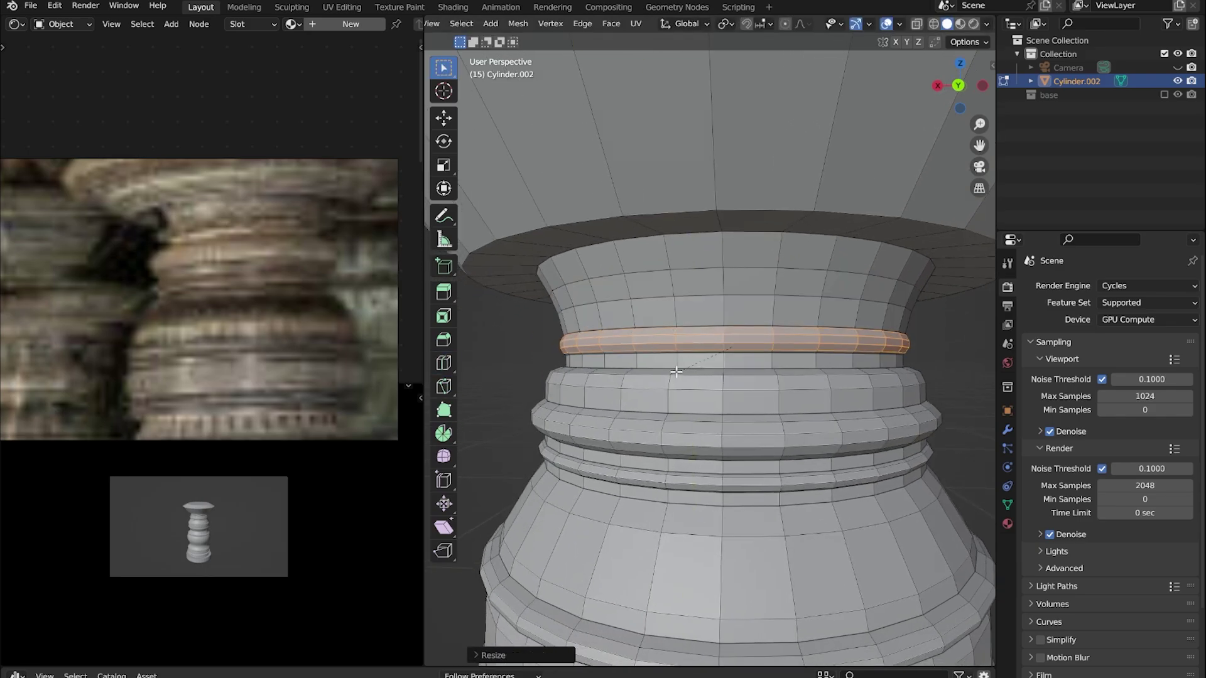
left_click(706, 322)
scroll(706, 322, "down", 1)
key("Tab")
scroll(689, 378, "down", 3)
Loop cut the pillar's cap and scale the two new loops outward into ridges
scroll(822, 436, "down", 2)
left_click(821, 437)
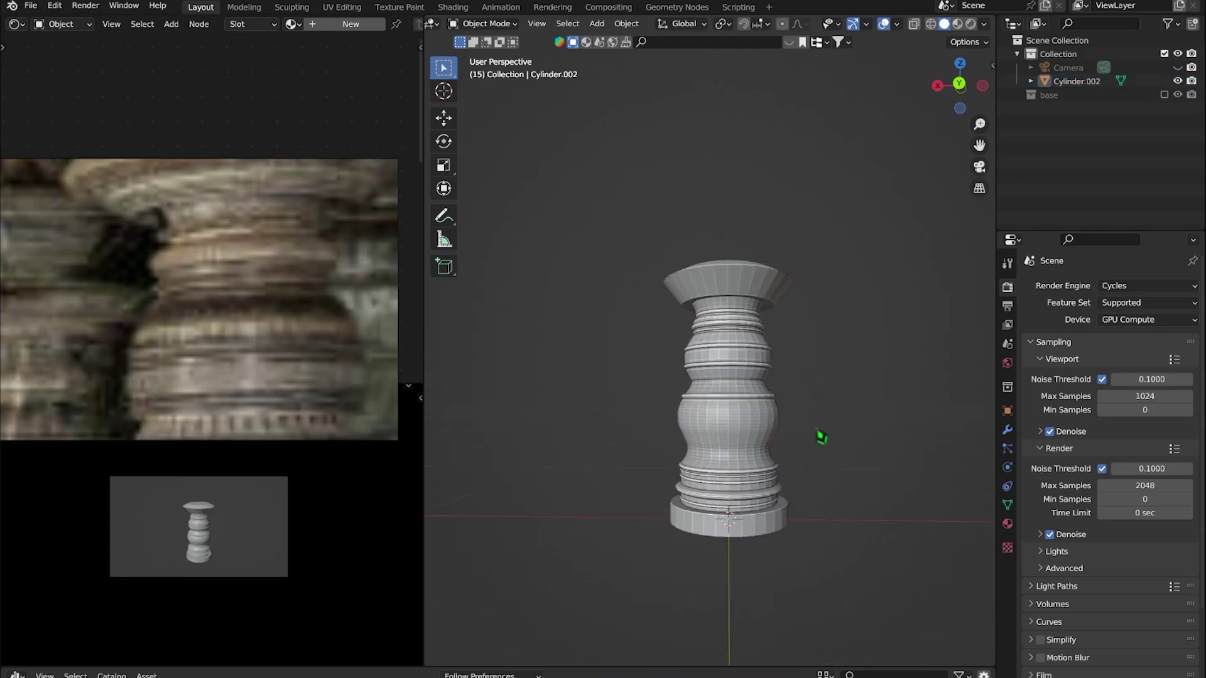
scroll(695, 404, "up", 3)
scroll(687, 471, "up", 2)
scroll(687, 471, "down", 1)
left_click(678, 382)
key("Tab")
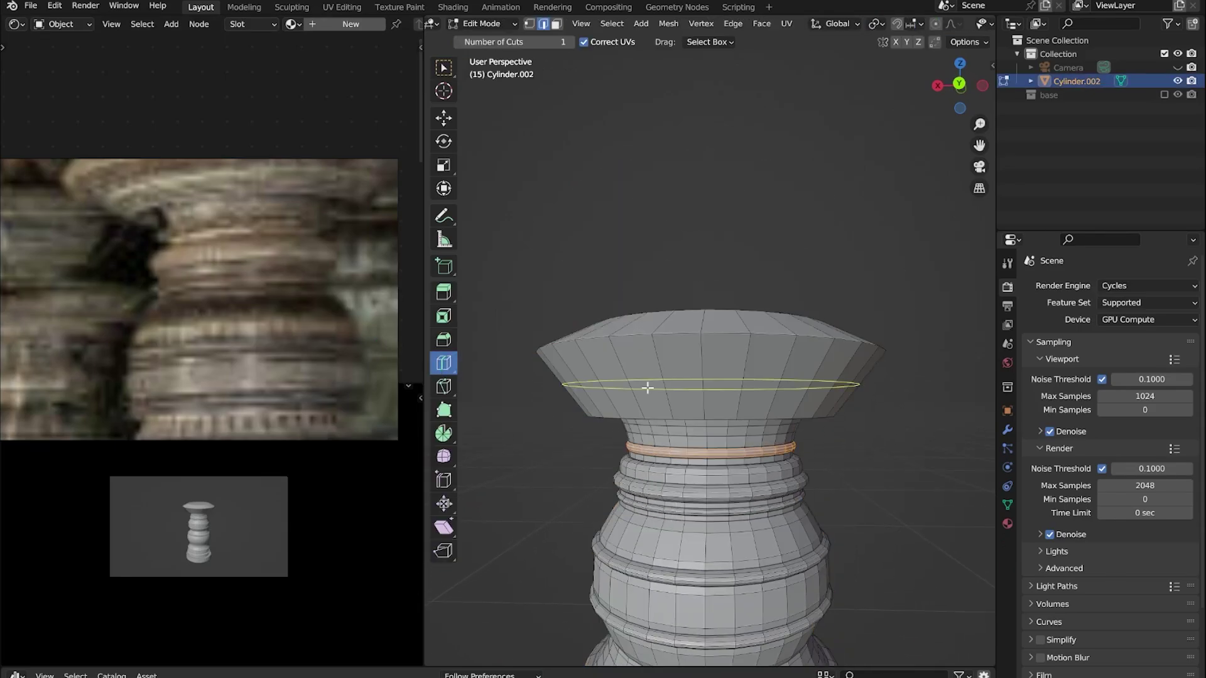
left_click_drag(669, 362, 737, 377)
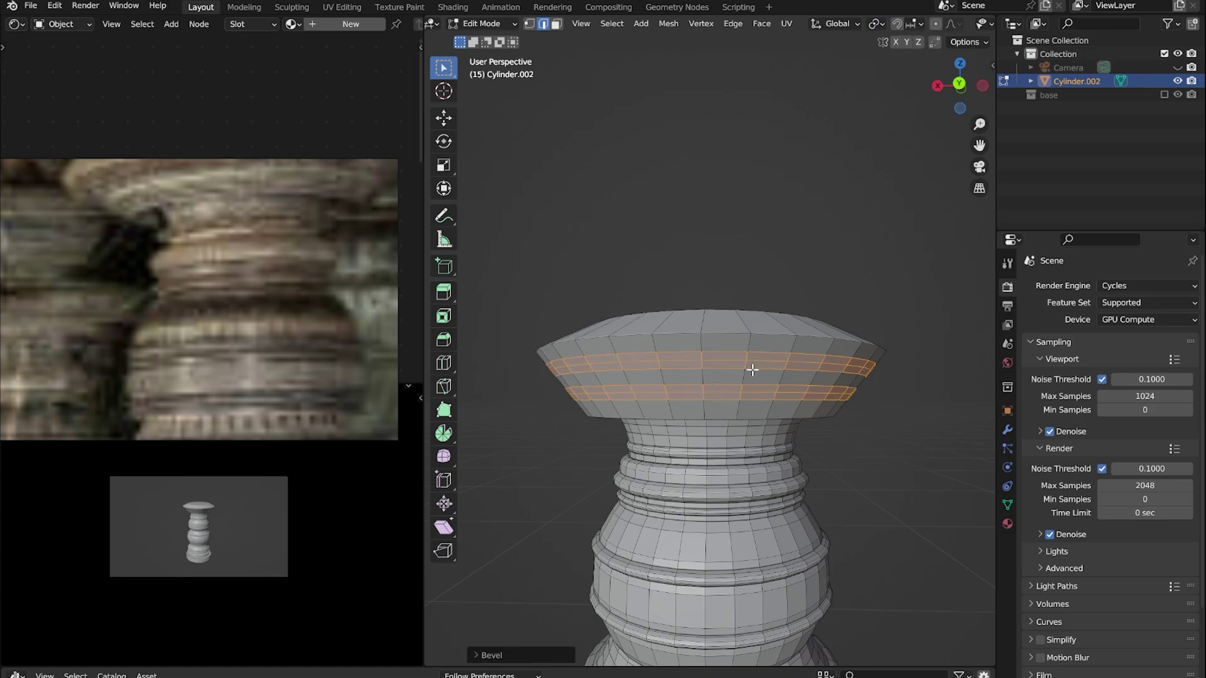
left_click(749, 428)
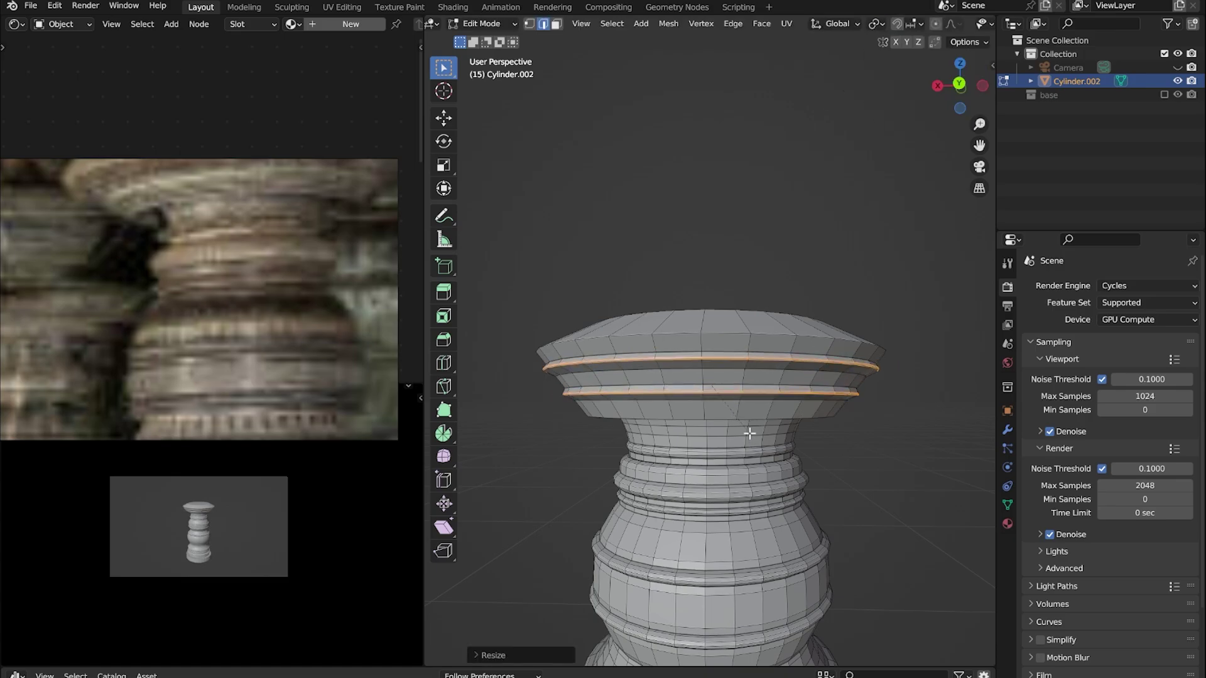
key("Tab")
key("Tab")
key("s")
left_click(753, 447)
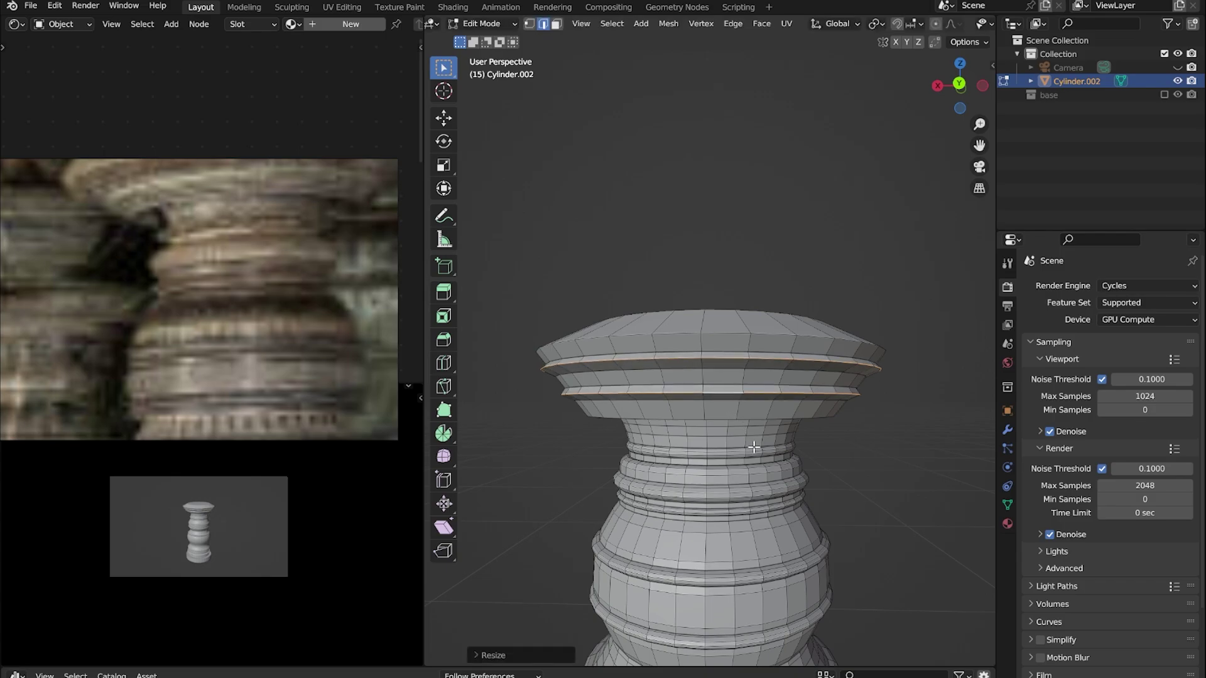
Move the two ridge loops along Z and select the loop under the cap rim
scroll(751, 461, "up", 2)
key("g")
key("z")
left_click(747, 500)
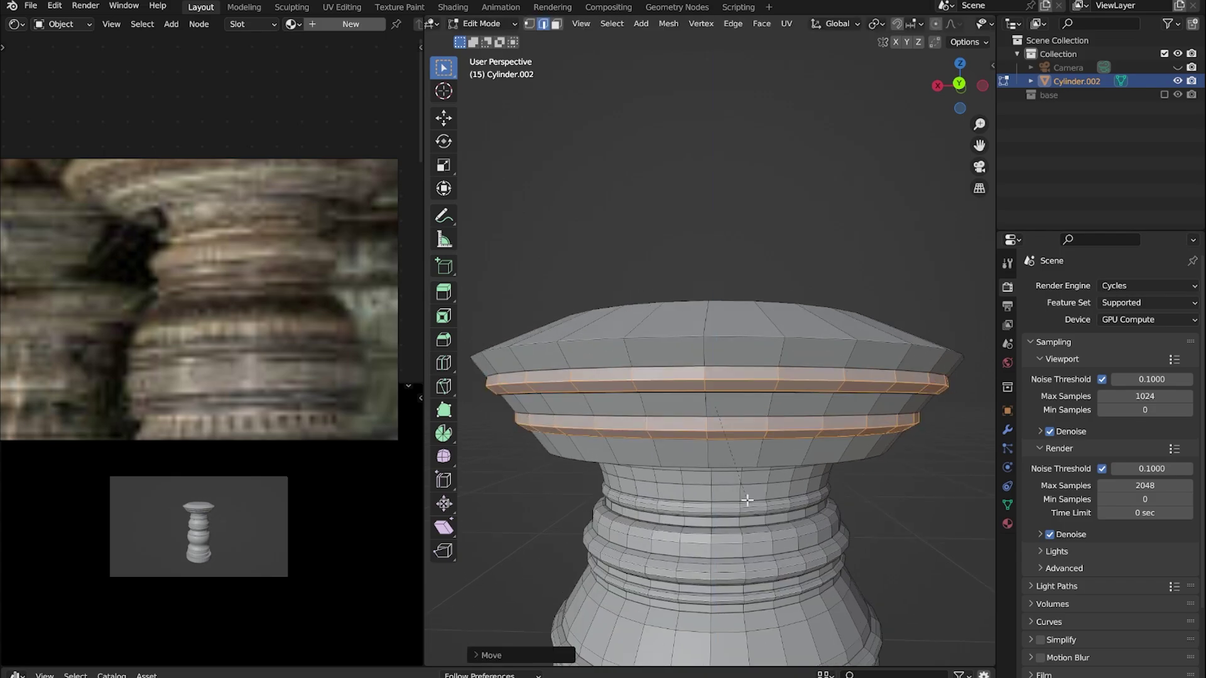
key("Tab")
scroll(733, 430, "down", 3)
scroll(681, 393, "down", 1)
key("Tab")
scroll(691, 409, "up", 4)
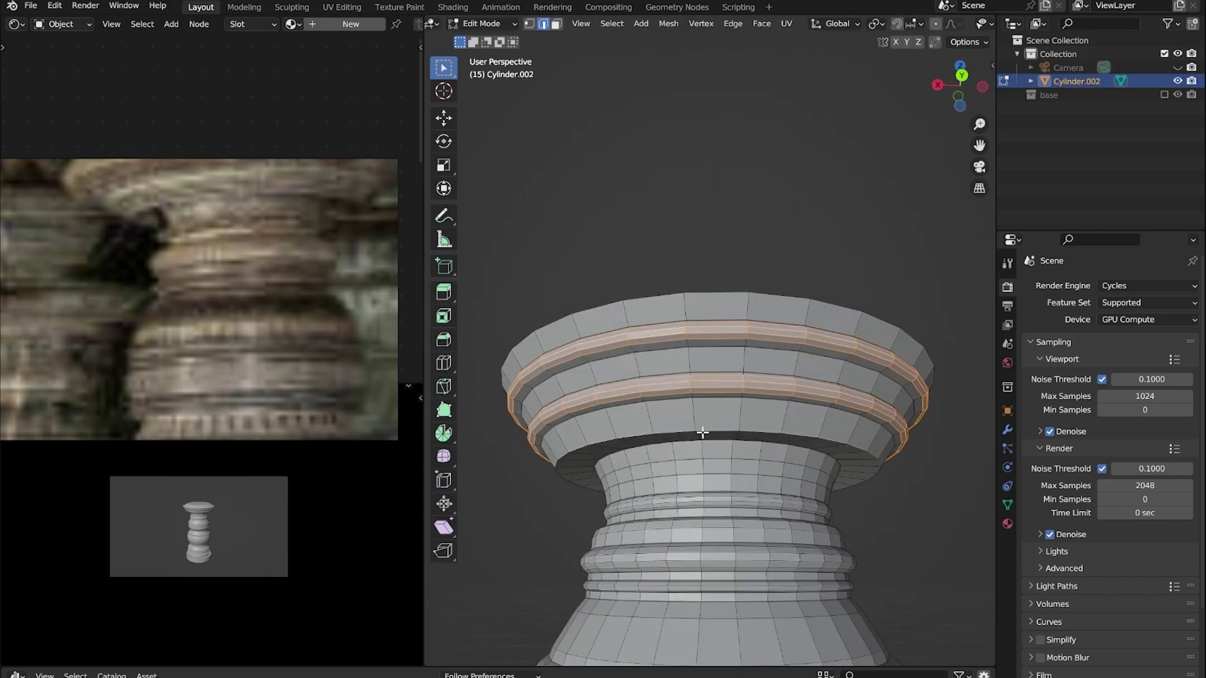
left_click(705, 429, "alt")
Scale the cap's outer rim loop wider from a more level view
key("Tab")
scroll(710, 419, "down", 2)
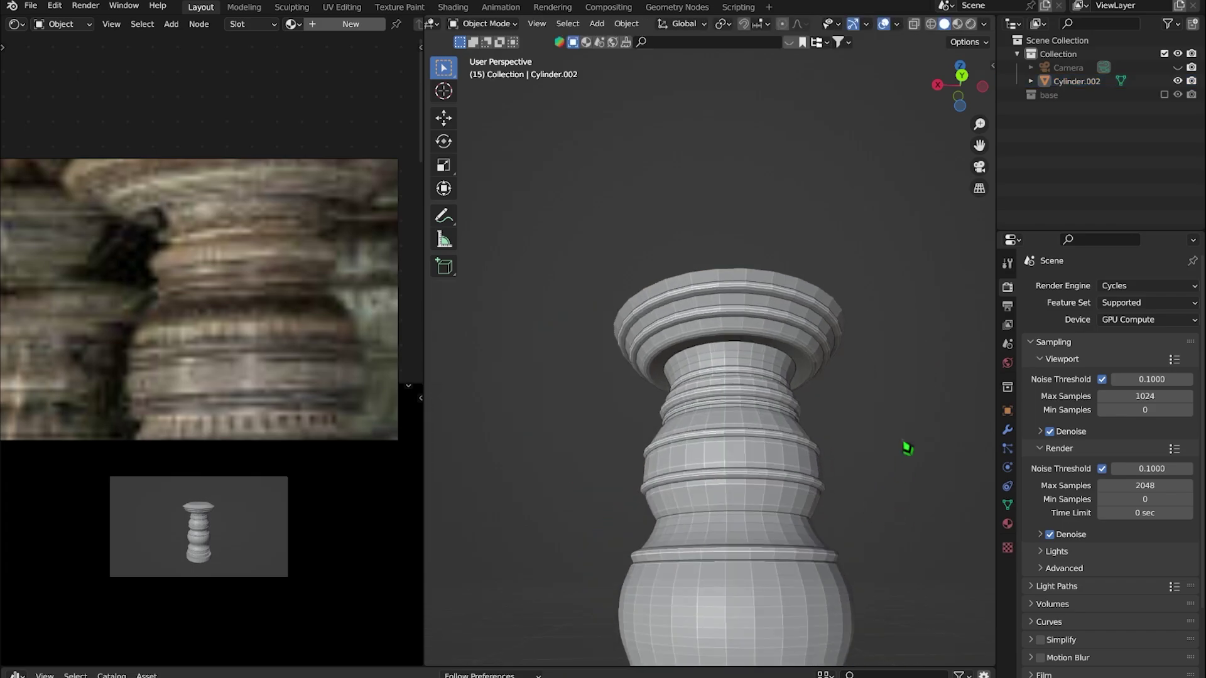
middle_click_drag(709, 419, 751, 402)
scroll(751, 402, "up", 2)
key("Tab")
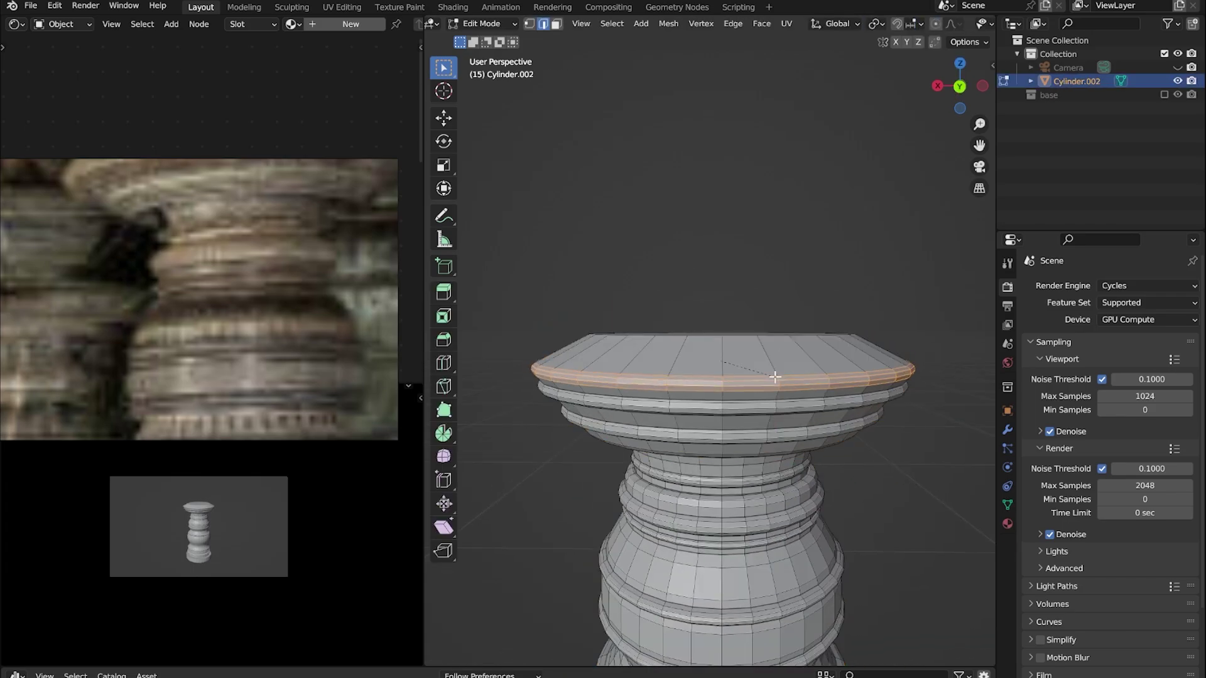
left_click(775, 376)
scroll(716, 363, "up", 1)
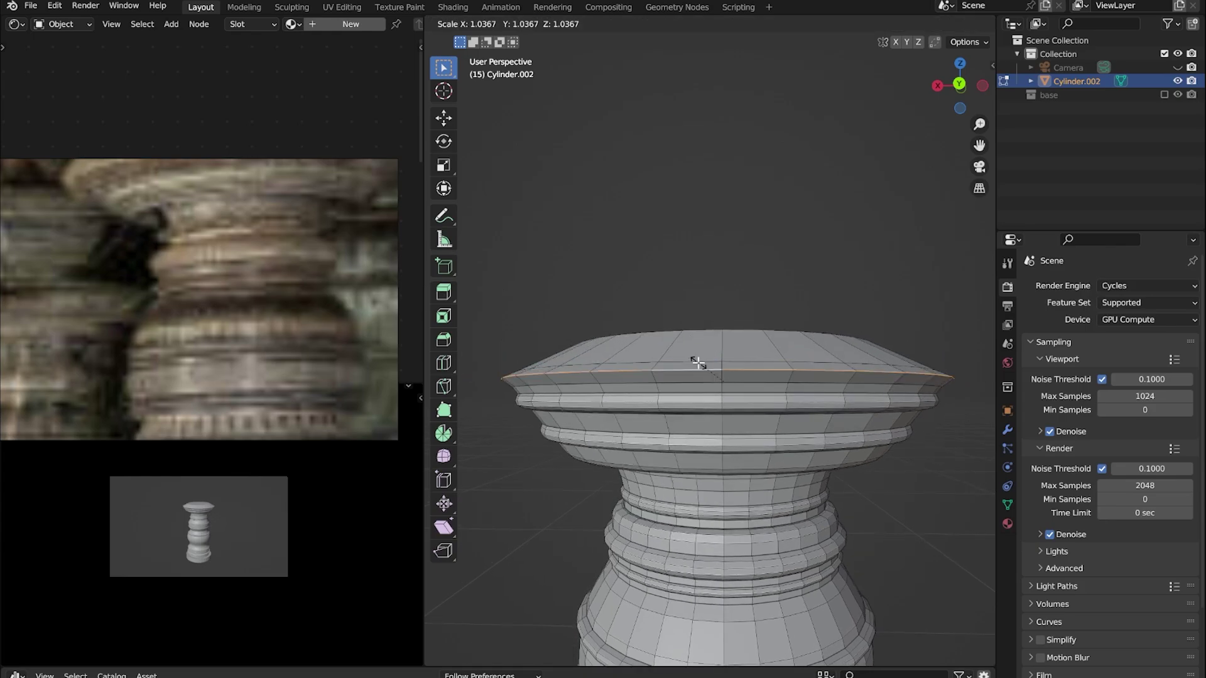
left_click(697, 363)
Resize and raise the rim loop into an overhanging top, then frame the whole pillar
mouse_move(697, 363)
middle_mouse_down()
mouse_move(700, 326)
mouse_move(727, 418)
middle_mouse_up()
key("Tab")
key("Tab")
scroll(727, 418, "up", 2)
key("s")
left_click(678, 483)
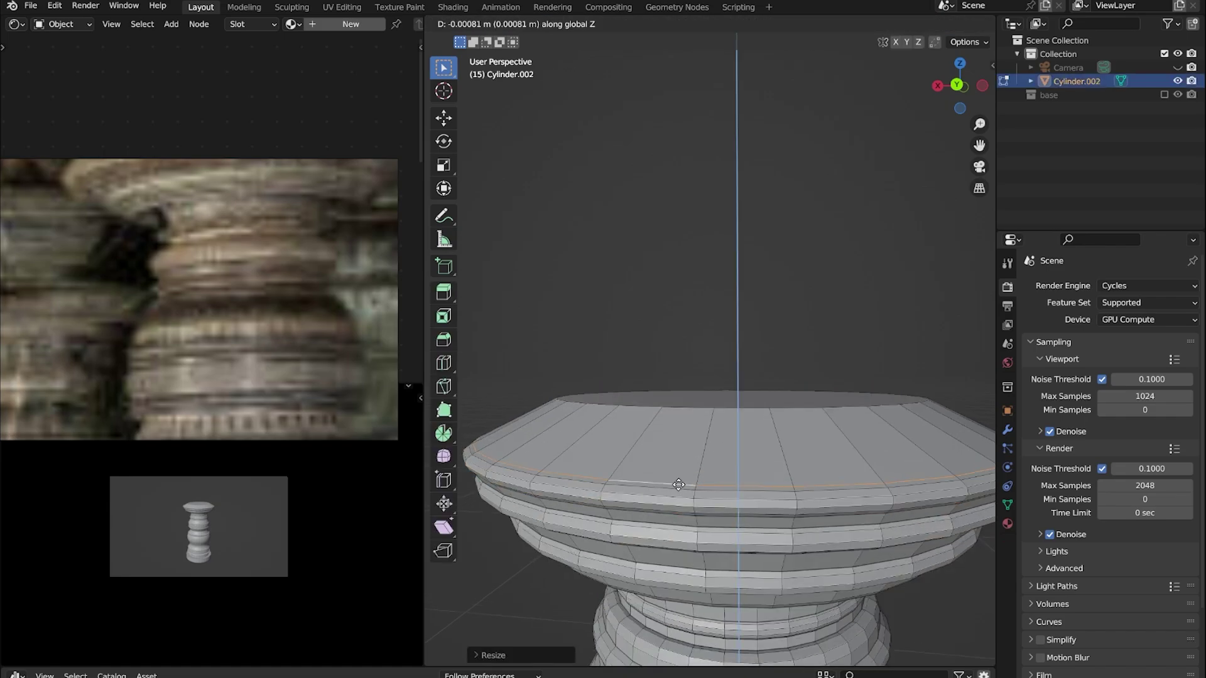
left_click(678, 484)
key("Tab")
scroll(691, 458, "down", 4)
key("Home")
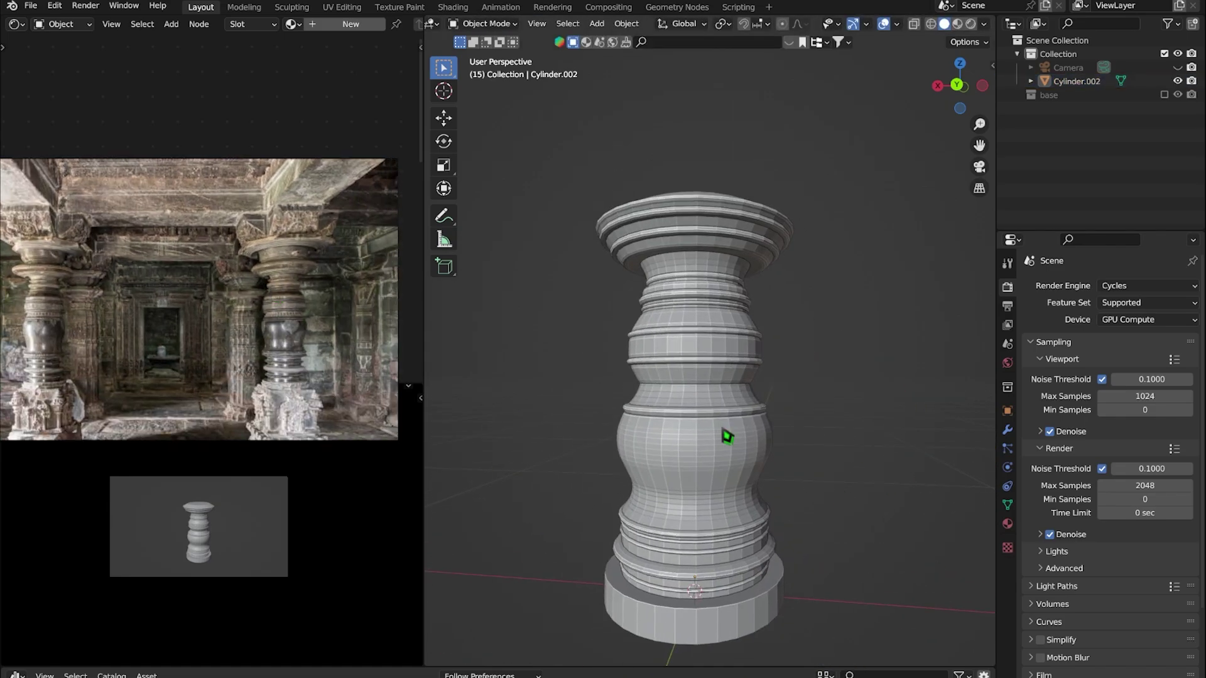
Duplicate the pillar as backup Cylinder.003 and place it beside the original
mouse_move(727, 436)
middle_mouse_down()
mouse_move(511, 449)
mouse_move(716, 490)
mouse_move(672, 390)
middle_mouse_up()
scroll(698, 433, "up", 4)
scroll(672, 390, "down", 10)
key("shift+d")
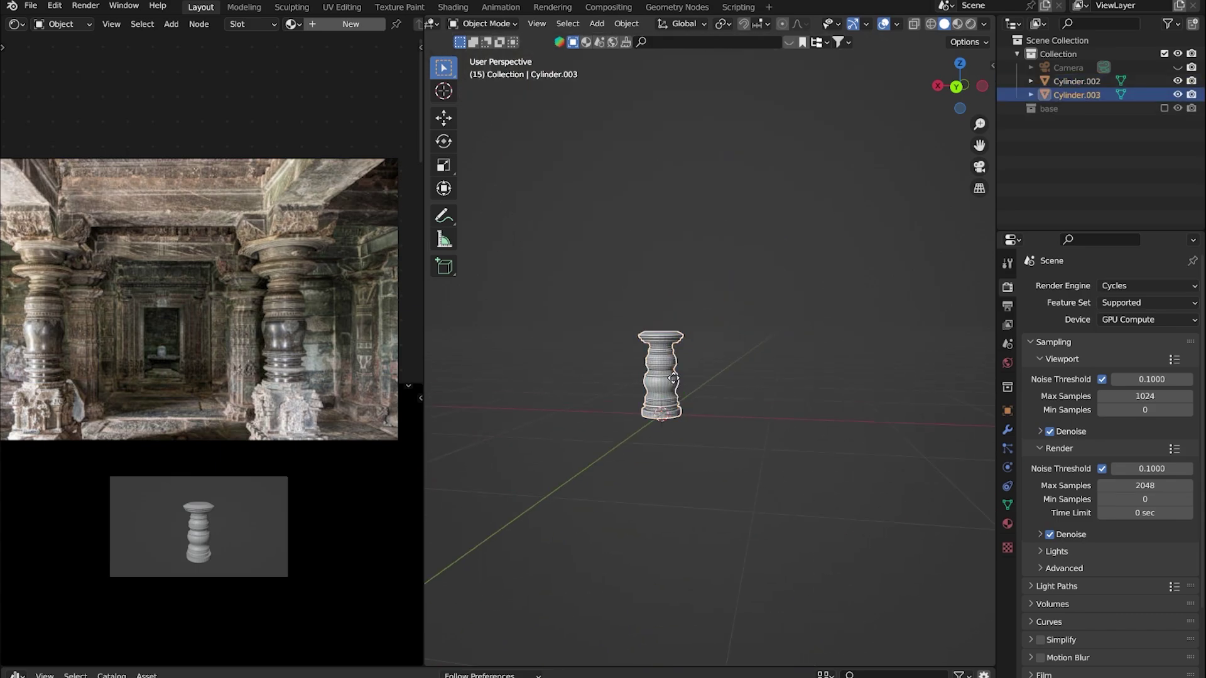
left_click(780, 395)
Make the original pillar Cylinder.002 active and enter Edit Mode on its mesh
scroll(661, 400, "up", 3)
left_click(662, 401)
key("Tab")
scroll(661, 401, "up", 4)
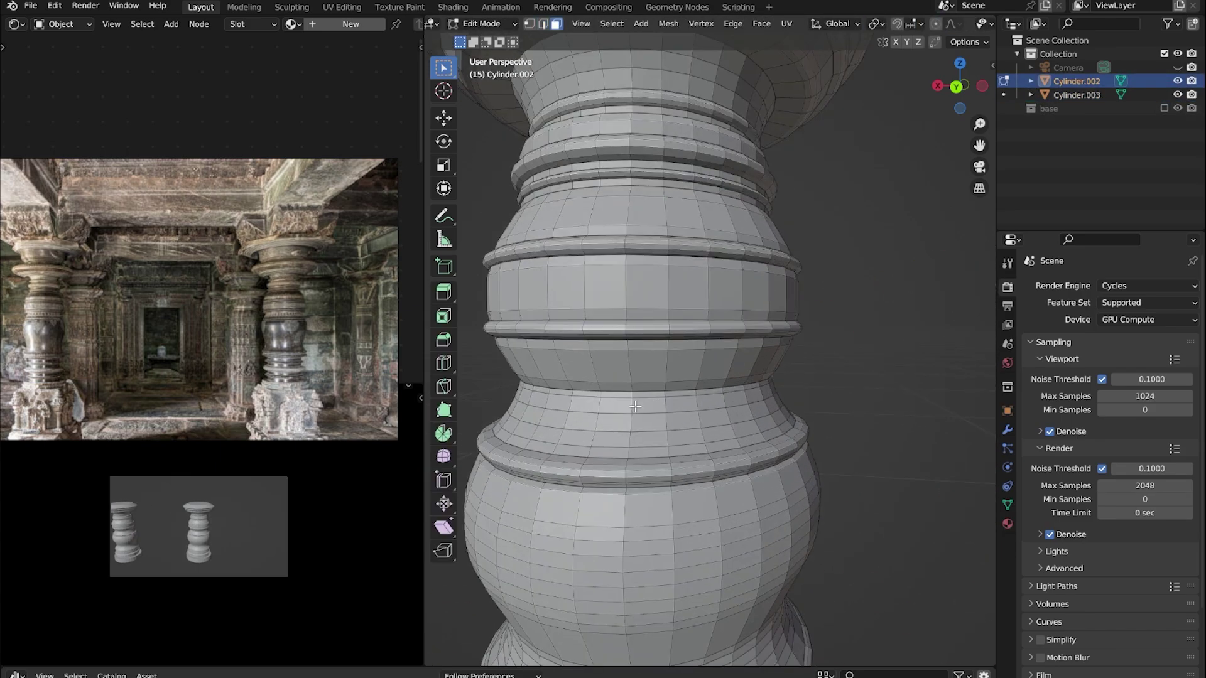
scroll(631, 437, "up", 1)
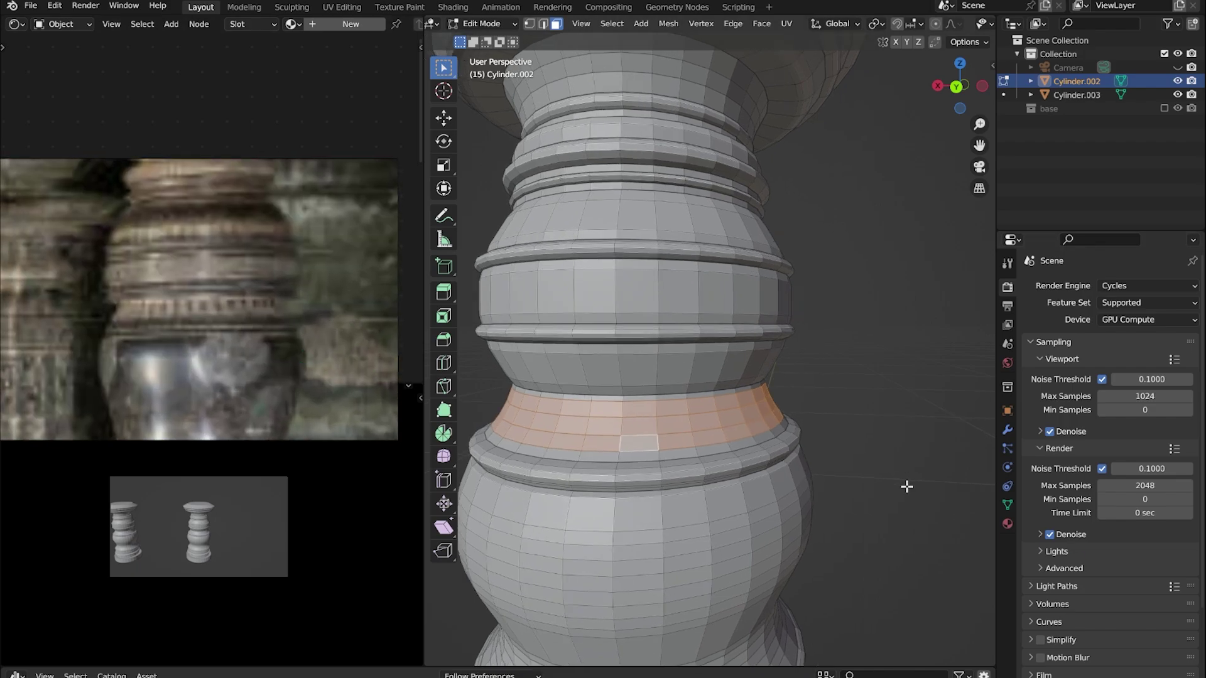
Inset the middle band's faces and extrude them inward along normals into recessed panels
key("i")
left_click(906, 473)
key("alt+e")
left_click(905, 519)
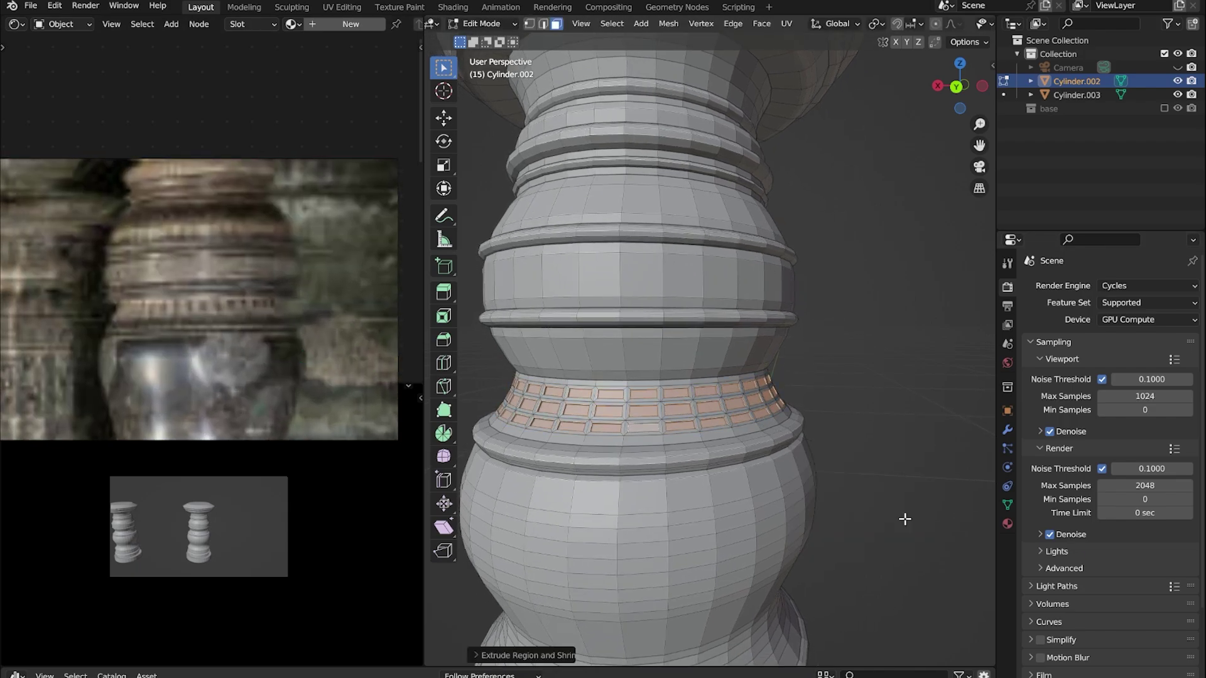
left_click(906, 527)
key("alt+e")
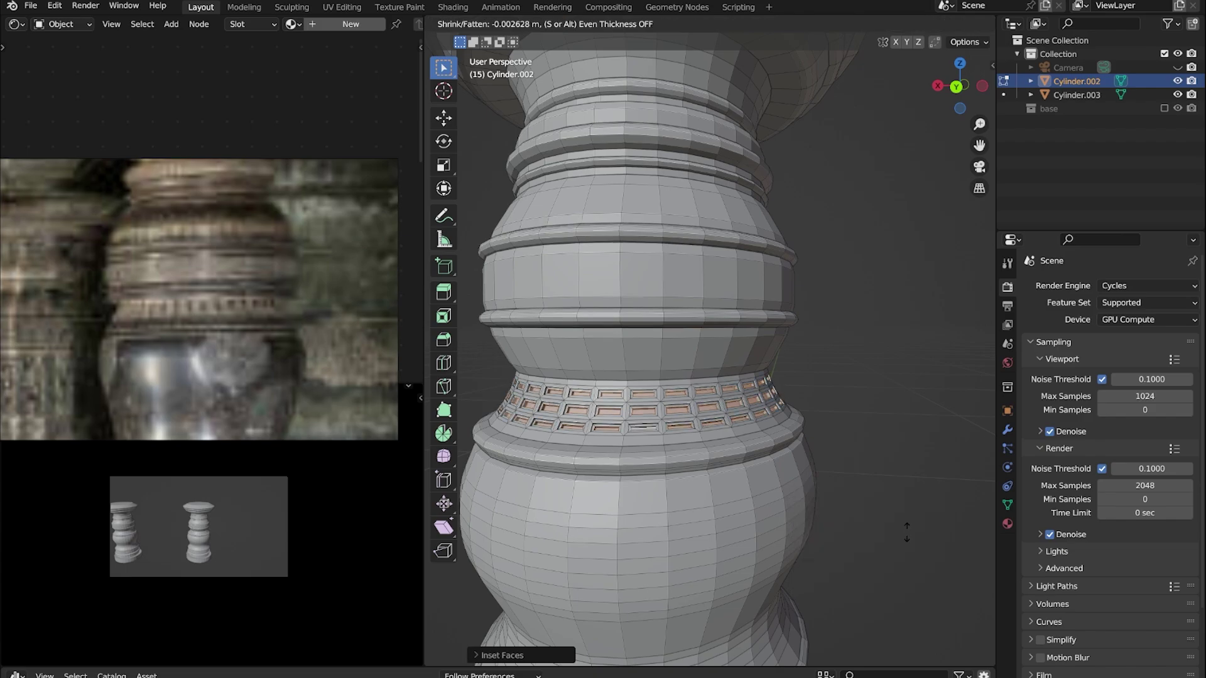
left_click(906, 528)
key("Tab")
Shade the whole pillar smooth in Object Mode
mouse_move(906, 527)
middle_mouse_down()
mouse_move(785, 516)
mouse_move(732, 463)
mouse_move(692, 384)
middle_mouse_up()
scroll(728, 471, "down", 3)
scroll(691, 458, "down", 3)
key("ctrl+2")
scroll(627, 431, "up", 3)
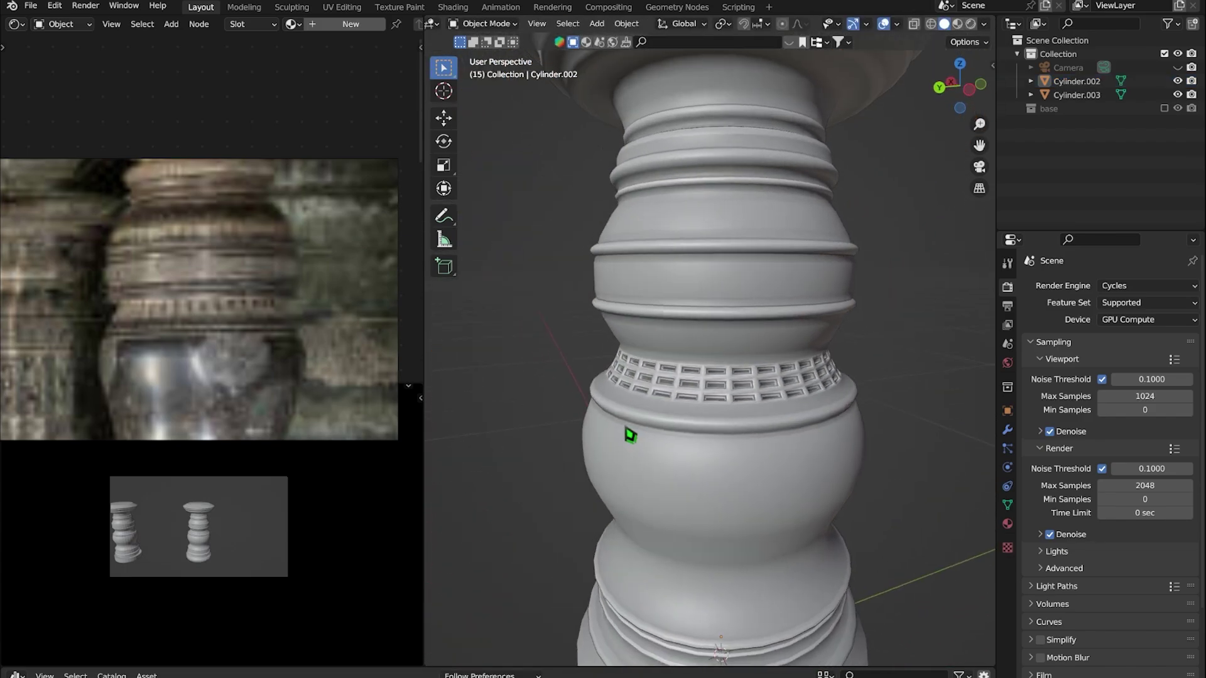
scroll(626, 431, "up", 2)
Enable Auto Smooth at 30° in the pillar's mesh Normals settings
left_click(1007, 504)
left_click(1030, 563)
left_click(1095, 584)
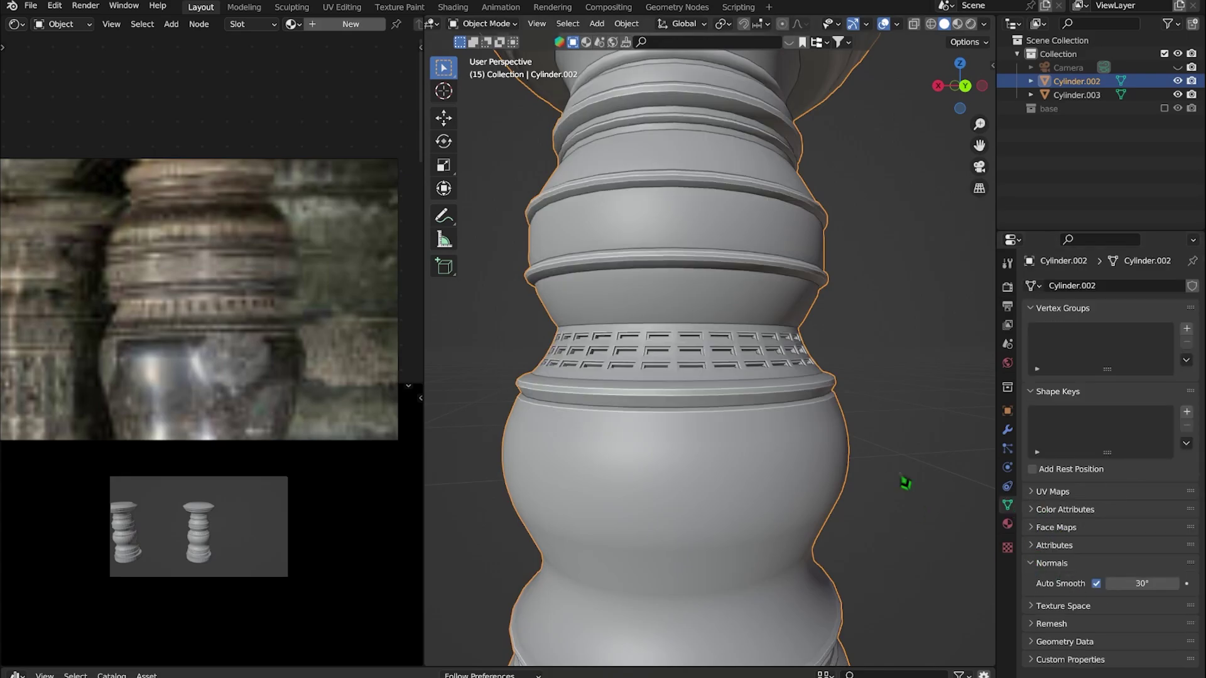
scroll(764, 484, "down", 3)
scroll(765, 484, "up", 4)
middle_click_drag(765, 484, 722, 440)
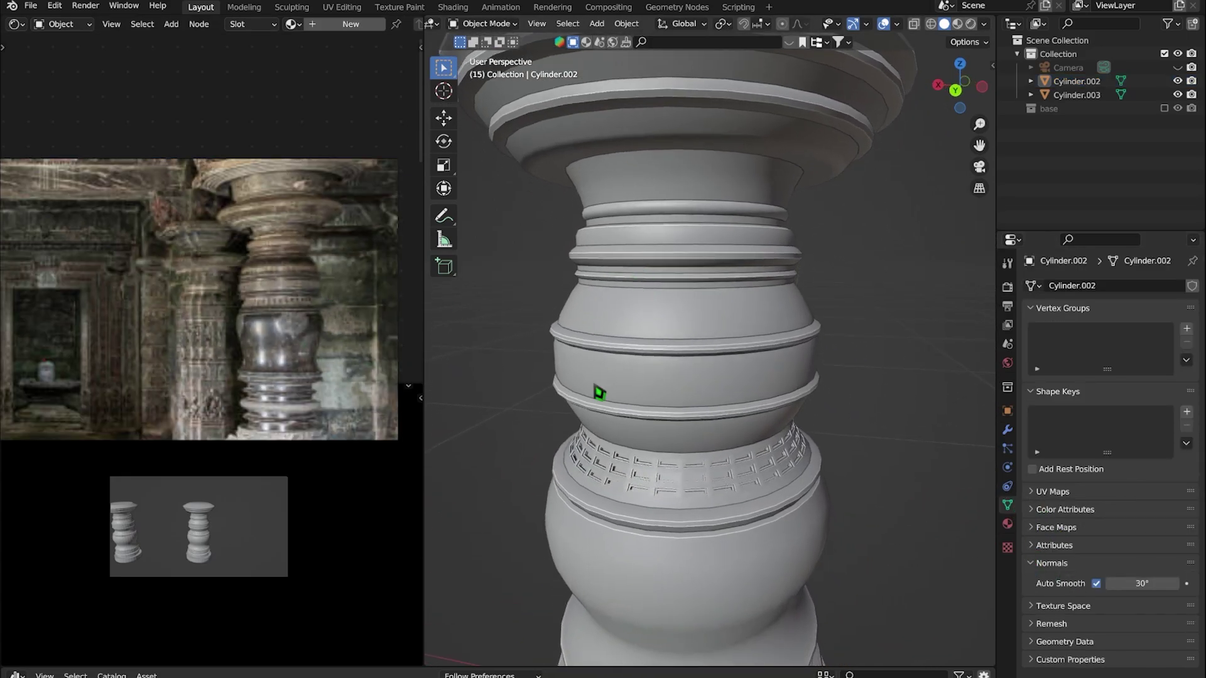
scroll(749, 377, "down", 3)
scroll(697, 336, "up", 2)
scroll(720, 251, "up", 3)
Select the full ring of faces around the pillar's round base in Edit Mode
scroll(691, 352, "down", 3)
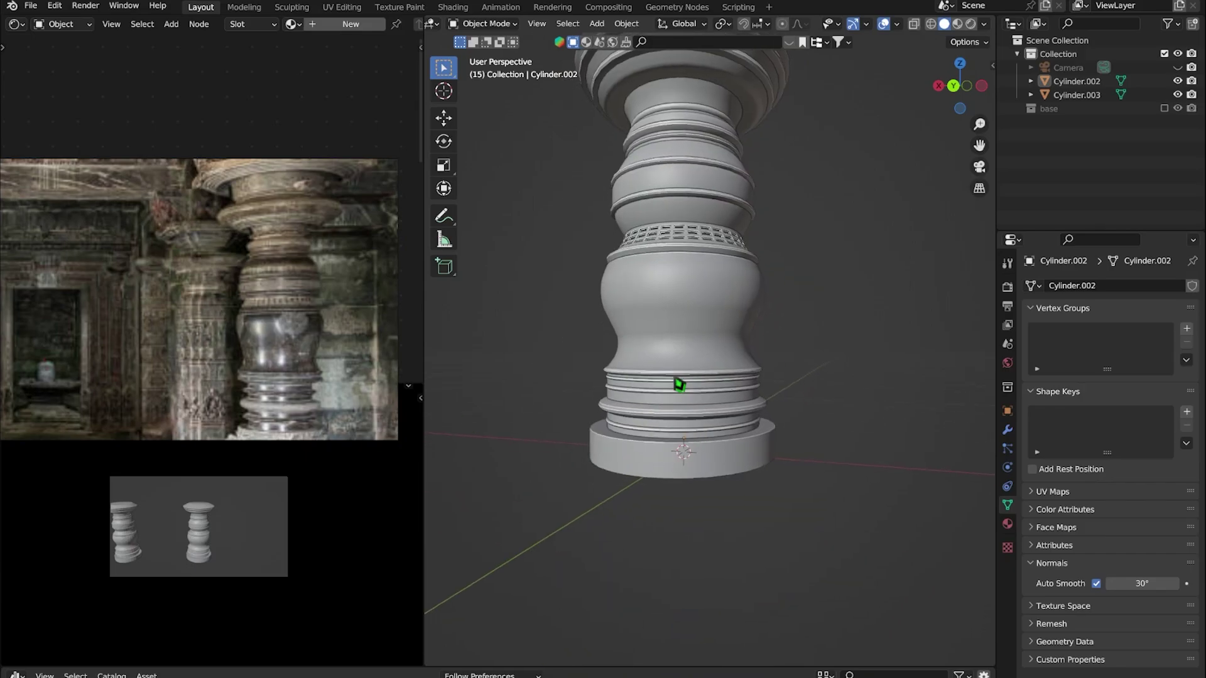
scroll(262, 357, "up", 3)
left_click(739, 409)
scroll(740, 409, "up", 3)
key("Tab")
left_click(684, 414)
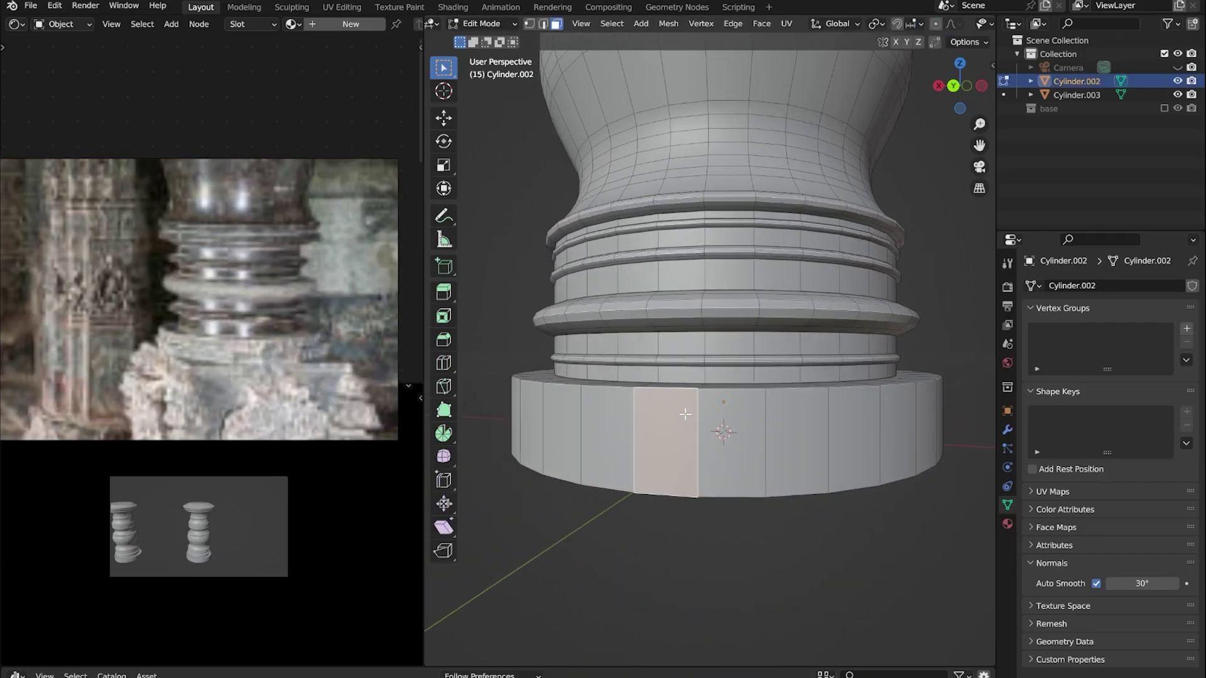
left_click(766, 442, "alt")
Inset the base faces individually and extrude them inward along normals into recessed panels
key("i")
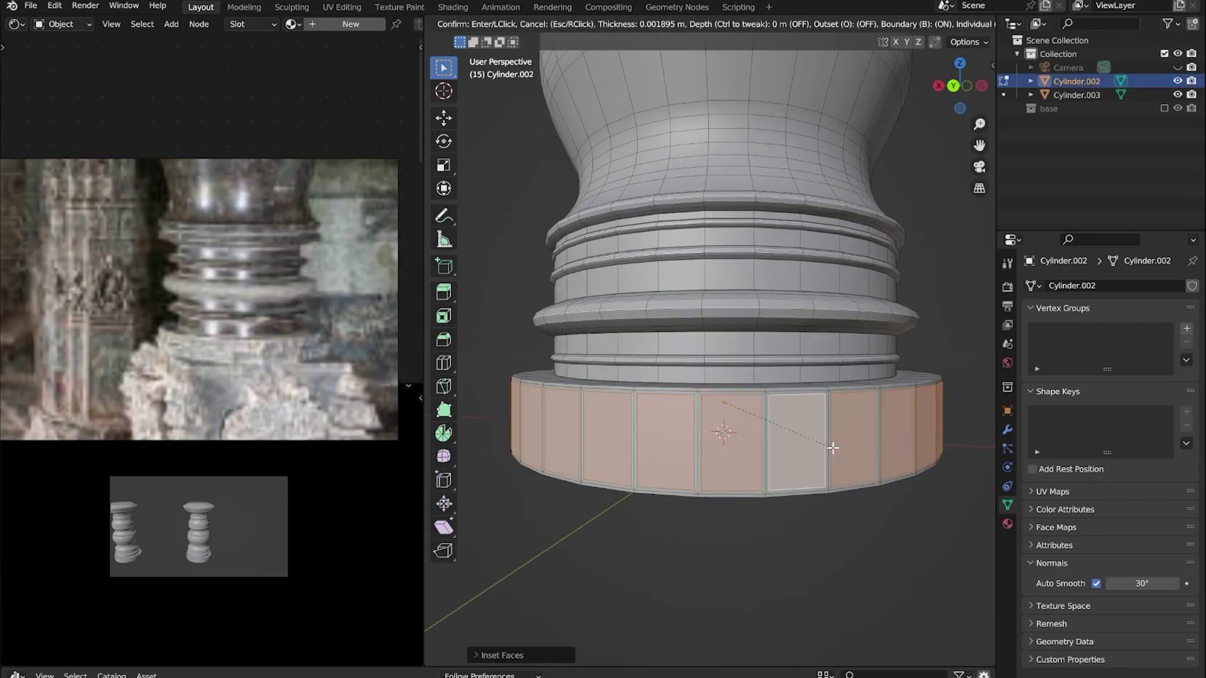
key("i")
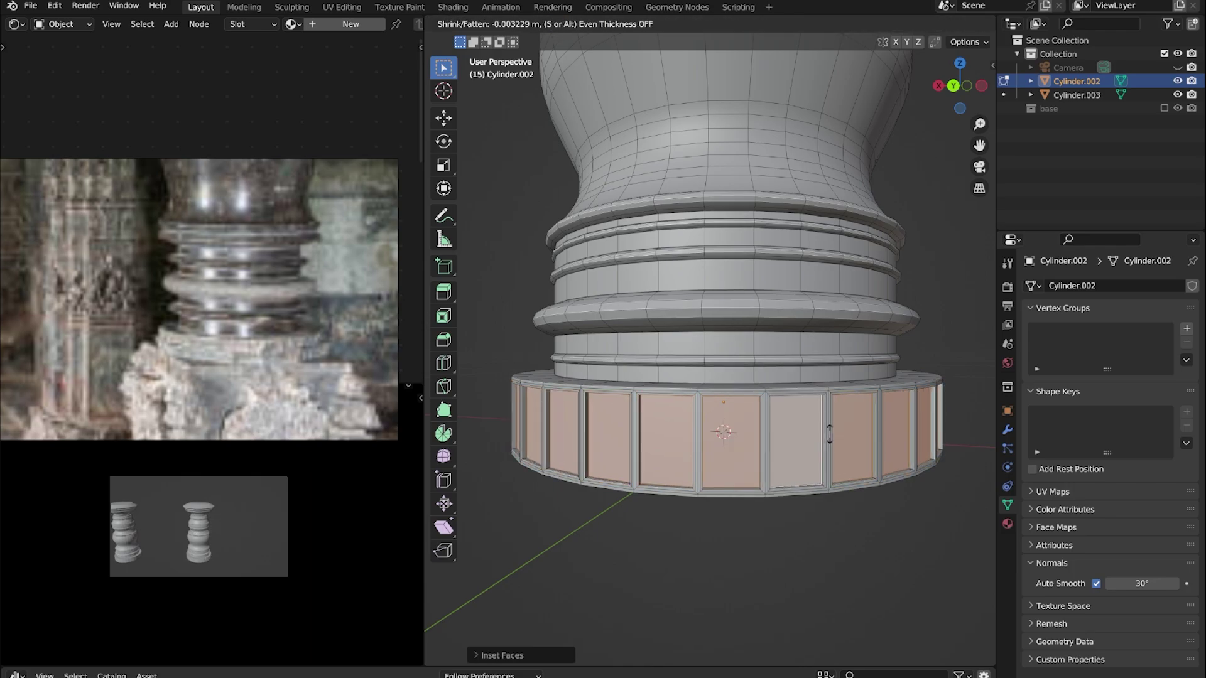
left_click(886, 469)
key("alt+e")
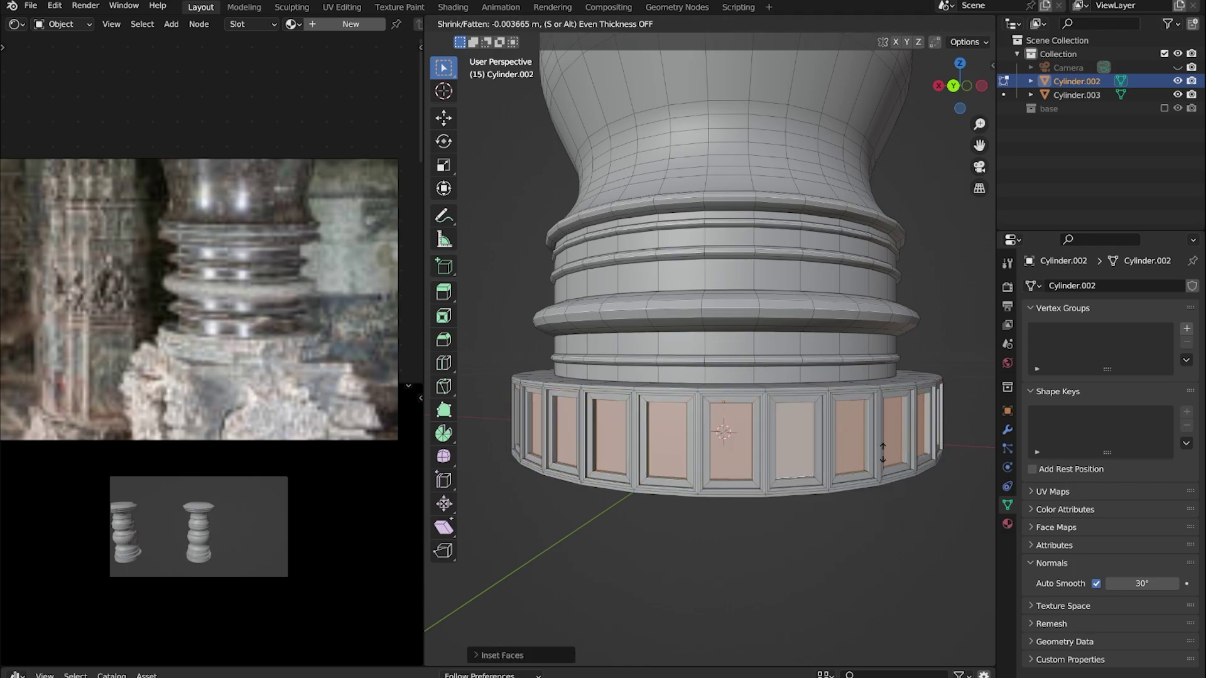
left_click(887, 461)
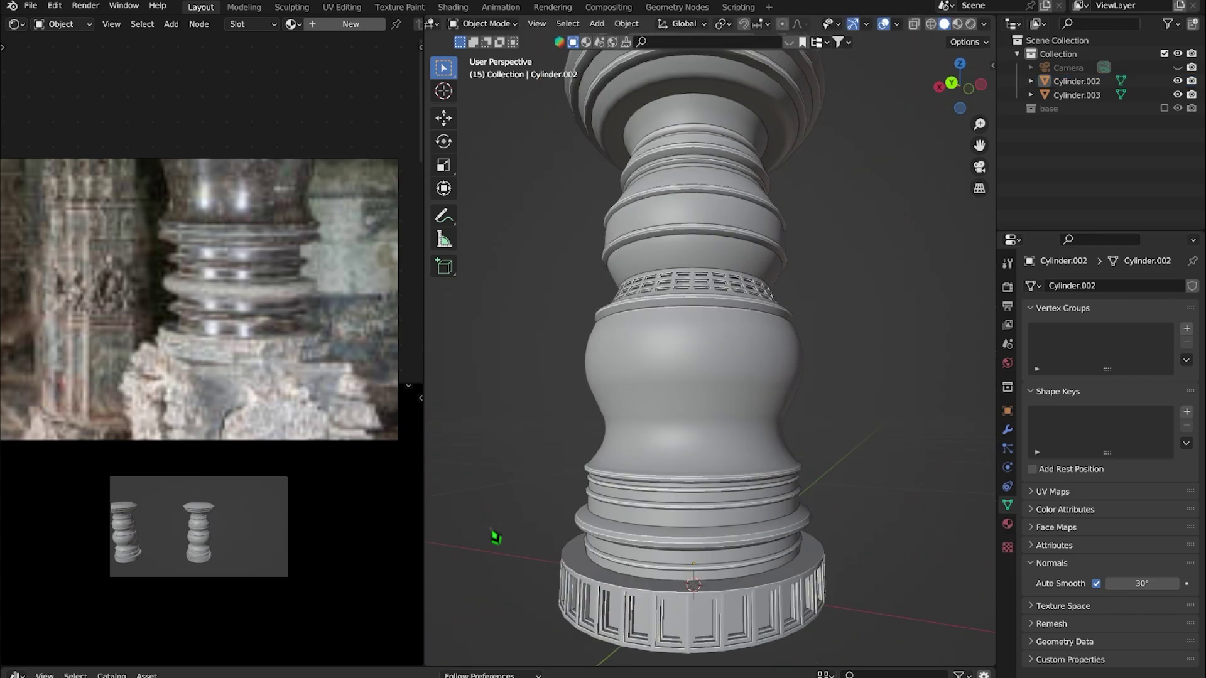
mouse_move(864, 476)
middle_mouse_down()
mouse_move(646, 546)
mouse_move(719, 504)
mouse_move(715, 364)
middle_mouse_up()
key("Tab")
Extrude and shrink the top face into an inner ring, merge it at centre, dissolve leftovers
left_click(716, 364)
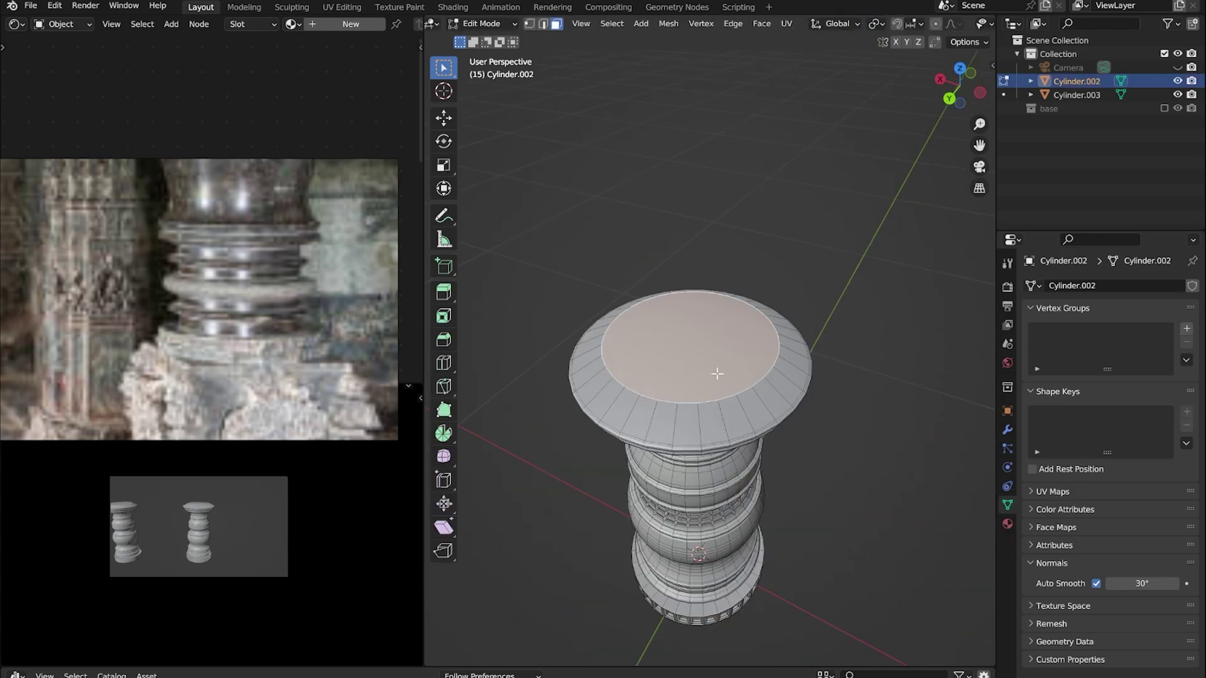
key("e")
left_click(816, 440)
key("s")
left_click(741, 411)
scroll(724, 412, "up", 2)
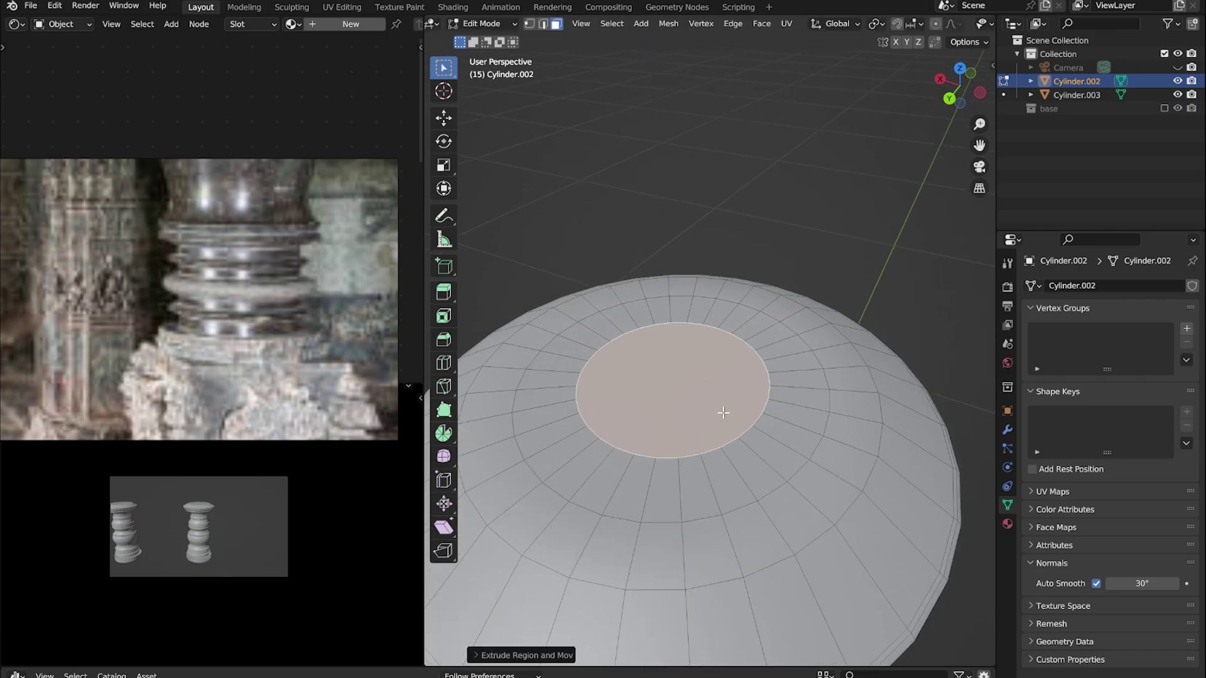
left_click(697, 395)
key("m")
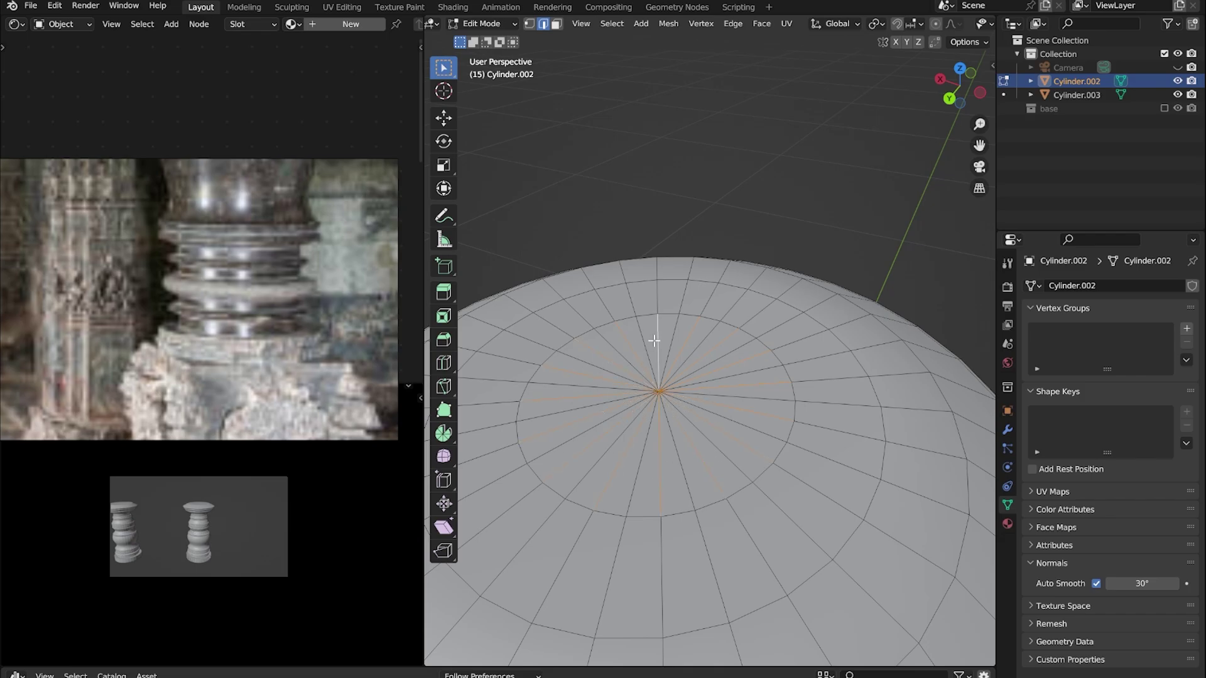
key("x")
left_click(635, 511)
key("Tab")
Inset the pillar's bottom face close to its centre
middle_click_drag(726, 452, 759, 479)
key("Tab")
left_click(727, 476)
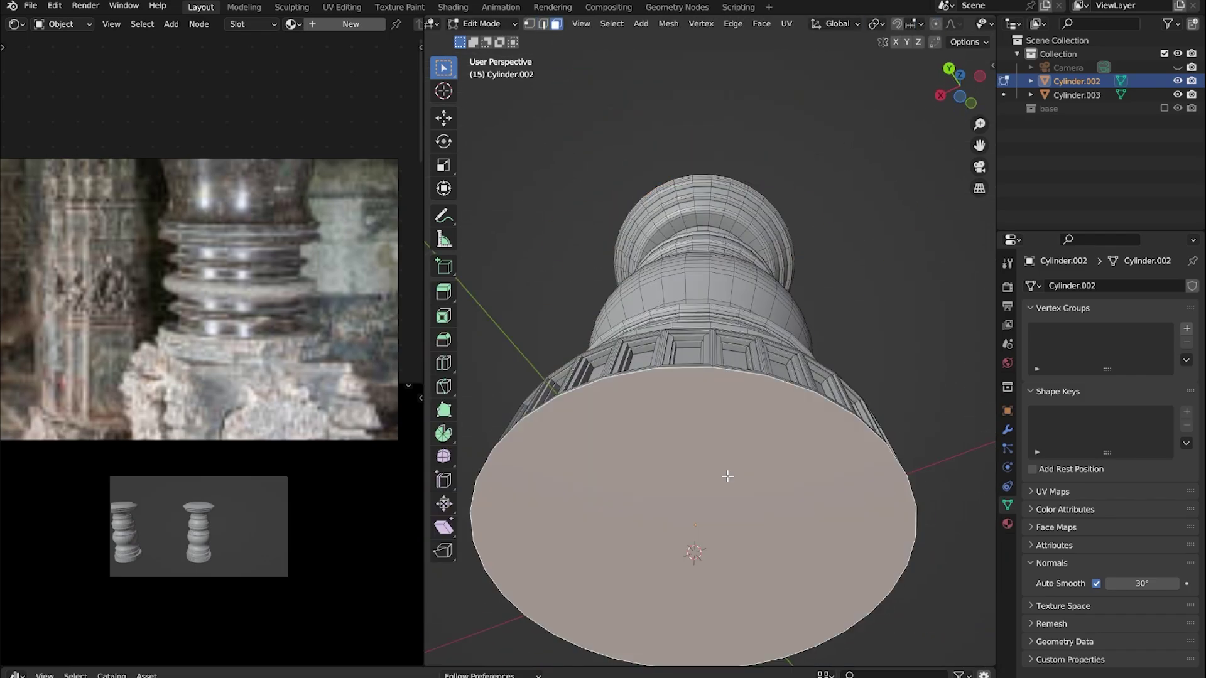
right_click(894, 540)
key("i")
key("Escape")
key("i")
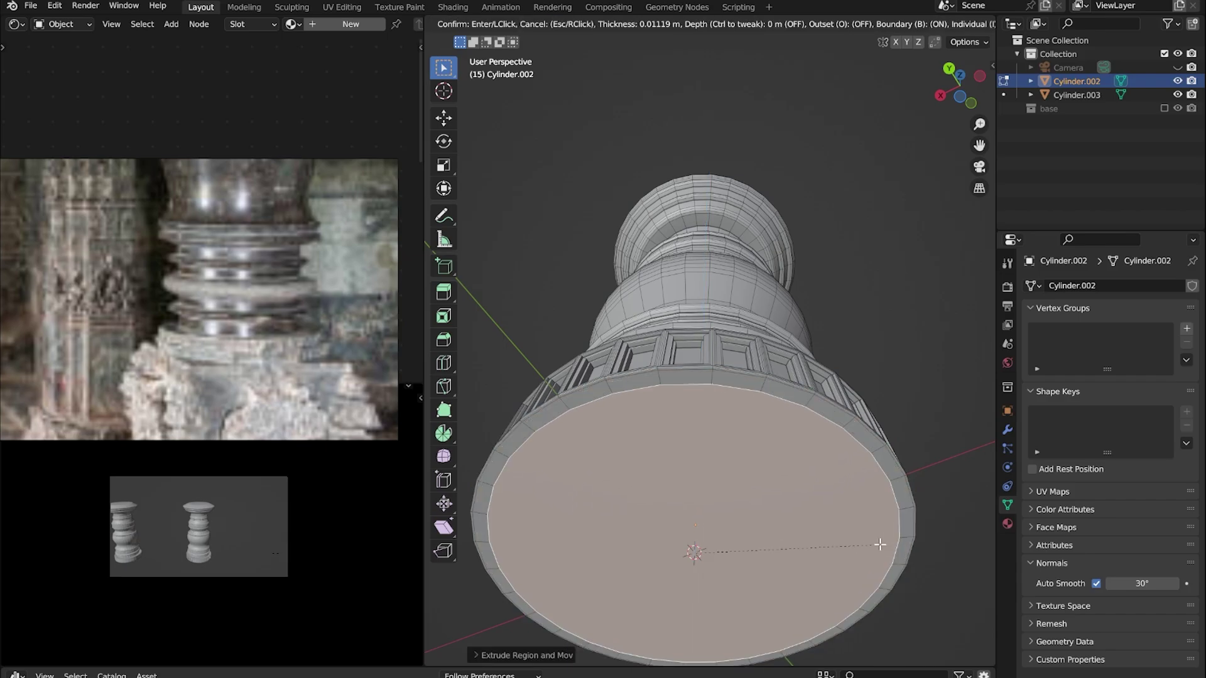
left_click(697, 540)
middle_click_drag(697, 512, 689, 401)
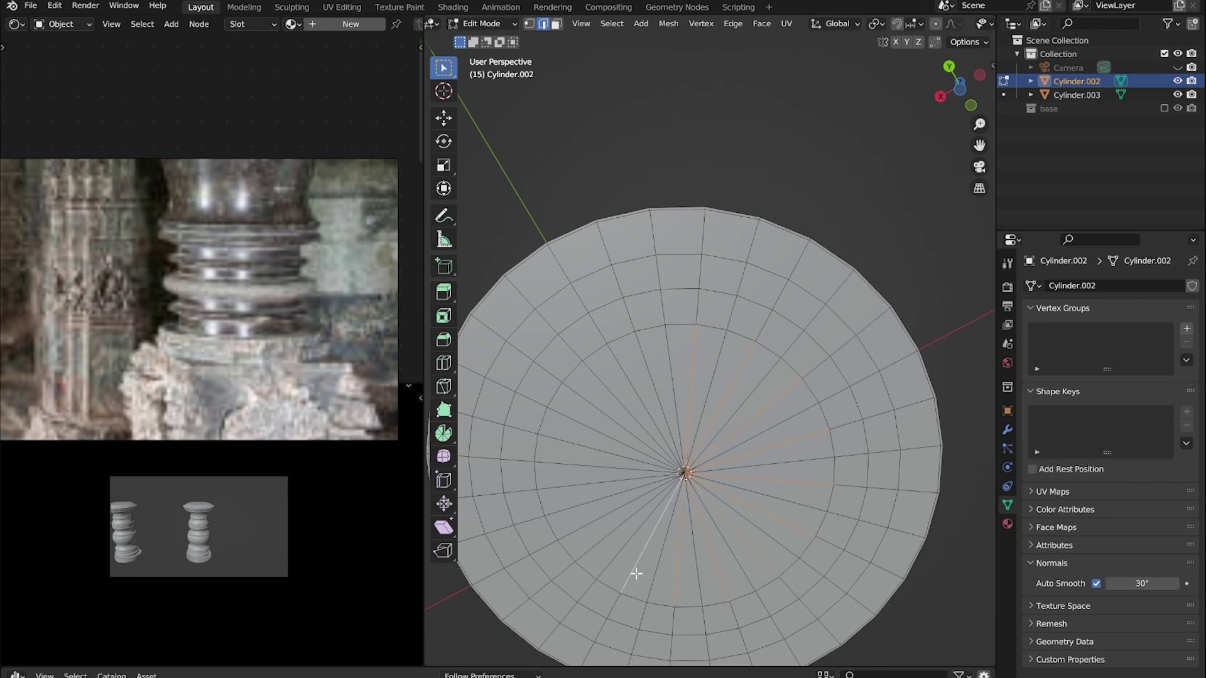
Delete the leftover bottom-cap geometry and return to Object Mode
key("x")
left_click(656, 394)
key("Tab")
middle_click_drag(656, 393, 713, 493)
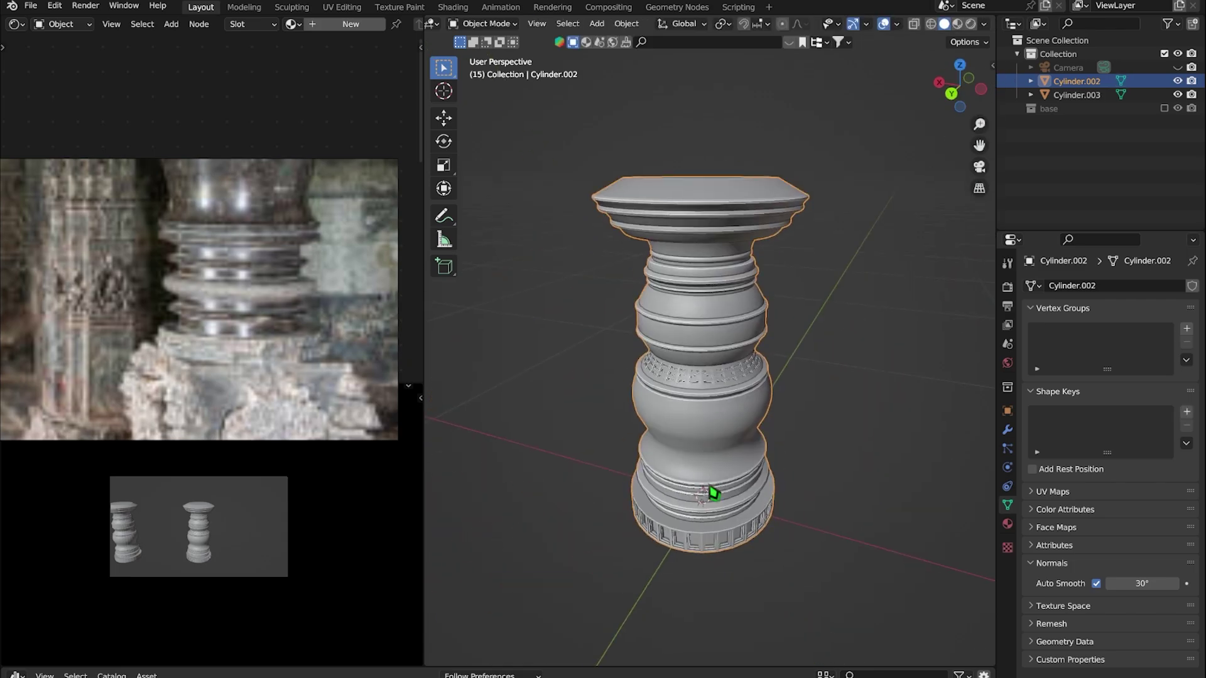
Apply the pillar's Scale with Ctrl+A and orbit to view both pillars
key("ctrl+a")
left_click(724, 401)
scroll(797, 425, "down", 3)
left_click(797, 425)
mouse_move(797, 425)
middle_mouse_down()
mouse_move(756, 498)
mouse_move(717, 492)
middle_mouse_up()
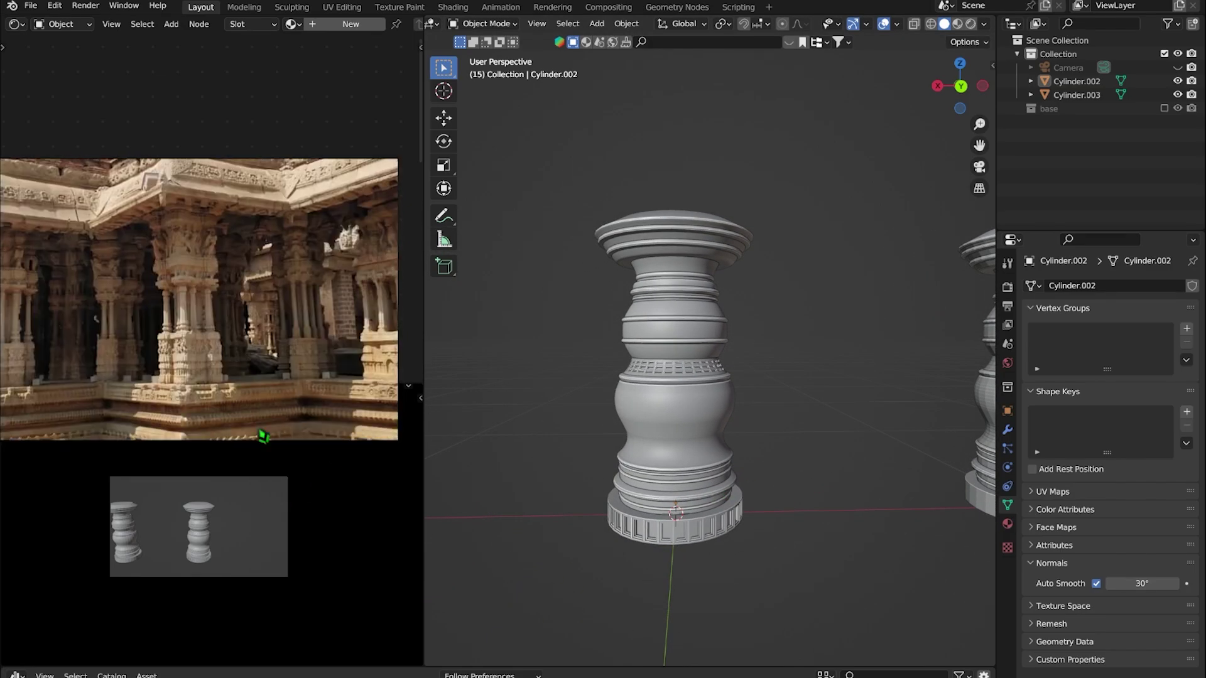
middle_click_drag(700, 431, 697, 377)
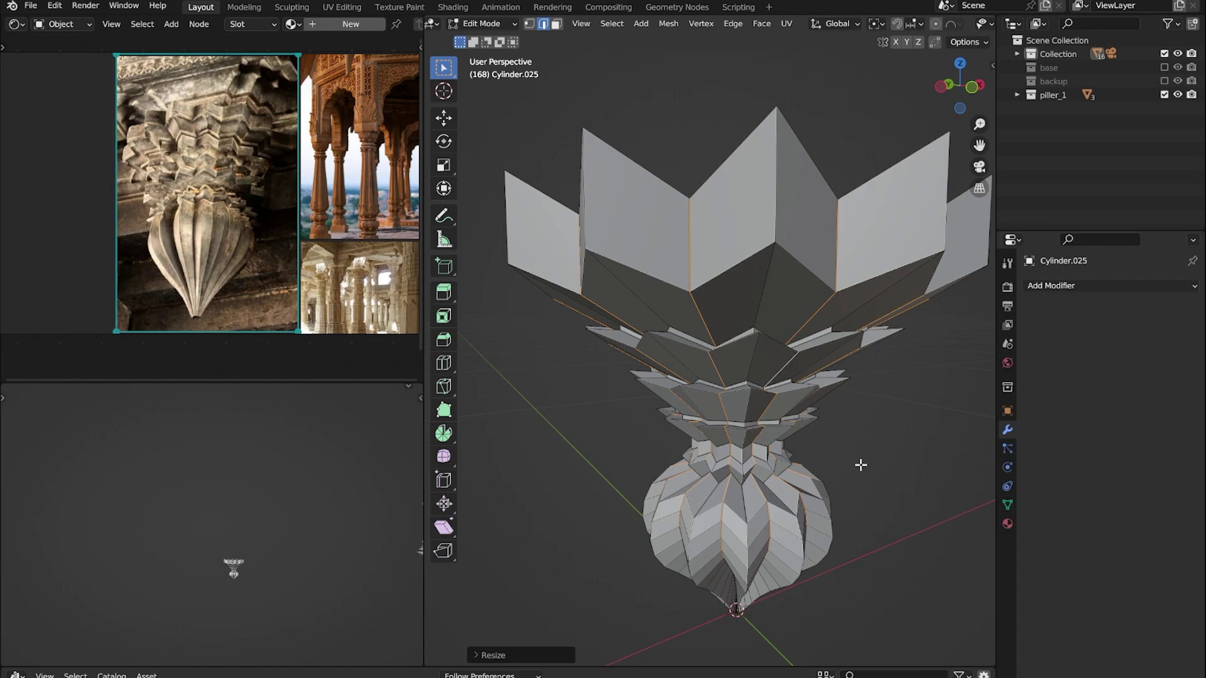
In Back Orthographic view, scale the capital taller along Z
key("ctrl+KP_1")
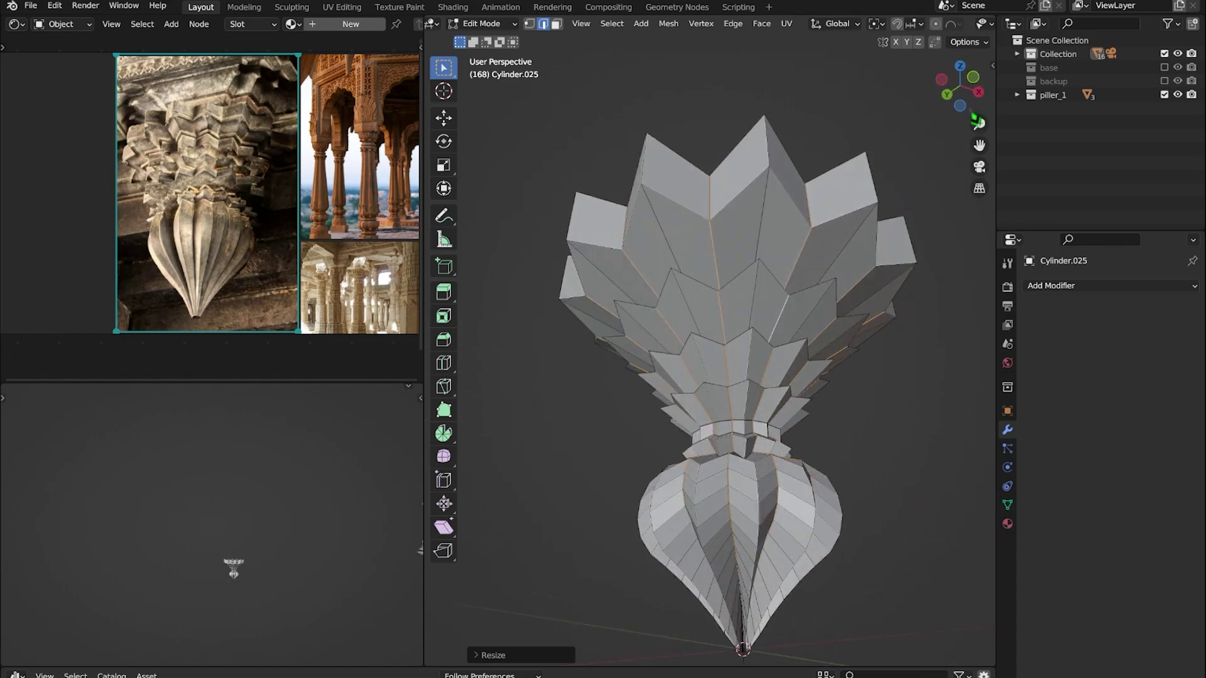
scroll(845, 405, "up", 5)
key("s")
key("z")
scroll(864, 344, "down", 5)
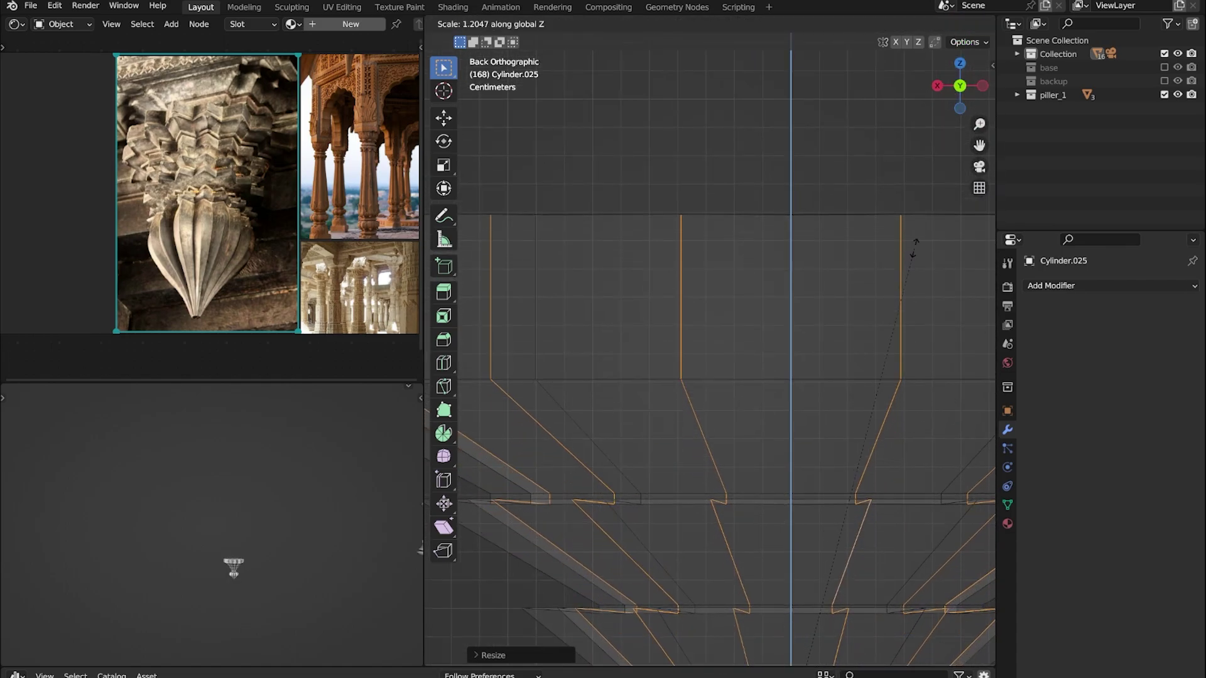
left_click(864, 344)
Shift the capital's tier vertices vertically, checking the shape in Object Mode
scroll(760, 375, "up", 3)
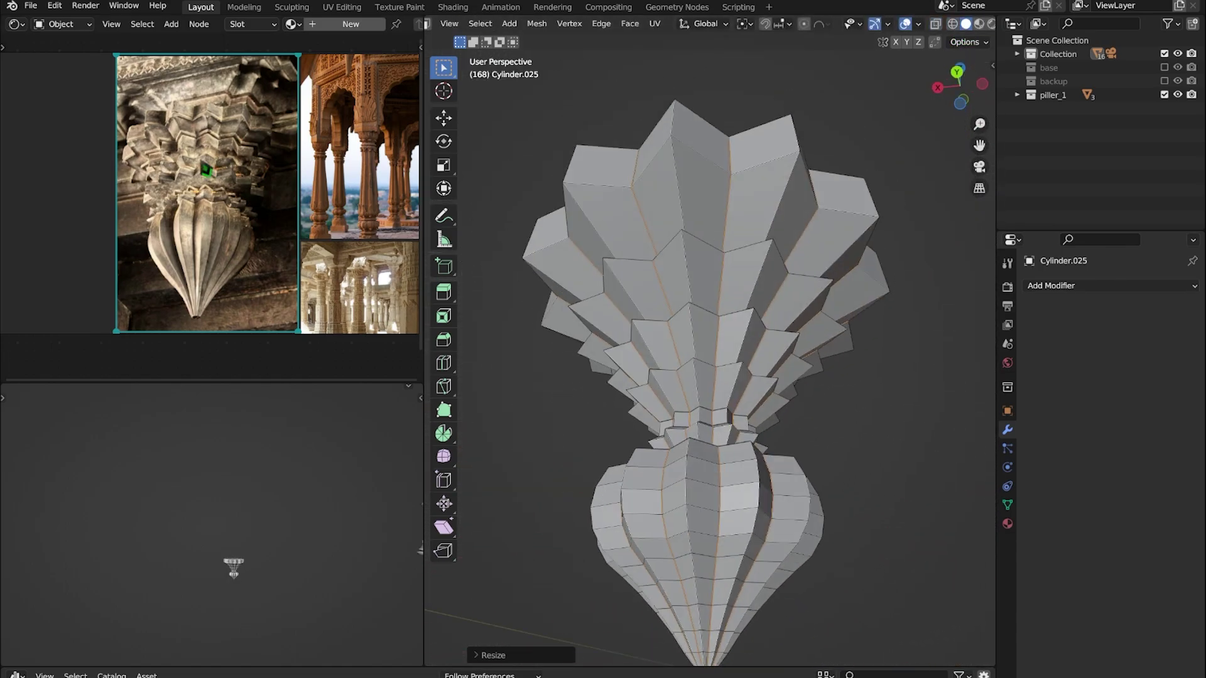
mouse_move(760, 375)
middle_mouse_down()
mouse_move(705, 342)
mouse_move(832, 444)
mouse_move(722, 479)
middle_mouse_up()
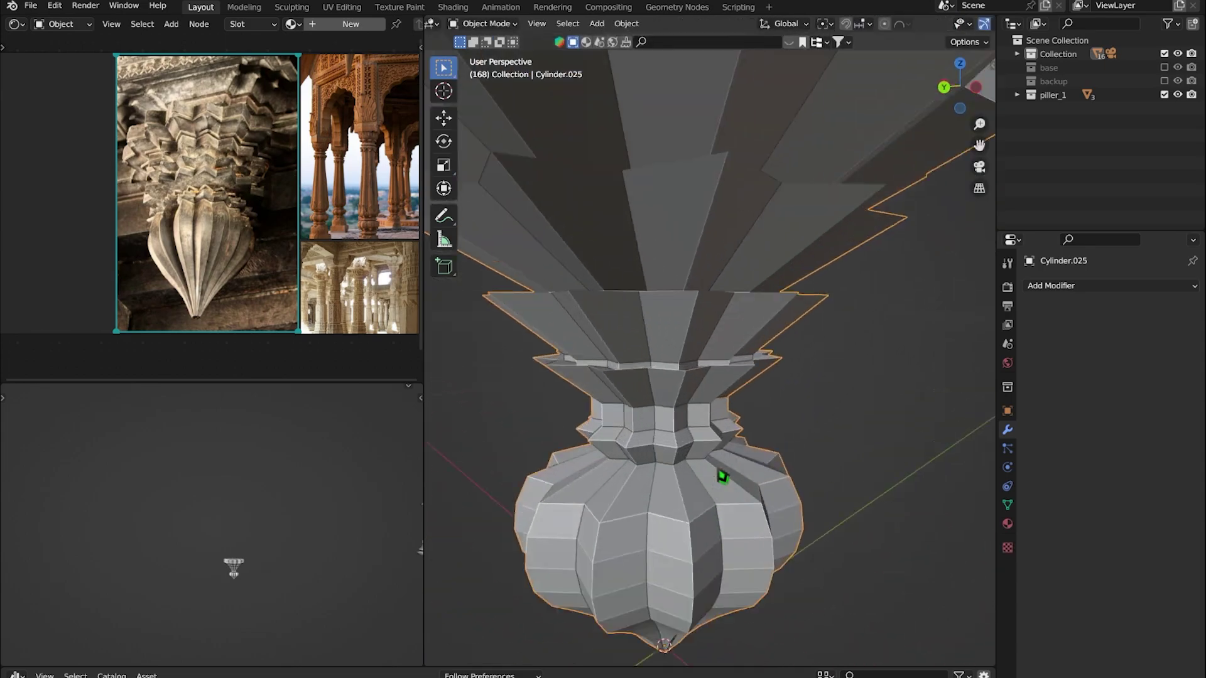
middle_click_drag(754, 433, 833, 515)
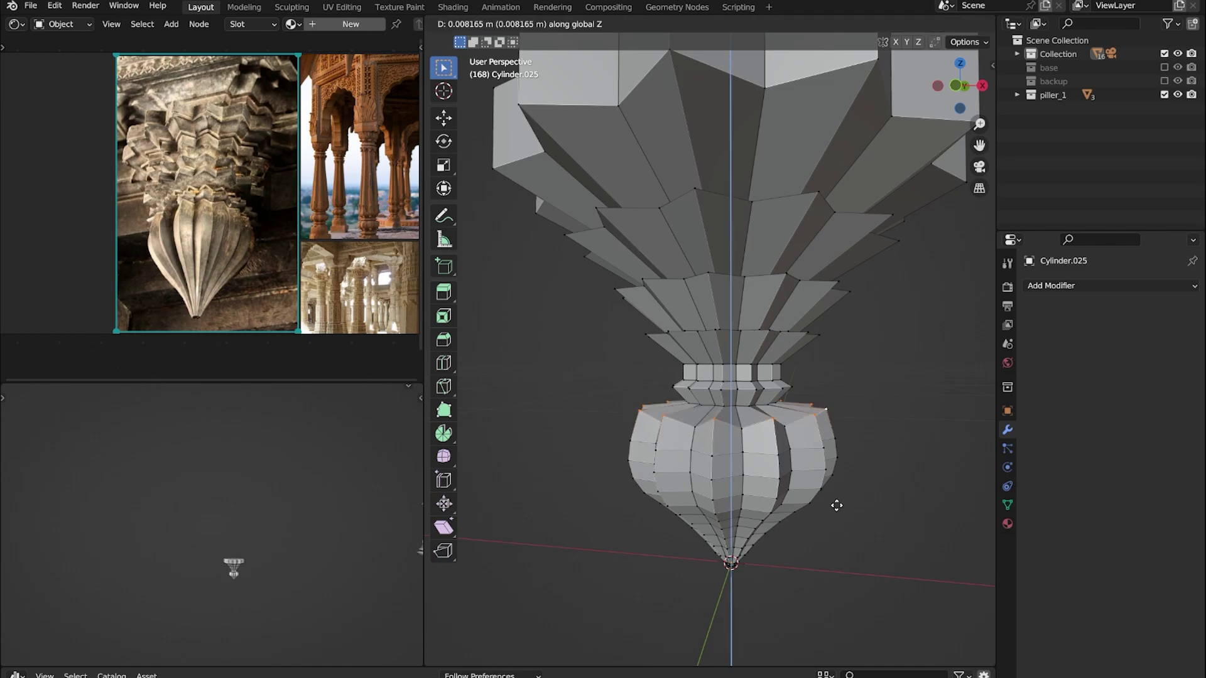
left_click(837, 505)
scroll(877, 471, "down", 5)
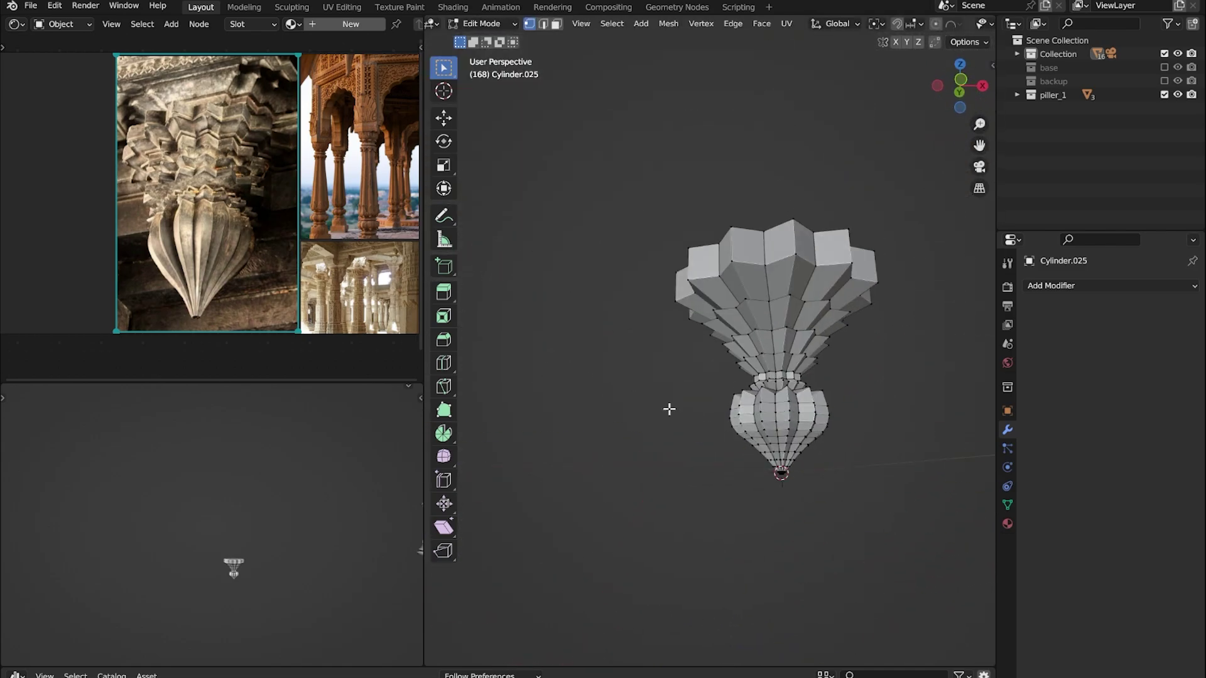
key("Tab")
mouse_move(668, 408)
middle_mouse_down()
mouse_move(759, 484)
mouse_move(789, 380)
mouse_move(796, 423)
mouse_move(746, 347)
mouse_move(799, 409)
mouse_move(648, 393)
mouse_move(610, 448)
mouse_move(619, 404)
mouse_move(506, 423)
mouse_move(694, 404)
mouse_move(665, 349)
mouse_move(691, 337)
mouse_move(665, 420)
mouse_move(716, 463)
mouse_move(721, 423)
mouse_move(678, 395)
mouse_move(758, 410)
mouse_move(552, 431)
mouse_move(766, 425)
mouse_move(799, 377)
mouse_move(904, 326)
mouse_move(778, 299)
mouse_move(701, 432)
middle_mouse_up()
scroll(743, 383, "up", 3)
key("Tab")
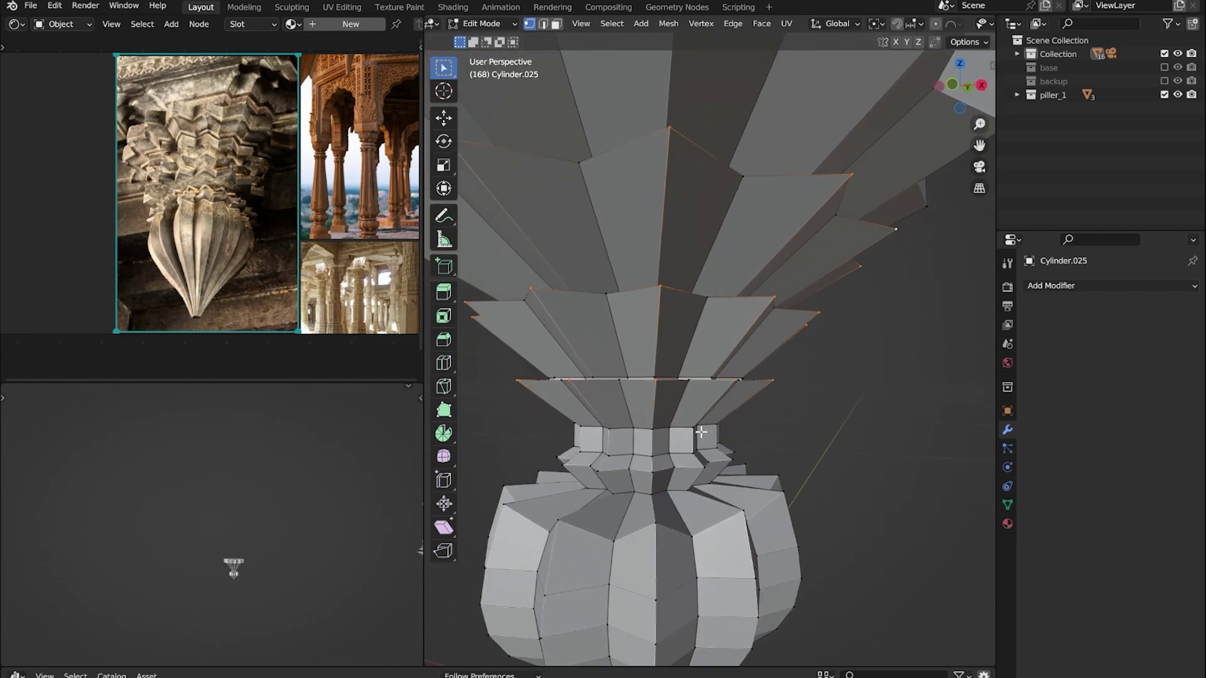
Move the selected tier vertices of the capital into place
key("g")
left_click(802, 468)
scroll(794, 436, "down", 3)
mouse_move(794, 436)
middle_mouse_down()
mouse_move(798, 294)
mouse_move(842, 431)
middle_mouse_up()
Flatten the tier loops vertically and scale them to size
key("Tab")
key("Tab")
key("g")
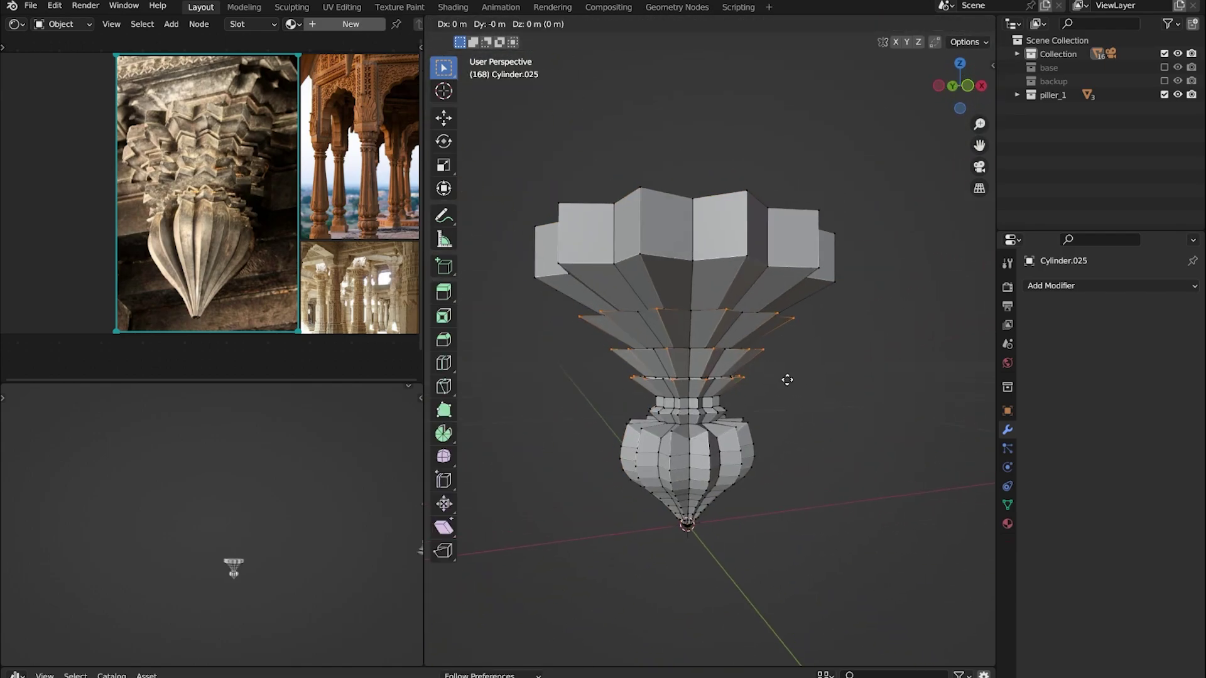
left_click(822, 396)
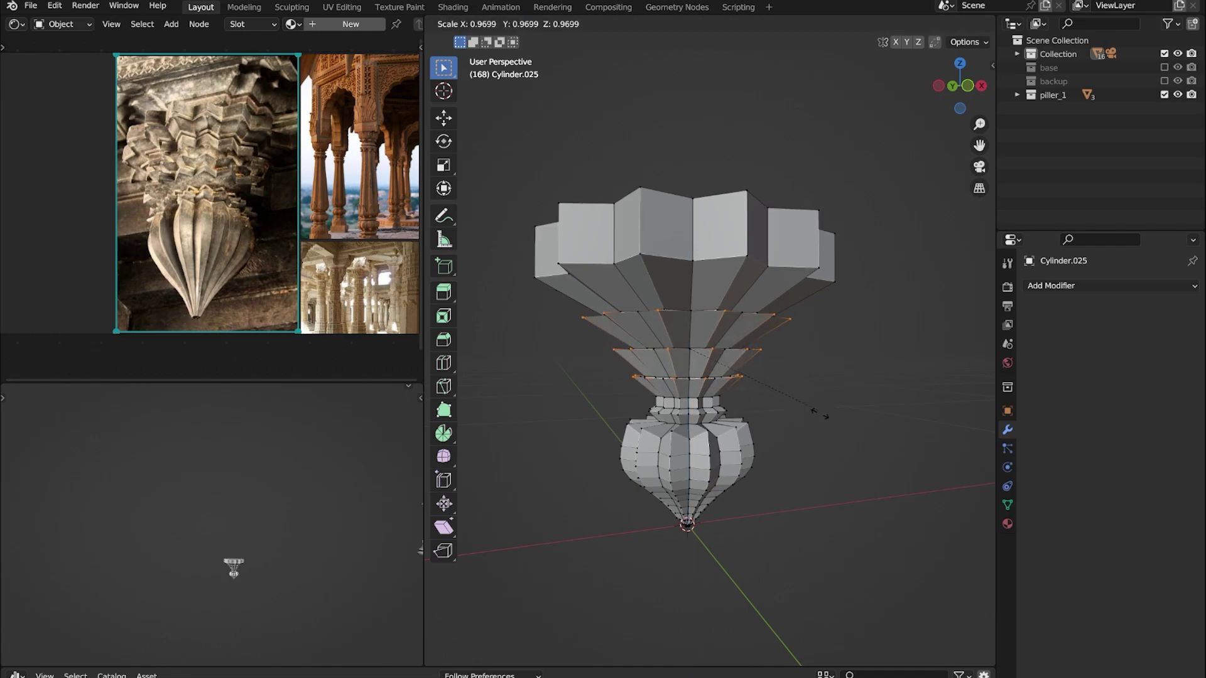
left_click(819, 412)
scroll(738, 363, "up", 3)
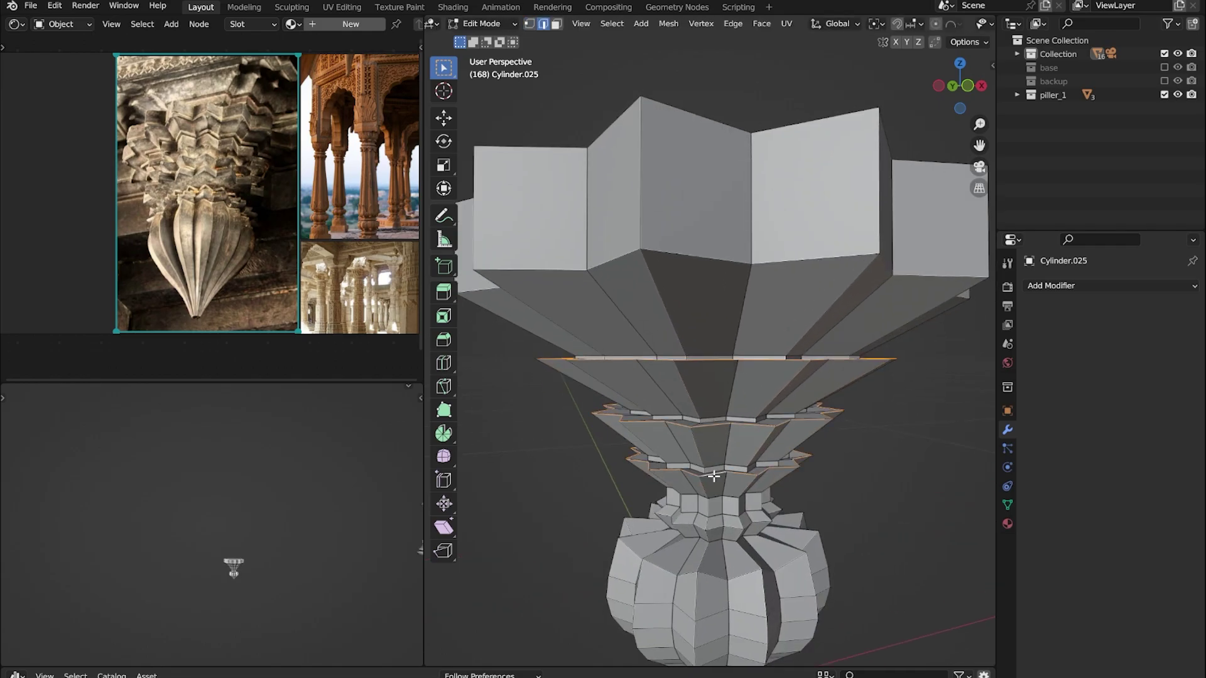
middle_click_drag(713, 497, 705, 462)
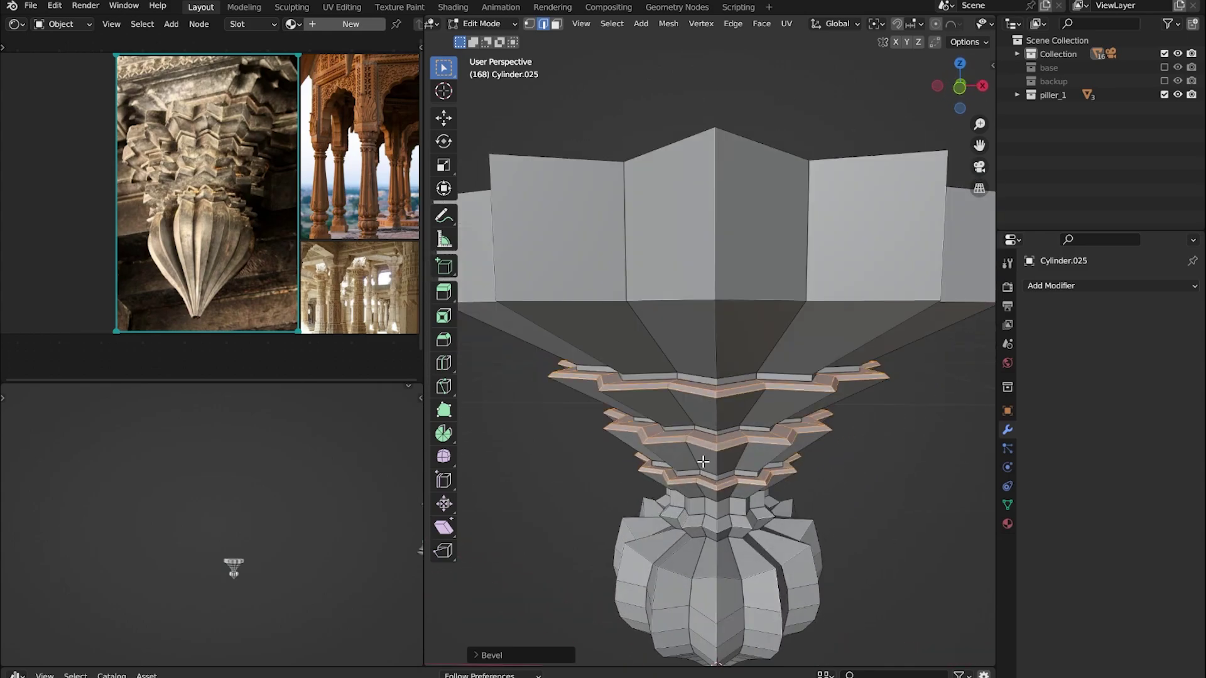
Apply the capital's scale in Object Mode and inspect the whole capital
key("Tab")
key("ctrl+a")
key("Escape")
key("Tab")
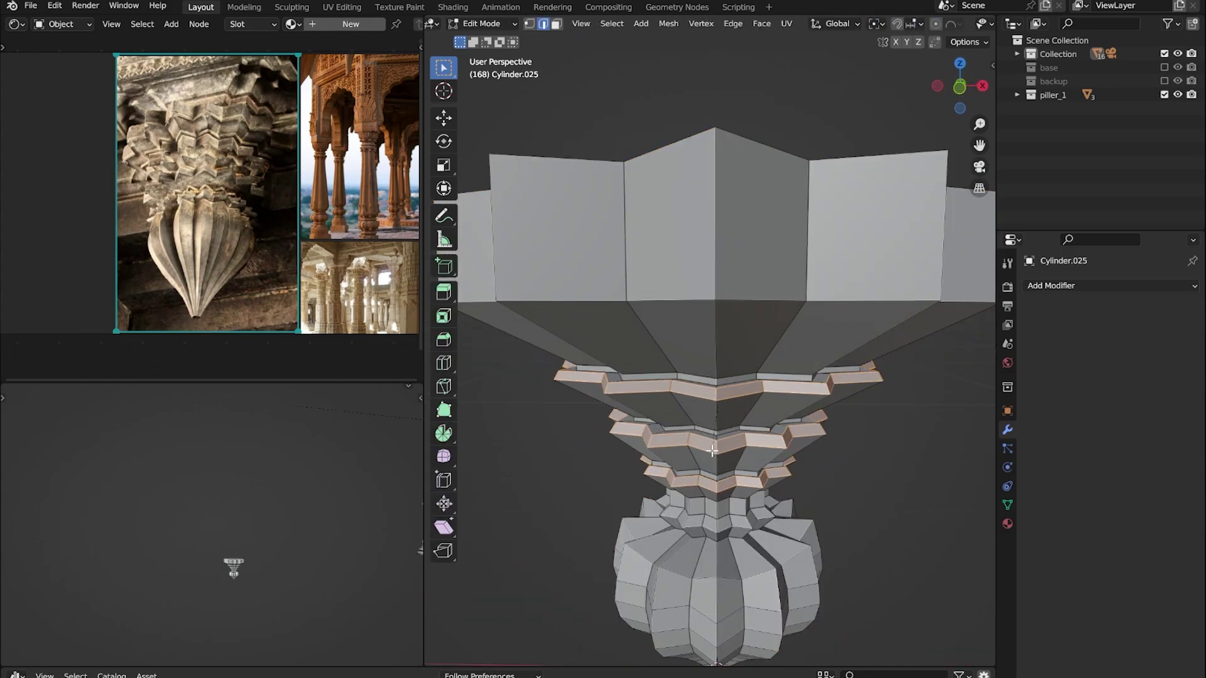
key("Tab")
scroll(848, 440, "down", 3)
mouse_move(847, 439)
middle_mouse_down()
mouse_move(842, 425)
mouse_move(835, 466)
mouse_move(719, 447)
mouse_move(724, 379)
mouse_move(839, 379)
mouse_move(772, 379)
mouse_move(729, 282)
middle_mouse_up()
scroll(729, 282, "down", 3)
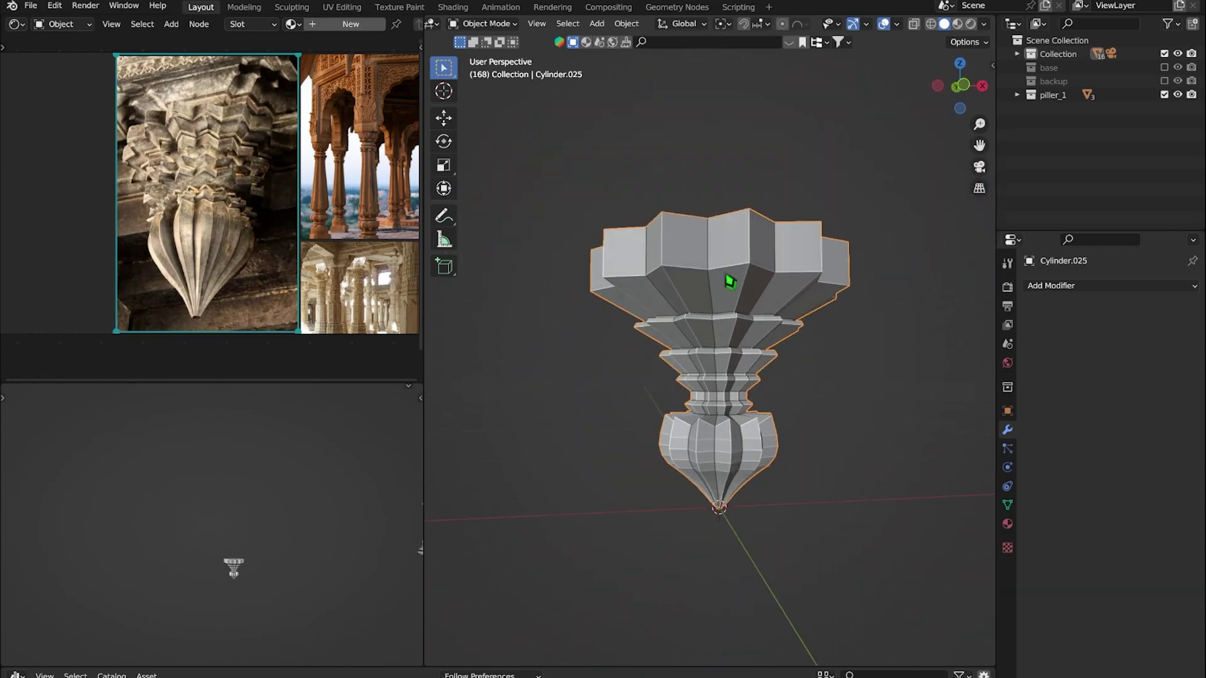
Bevel the capital's top edge loop into a thin projecting band
key("Tab")
key("ctrl+b")
left_click(817, 353)
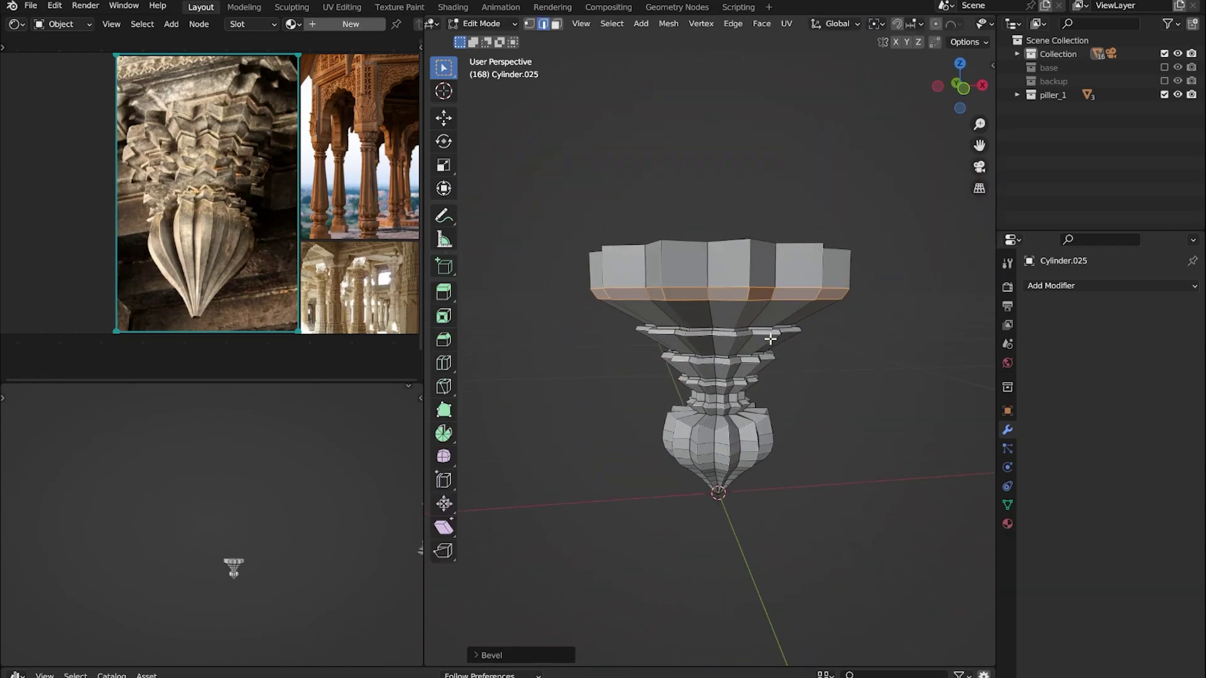
key("Tab")
scroll(743, 374, "up", 2)
middle_click_drag(783, 328, 744, 359)
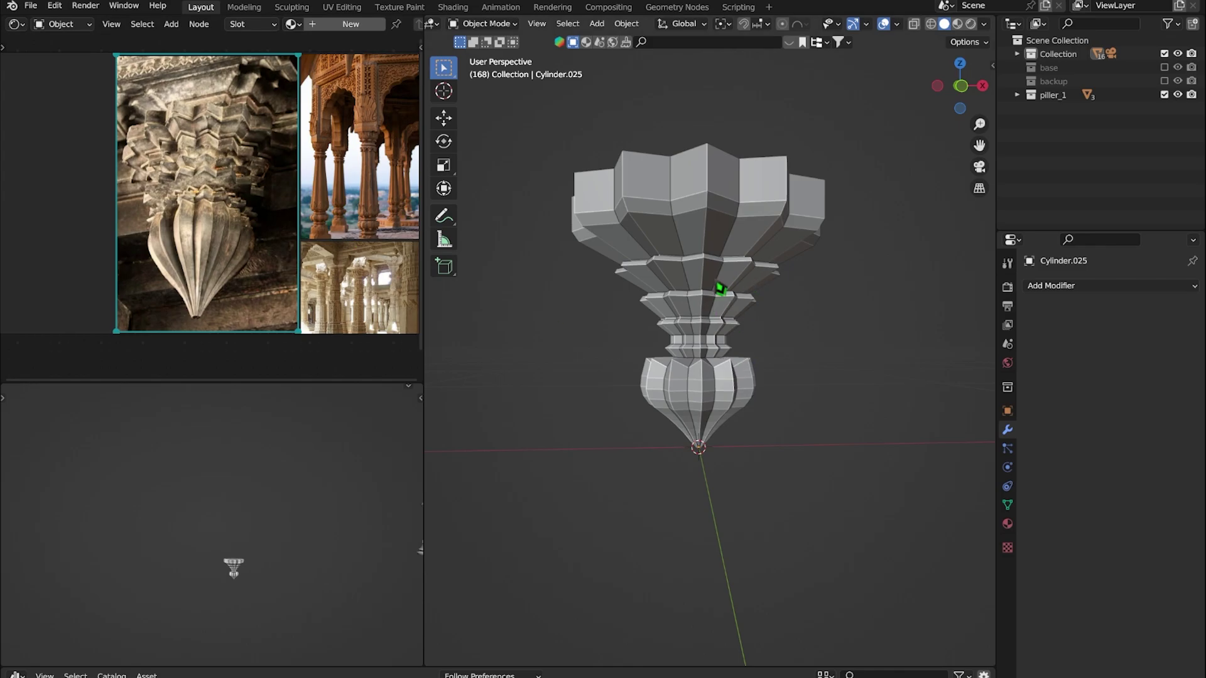
scroll(720, 288, "up", 2)
Loop-cut the upper tier, then bevel the new loops into inset grooves
key("Tab")
left_click(444, 363)
left_click(697, 272)
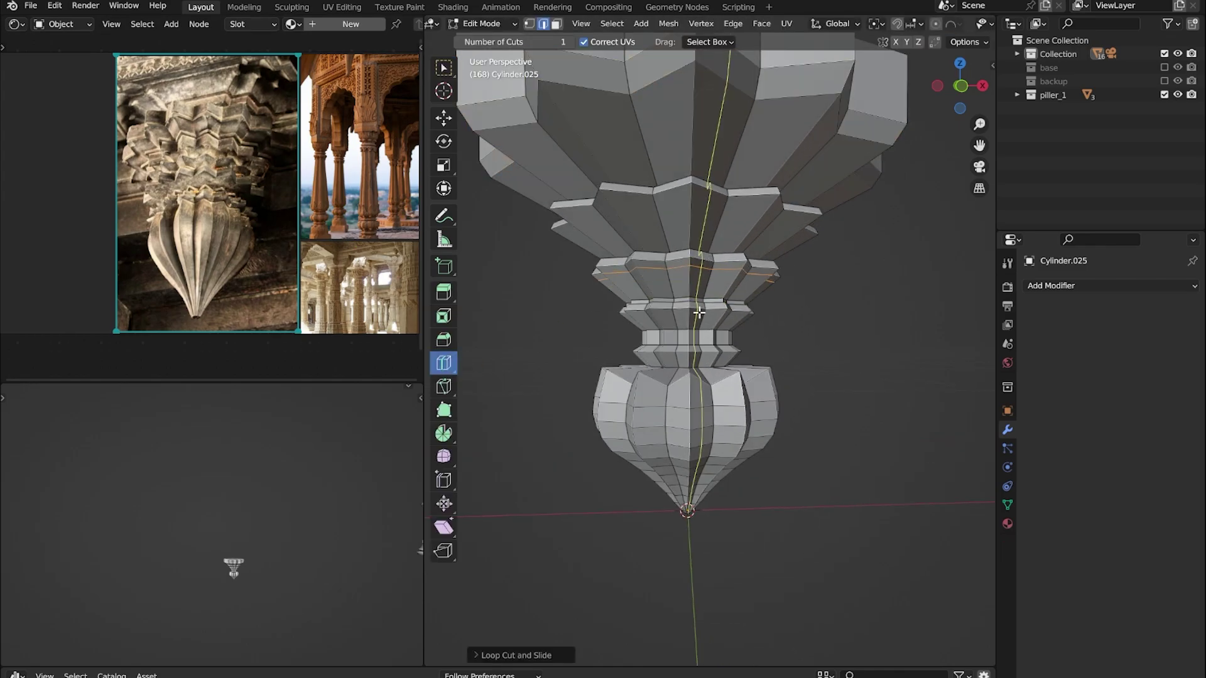
left_click_drag(694, 207, 699, 89)
key("w")
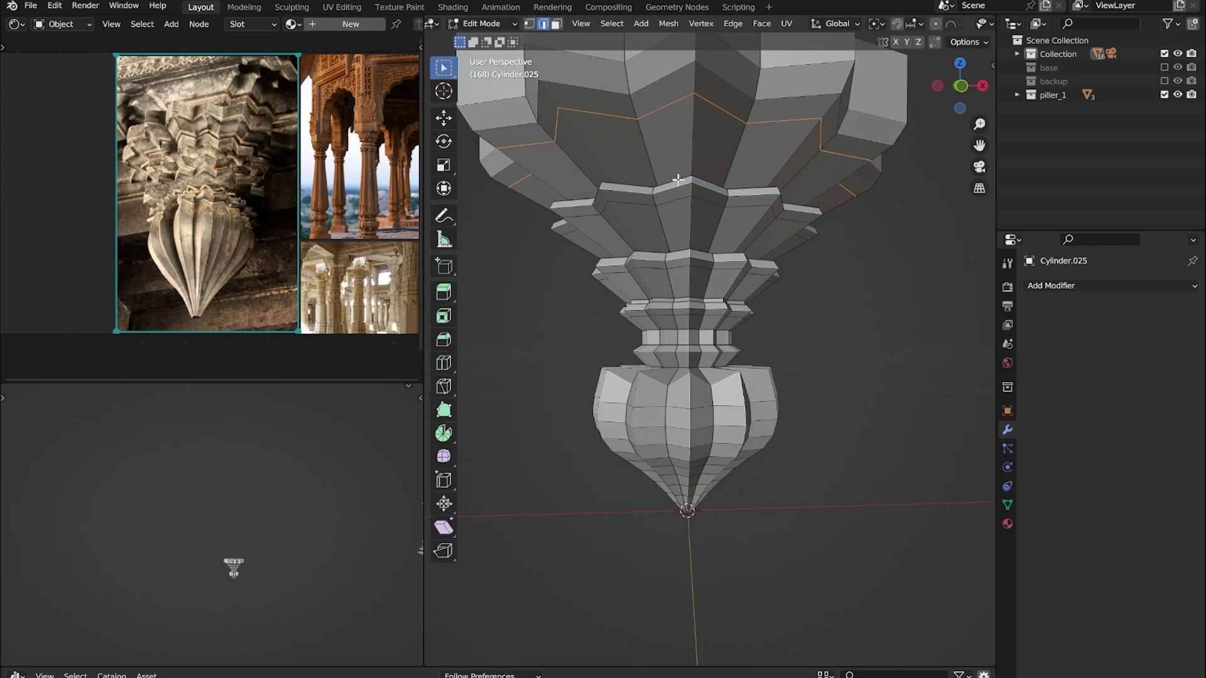
scroll(681, 320, "up", 2)
key("ctrl+b")
left_click(722, 314)
key("alt+e")
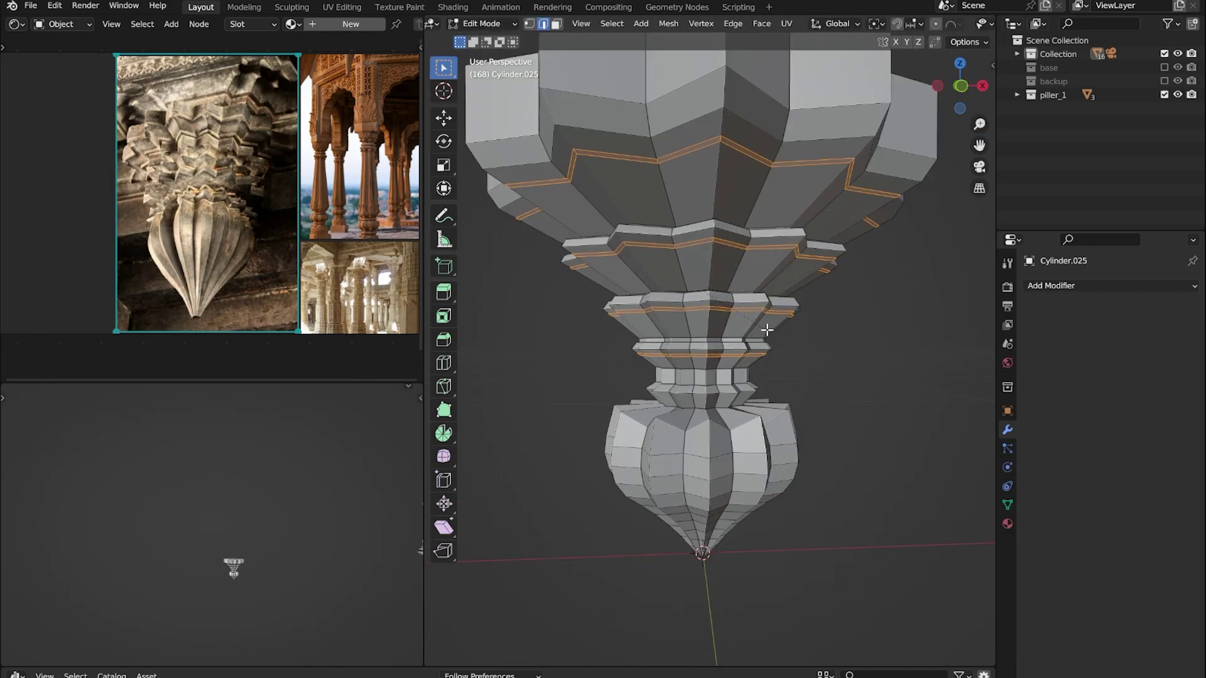
right_click(766, 337)
key("Tab")
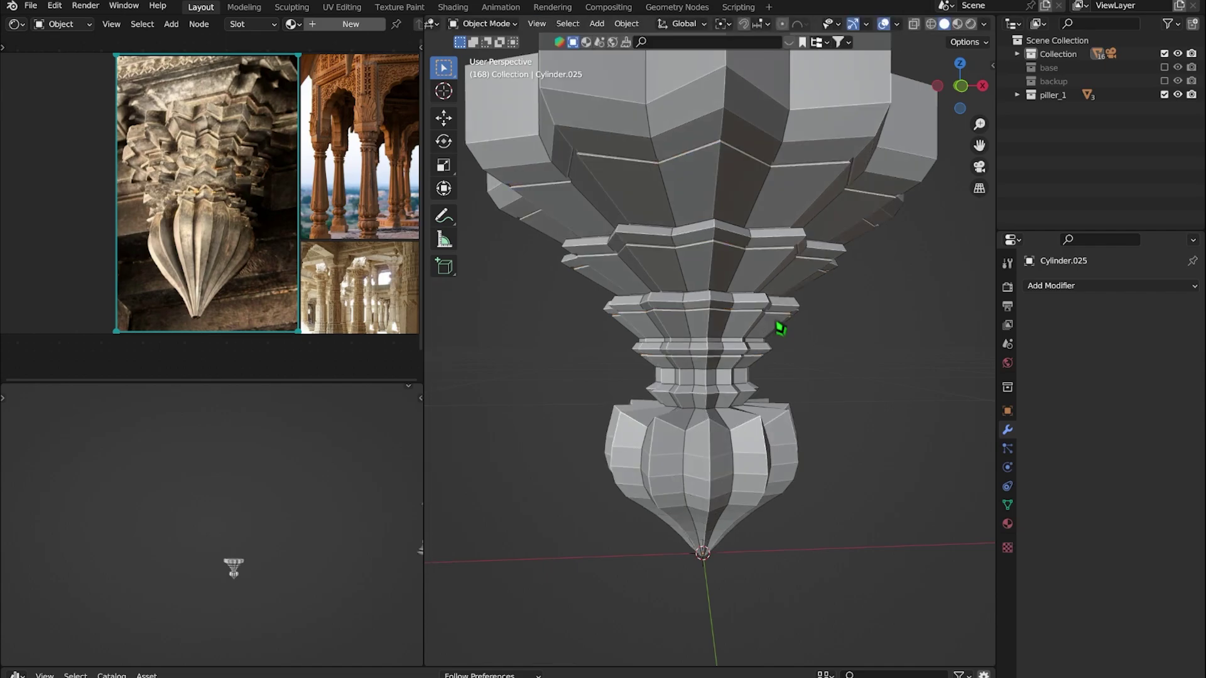
mouse_move(781, 328)
middle_mouse_down()
mouse_move(681, 326)
mouse_move(651, 262)
mouse_move(828, 264)
mouse_move(756, 240)
middle_mouse_up()
right_click(756, 228)
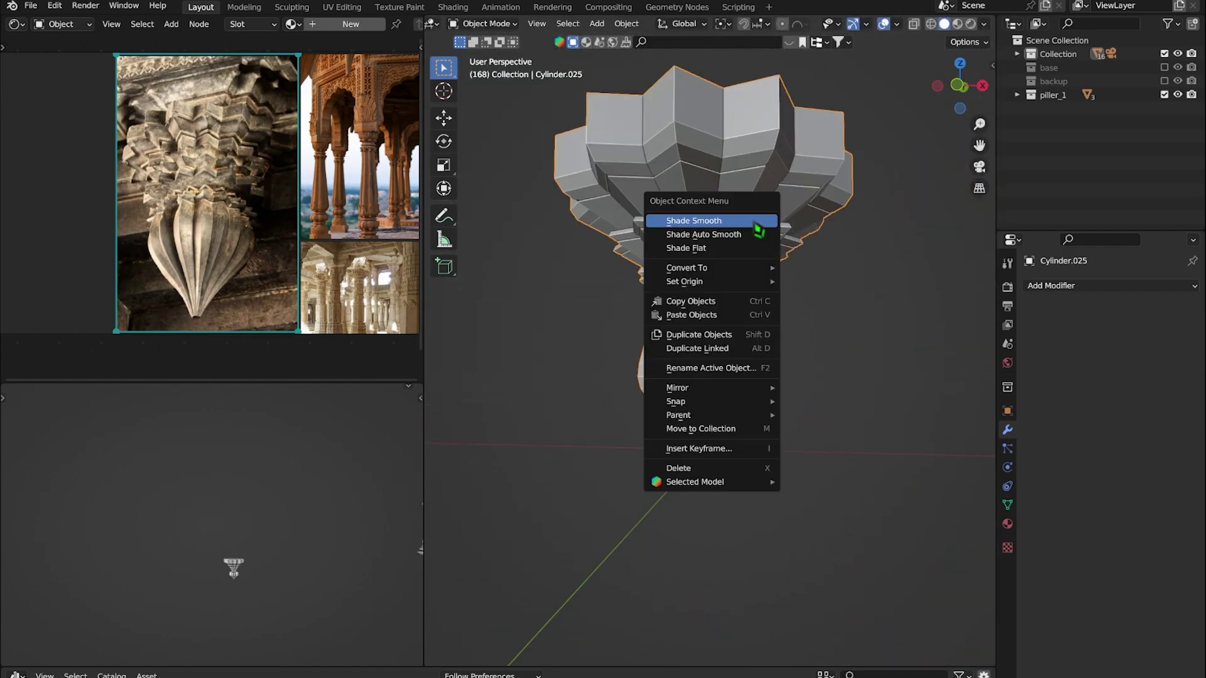
left_click(756, 228)
left_click(1044, 285)
left_click(910, 330)
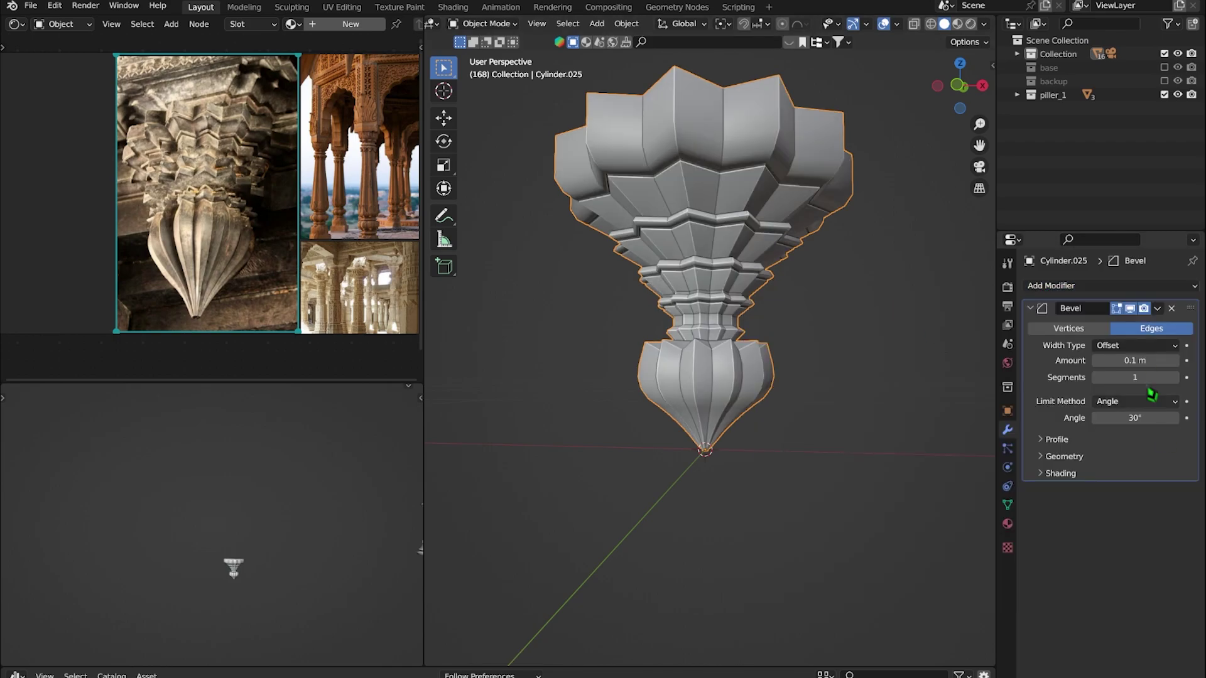
left_click(1172, 378)
mouse_move(942, 365)
middle_mouse_down()
mouse_move(907, 342)
mouse_move(864, 386)
middle_mouse_up()
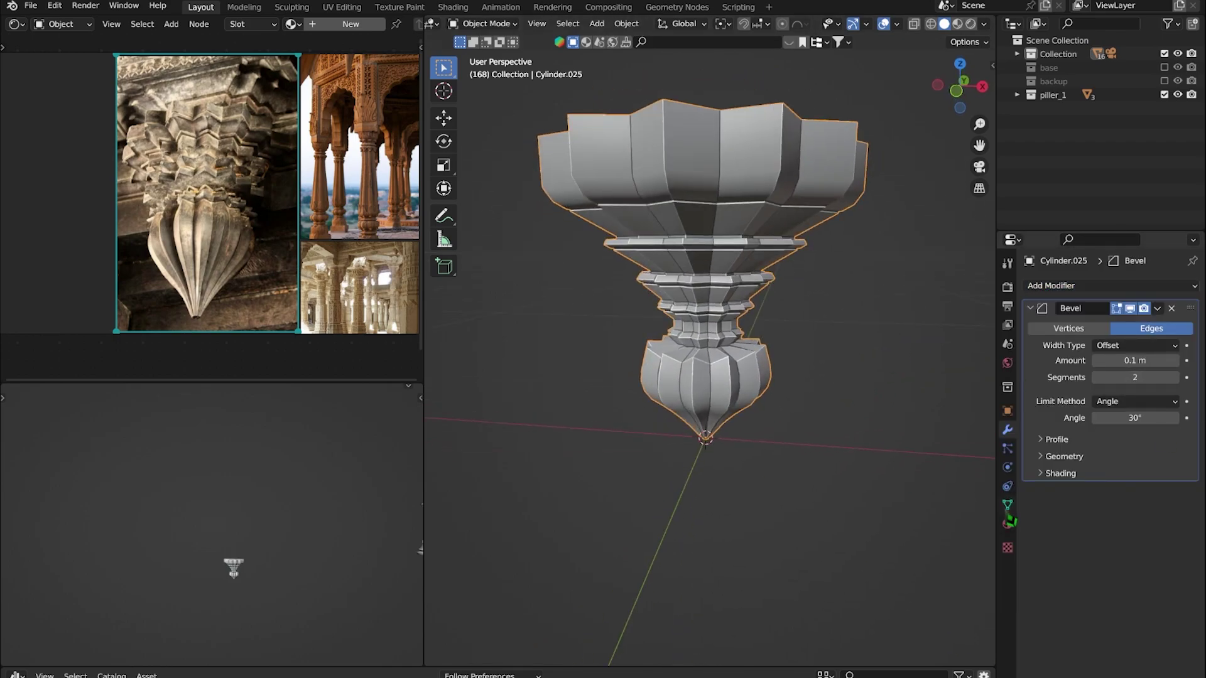
left_click(1007, 505)
left_click(1096, 584)
left_click(1007, 429)
right_click(745, 223)
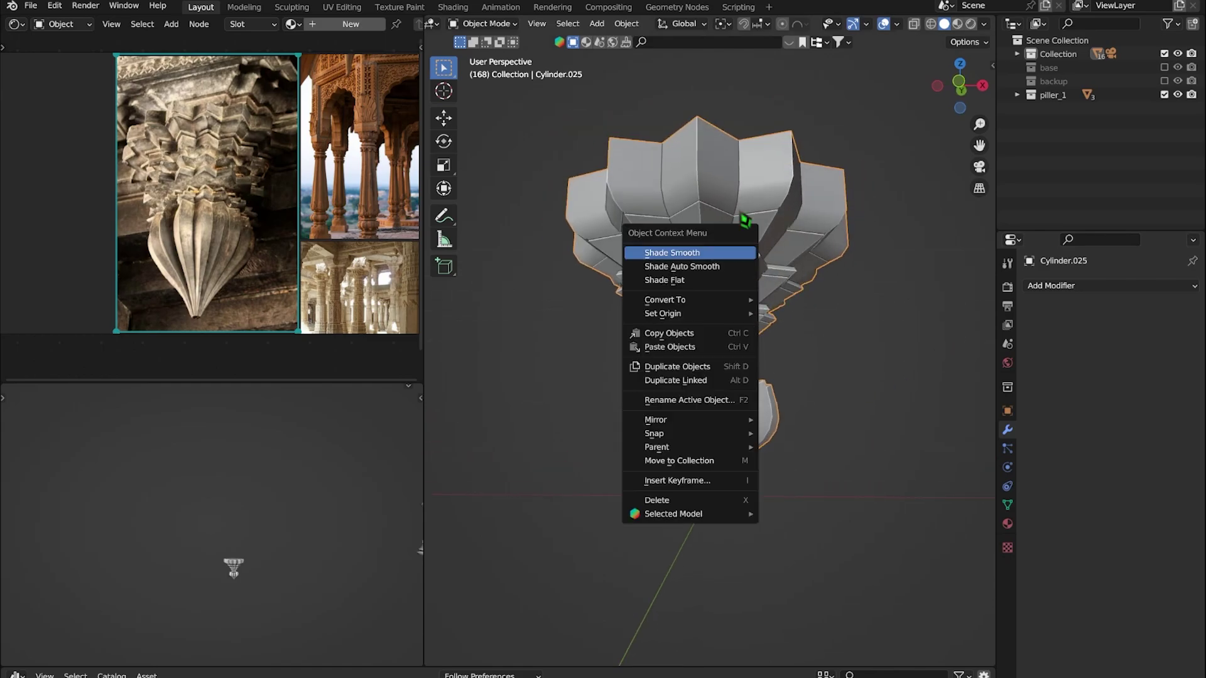
left_click(756, 363)
scroll(741, 372, "up", 5)
scroll(691, 408, "down", 5)
scroll(659, 349, "up", 3)
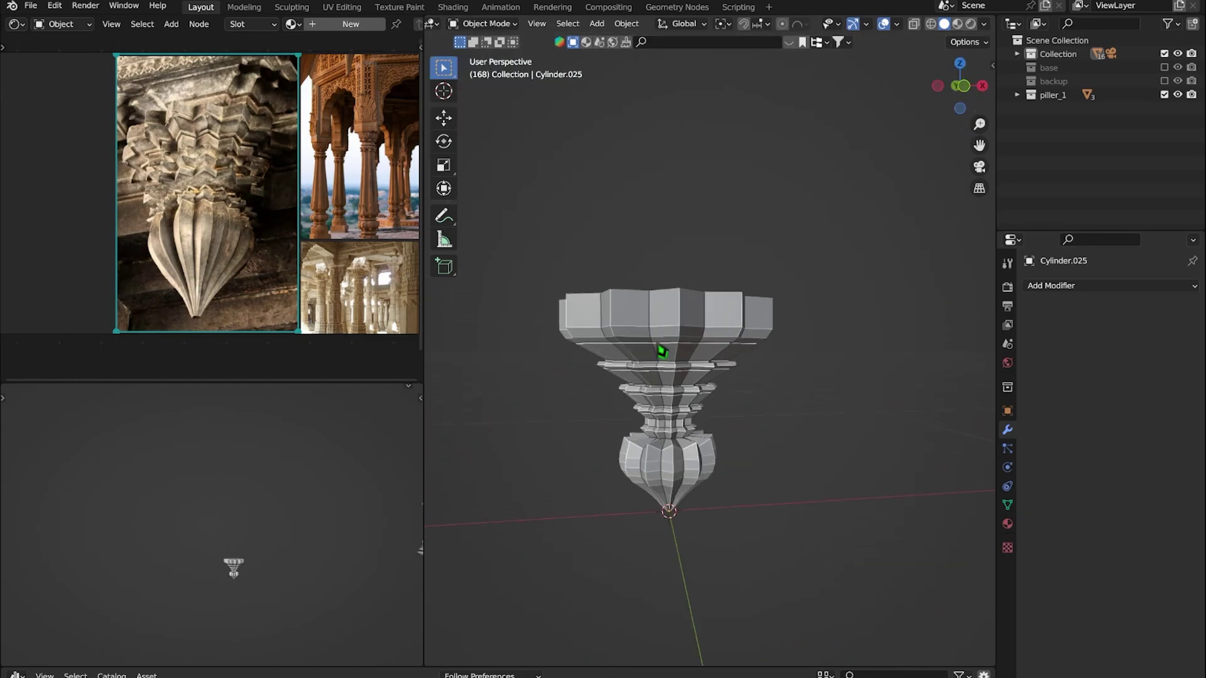
mouse_move(659, 350)
middle_mouse_down()
mouse_move(735, 371)
mouse_move(828, 458)
middle_mouse_up()
Extrude and shrink the star-shaped top face, then circularize it with LoopTools Circle
key("Tab")
key("e")
key("s")
left_click(778, 433)
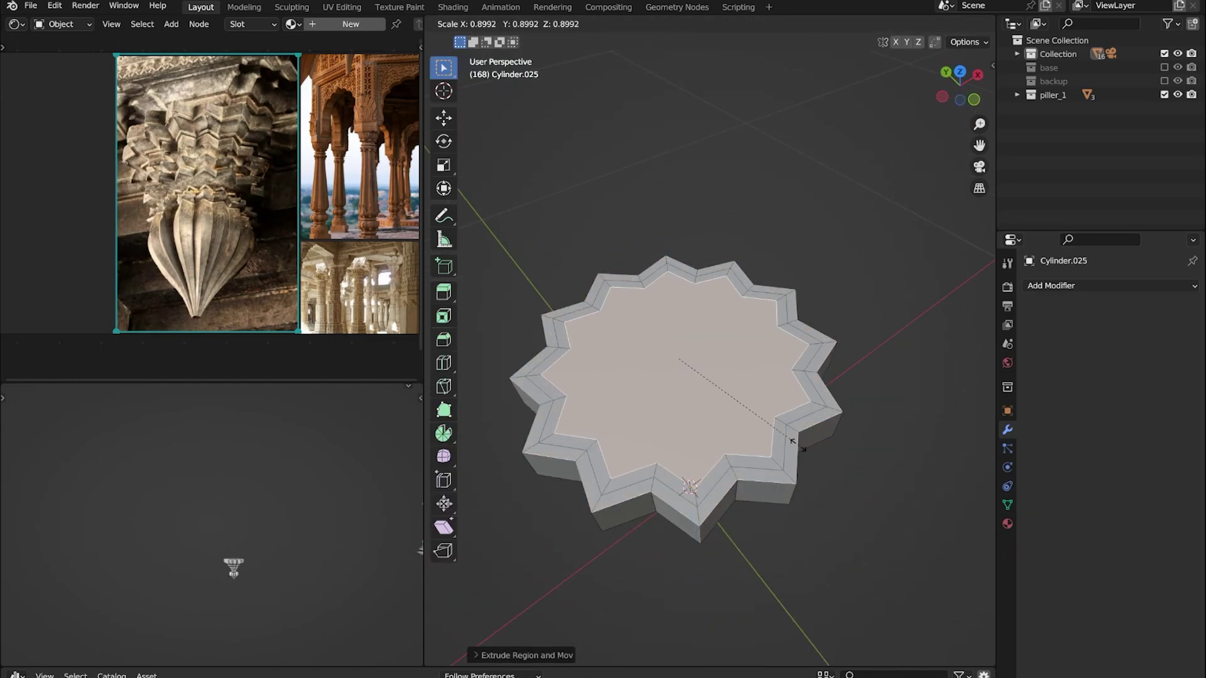
right_click(647, 390)
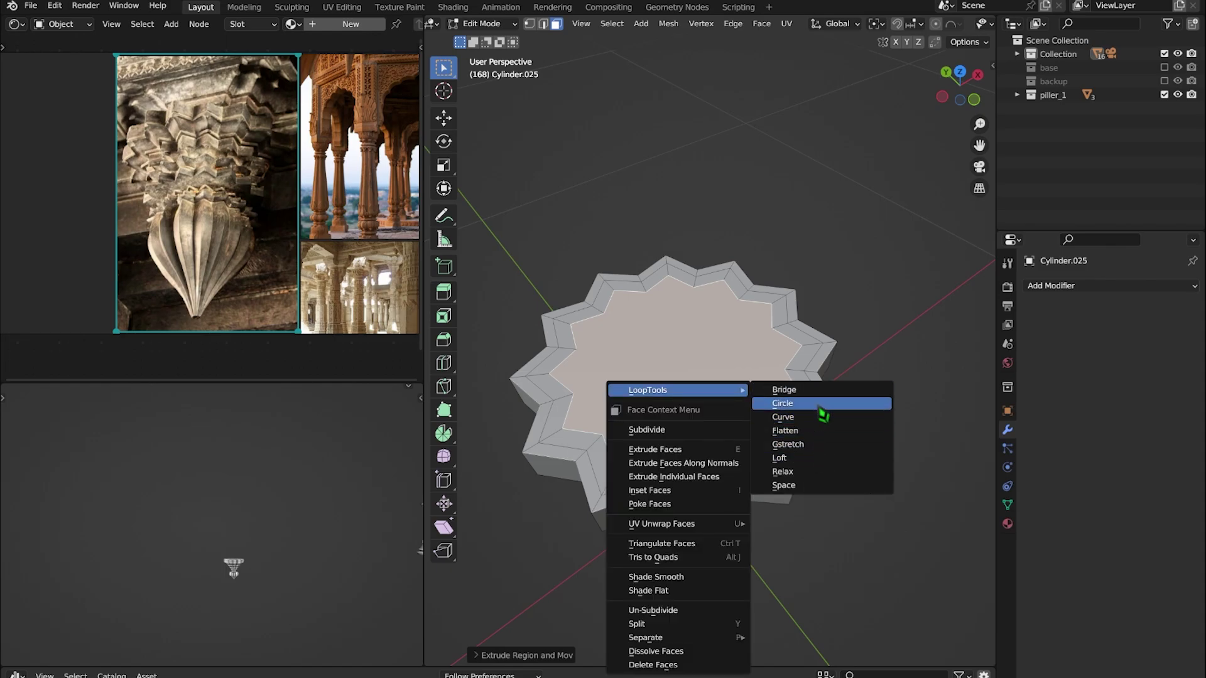
left_click(782, 404)
Try flattening and bridging the top into a funnel, then undo to the star top
right_click(768, 365)
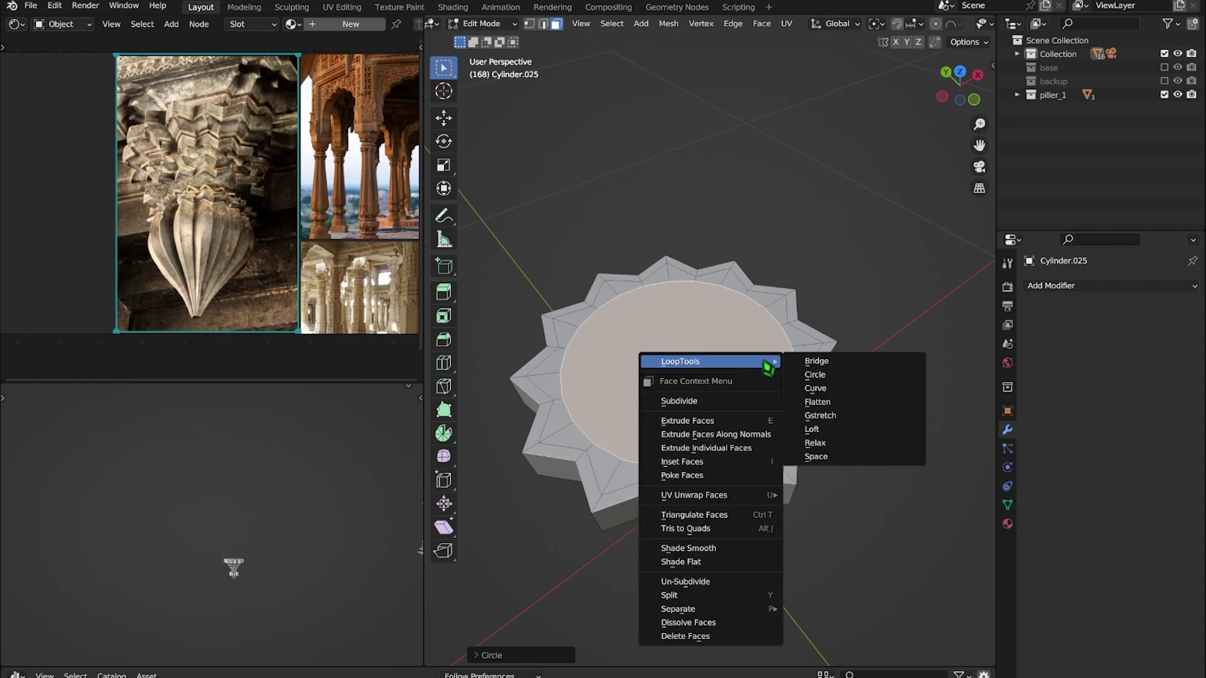
left_click(817, 402)
right_click(697, 352)
left_click(779, 347)
key("ctrl+z")
right_click(797, 372)
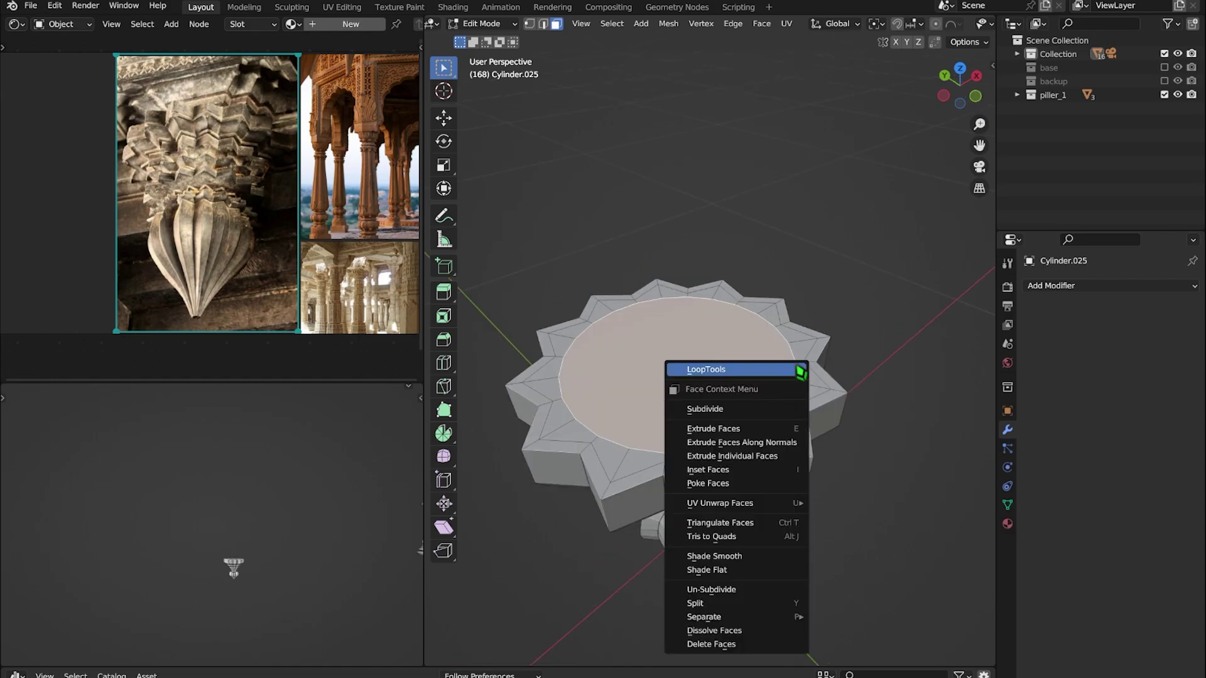
key("Escape")
key("ctrl+z")
key("ctrl+z")
Inset a ring into the top face and make it perfectly round
key("i")
left_click(727, 407)
right_click(726, 406)
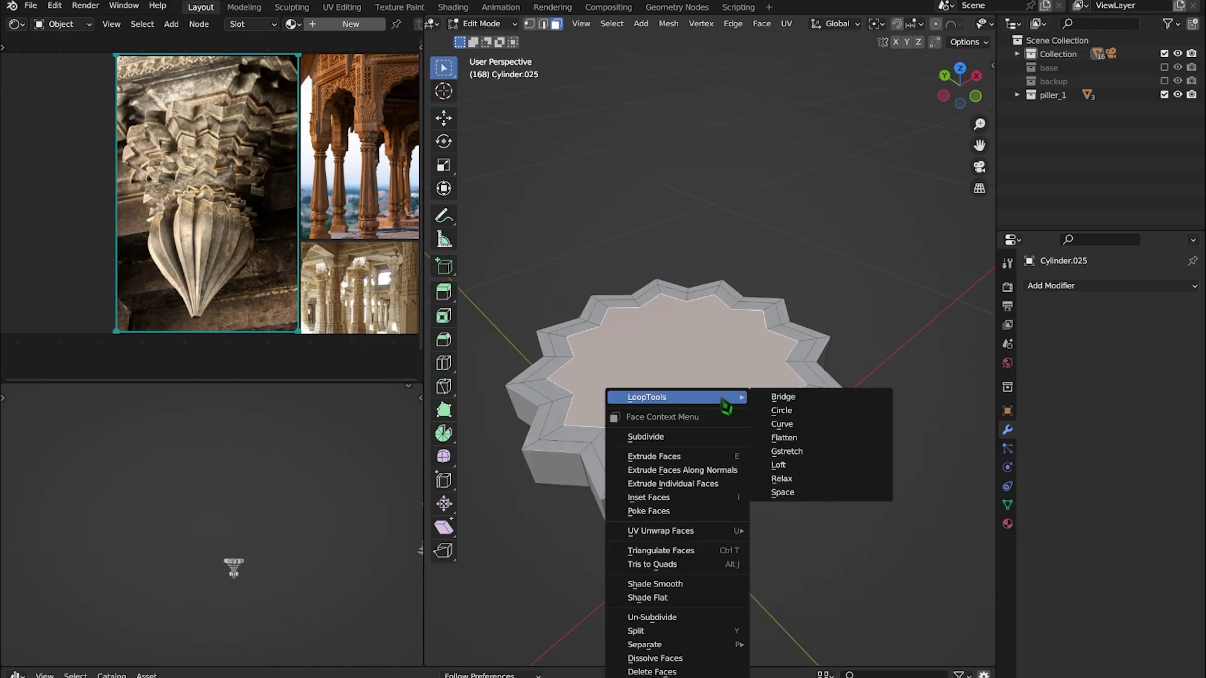
left_click(813, 411)
scroll(785, 408, "down", 3)
Extrude the round top along its normal and scale it out into a wide funnel
key("e")
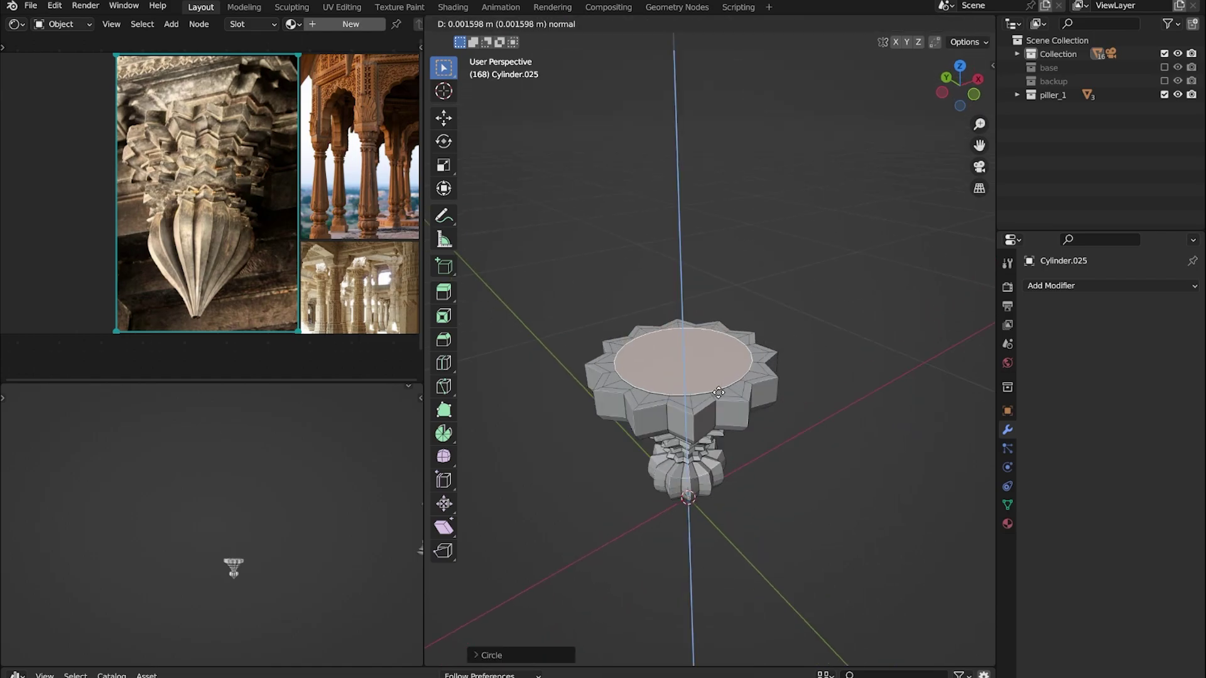
left_click(720, 367)
key("s")
left_click(743, 344)
middle_click_drag(742, 345, 741, 314)
Extrude the funnel rim upward into a wall and resize the ring at its base
key("e")
left_click(741, 301)
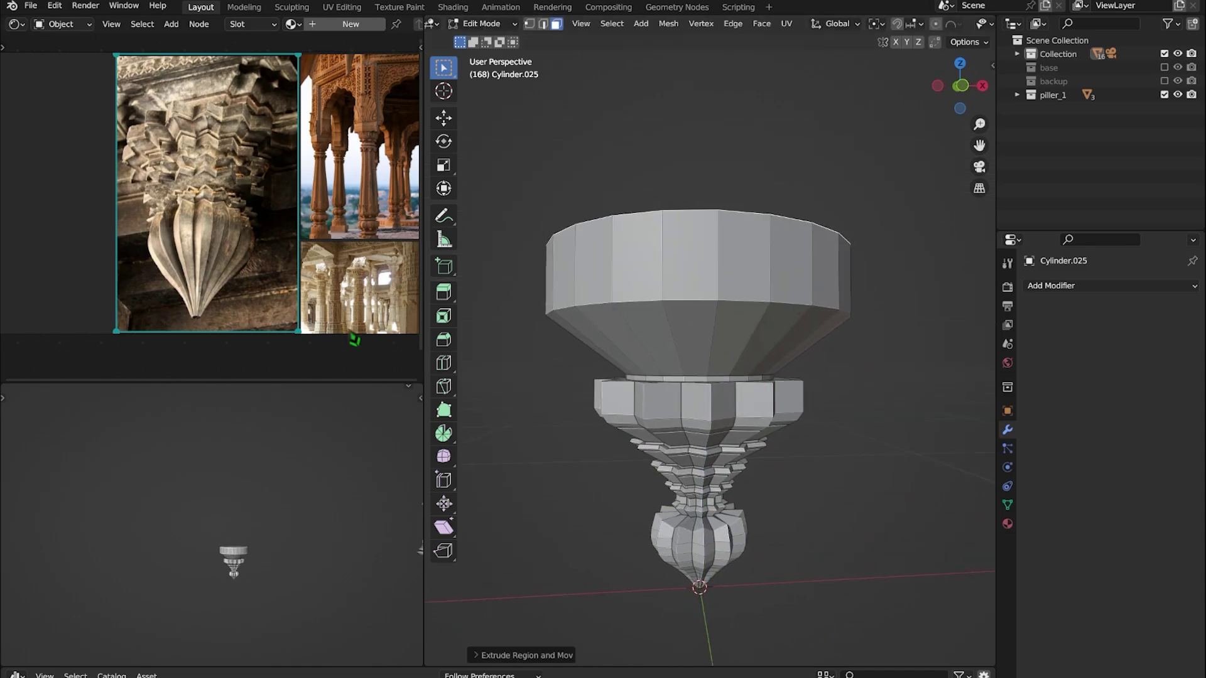
key("2")
left_click(835, 326, "alt")
key("s")
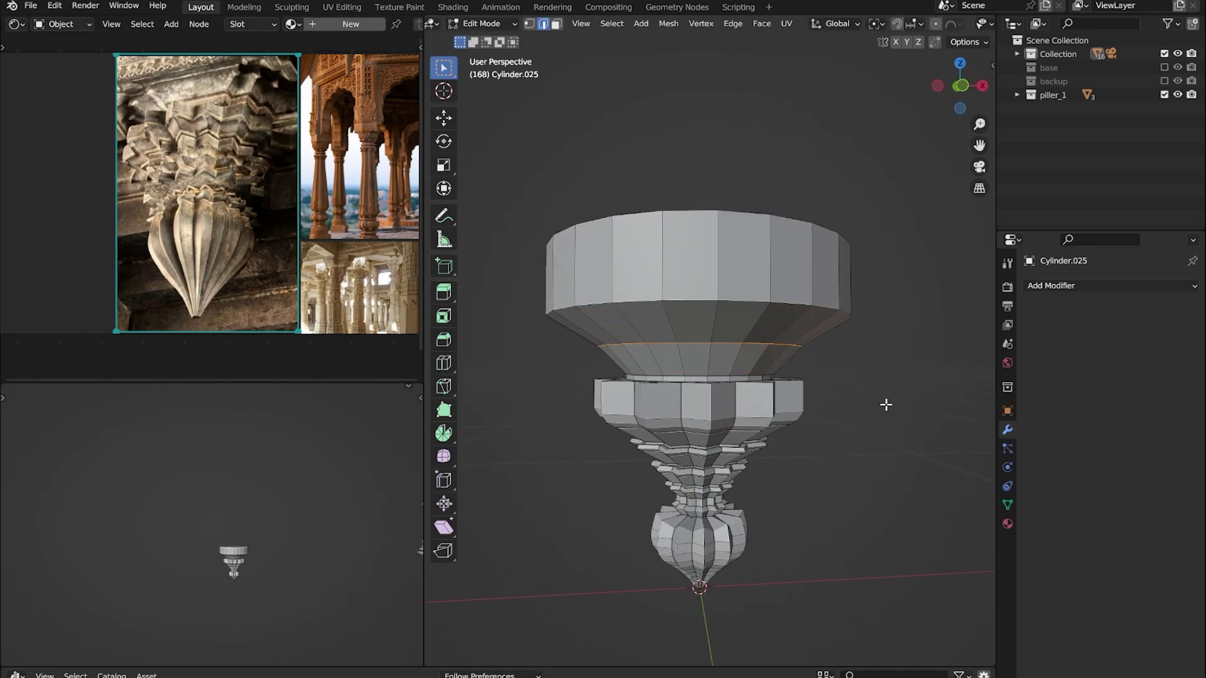
left_click(898, 433)
middle_click_drag(898, 432, 861, 371)
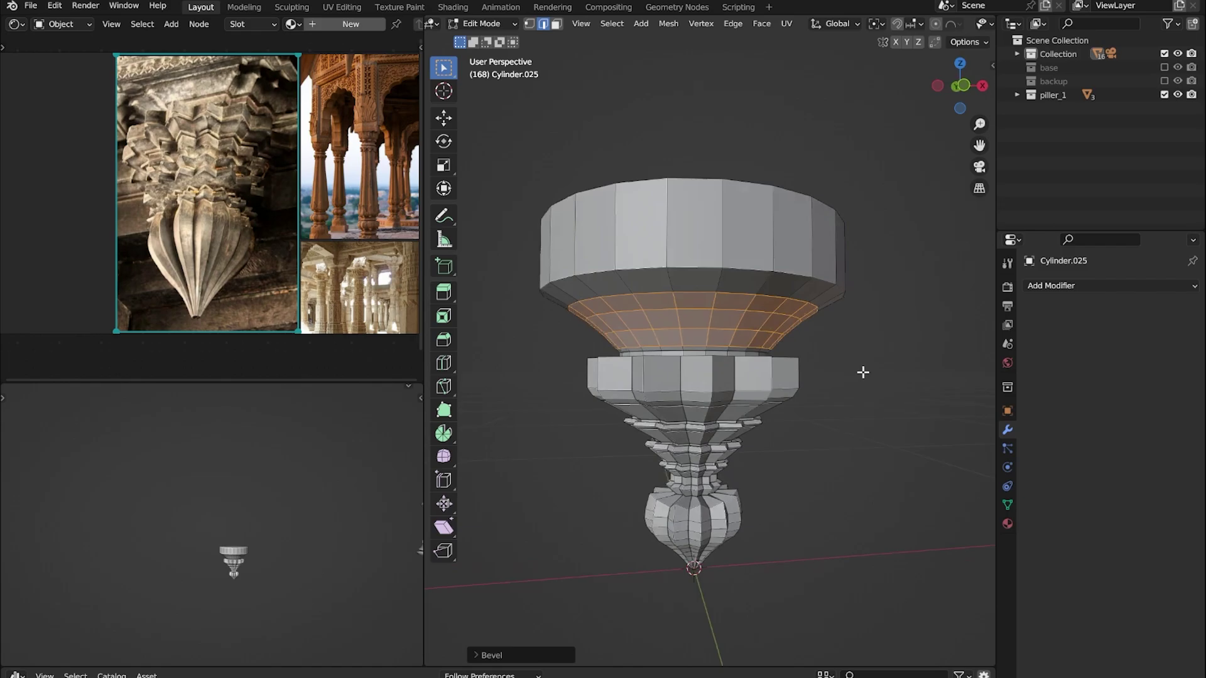
Bevel the bowl's lower band into a rounded underside and adjust the top cap
key("ctrl+b")
left_click(758, 390)
mouse_move(757, 390)
middle_mouse_down()
mouse_move(701, 339)
mouse_move(685, 207)
middle_mouse_up()
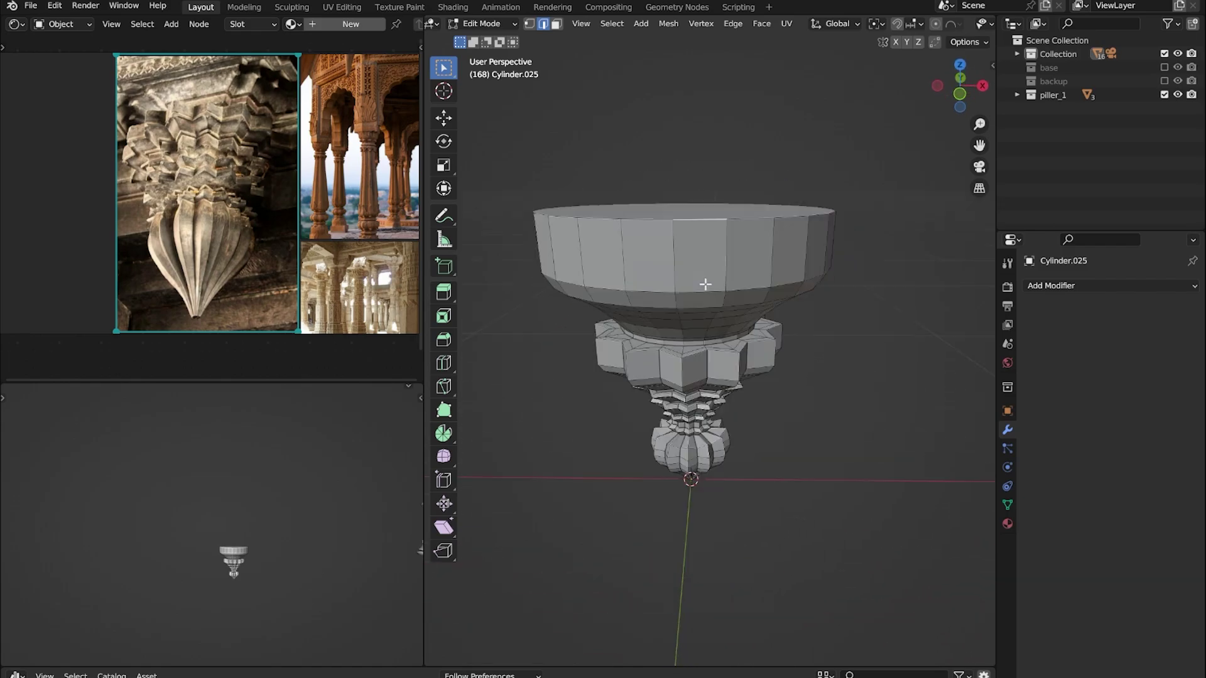
left_click(683, 199)
key("g")
middle_click_drag(835, 295, 814, 288)
Select and inspect faces on the right of the bowl, then return to Object Mode
key("Tab")
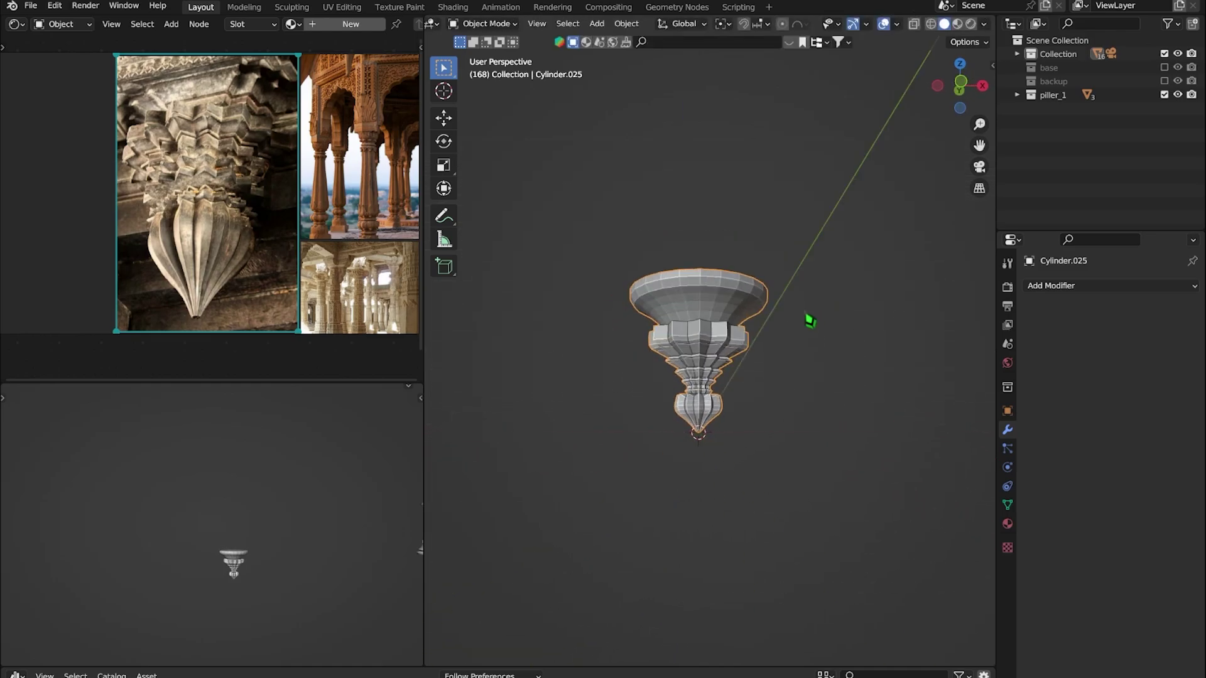
scroll(808, 323, "up", 4)
mouse_move(718, 353)
middle_mouse_down()
mouse_move(727, 342)
mouse_move(700, 364)
middle_mouse_up()
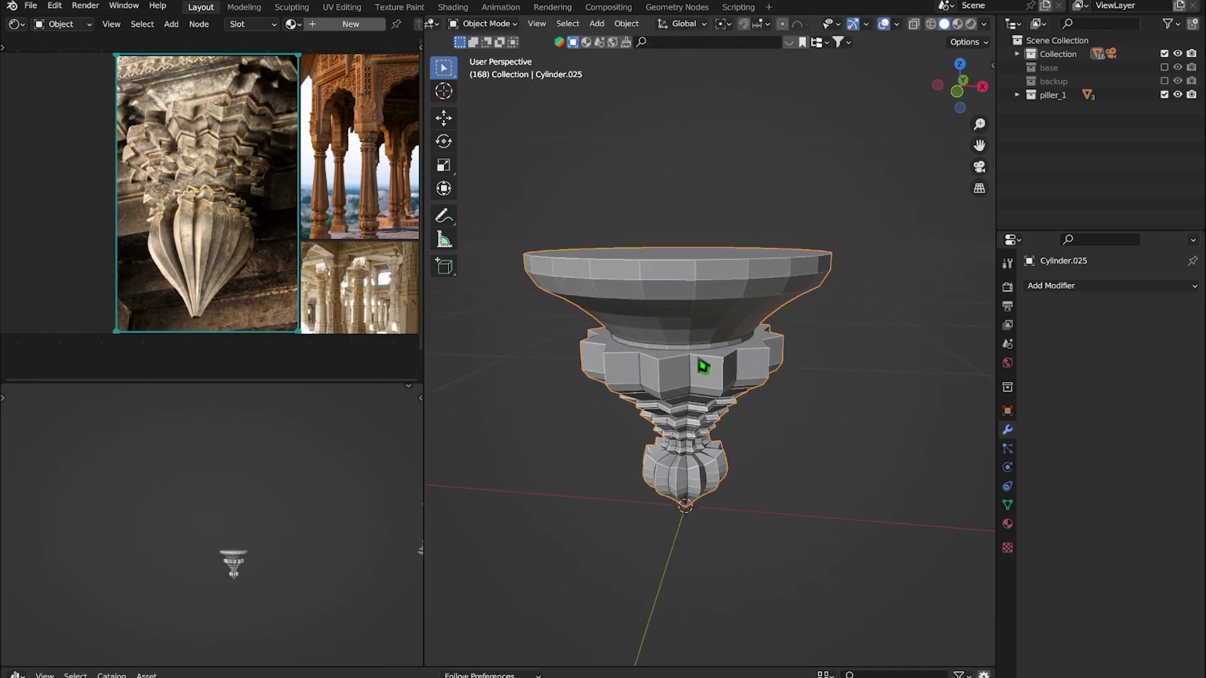
key("Tab")
key("shift+space")
key("r")
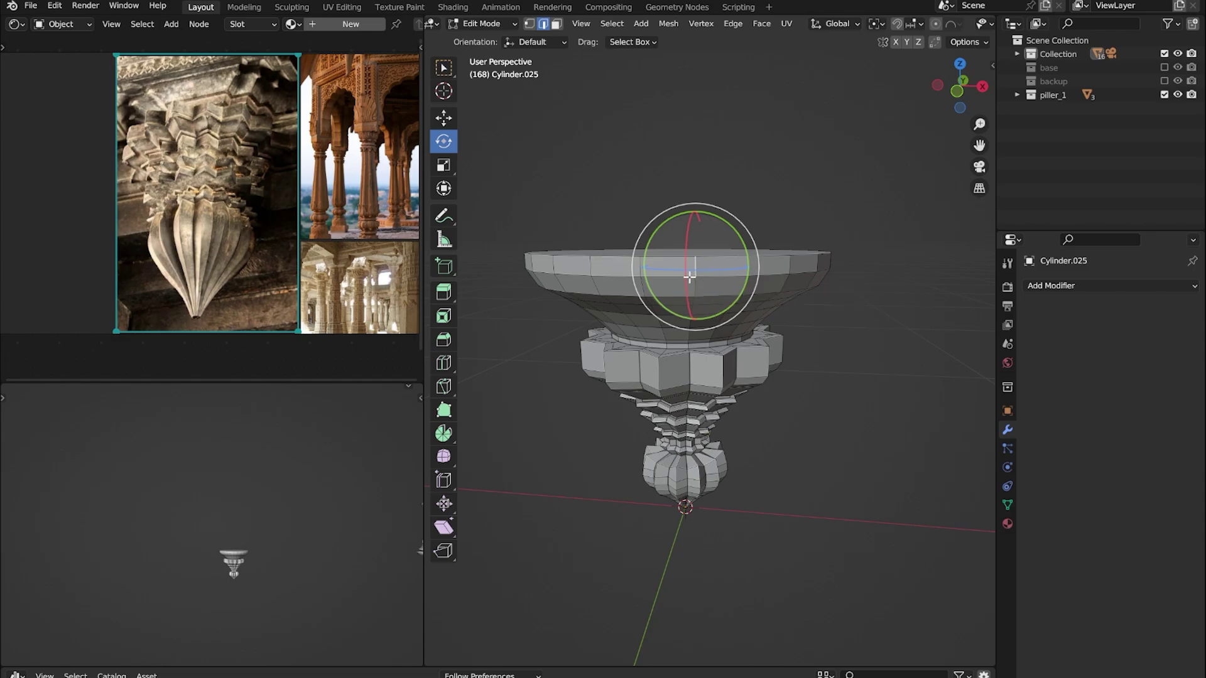
key("w")
left_click(788, 264, "ctrl")
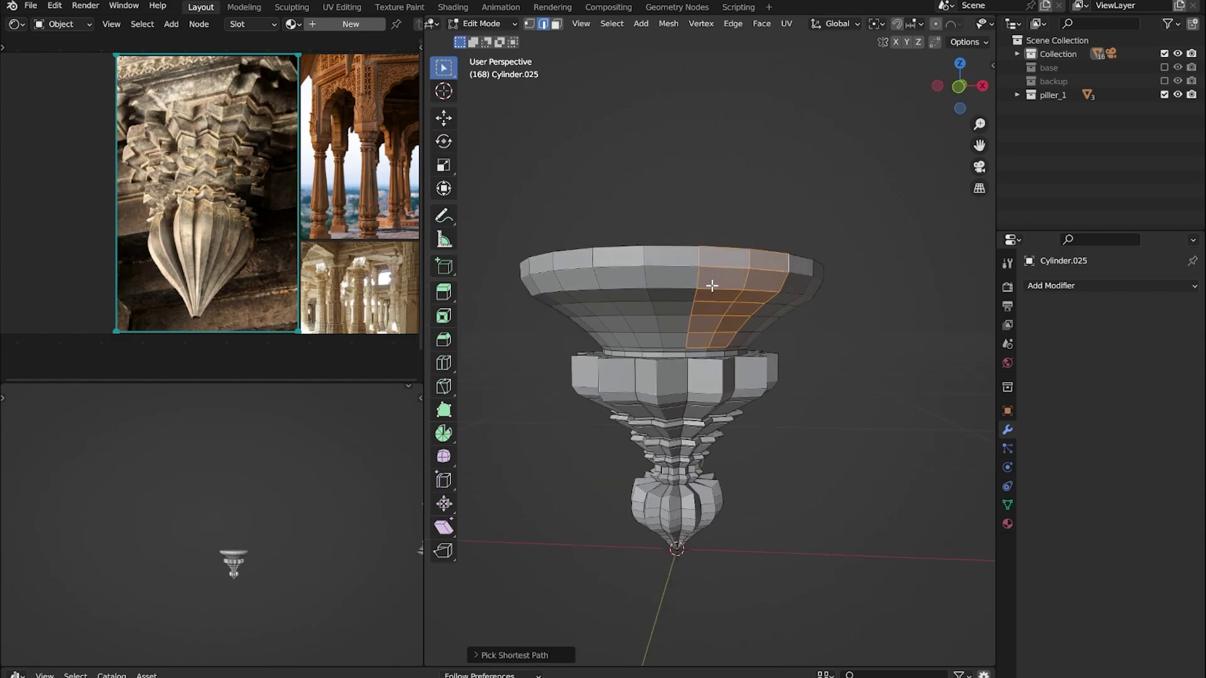
mouse_move(708, 282)
middle_mouse_down()
mouse_move(687, 345)
mouse_move(742, 328)
middle_mouse_up()
key("Tab")
Select a vertical edge path running up the bowl from a low side view
scroll(742, 328, "down", 3)
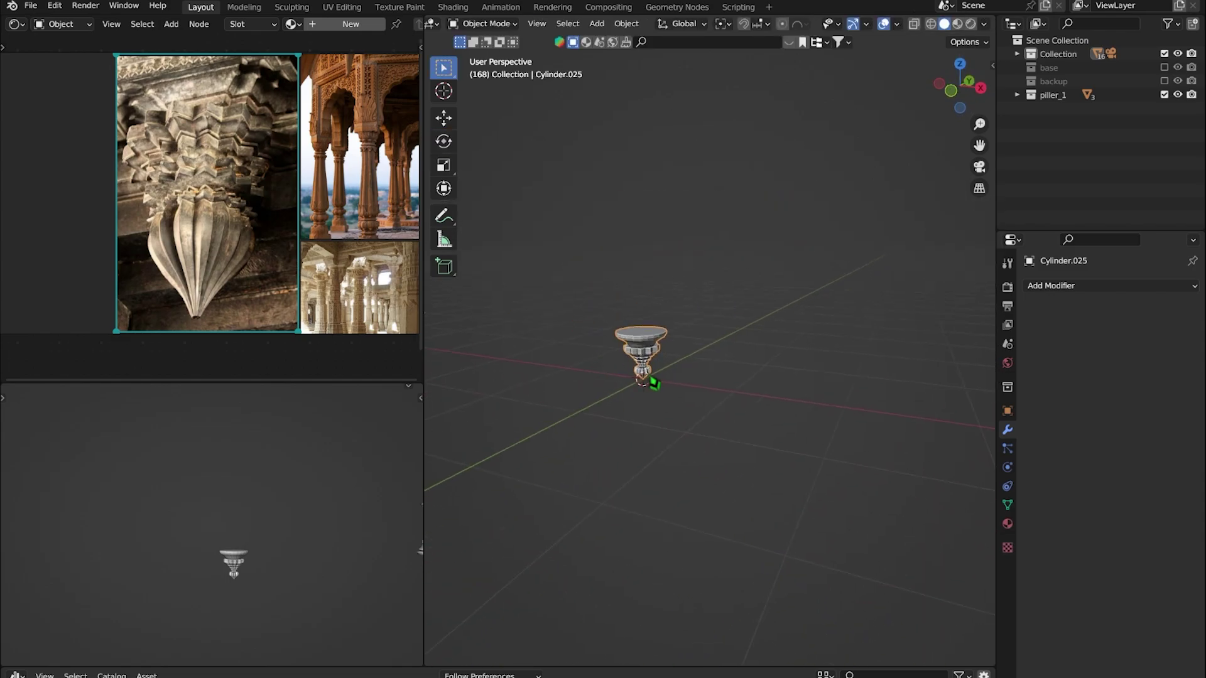
scroll(649, 377, "up", 4)
scroll(762, 350, "up", 2)
scroll(670, 280, "up", 3)
mouse_move(741, 338)
middle_mouse_down()
mouse_move(680, 340)
mouse_move(716, 371)
mouse_move(689, 385)
mouse_move(716, 377)
mouse_move(753, 427)
mouse_move(793, 450)
mouse_move(780, 424)
mouse_move(855, 431)
mouse_move(883, 450)
mouse_move(769, 271)
middle_mouse_up()
key("Tab")
left_click(794, 451, "ctrl")
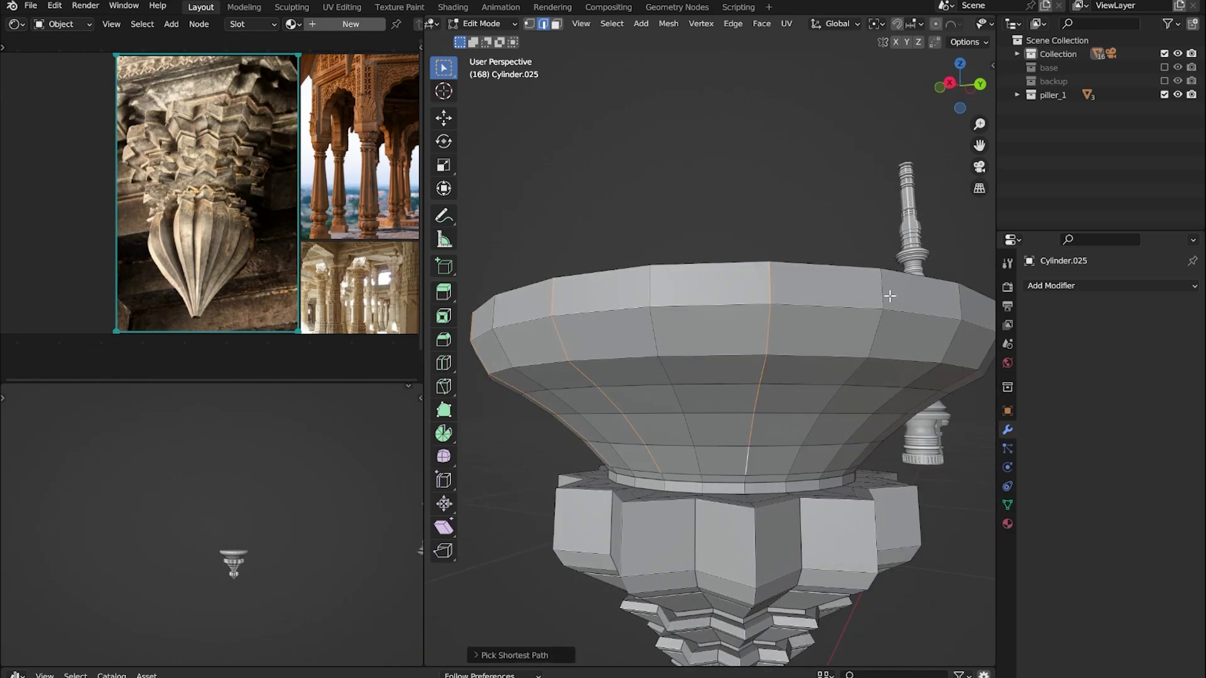
Add alternate vertical edge paths around the bowl and scale them inward to about 0.79
middle_click_drag(889, 296, 694, 342)
middle_click_drag(717, 446, 816, 175)
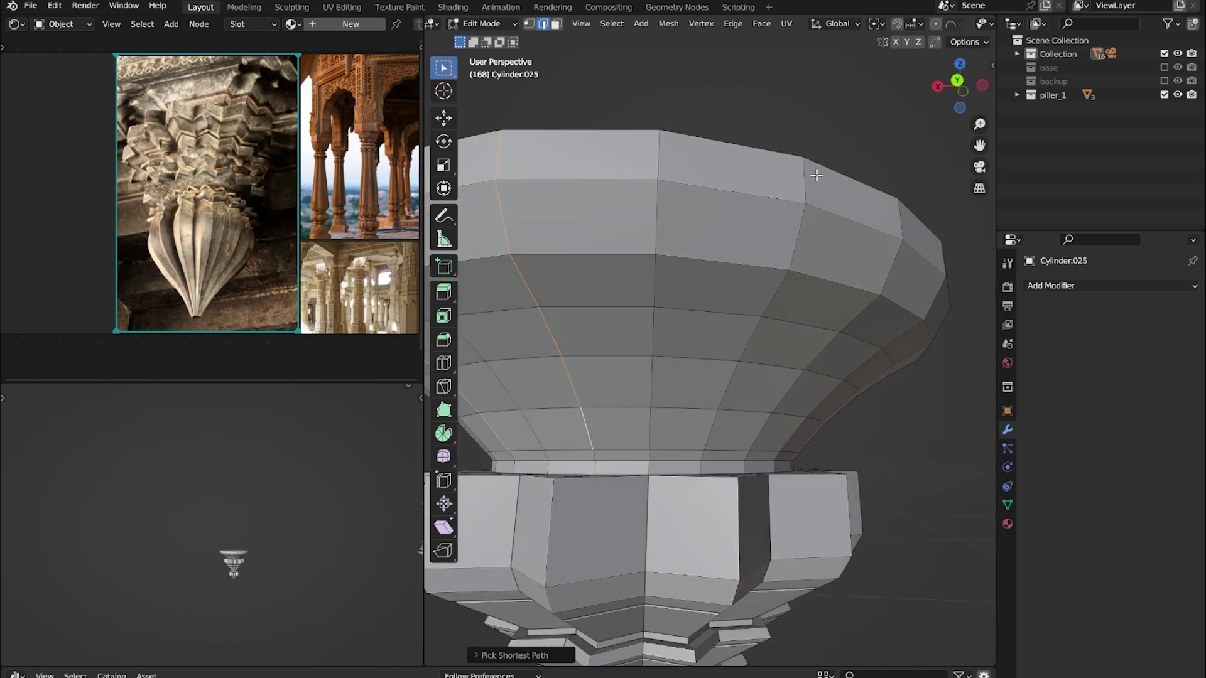
mouse_move(783, 393)
middle_mouse_down()
mouse_move(772, 215)
mouse_move(745, 436)
mouse_move(673, 439)
mouse_move(759, 398)
mouse_move(668, 431)
mouse_move(816, 402)
middle_mouse_up()
scroll(874, 398, "down", 4)
key("s")
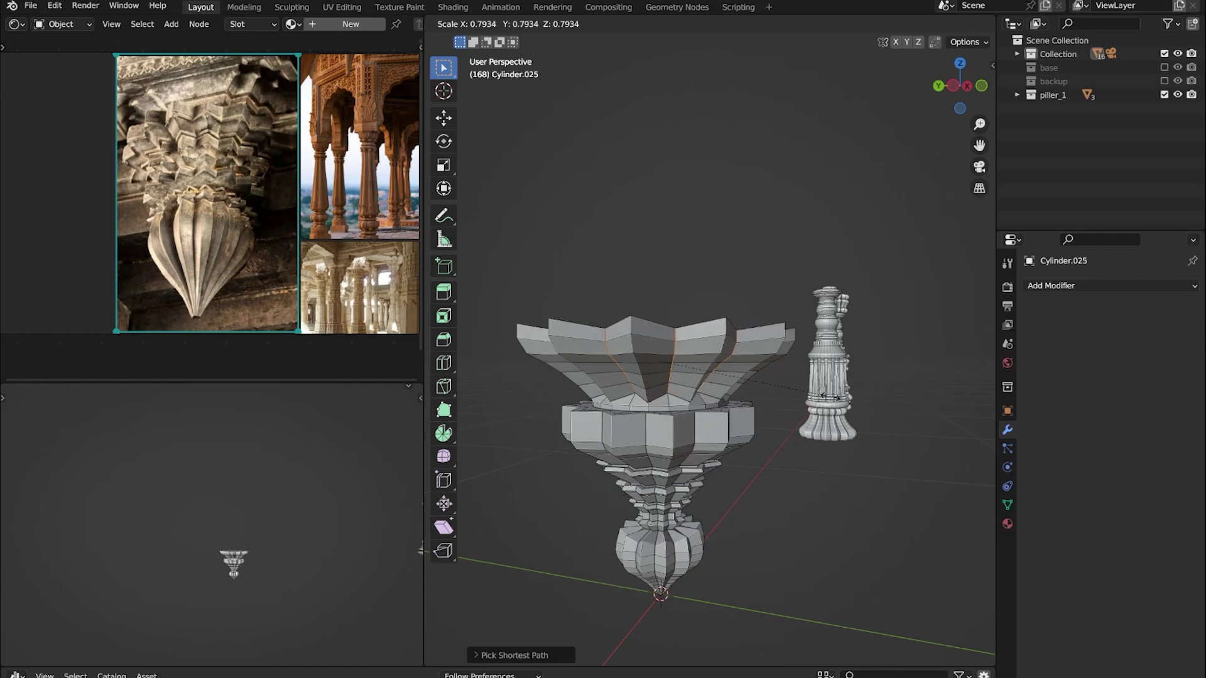
left_click(828, 397)
Check the fluted bowl in front orthographic view, then return to Object Mode
key("KP_1")
scroll(672, 417, "up", 4)
scroll(745, 445, "up", 2)
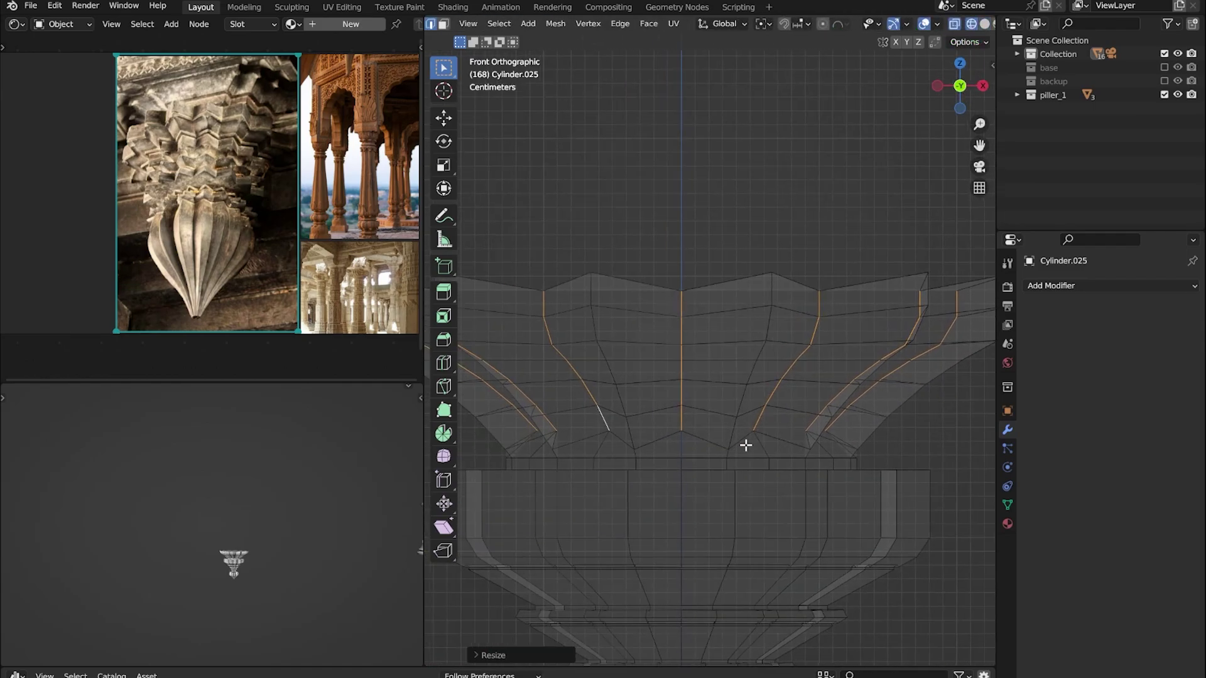
middle_click_drag(757, 408, 764, 428, "shift")
key("Tab")
mouse_move(691, 402)
middle_mouse_down()
mouse_move(713, 351)
mouse_move(716, 373)
middle_mouse_up()
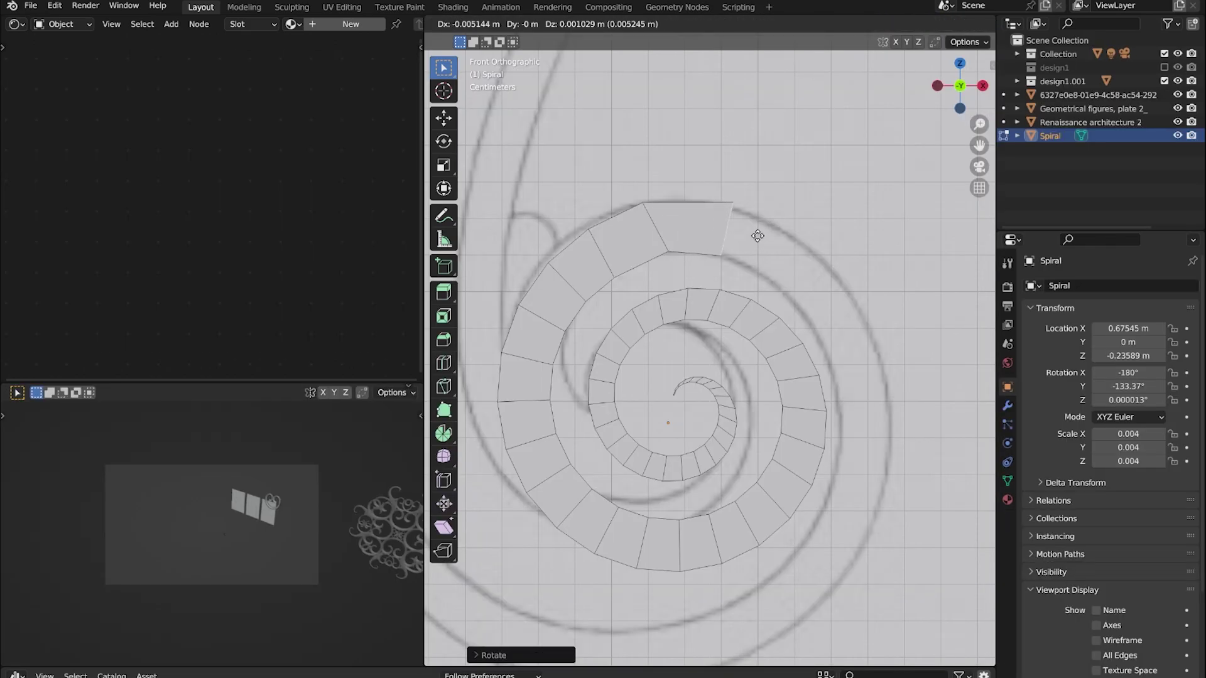
Extend the strip end with new segments, turning each to follow the reference's outer loop
left_click(714, 233)
middle_click_drag(772, 274, 715, 229, "shift")
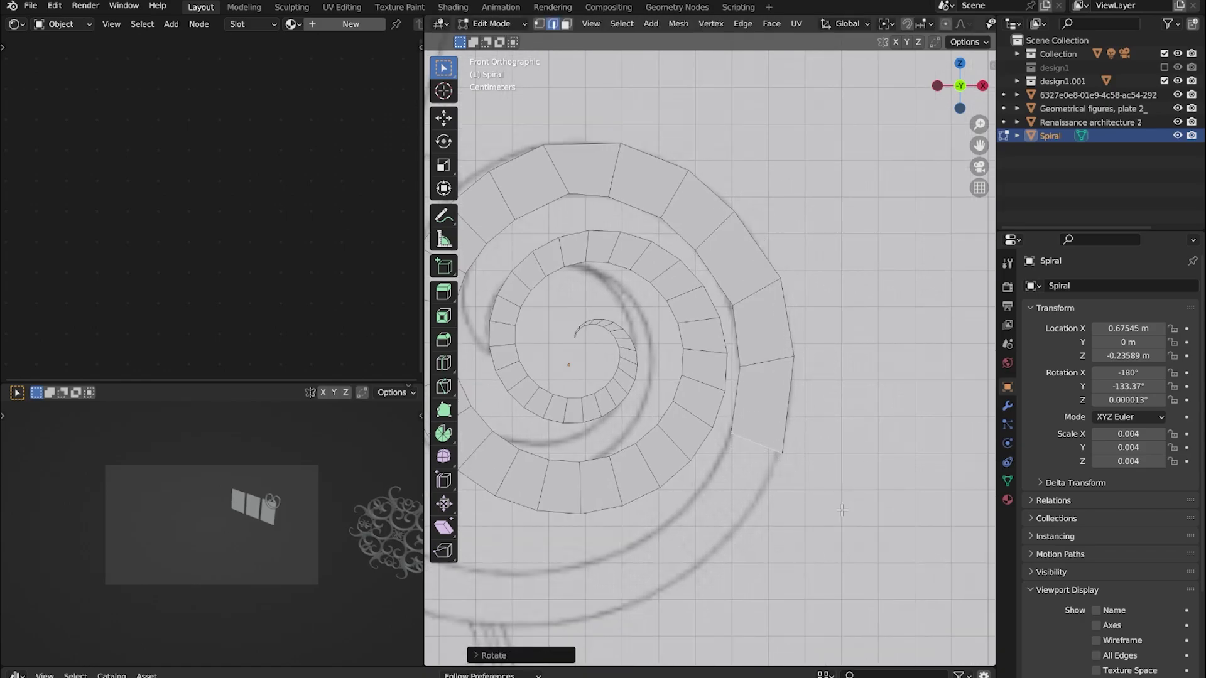
middle_click_drag(842, 510, 909, 430, "shift")
key("g")
middle_click_drag(834, 498, 903, 414, "shift")
key("g")
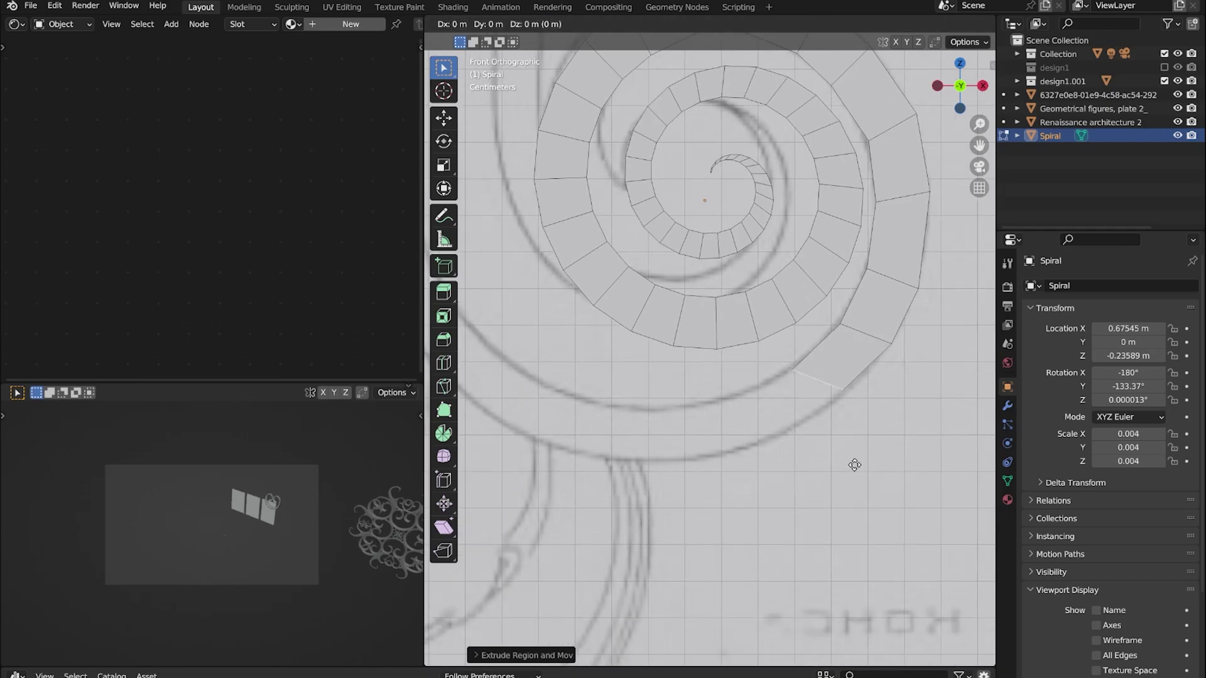
left_click(814, 506)
scroll(850, 433, "down", 1)
key("r")
left_click(780, 449)
middle_click_drag(779, 449, 872, 455, "shift")
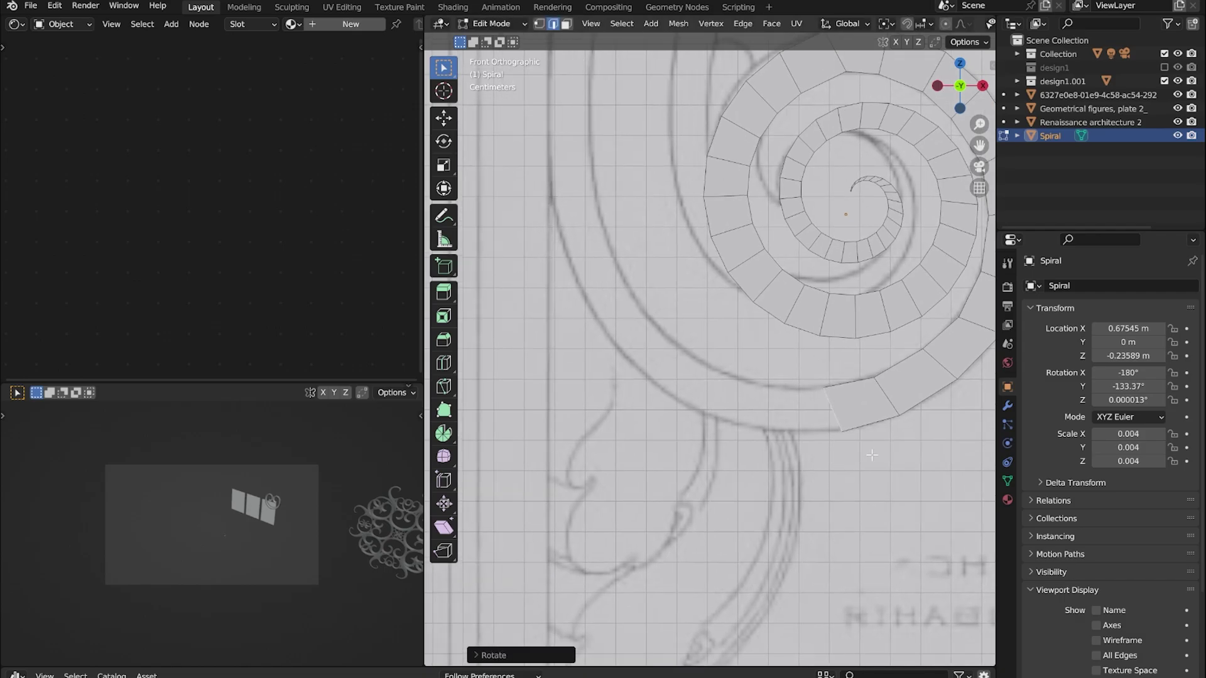
middle_click_drag(778, 467, 816, 507, "shift")
Continue extruding and rotating end segments up the left side of the reference drawing
key("g")
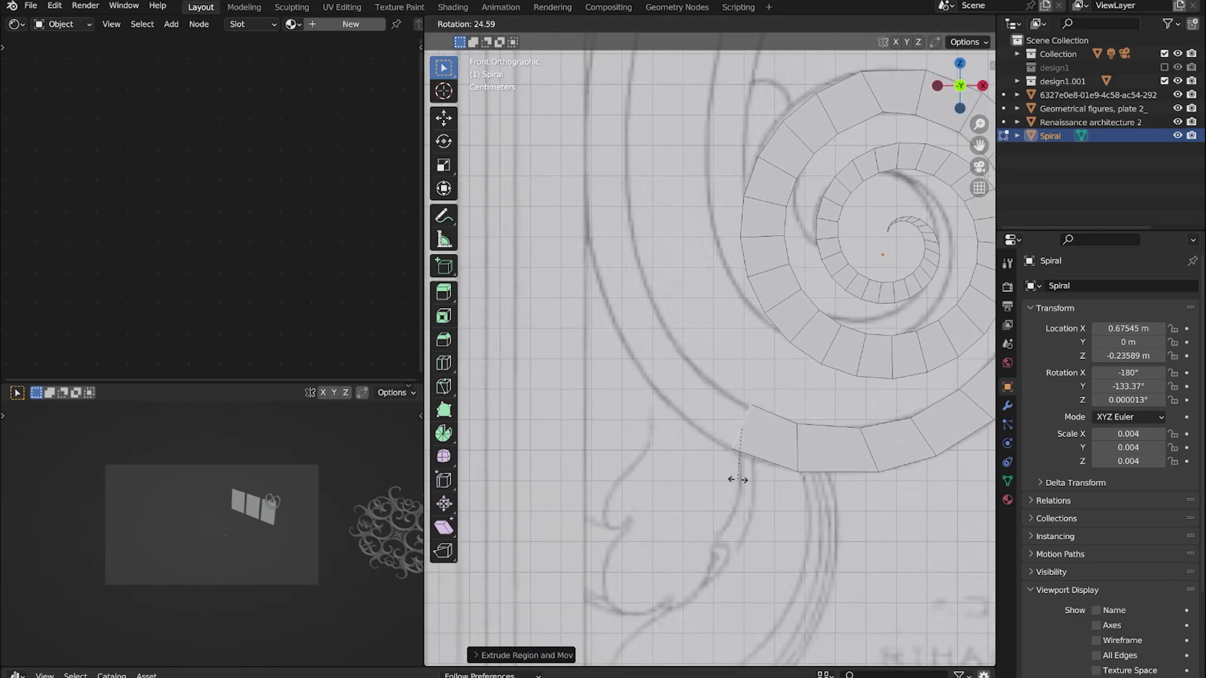
left_click(738, 479)
middle_click_drag(738, 479, 791, 502, "shift")
key("g")
key("r")
left_click(735, 455)
middle_click_drag(735, 454, 752, 484, "shift")
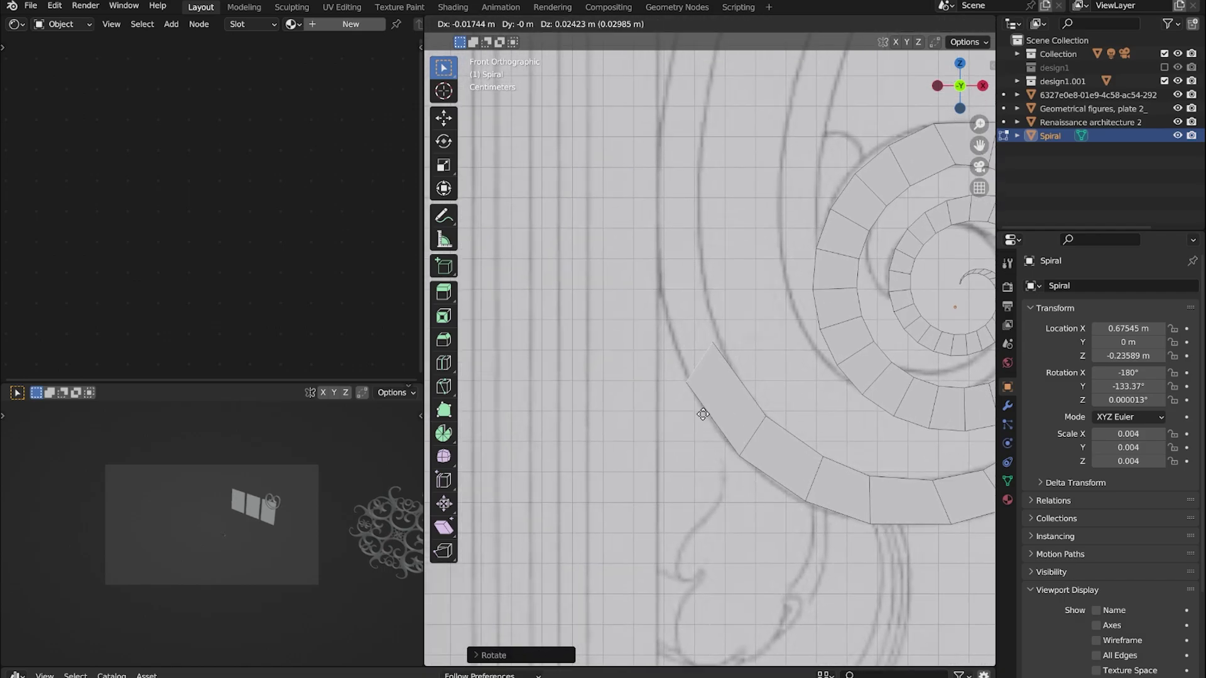
middle_click_drag(695, 377, 711, 384, "shift")
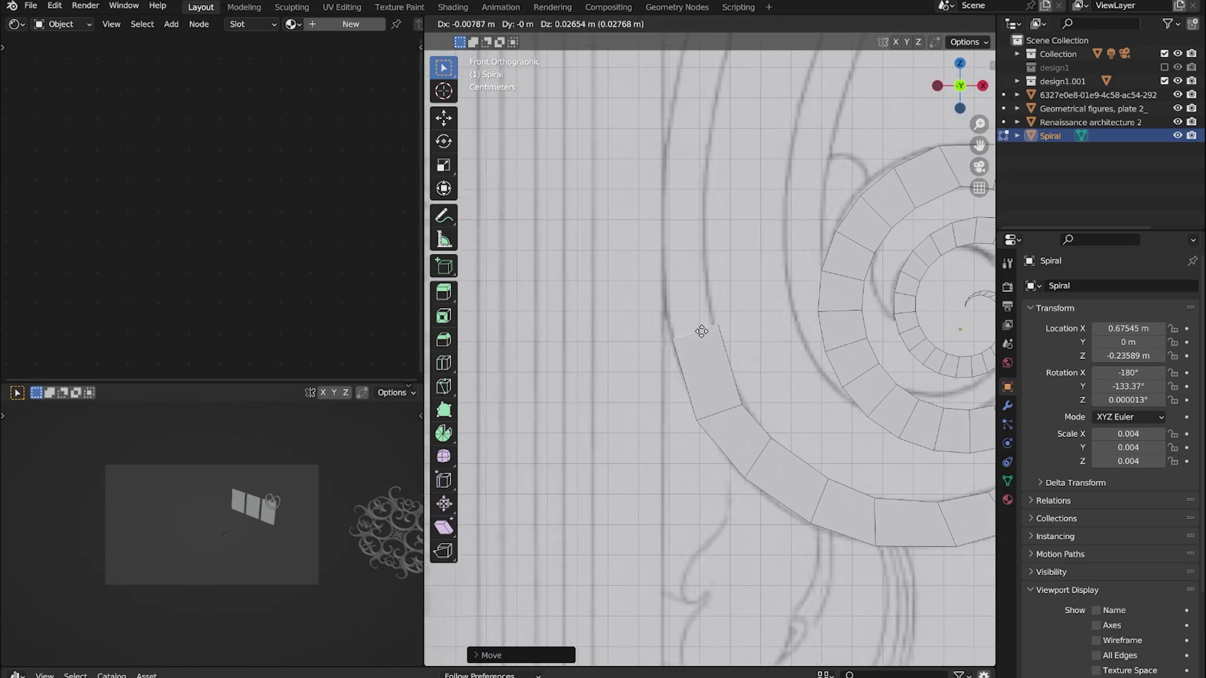
left_click(704, 334)
middle_click_drag(705, 334, 730, 458, "shift")
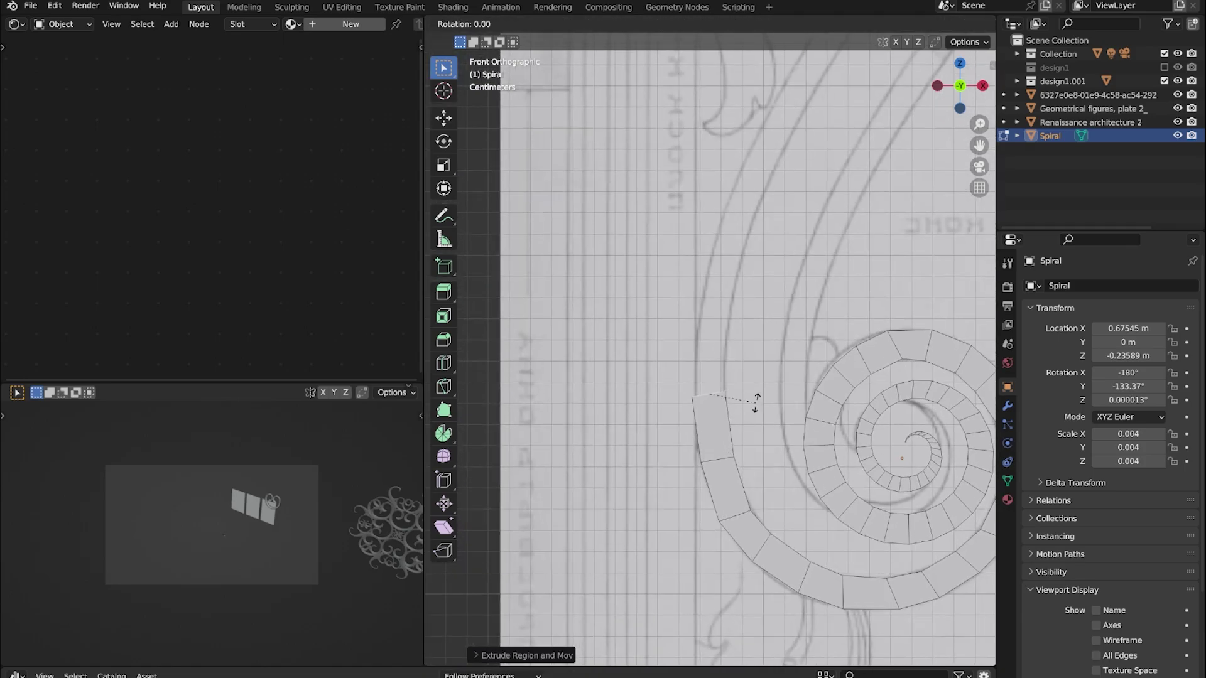
left_click(766, 292)
middle_click_drag(766, 293, 729, 437, "shift")
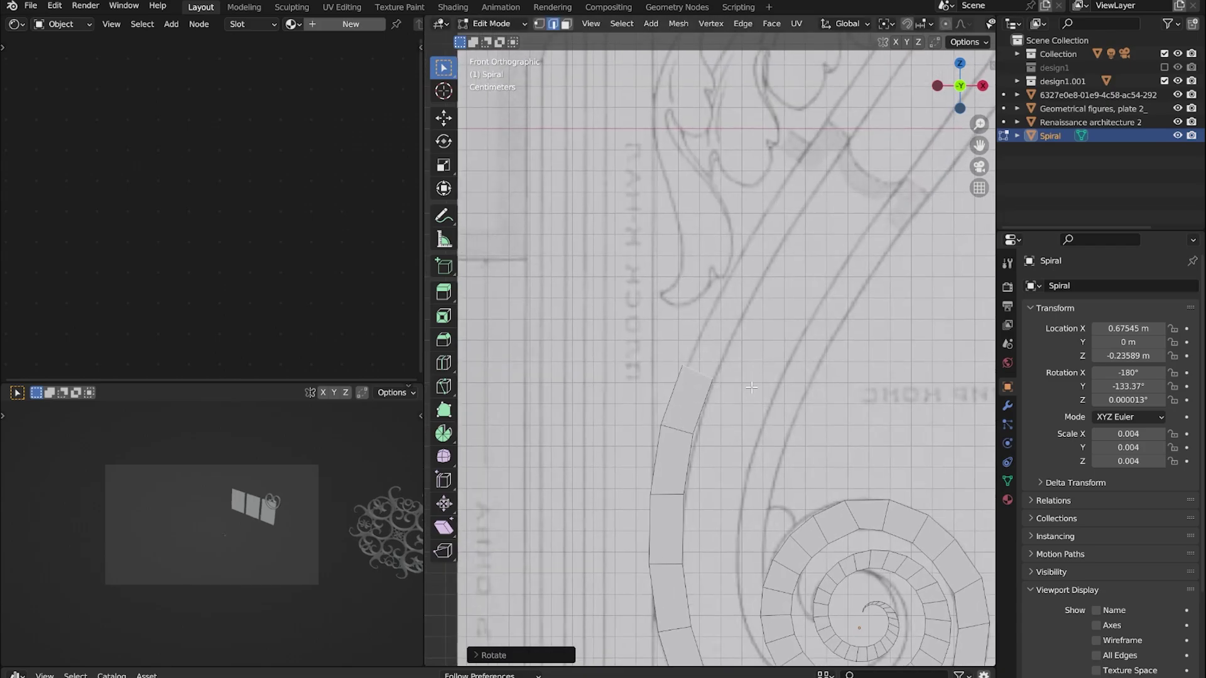
key("e")
left_click(792, 289)
middle_click_drag(791, 289, 689, 517, "shift")
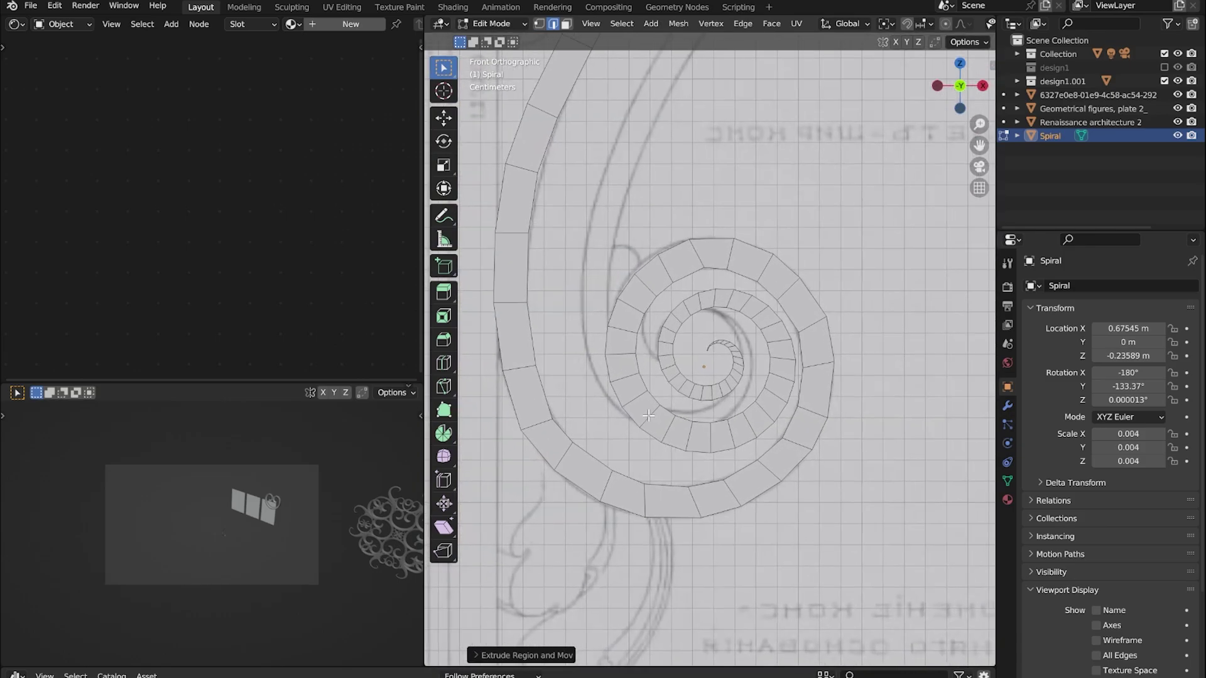
middle_click_drag(648, 415, 685, 452, "shift")
Check the spiral against the drawing in Object Mode, then reselect Spiral and re-enter Edit Mode
key("Tab")
left_click(1177, 135)
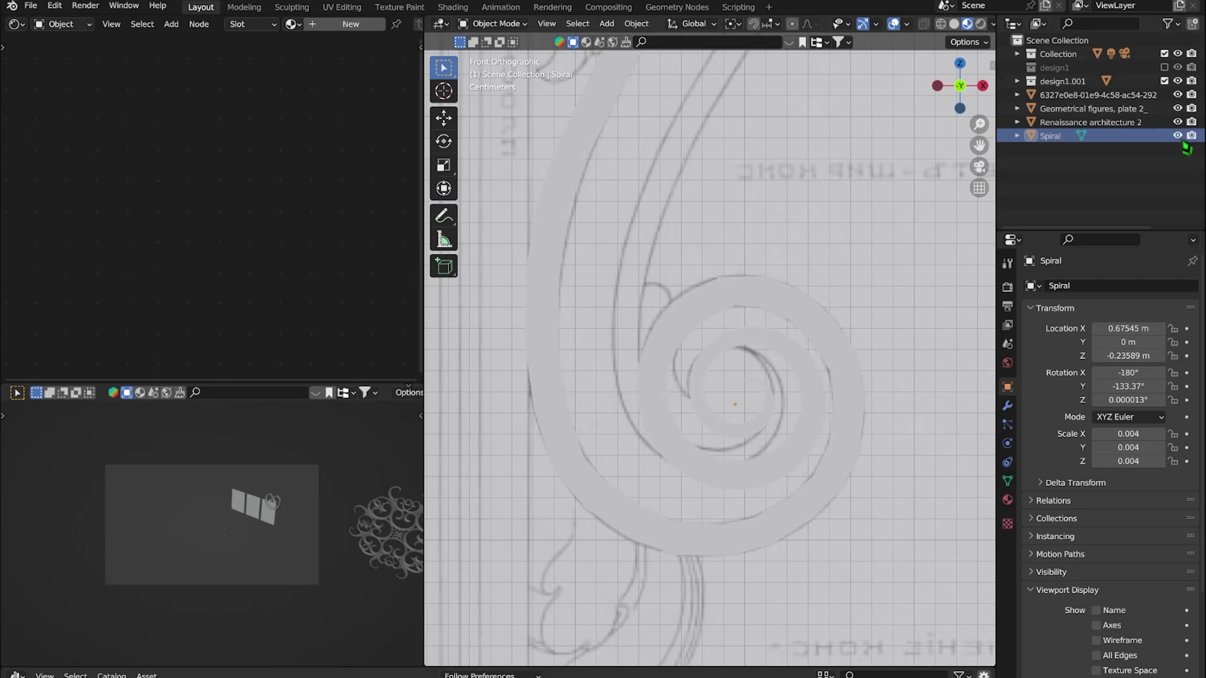
left_click(614, 393)
scroll(613, 393, "up", 1)
key("Tab")
scroll(768, 413, "up", 1)
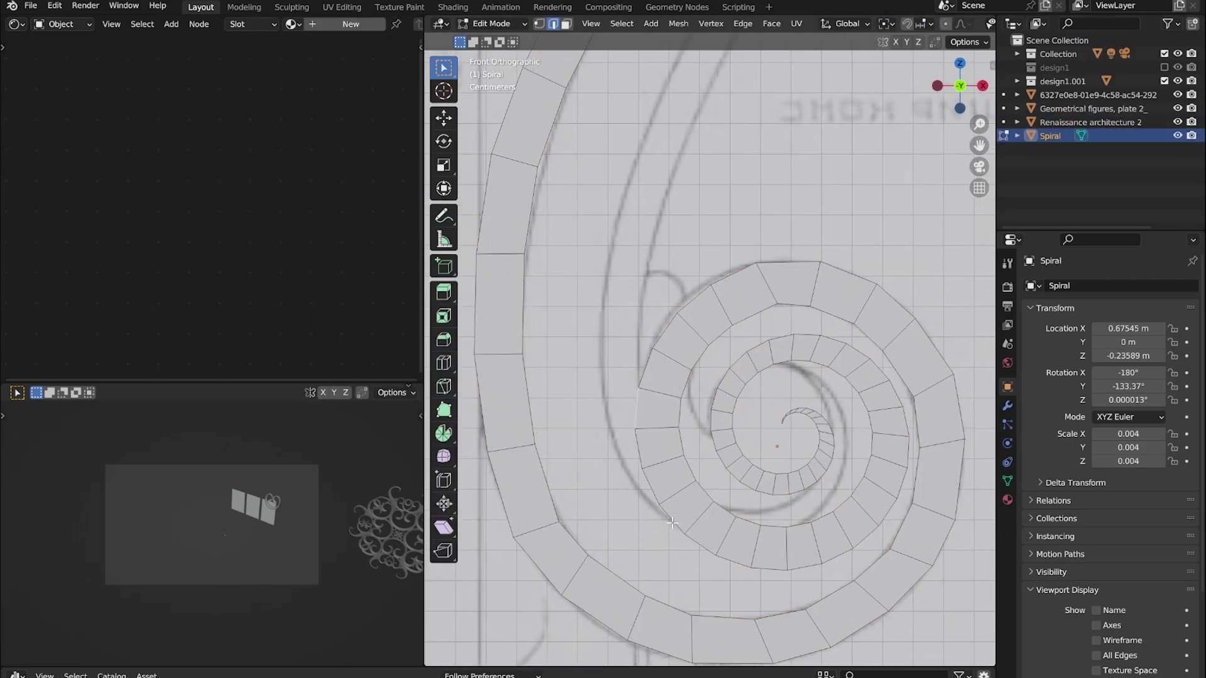
scroll(768, 413, "up", 1)
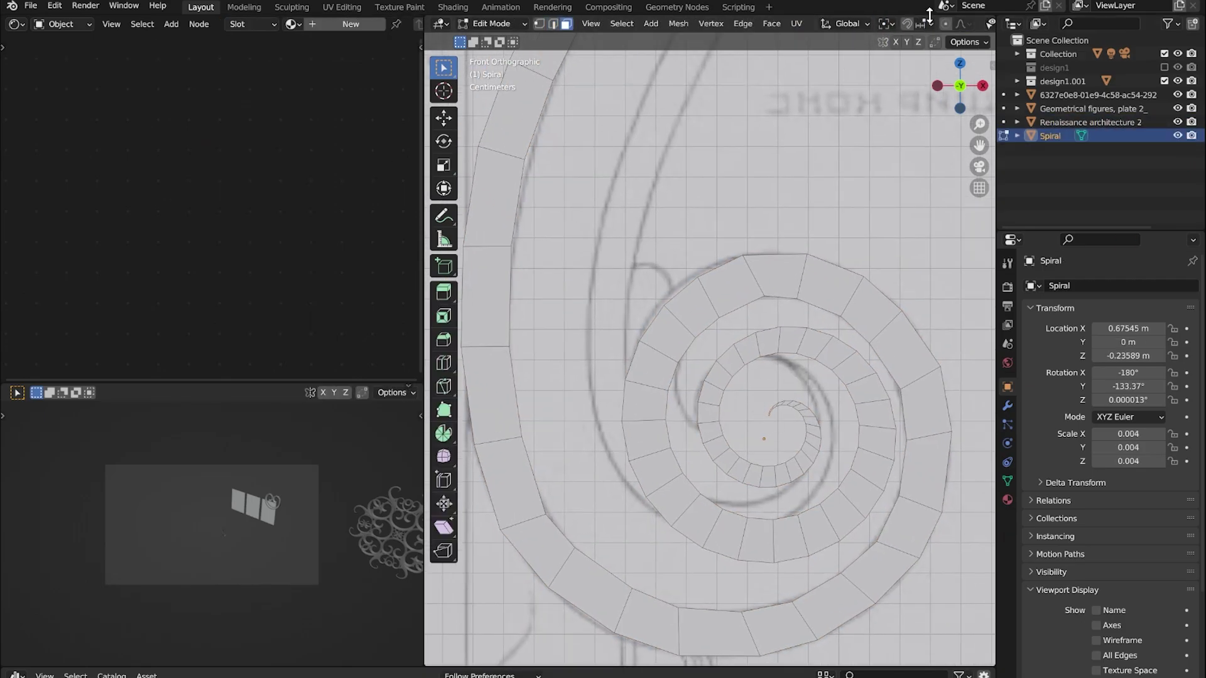
Widen the inner coils using Sphere-falloff proportional editing, then turn proportional editing off
left_click(930, 23)
left_click(928, 100)
key("s")
scroll(808, 445, "down", 5)
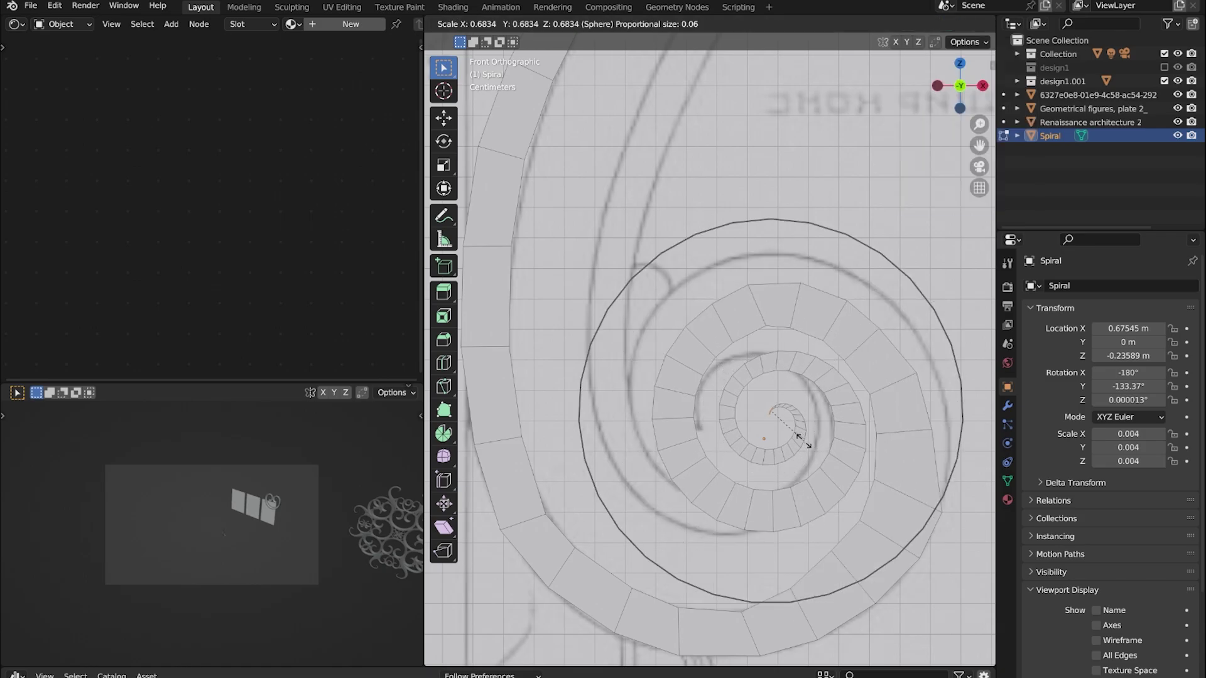
key("g")
left_click(810, 445)
key("s")
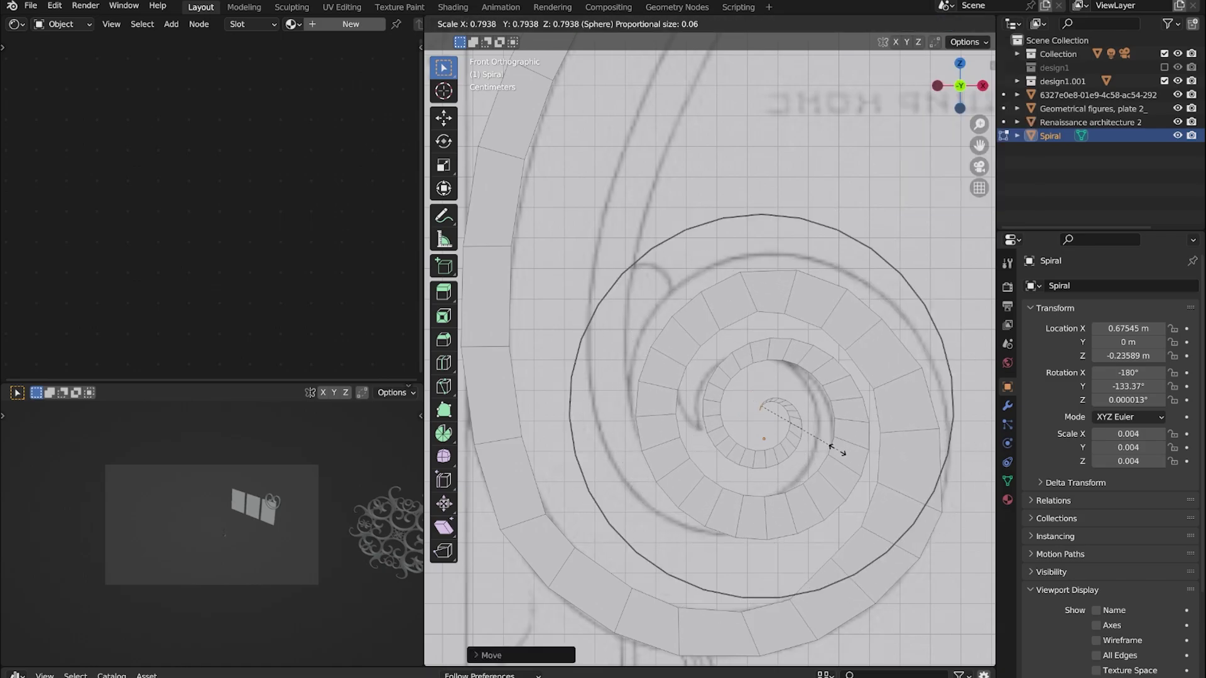
key("g")
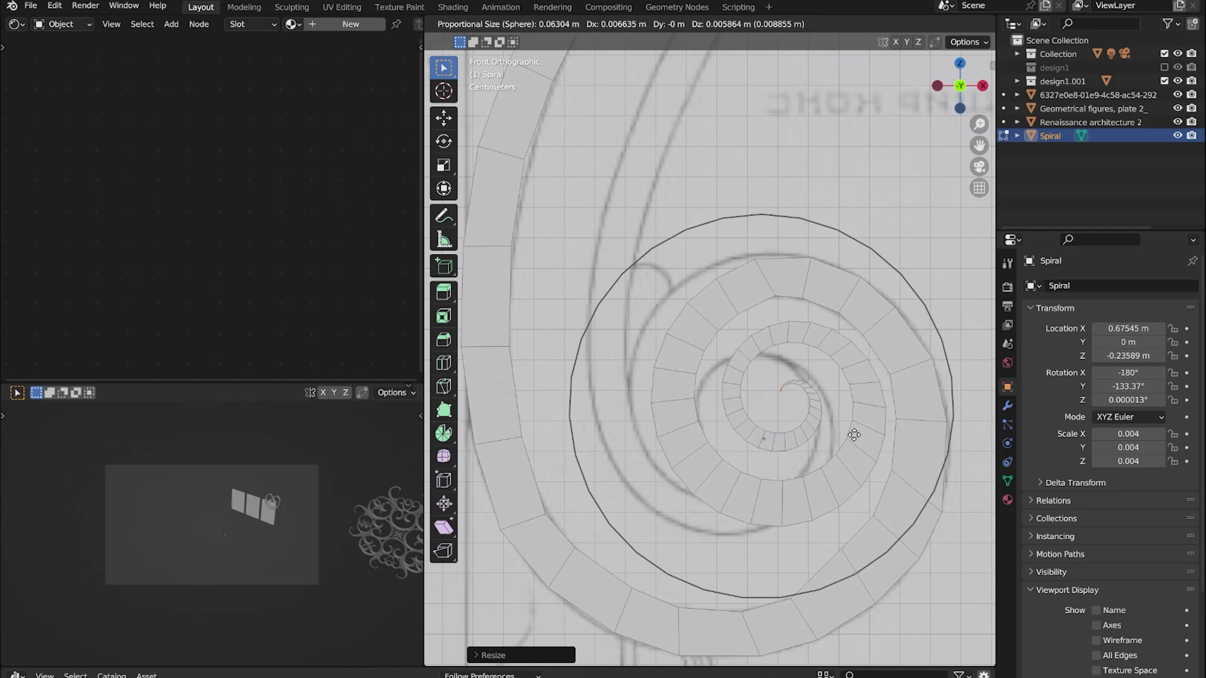
left_click(848, 428)
left_click(945, 25)
scroll(793, 312, "up", 3)
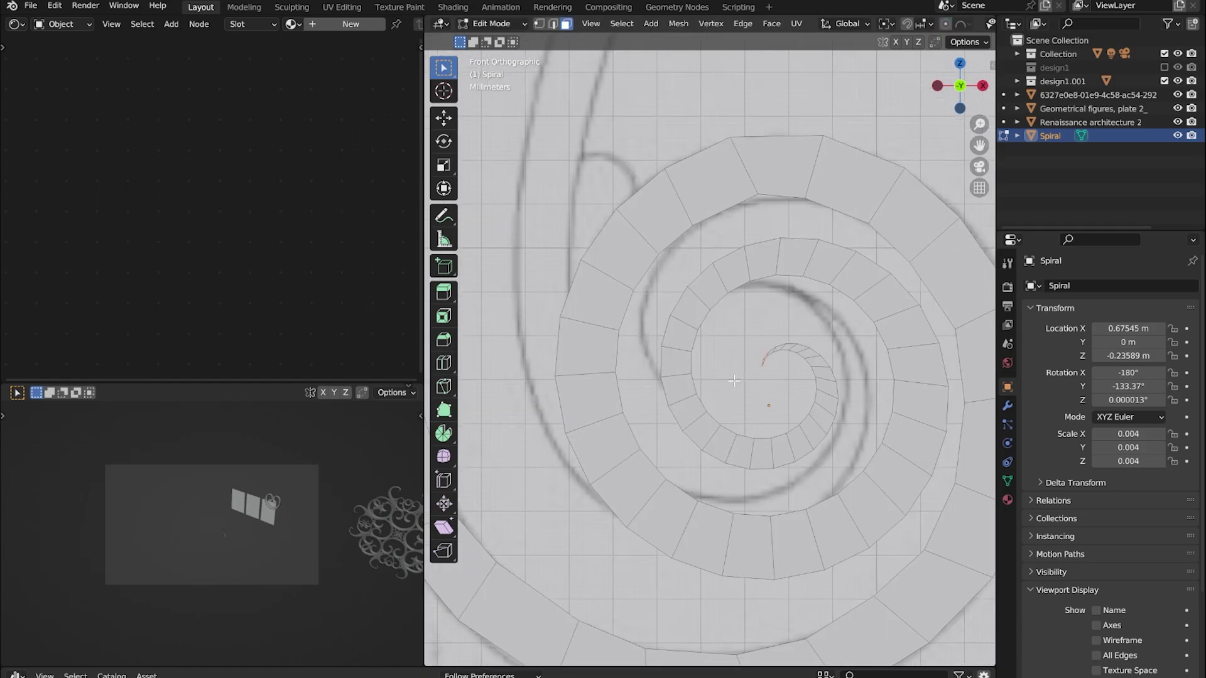
Switch to edge select and extrude further segments from the strip's end edge
middle_click_drag(587, 355, 655, 469, "shift")
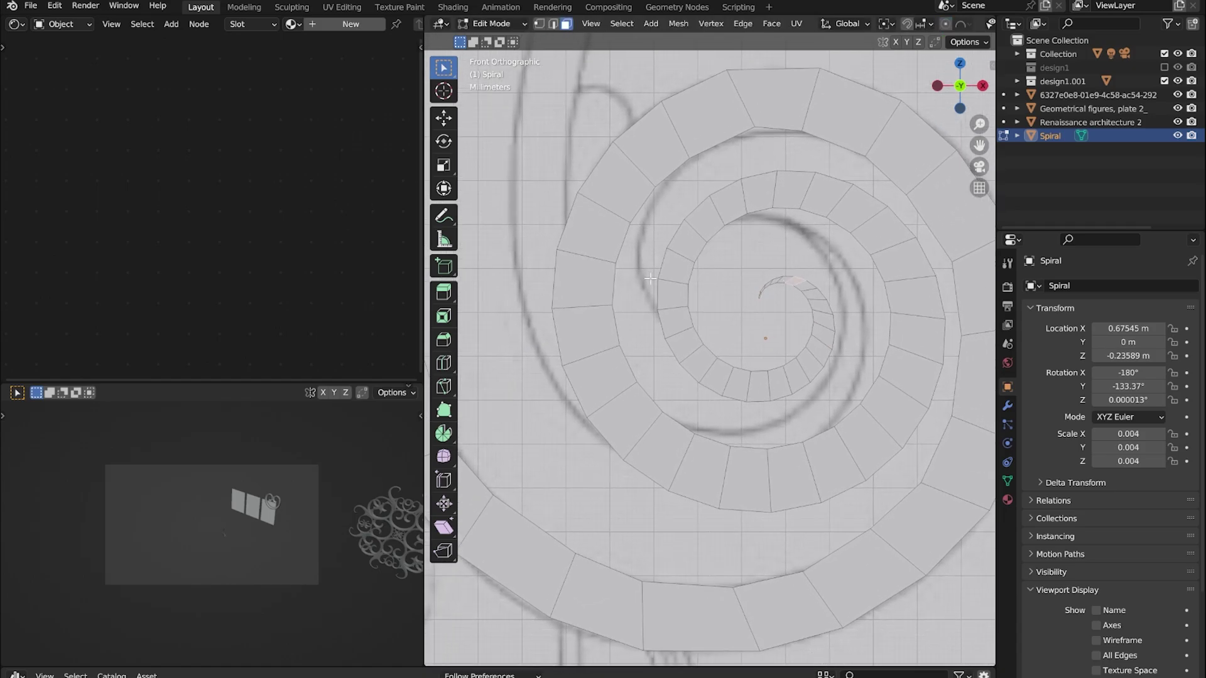
key("2")
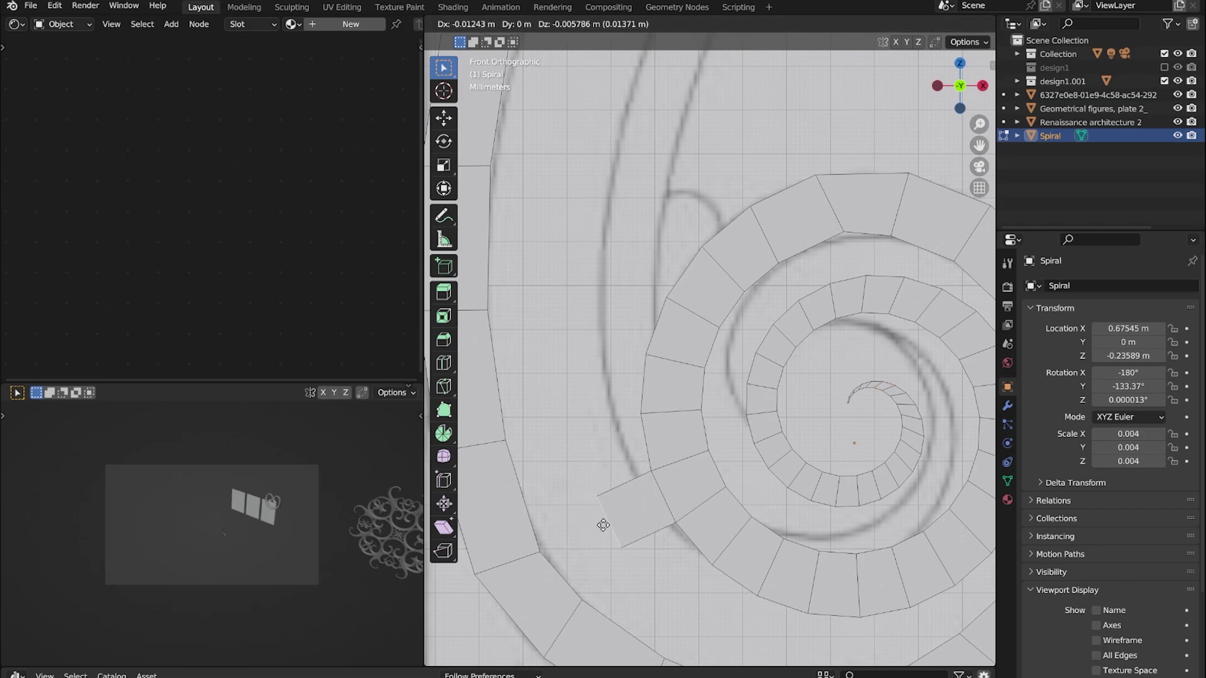
left_click(603, 525)
middle_click_drag(666, 287, 649, 318, "shift")
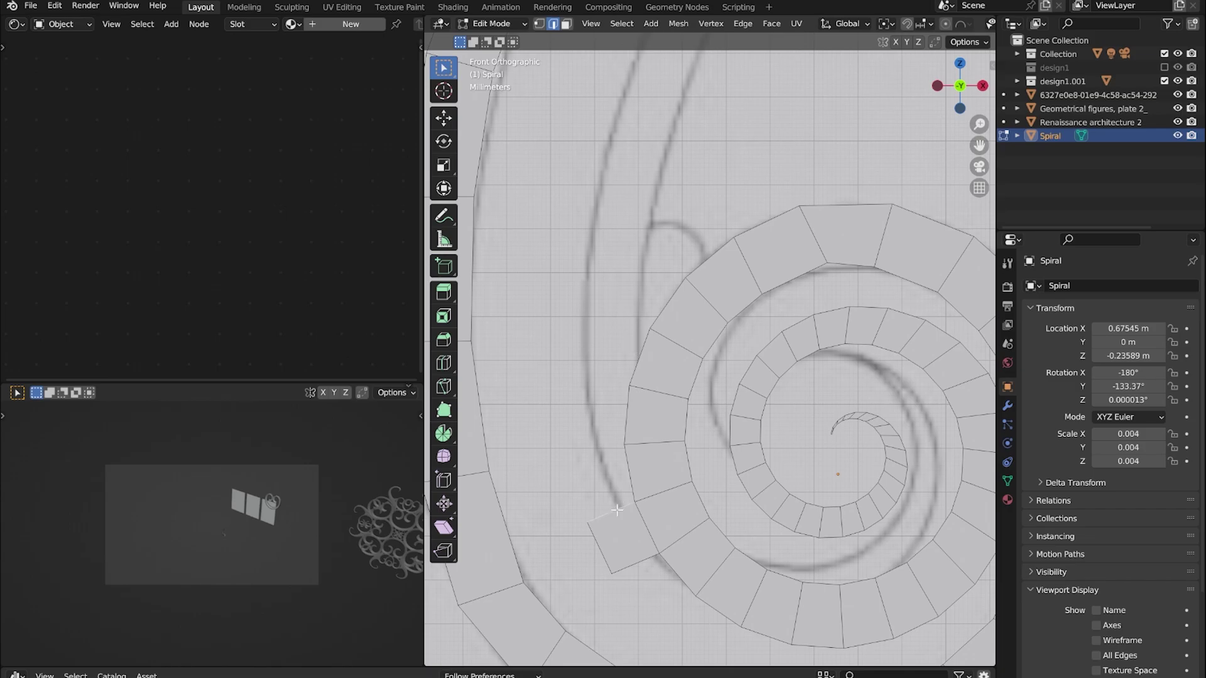
key("e")
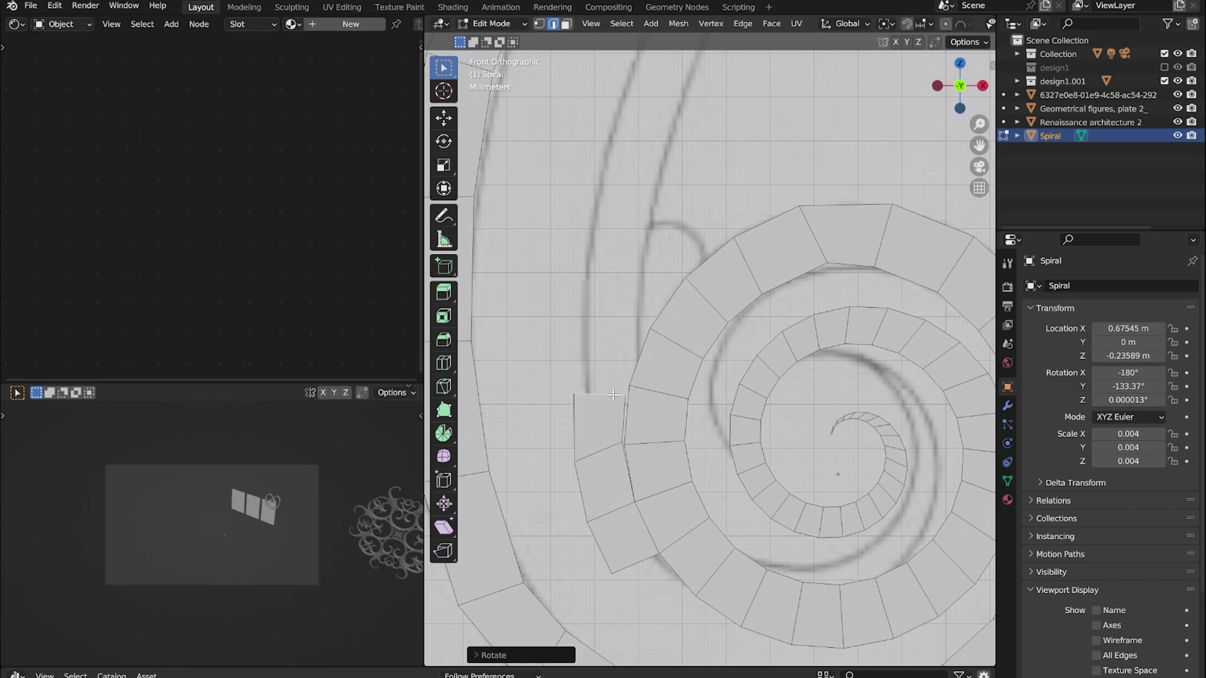
key("e")
scroll(682, 452, "down", 2)
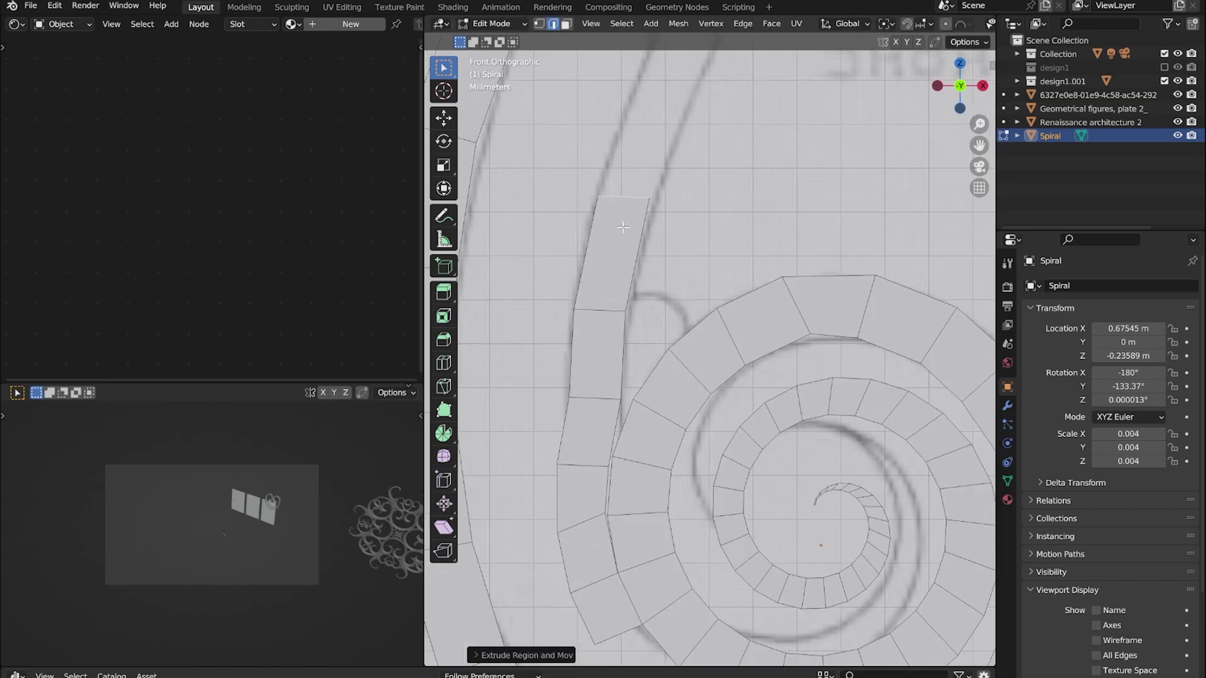
Extrude further segments up the stem along the reference curve
left_click(720, 428)
key("e")
middle_click_drag(723, 415, 745, 359, "shift")
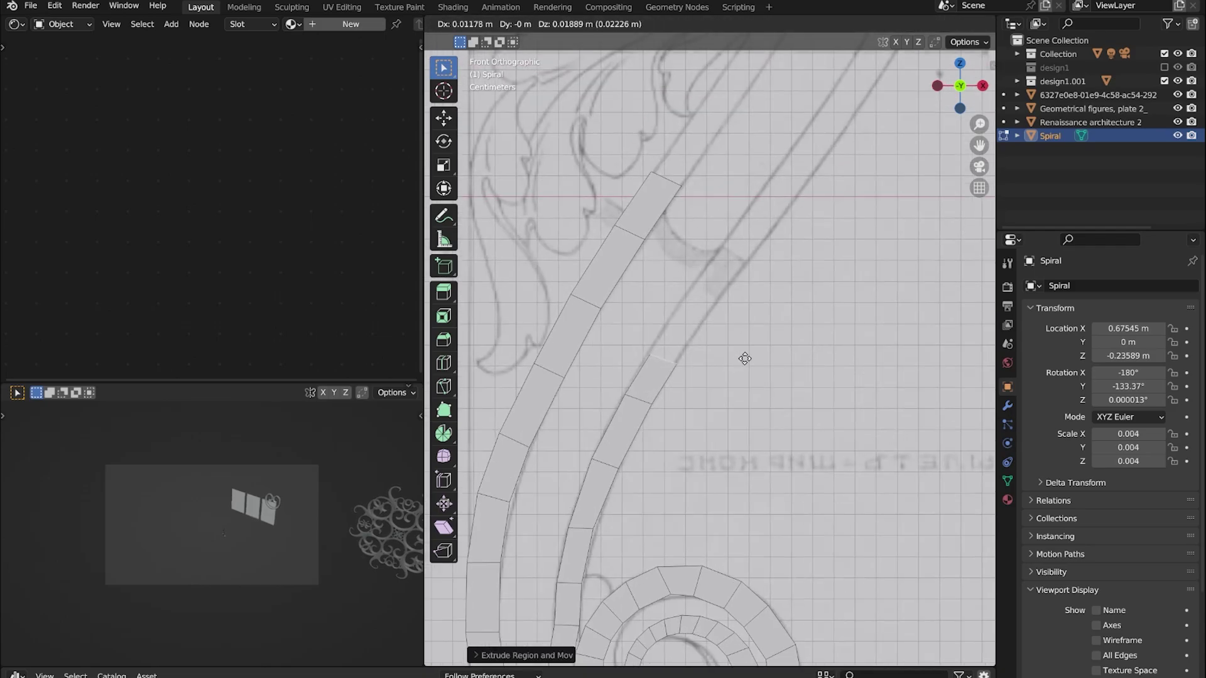
left_click(796, 302)
key("e")
middle_click_drag(795, 302, 703, 487, "shift")
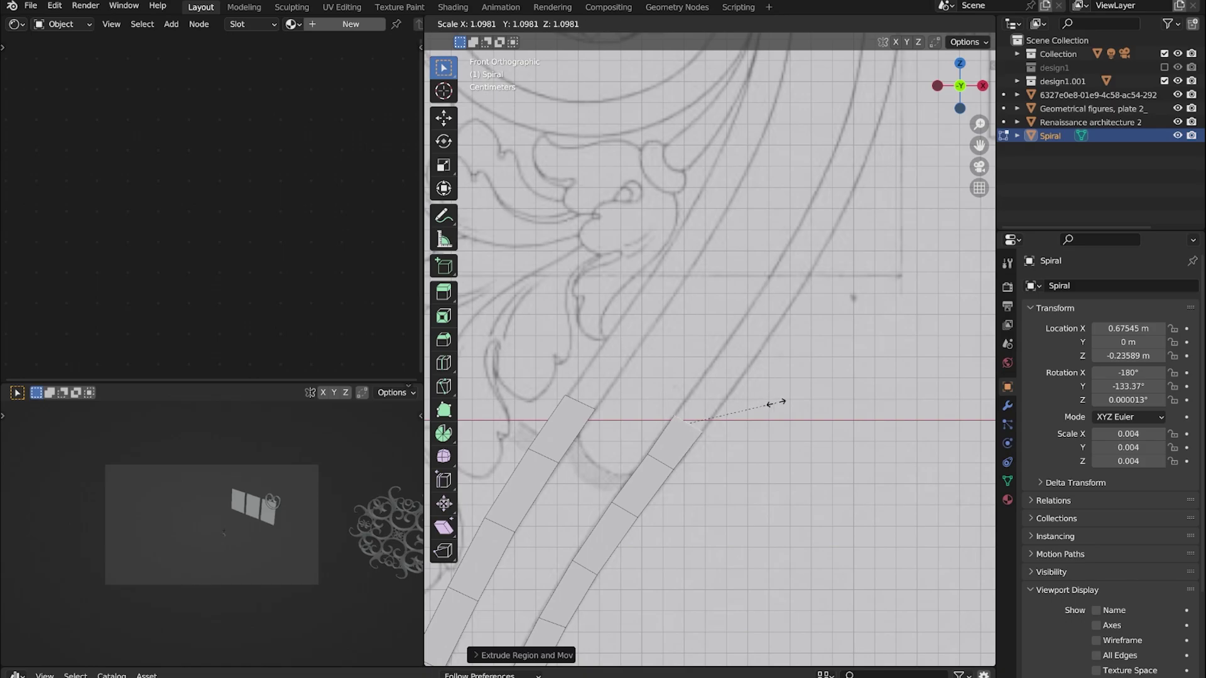
left_click(801, 366)
scroll(801, 366, "down", 2)
middle_click_drag(800, 366, 646, 339, "shift")
scroll(646, 339, "up", 4)
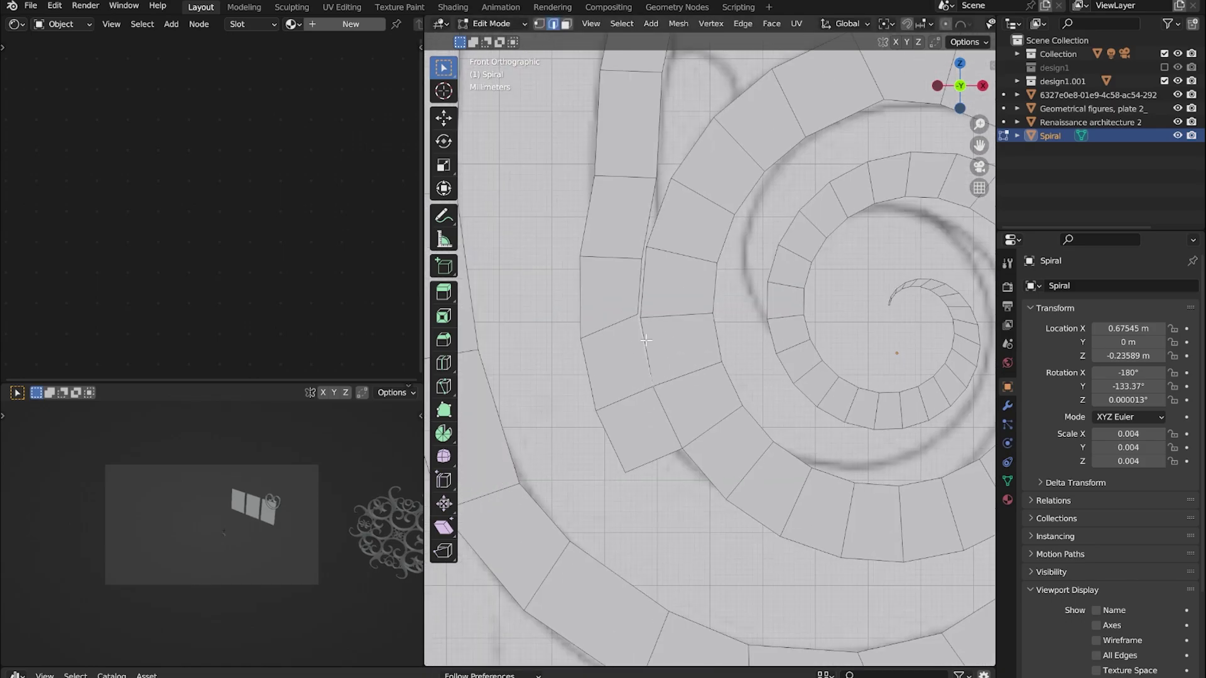
scroll(658, 323, "up", 2)
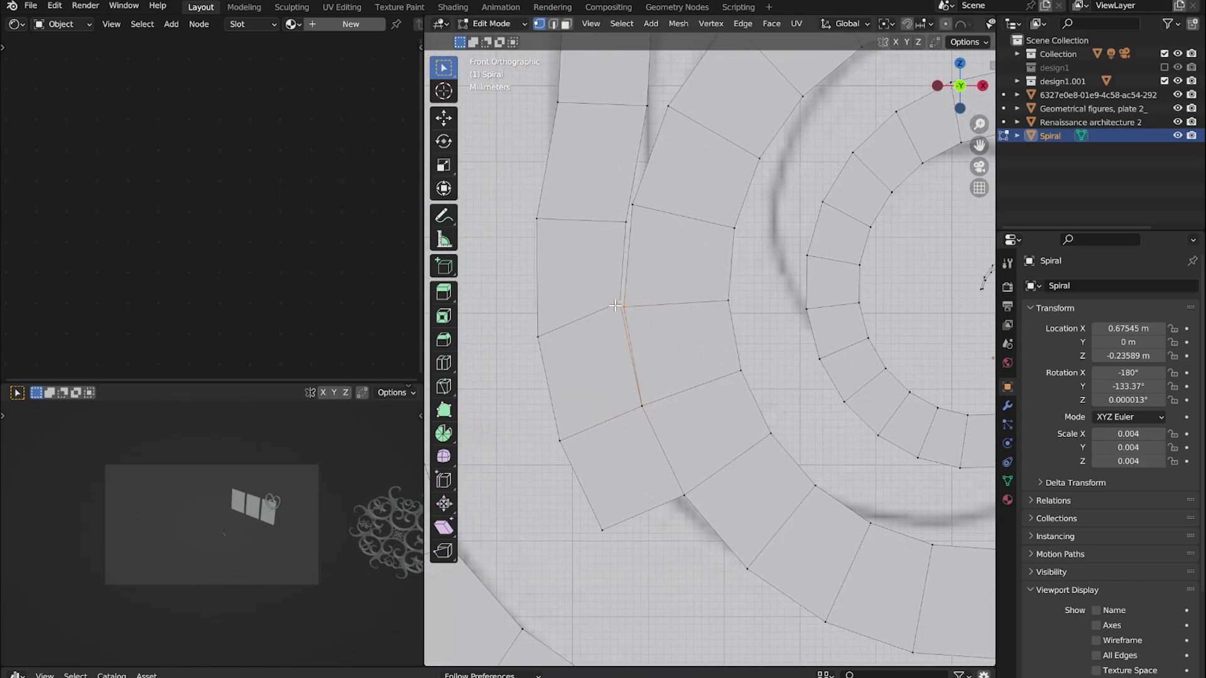
Merge the overlapping vertices at the joint between the stem strip and the outer coil
key("m")
left_click(627, 241)
middle_click_drag(641, 204, 649, 243, "shift")
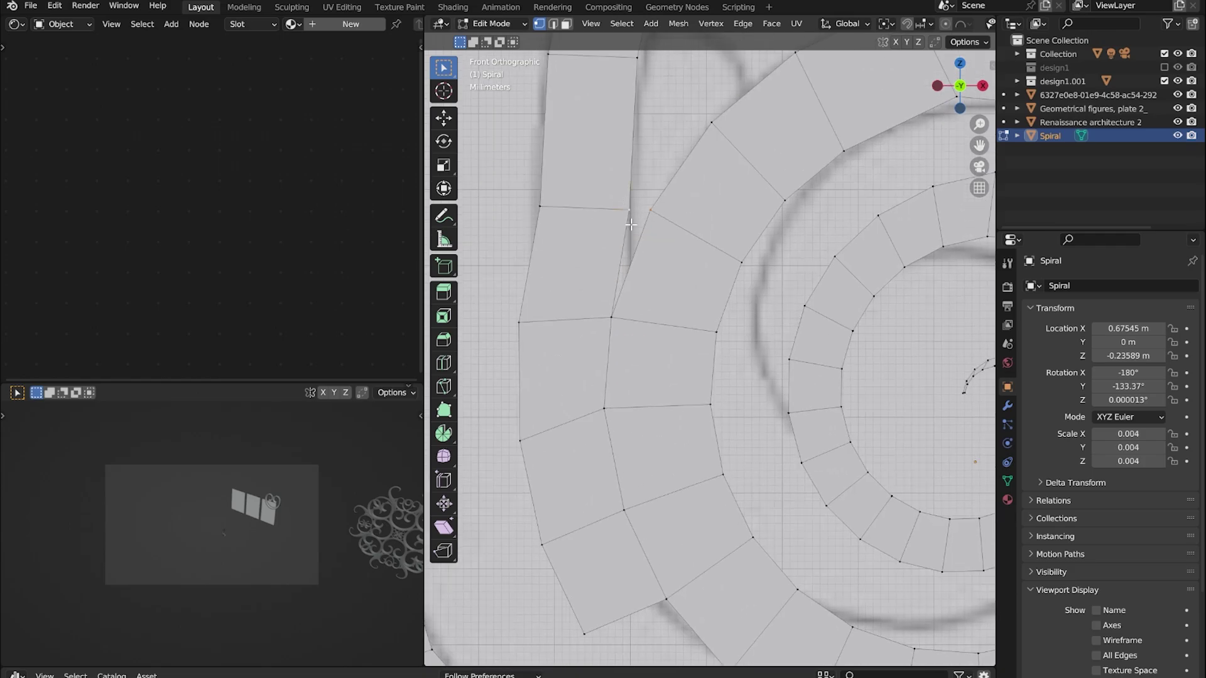
key("m")
left_click(631, 224)
scroll(630, 225, "down", 5)
scroll(613, 336, "up", 3)
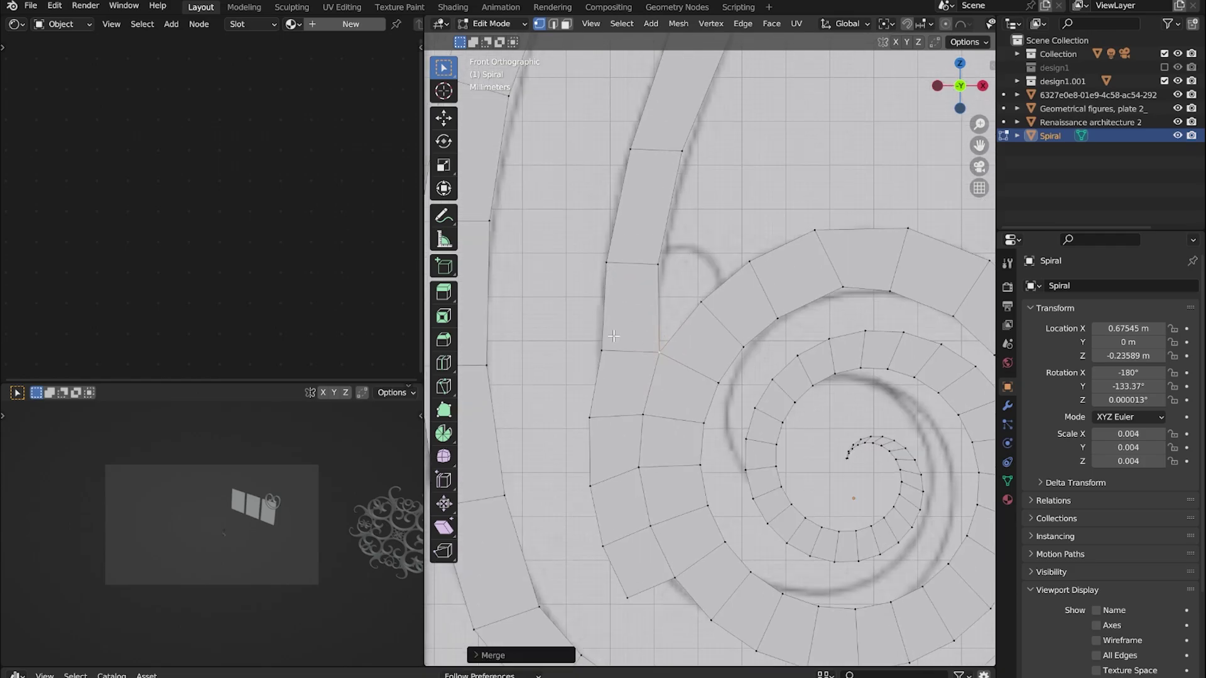
left_click(658, 259)
middle_click_drag(645, 261, 649, 279, "shift")
Move the end edge and its vertices onto the reference drawing's lines
left_click(794, 228)
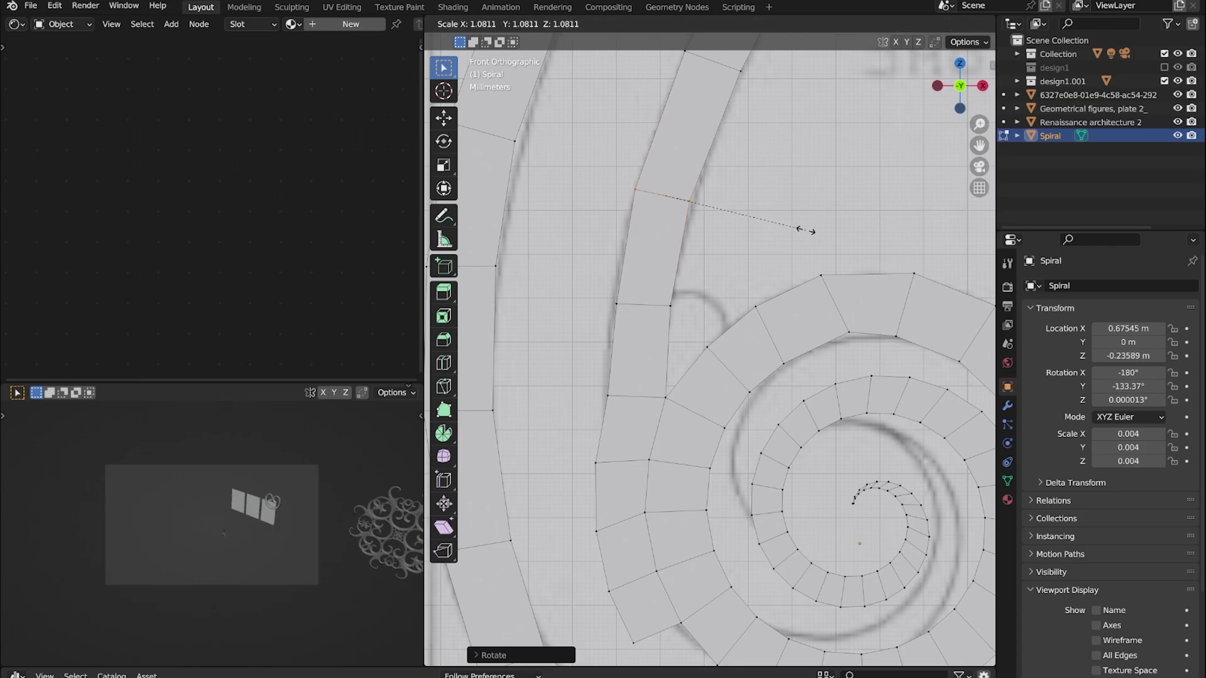
key("g")
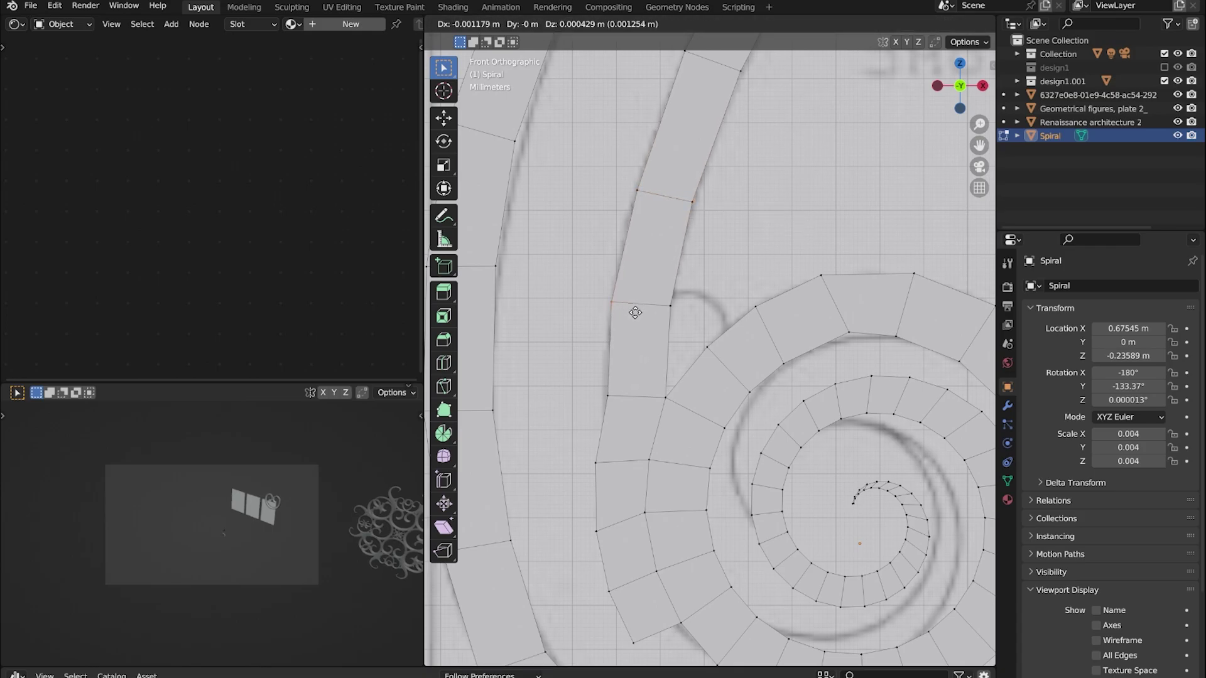
left_click(635, 312)
key("g")
left_click(682, 310)
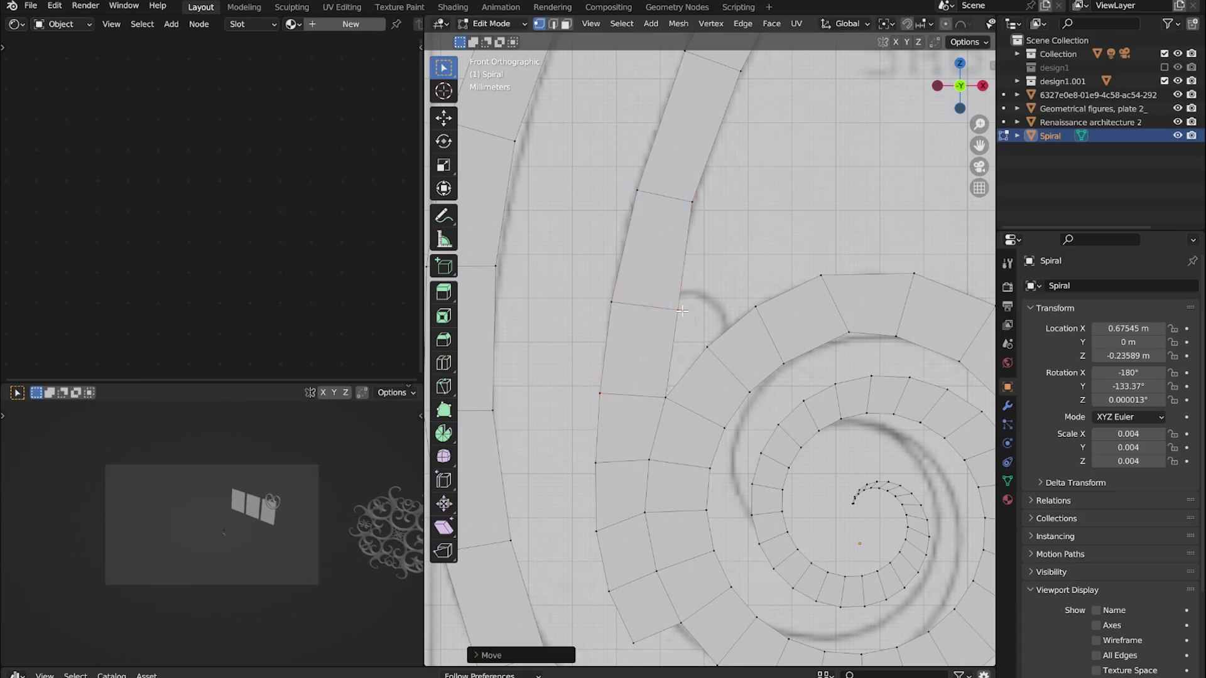
middle_click_drag(682, 310, 635, 418, "shift")
key("g")
left_click(687, 284)
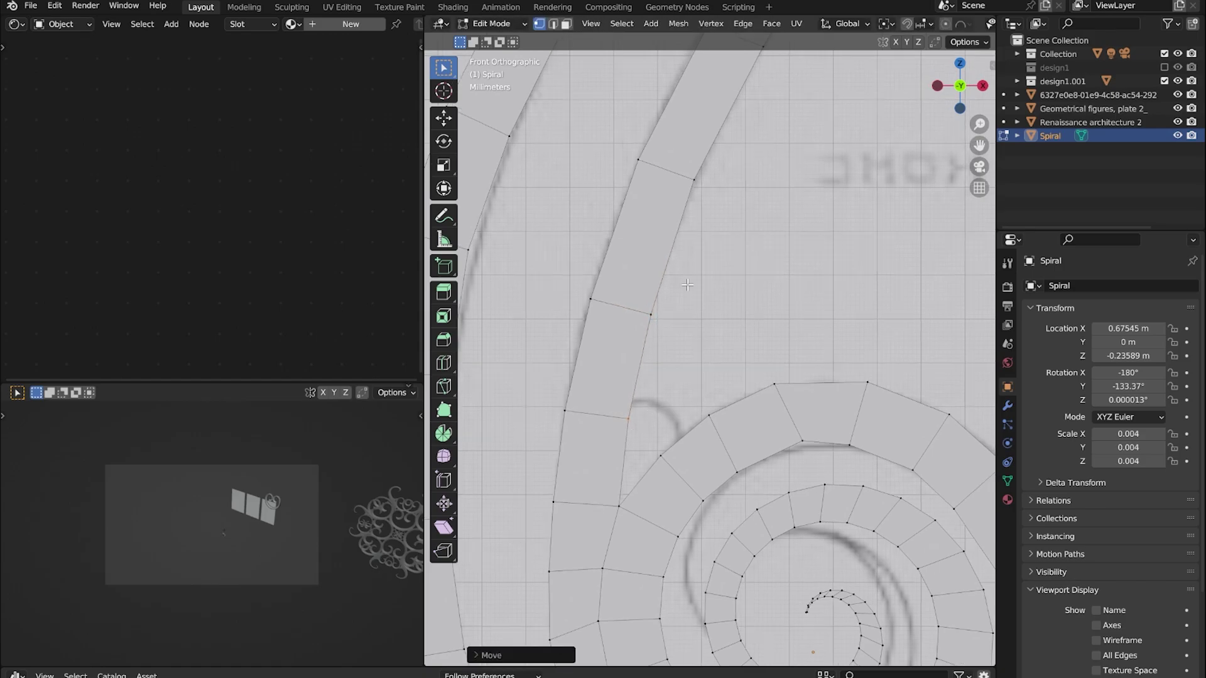
scroll(687, 285, "down", 3)
scroll(704, 311, "up", 1)
scroll(751, 315, "up", 1)
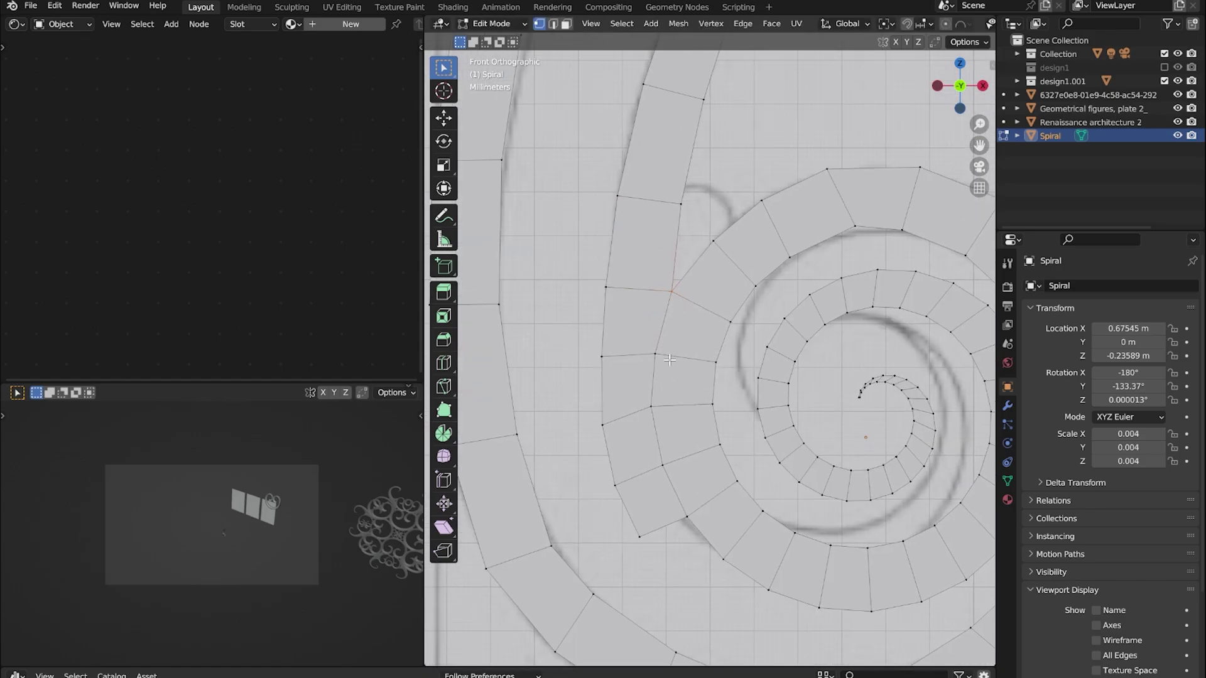
scroll(681, 301, "up", 1)
left_click(687, 233)
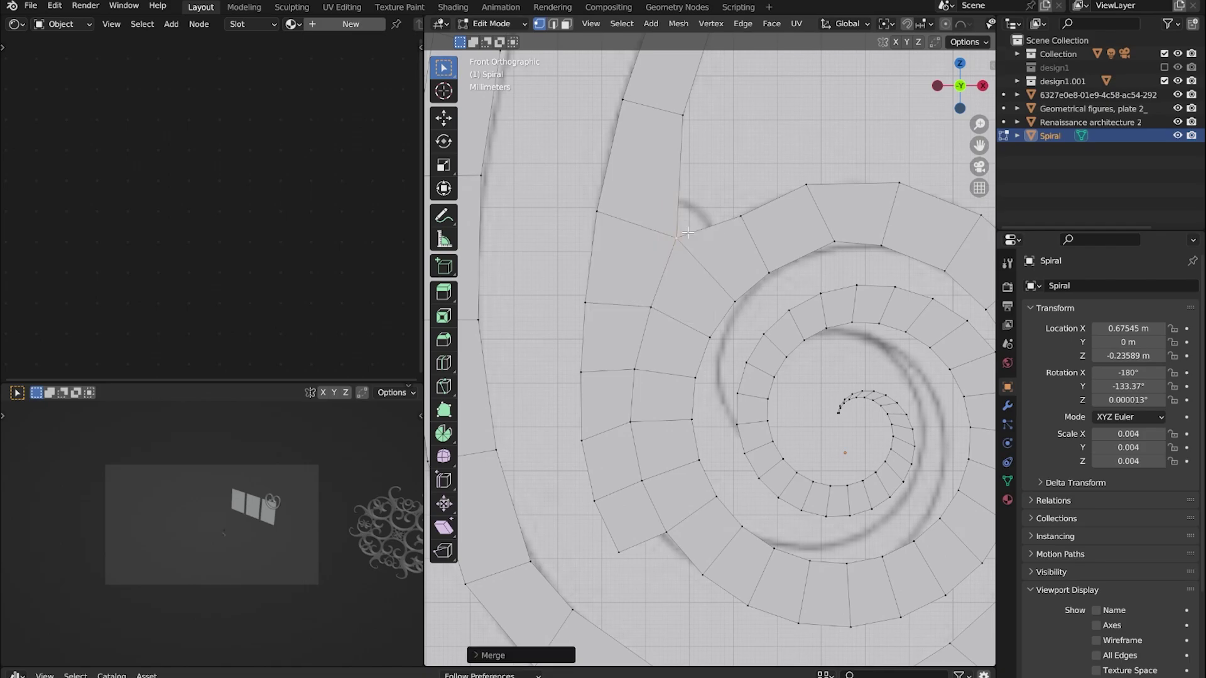
Move several outer-ring vertices onto the drawing's curve
key("g")
left_click(683, 231)
scroll(682, 238, "down", 2)
key("g")
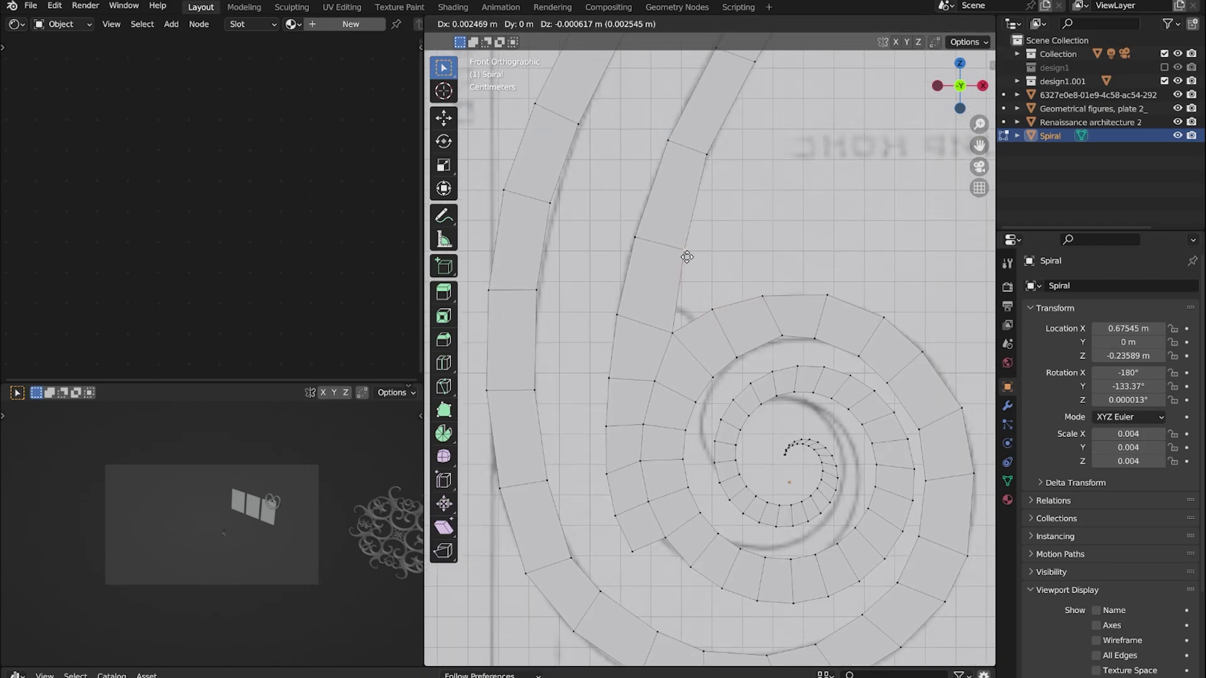
left_click(687, 256)
left_click(671, 339)
key("g")
scroll(662, 366, "up", 1)
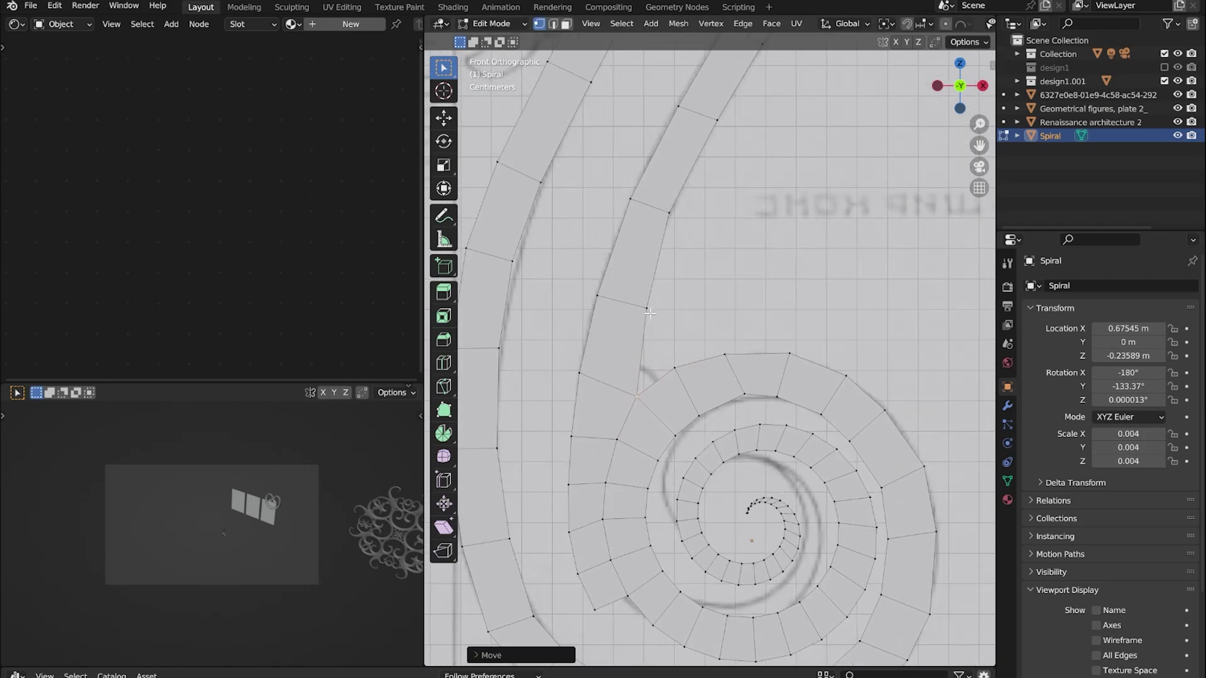
key("g")
left_click(656, 293)
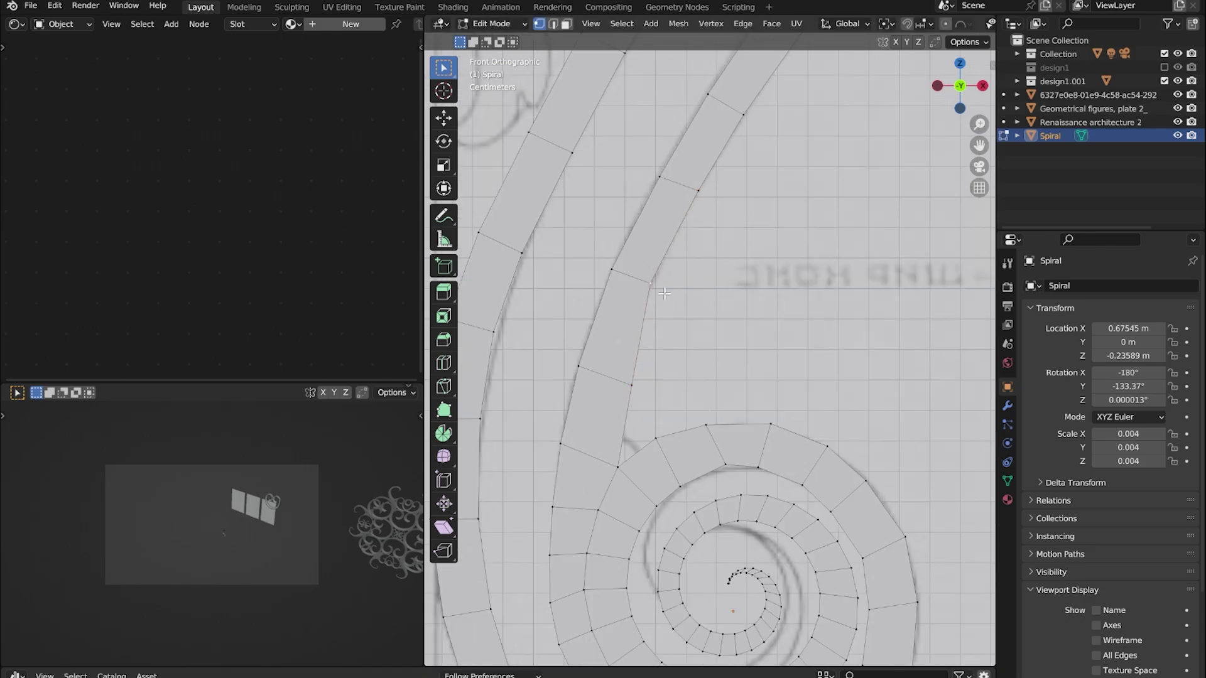
left_click(667, 295)
Reframe the whole spiral and nudge an inner-ring vertex onto the sketch's curve
middle_click_drag(703, 272, 716, 279, "shift")
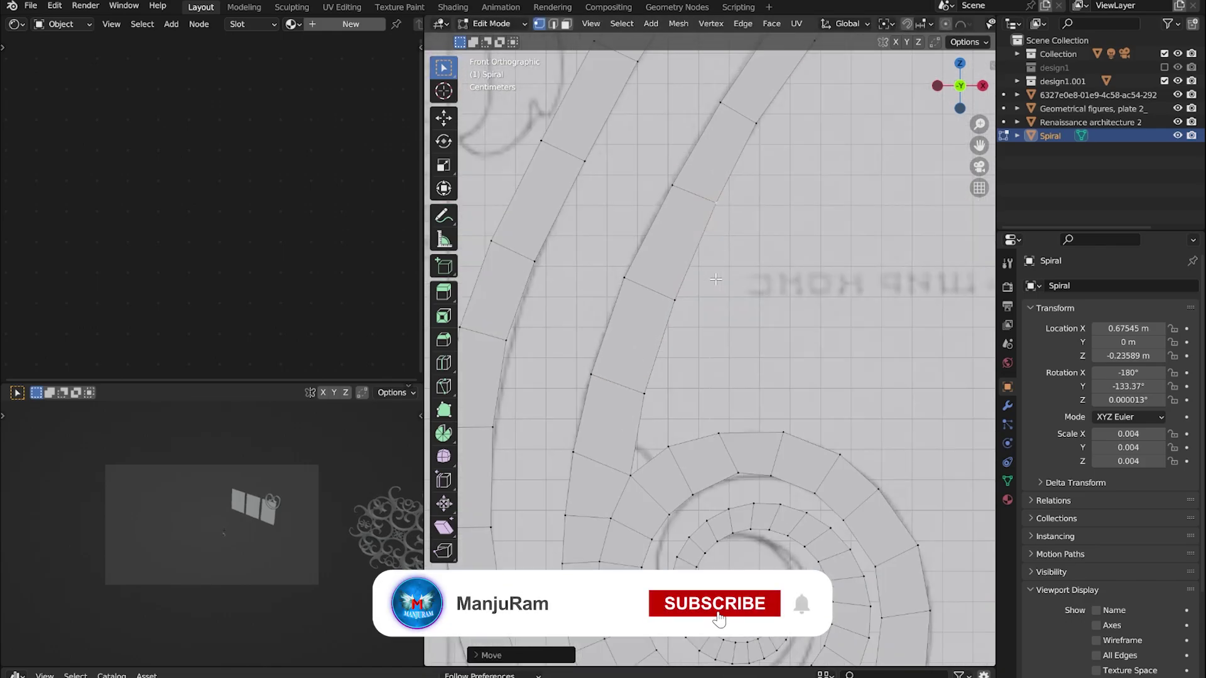
scroll(710, 301, "down", 3)
middle_click_drag(772, 532, 703, 316, "shift")
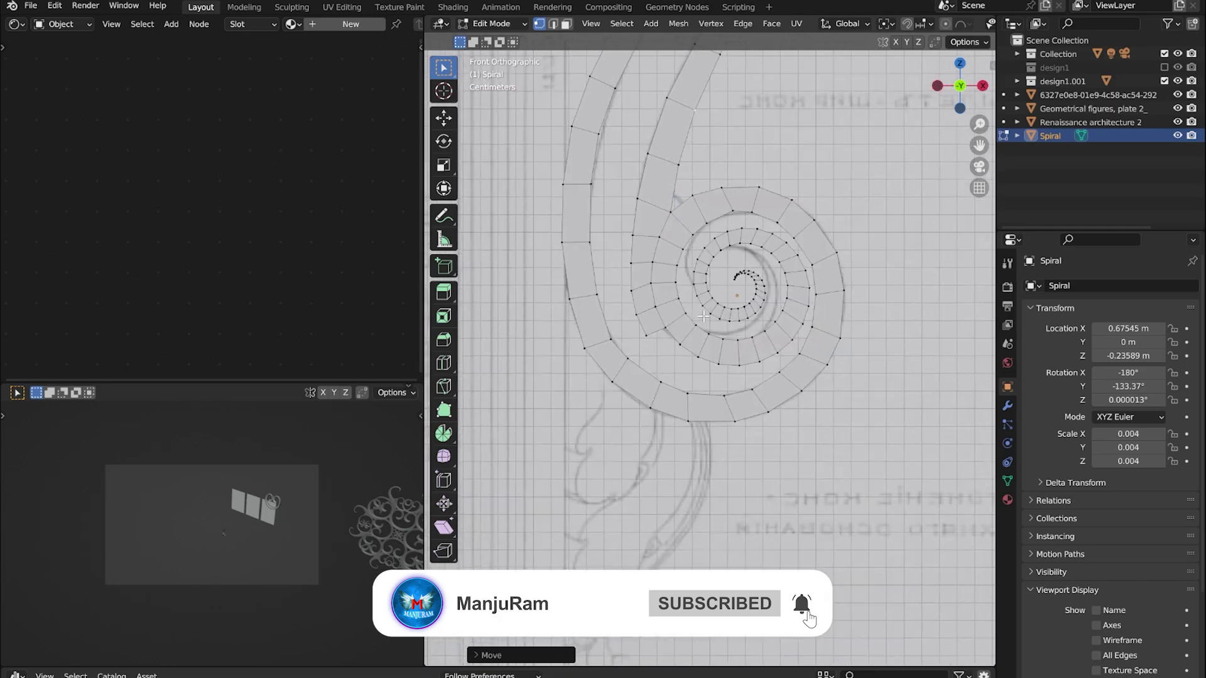
scroll(704, 317, "up", 3)
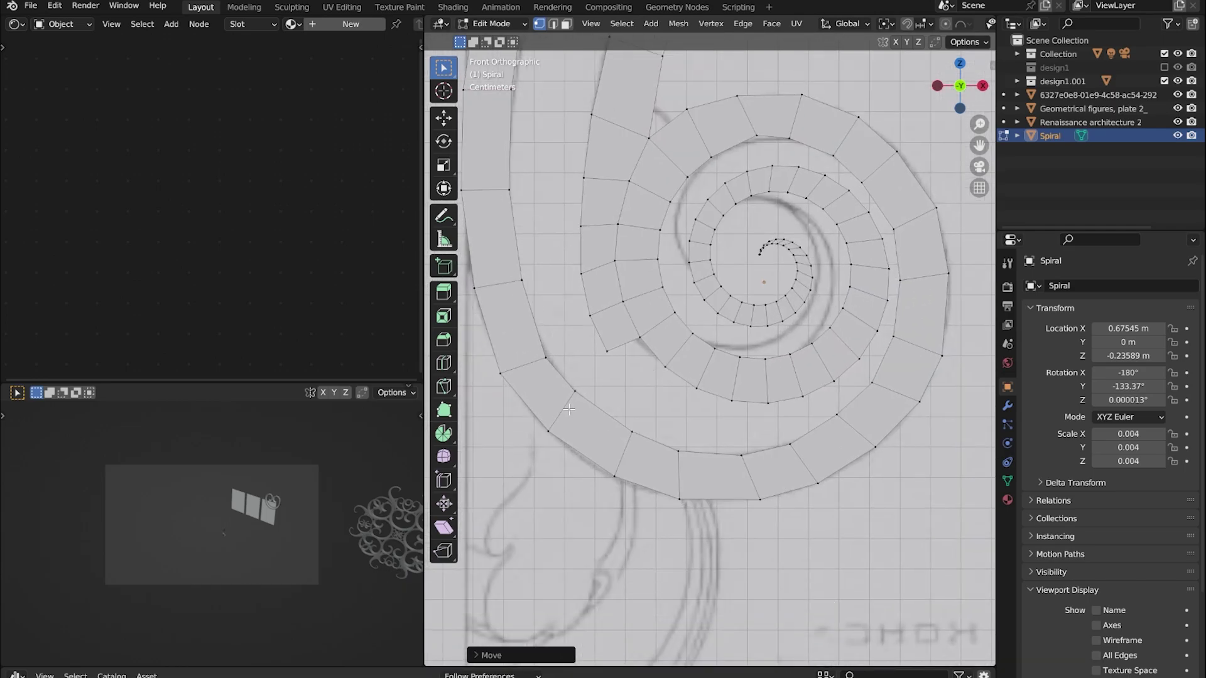
scroll(618, 358, "down", 2)
mouse_move(618, 359)
middle_mouse_down("shift")
mouse_move(678, 395)
mouse_move(710, 457)
middle_mouse_up("shift")
scroll(678, 395, "up", 3)
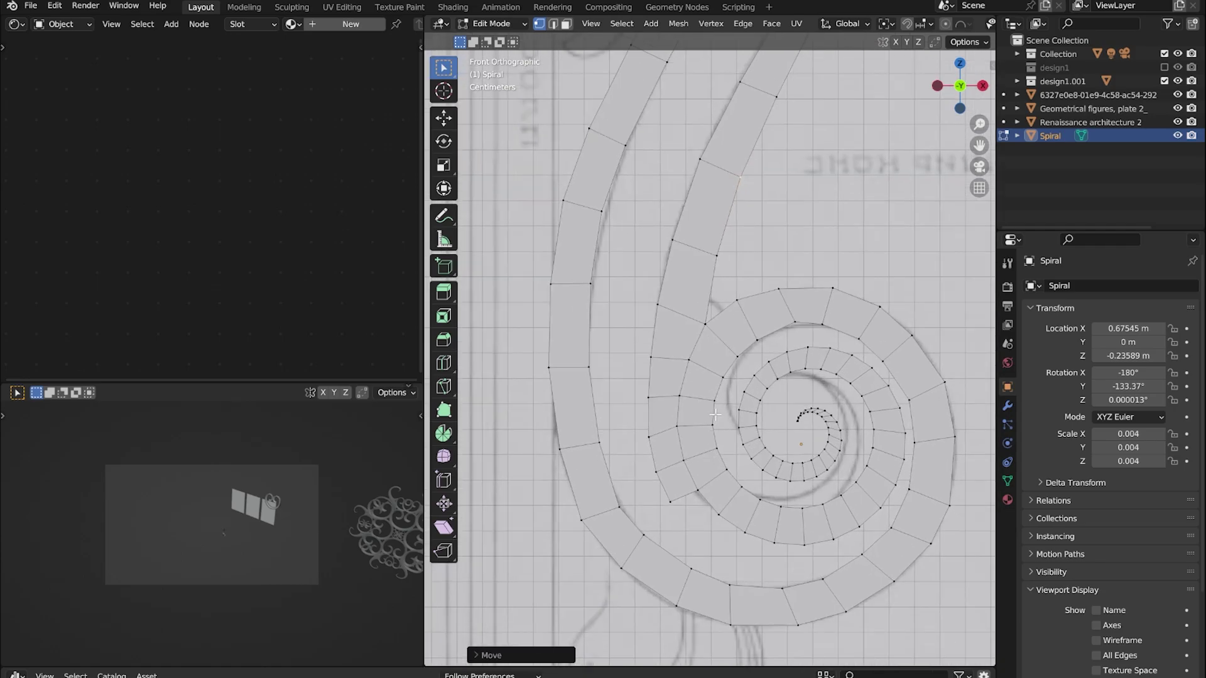
scroll(684, 509, "up", 2)
middle_click_drag(684, 508, 722, 446, "shift")
key("g")
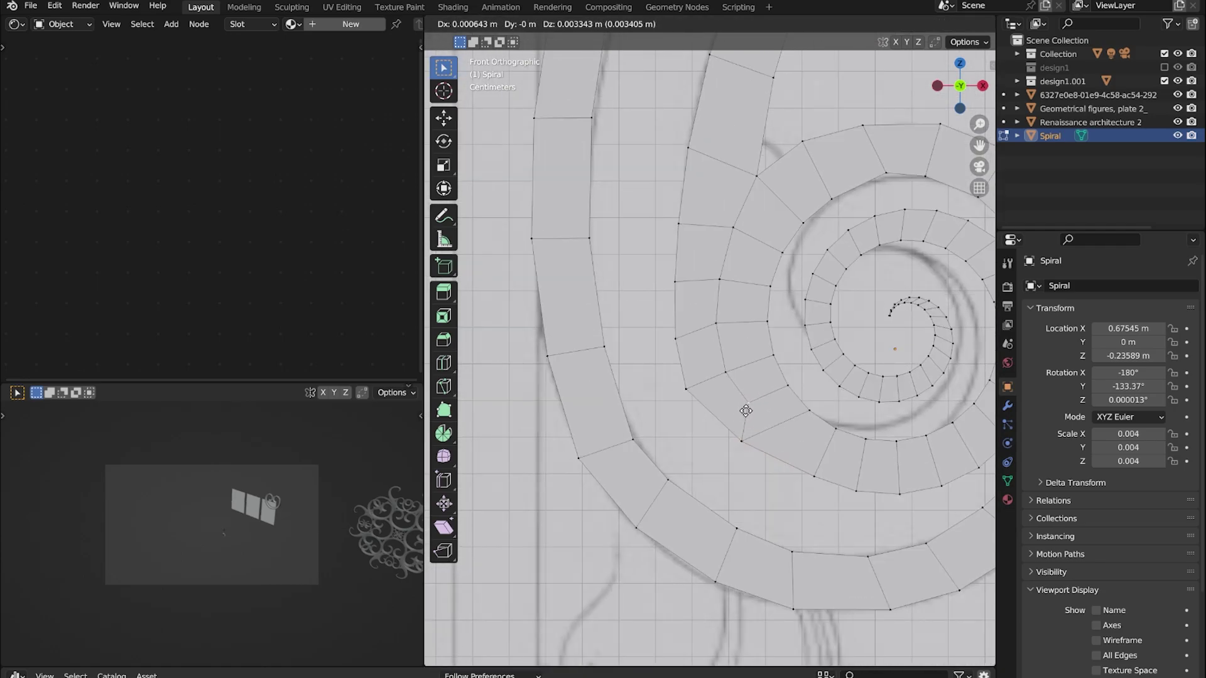
left_click(741, 416)
key("g")
left_click(741, 414)
Reposition a series of inner-ring vertices so they sit on the reference curve
scroll(740, 402, "down", 2)
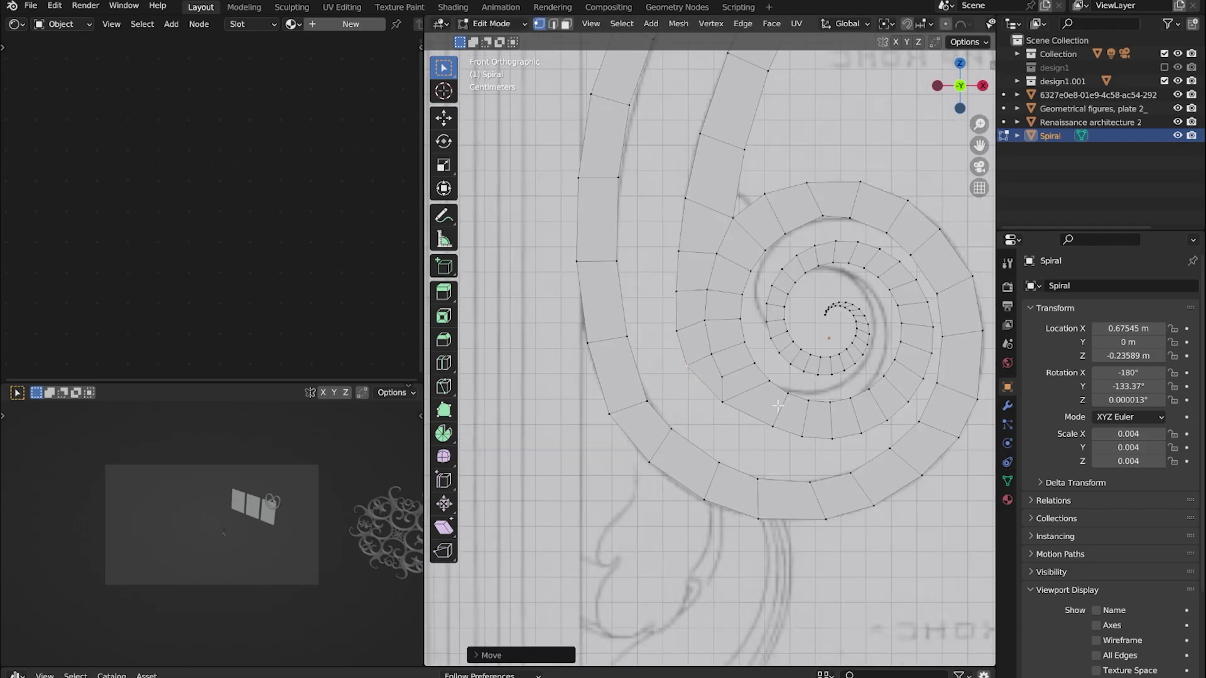
middle_click_drag(747, 388, 740, 378, "shift")
scroll(739, 378, "up", 2)
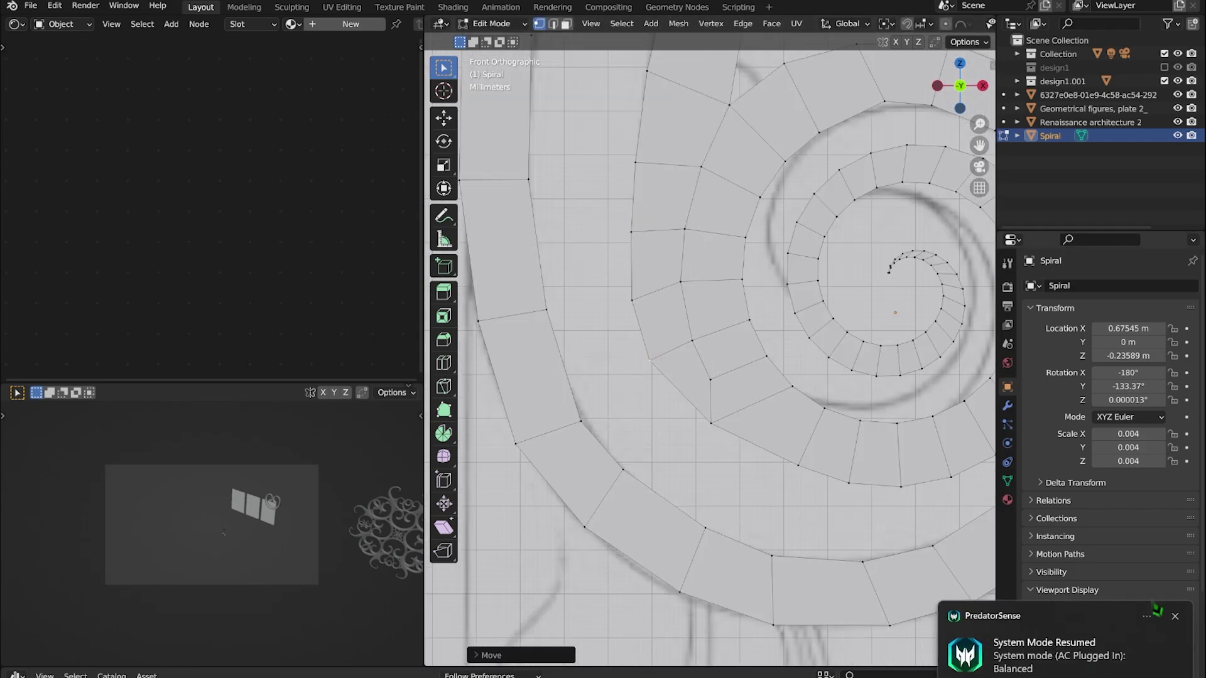
middle_click_drag(665, 195, 664, 392, "shift")
scroll(664, 393, "up", 1)
scroll(710, 240, "down", 3)
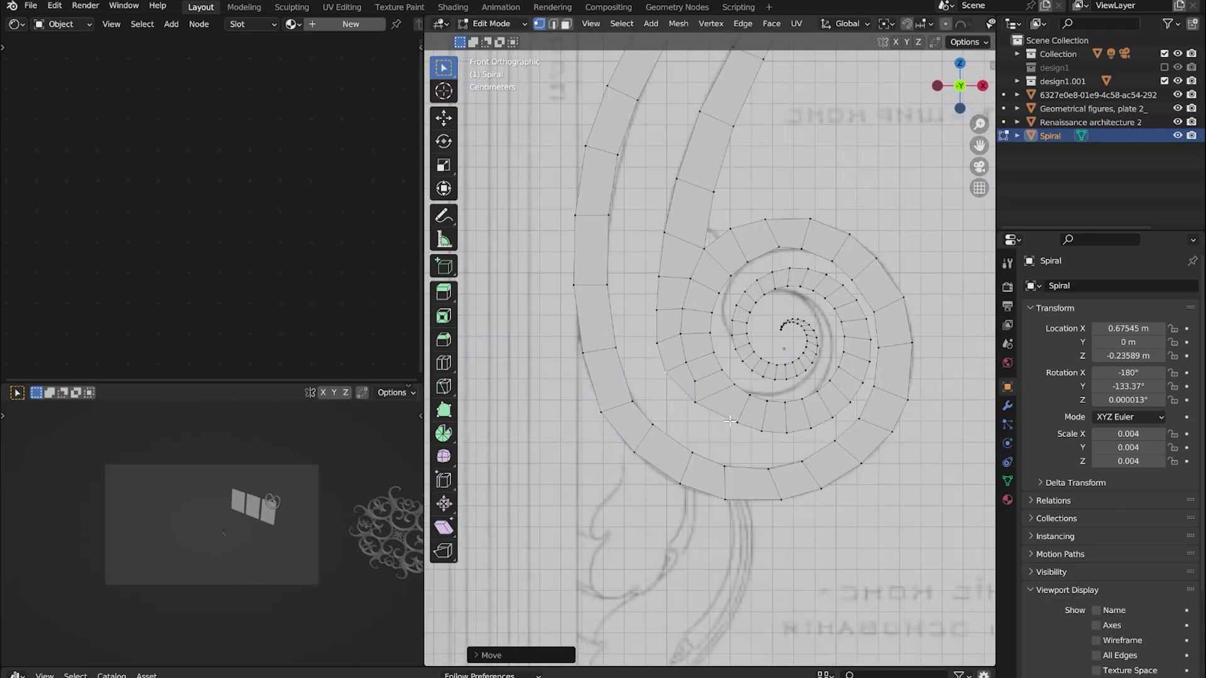
scroll(730, 421, "up", 2)
key("g")
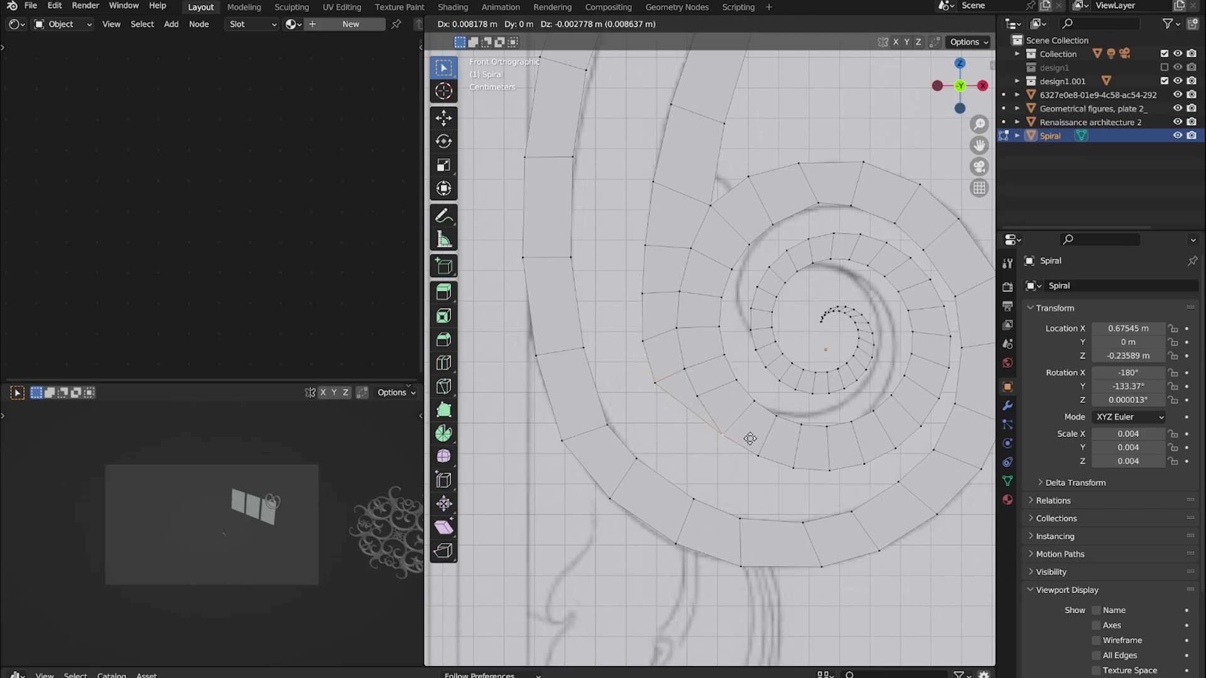
left_click(749, 439)
key("g")
left_click(702, 381)
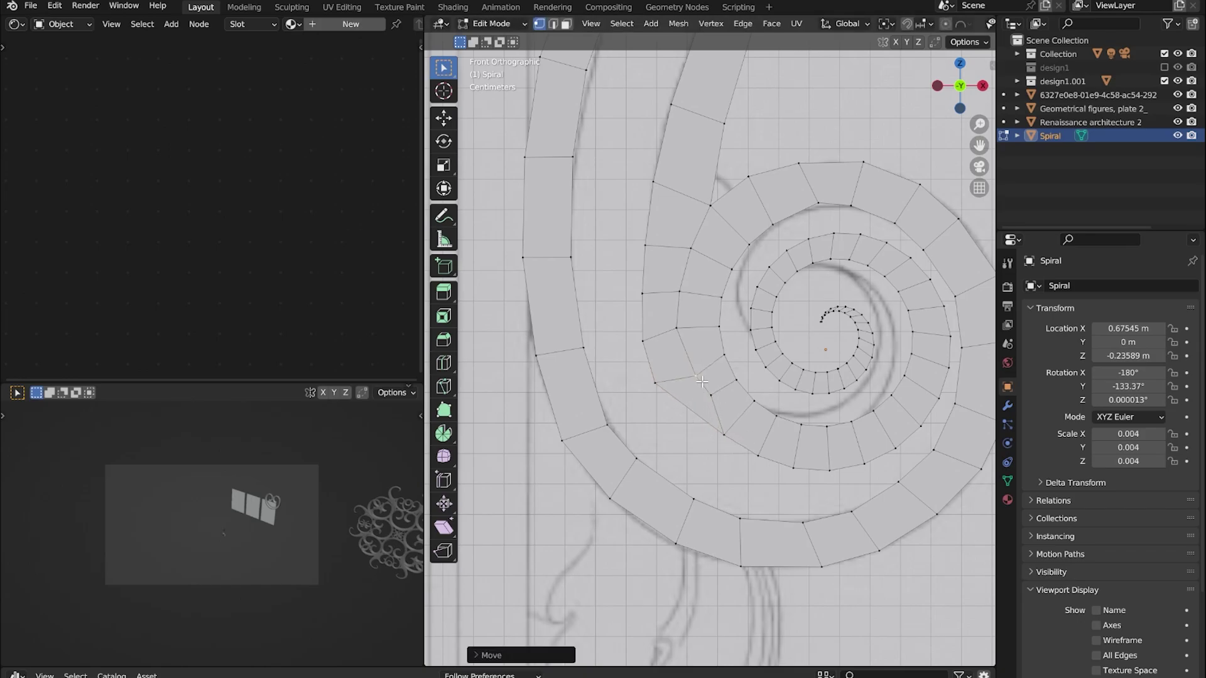
left_click(654, 382)
key("g")
left_click(643, 341)
Adjust the next inner-ring vertices into line with the sketch and select one more
key("g")
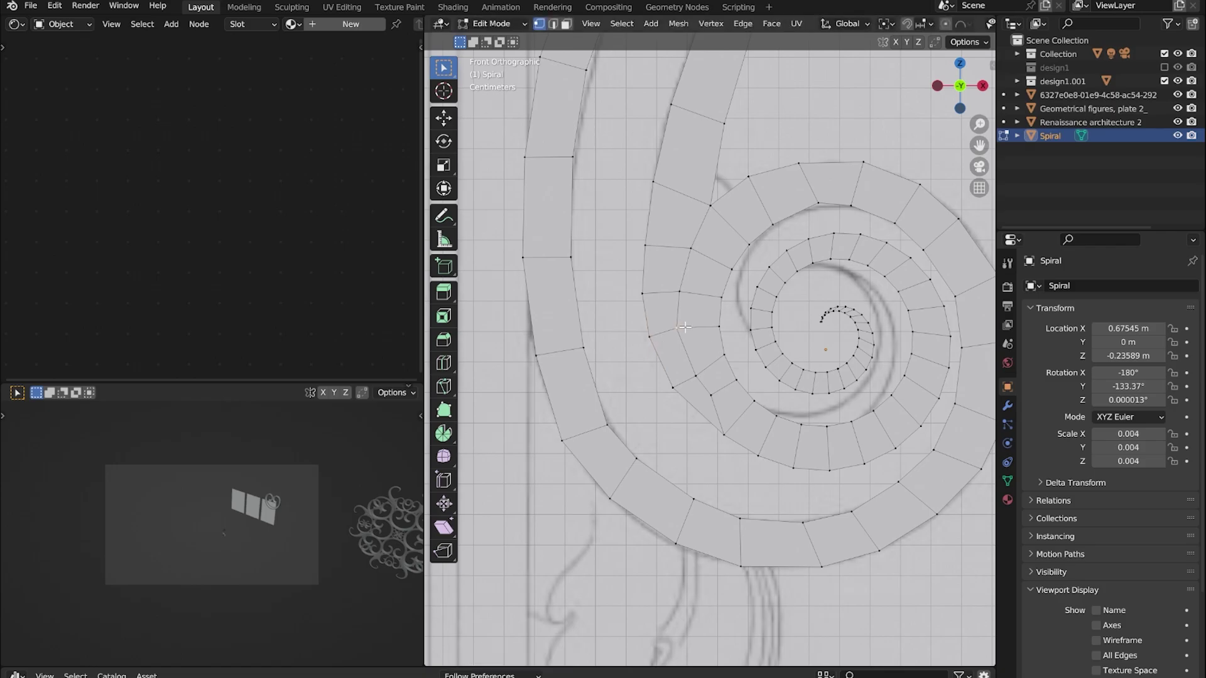
key("g")
left_click(685, 327)
scroll(741, 336, "down", 2)
scroll(795, 344, "down", 2)
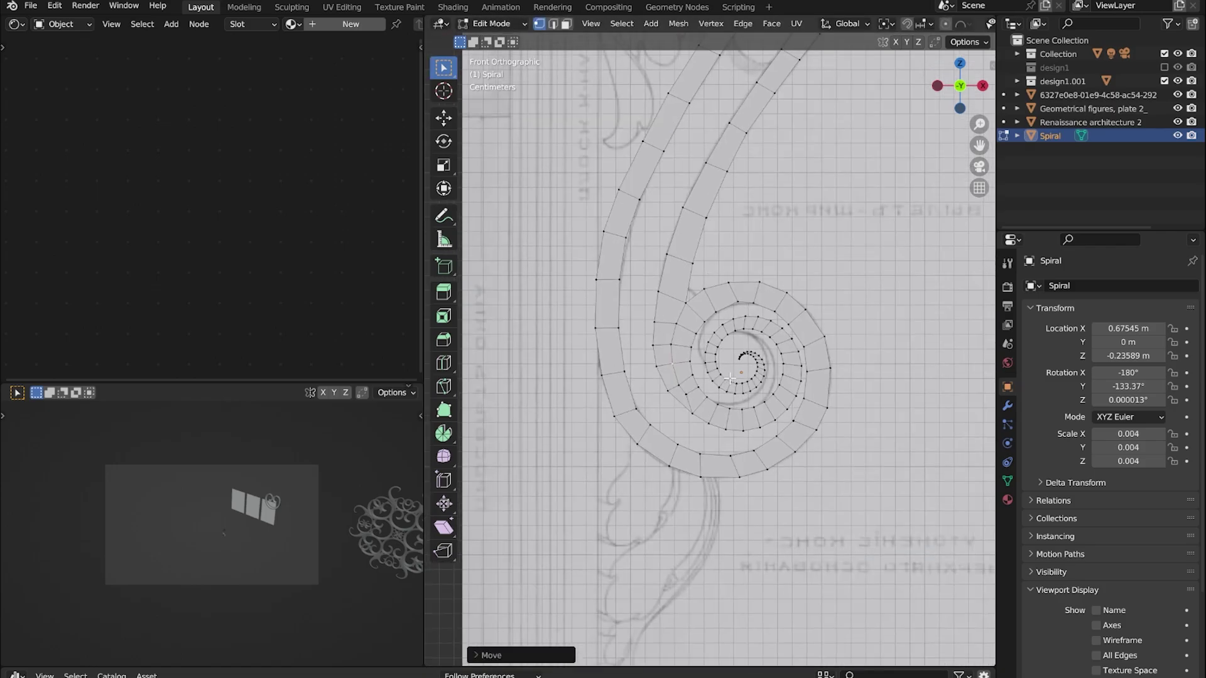
scroll(729, 378, "up", 3)
key("g")
left_click(745, 253)
middle_click_drag(747, 402, 748, 359, "shift")
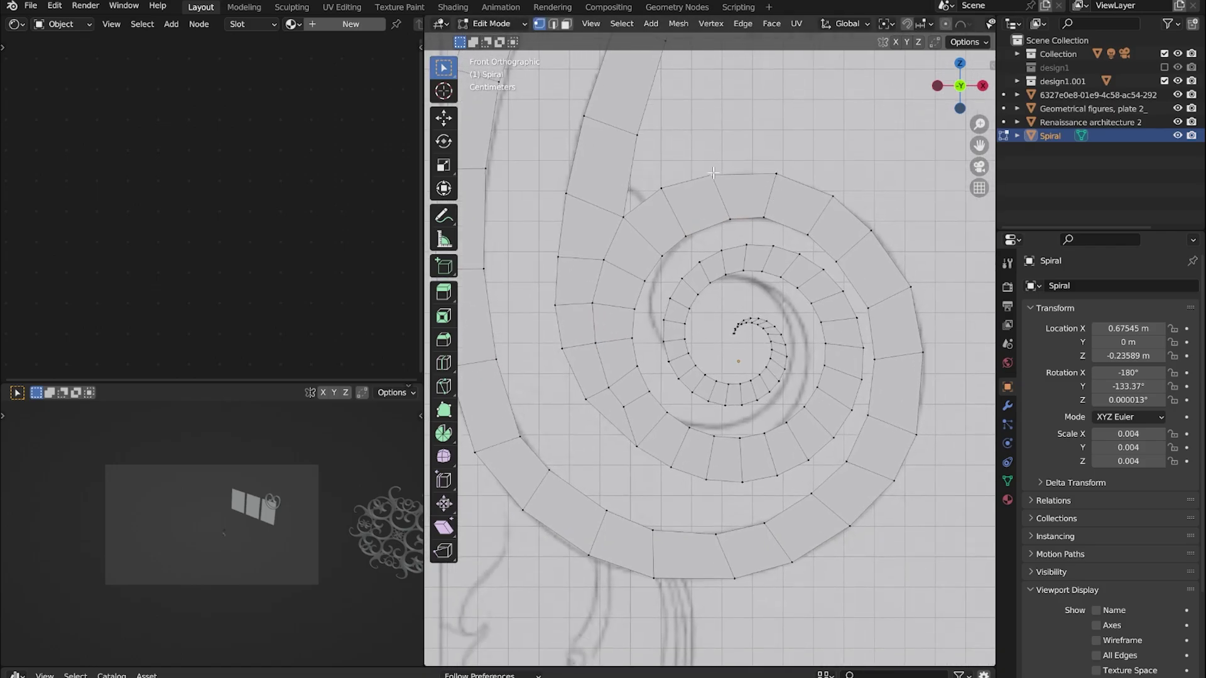
middle_click_drag(749, 402, 752, 343, "shift")
scroll(752, 343, "up", 2)
In face select mode, delete the selected strip of faces on the spiral's upper arm
scroll(716, 323, "up", 2)
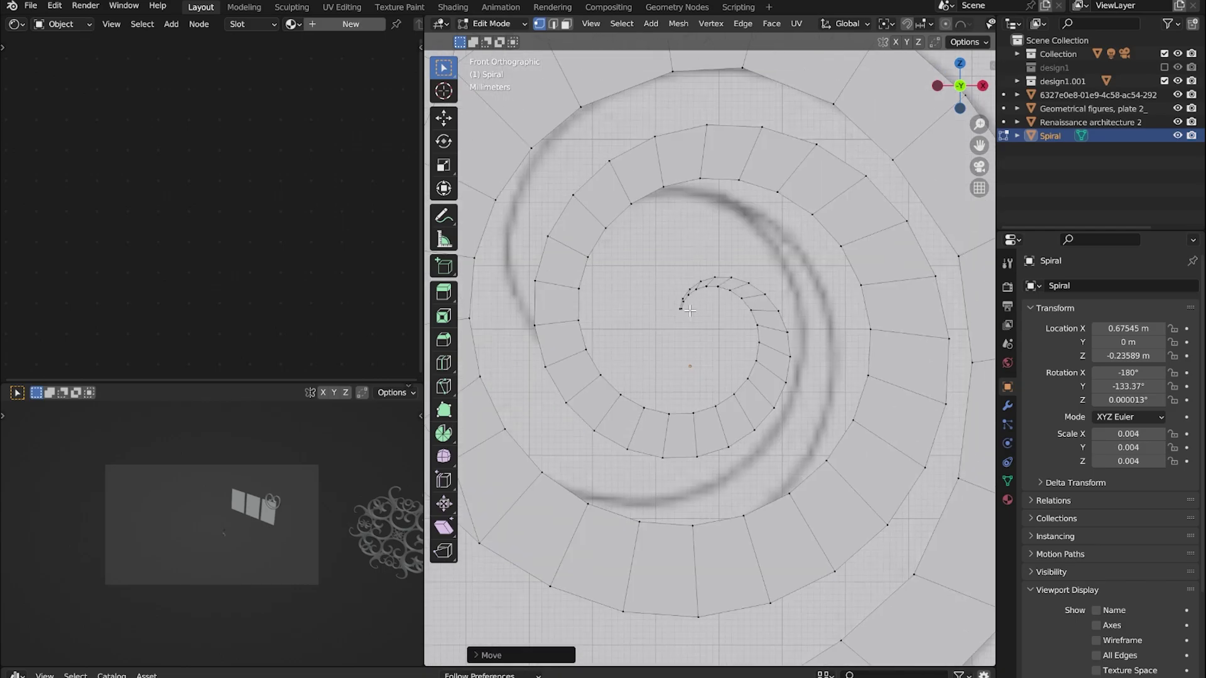
key("3")
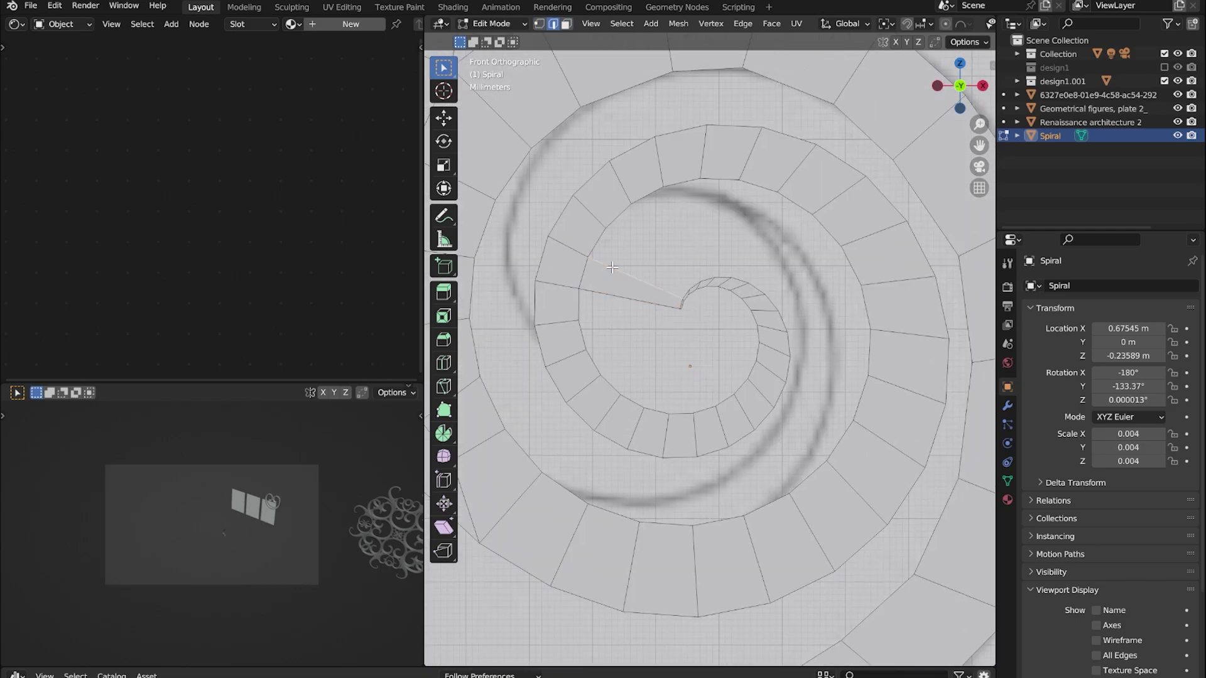
scroll(691, 301, "down", 2)
scroll(785, 332, "down", 2)
scroll(824, 352, "down", 2)
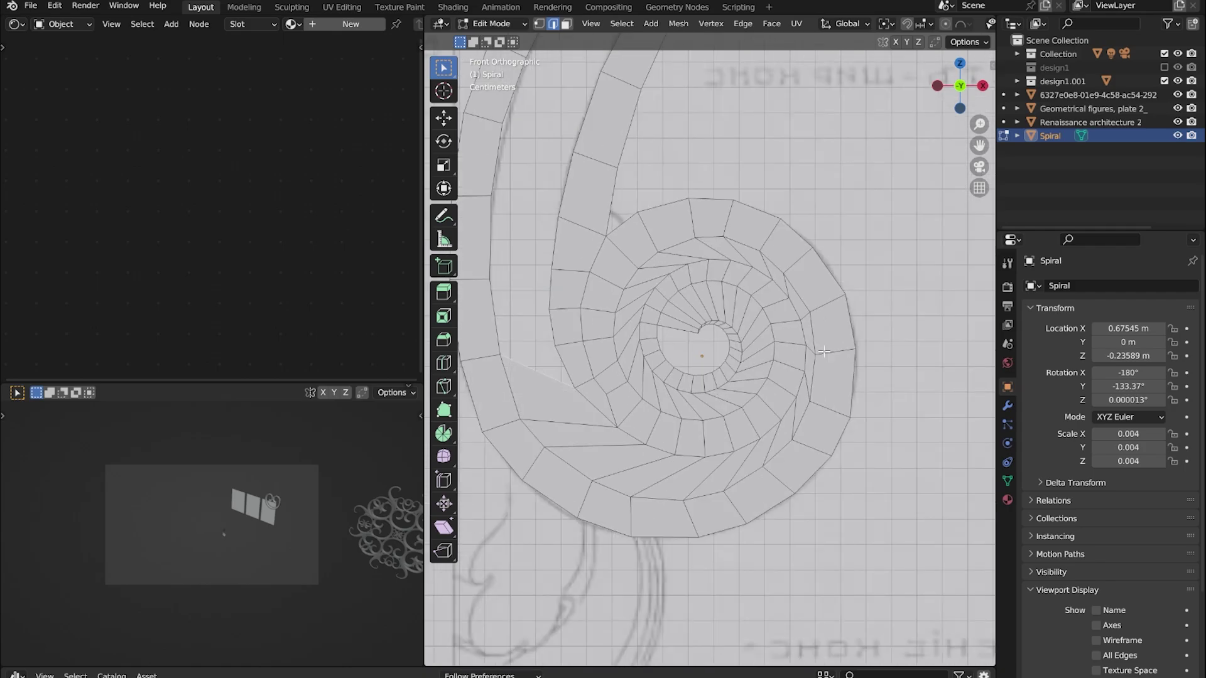
scroll(824, 351, "down", 2)
mouse_move(823, 352)
middle_mouse_down("shift")
mouse_move(748, 456)
mouse_move(747, 440)
middle_mouse_up("shift")
scroll(748, 427, "up", 3)
scroll(744, 402, "up", 3)
scroll(742, 385, "up", 2)
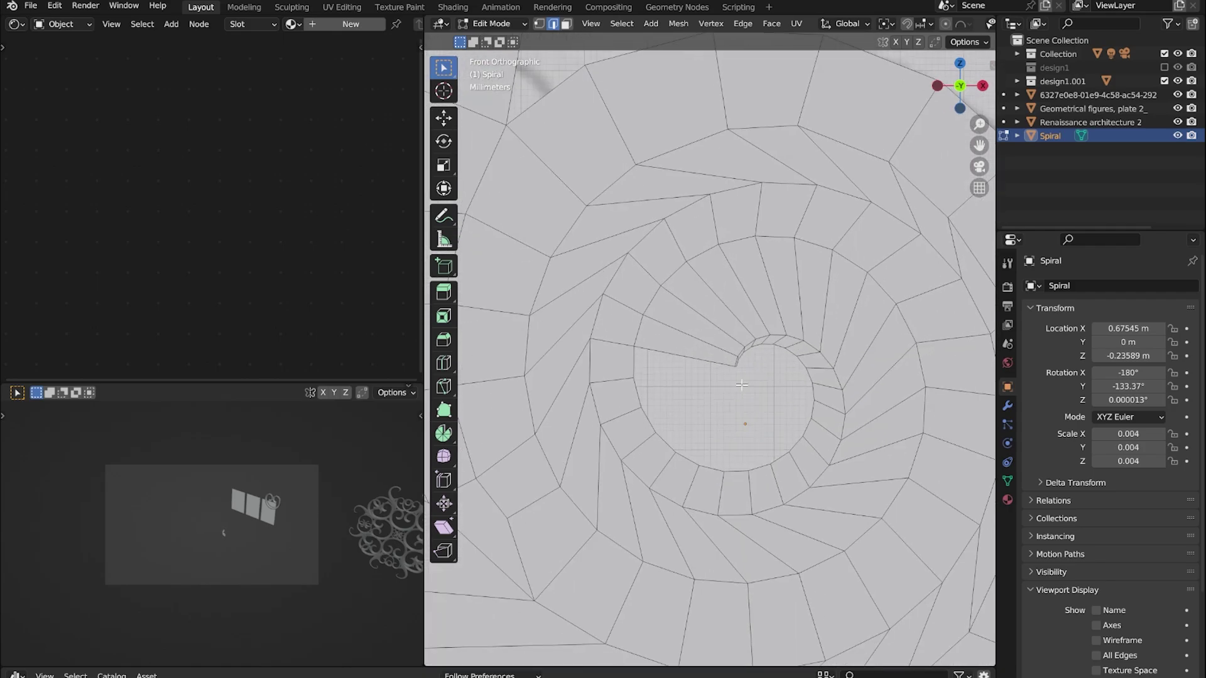
scroll(741, 385, "down", 5)
scroll(748, 367, "up", 5)
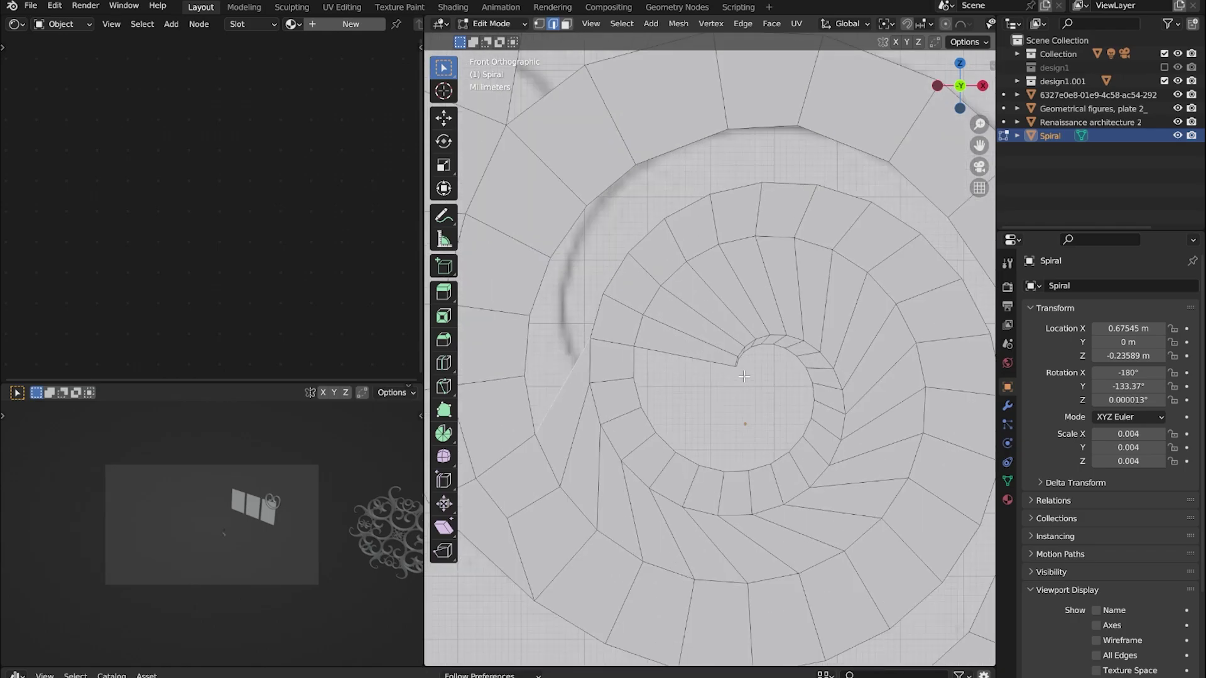
key("ctrl+l")
key("x")
left_click(613, 500)
scroll(791, 384, "up", 2)
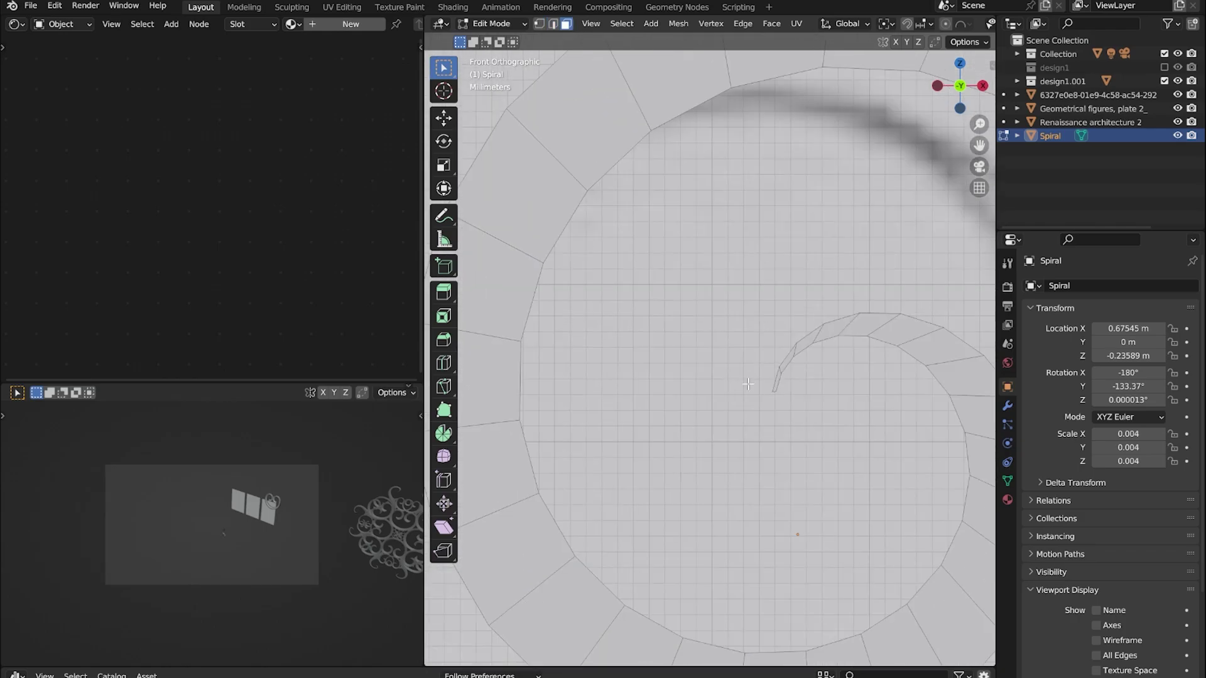
Delete the selected fan of faces from the spiral
key("2")
scroll(699, 550, "down", 2)
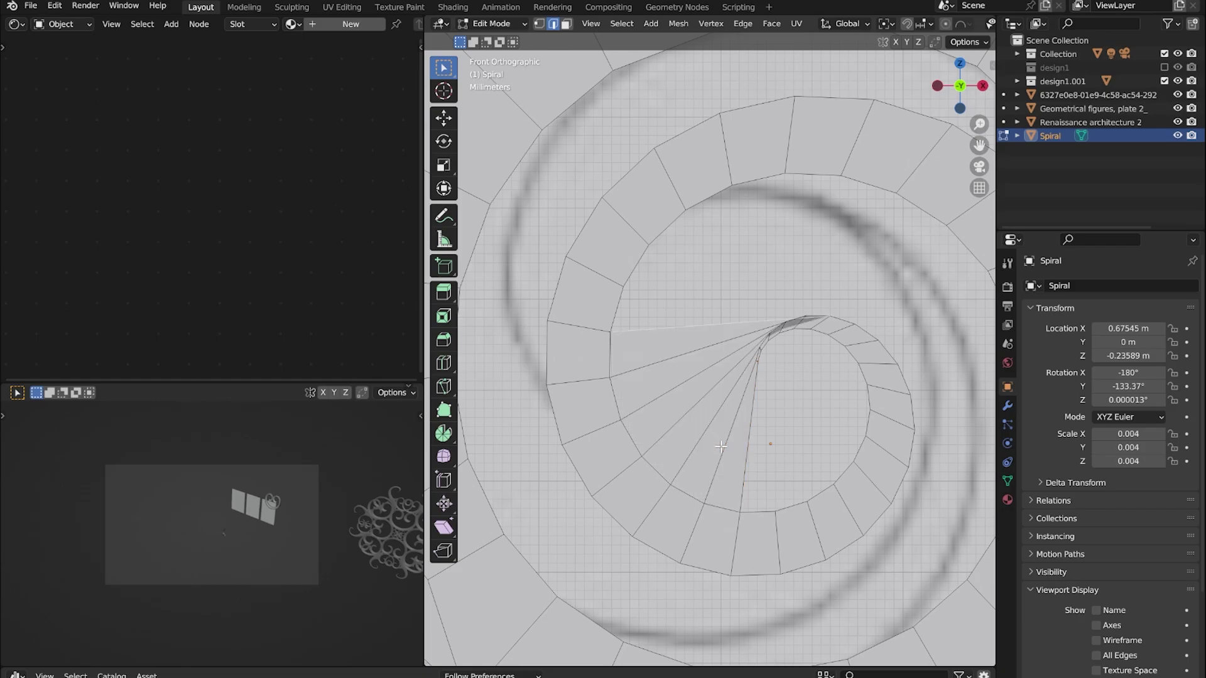
scroll(721, 446, "down", 5)
scroll(734, 433, "up", 1)
scroll(742, 422, "up", 3)
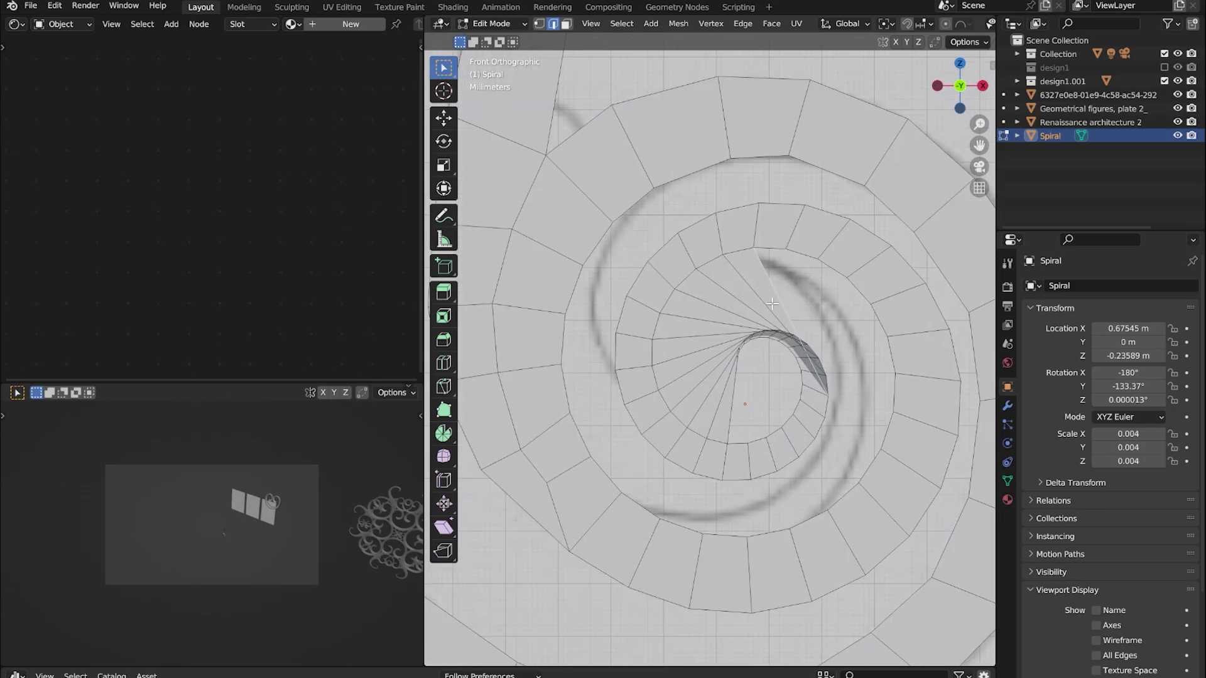
key("Delete")
key("2")
scroll(791, 361, "up", 4)
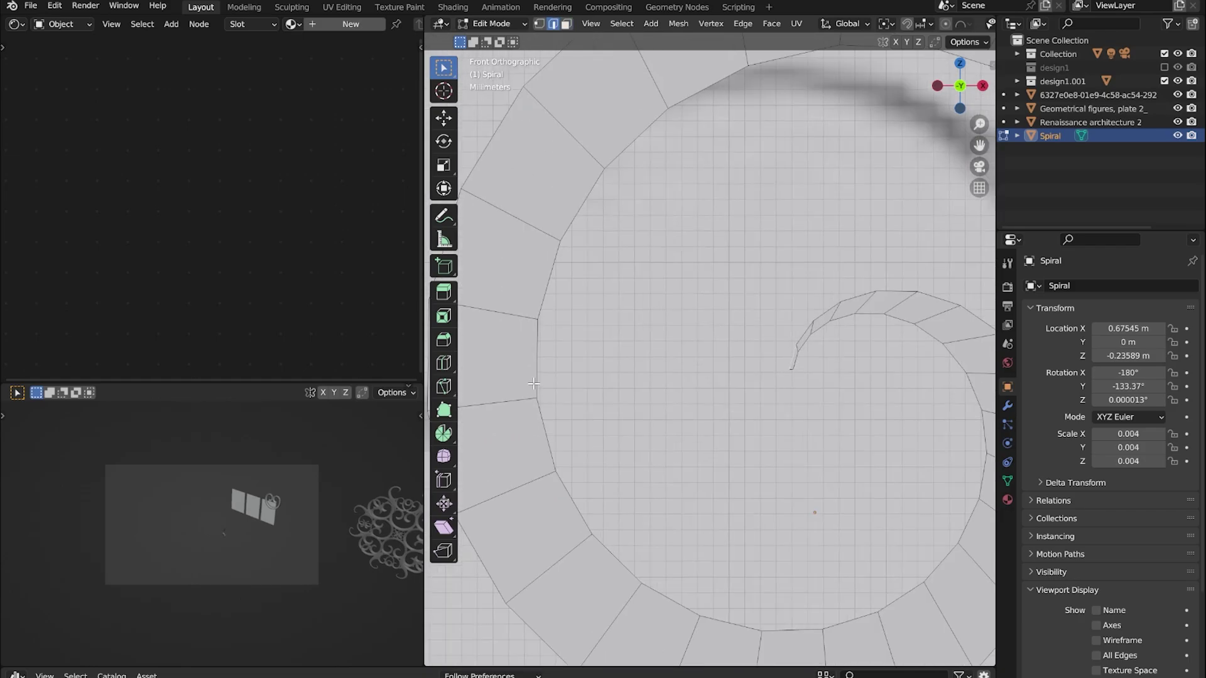
scroll(695, 365, "down", 3)
scroll(703, 367, "down", 4)
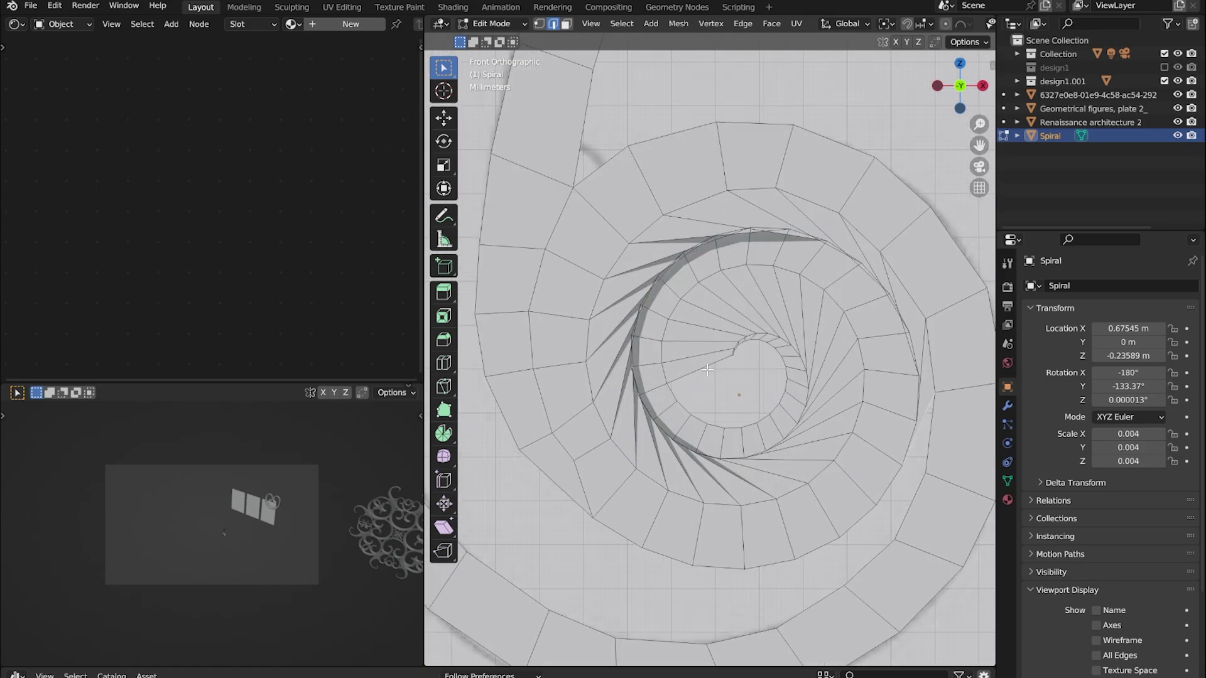
Delete the selected faces at the spiral's centre
middle_click_drag(707, 370, 697, 290, "shift")
scroll(697, 291, "up", 3)
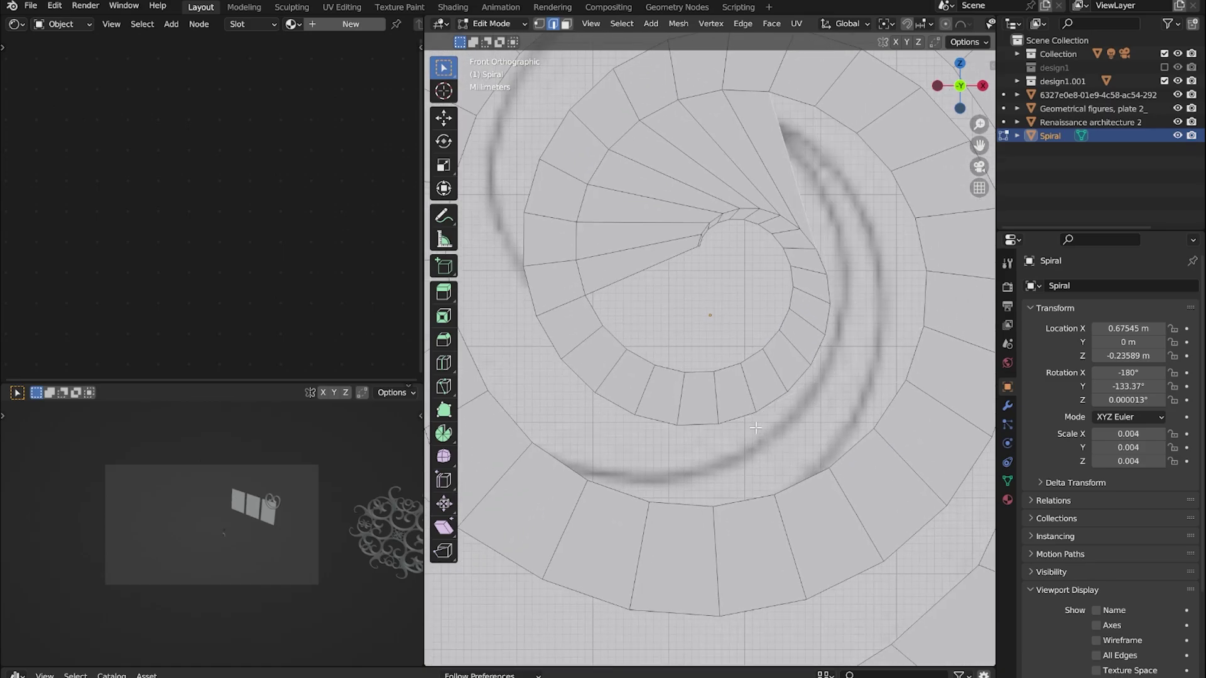
key("Delete")
key("2")
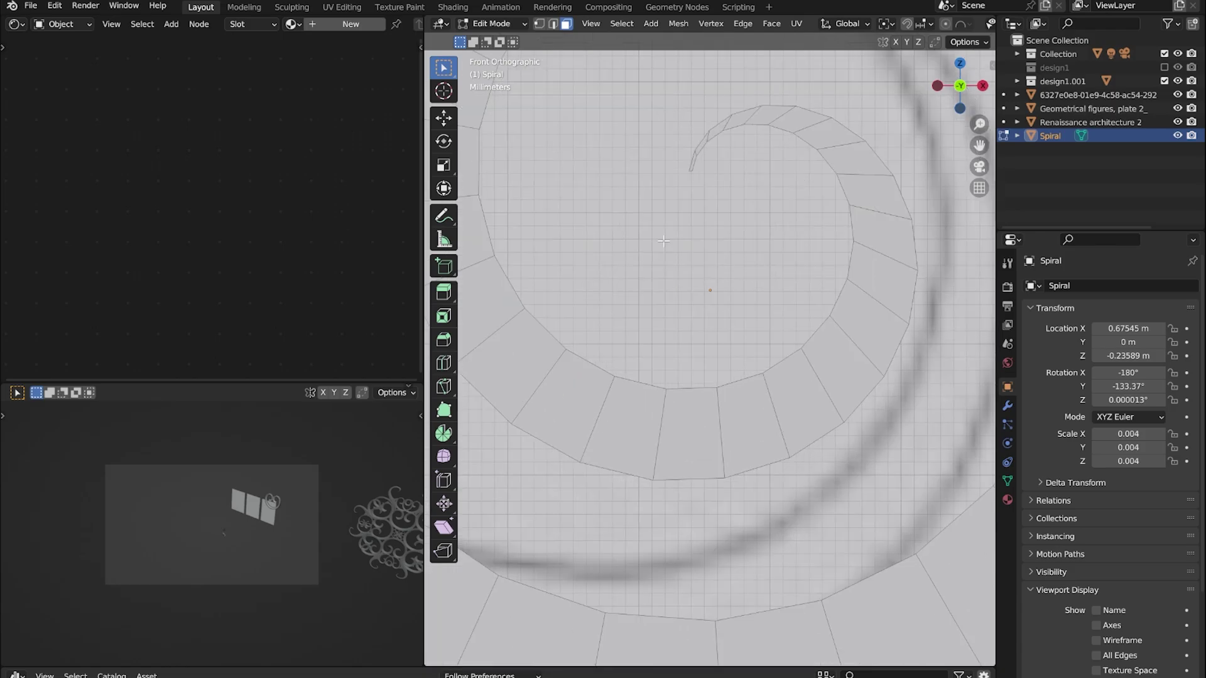
scroll(781, 381, "up", 3)
scroll(609, 349, "down", 3)
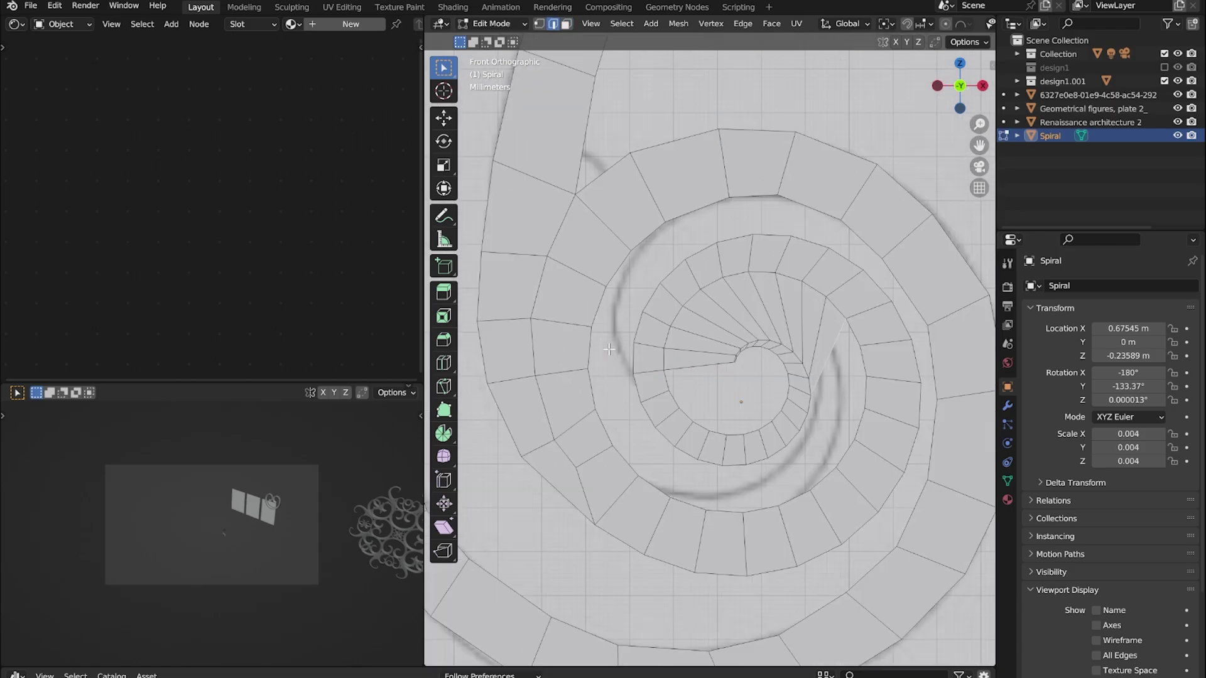
scroll(609, 349, "down", 2)
Remove the tail strip's top faces and move its new end edge onto the drawing's stem lines
middle_click_drag(609, 349, 753, 440, "shift")
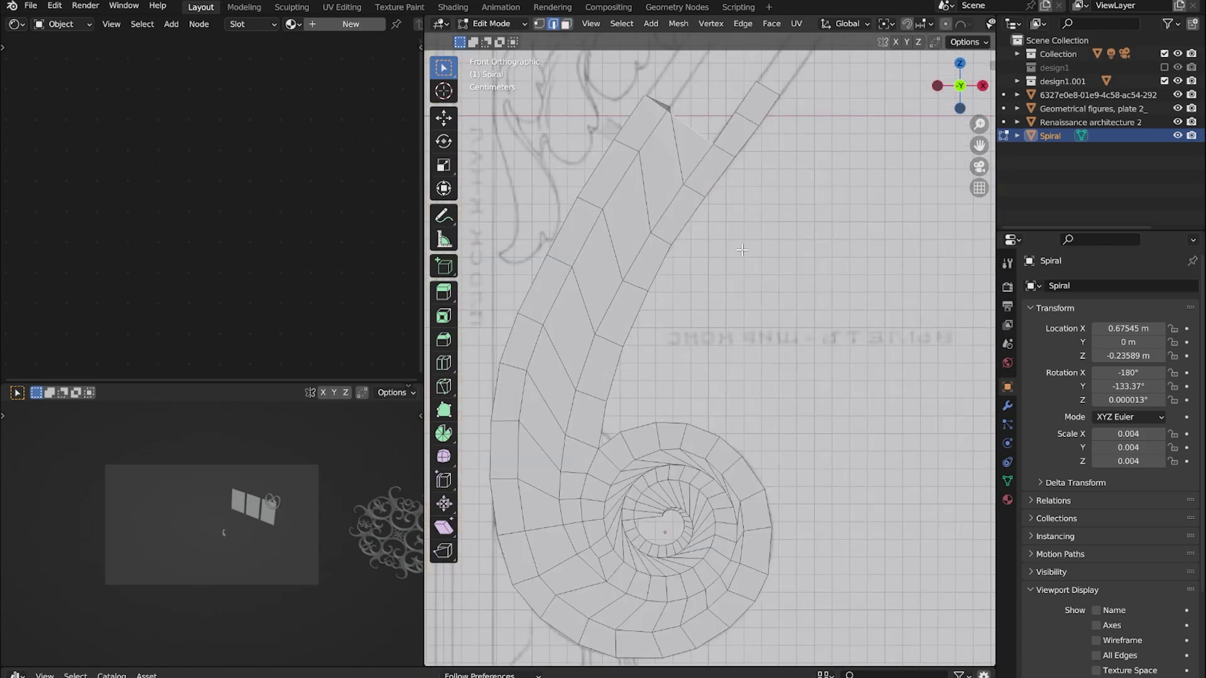
scroll(753, 297, "up", 4)
middle_click_drag(729, 303, 770, 243, "shift")
scroll(770, 243, "up", 2)
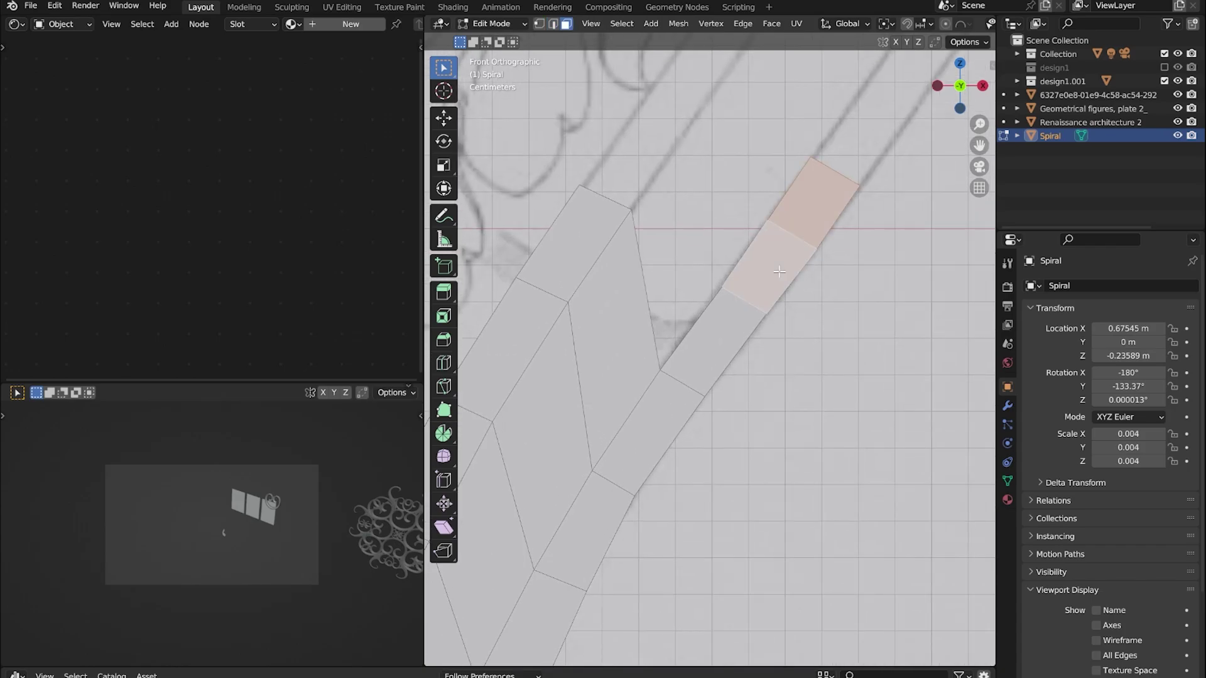
key("Delete")
left_click_drag(684, 388, 753, 288)
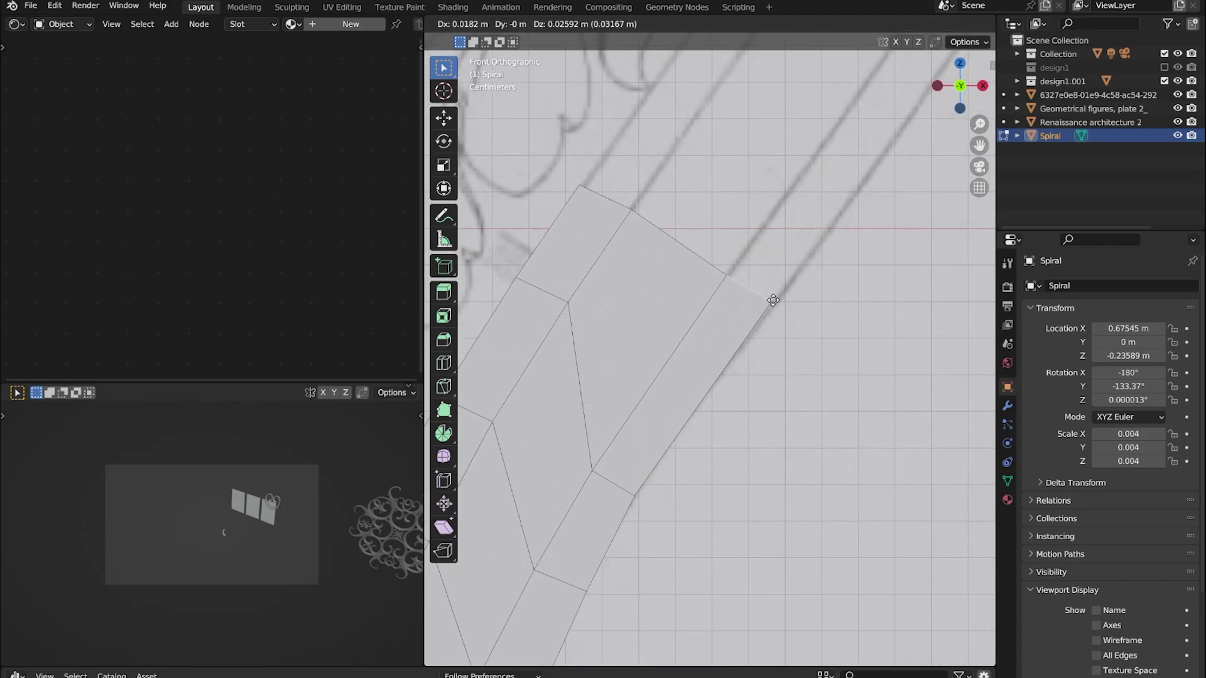
scroll(741, 310, "down", 6)
scroll(741, 311, "up", 6)
scroll(695, 331, "down", 3)
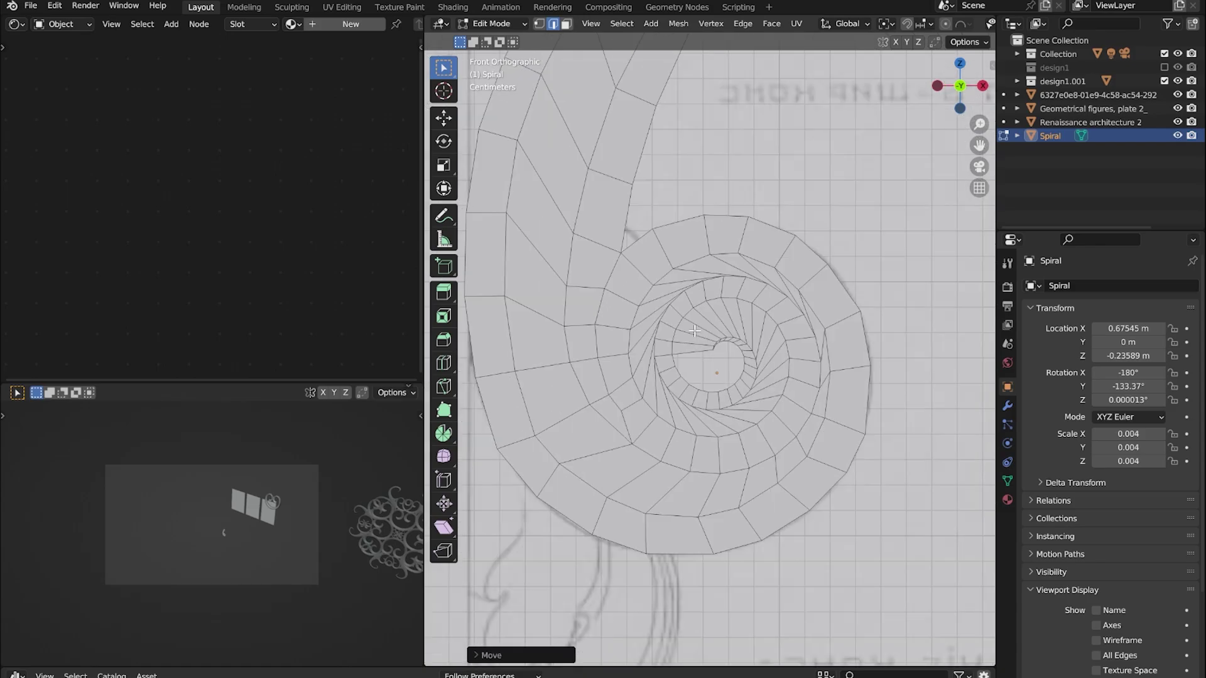
scroll(687, 361, "up", 2)
scroll(677, 409, "up", 3)
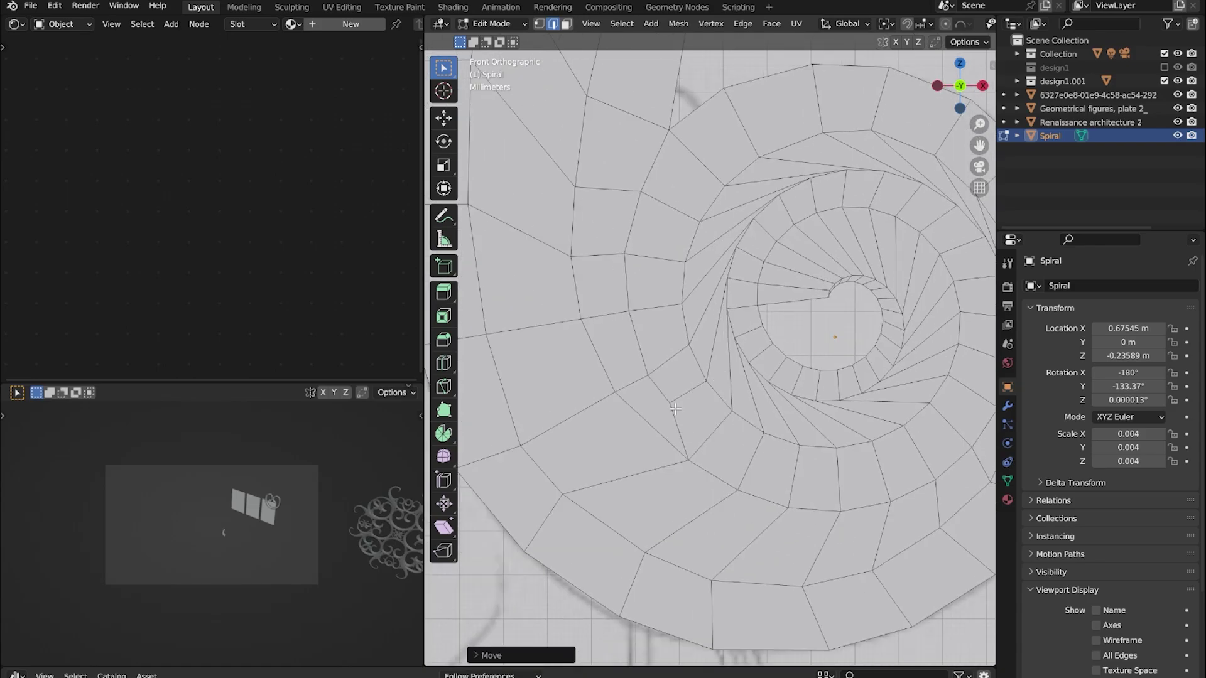
scroll(696, 353, "down", 6)
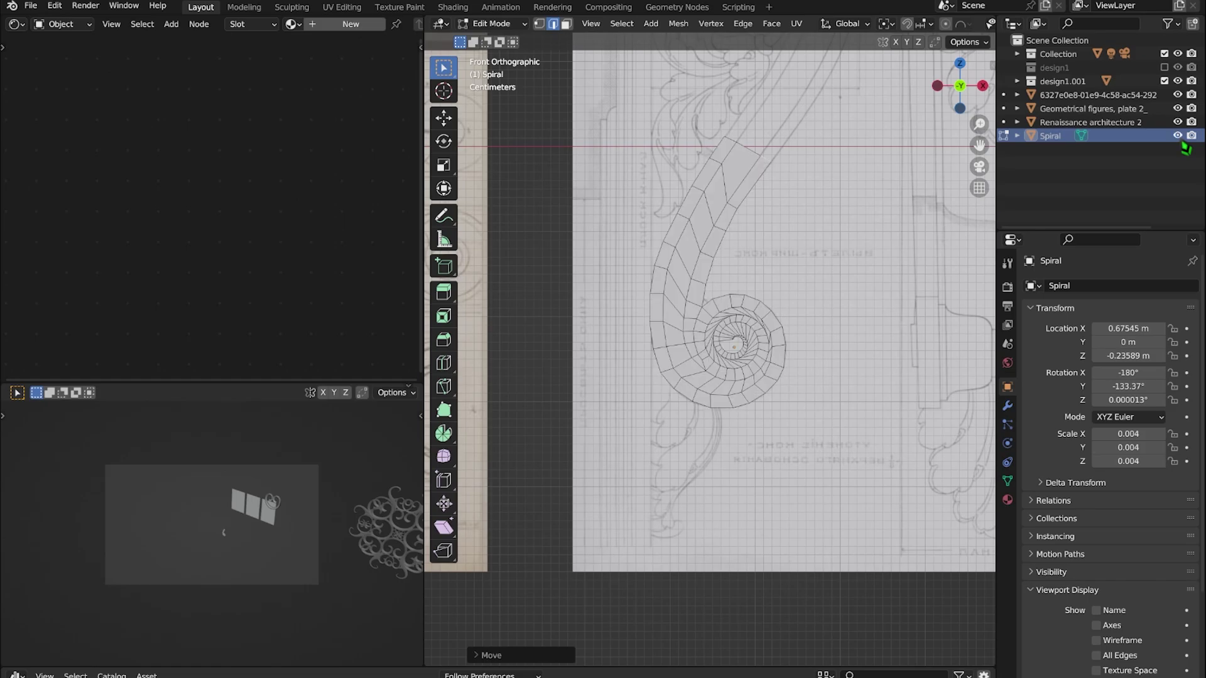
scroll(712, 300, "up", 6)
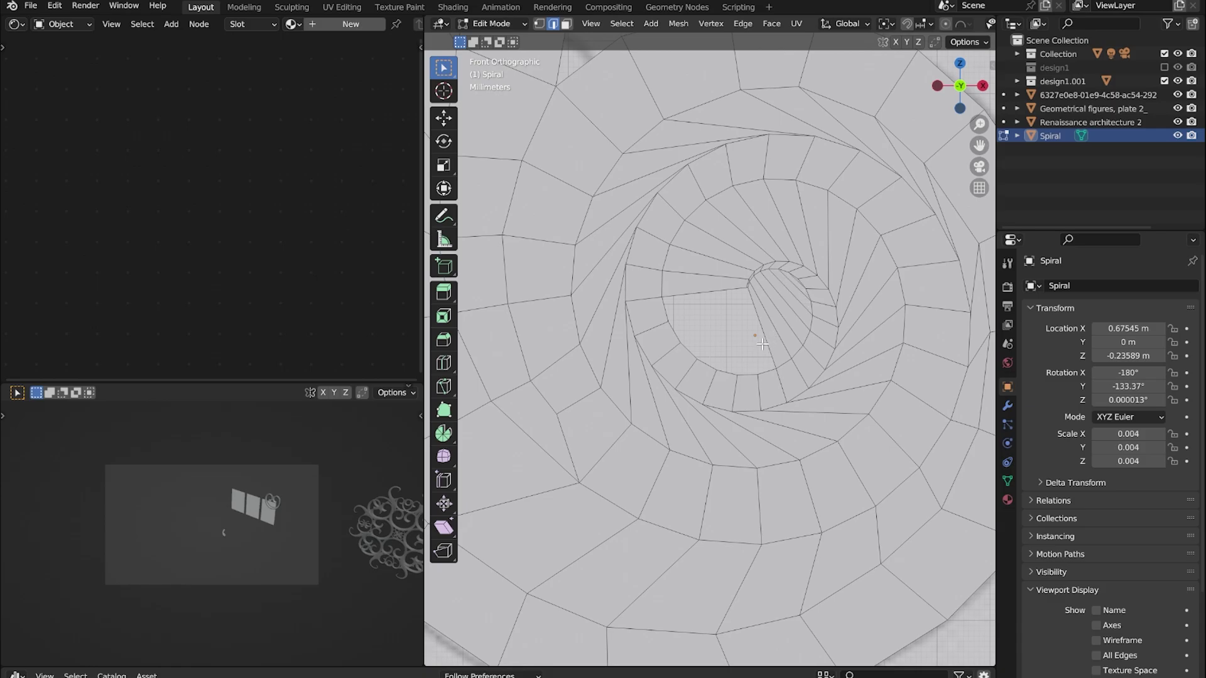
Remove the large centre face, resize the rim geometry and pull the wedge vertex back toward the rim
middle_click_drag(752, 356, 756, 305)
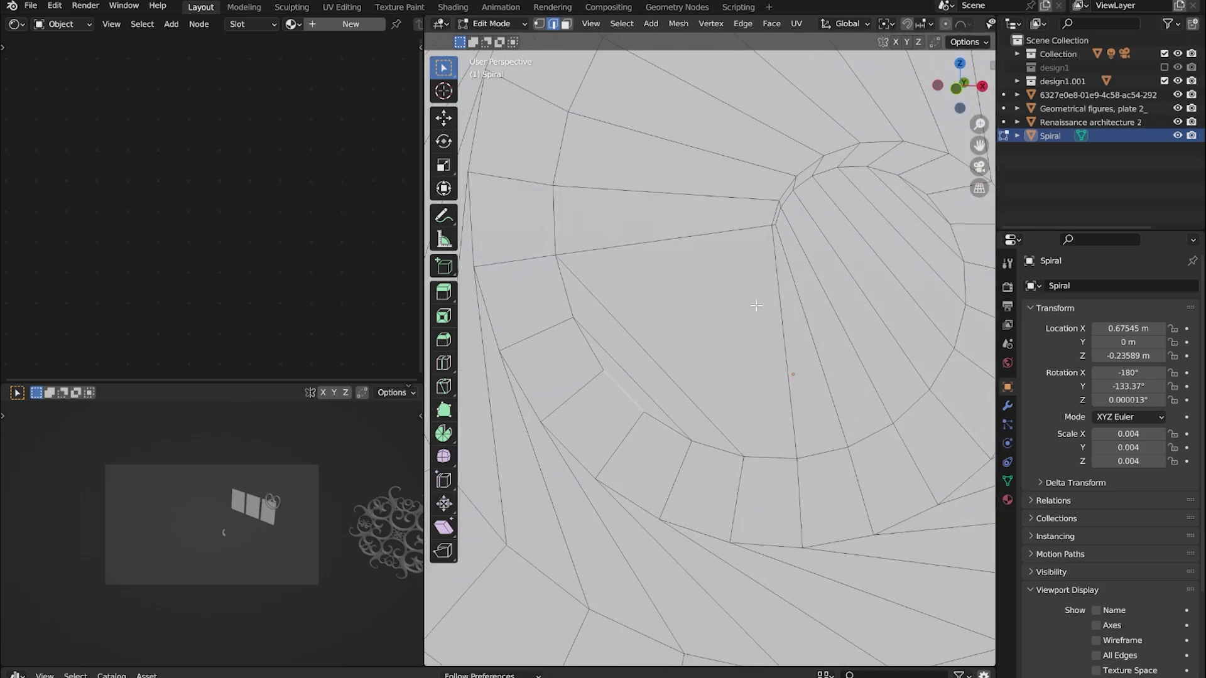
key("ctrl+z")
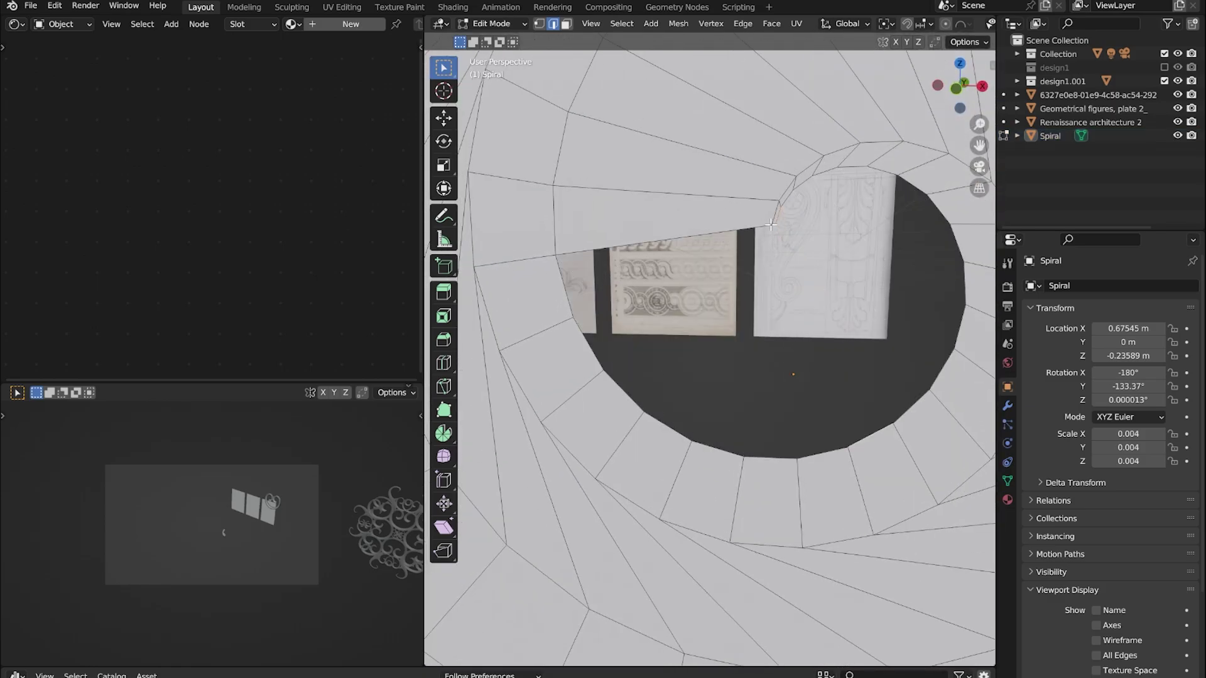
key("s")
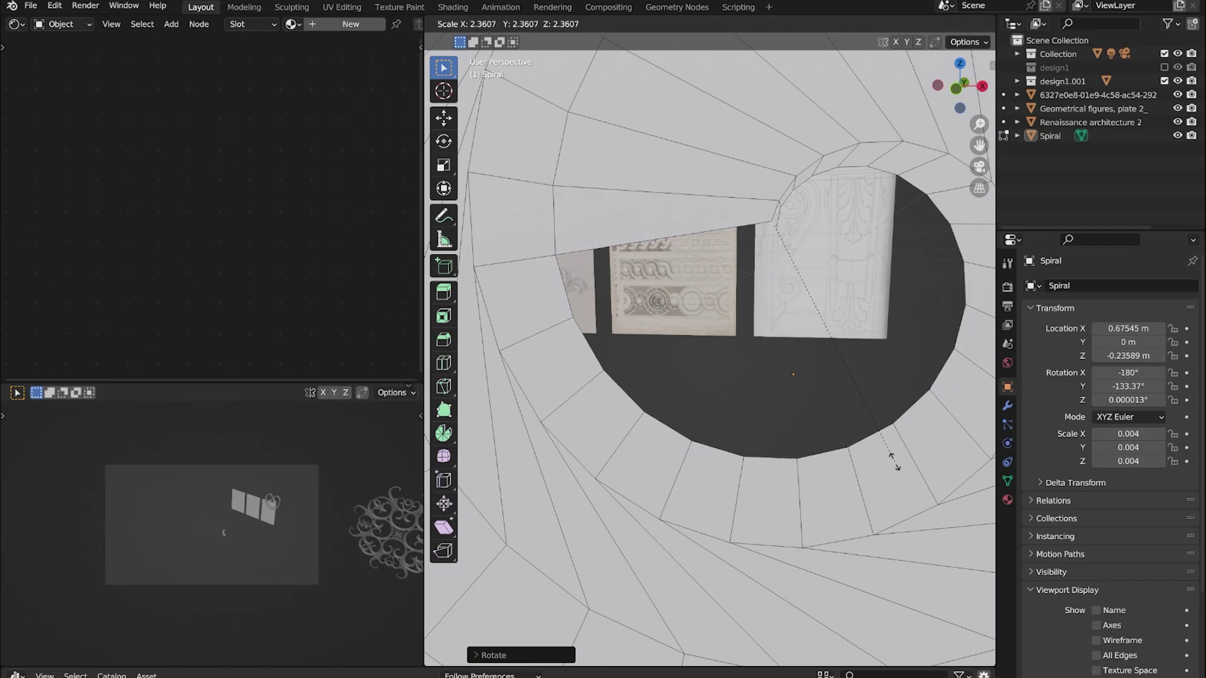
left_click(895, 461)
key("Tab")
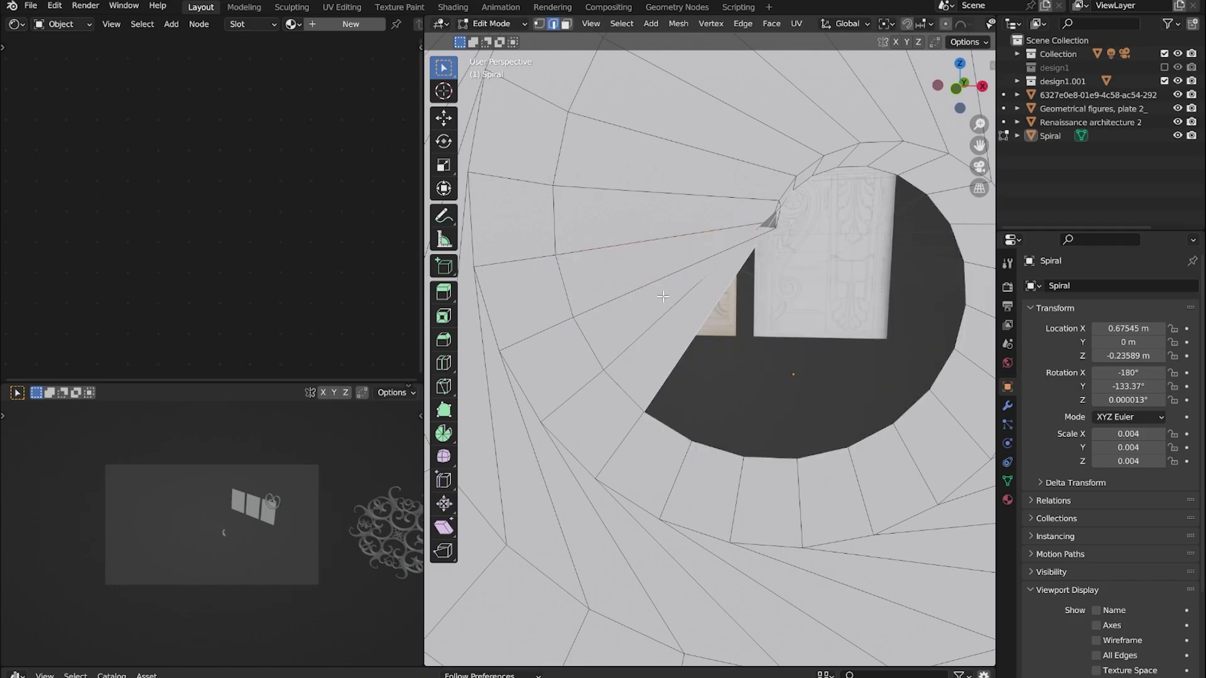
left_click_drag(662, 296, 786, 203)
key("KP_1")
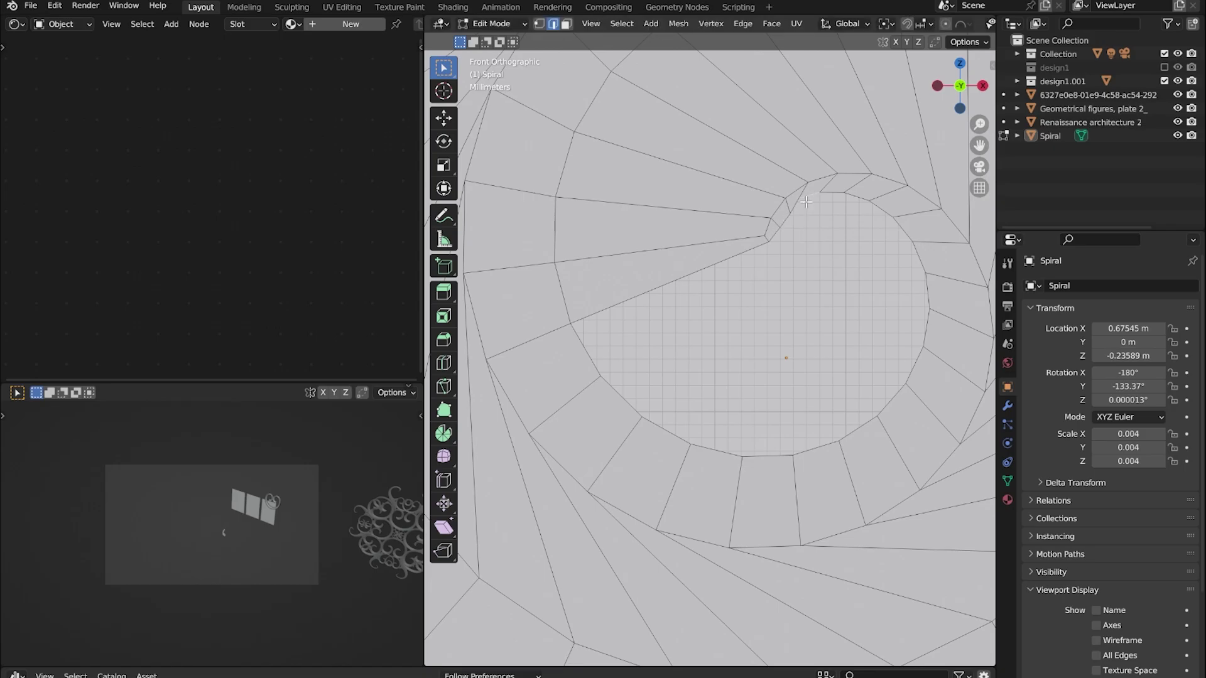
mouse_move(811, 244)
left_mouse_down()
mouse_move(857, 197)
mouse_move(883, 213)
left_mouse_up()
In vertex mode, reposition the inner rim vertices around the top of the hole
key("1")
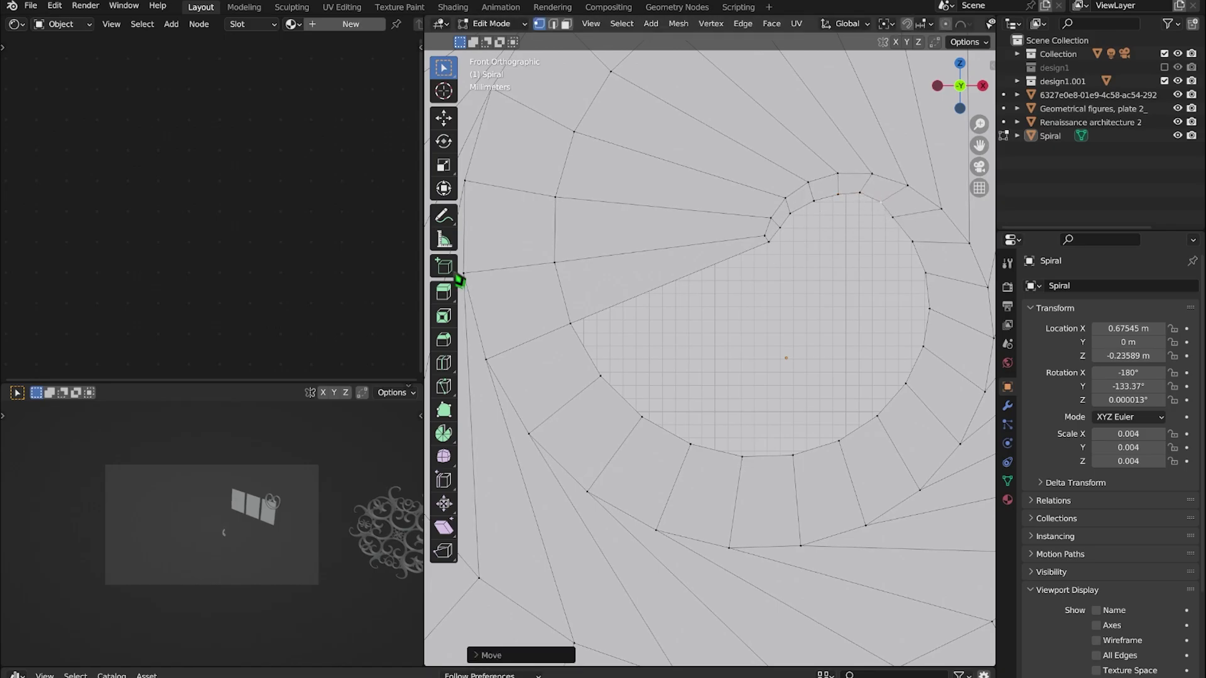
left_click_drag(781, 235, 785, 242)
left_click_drag(816, 203, 881, 209)
left_click_drag(798, 218, 793, 232)
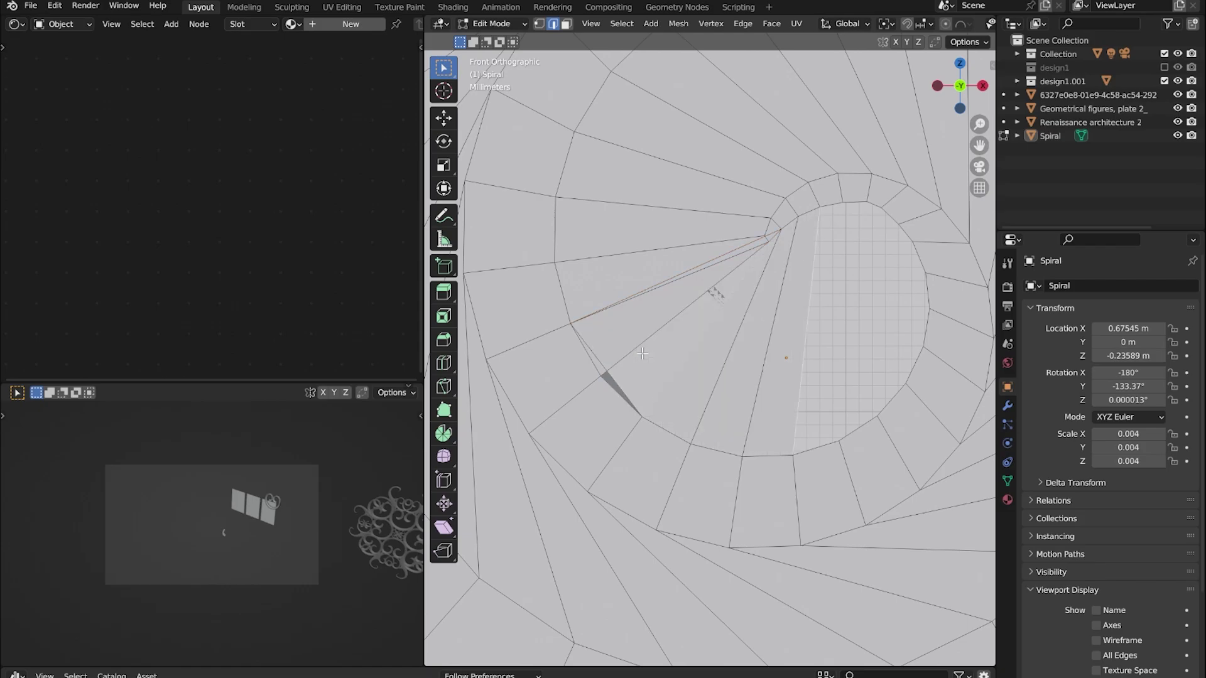
scroll(914, 341, "down", 2)
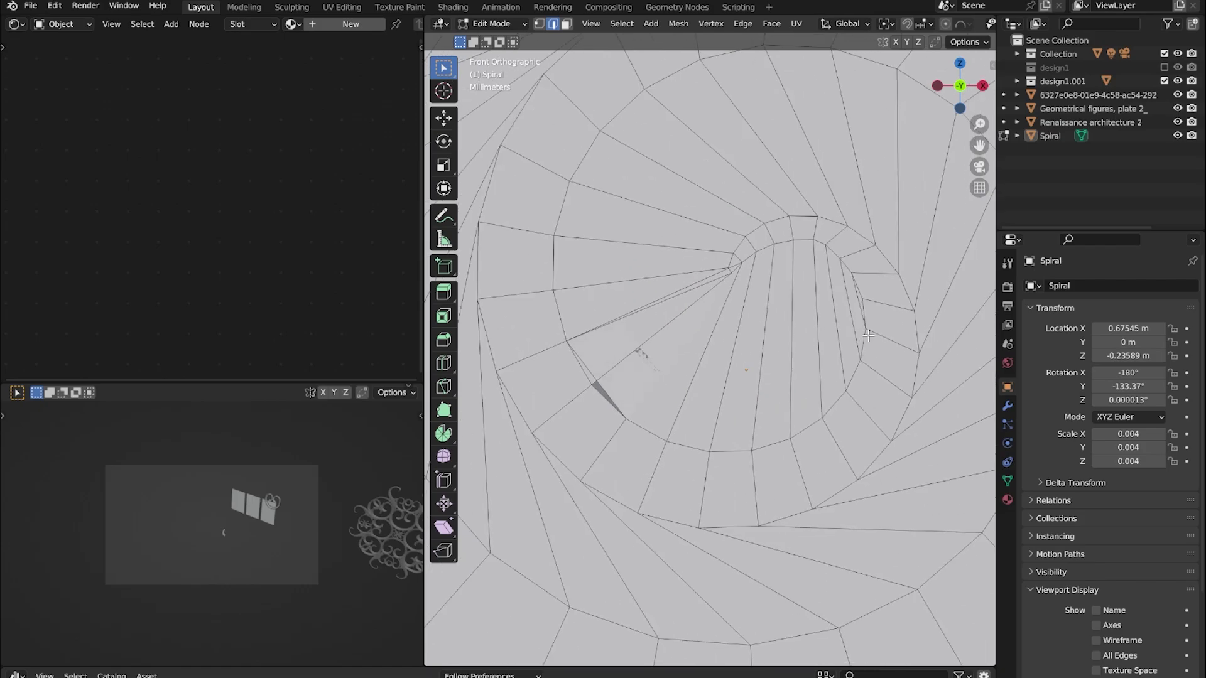
scroll(657, 309, "up", 2)
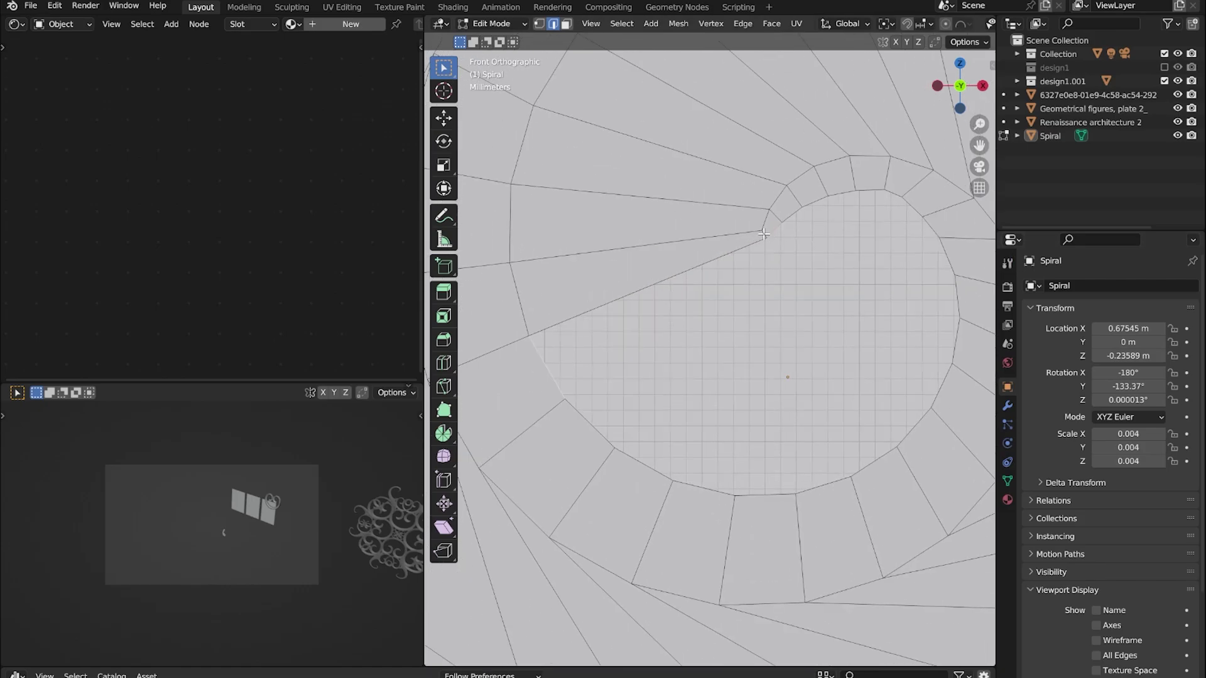
left_click_drag(767, 238, 727, 230)
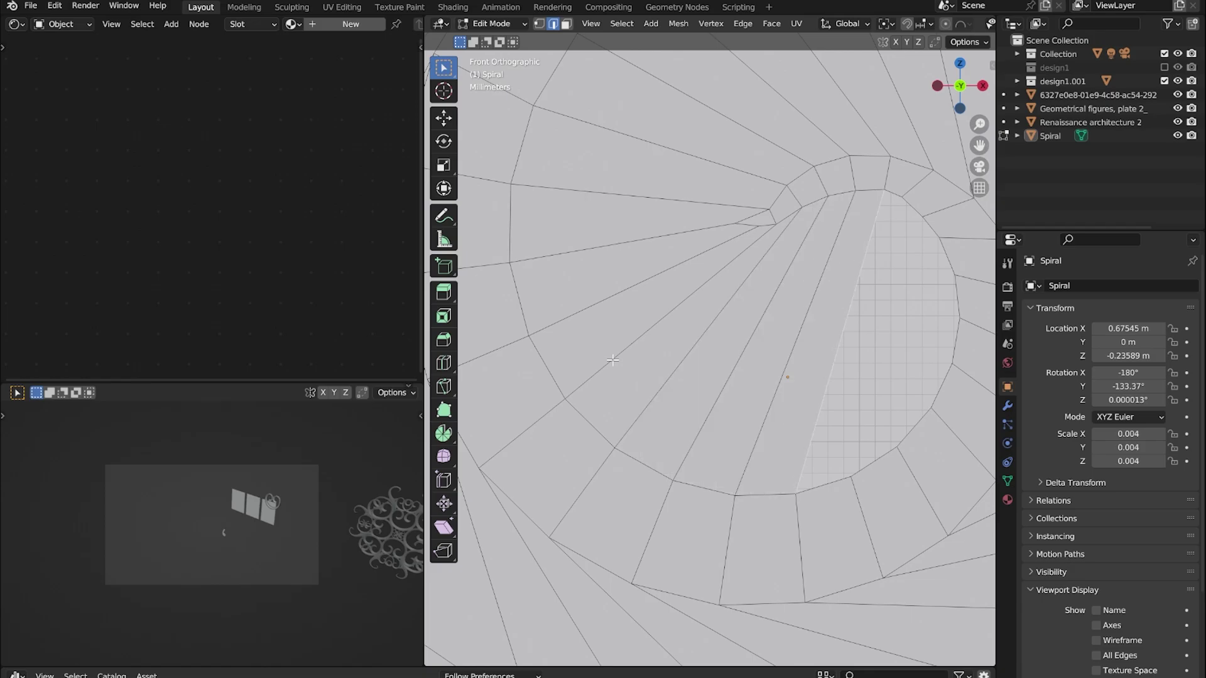
middle_click_drag(938, 343, 548, 347, "shift")
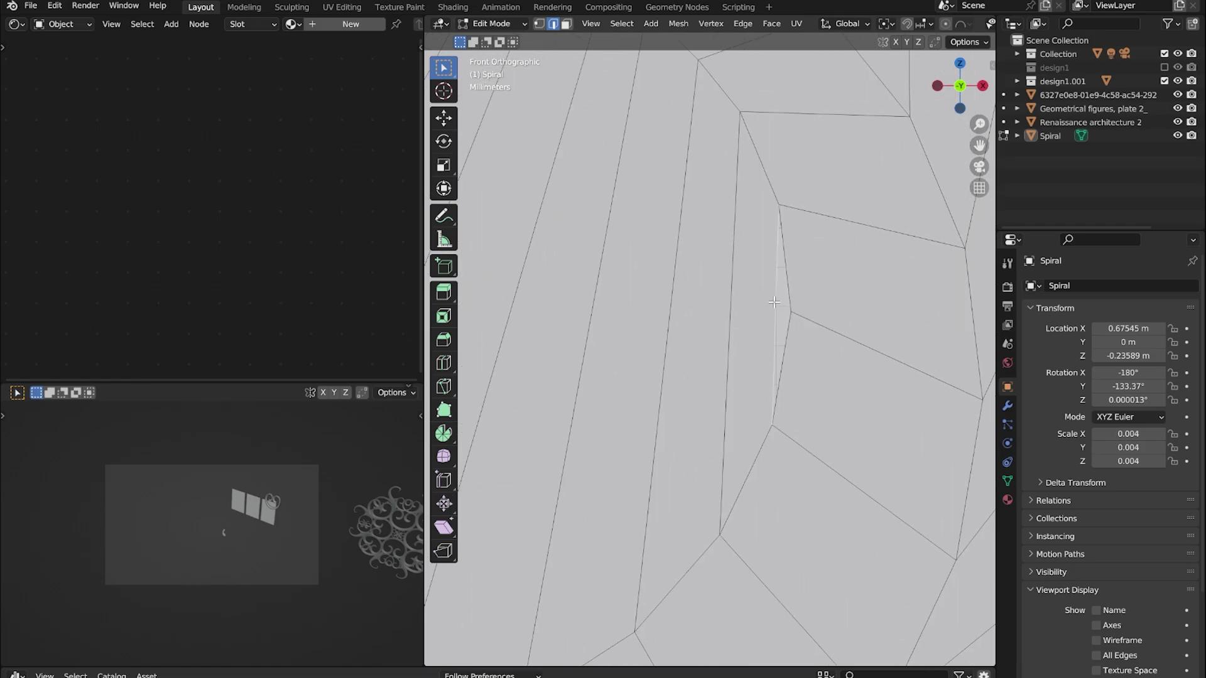
scroll(548, 347, "up", 3)
scroll(549, 346, "up", 2)
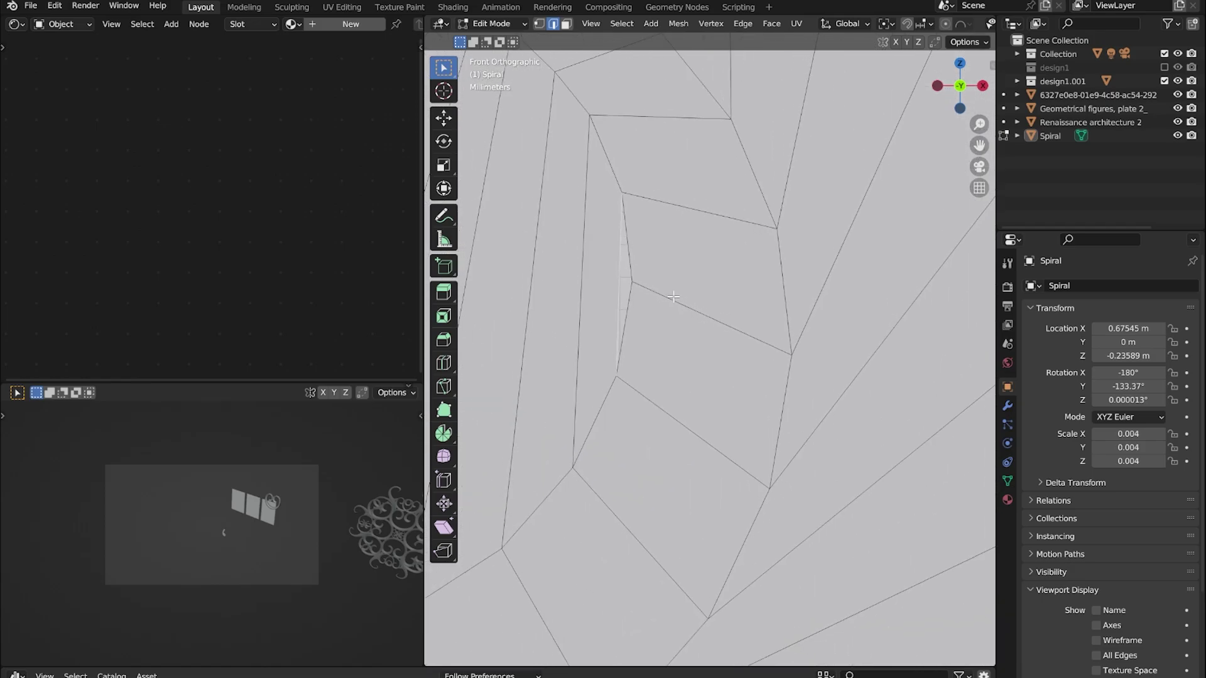
Add a loop cut across the spiral strip near the centre
left_click(443, 362)
left_click(647, 324)
scroll(646, 324, "down", 6)
scroll(694, 370, "up", 2)
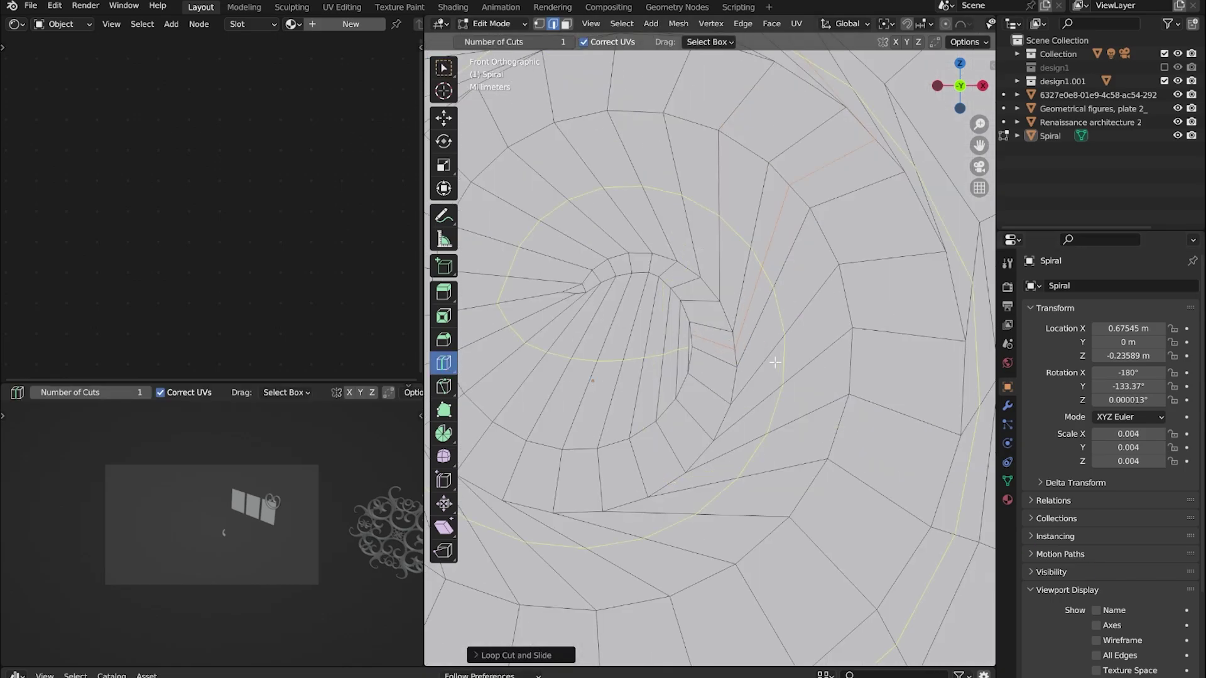
scroll(694, 371, "up", 1)
scroll(694, 370, "up", 4)
scroll(684, 352, "up", 1)
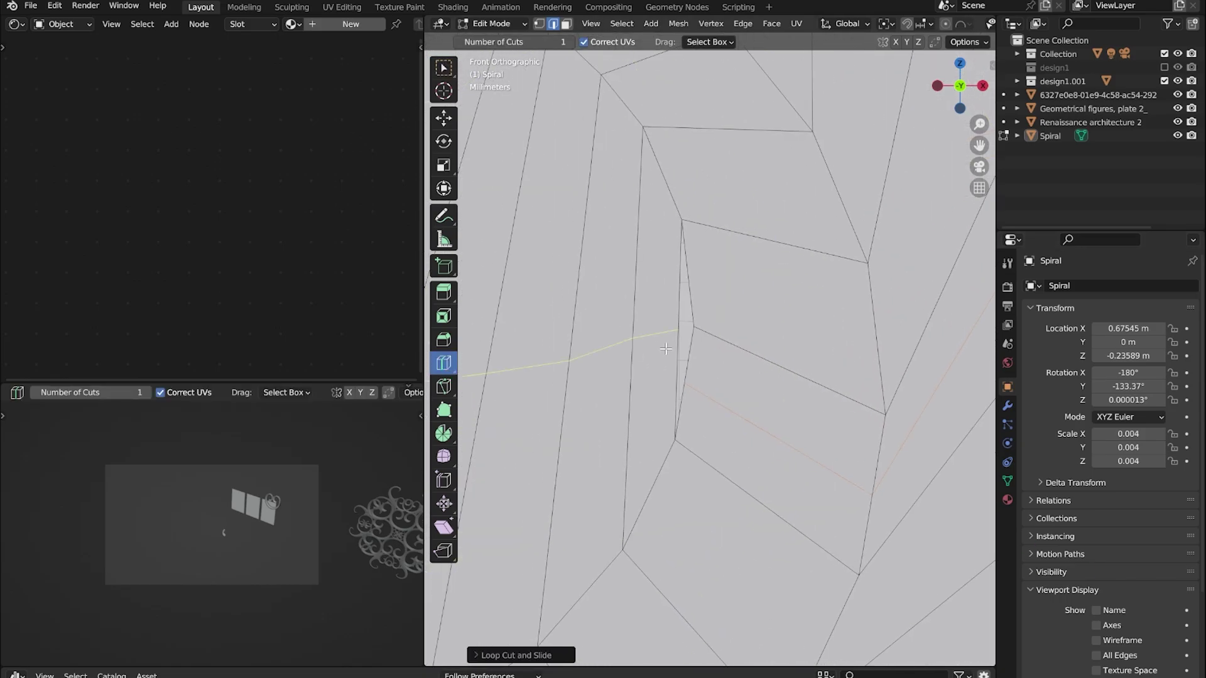
key("w")
scroll(678, 345, "down", 2)
scroll(690, 345, "down", 3)
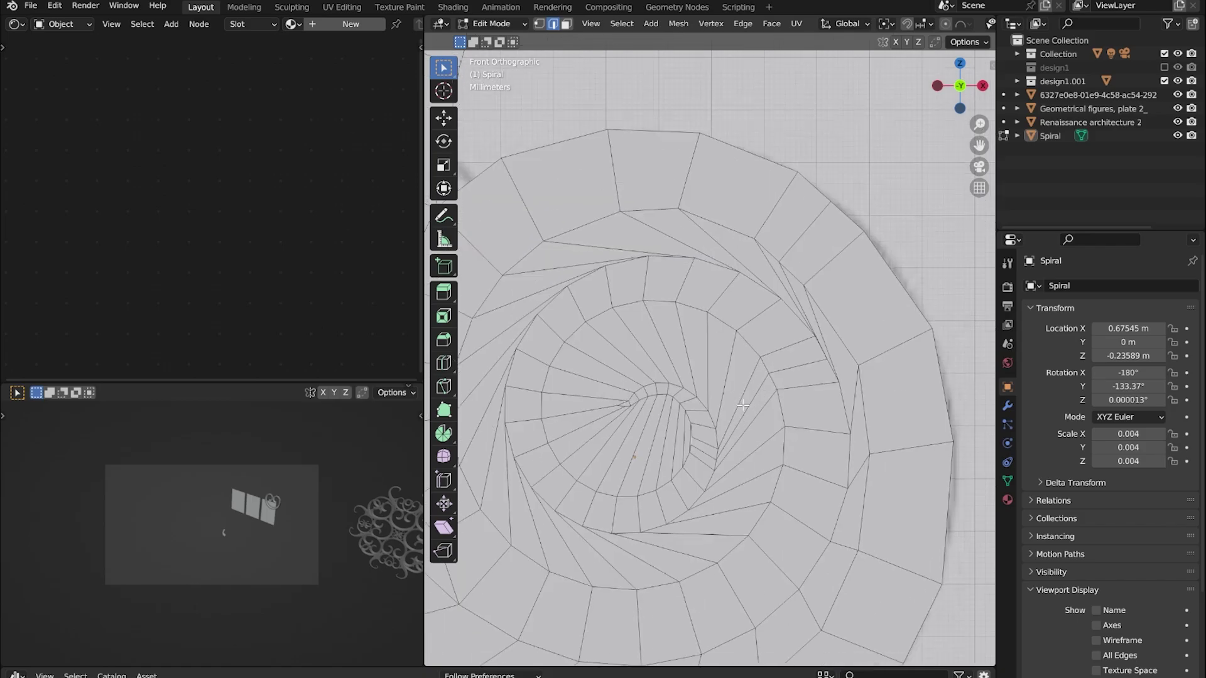
scroll(778, 350, "down", 1)
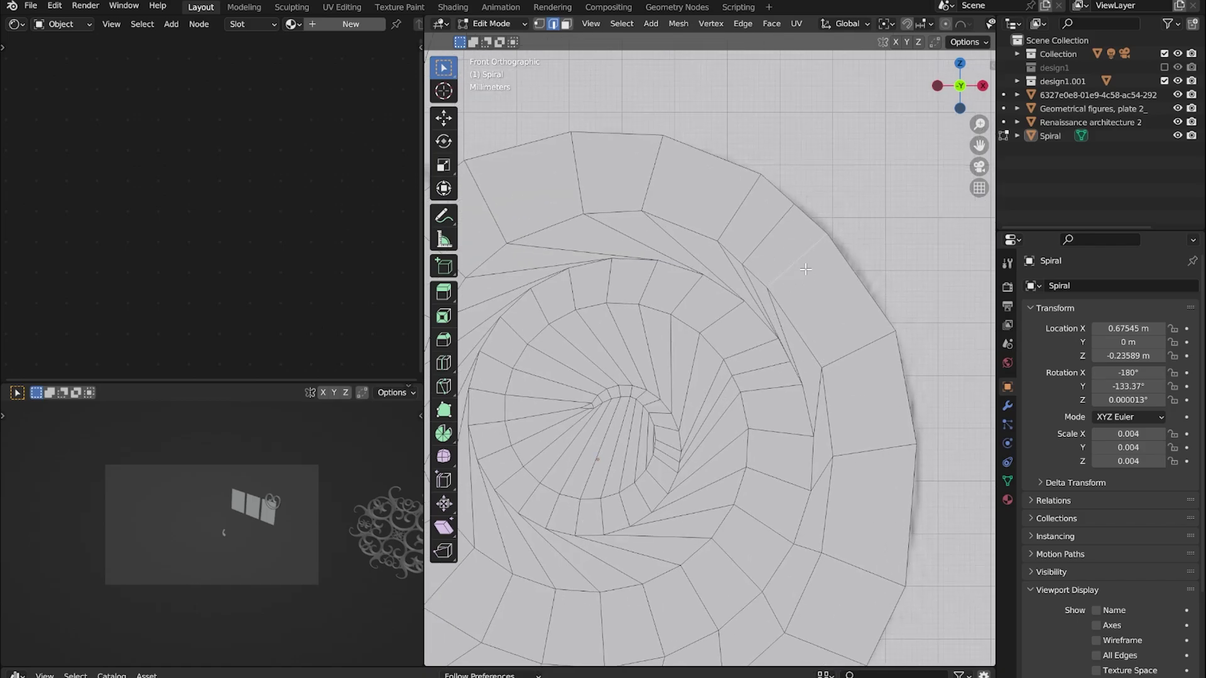
Edge-slide the new loop along the strip into position
key("shift+s")
key("Escape")
key("ctrl+e")
left_click(760, 429)
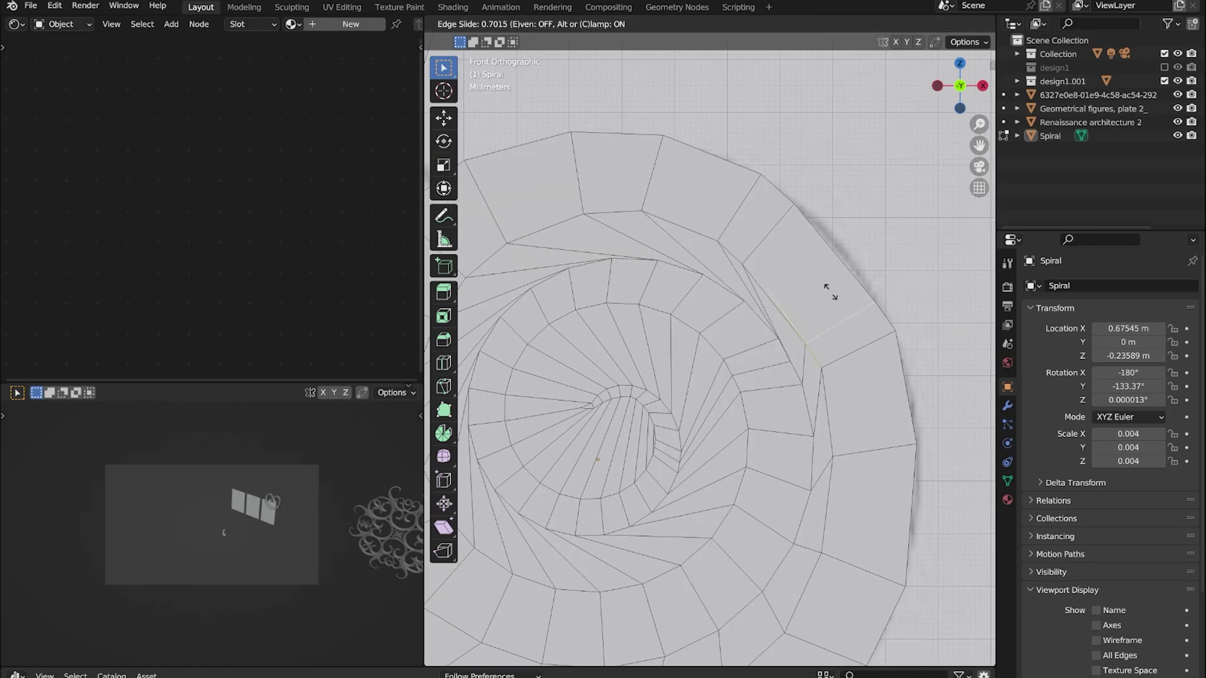
left_click(766, 232)
key("g")
key("g")
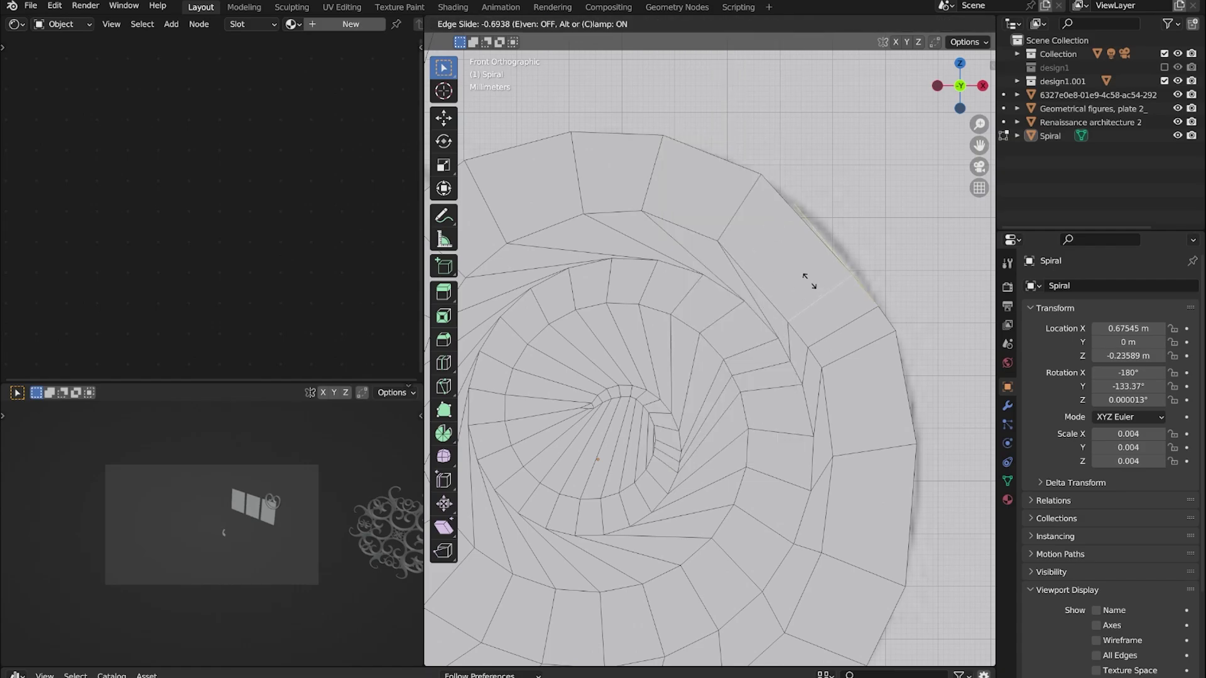
key("Escape")
key("ctrl+e")
left_click(739, 214)
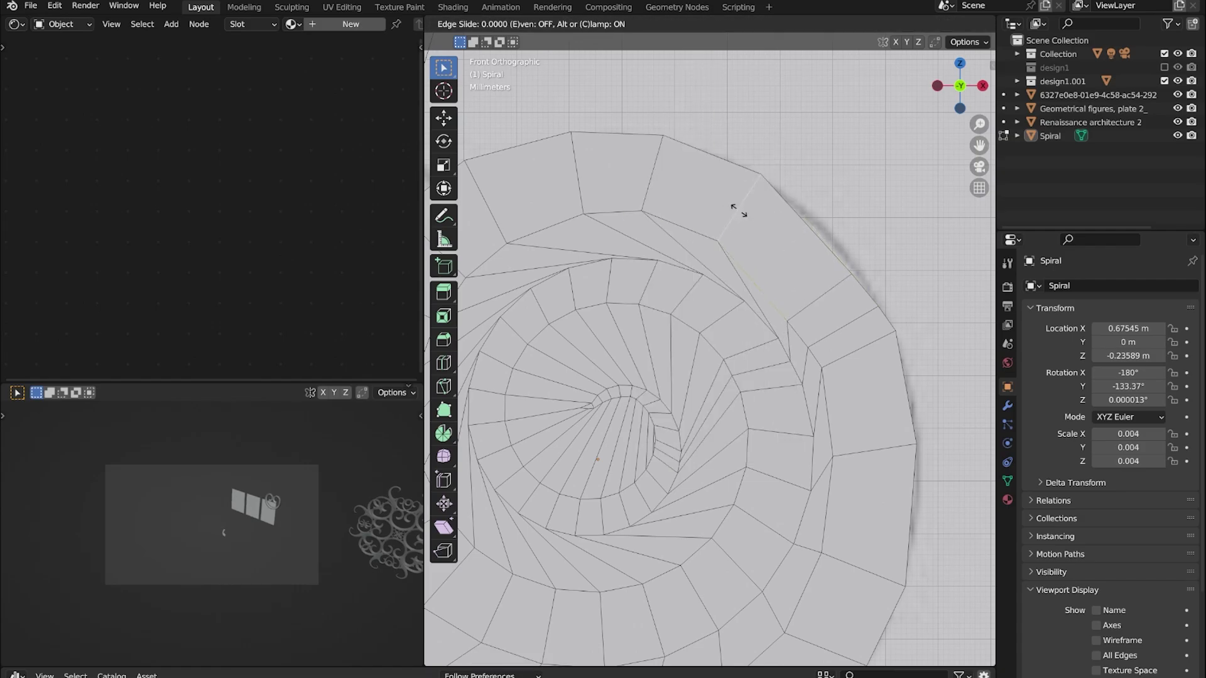
left_click(783, 215)
Rotate the new edge and move it into place along the coil
key("r")
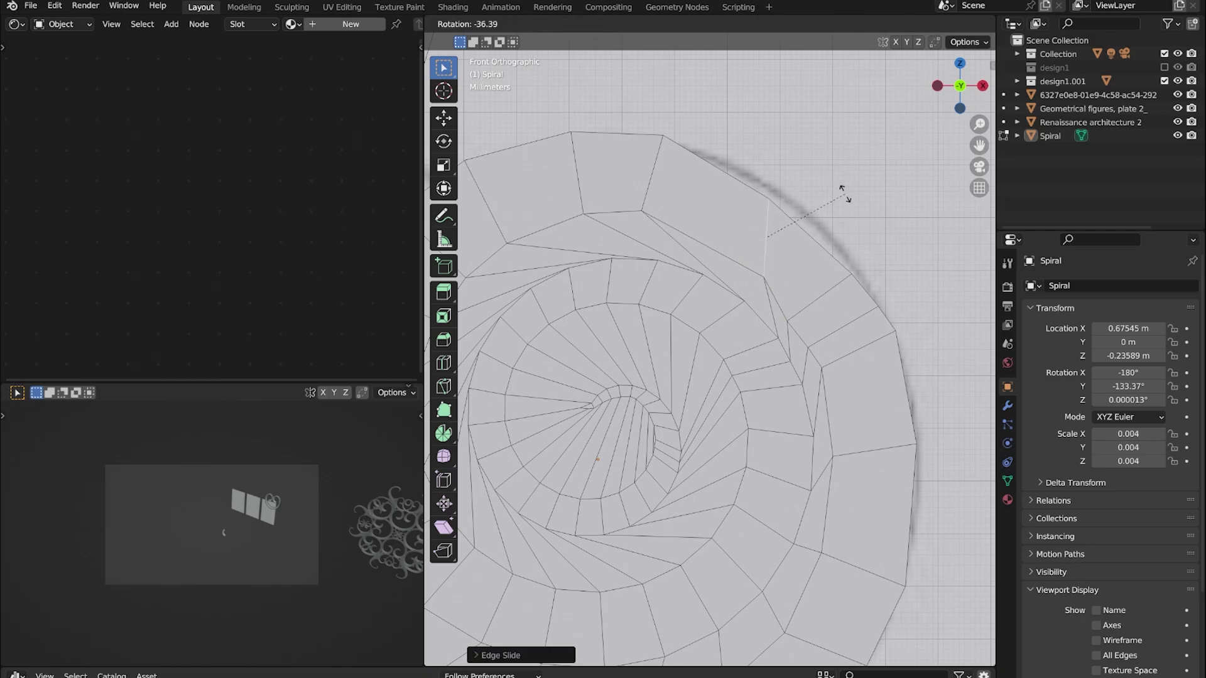
left_click(853, 198)
key("g")
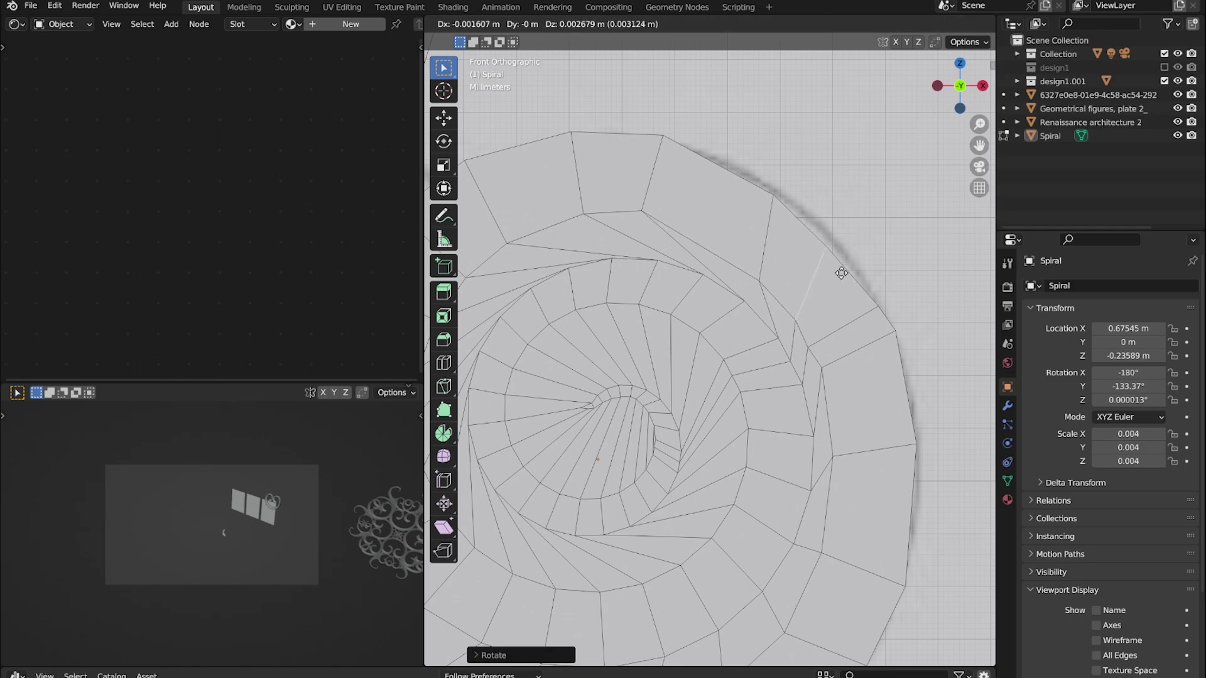
left_click(839, 267)
scroll(606, 207, "up", 2)
scroll(606, 207, "up", 2)
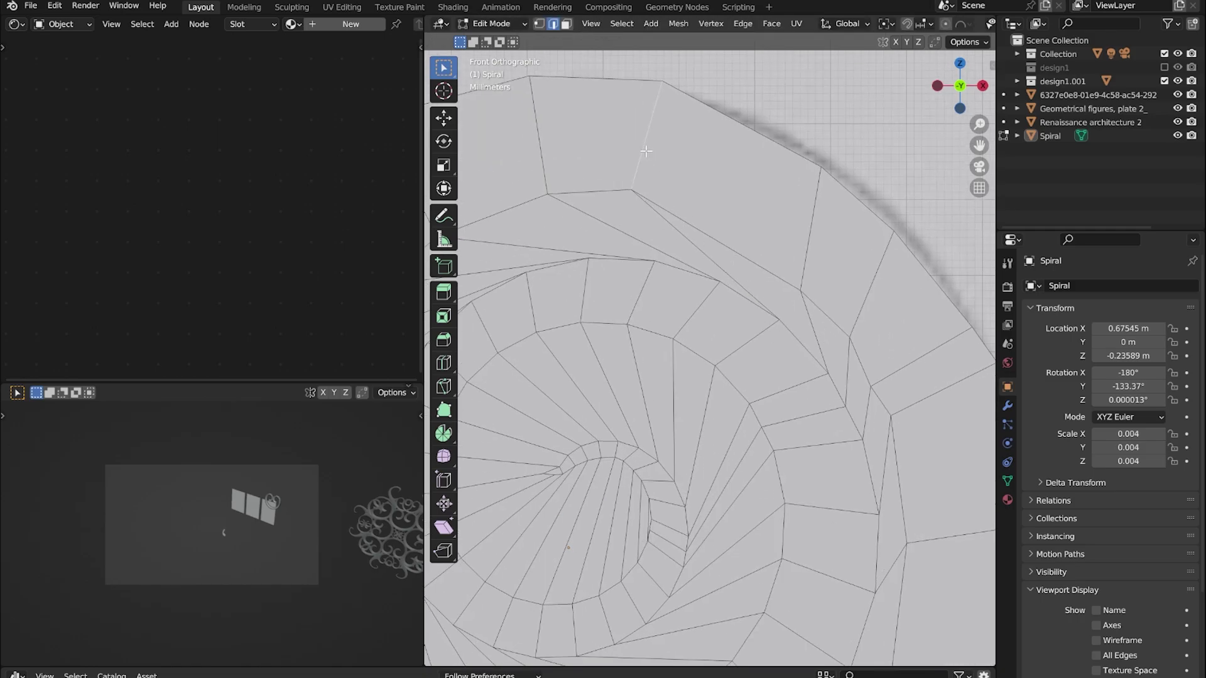
Slide another edge loop into place, move its vertices, then zoom out in vertex mode
key("ctrl+e")
left_click(604, 200)
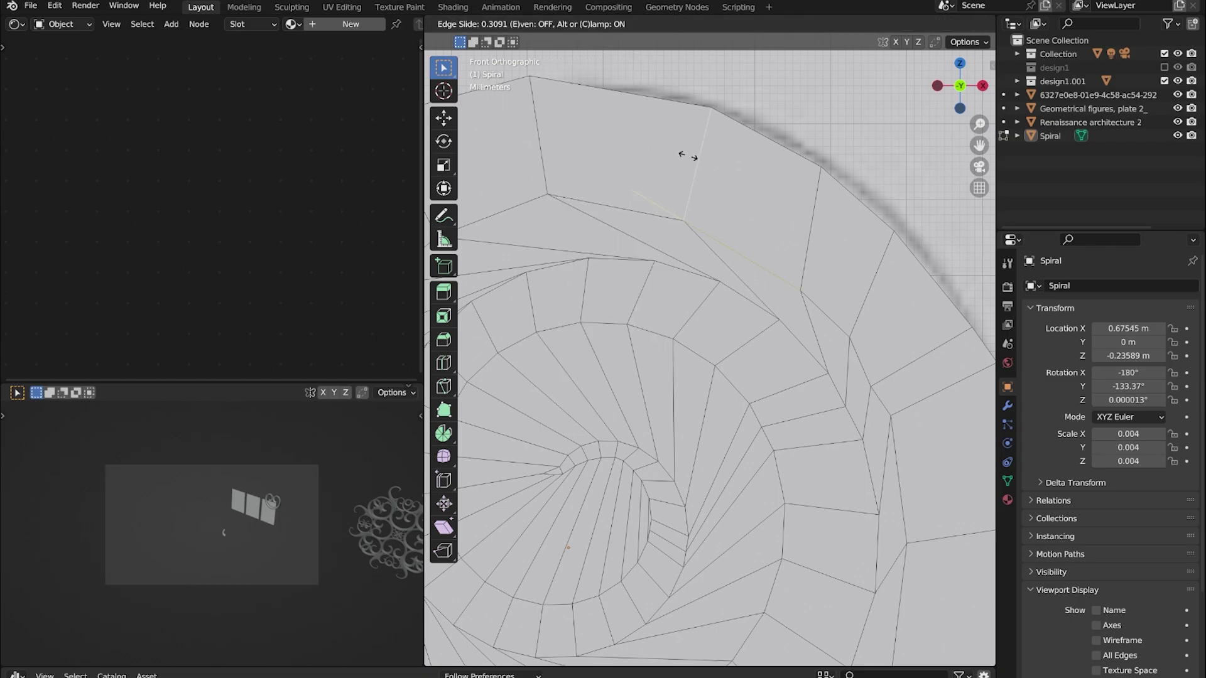
left_click(683, 153)
key("g")
left_click(718, 261)
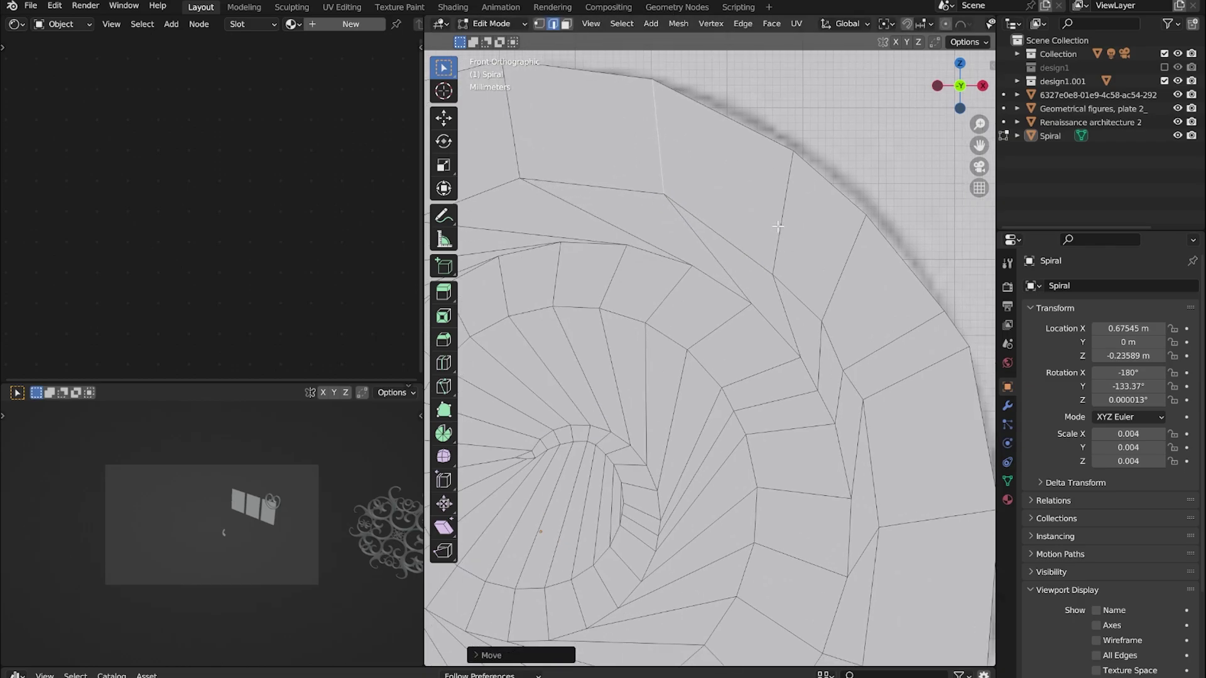
scroll(717, 261, "up", 2)
key("1")
scroll(740, 334, "down", 3)
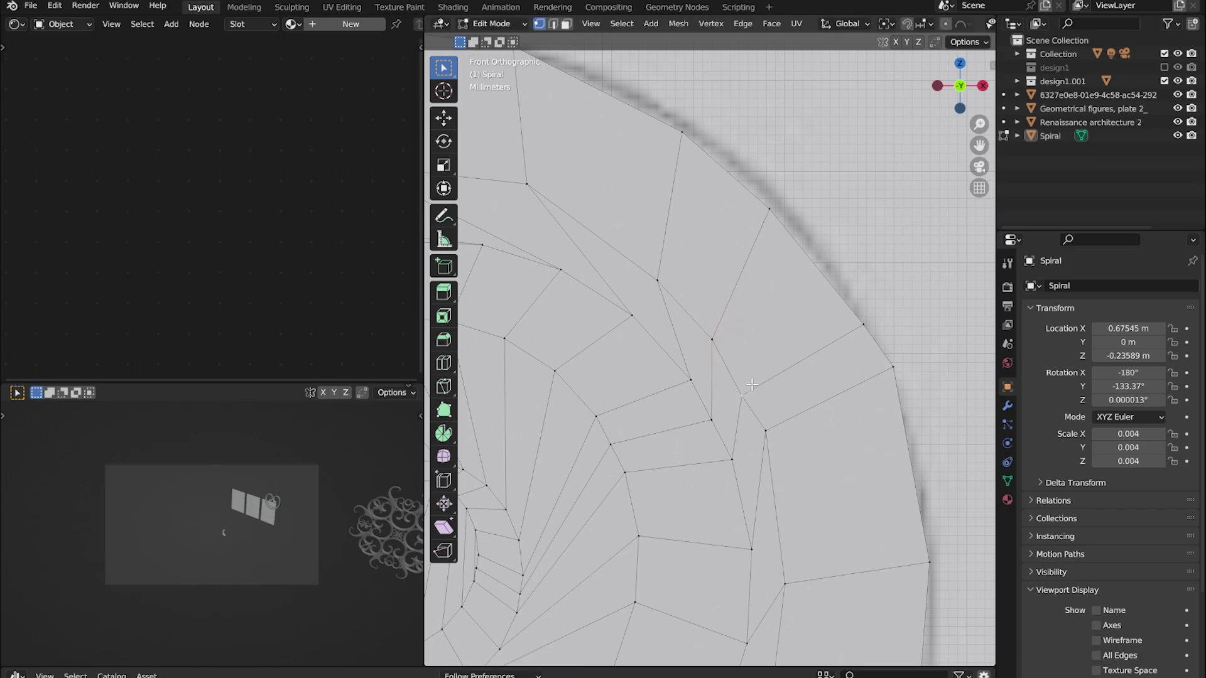
scroll(824, 454, "down", 2)
middle_click_drag(825, 454, 980, 408, "shift")
scroll(754, 422, "down", 3)
key("Tab")
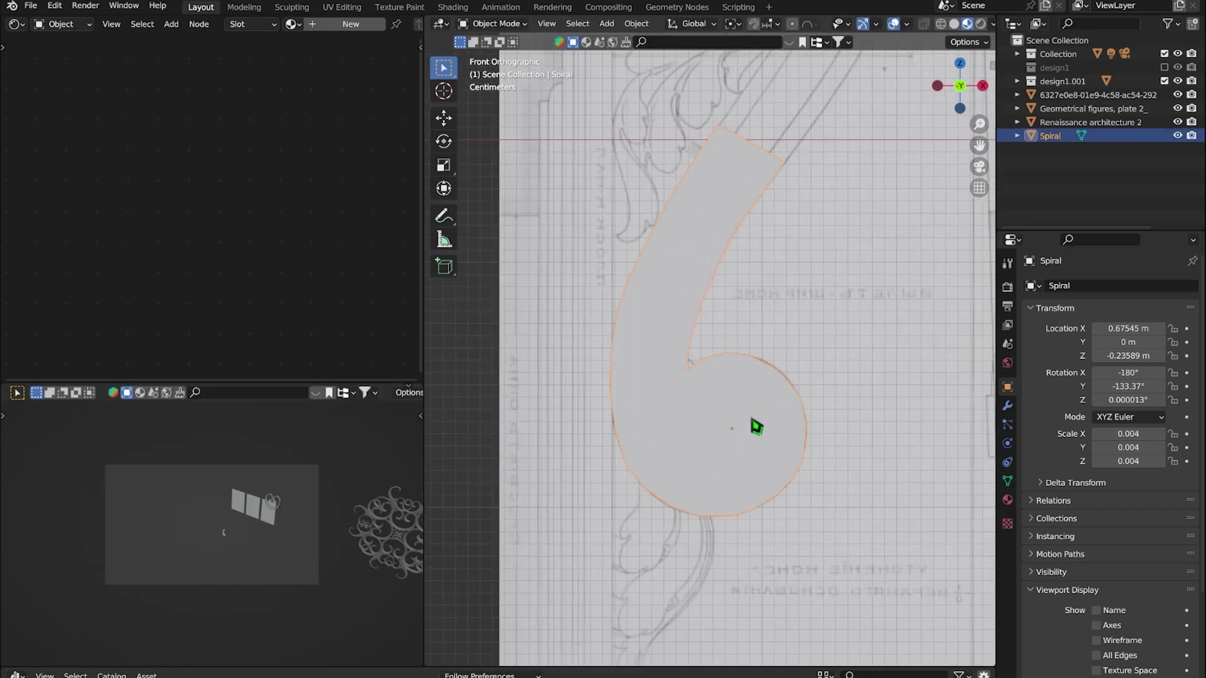
key("Tab")
middle_click_drag(667, 424, 751, 396, "shift")
scroll(684, 317, "up", 2)
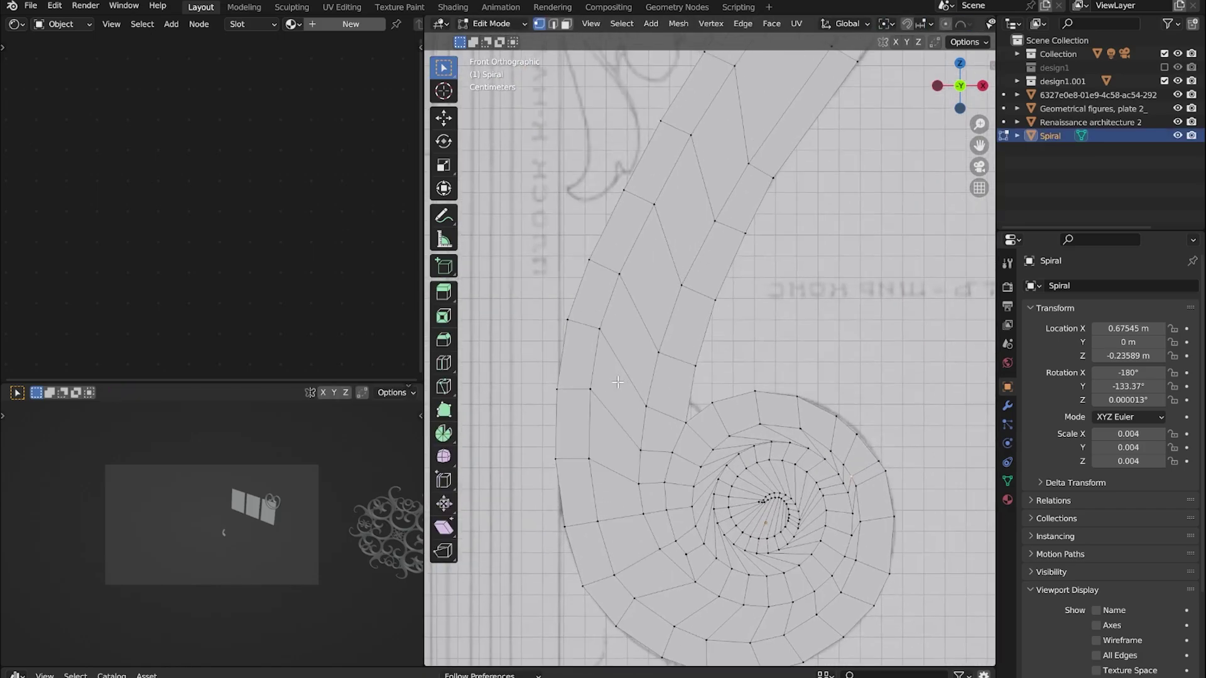
scroll(710, 328, "down", 3)
key("Tab")
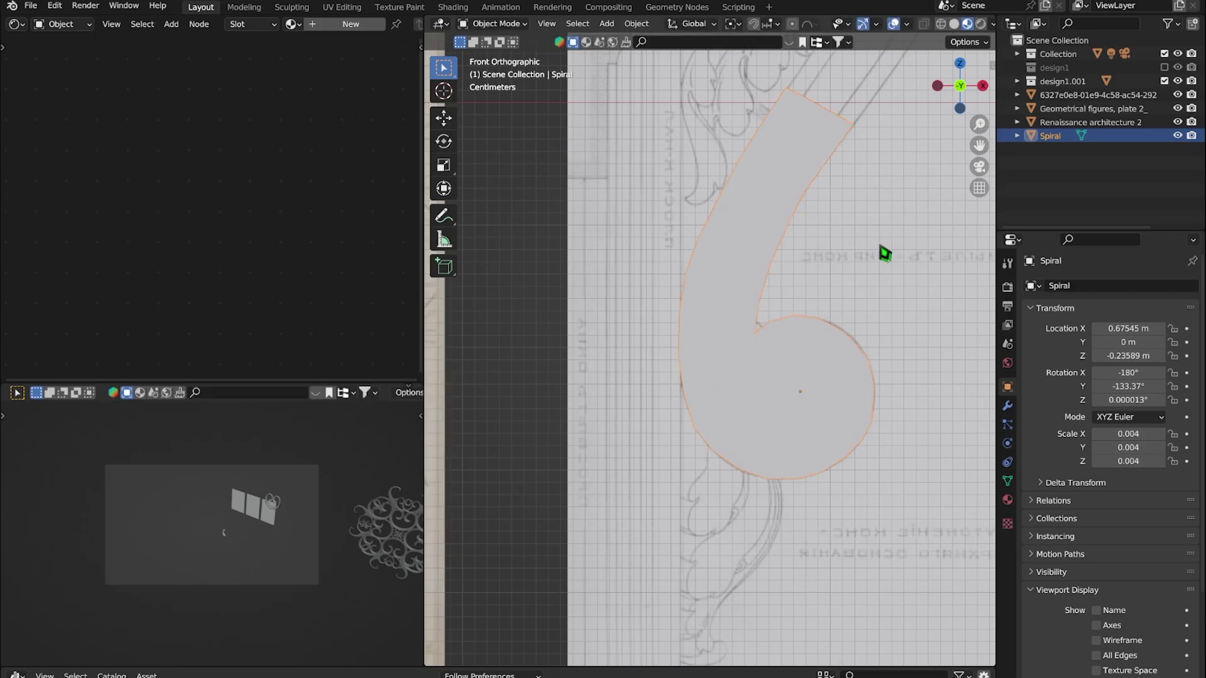
key("Tab")
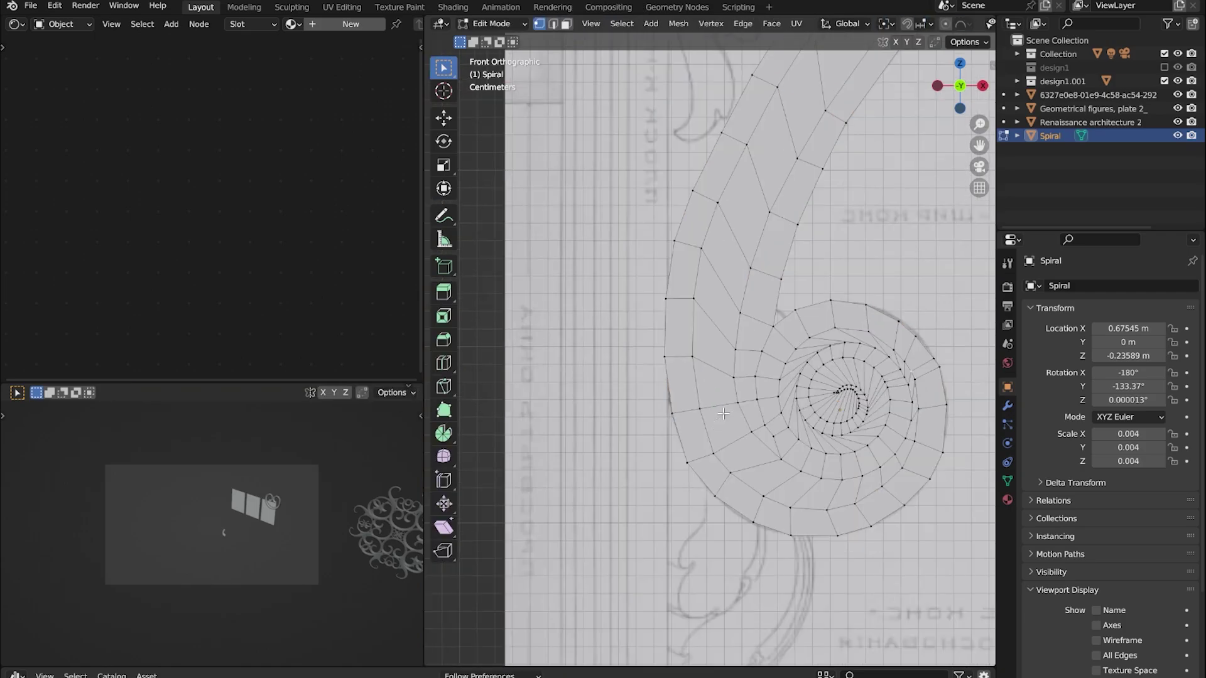
scroll(775, 345, "up", 2)
scroll(745, 370, "down", 2)
scroll(702, 435, "up", 2)
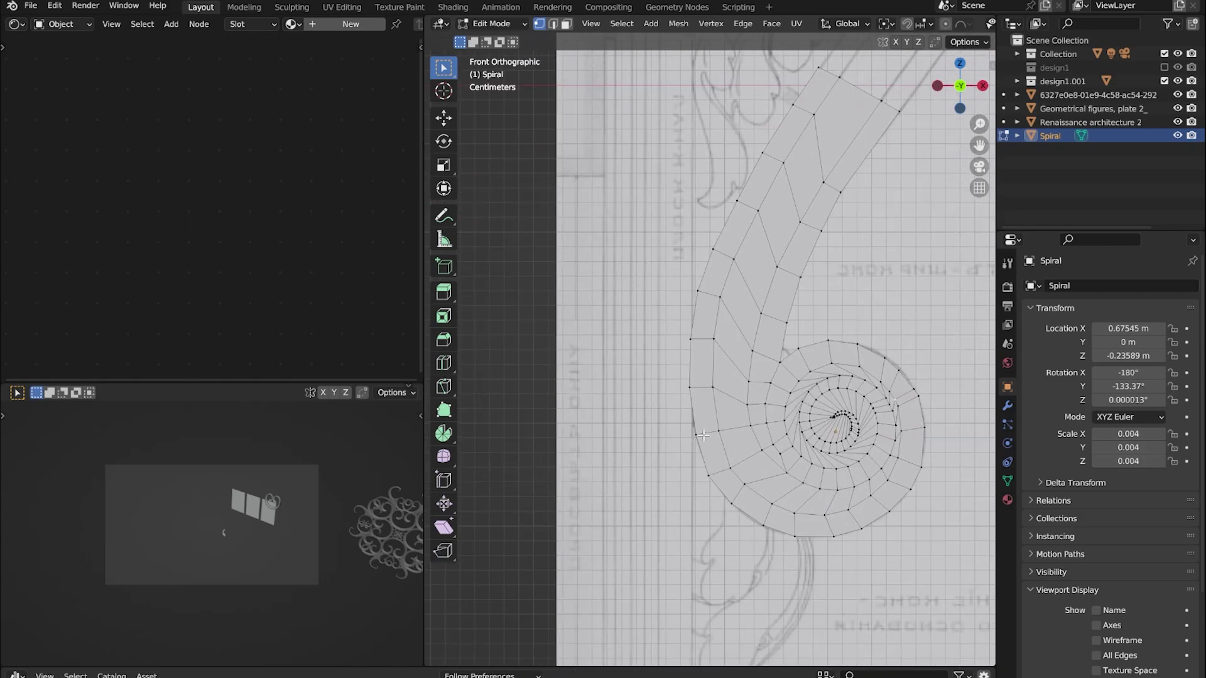
scroll(704, 302, "down", 1)
scroll(722, 282, "up", 1)
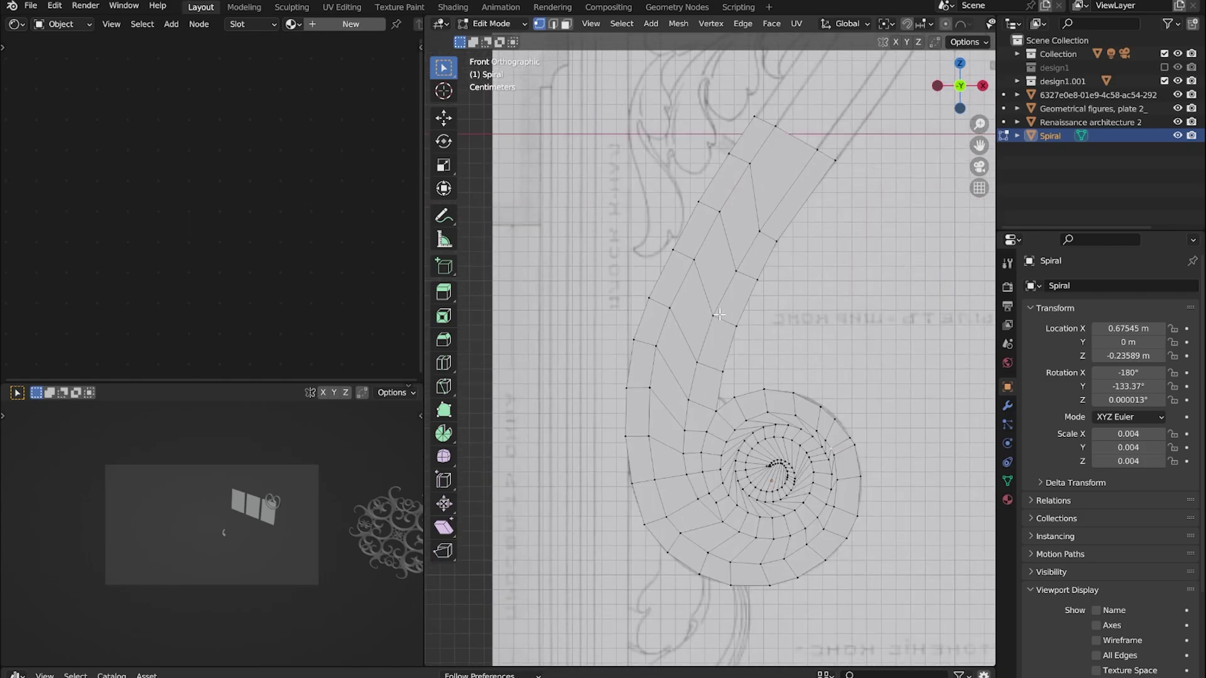
key("Tab")
key("Tab")
scroll(746, 270, "down", 5)
scroll(704, 302, "up", 2)
scroll(699, 308, "up", 1)
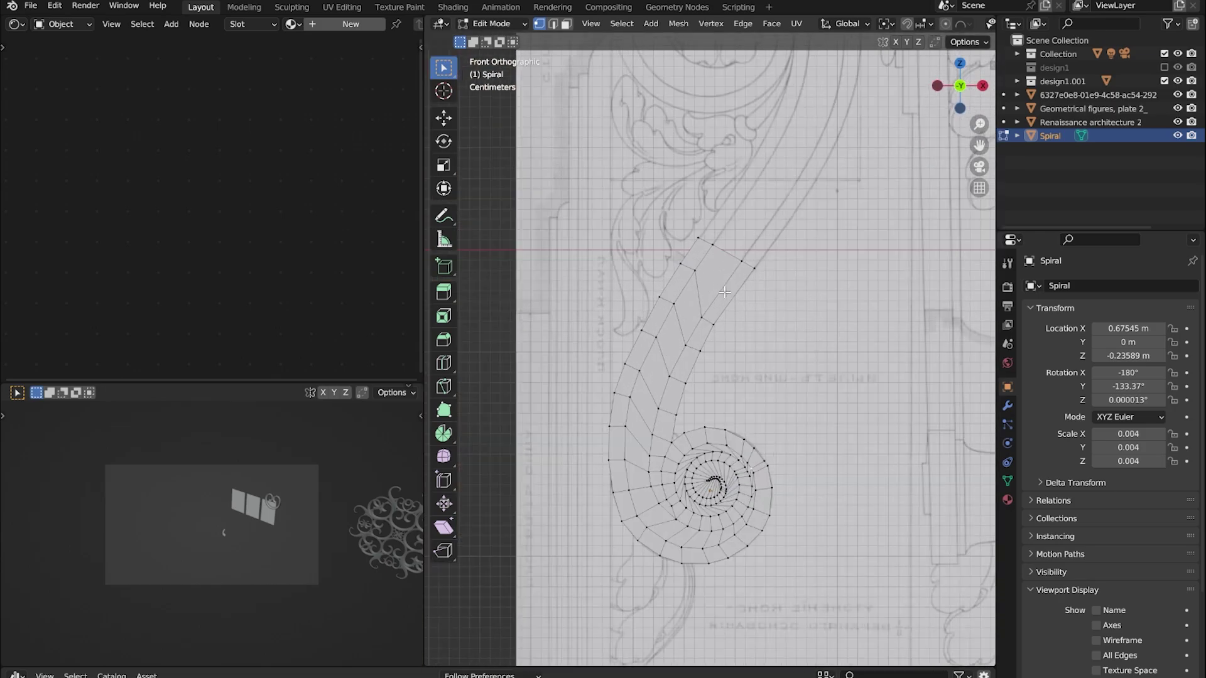
Duplicate the spiral, rotate the copy 180°, and move and scale it over the upper scroll
key("shift+d")
key("Escape")
type("r")
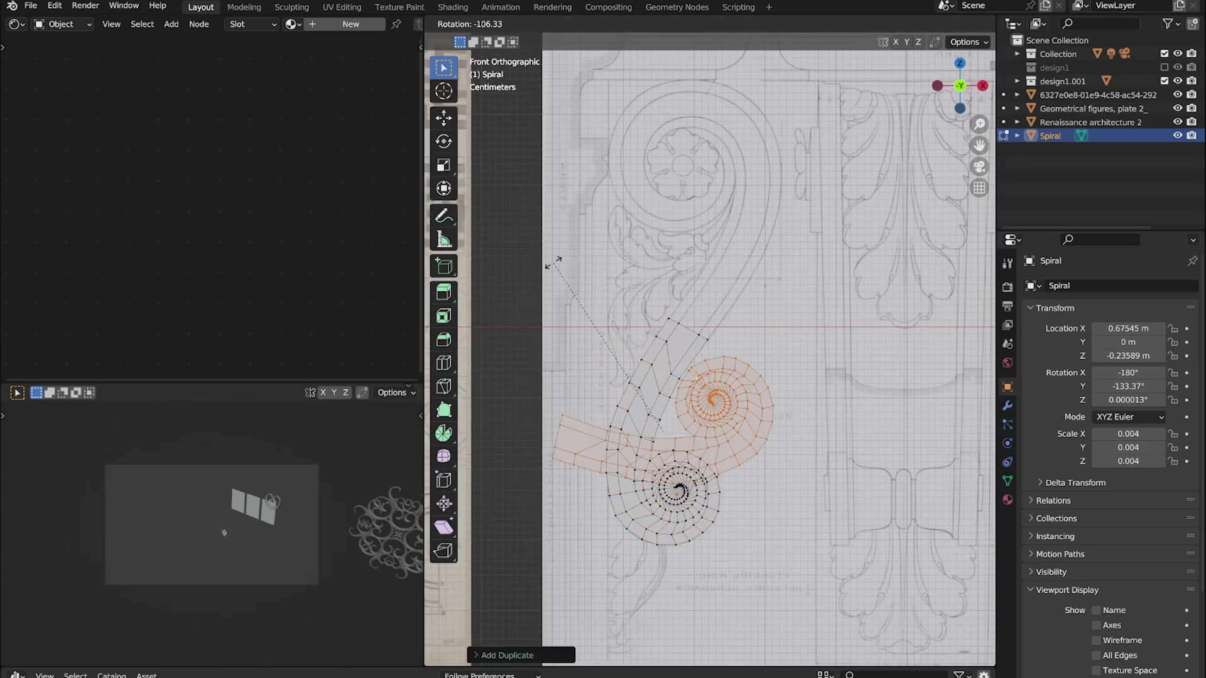
type("9")
key("BackSpace")
type("180")
key("Return")
key("g")
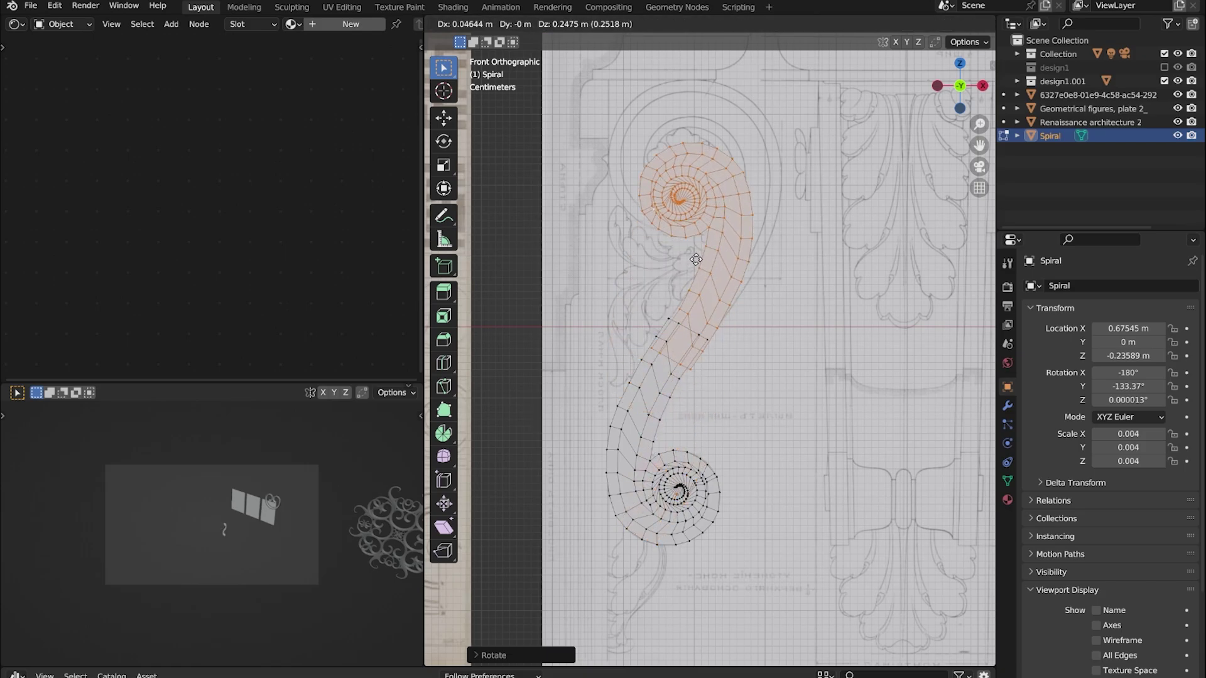
key("Return")
key("s")
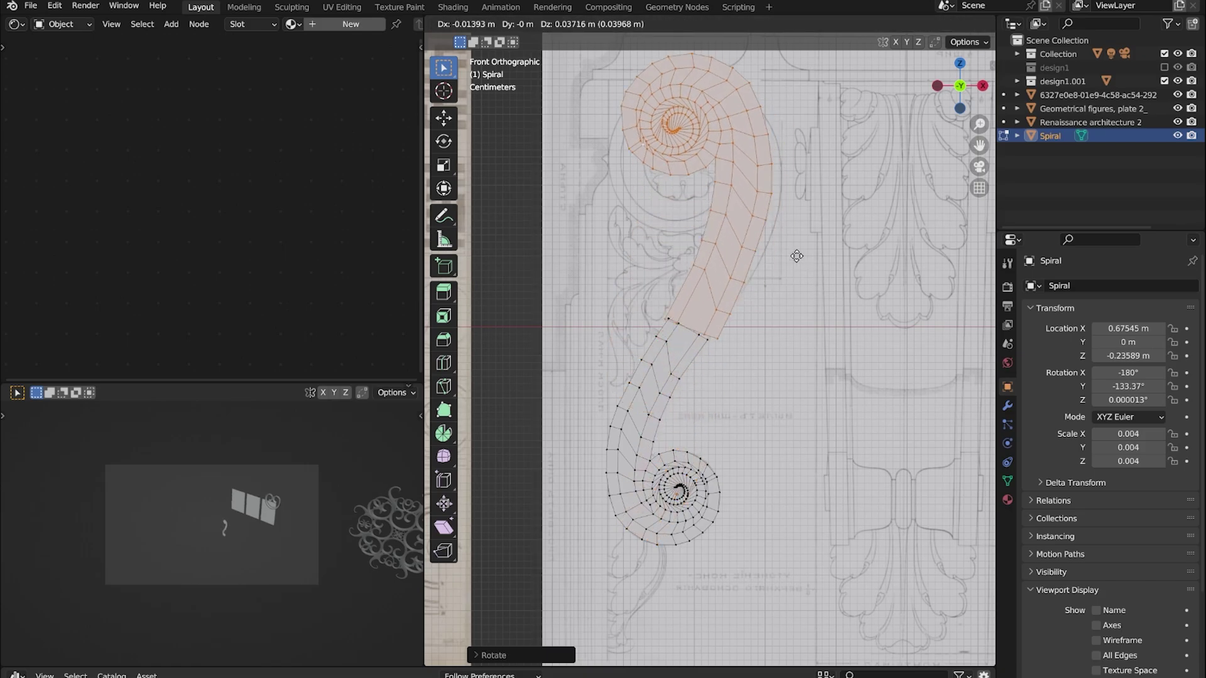
left_click(792, 240)
scroll(792, 240, "down", 2)
scroll(793, 241, "up", 2)
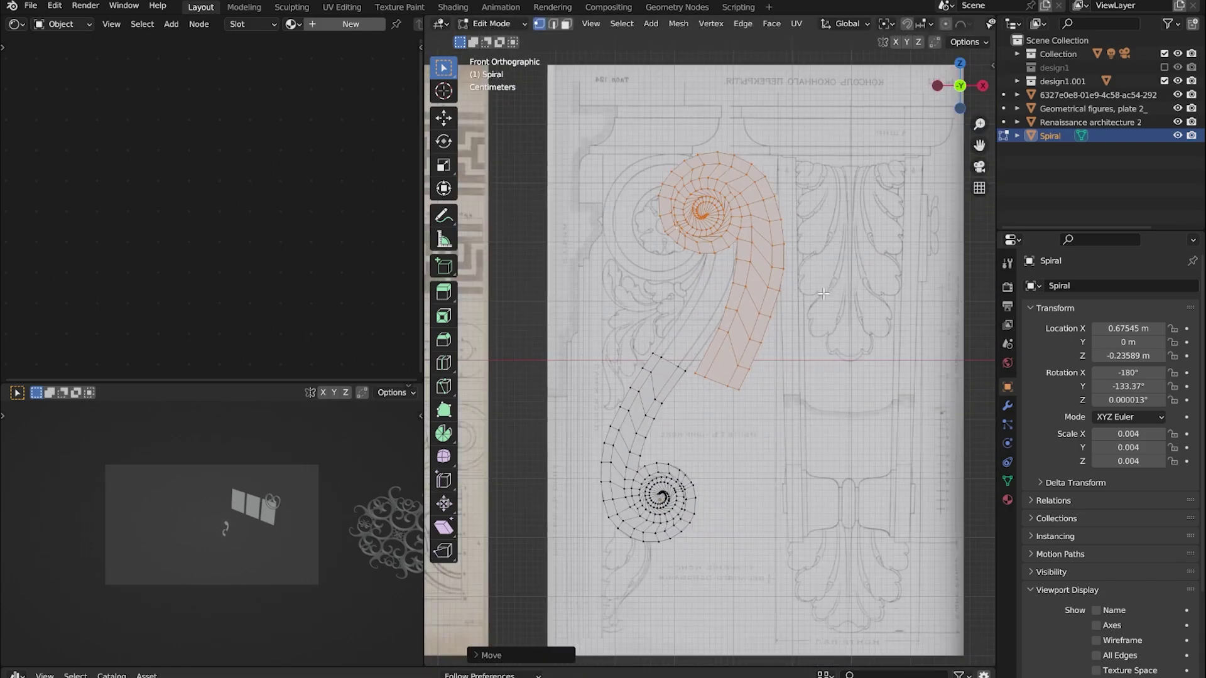
scroll(792, 240, "up", 1)
Separate the copy as Spiral.001 and enter its mesh editing
key("p")
key("Tab")
left_click(743, 264)
key("Tab")
Select all of Spiral.001 and set its viewport Display As to Wire
key("a")
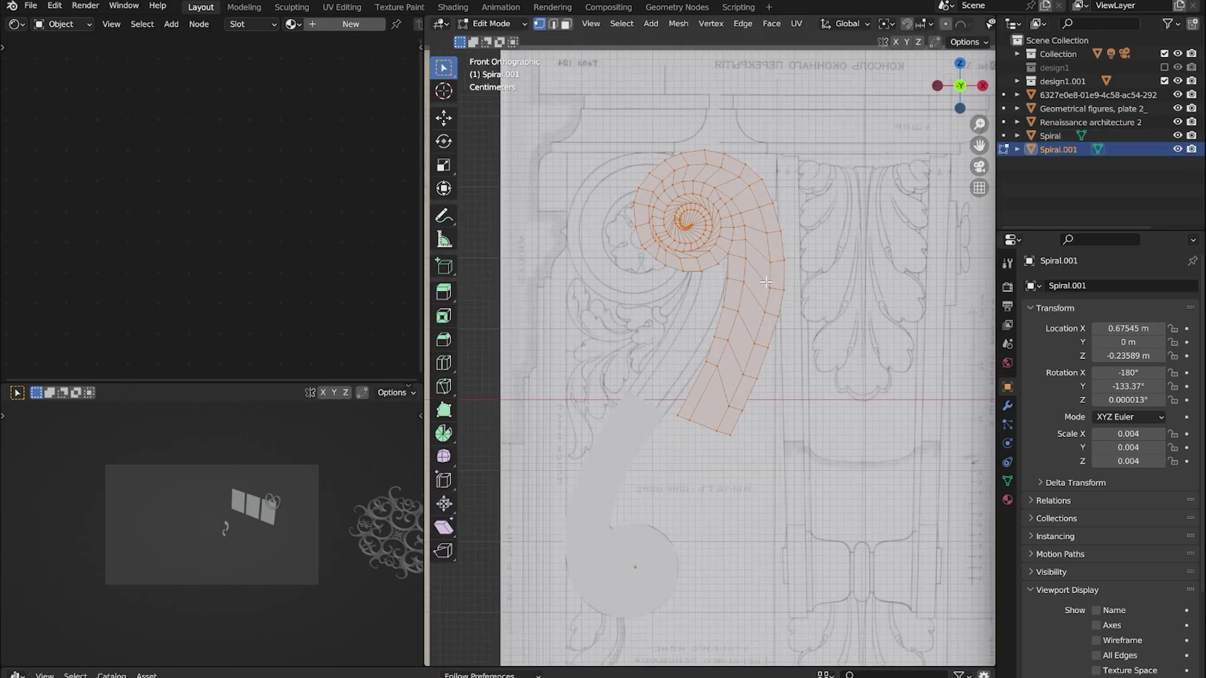
key("g")
scroll(619, 214, "up", 2)
scroll(1127, 647, "down", 3)
left_click(1127, 638)
left_click(1124, 608)
scroll(753, 314, "up", 2)
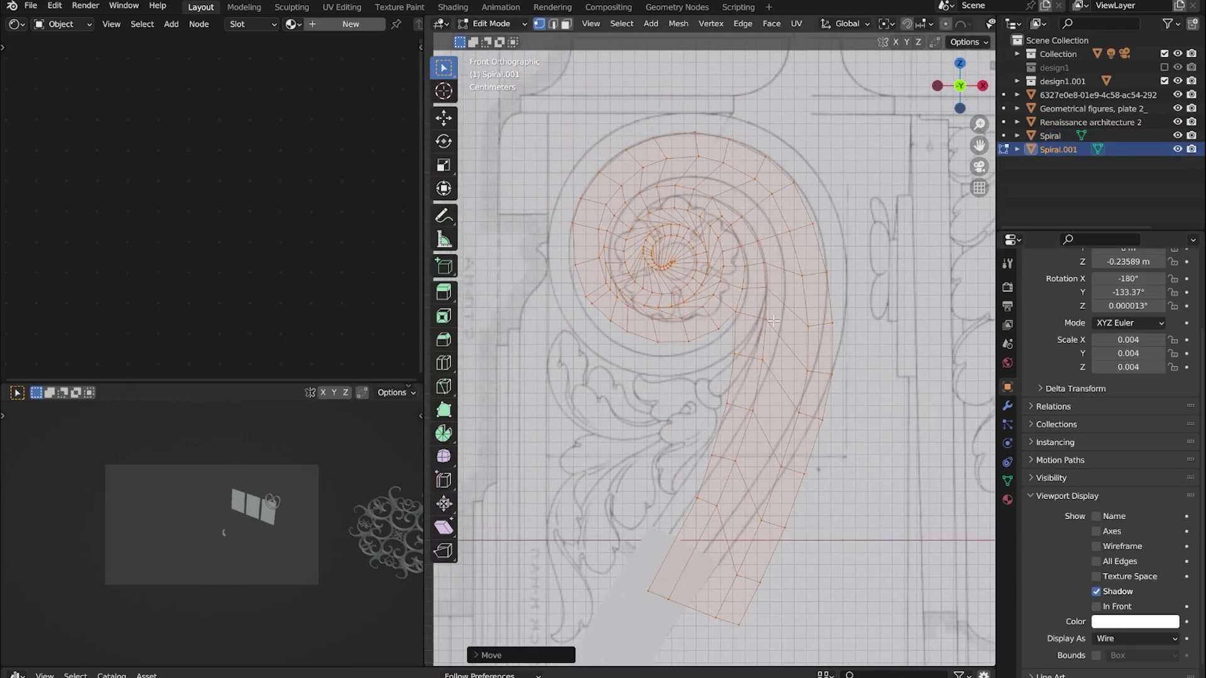
Move and enlarge the Spiral.001 mesh to sit over the upper scroll
key("g")
left_click(784, 336)
scroll(791, 361, "down", 3)
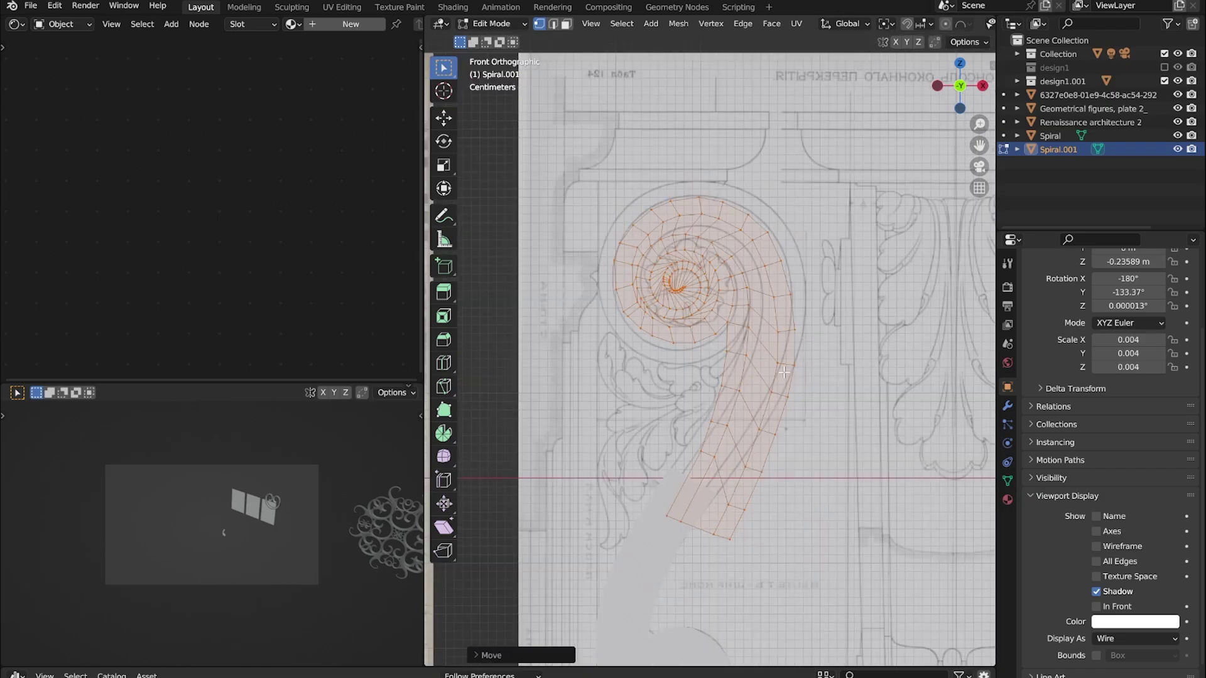
scroll(791, 361, "up", 2)
key("s")
left_click(827, 330)
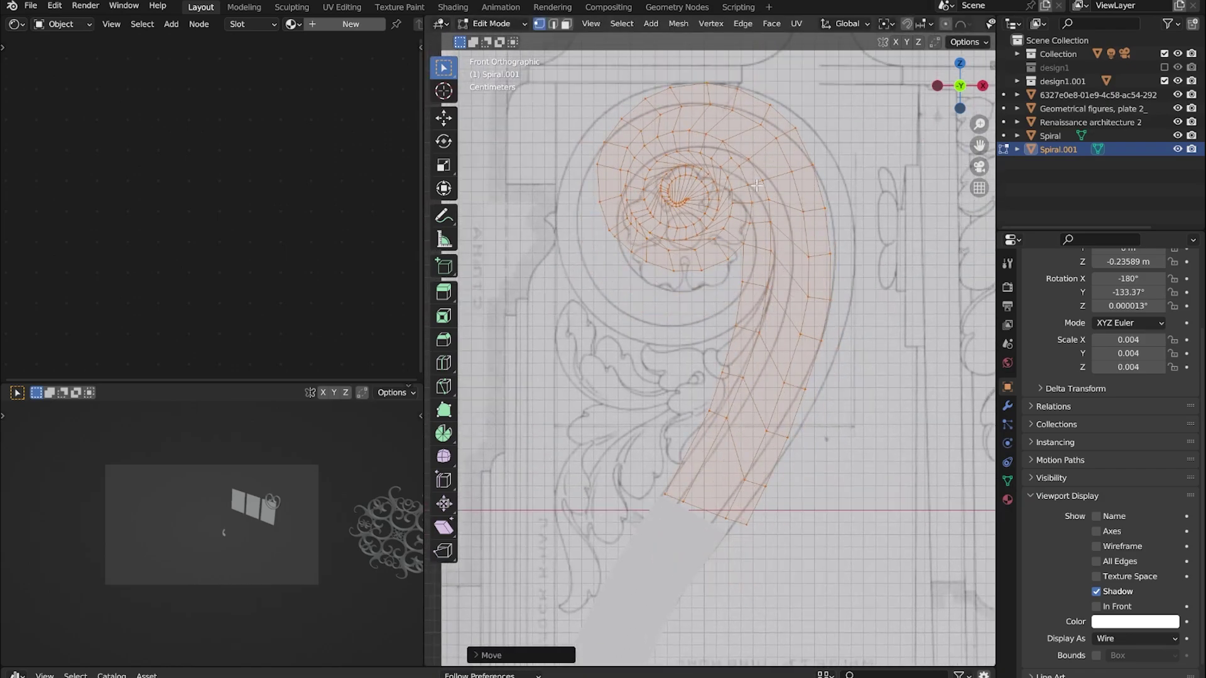
Resize and move the coil vertices with proportional editing to match the drawn curl
key("s")
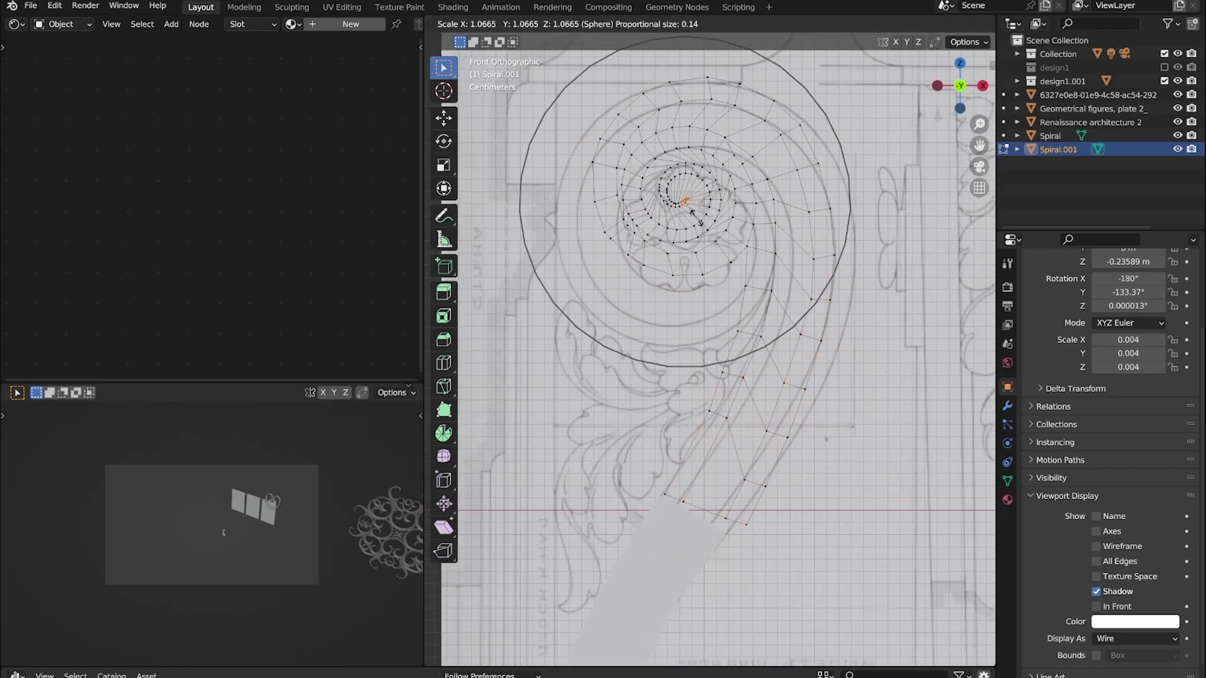
scroll(692, 220, "down", 4)
scroll(691, 223, "down", 1)
left_click(691, 223)
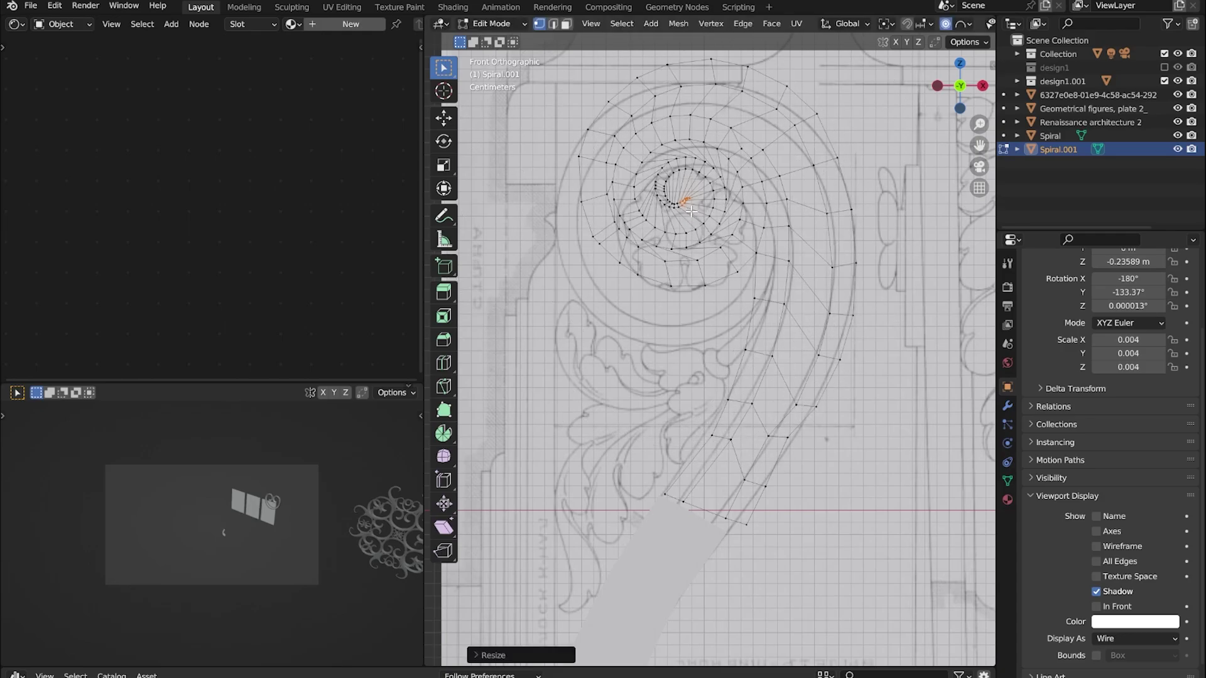
key("g")
left_click(707, 257)
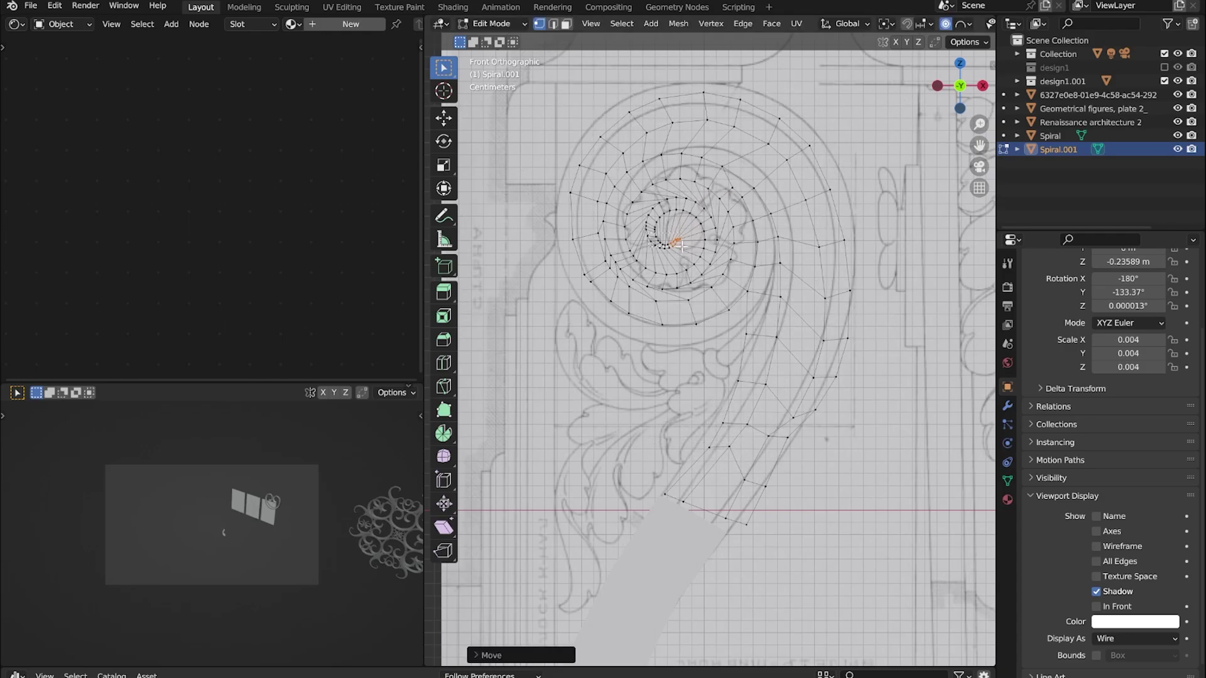
key("s")
left_click(812, 305)
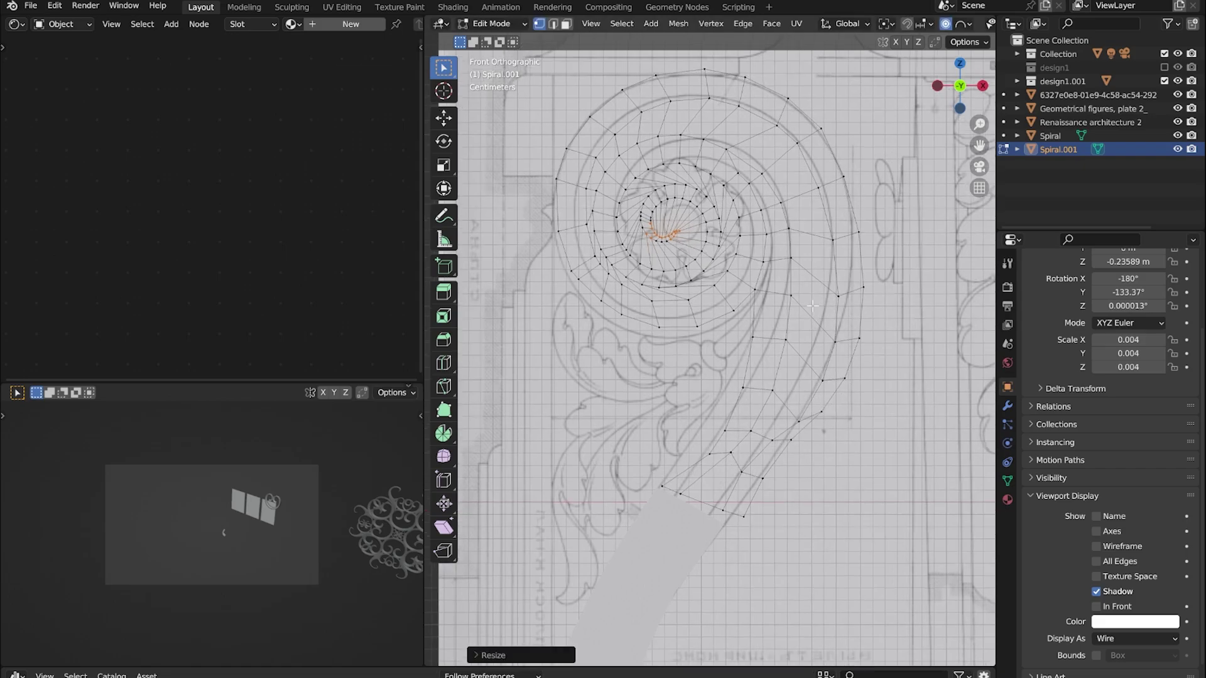
Bend Spiral.001's lower tail with proportional moves to follow the drawing's lines
middle_click_drag(812, 306, 810, 246, "shift")
key("g")
scroll(788, 370, "up", 5)
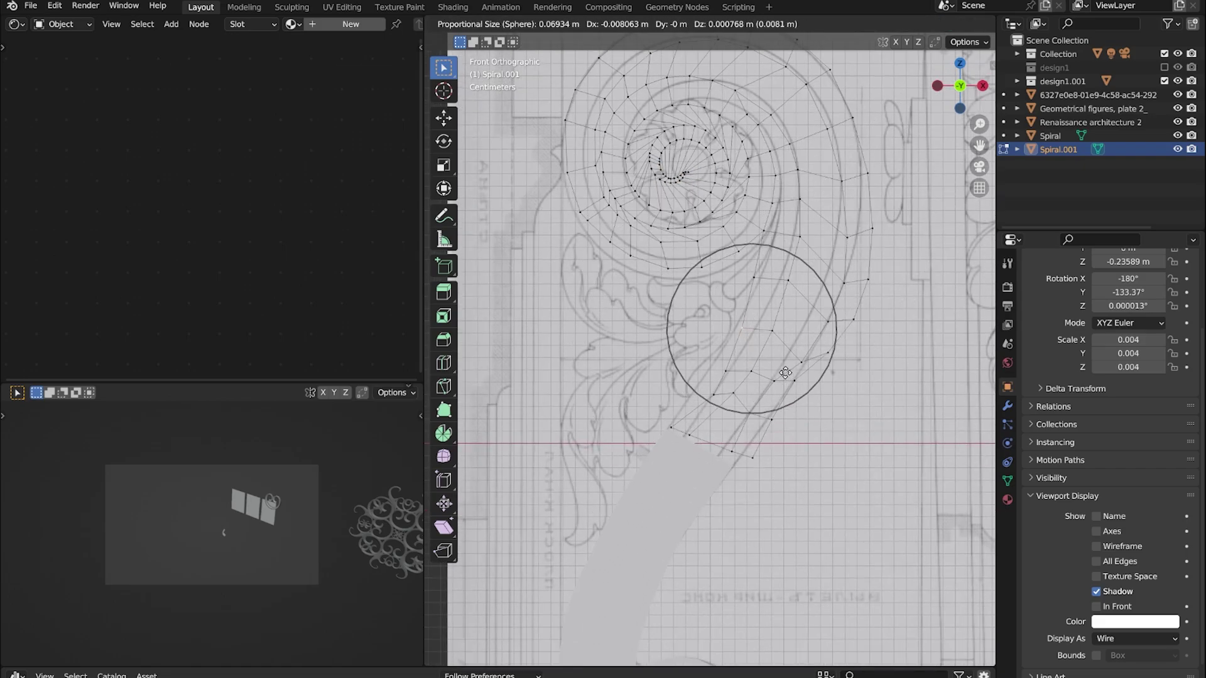
left_click(780, 366)
key("g")
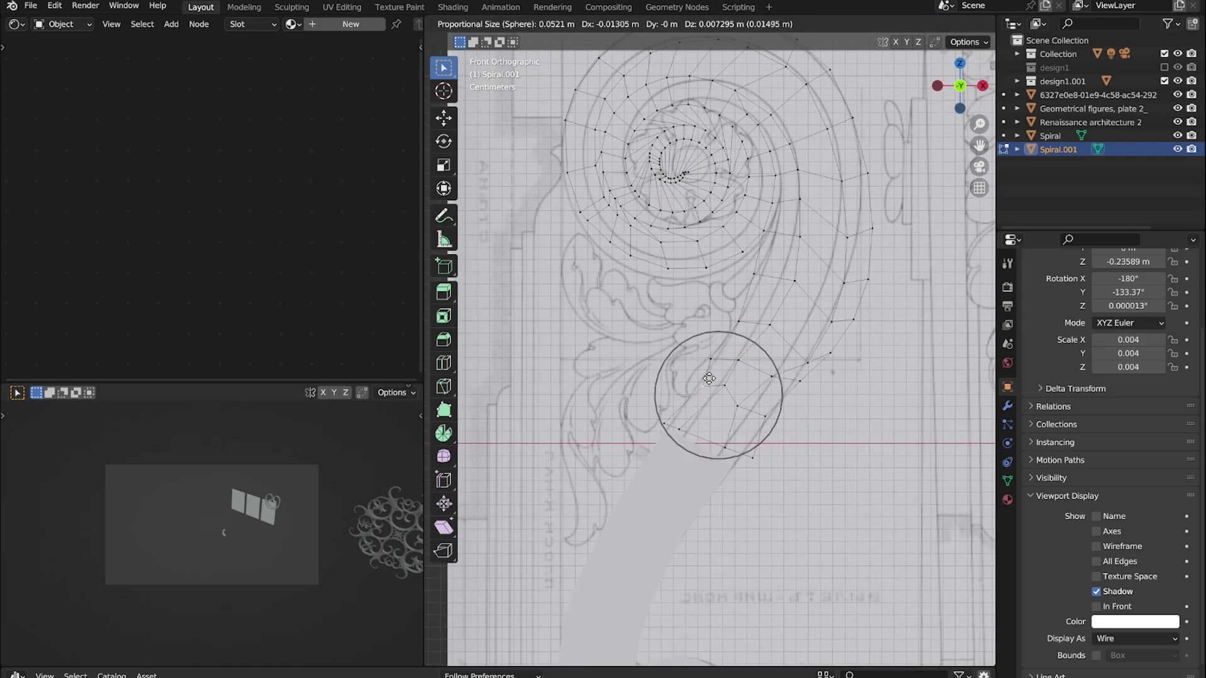
left_click(706, 380)
scroll(729, 275, "up", 2)
scroll(729, 275, "up", 2)
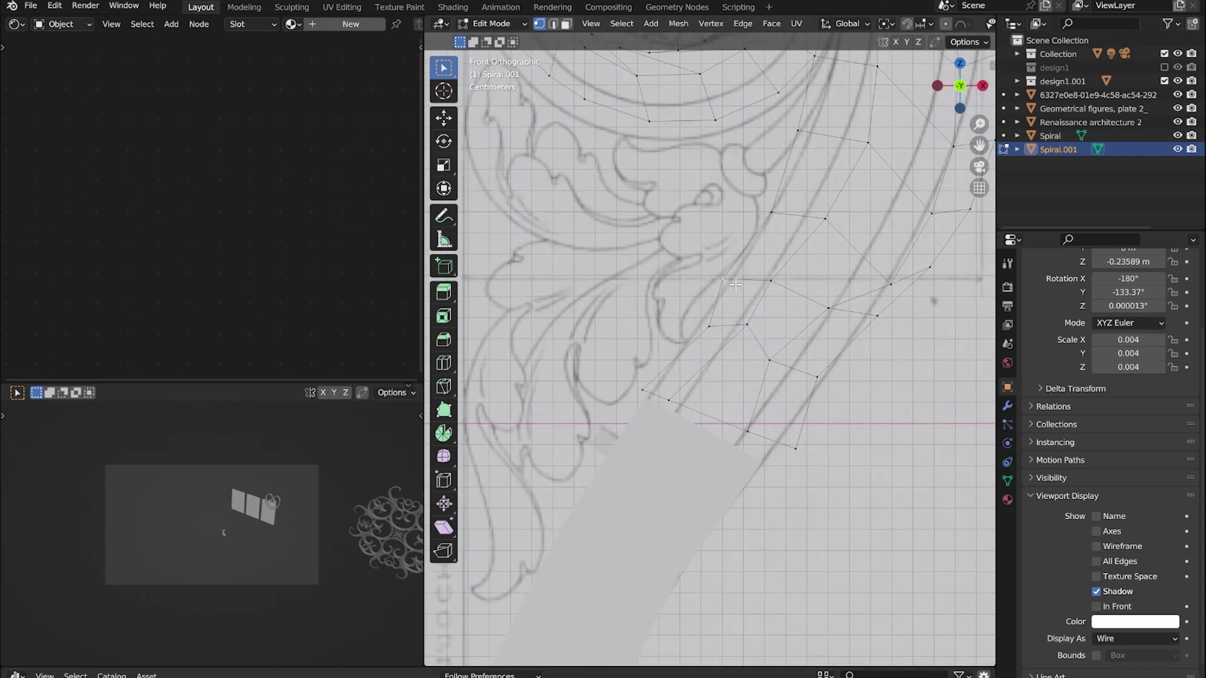
left_click(829, 307)
Move a tail vertex of Spiral.001 onto the drawn outline
middle_click_drag(925, 295, 803, 340, "shift")
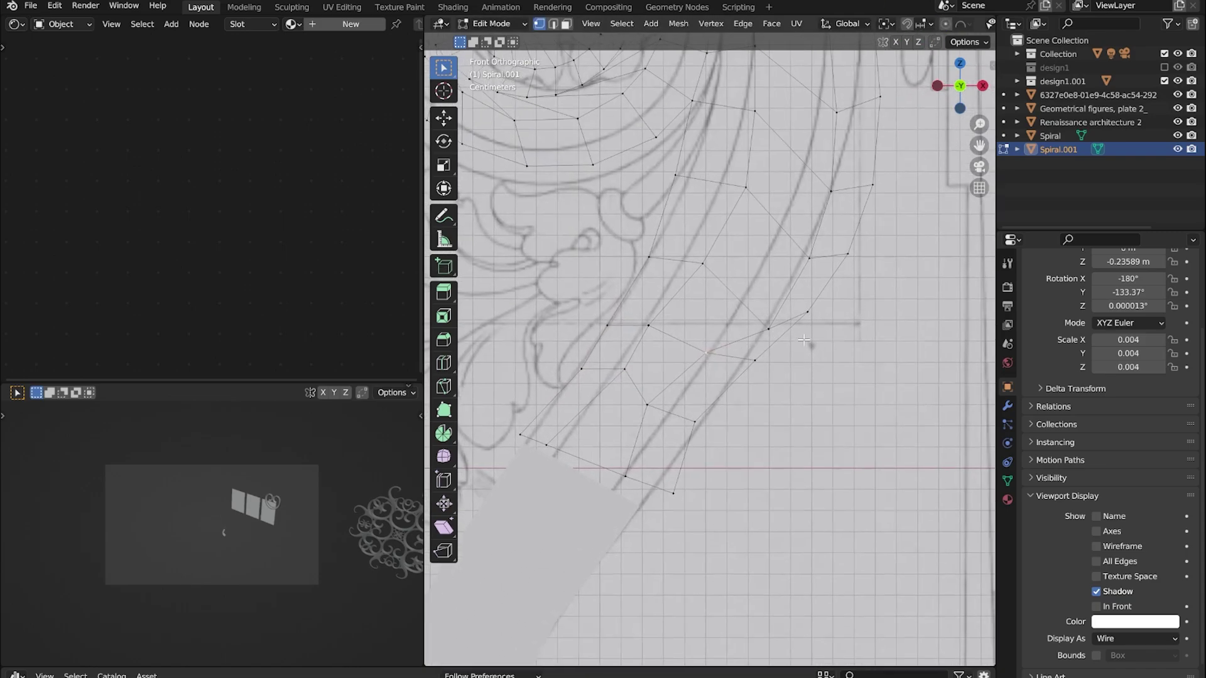
scroll(804, 339, "down", 2)
key("g")
left_click(793, 245)
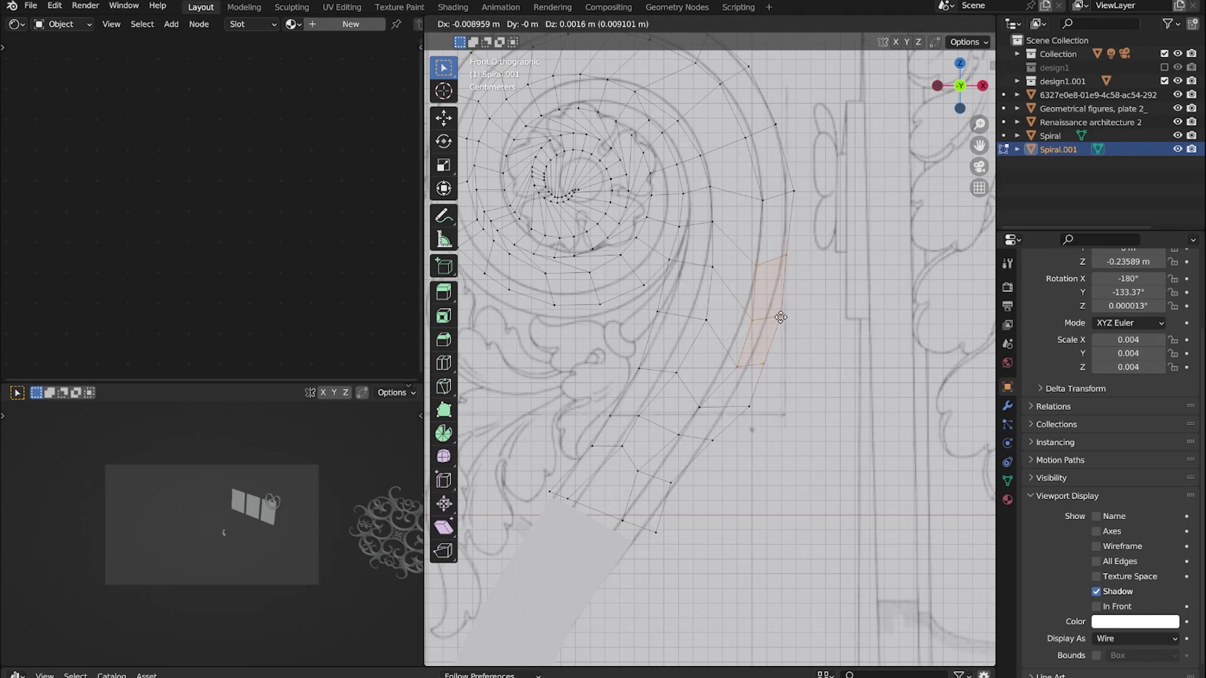
left_click(804, 203)
scroll(825, 312, "up", 2)
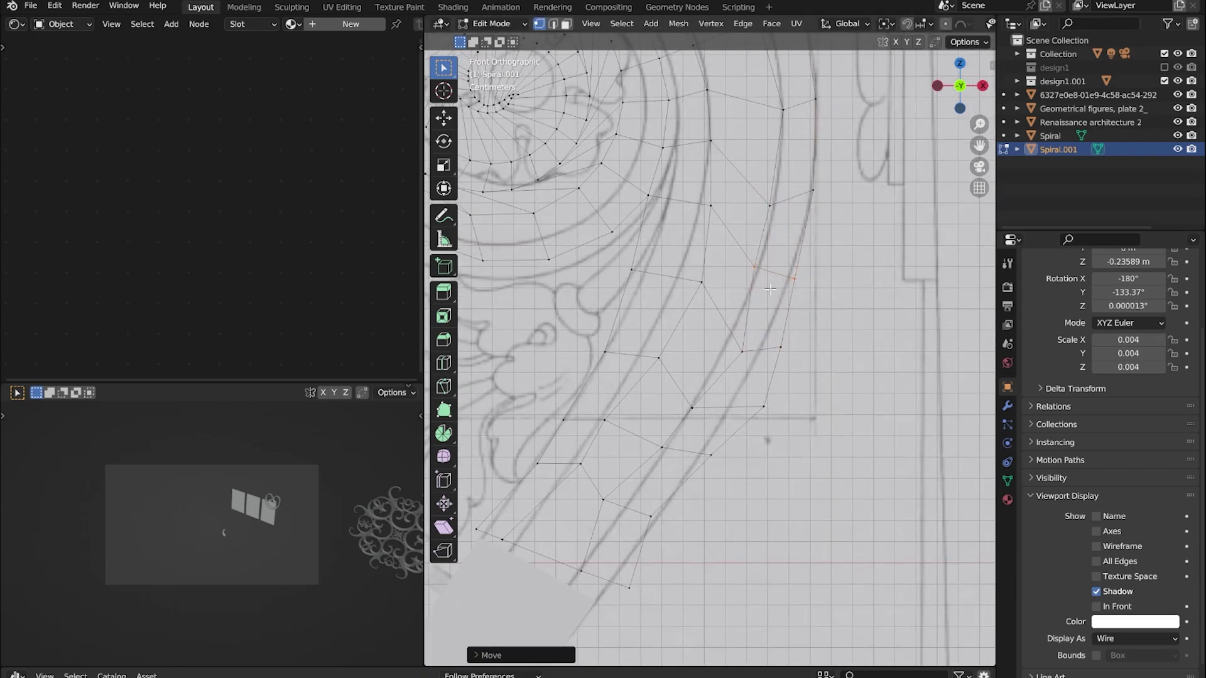
scroll(808, 316, "down", 1)
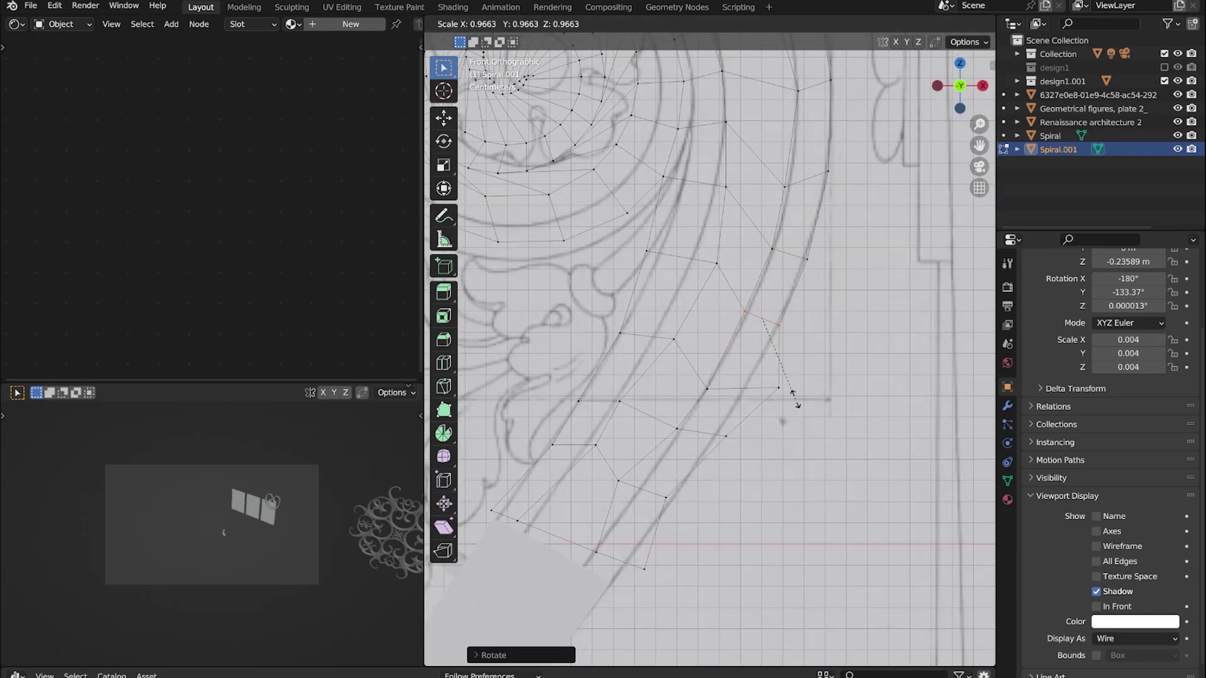
scroll(788, 377, "up", 1)
Move the remaining tail vertices down to meet the original Spiral, then exit Edit Mode
left_click_drag(826, 377, 785, 351)
left_click(771, 378)
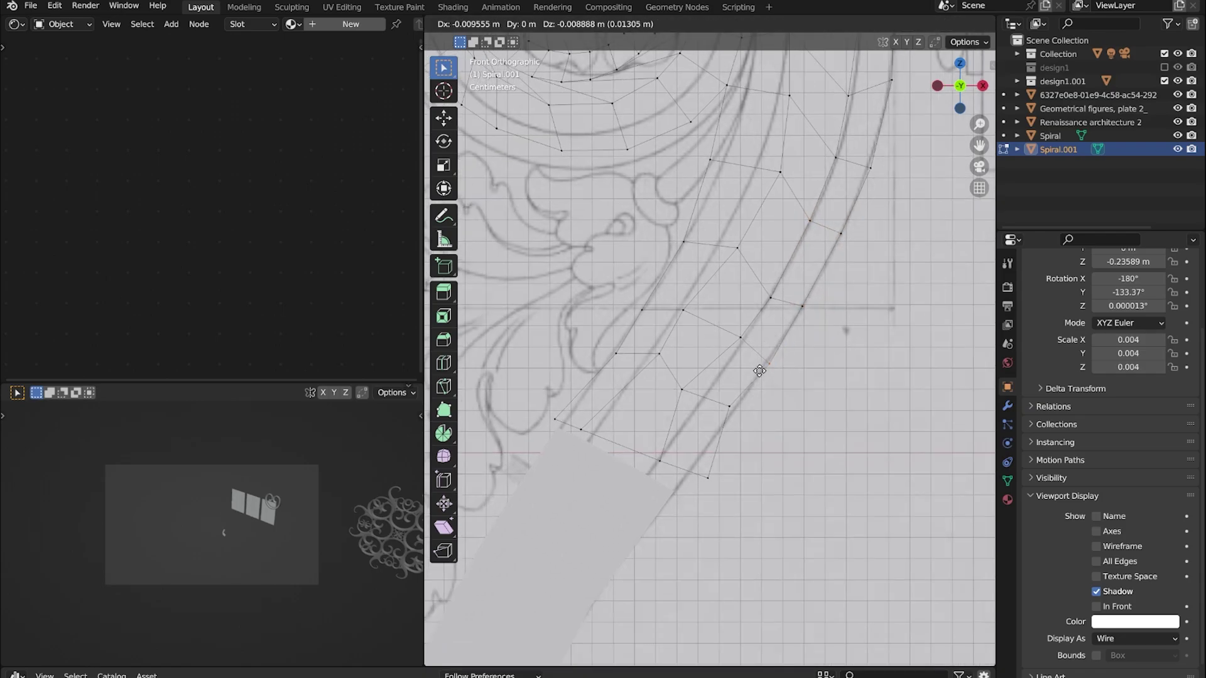
left_click(743, 337)
middle_click_drag(743, 338, 754, 328, "shift")
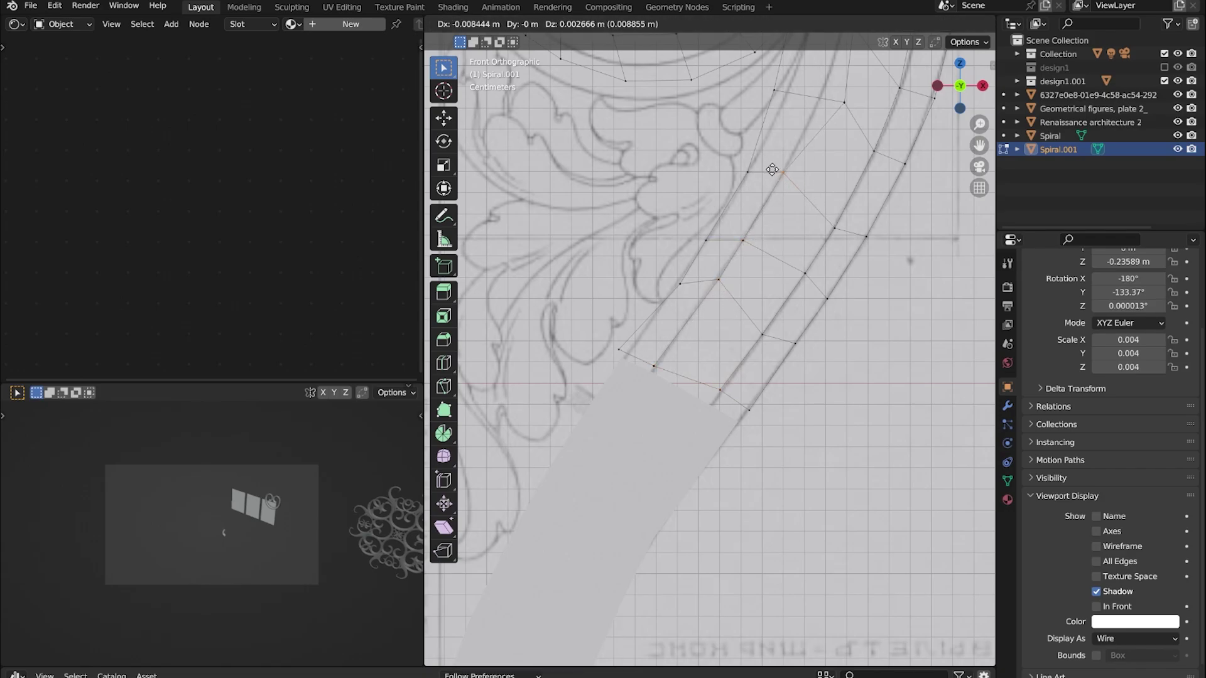
left_click(803, 84)
middle_click_drag(803, 83, 831, 290, "shift")
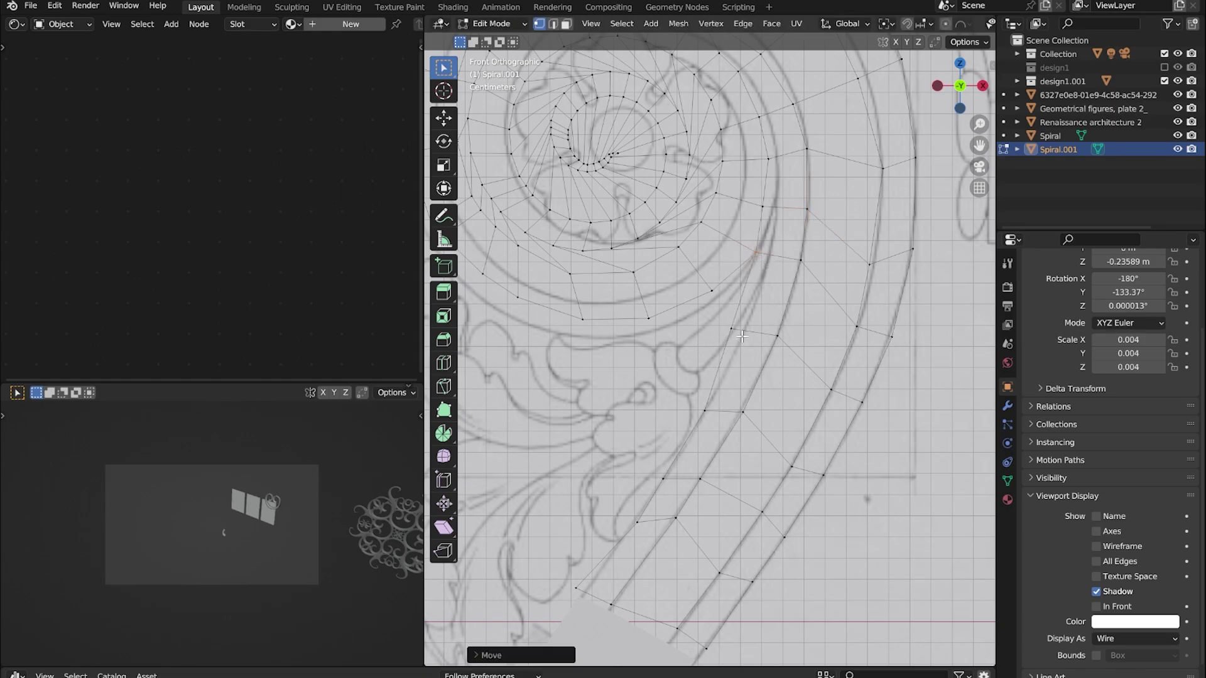
scroll(728, 416, "down", 5, "shift")
scroll(704, 411, "down", 1, "shift")
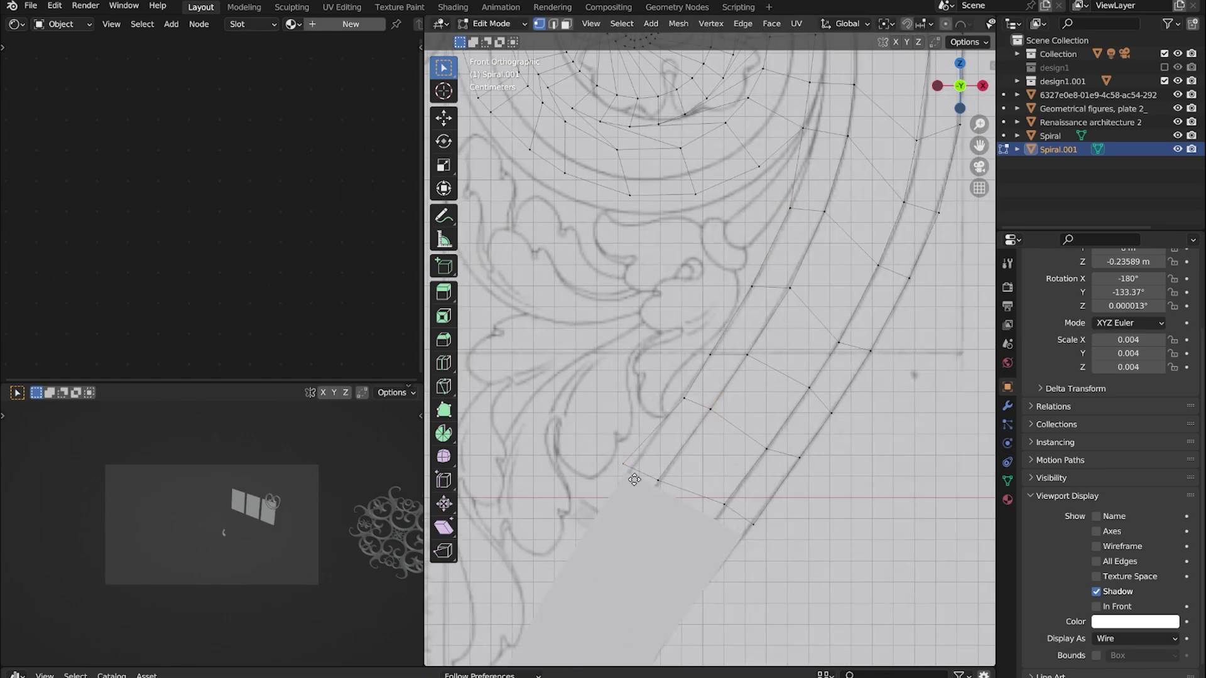
scroll(726, 467, "down", 1, "shift")
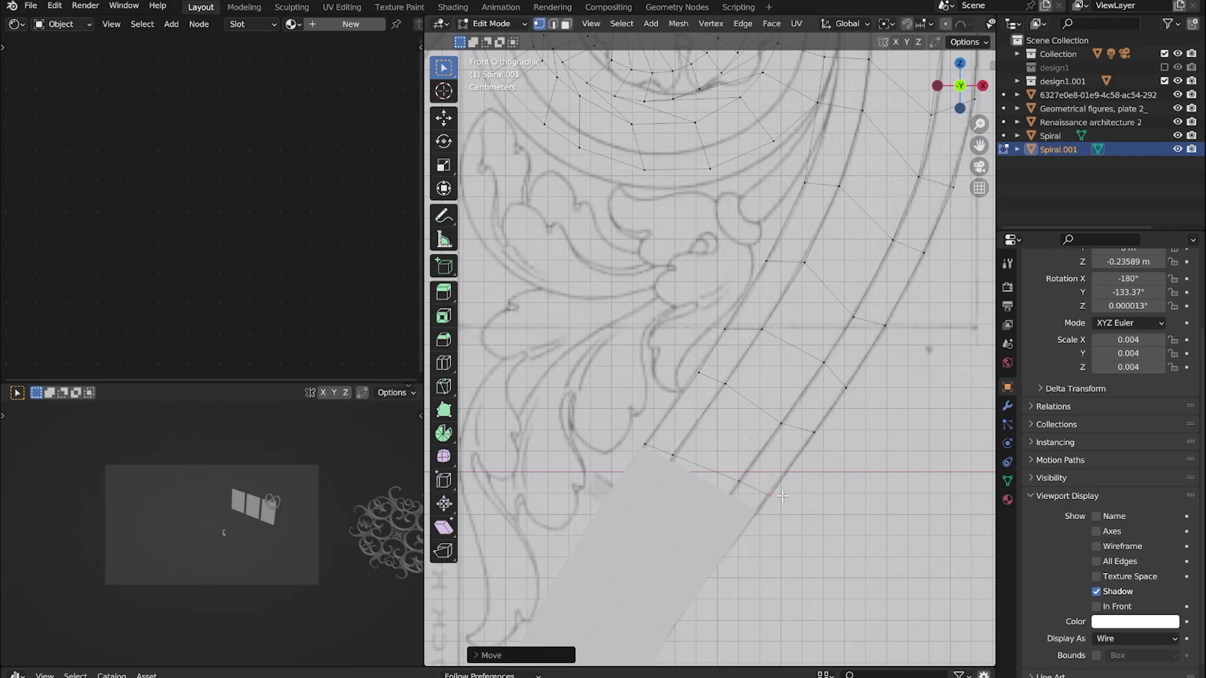
scroll(753, 433, "down", 4, "shift")
scroll(716, 351, "down", 3, "shift")
key("Tab")
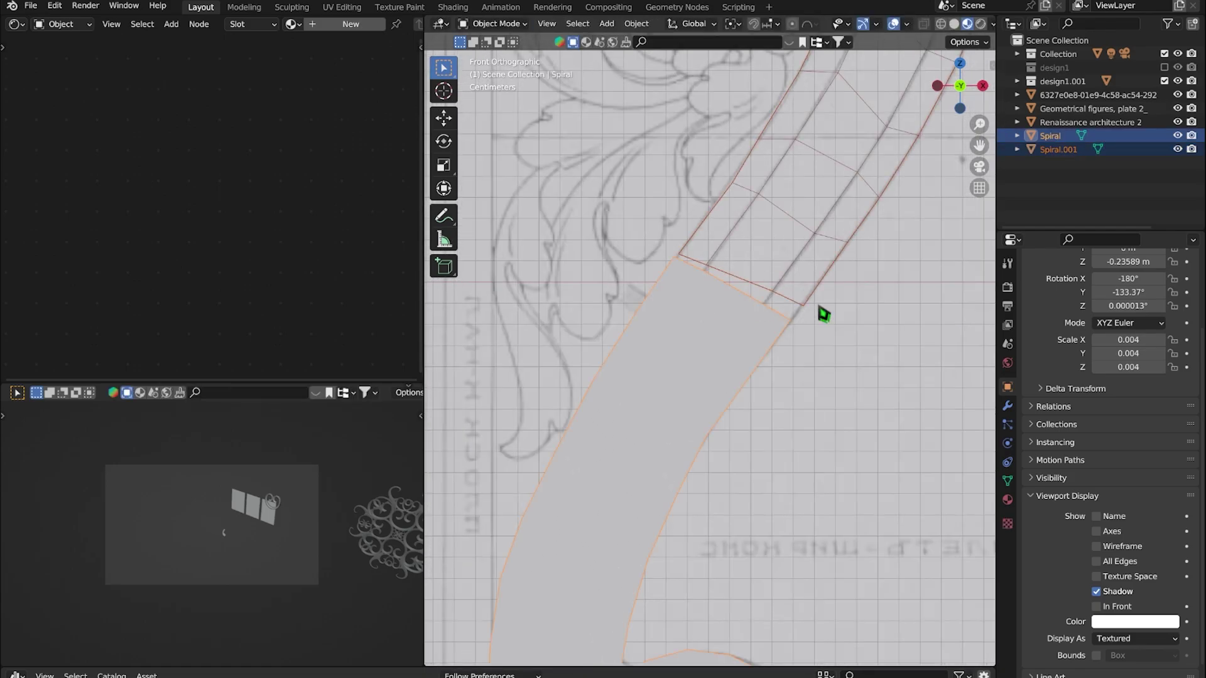
Join the two pieces and bridge the facing edge loops with a face
key("Tab")
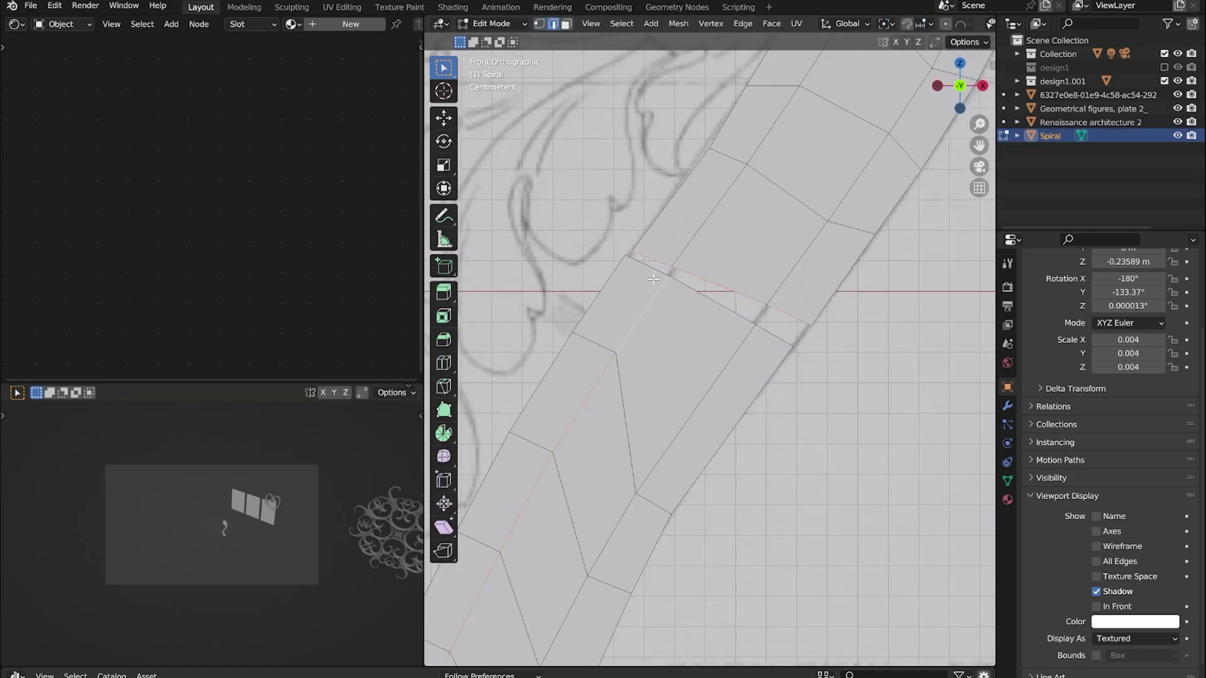
right_click(648, 270)
left_click(631, 339)
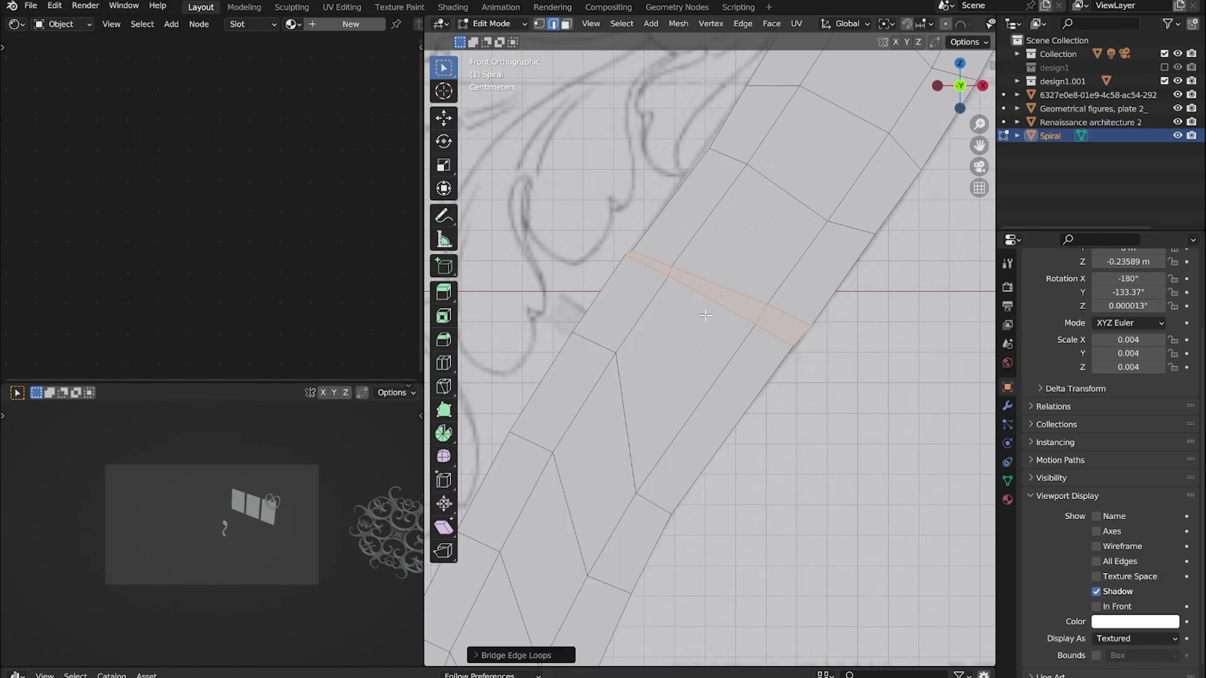
Delete the leftover edge loop and select the whole combined spiral mesh
right_click(686, 405)
left_click(686, 407)
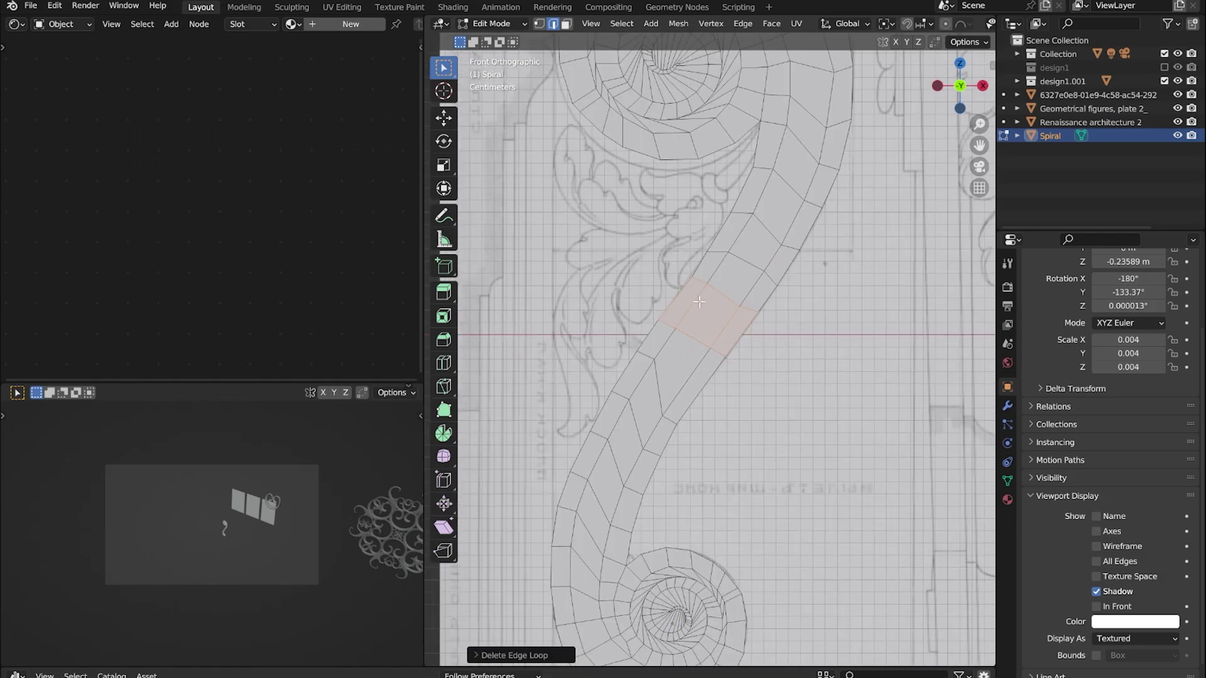
scroll(722, 364, "down", 5)
key("Tab")
key("Tab")
mouse_move(746, 339)
middle_mouse_down()
mouse_move(875, 345)
mouse_move(680, 412)
middle_mouse_up()
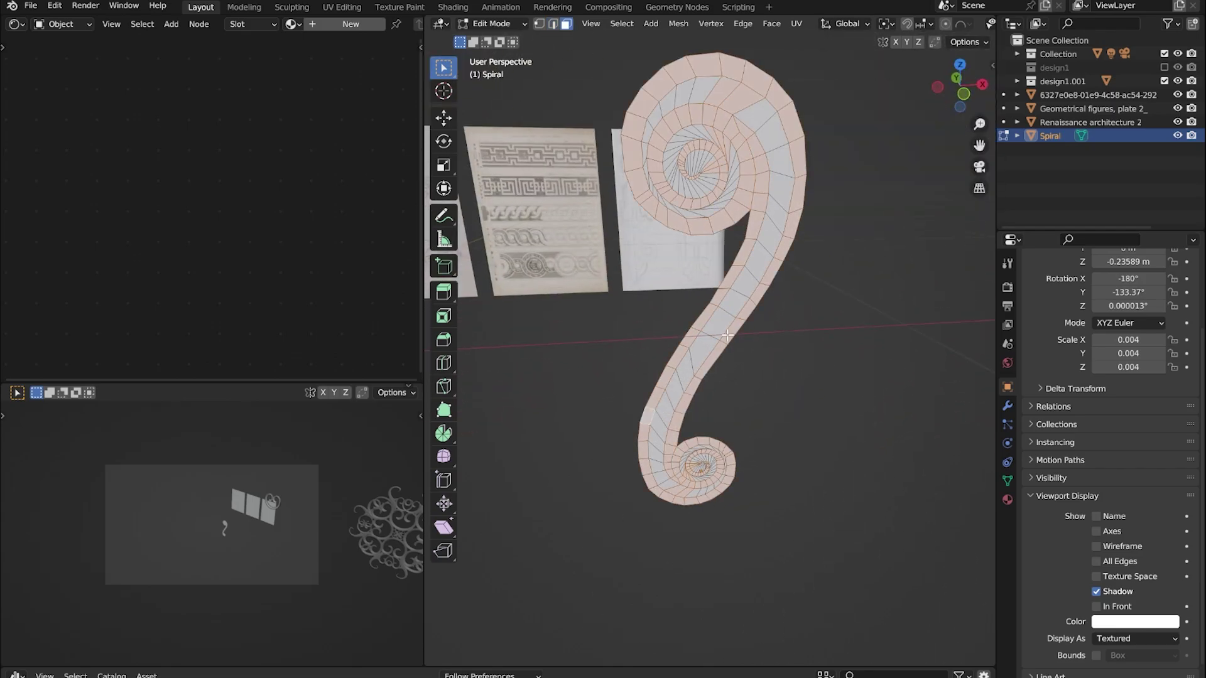
Extrude the whole S-shaped spiral along its normals into a thin solid slab
scroll(716, 302, "up", 5)
scroll(716, 172, "down", 2)
scroll(716, 188, "down", 3)
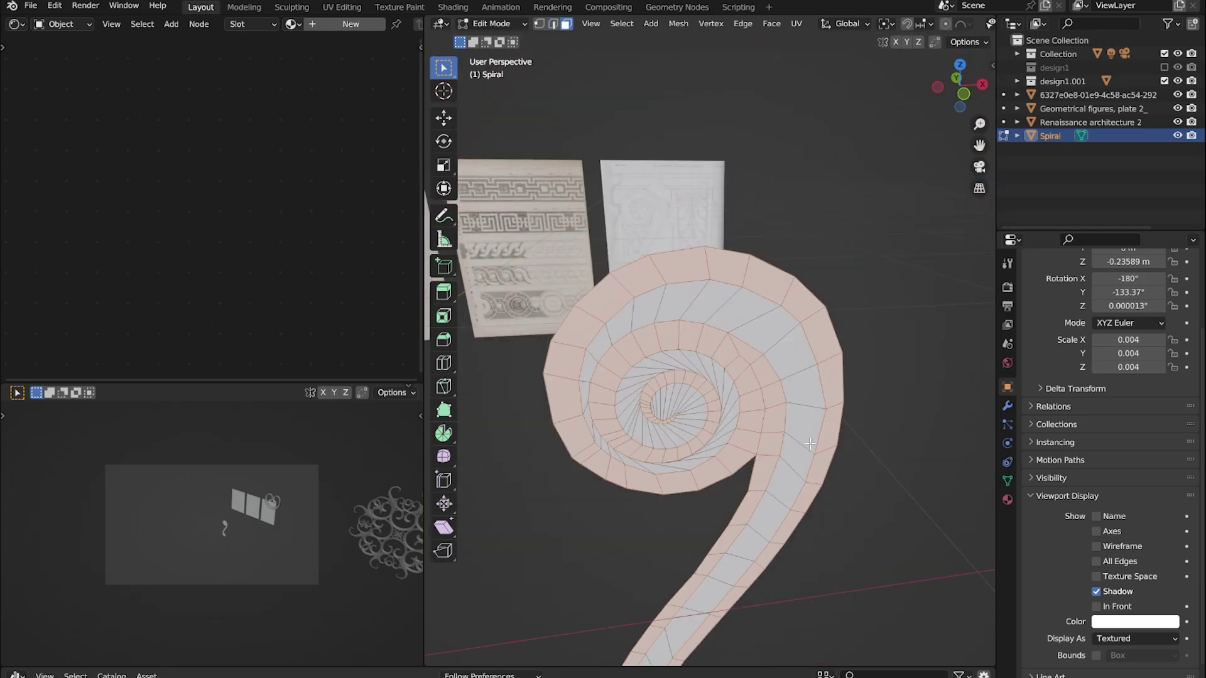
middle_click_drag(716, 201, 748, 376)
scroll(780, 338, "up", 2)
scroll(738, 276, "up", 3)
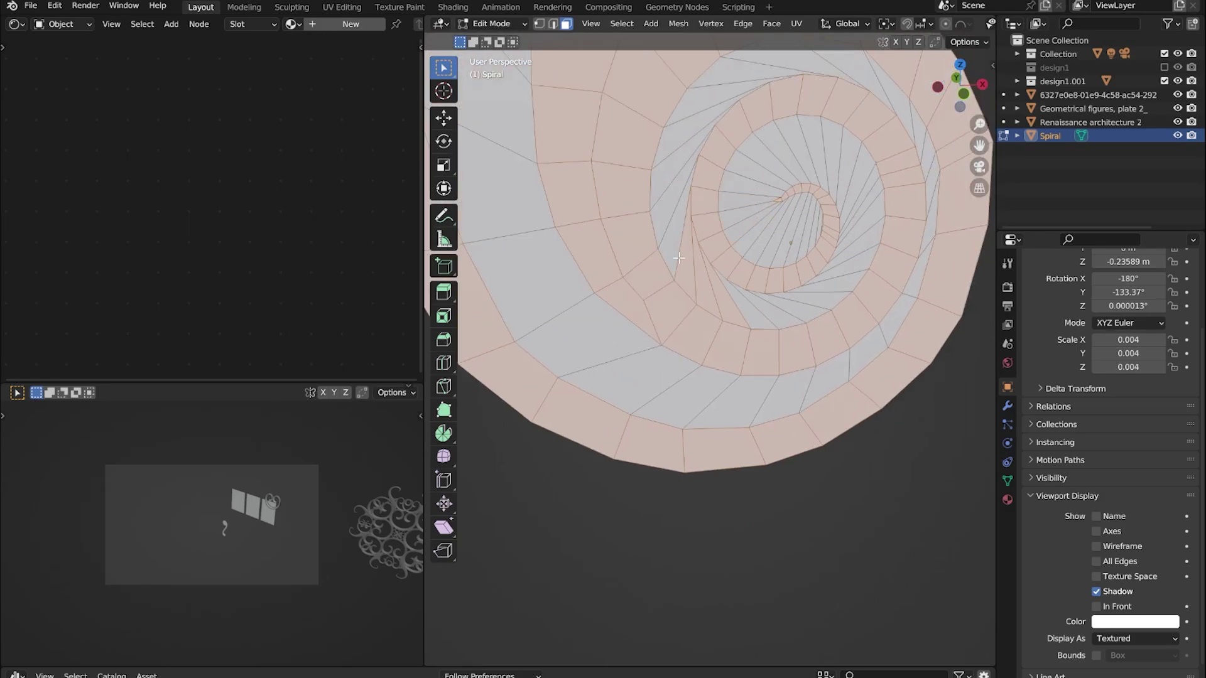
scroll(679, 257, "down", 5)
middle_click_drag(679, 257, 772, 453)
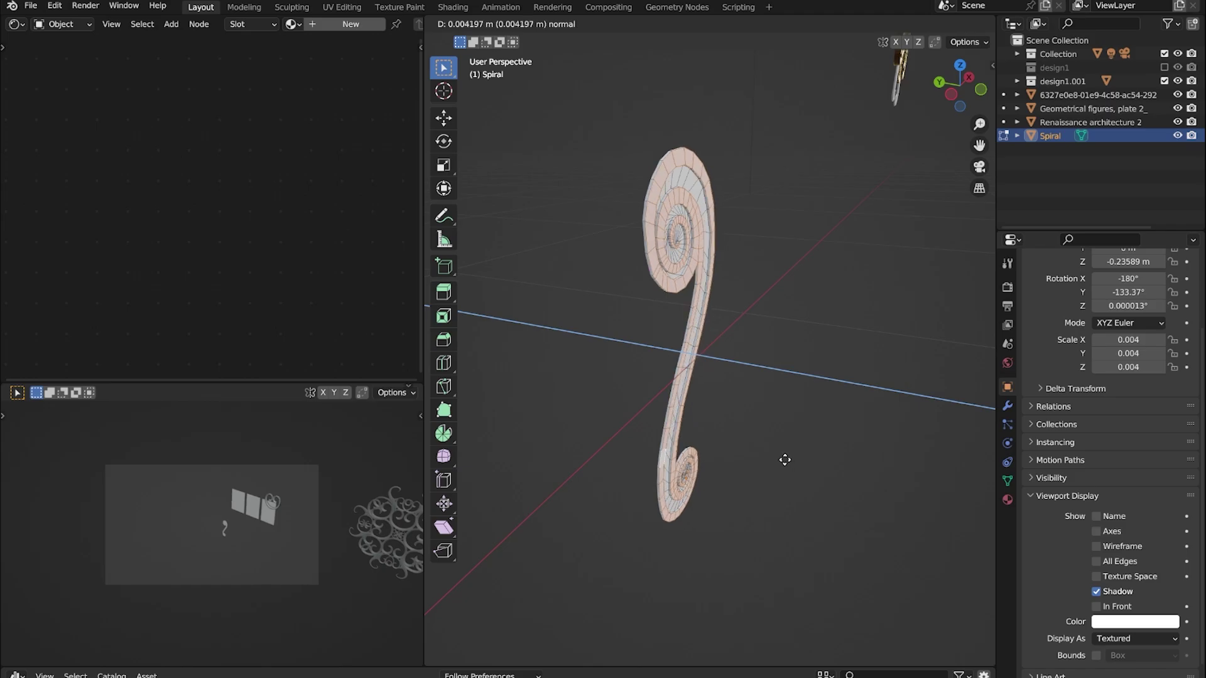
left_click(784, 459)
mouse_move(784, 460)
middle_mouse_down()
mouse_move(508, 388)
mouse_move(480, 474)
middle_mouse_up()
Return to Object Mode and apply the spiral's scale
key("Tab")
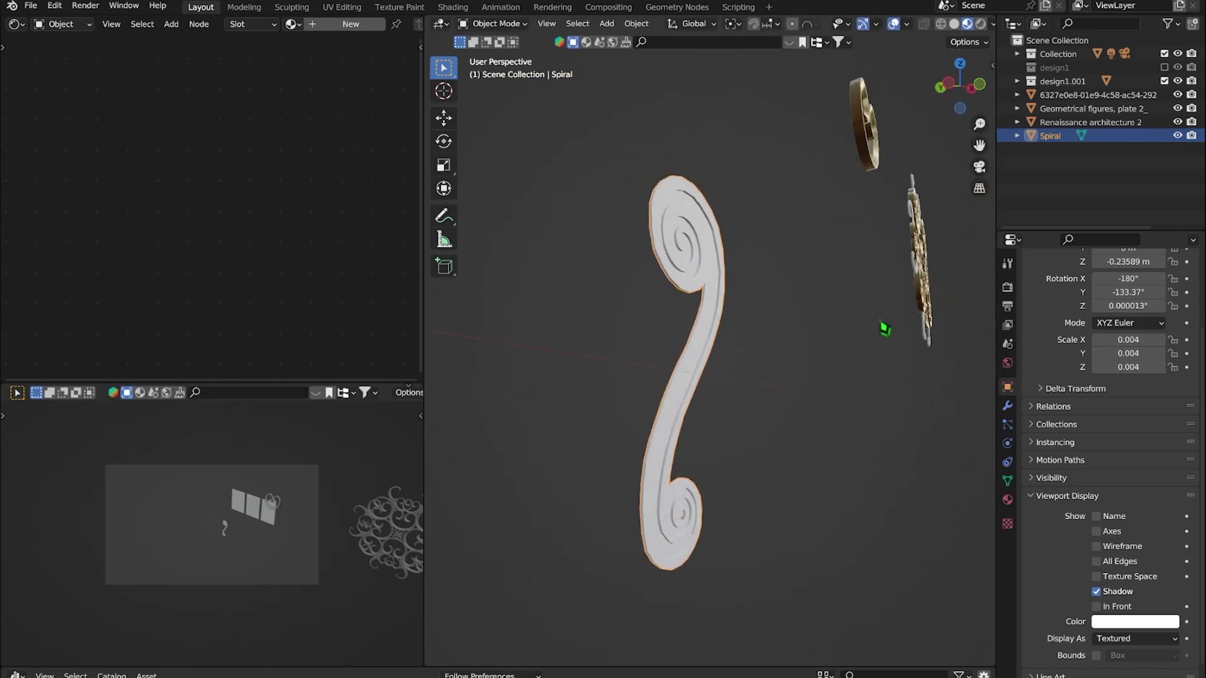
mouse_move(884, 328)
middle_mouse_down()
mouse_move(850, 331)
mouse_move(785, 283)
mouse_move(732, 206)
mouse_move(848, 412)
mouse_move(660, 411)
middle_mouse_up()
scroll(732, 206, "up", 4)
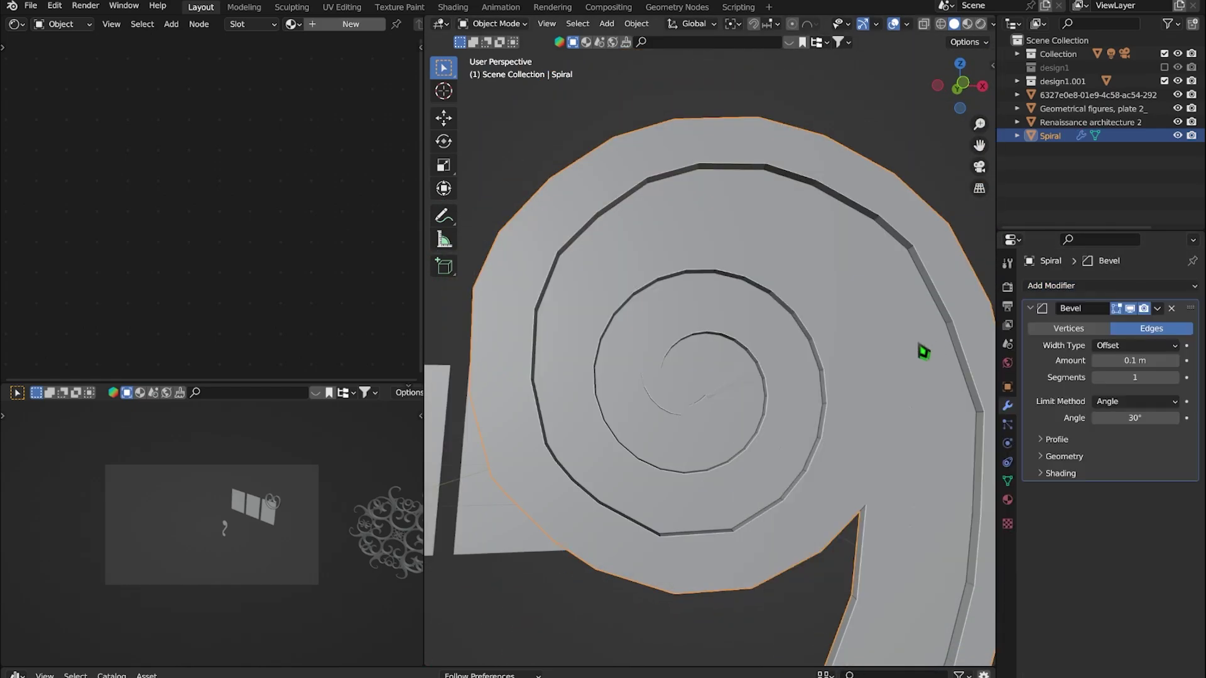
key("ctrl+a")
left_click(918, 379)
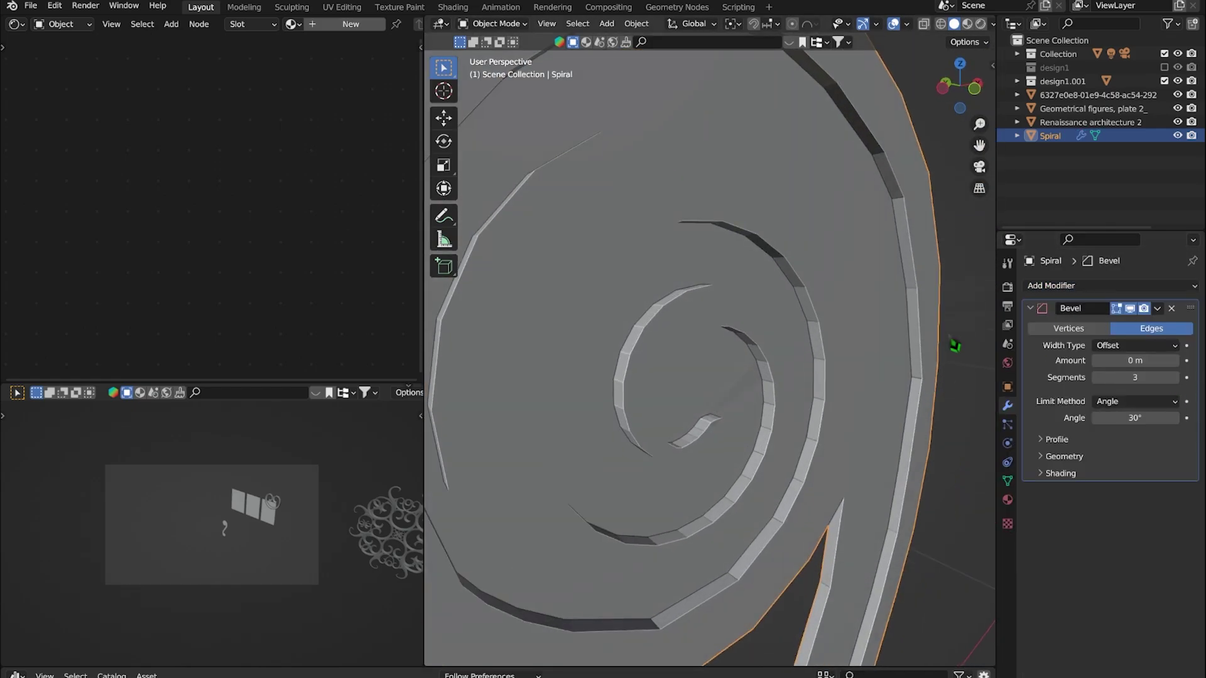
Test Bevel (2 segments) and Subdivision Surface modifiers, then remove them and go to front view
key("ctrl+z")
left_click(1160, 292)
left_click(921, 379)
key("ctrl+z")
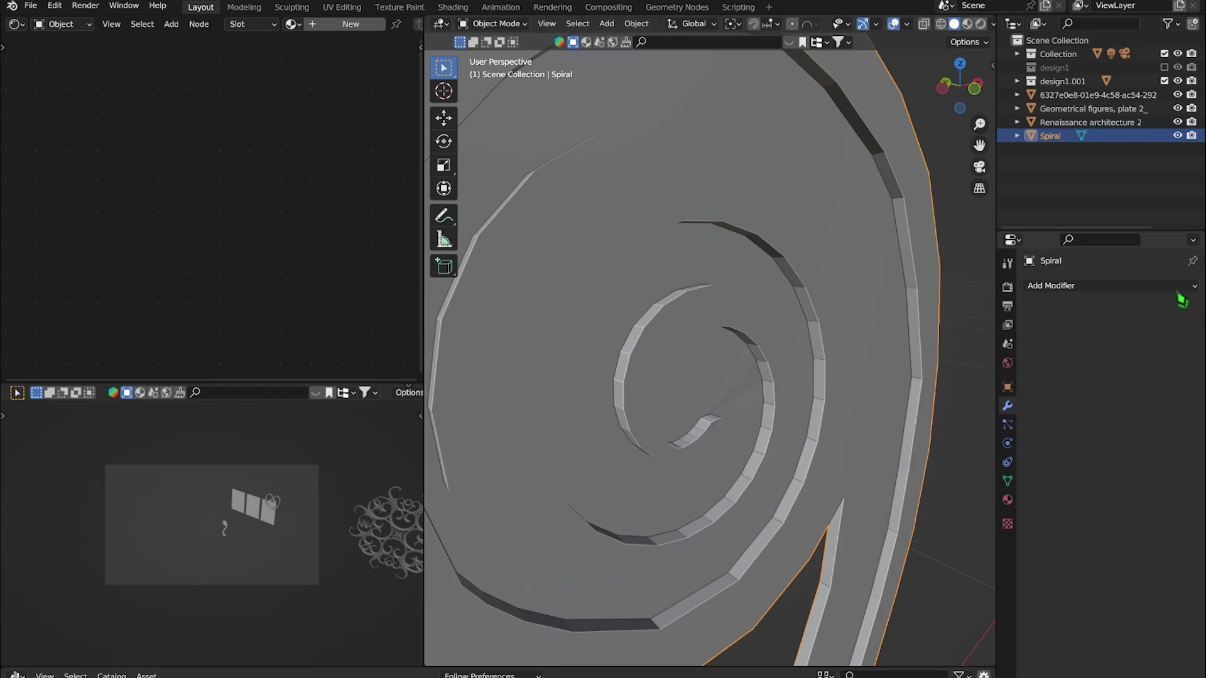
left_click(1068, 286)
left_click(850, 458)
scroll(850, 458, "down", 3)
left_click(1067, 286)
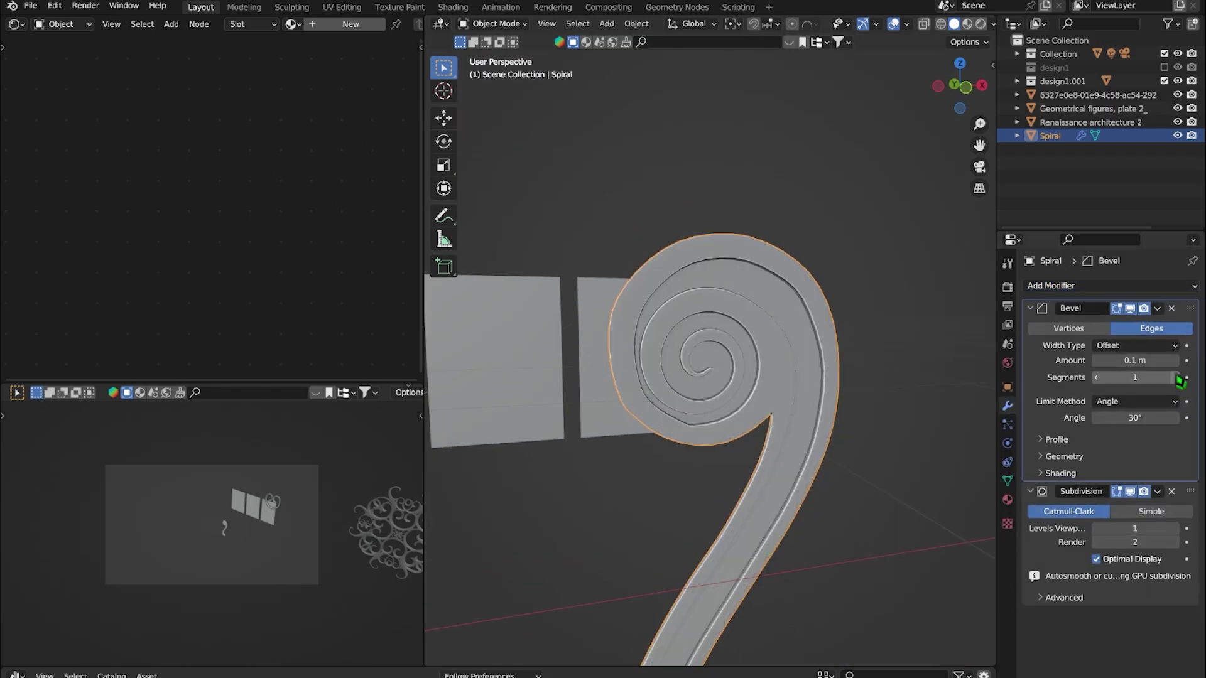
scroll(796, 355, "up", 3)
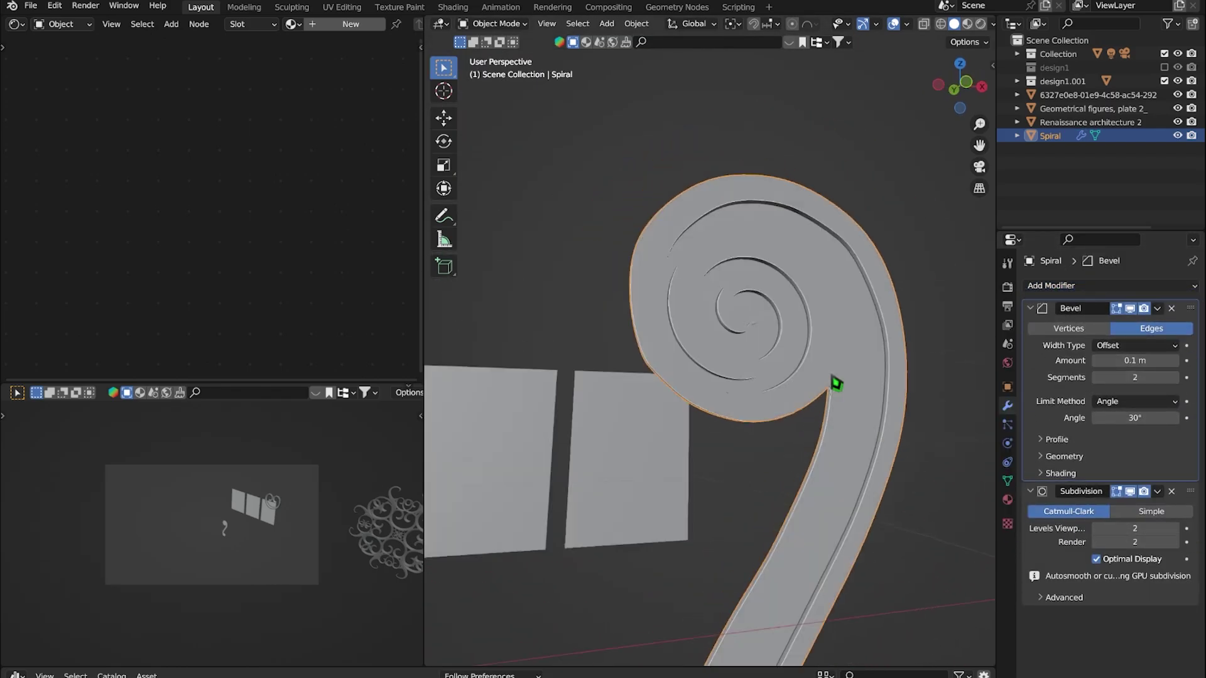
middle_click_drag(801, 370, 747, 400)
key("ctrl+z")
key("ctrl+z")
key("KP_1")
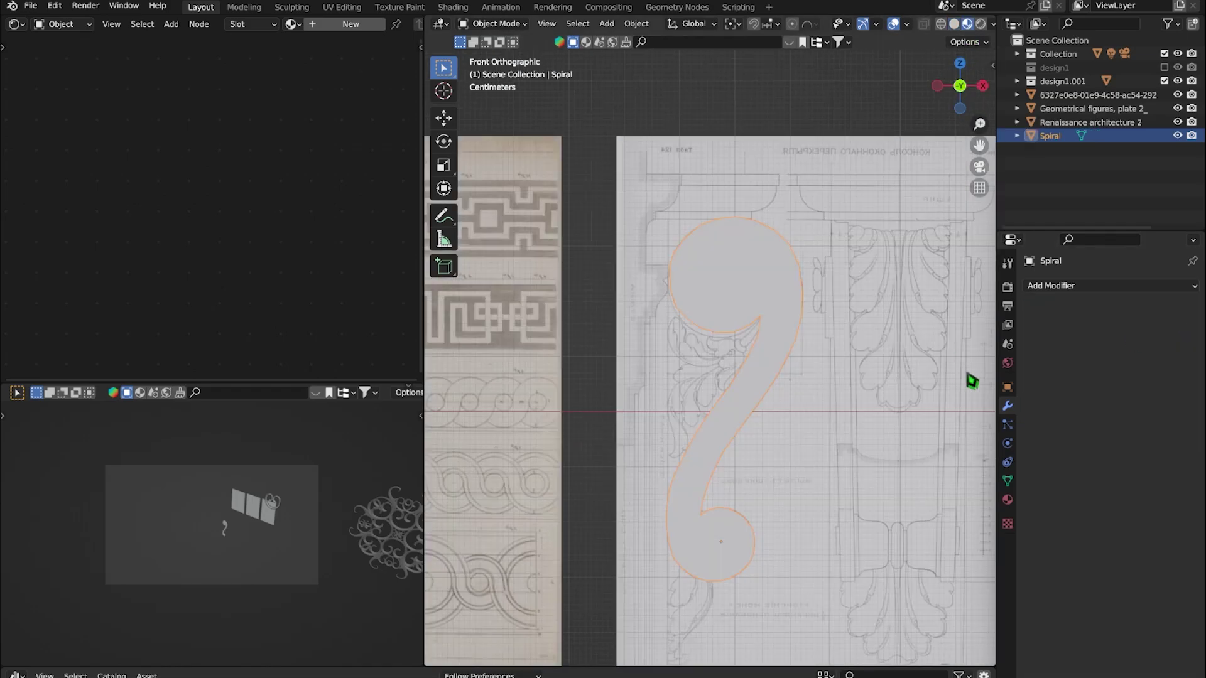
Set the Spiral's Display As to Wire in Object properties
left_click(1007, 387)
scroll(1105, 440, "down", 3)
left_click(1134, 657)
left_click(1106, 627)
scroll(766, 269, "up", 4)
scroll(713, 431, "up", 3)
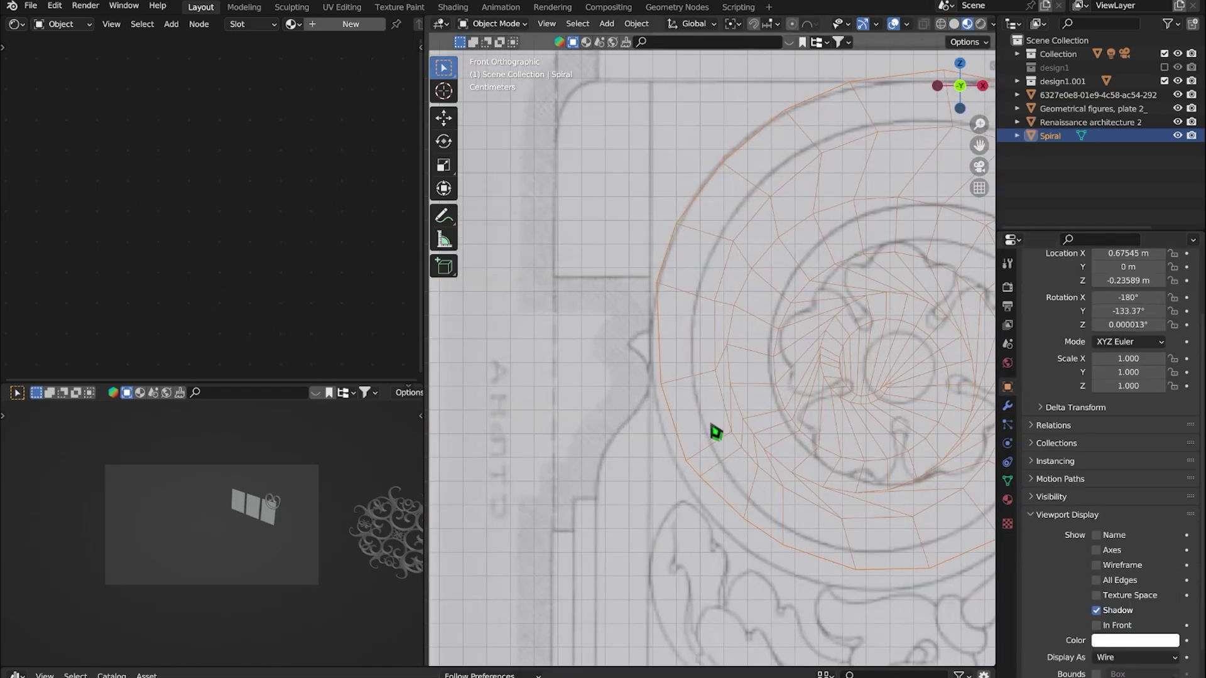
Undo to the unapplied scale and separate a duplicate of the spiral as Spiral.001
key("Tab")
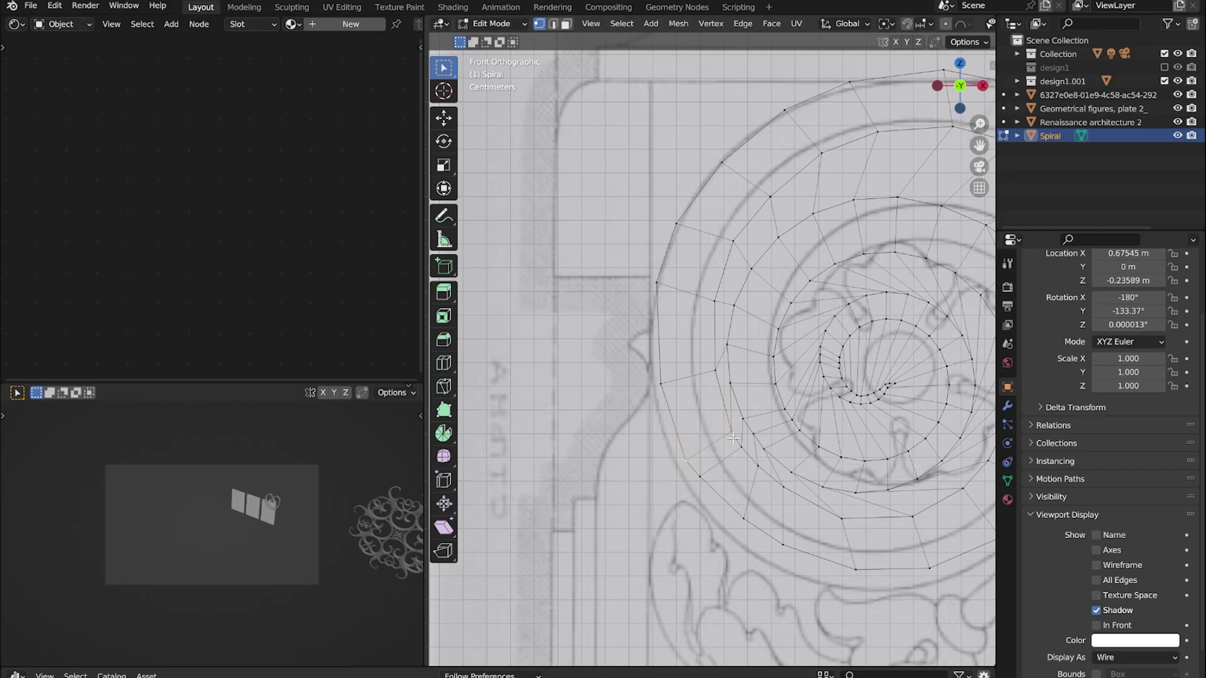
key("ctrl+z")
middle_click_drag(741, 435, 837, 452)
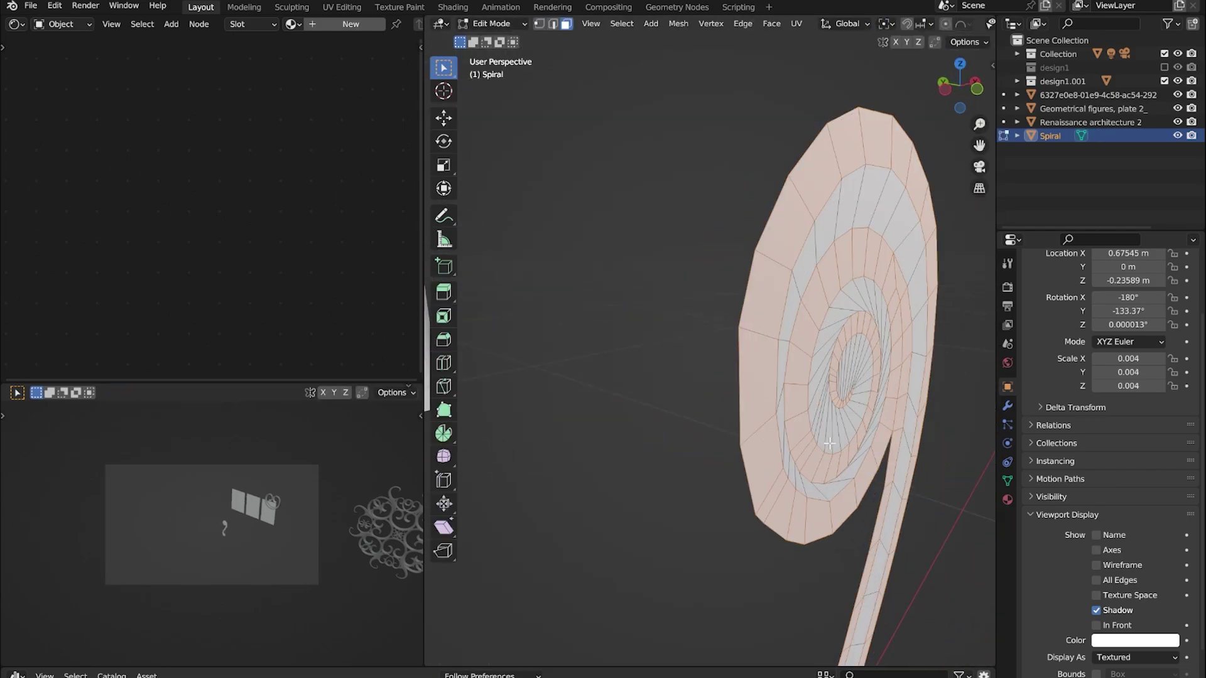
key("Tab")
scroll(829, 444, "down", 4)
key("shift+d")
left_click(748, 345)
key("Tab")
scroll(748, 344, "up", 4)
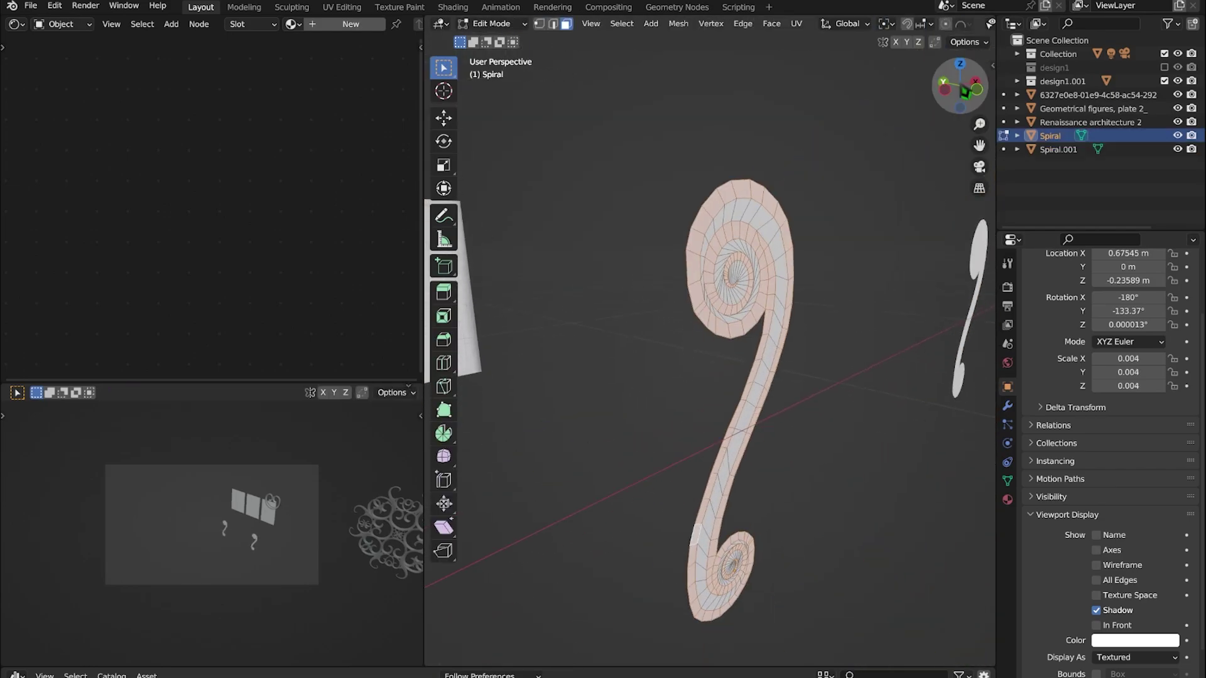
Show the Spiral as wireframe again and re-enter Edit Mode on its mesh
left_click(964, 93)
left_click(1135, 658)
left_click(1124, 604)
scroll(690, 381, "up", 3)
scroll(691, 381, "up", 2)
key("Tab")
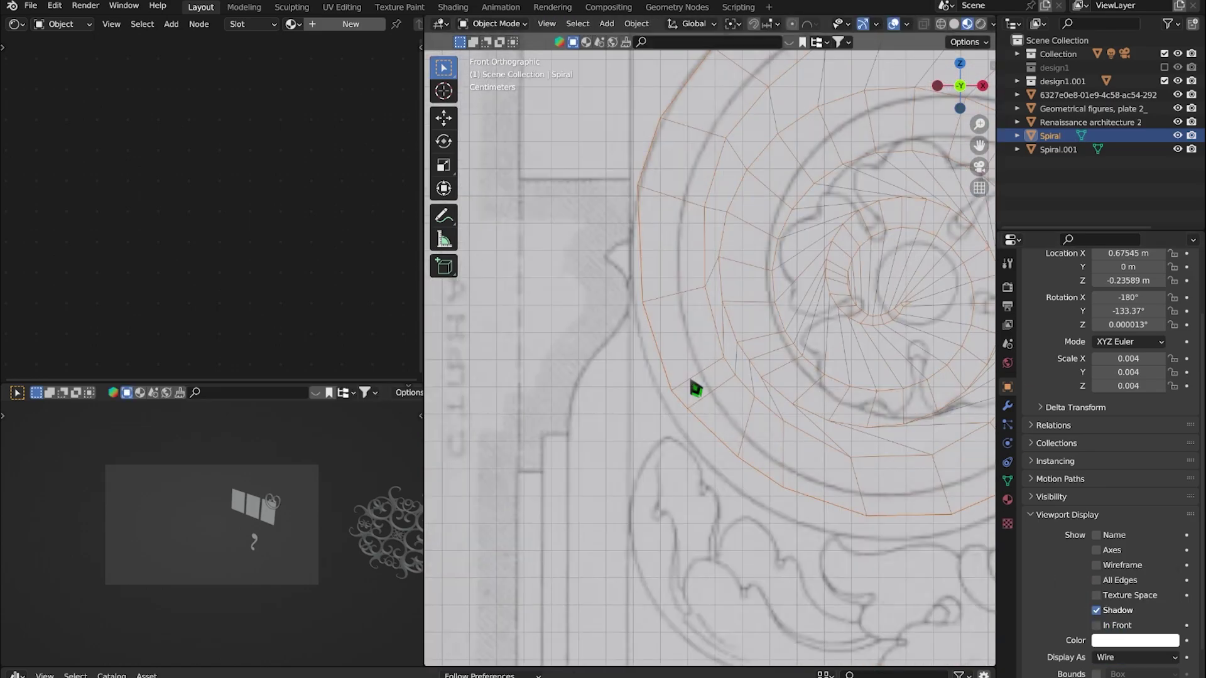
key("Tab")
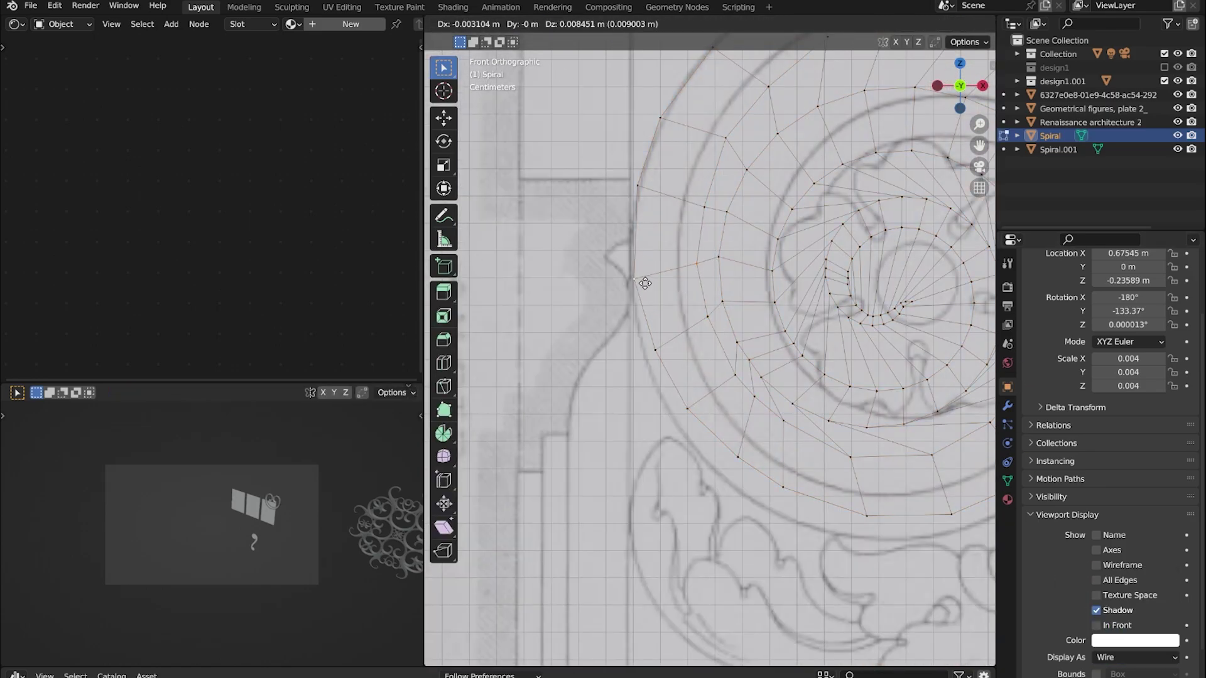
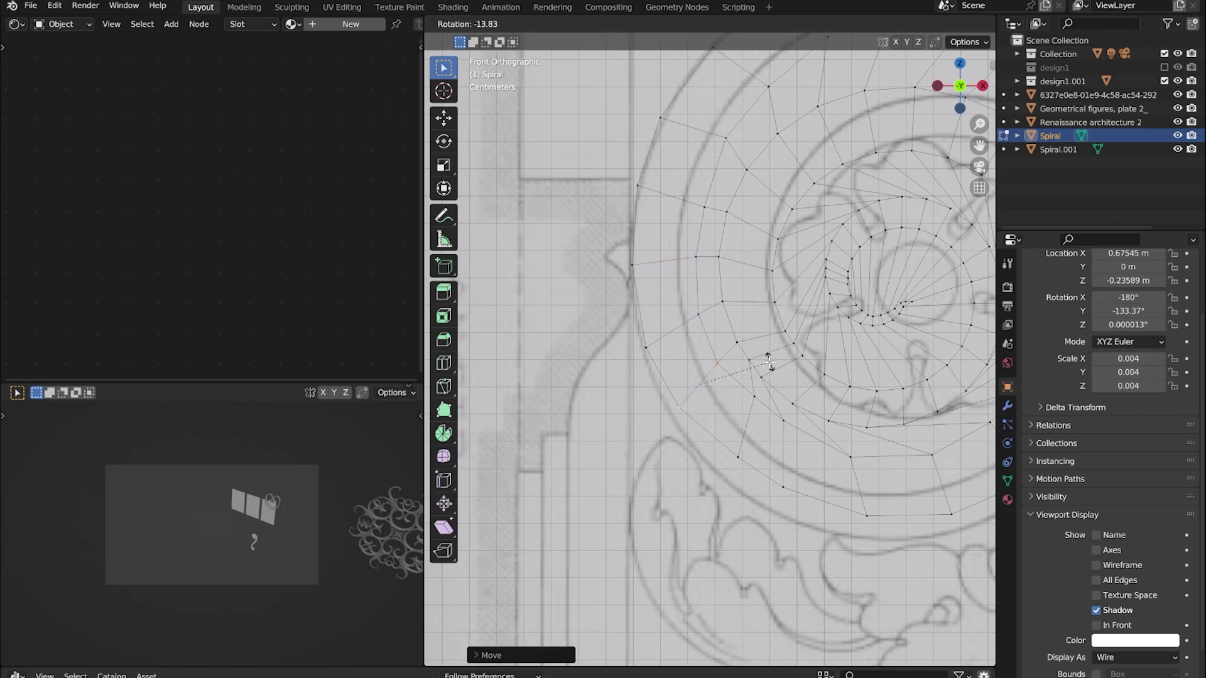
Confirm the spiral vertices' rotation toward the sketch, then resume Edit Mode on the spiral
left_click(815, 480)
key("Tab")
scroll(792, 385, "down", 3)
scroll(635, 231, "up", 3)
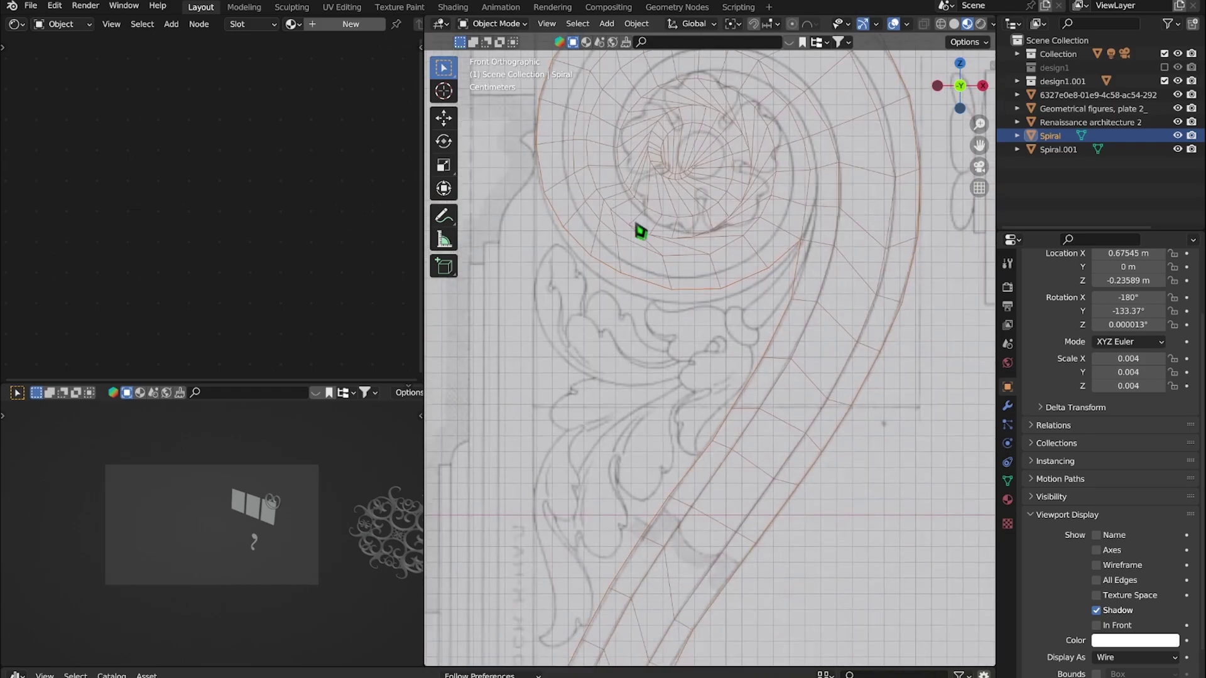
scroll(720, 274, "up", 3)
key("Tab")
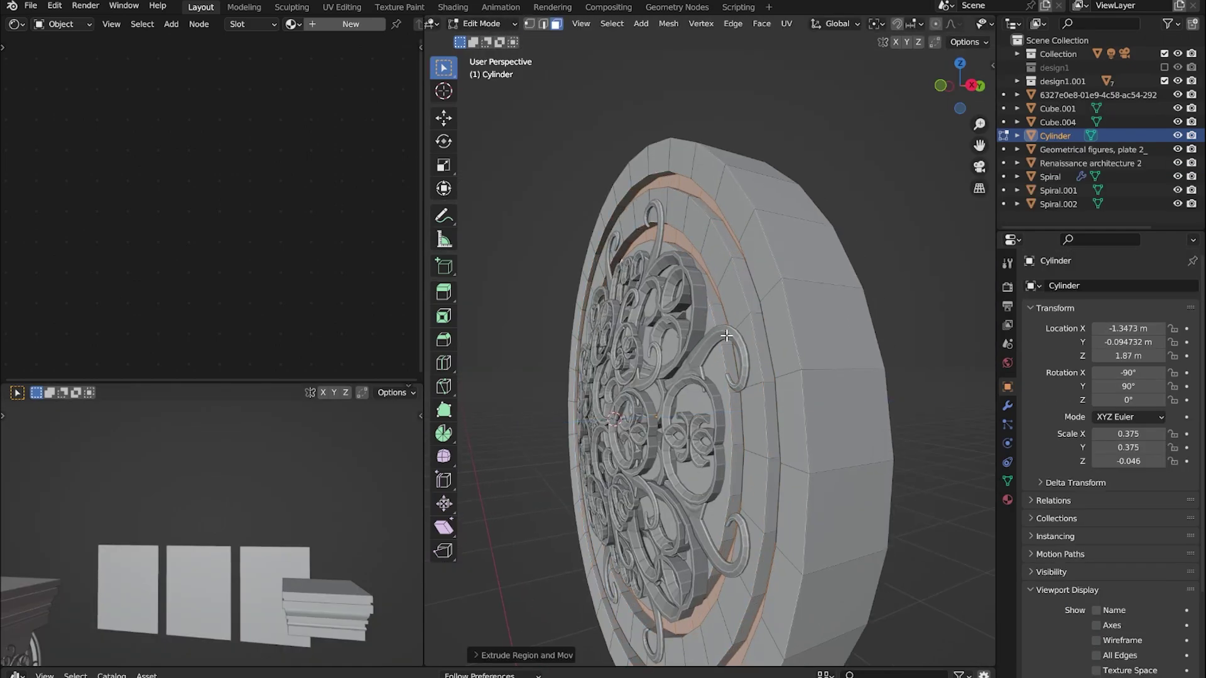
Apply all transforms to the Cylinder frame
key("Tab")
key("ctrl+a")
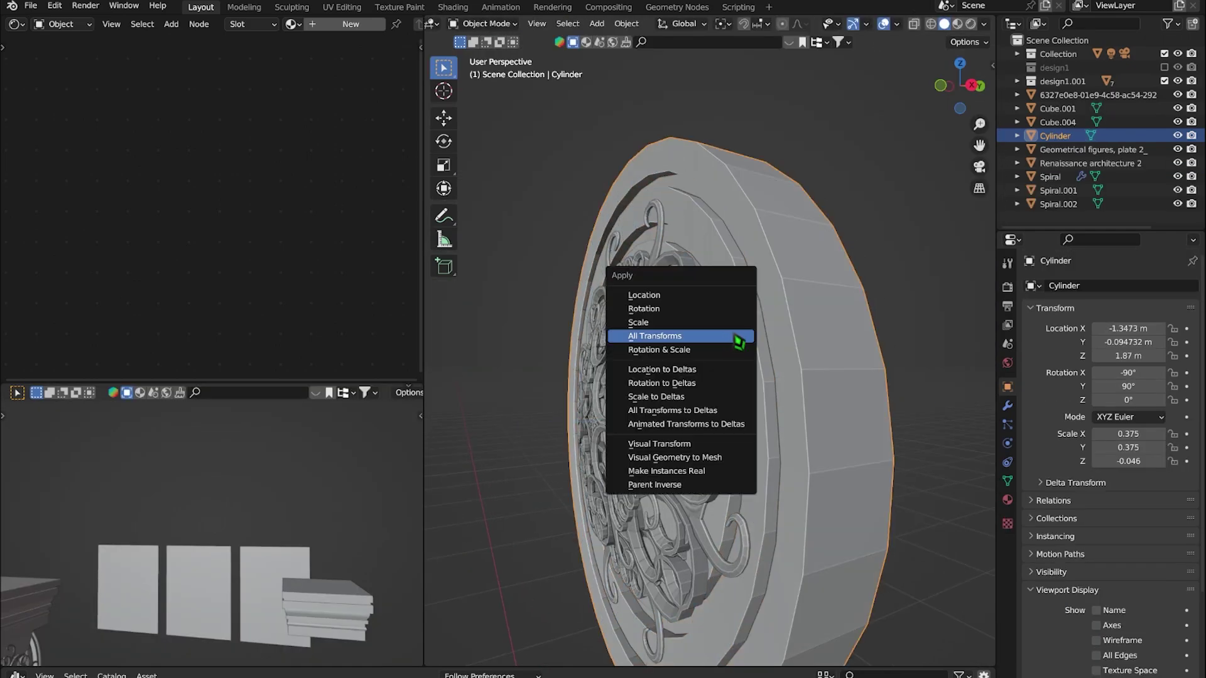
left_click(736, 336)
mouse_move(736, 336)
middle_mouse_down()
mouse_move(834, 396)
mouse_move(635, 304)
mouse_move(693, 303)
mouse_move(484, 358)
middle_mouse_up()
Add a loop cut around the Cylinder's rim and select the outer edge rings
key("Tab")
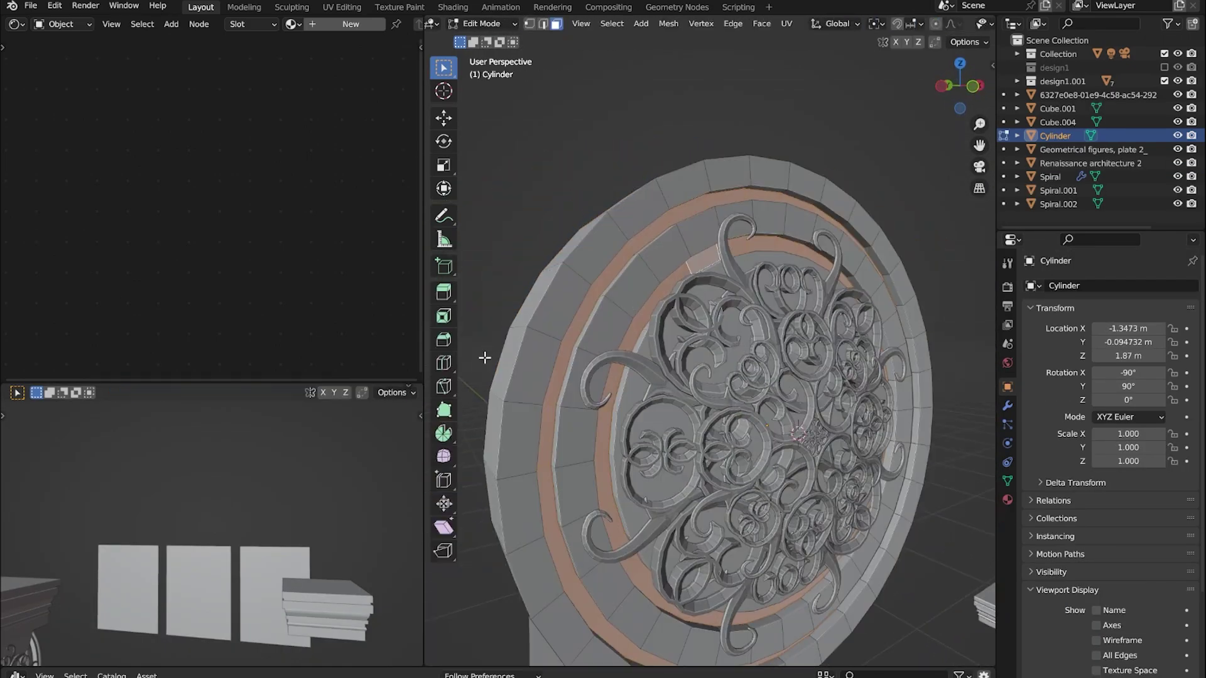
left_click(593, 356)
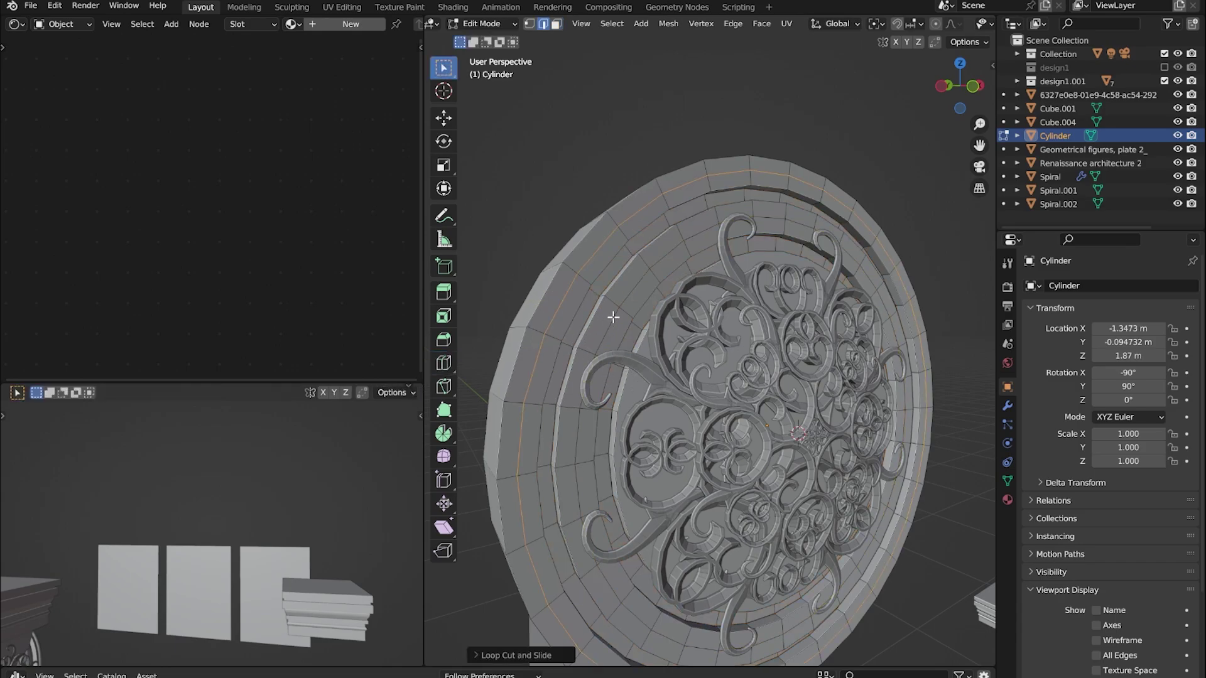
left_click(612, 319)
left_click(565, 377, "alt")
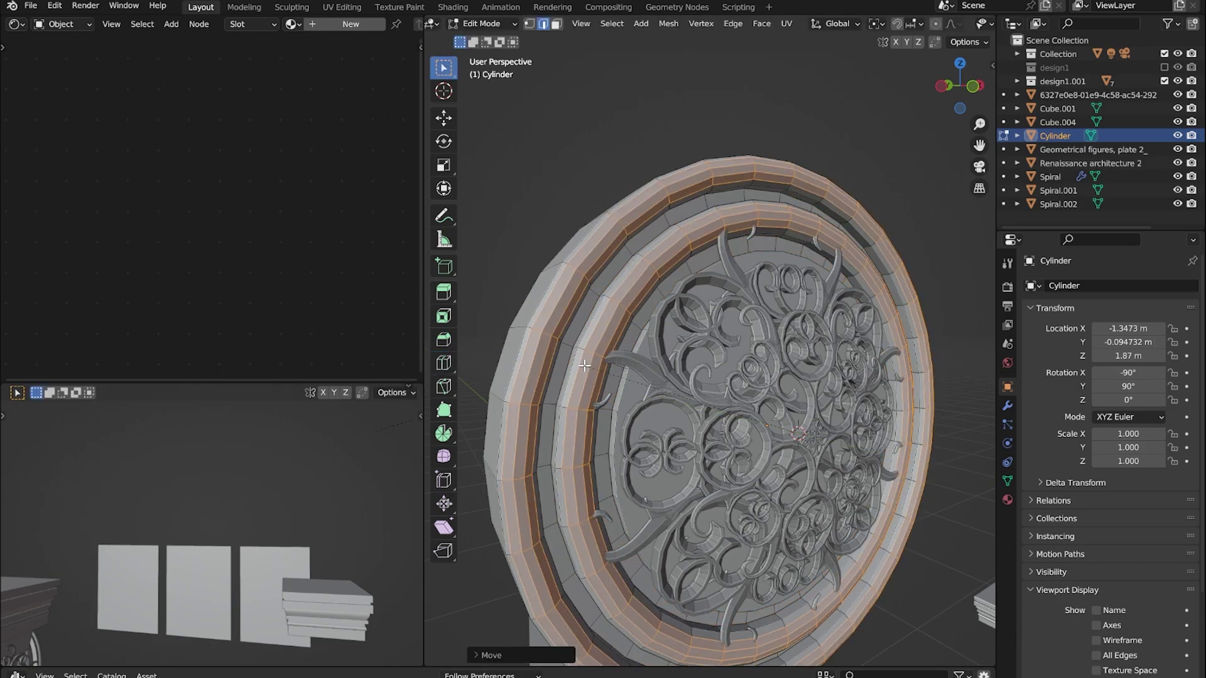
key("Tab")
mouse_move(577, 370)
middle_mouse_down()
mouse_move(830, 402)
mouse_move(800, 422)
mouse_move(730, 358)
mouse_move(796, 404)
mouse_move(767, 398)
middle_mouse_up()
Scale the cage ornament slightly smaller inside the frame, then edit the Cylinder again
left_click(838, 520)
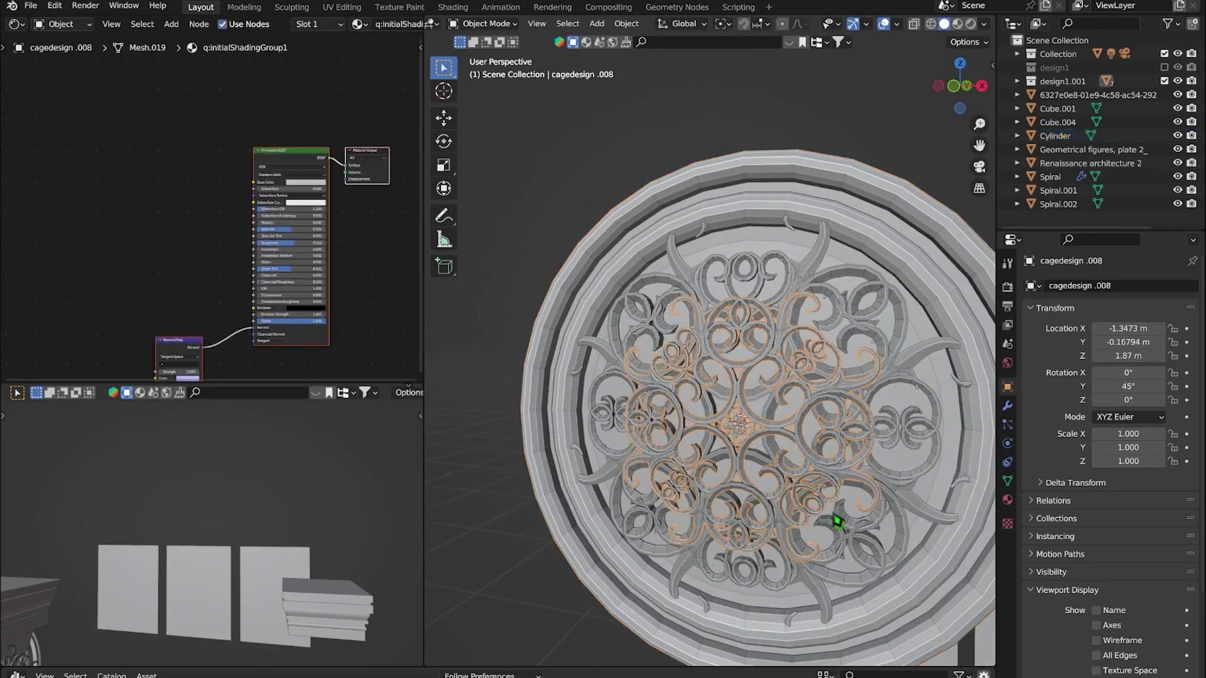
key("s")
left_click(844, 532)
mouse_move(844, 532)
middle_mouse_down()
mouse_move(696, 311)
mouse_move(772, 392)
mouse_move(775, 364)
mouse_move(608, 385)
middle_mouse_up()
left_click(702, 374)
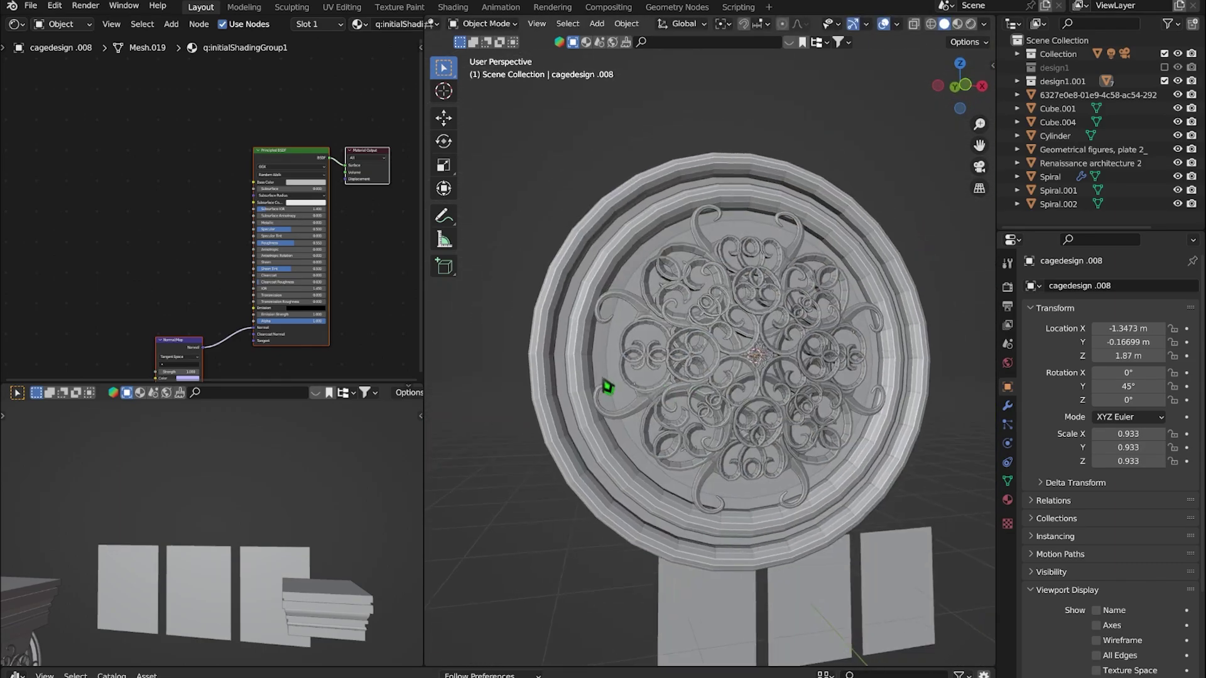
left_click(615, 357)
key("Tab")
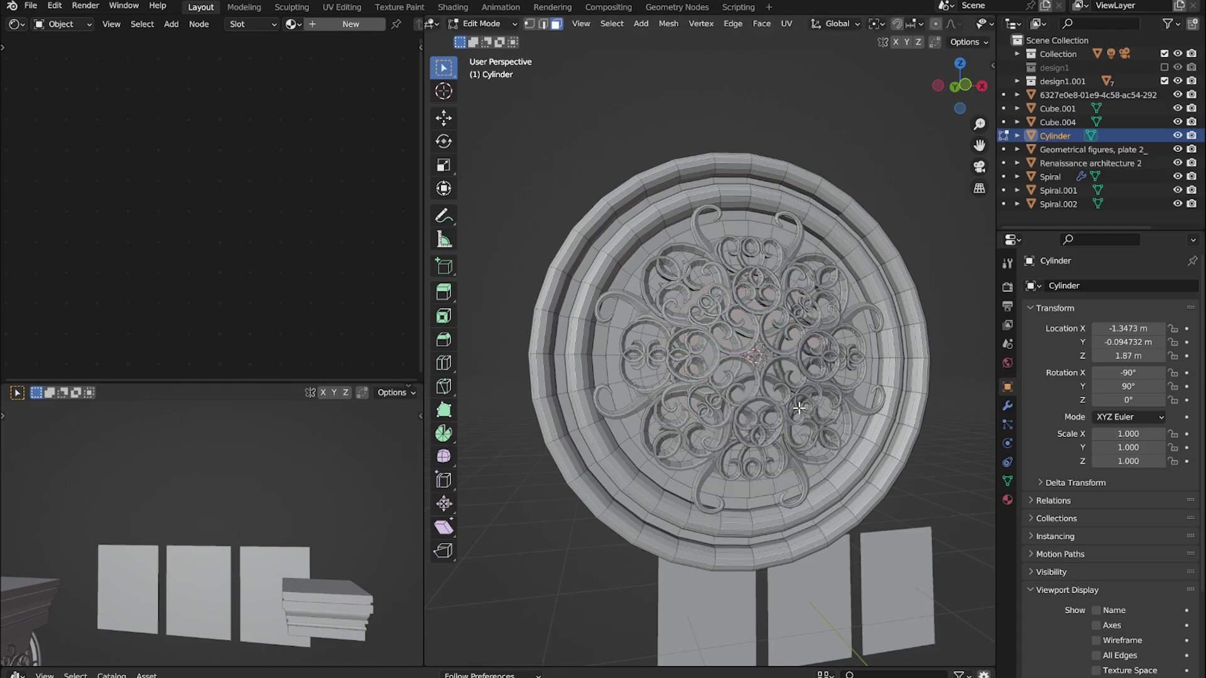
Shade the Cylinder's selected faces smooth and view its mesh data settings
right_click(849, 565)
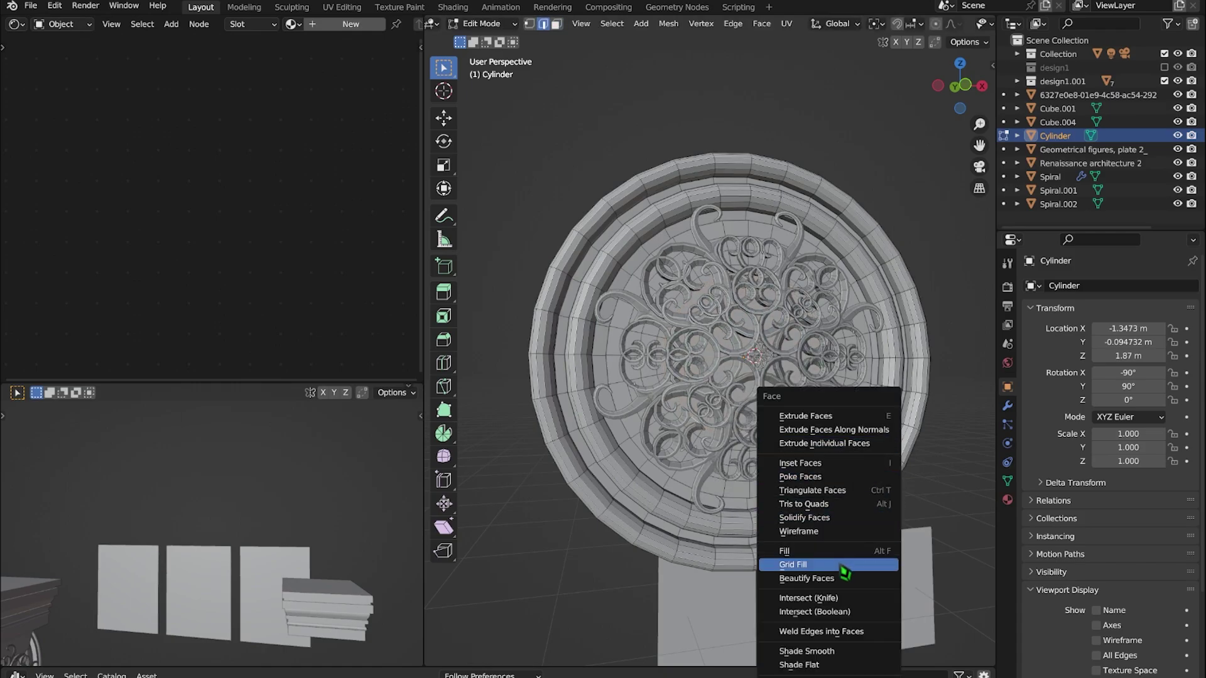
left_click(848, 569)
key("Tab")
scroll(657, 202, "up", 1)
left_click(1007, 481)
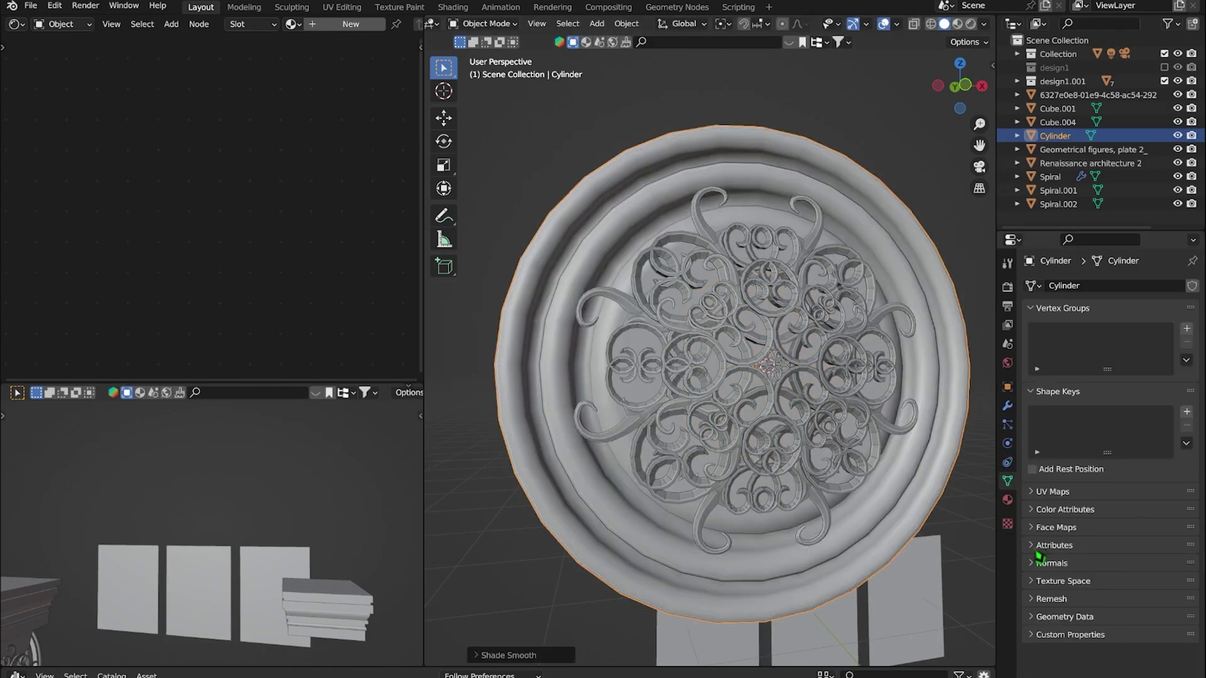
key("ctrl+z")
middle_click_drag(718, 384, 729, 384)
Try Subdivision Surface and Bevel modifiers (2 segments) on the Cylinder
left_click(1008, 405)
left_click(1111, 285)
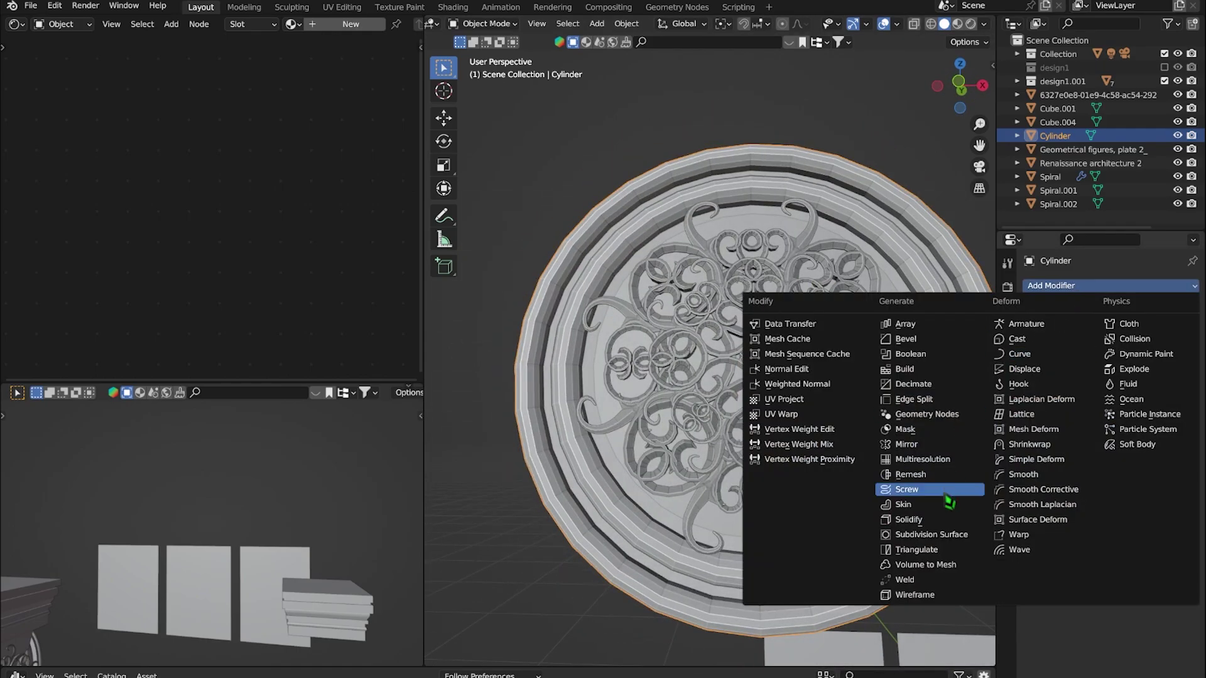
left_click(841, 490)
mouse_move(797, 436)
middle_mouse_down()
mouse_move(856, 507)
mouse_move(803, 485)
mouse_move(913, 377)
middle_mouse_up()
left_click(1111, 285)
left_click(904, 462)
left_click(1174, 378)
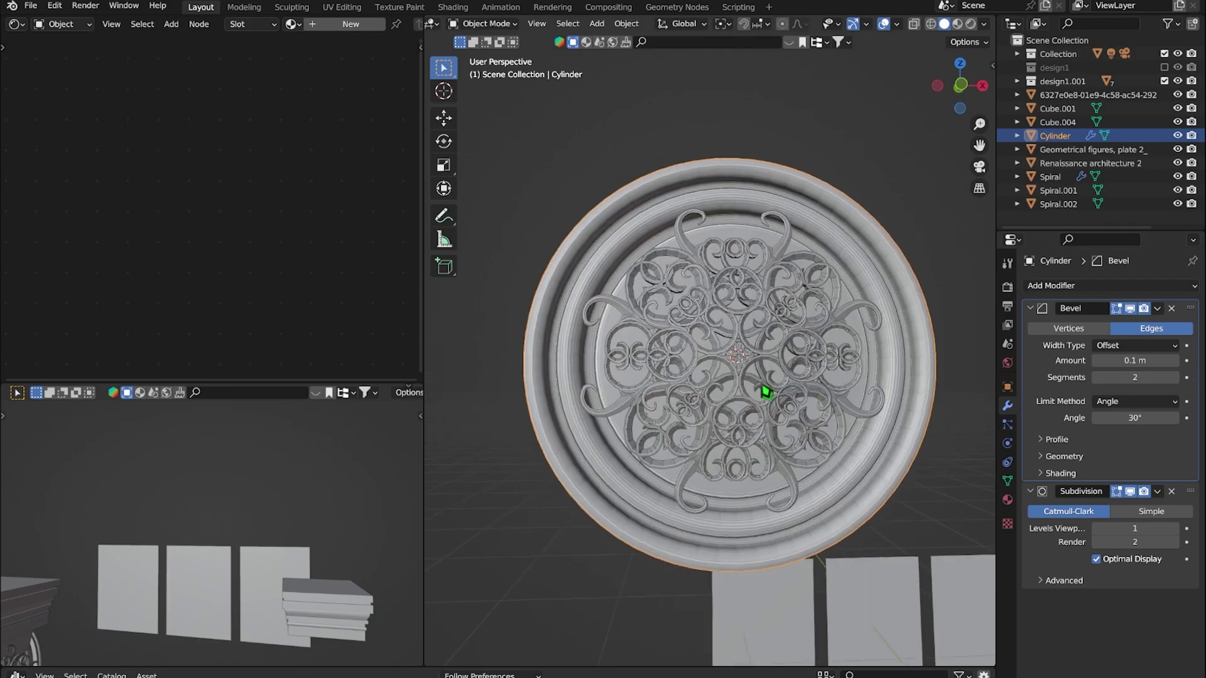
mouse_move(764, 396)
middle_mouse_down()
mouse_move(821, 250)
mouse_move(909, 189)
mouse_move(857, 325)
mouse_move(616, 280)
middle_mouse_up()
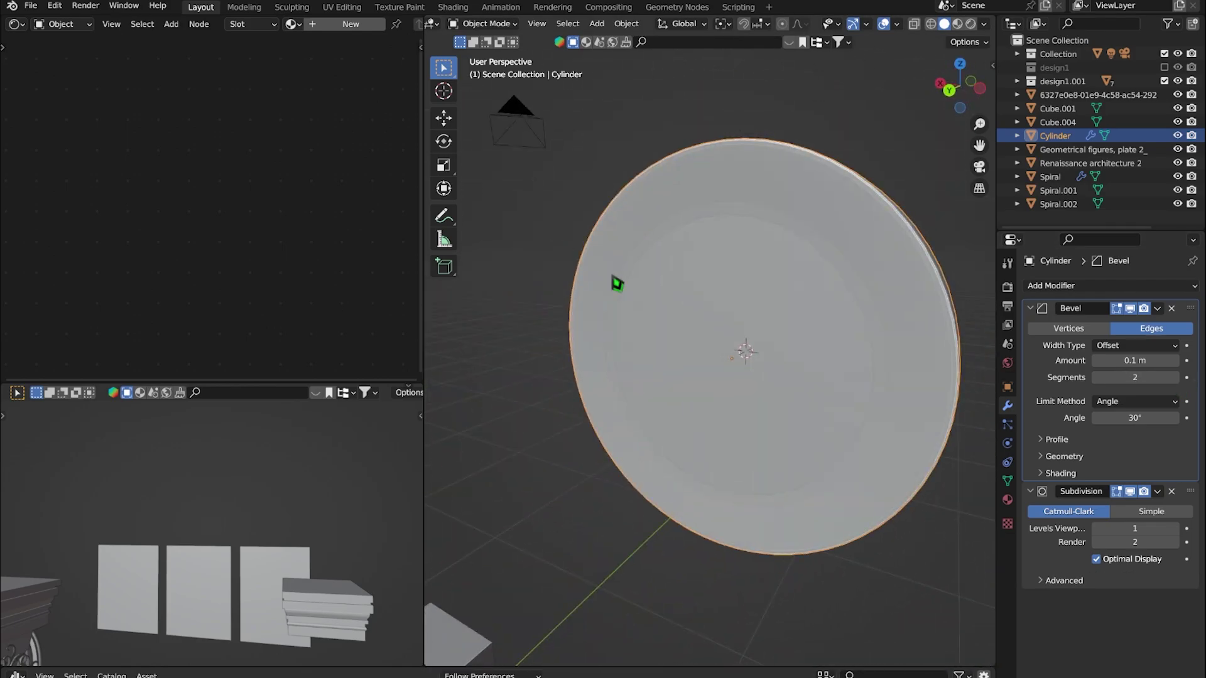
Remove the trial modifiers and extrude the disc's inner face into another stepped ring
key("Tab")
double_click(1171, 307)
key("e")
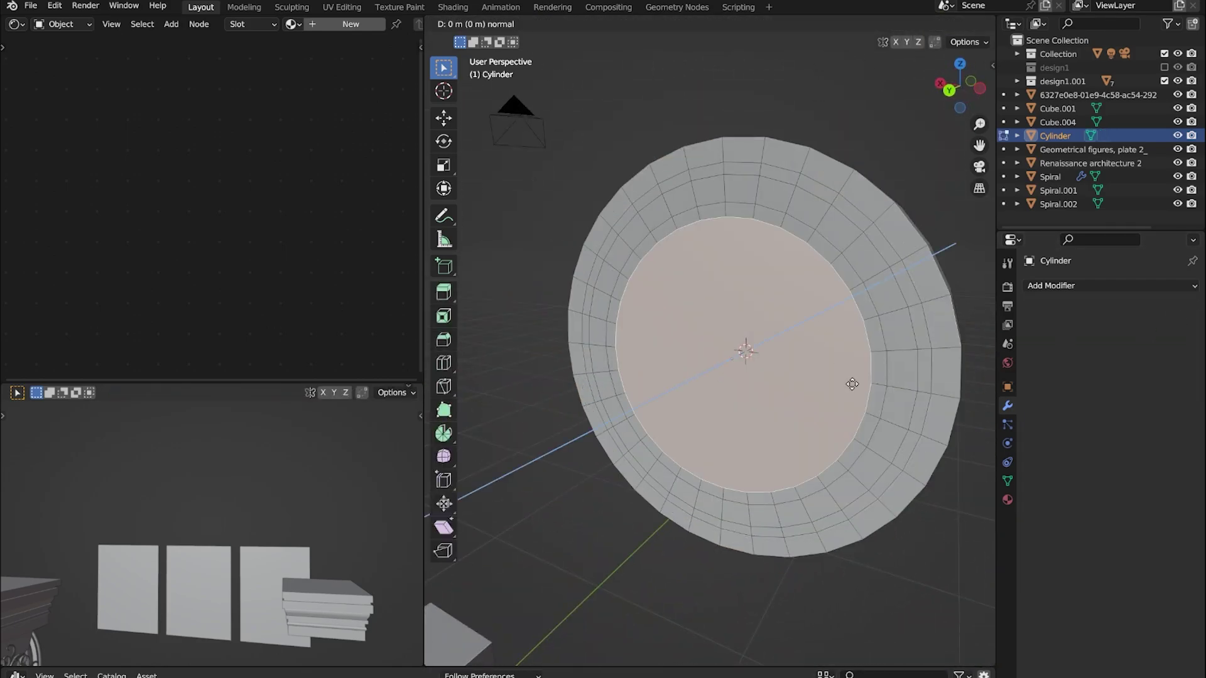
left_click(803, 375)
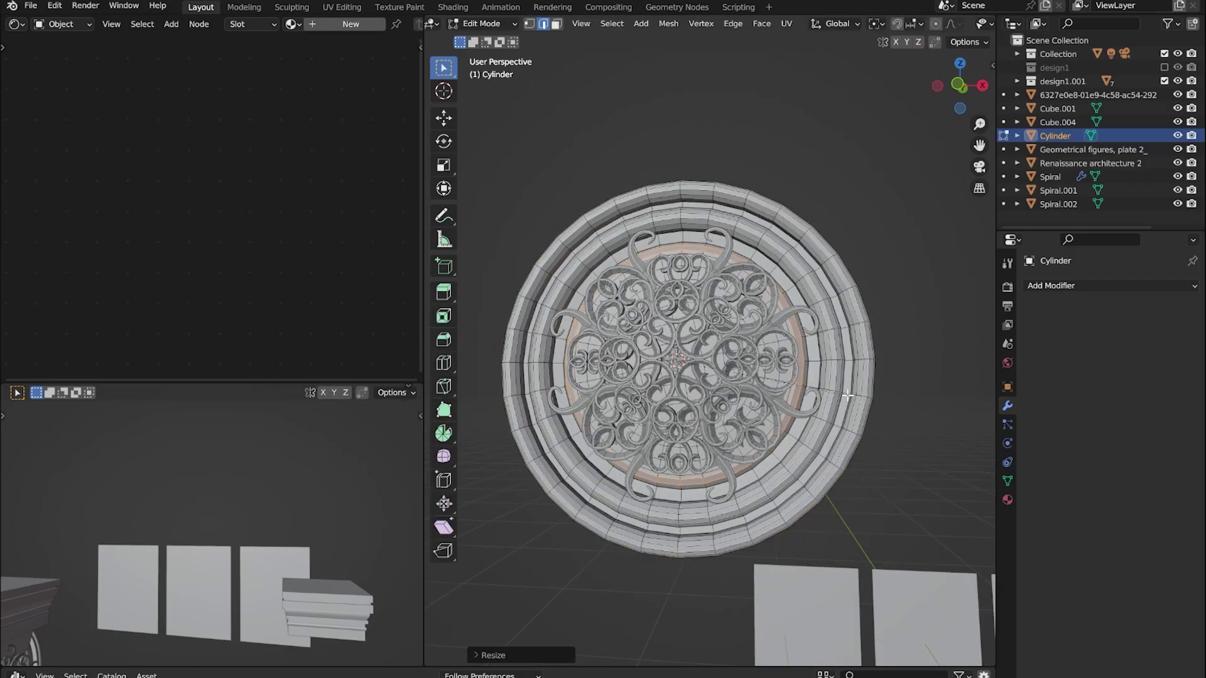
key("Tab")
middle_click_drag(842, 412, 834, 339)
scroll(834, 339, "up", 4)
middle_click_drag(741, 423, 593, 412)
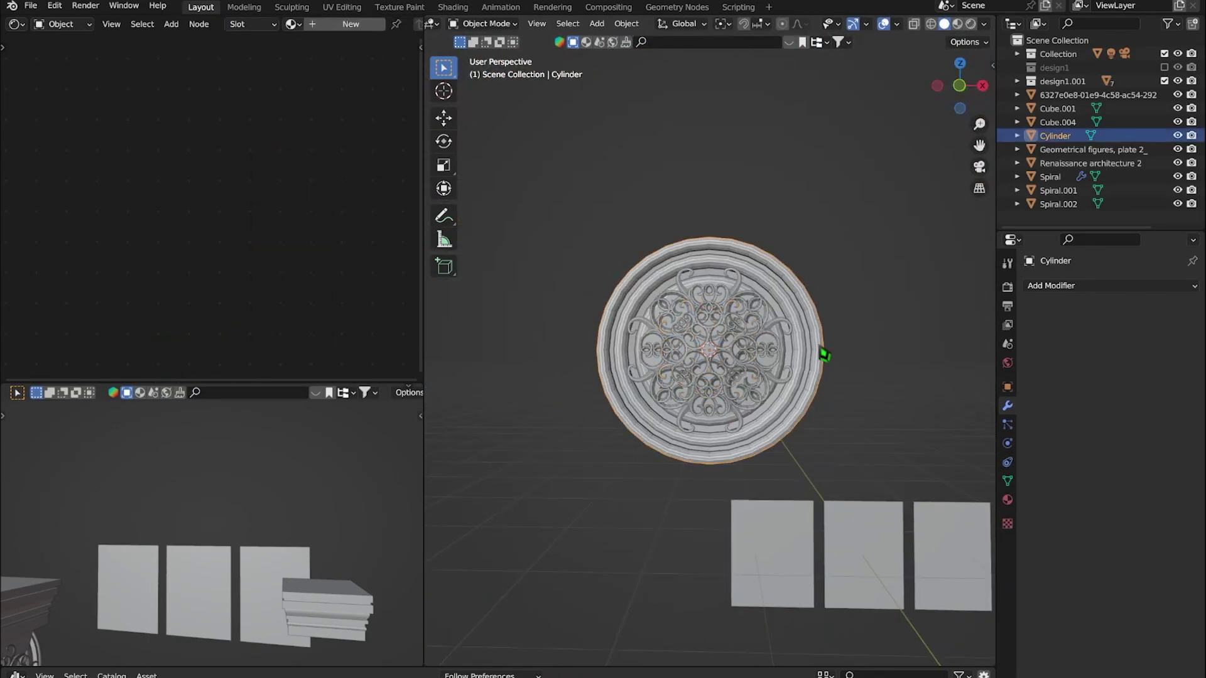
key("shift+a")
Add a UV sphere at the ornament's centre and scale it down
left_click(823, 402)
key("s")
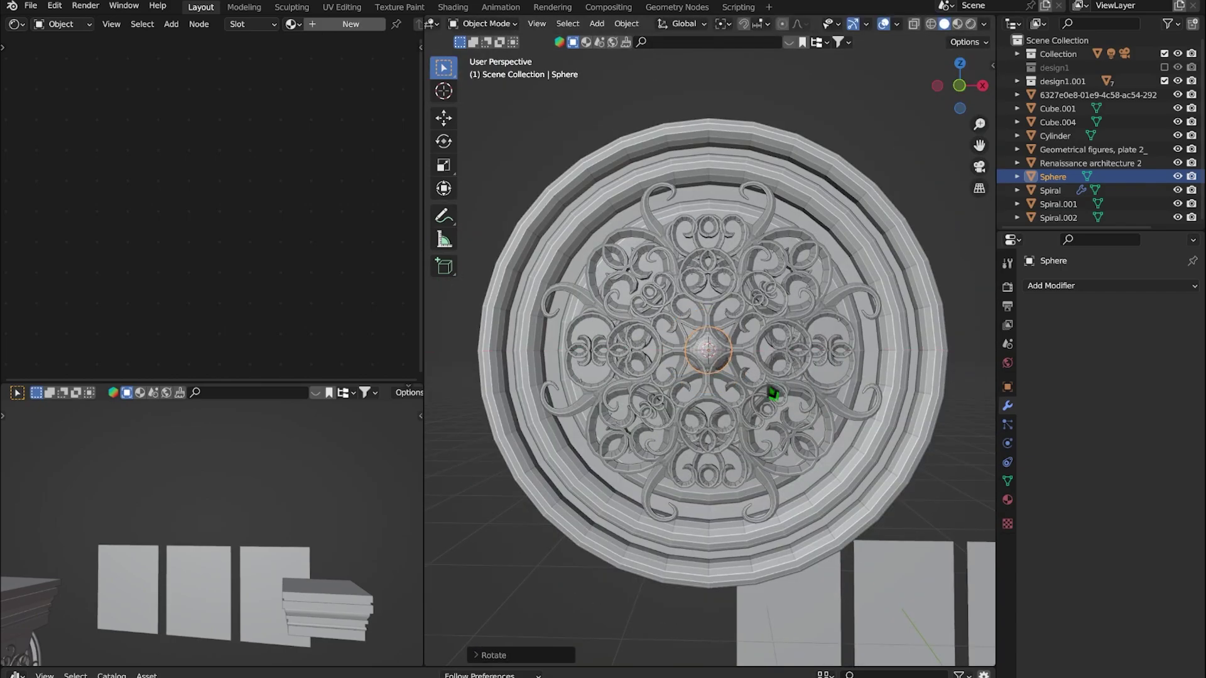
scroll(773, 393, "up", 6)
key("s")
left_click(787, 360)
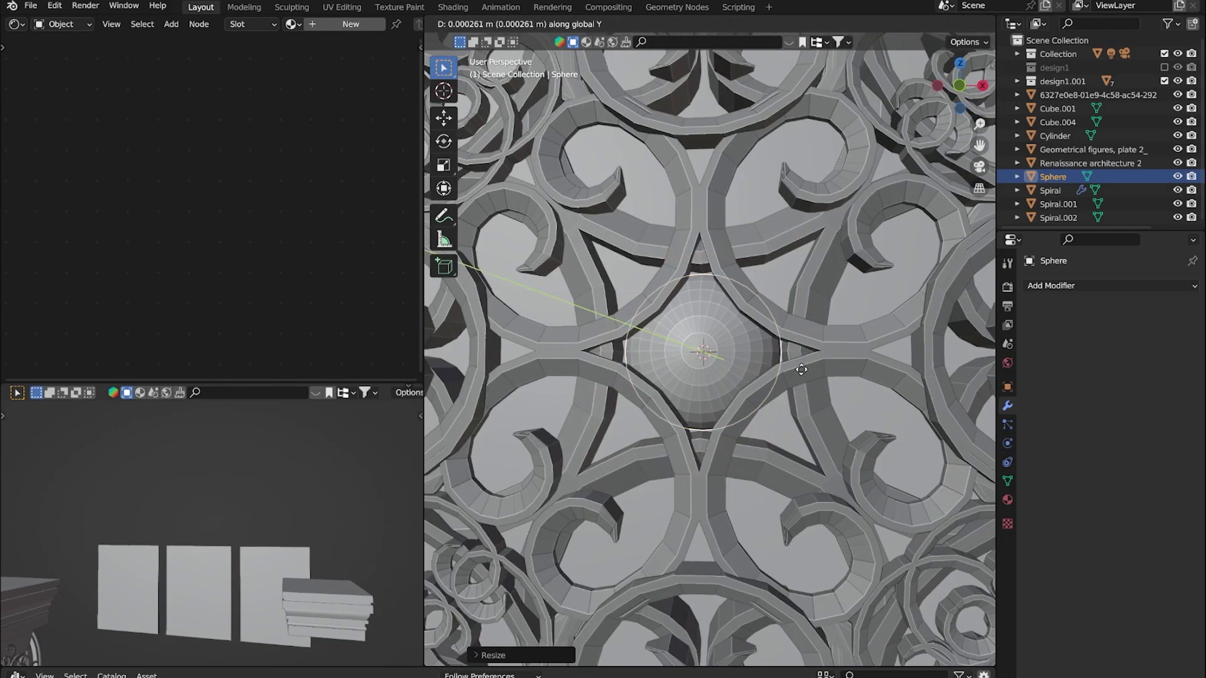
scroll(801, 370, "down", 5)
mouse_move(702, 307)
middle_mouse_down()
mouse_move(814, 412)
mouse_move(864, 404)
mouse_move(716, 377)
mouse_move(692, 375)
mouse_move(678, 392)
mouse_move(720, 372)
middle_mouse_up()
Shade the sphere smooth, position it along Y, and select the Cylinder frame
right_click(864, 404)
left_click(886, 412)
key("alt+a")
scroll(721, 570, "down", 5)
scroll(756, 373, "up", 5)
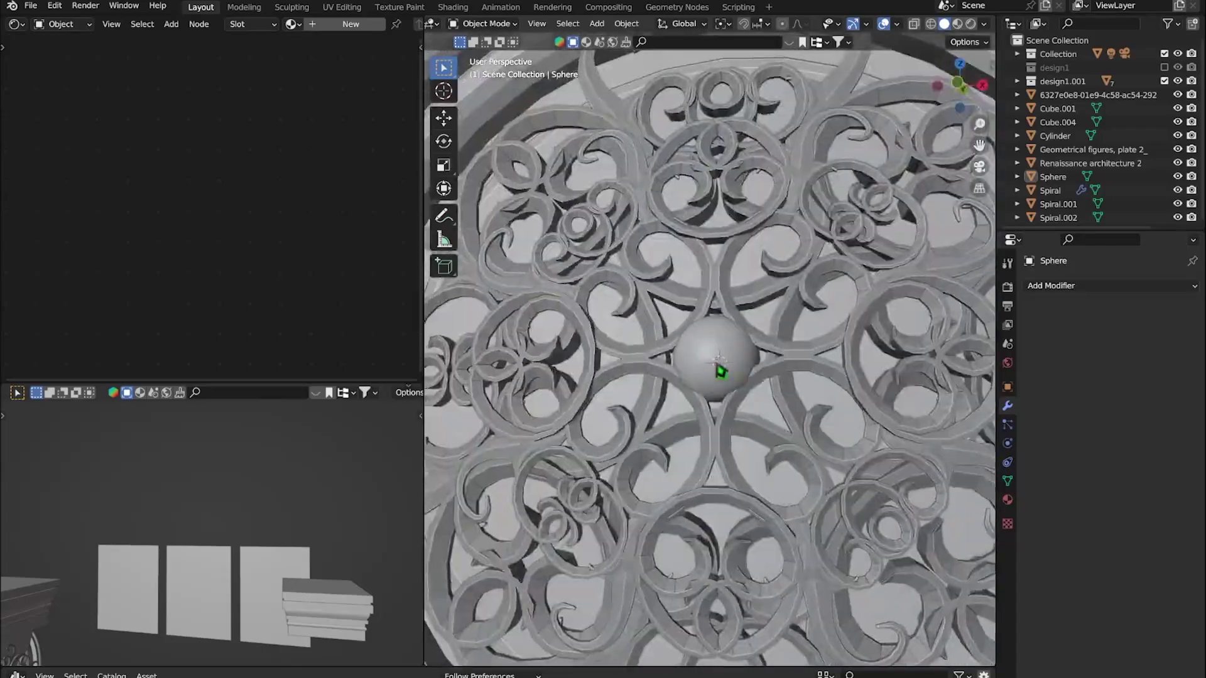
scroll(721, 372, "down", 8)
left_click(829, 283)
scroll(839, 318, "up", 1)
Add Subdivision Surface and Bevel modifiers to the Cylinder frame
left_click(1051, 285)
left_click(931, 534)
left_click(1050, 285)
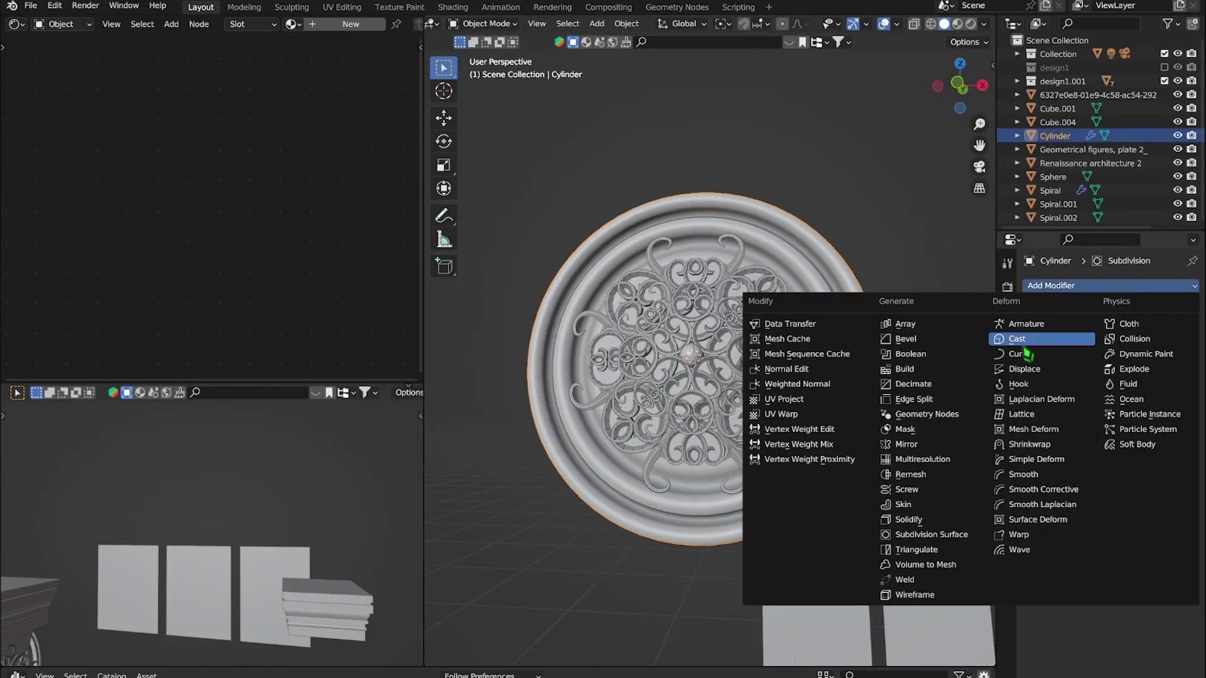
left_click(906, 339)
key("alt+a")
scroll(856, 237, "up", 3)
middle_click_drag(856, 236, 1098, 433)
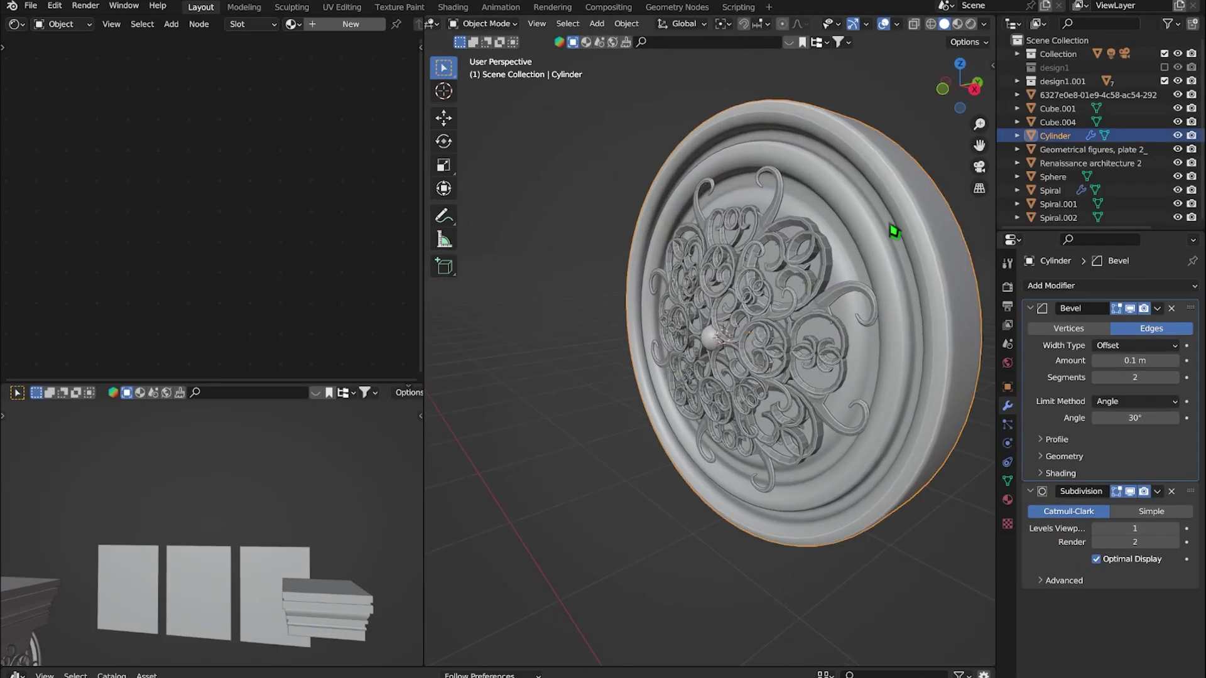
middle_click_drag(894, 232, 839, 272)
Change the Cylinder's shading and inspect the disc with the sphere, keeping the Cylinder selected
right_click(835, 307)
left_click(828, 314)
middle_click_drag(828, 315, 929, 286)
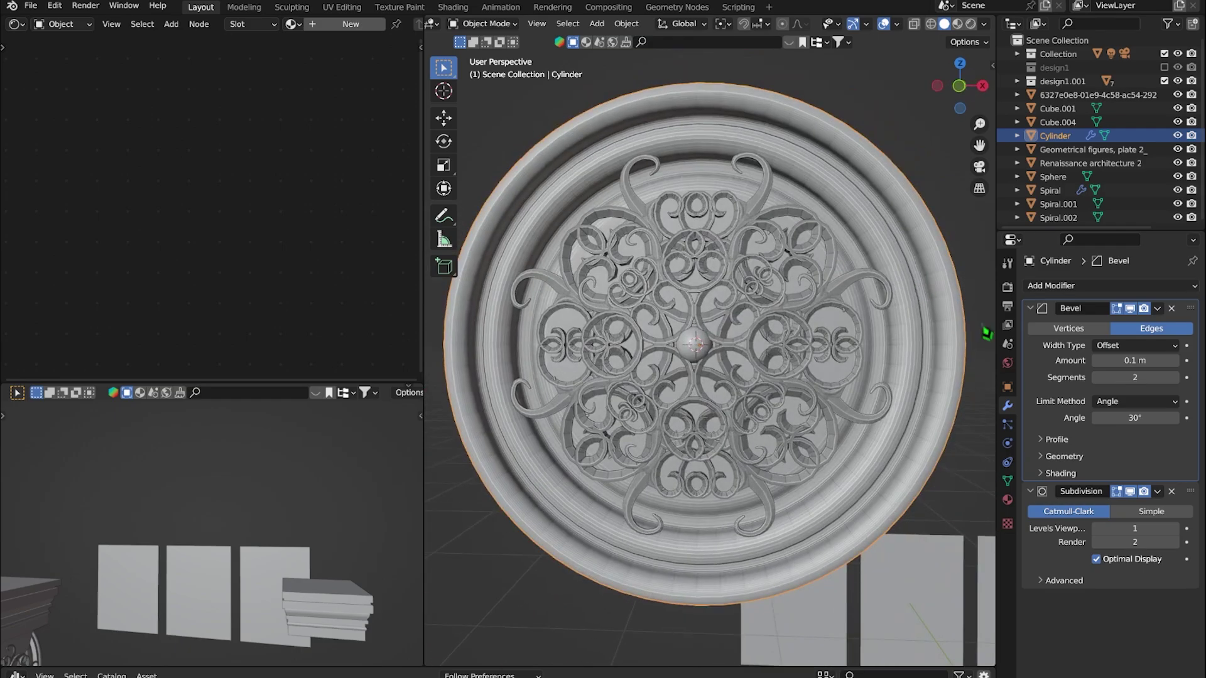
middle_click_drag(986, 334, 760, 403)
scroll(778, 471, "up", 4)
scroll(785, 502, "down", 8)
left_click(737, 440)
mouse_move(777, 462)
middle_mouse_down()
mouse_move(737, 440)
mouse_move(742, 353)
mouse_move(933, 344)
mouse_move(756, 352)
mouse_move(682, 445)
mouse_move(760, 350)
middle_mouse_up()
left_click(747, 408)
scroll(743, 452, "down", 5)
scroll(743, 352, "up", 4)
scroll(751, 376, "up", 3)
left_click(759, 350)
Set the Cylinder's Bevel modifier amount to 0.073 m
left_click(1029, 307)
key("Tab")
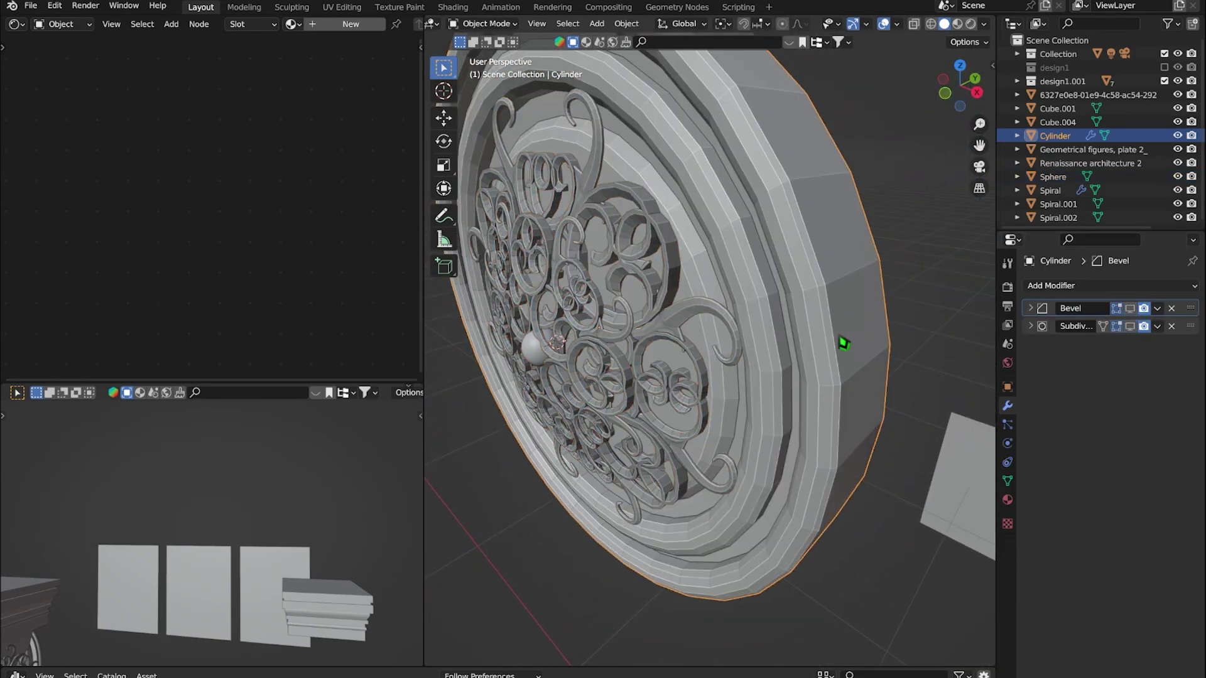
key("Tab")
mouse_move(833, 331)
middle_mouse_down()
mouse_move(793, 358)
mouse_move(827, 328)
mouse_move(865, 337)
mouse_move(828, 352)
middle_mouse_up()
left_click(1030, 307)
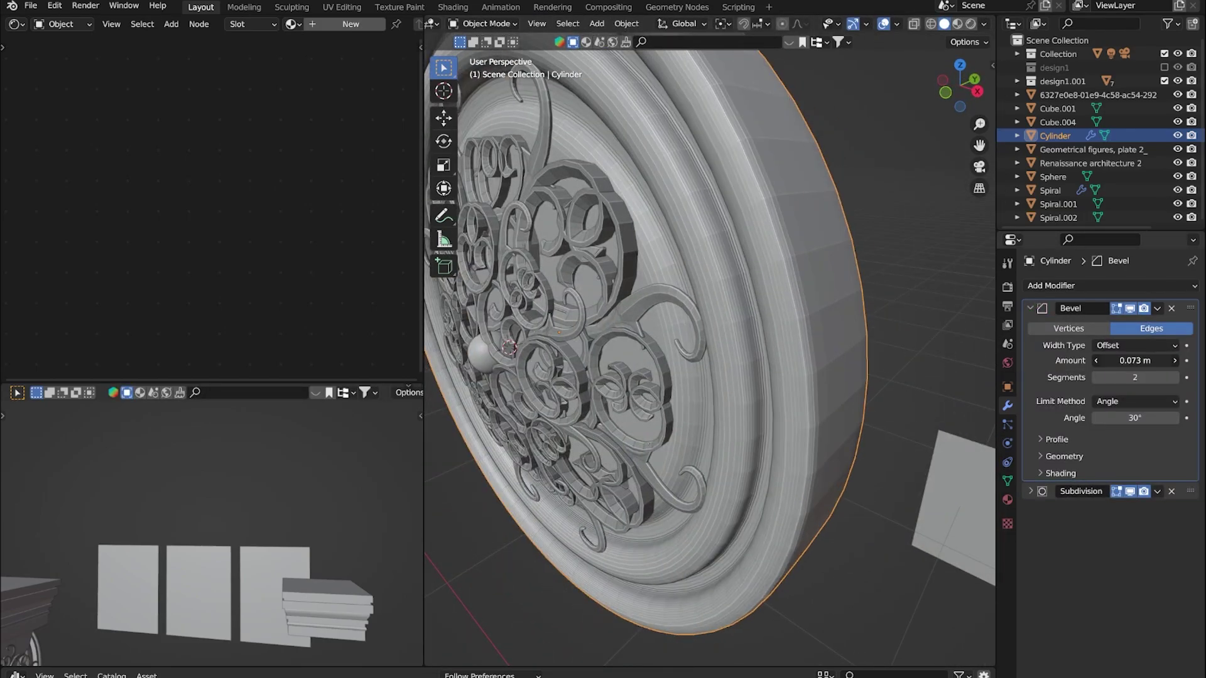
mouse_move(1134, 361)
left_mouse_down()
mouse_move(1124, 360)
mouse_move(1149, 360)
left_mouse_up()
mouse_move(781, 412)
middle_mouse_down()
mouse_move(856, 350)
mouse_move(756, 458)
mouse_move(601, 356)
mouse_move(713, 571)
mouse_move(800, 512)
mouse_move(646, 452)
mouse_move(576, 440)
middle_mouse_up()
scroll(627, 452, "down", 5)
Duplicate the small scroll ornament and snap the copy onto the bracket
left_click(885, 255)
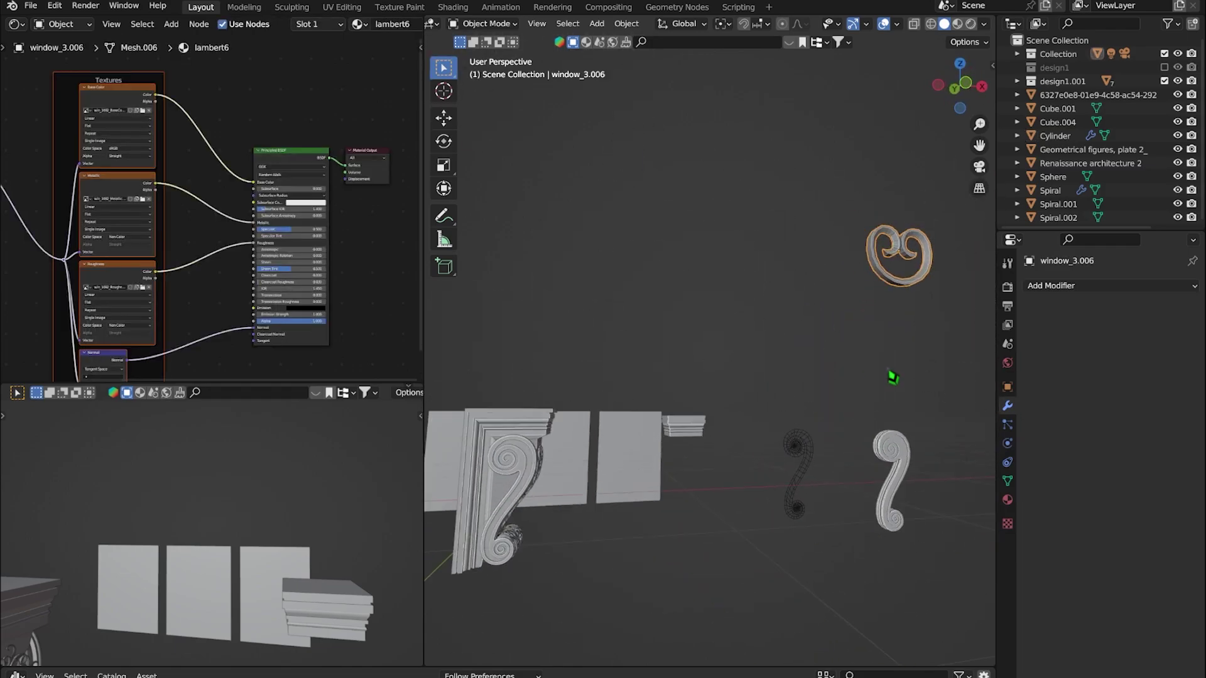
key("shift+d")
left_click(497, 601)
key("shift+s")
left_click(535, 409)
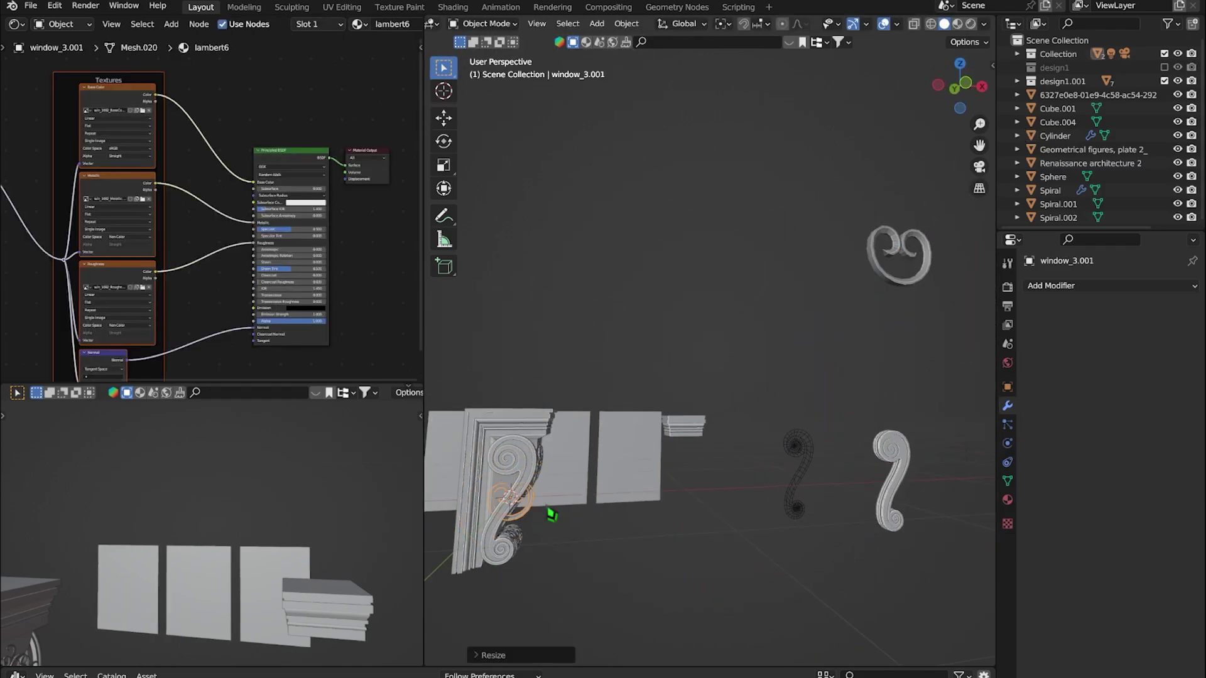
left_click(535, 514)
Raise, rotate and move the duplicated scroll into the recess beneath the bracket's upper scroll
scroll(628, 502, "up", 5)
middle_click_drag(700, 579, 686, 423)
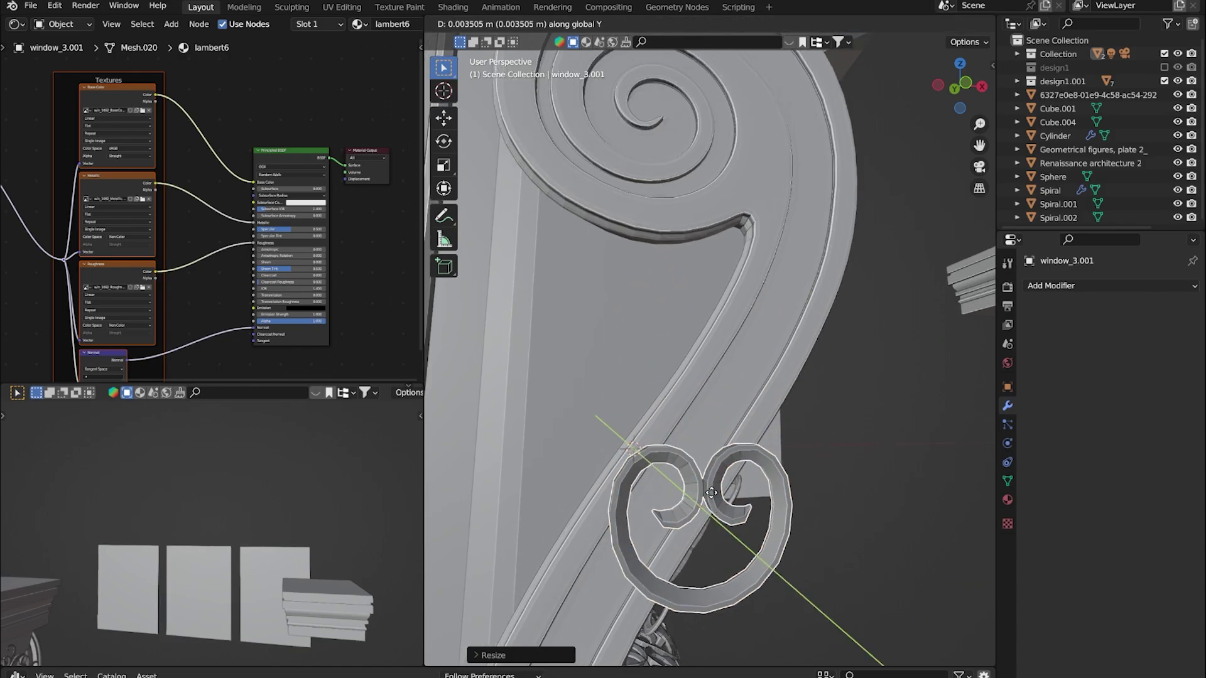
left_click(681, 289)
middle_click_drag(681, 288, 641, 409)
key("r")
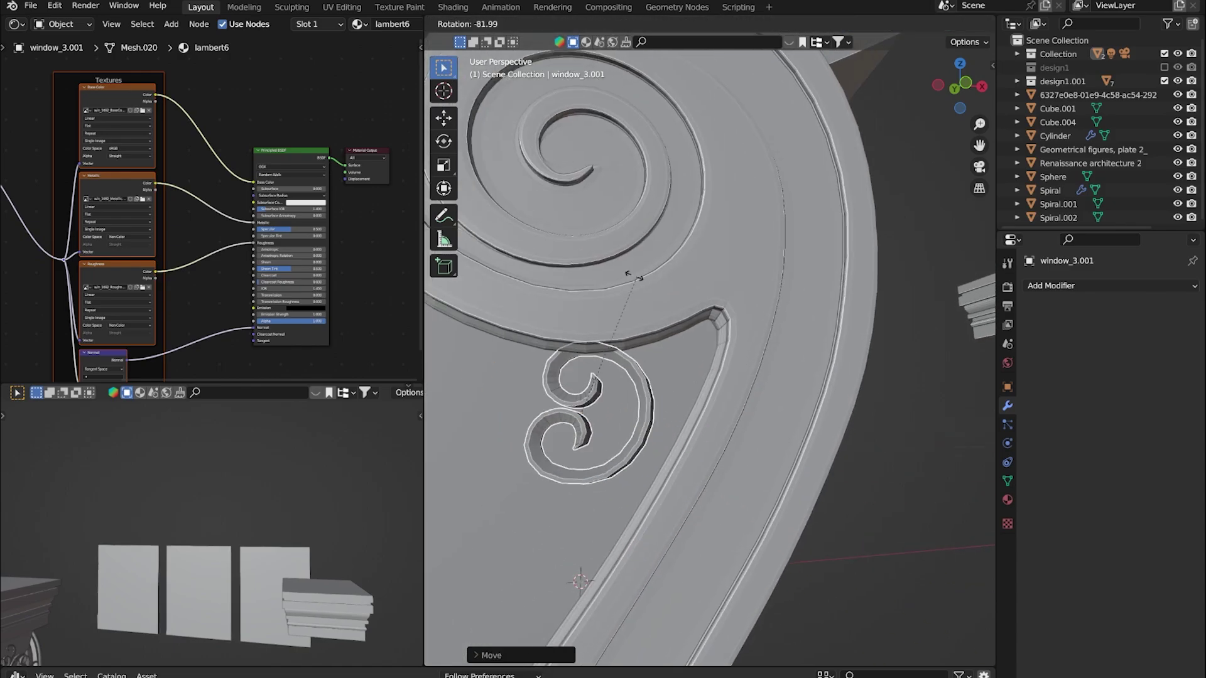
left_click(579, 384)
key("g")
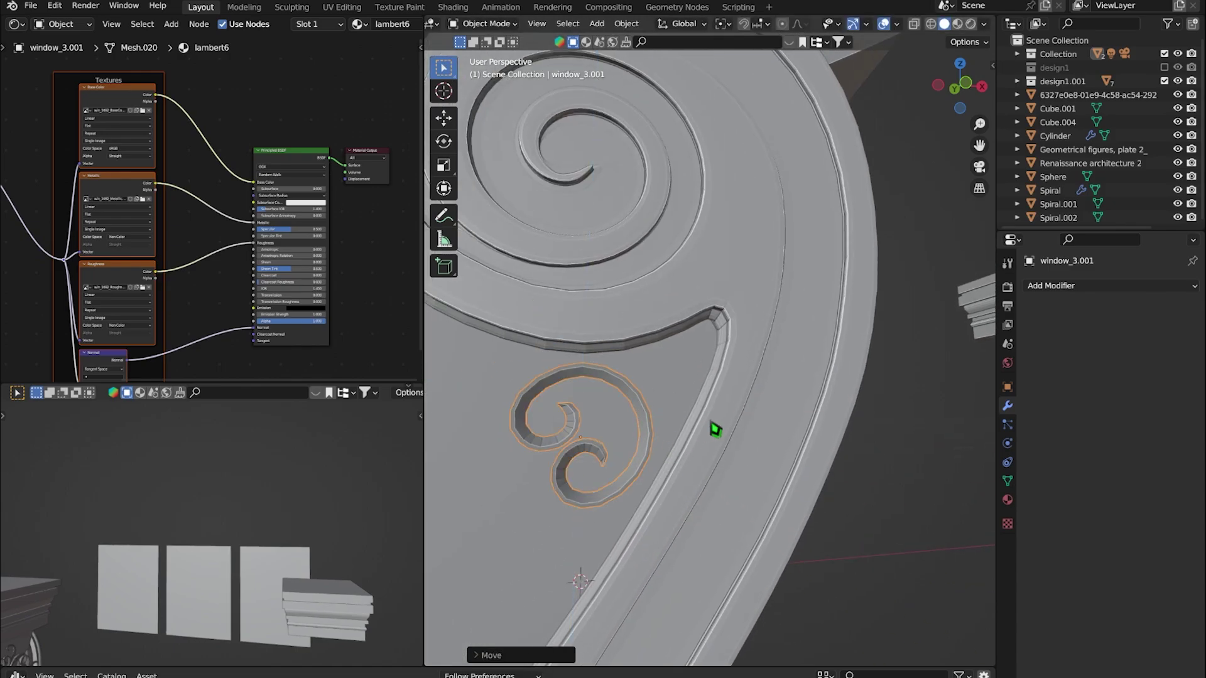
left_click(692, 419)
Undo the last change and toggle the design1 collection's visibility on and off in the Outliner
scroll(693, 420, "down", 3)
key("ctrl+z")
scroll(722, 449, "up", 4)
scroll(782, 489, "down", 3)
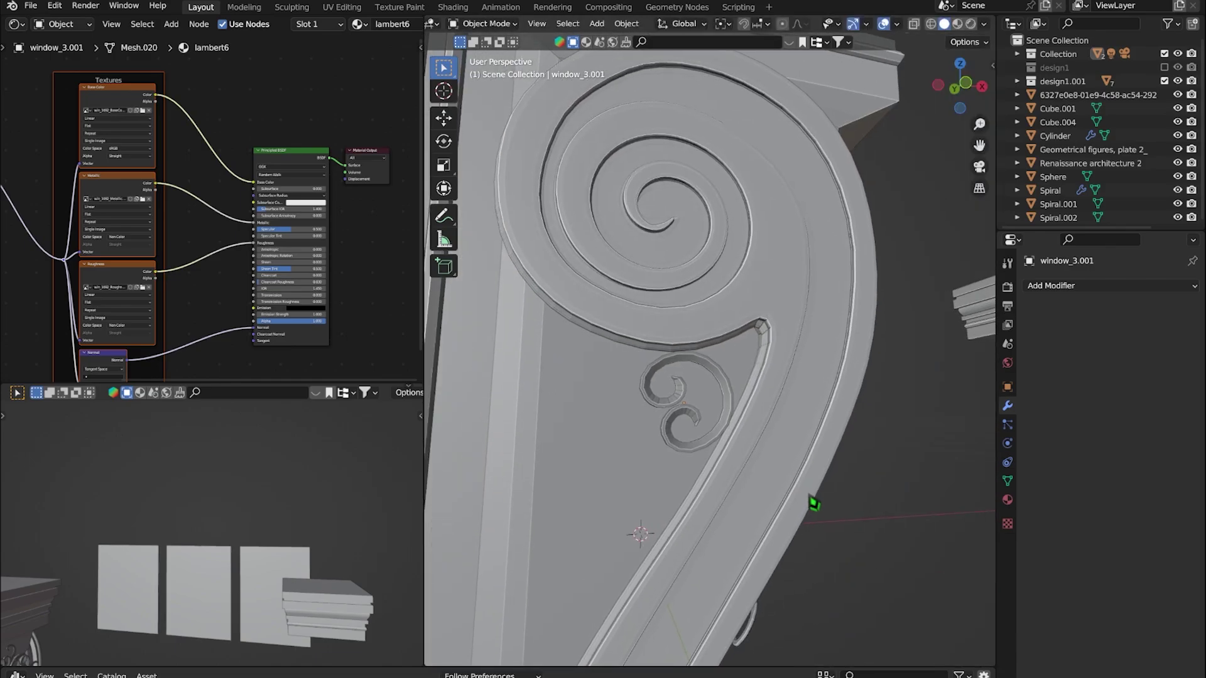
scroll(766, 514, "down", 3)
scroll(747, 525, "up", 5)
scroll(777, 523, "down", 10)
left_click(1164, 67)
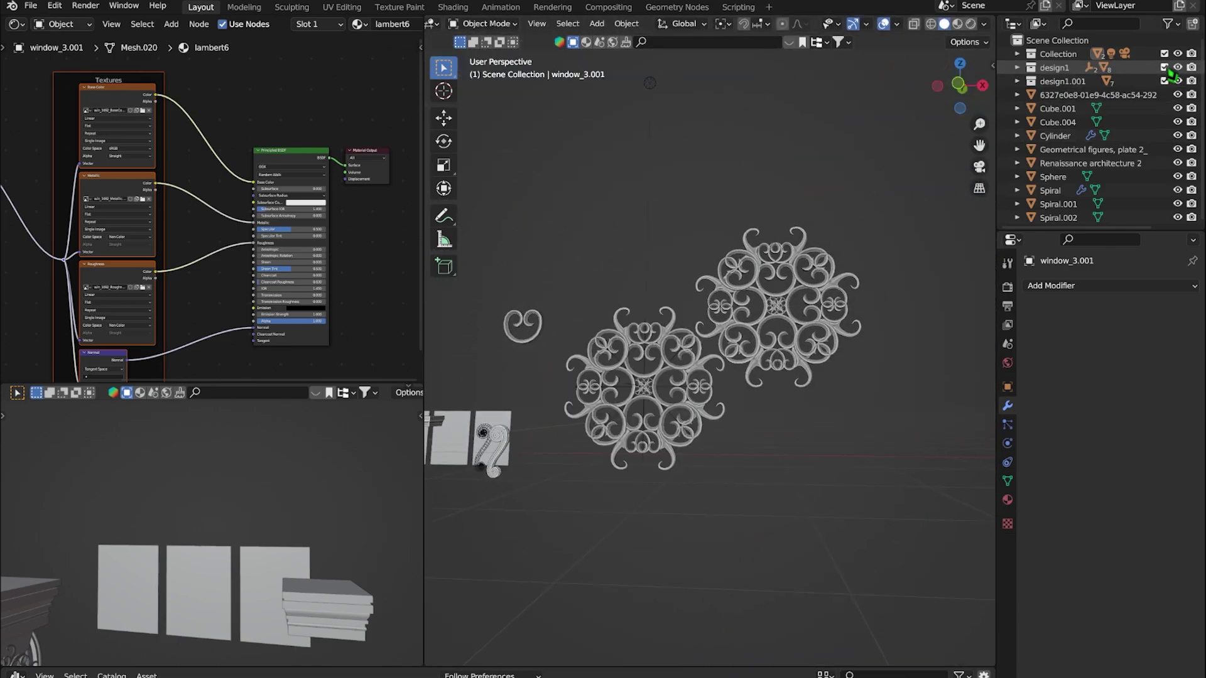
left_click(1164, 81)
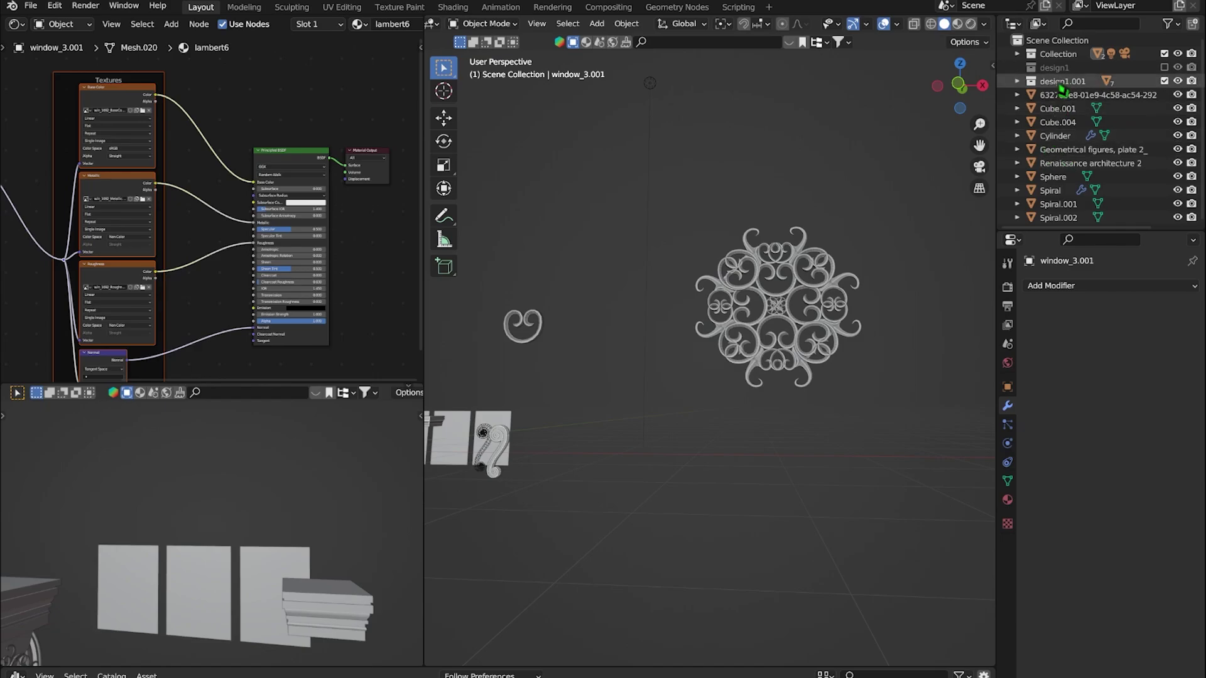
scroll(718, 395, "down", 3)
scroll(829, 411, "up", 3)
scroll(732, 304, "up", 4)
Separate a leaf part from the rosette cagedesign .003 into its own object
left_click(726, 302)
key("Tab")
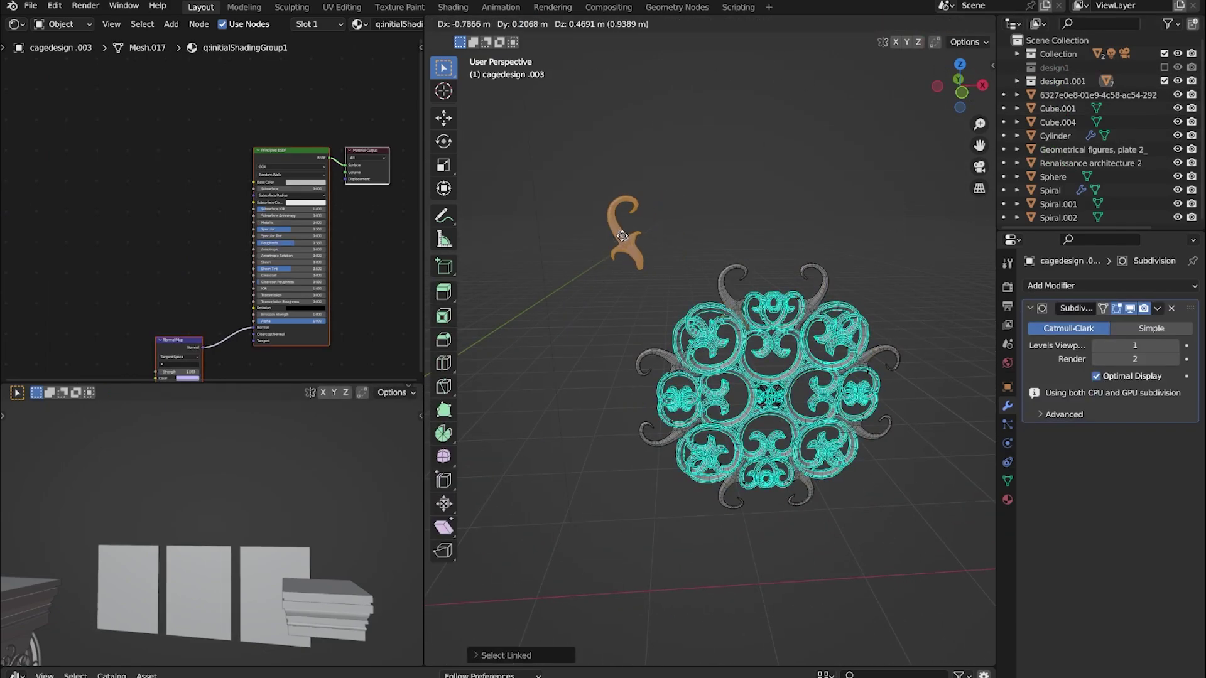
key("Escape")
key("p")
left_click(624, 243)
key("Tab")
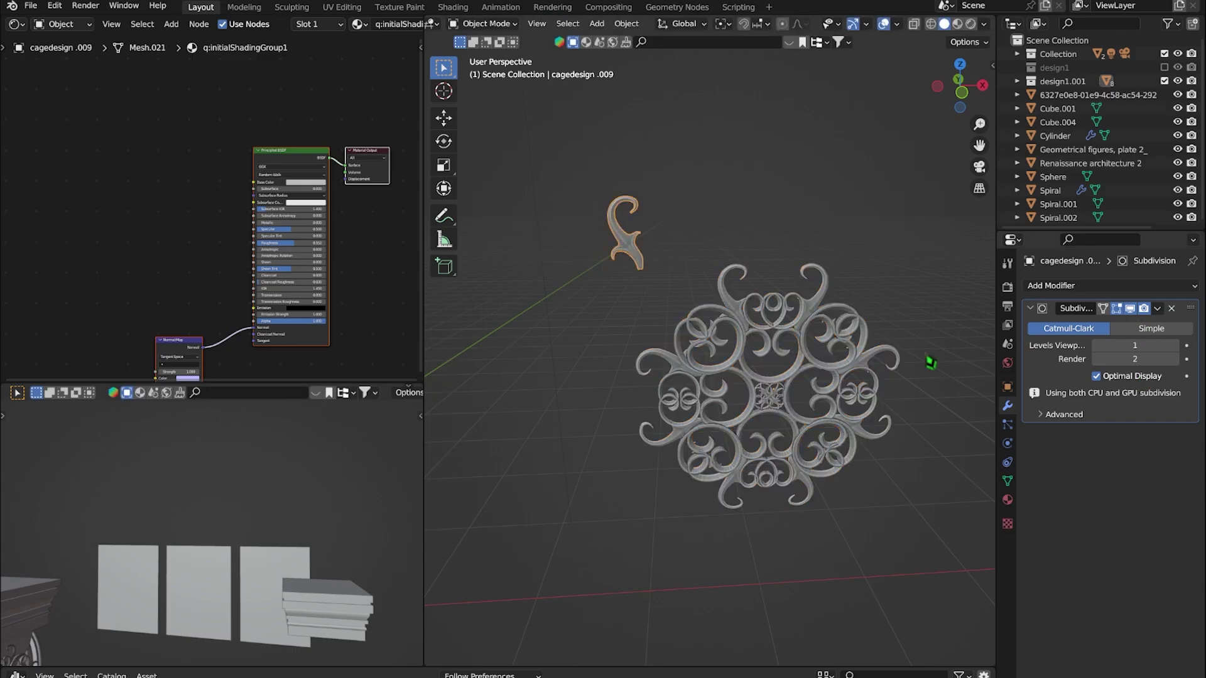
Snap the separated leaf to the 3D cursor, frame it and scale it down
key("ctrl+a")
scroll(815, 251, "down", 3)
key("shift+s")
left_click(799, 196)
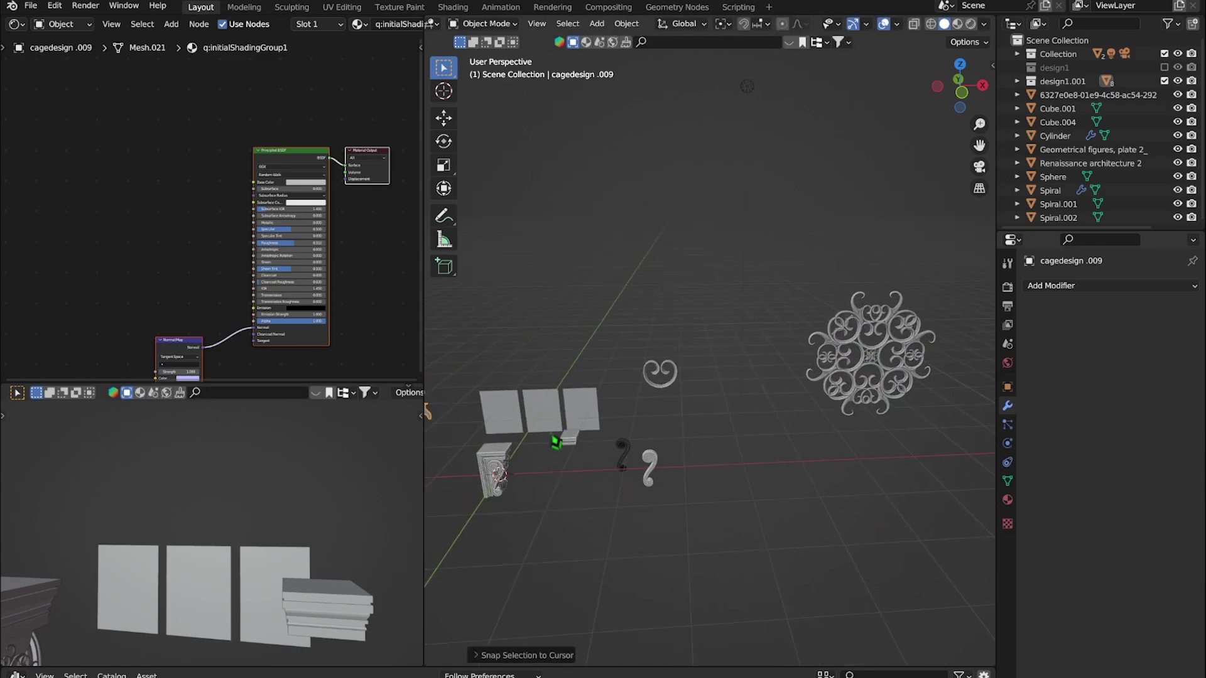
left_click(626, 24)
left_click(747, 82)
key("KP_Decimal")
key("s")
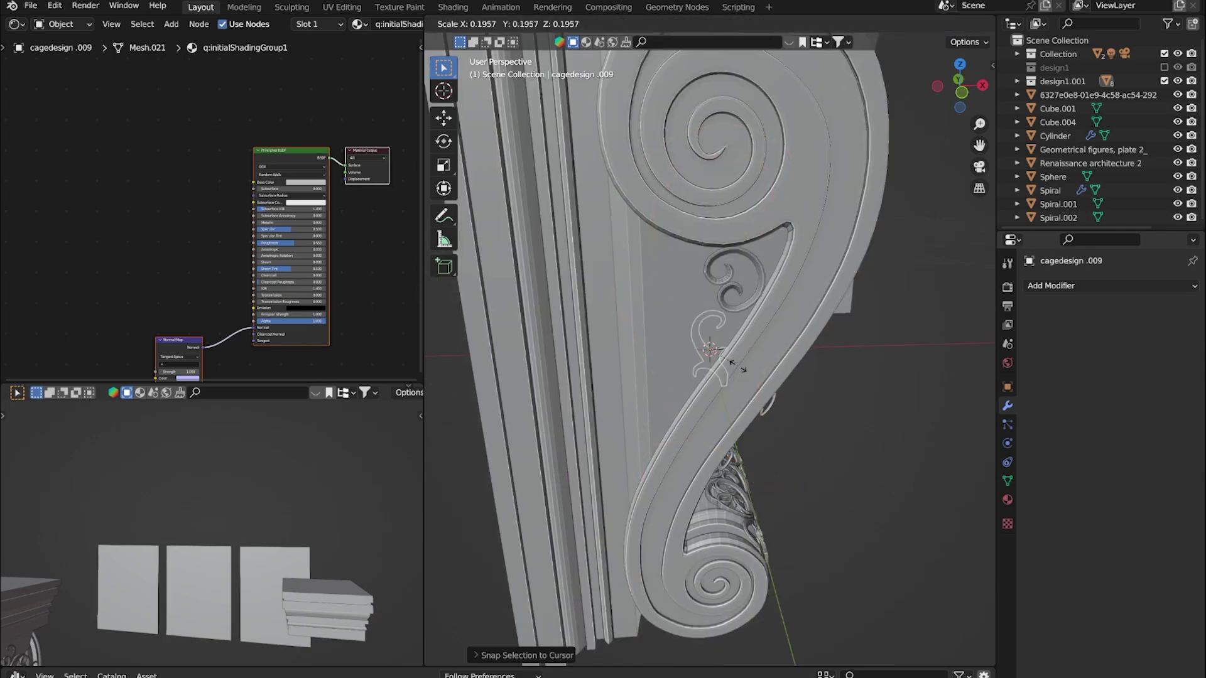
key("KP_1")
Move the leaf ornament into place inside the bracket's recess
key("g")
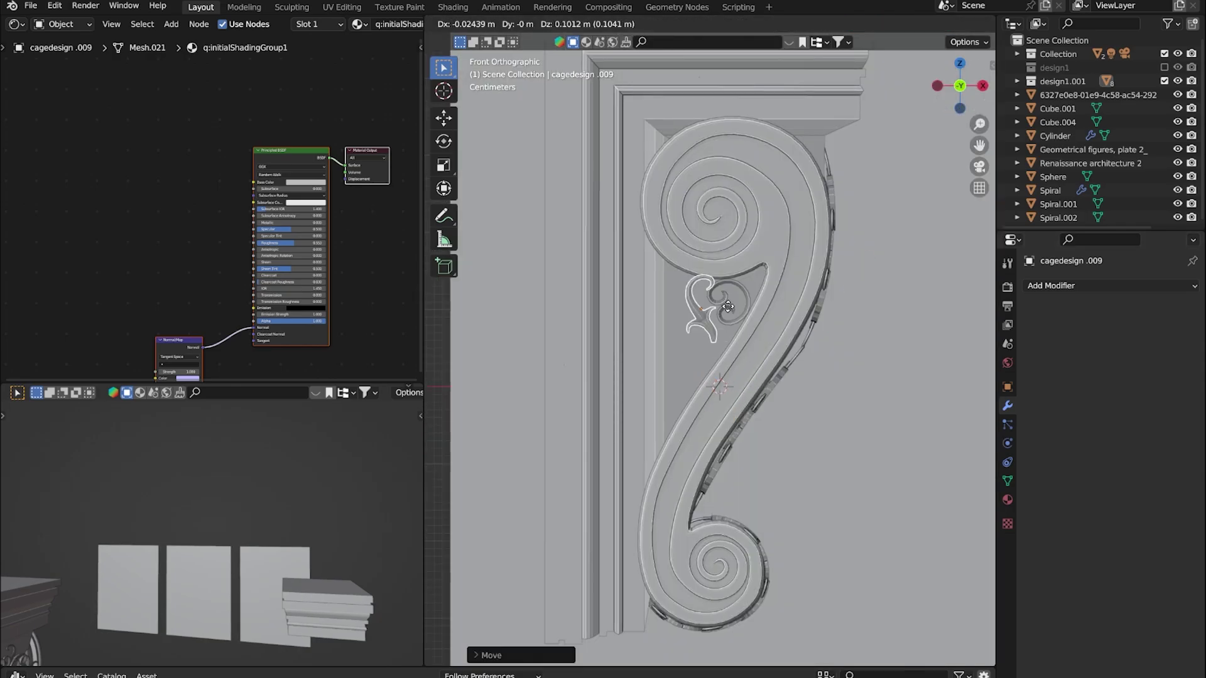
left_click(778, 270)
scroll(726, 309, "up", 3)
scroll(794, 310, "up", 2)
key("g")
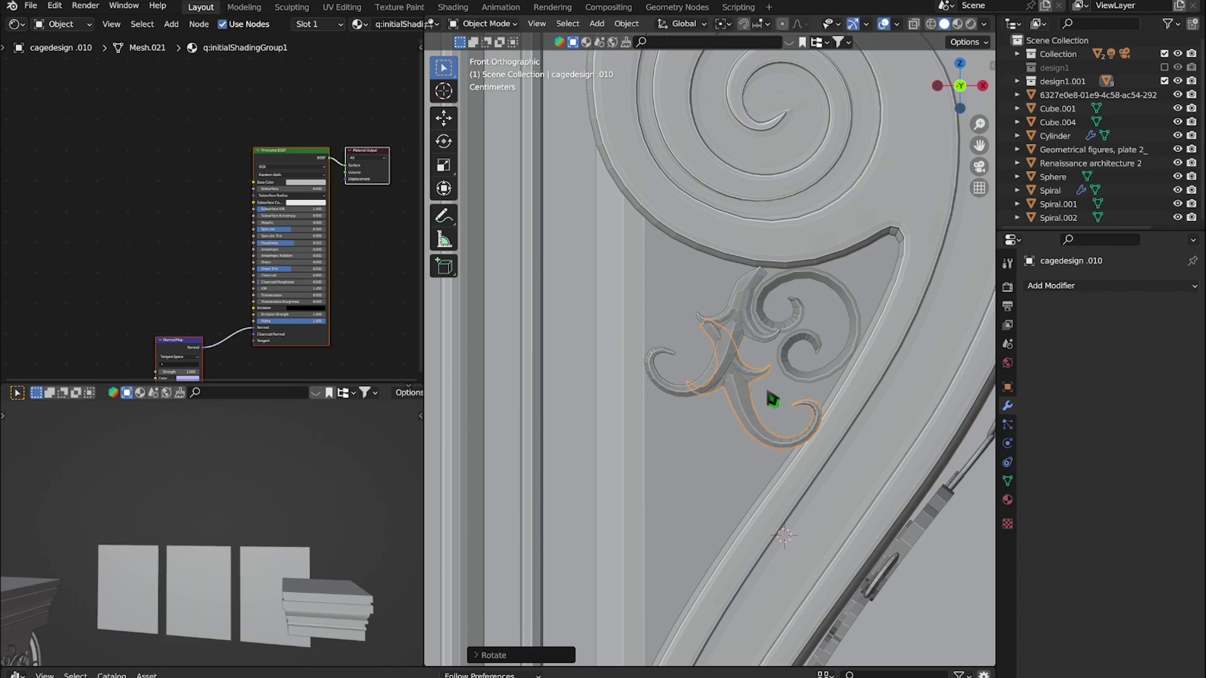
key("g")
left_click_drag(745, 425, 759, 419)
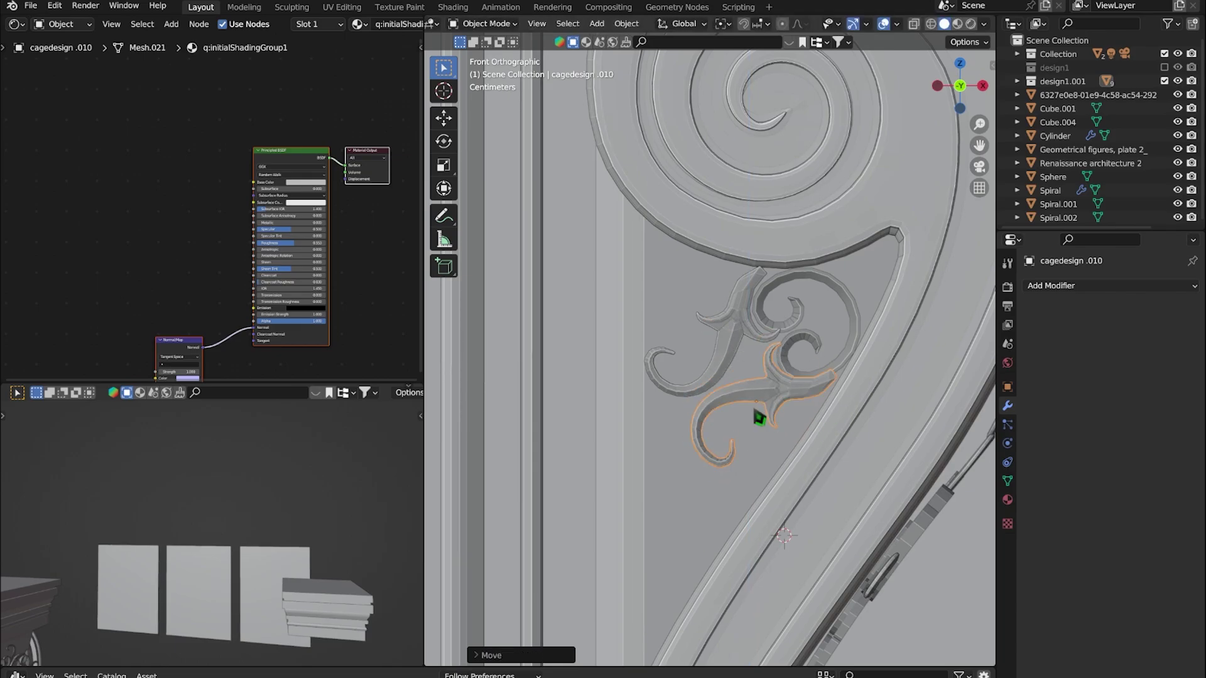
scroll(787, 405, "up", 3)
key("g")
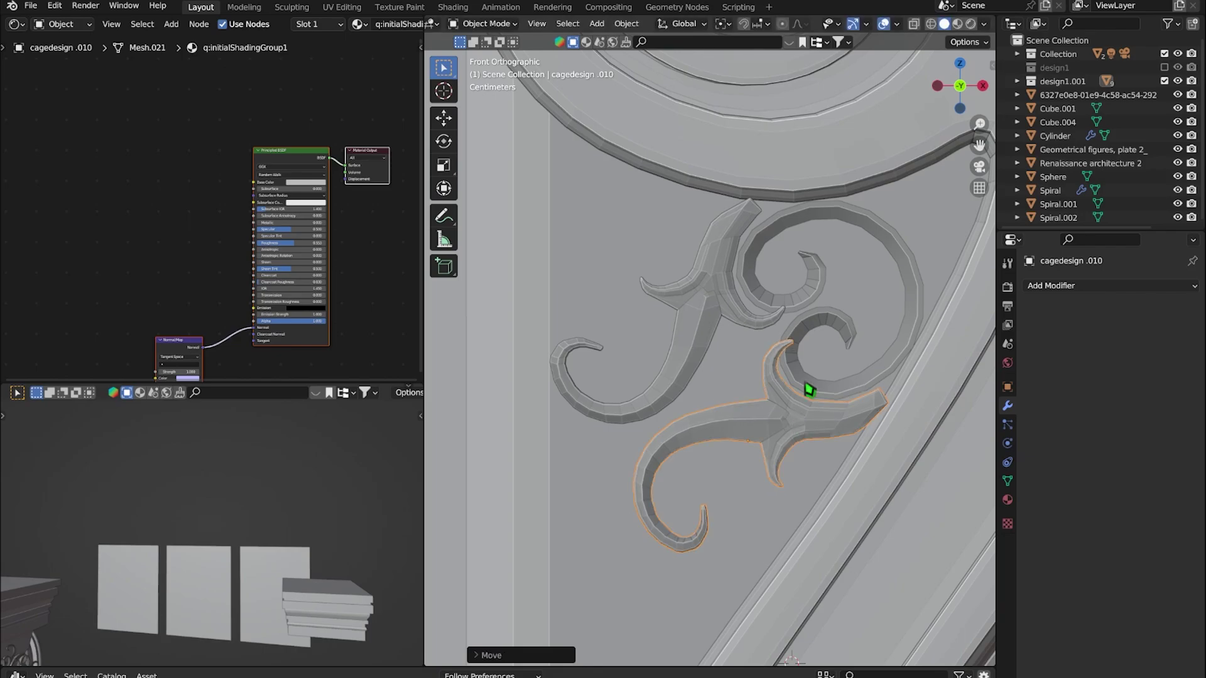
scroll(810, 390, "down", 5)
Adjust the depth of ornaments cagedesign .009 and .010 along Y against the bracket
left_click(613, 398)
middle_click_drag(613, 398, 614, 369)
key("g")
key("y")
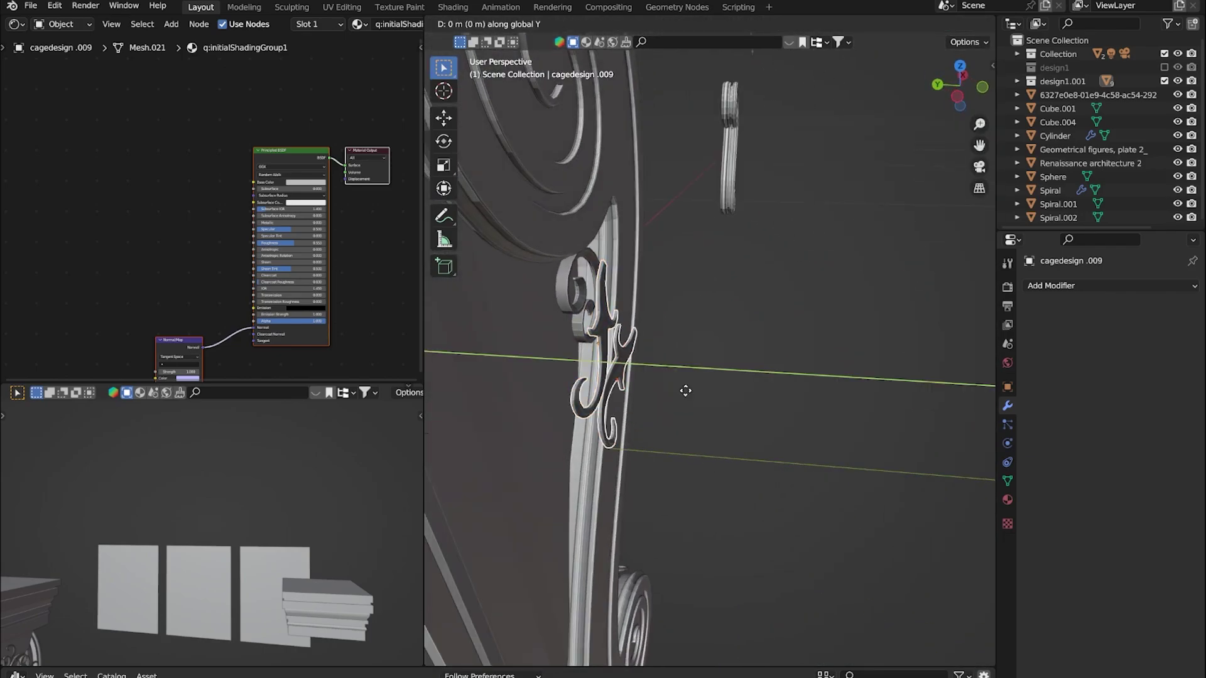
left_click(724, 358)
scroll(617, 229, "down", 3)
scroll(714, 341, "up", 3)
key("g")
key("y")
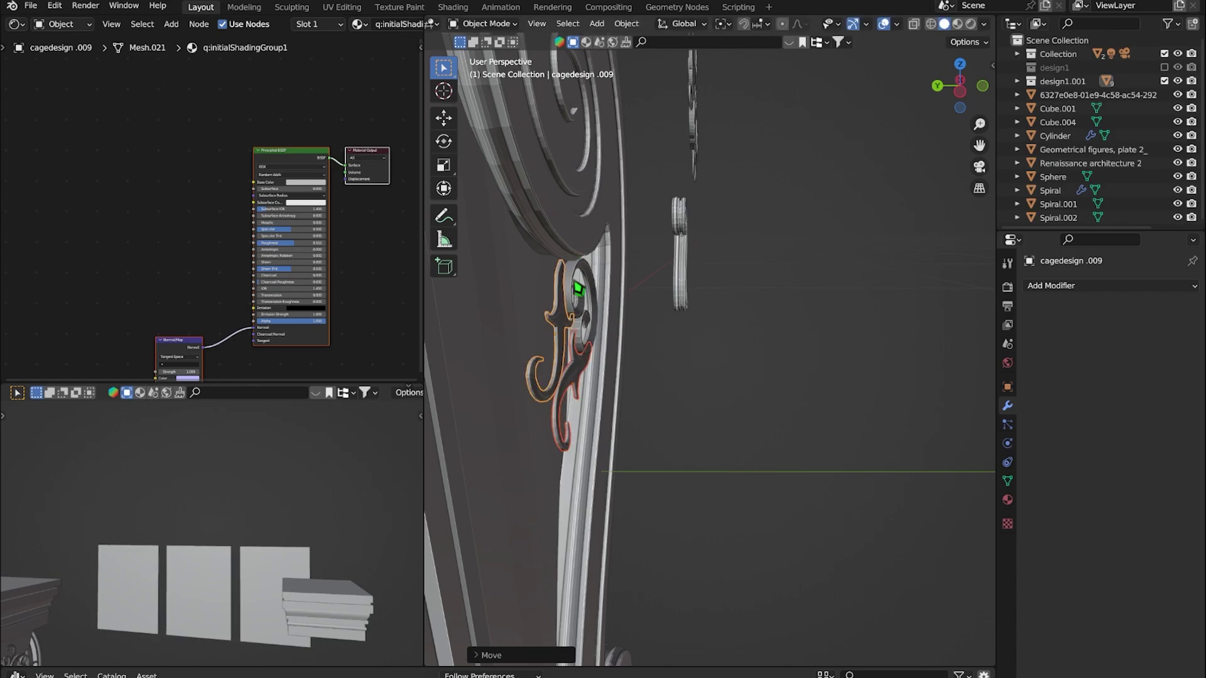
left_click(578, 289)
left_click(569, 370)
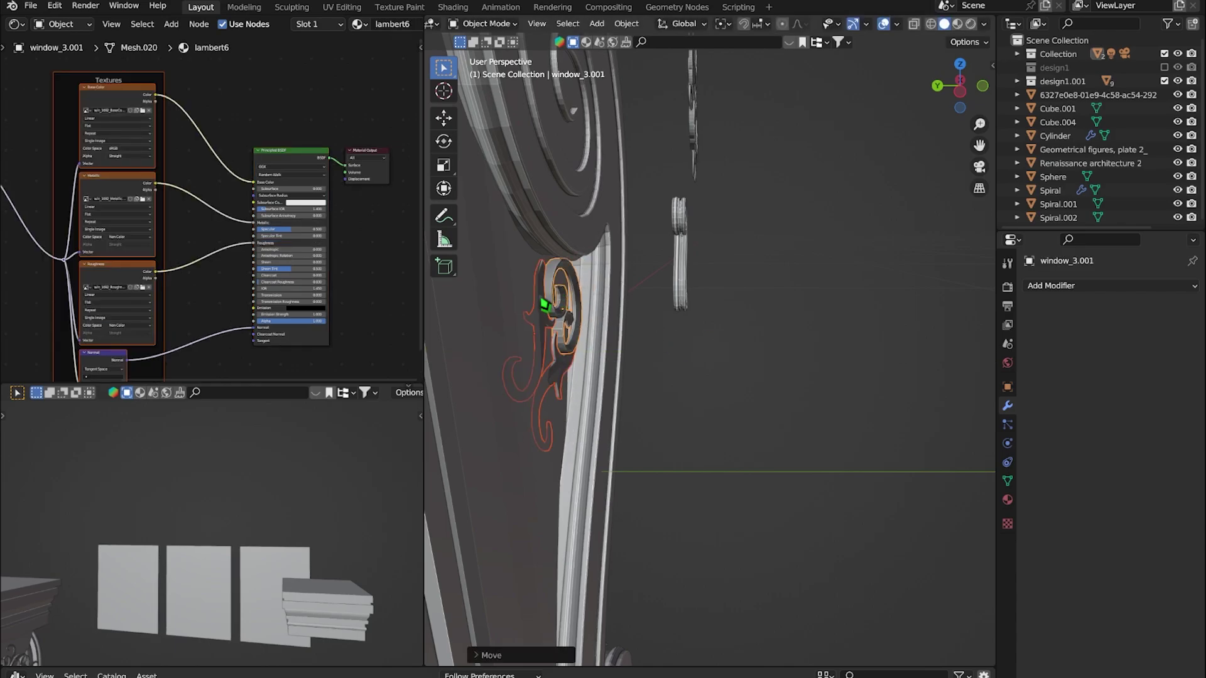
left_click(570, 361)
Edit the ornament's X rotation value in the transform panel
left_click(1007, 387)
left_click(1128, 373)
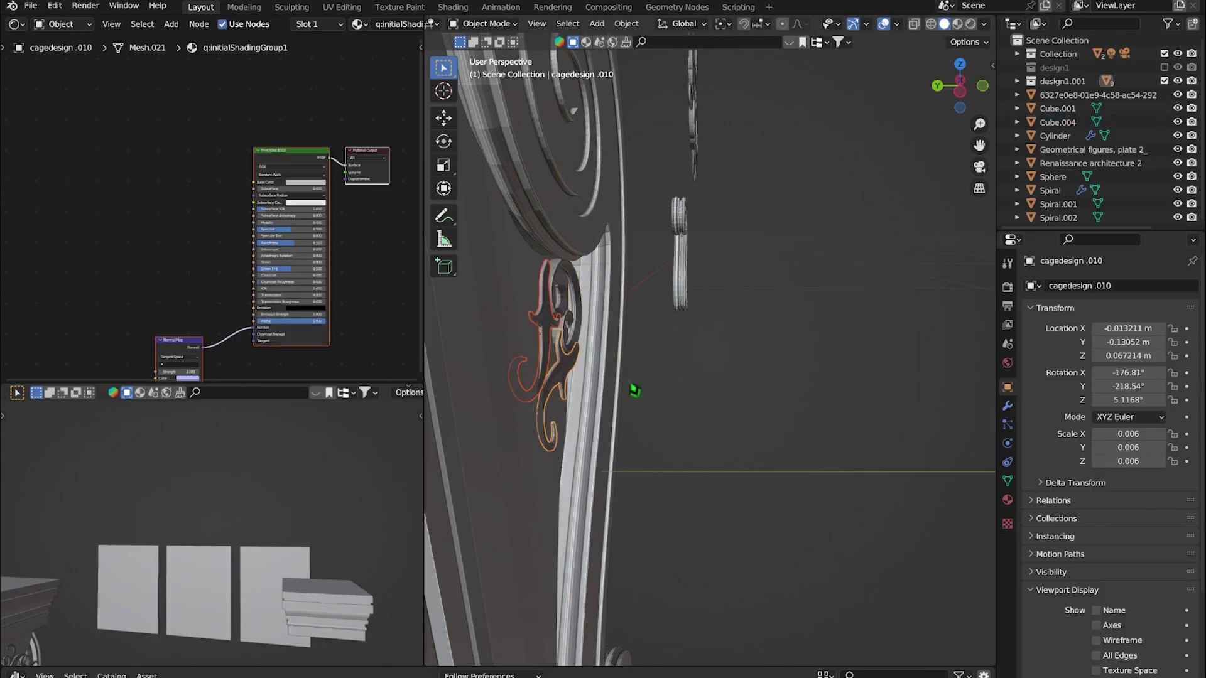
scroll(634, 390, "down", 3)
left_click(573, 337)
middle_click_drag(573, 336, 741, 385)
scroll(741, 385, "up", 3)
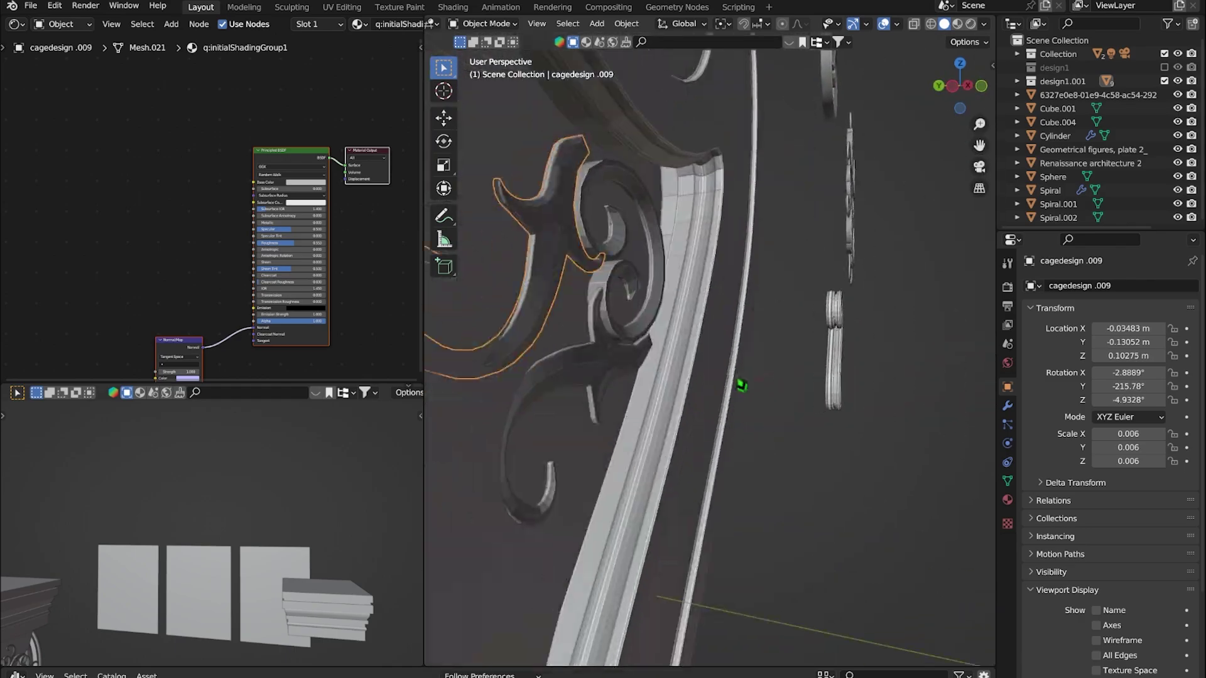
left_click(707, 359)
Rotate cagedesign .010 around Z and shift cagedesign .009 along Y
left_click(619, 368)
key("r")
key("z")
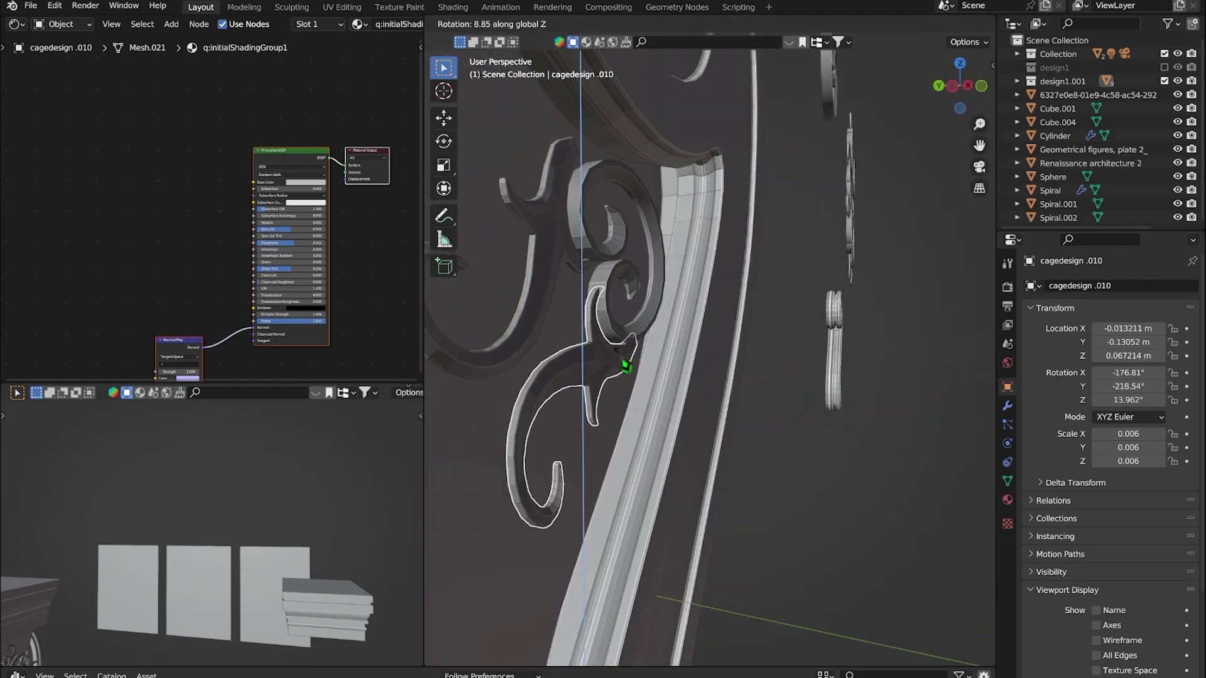
key("g")
key("y")
left_click(622, 380)
scroll(553, 385, "down", 5)
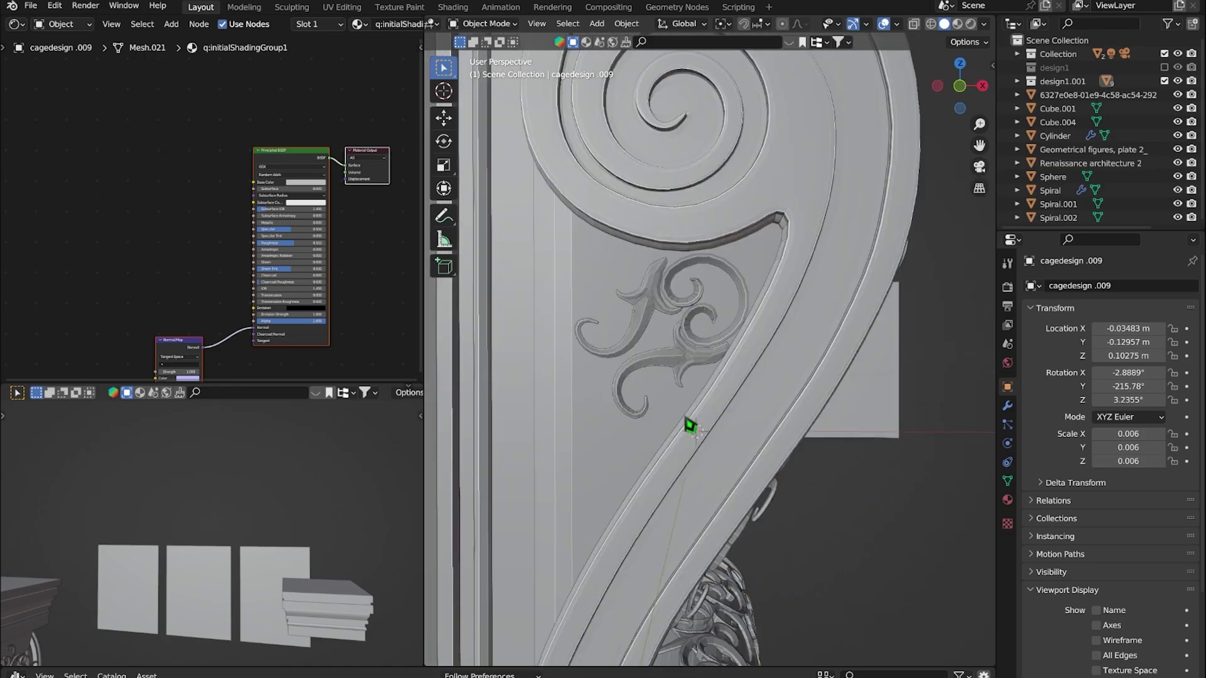
middle_click_drag(553, 385, 769, 448)
scroll(726, 422, "up", 4)
Make a linked copy of small spiral window_3.009 along the recess
left_click(659, 368)
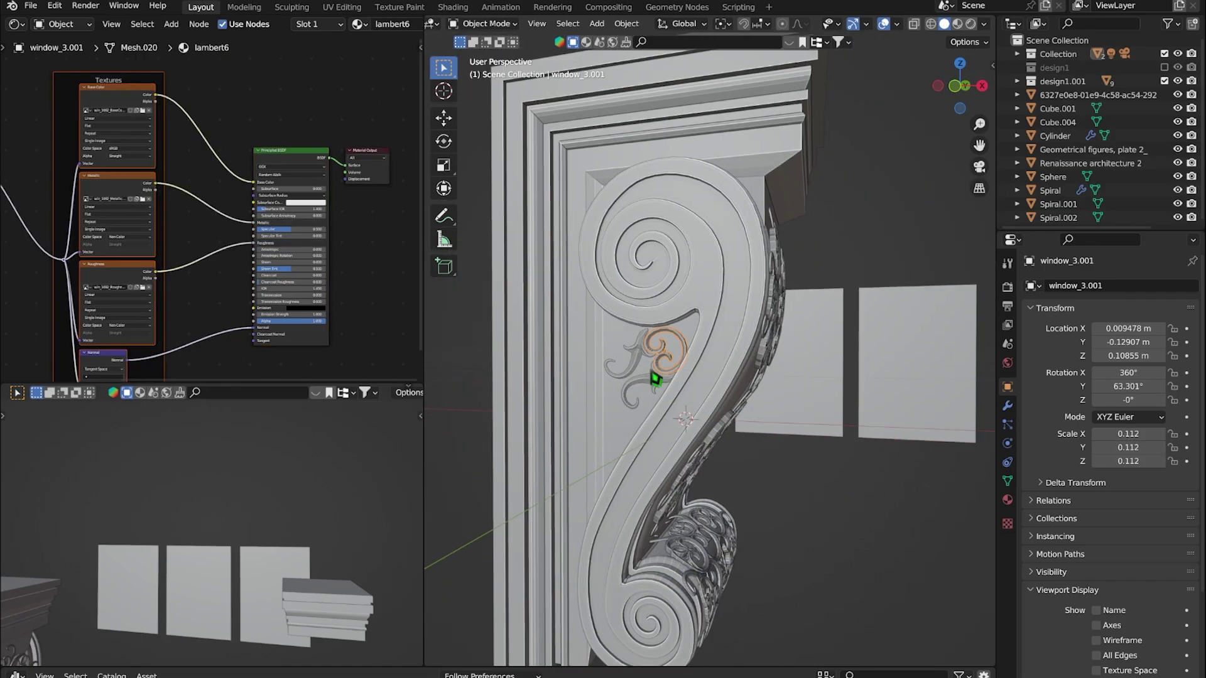
key("KP_1")
scroll(713, 369, "up", 4)
key("alt+d")
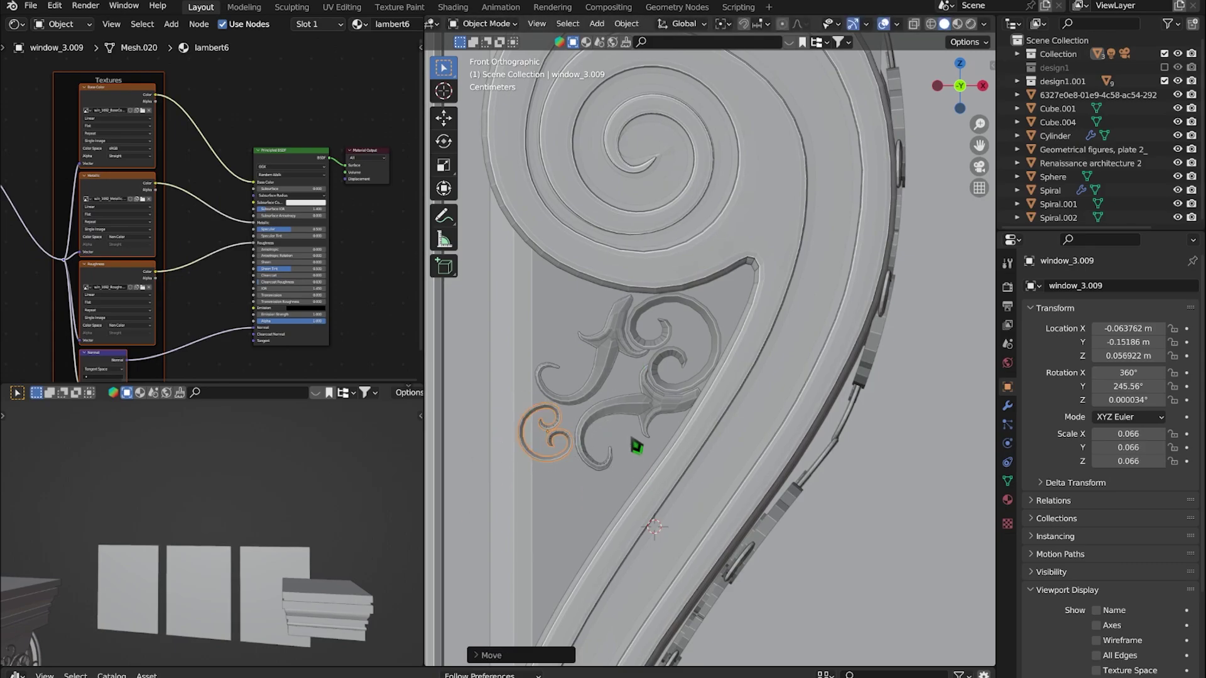
scroll(636, 445, "down", 2)
scroll(659, 408, "down", 2)
Position the larger leaf ornament and begin moving spiral window_3.010
left_click(684, 363)
left_click(656, 411)
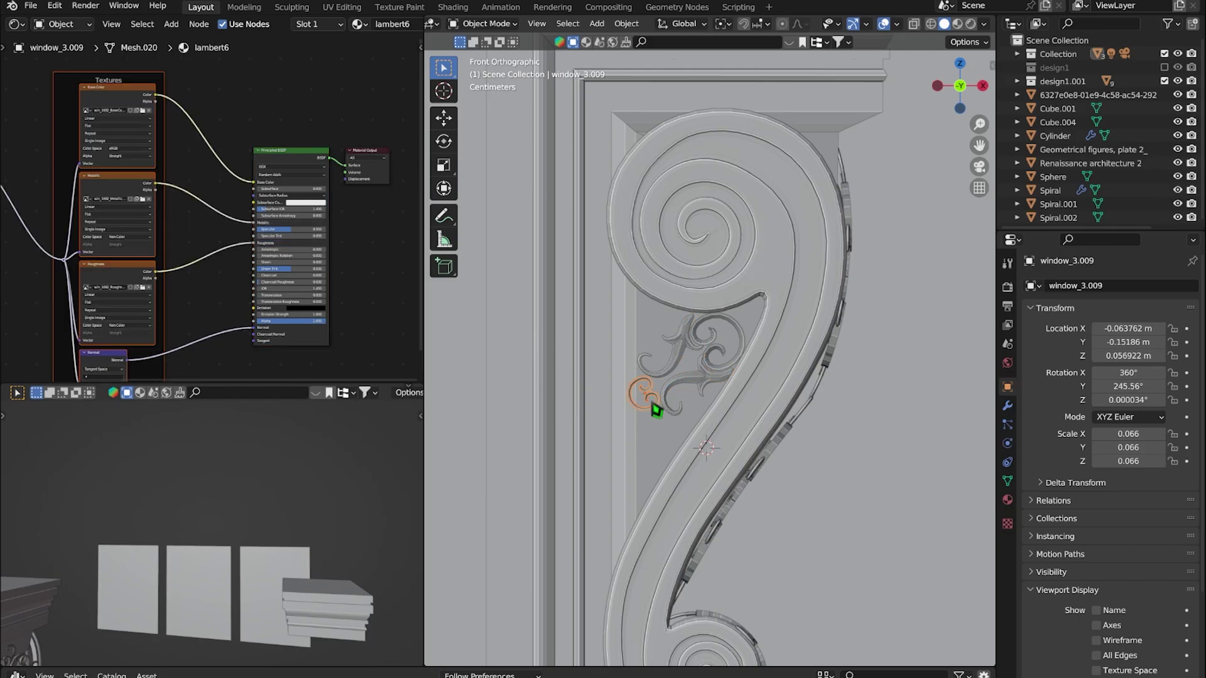
left_click(675, 388)
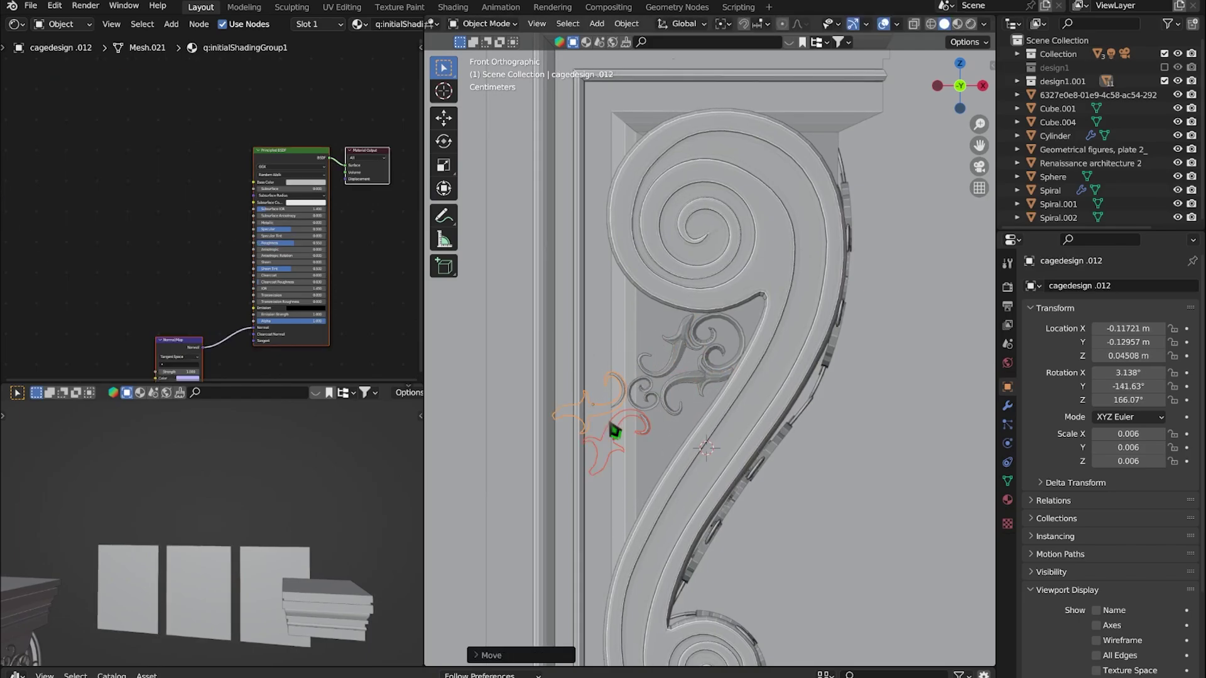
left_click(644, 358)
scroll(659, 402, "up", 2)
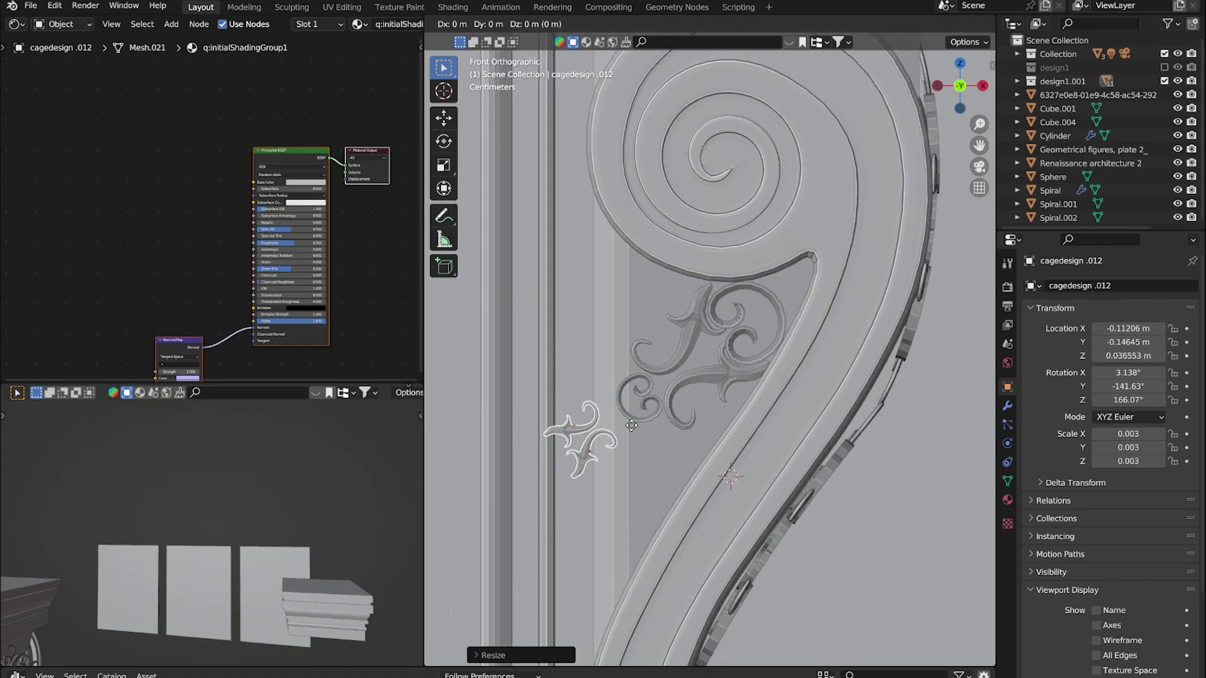
scroll(649, 411, "up", 2)
left_click(697, 347)
key("g")
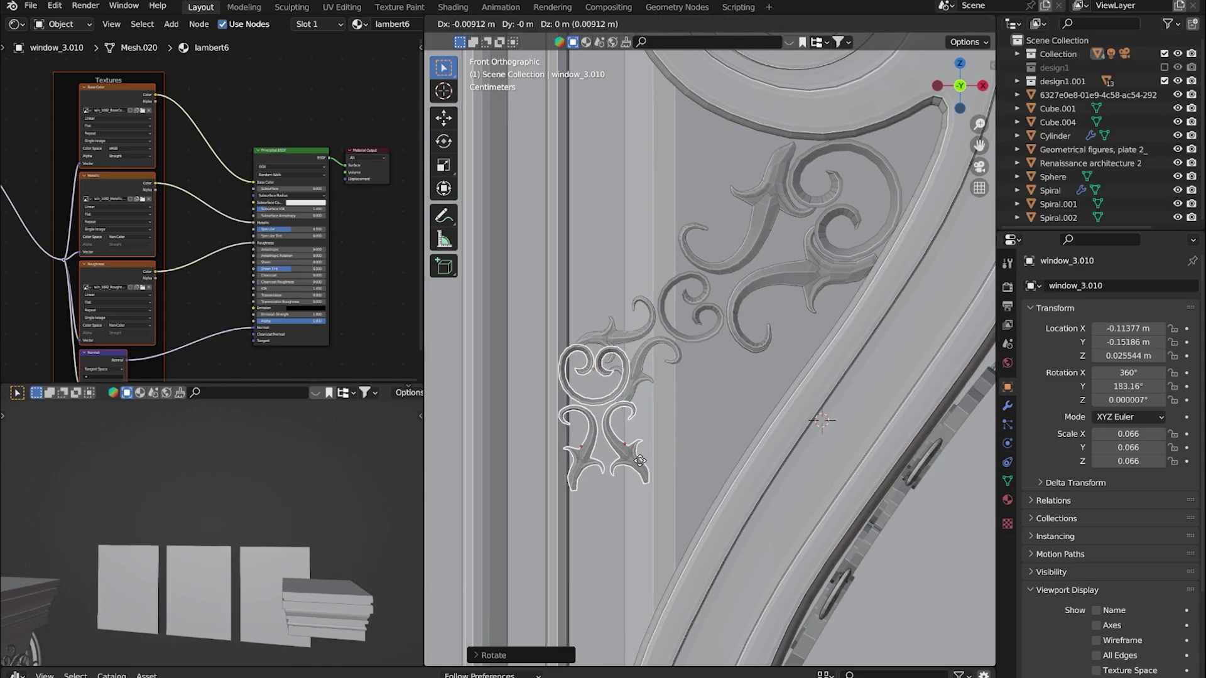
Place a linked spiral copy, window_3.011, lower down the recess
key("Escape")
key("alt+d")
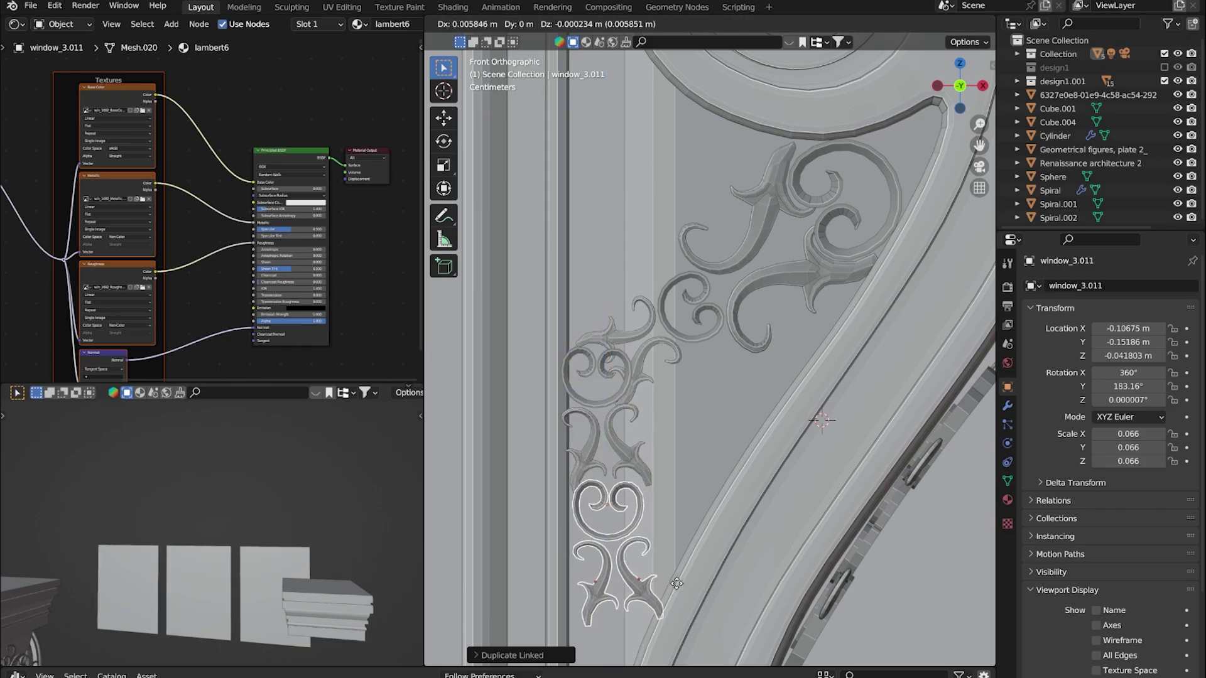
left_click(676, 583)
middle_click_drag(676, 583, 700, 506, "shift")
key("g")
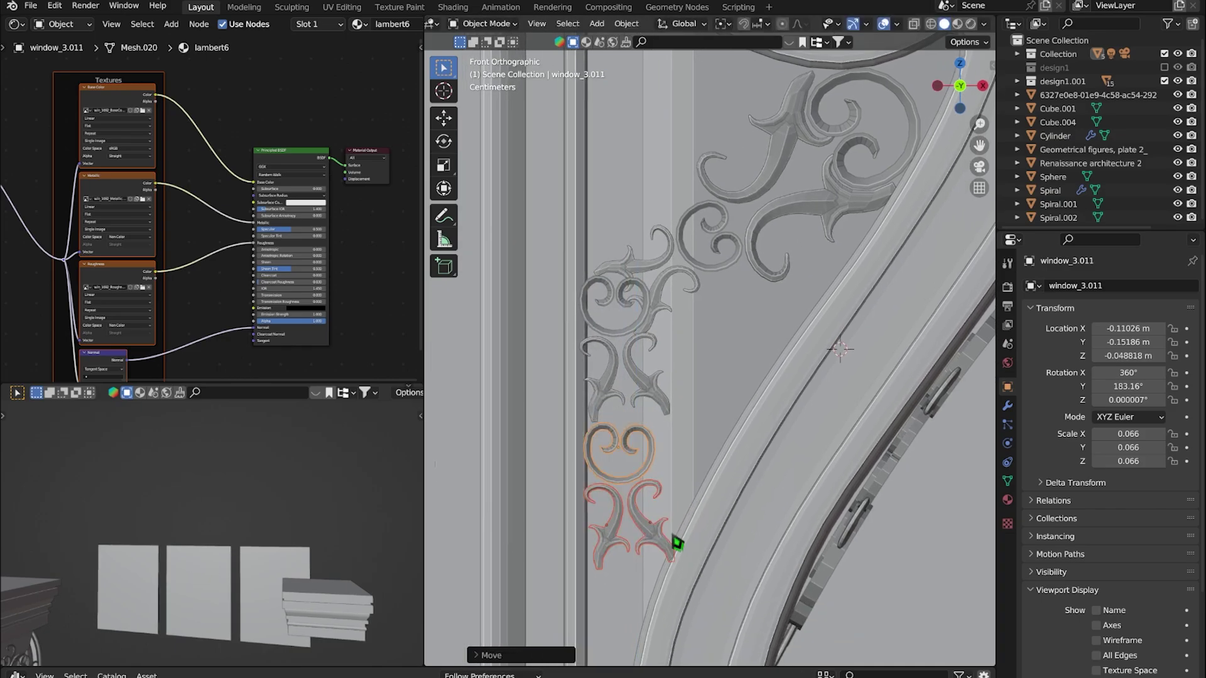
Rotate leaf ornament cagedesign .013 into the lower cluster
left_click(664, 405)
key("r")
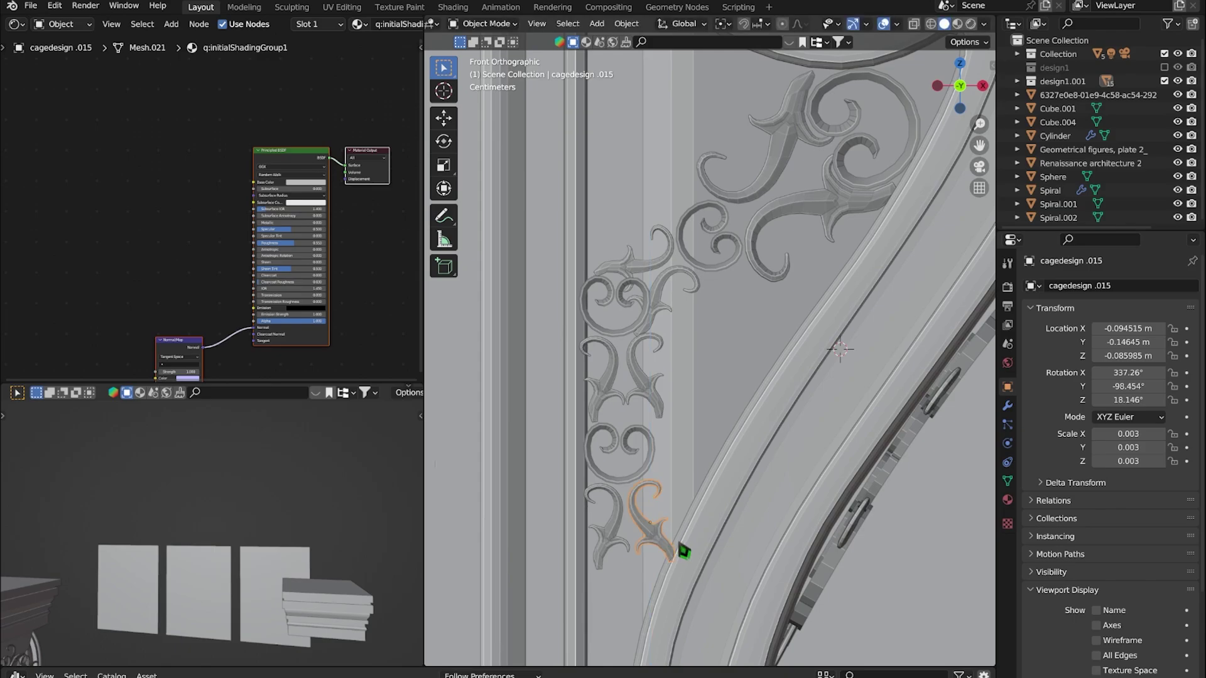
scroll(691, 297, "down", 3)
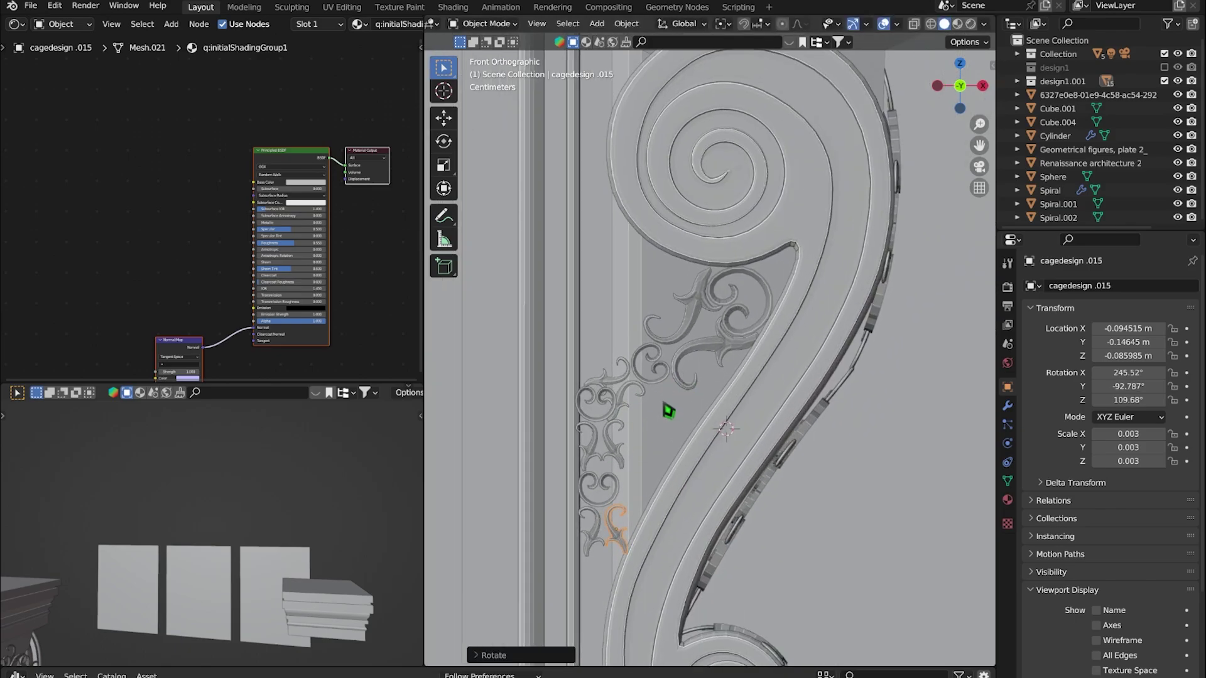
scroll(667, 412, "down", 5)
middle_click_drag(726, 503, 743, 526)
scroll(743, 526, "up", 5)
Reposition spiral window_3.010 and the carved piece, then show only the ornaments in Local View
middle_click_drag(727, 439, 624, 417)
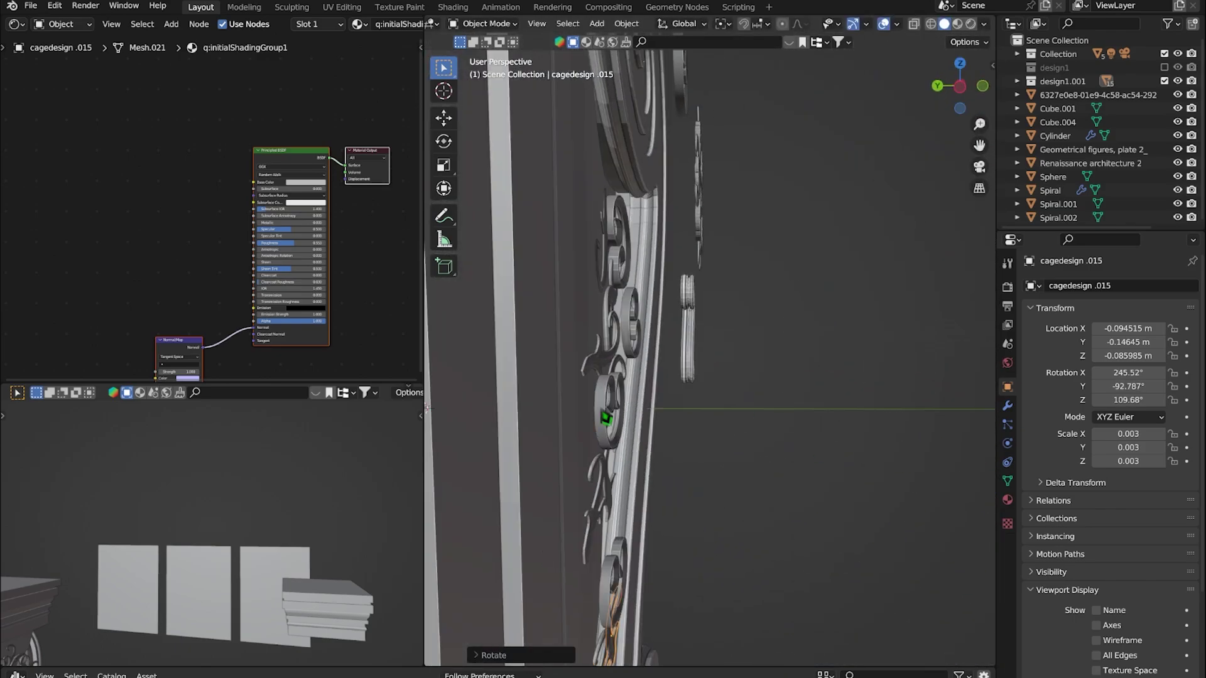
left_click_drag(624, 417, 681, 447)
mouse_move(681, 446)
middle_mouse_down()
mouse_move(618, 399)
mouse_move(645, 377)
middle_mouse_up()
left_click(606, 511, "shift")
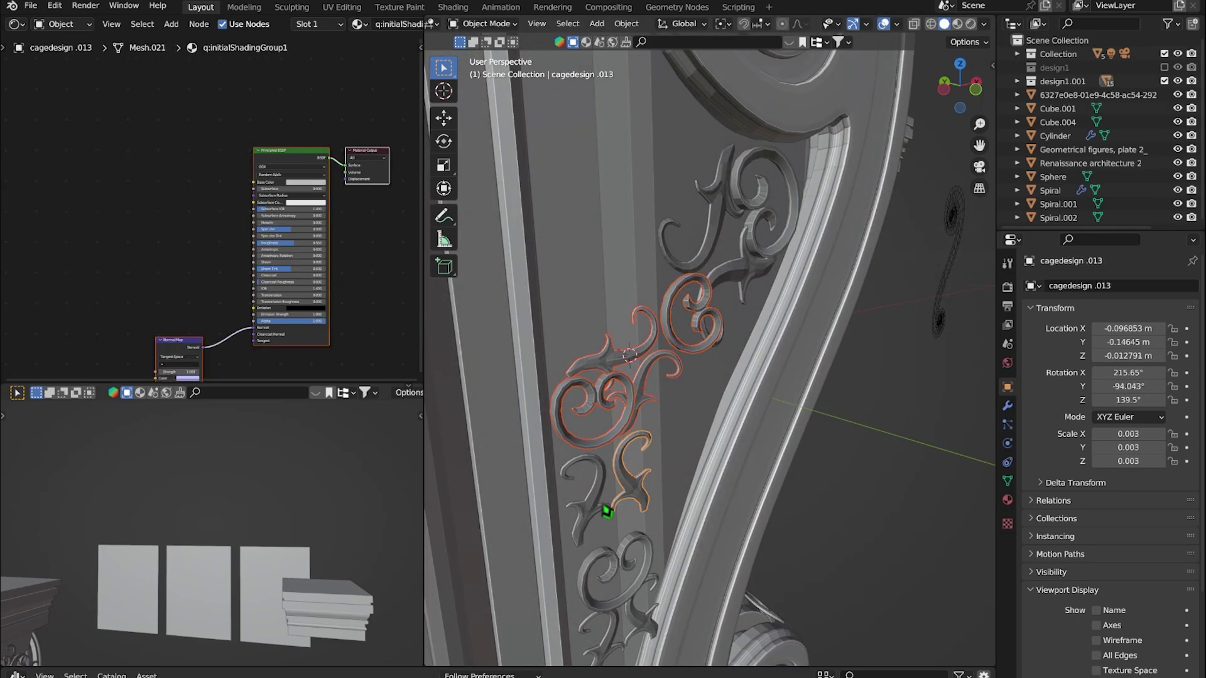
key("KP_Divide")
From the left view, rotate a scroll piece to line up vertically
middle_click_drag(728, 291, 813, 285)
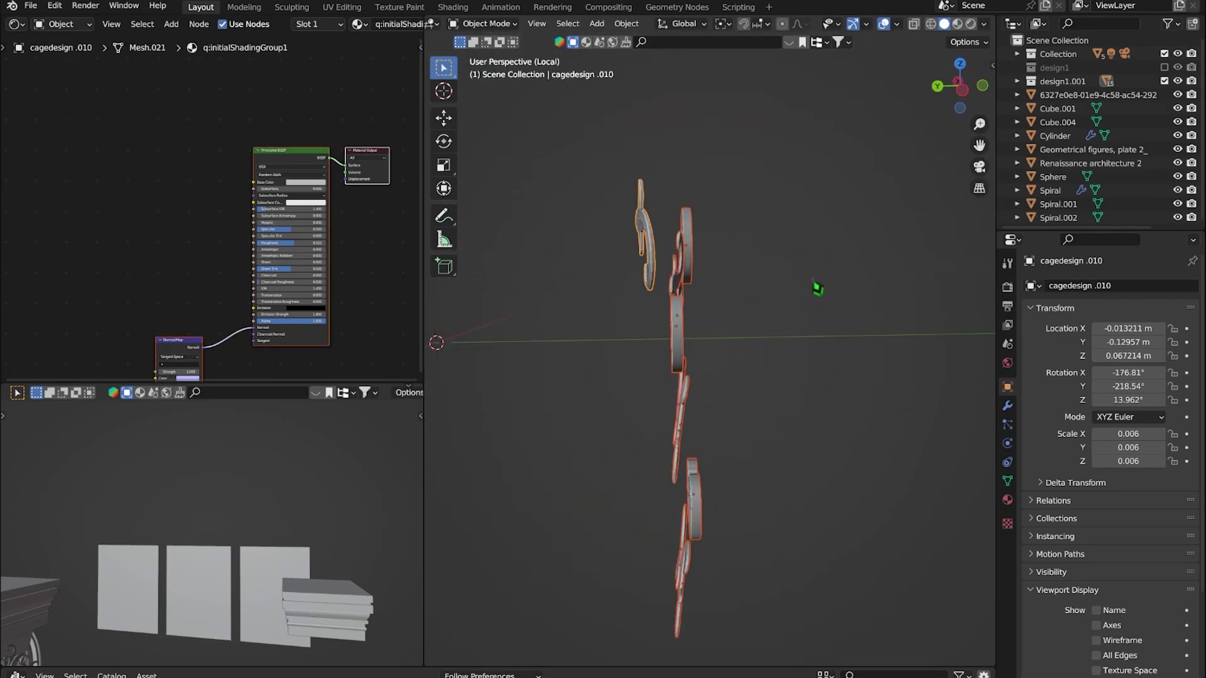
middle_click_drag(679, 425, 708, 404)
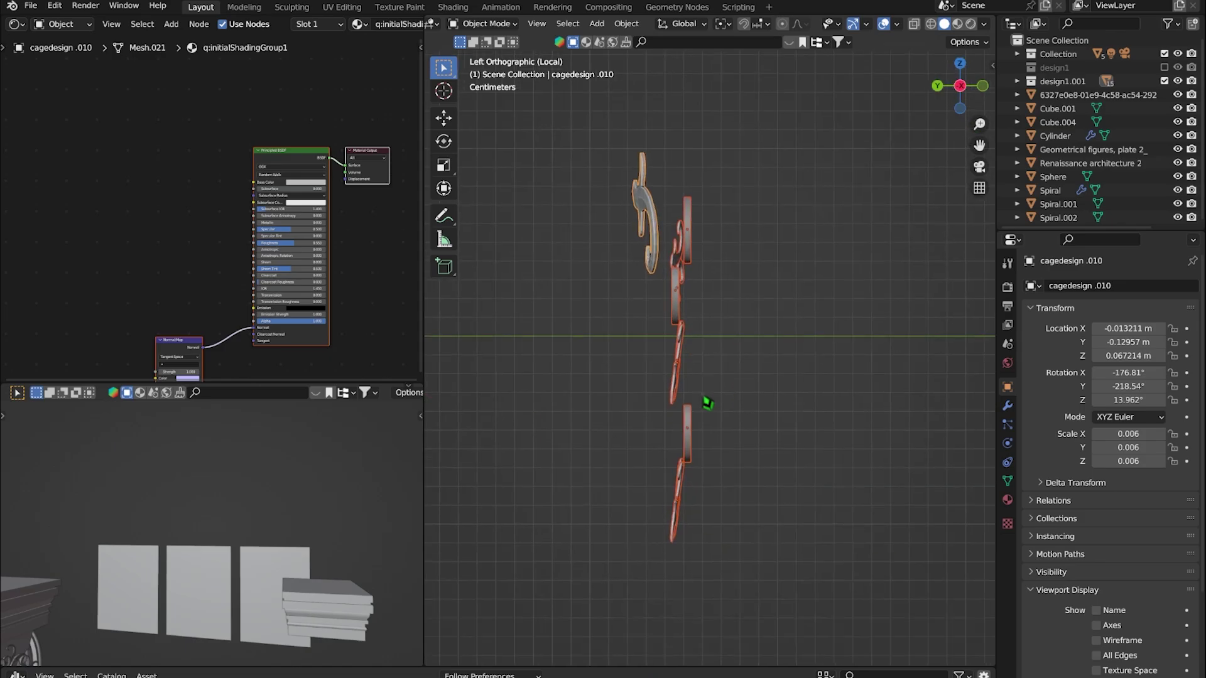
left_click(752, 405)
left_click(681, 439)
scroll(680, 439, "up", 1)
key("r")
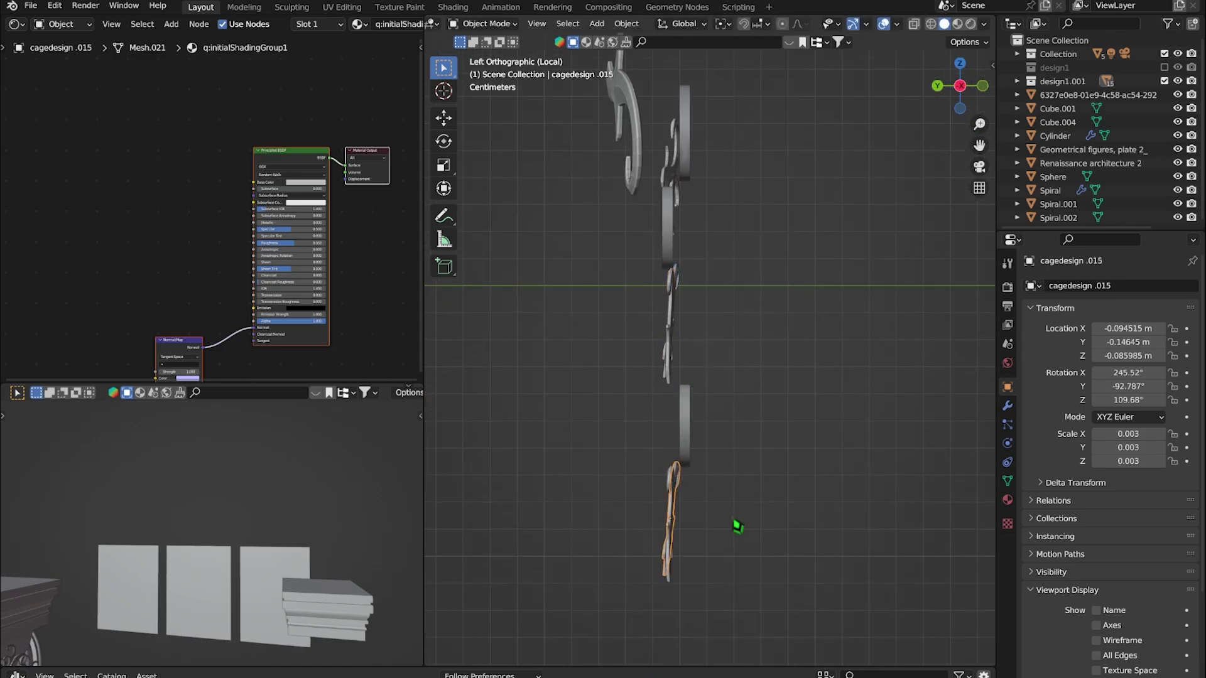
left_click(738, 526)
middle_click_drag(738, 526, 716, 500, "shift")
left_click(784, 467)
Move the two disc pieces together onto the column
middle_click_drag(703, 301, 715, 355, "shift")
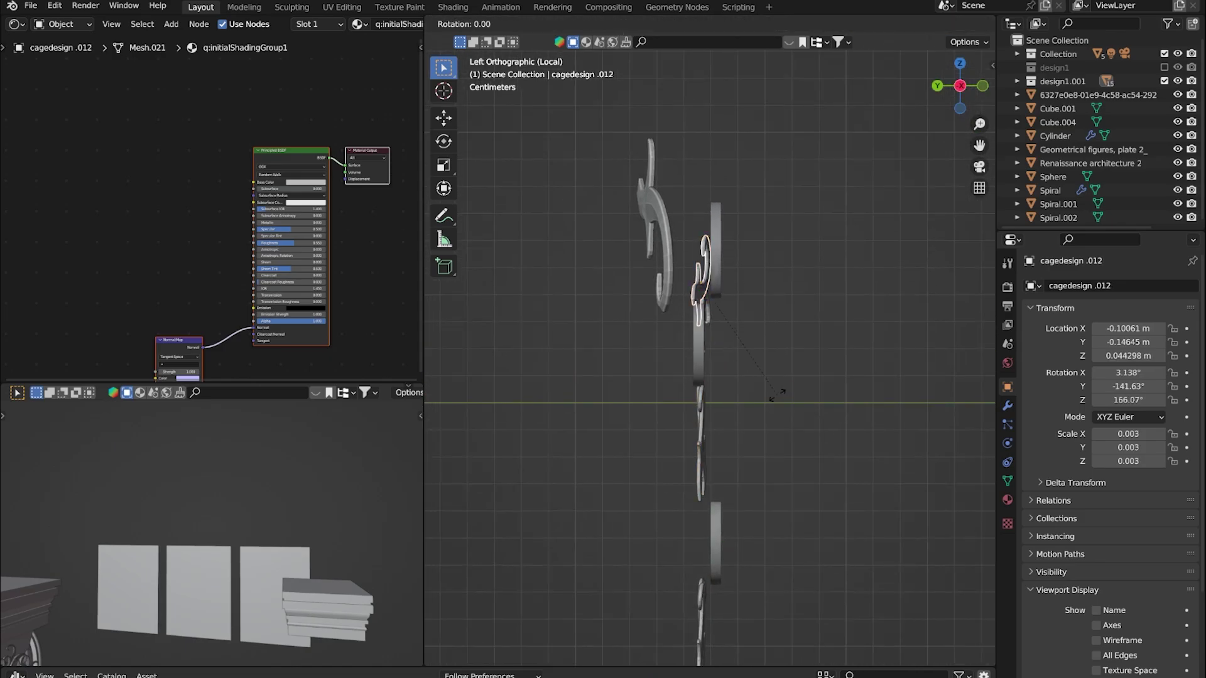
left_click_drag(710, 255, 762, 552)
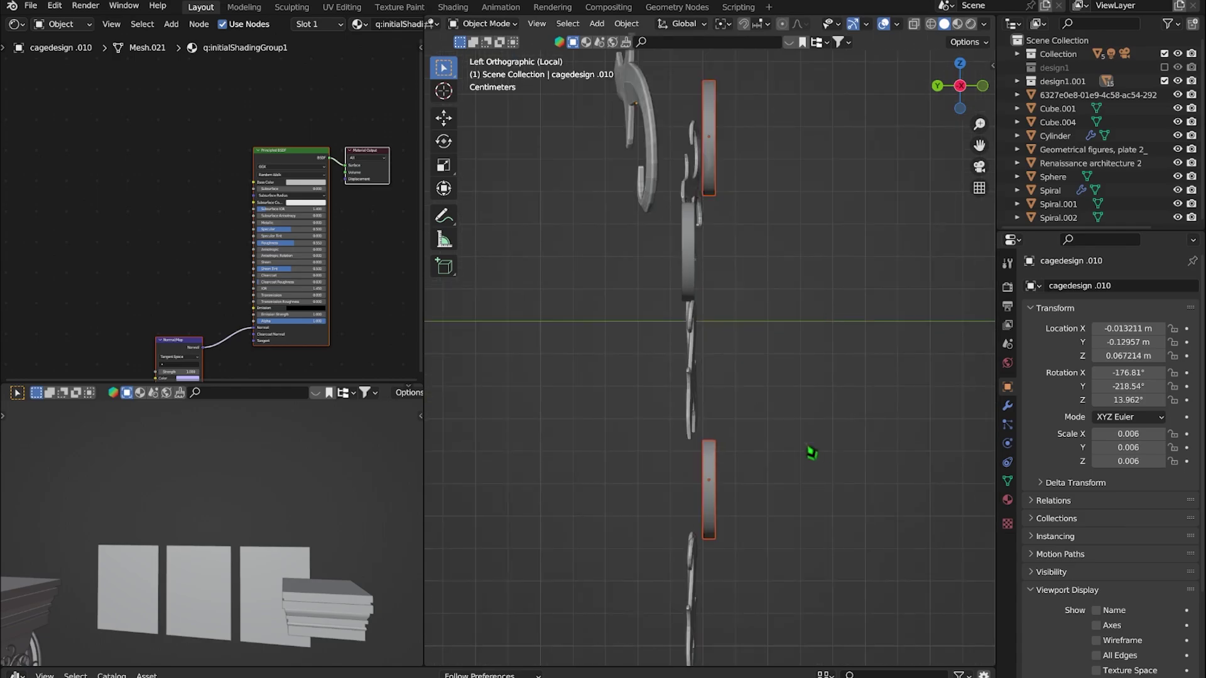
key("g")
left_click(783, 439)
scroll(772, 517, "down", 2)
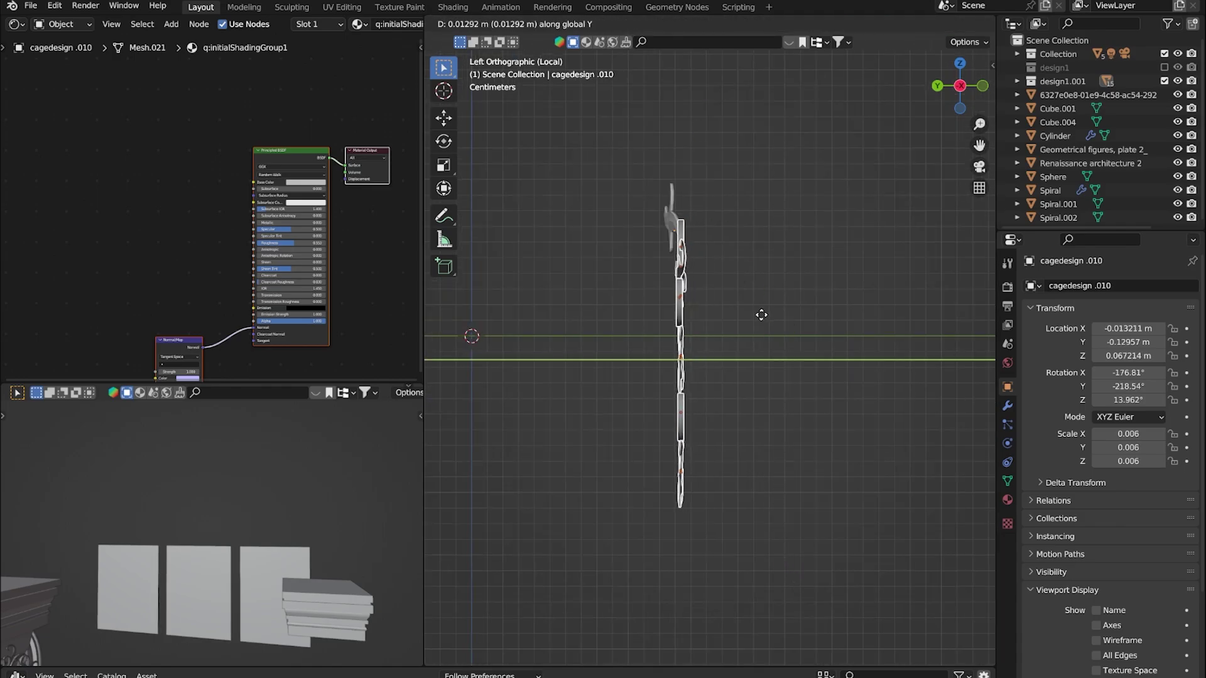
Shift the ornament slightly and nudge the cagedesign .011 pieces up and right
middle_click_drag(761, 315, 850, 264)
scroll(625, 327, "up", 5)
middle_click_drag(625, 327, 708, 396)
key("g")
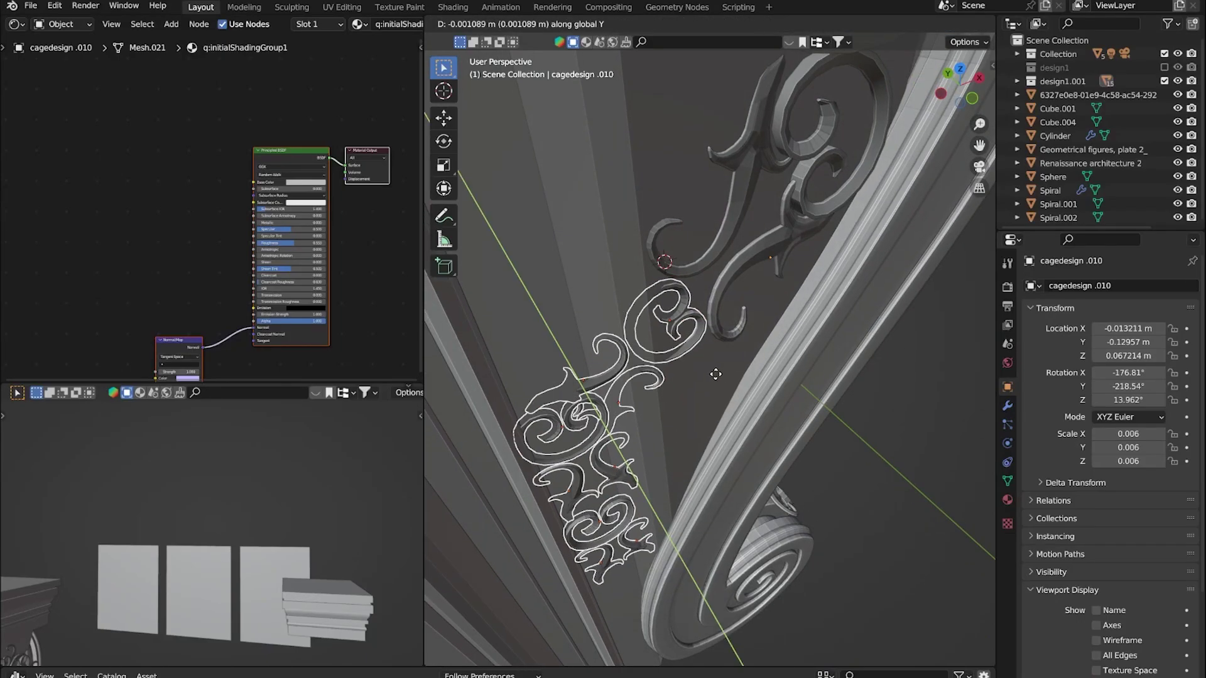
left_click(811, 462)
middle_click_drag(811, 462, 678, 320)
left_click(678, 320)
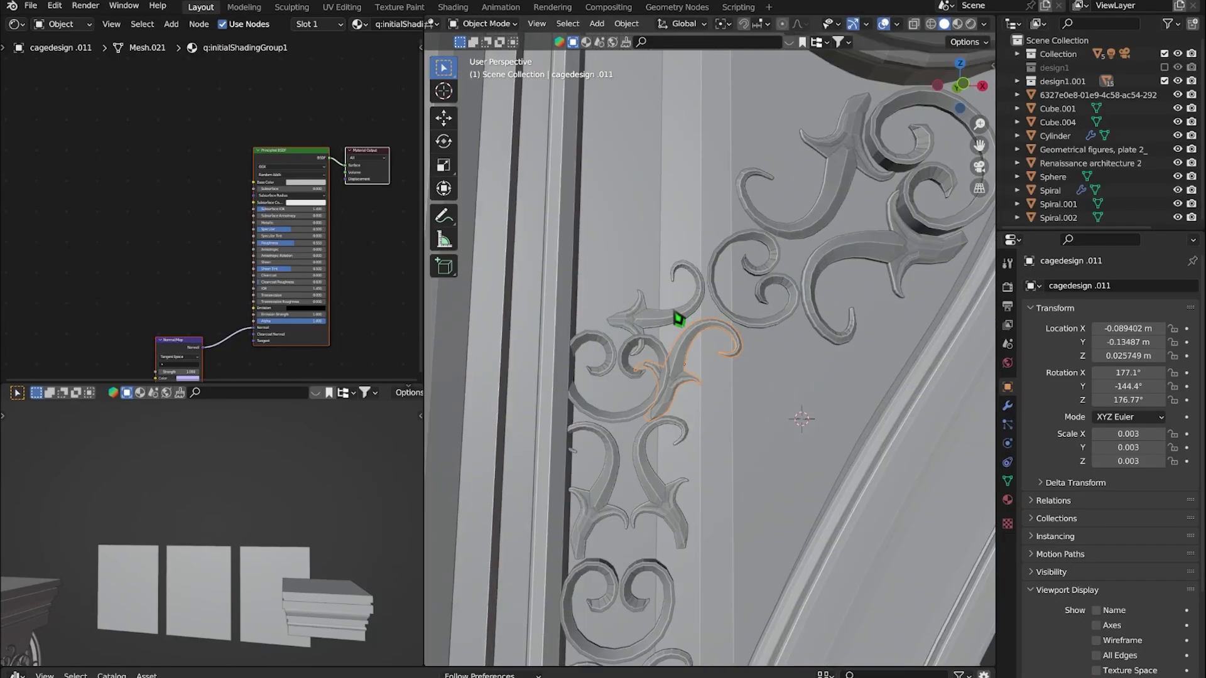
left_click_drag(680, 362, 687, 358)
Move a piece along X next to cagedesign .014 and duplicate more ornament pieces
left_click(756, 390)
mouse_move(756, 391)
middle_mouse_down()
mouse_move(646, 484)
mouse_move(690, 457)
middle_mouse_up()
left_click(647, 471)
key("g")
key("x")
left_click(656, 459)
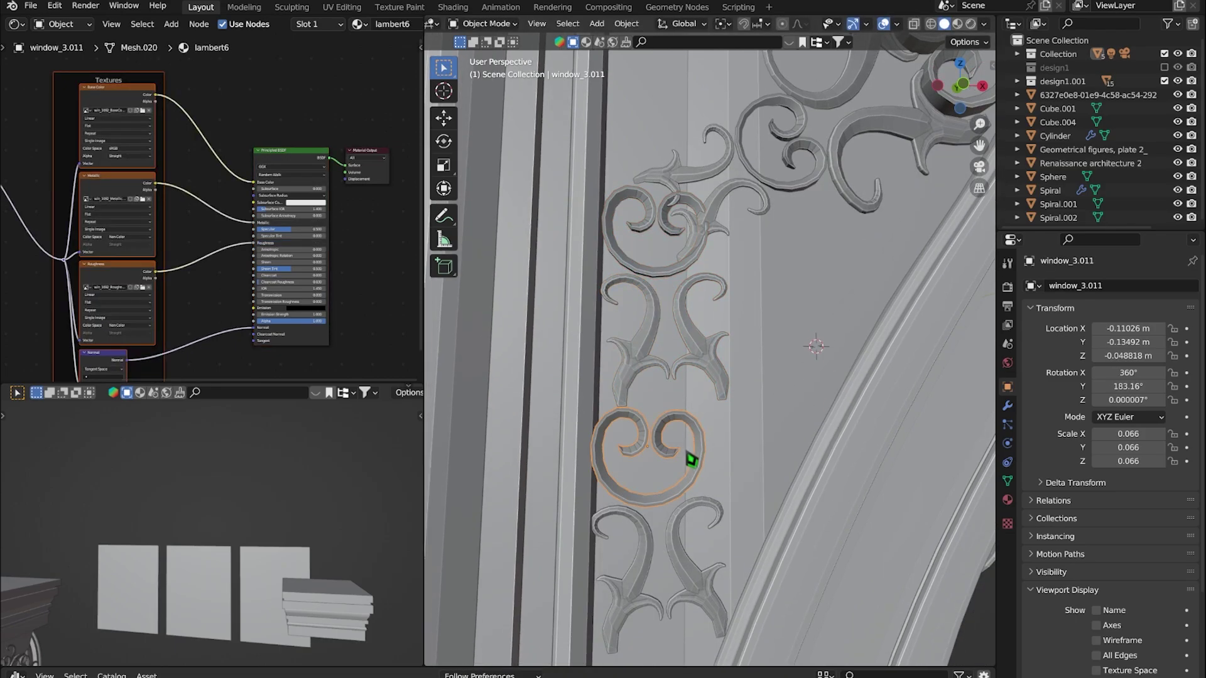
left_click(646, 498)
key("shift+d")
middle_click_drag(646, 498, 882, 484)
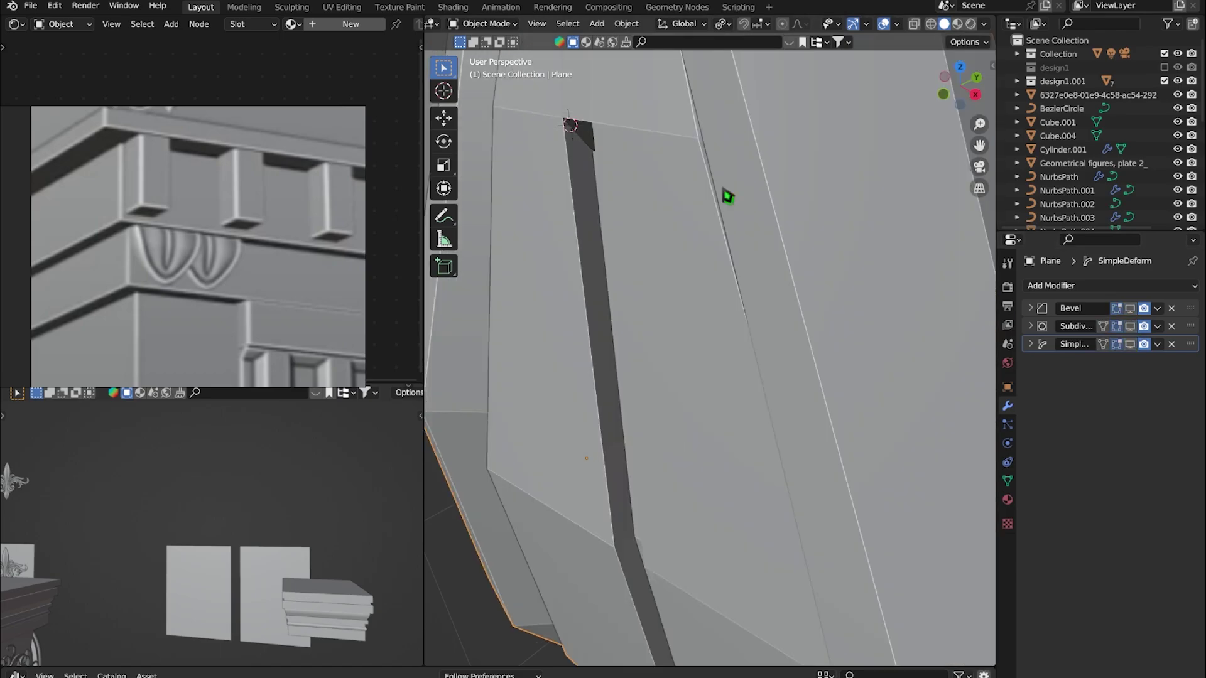
Add a loop cut across the dome's rib, slide it into place, and show modifiers on the cage
key("Tab")
left_click(692, 251)
key("ctrl+r")
left_click(674, 136)
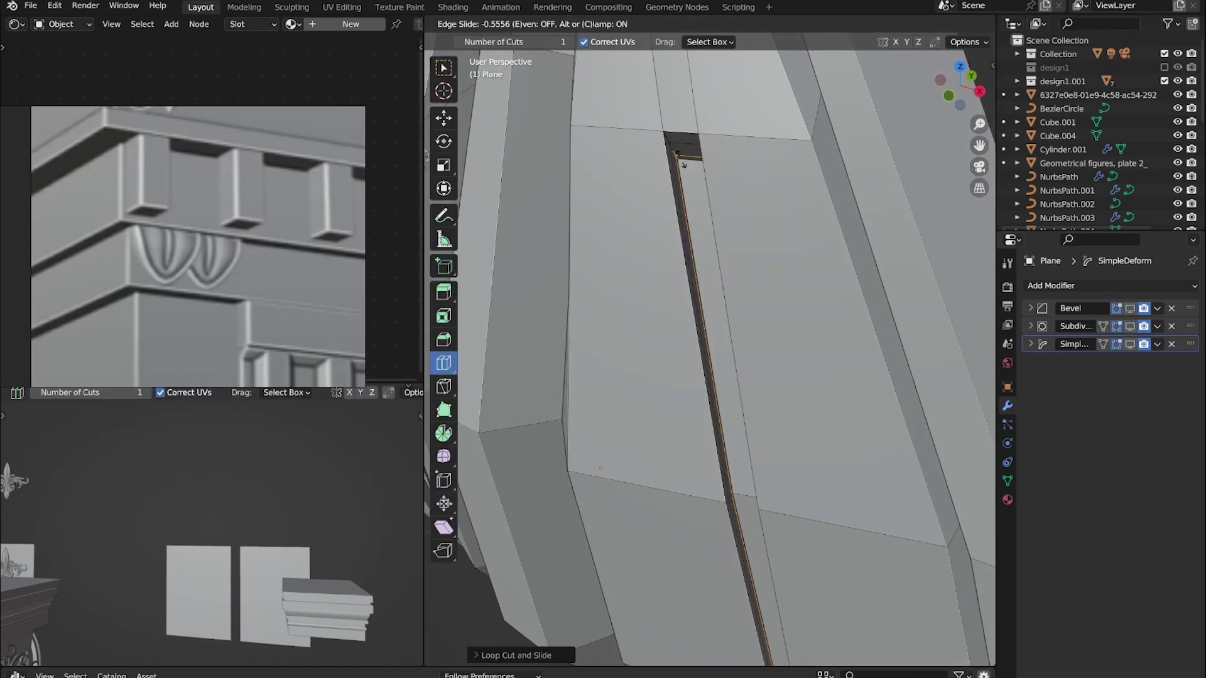
mouse_move(674, 137)
middle_mouse_down()
mouse_move(680, 215)
mouse_move(751, 248)
mouse_move(803, 235)
mouse_move(772, 227)
middle_mouse_up()
left_click(747, 241)
left_click(1124, 322)
key("Tab")
Duplicate the dome Plane's selected faces in face select mode
key("Tab")
key("3")
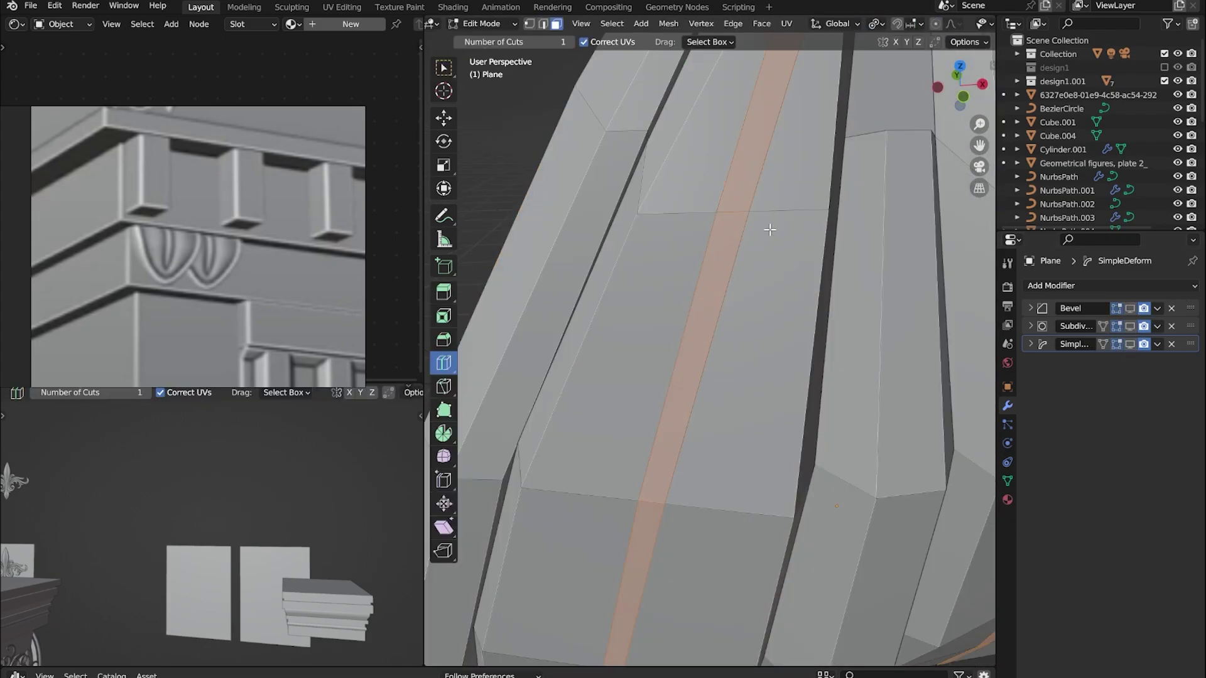
key("Tab")
scroll(769, 229, "down", 5)
key("shift+d")
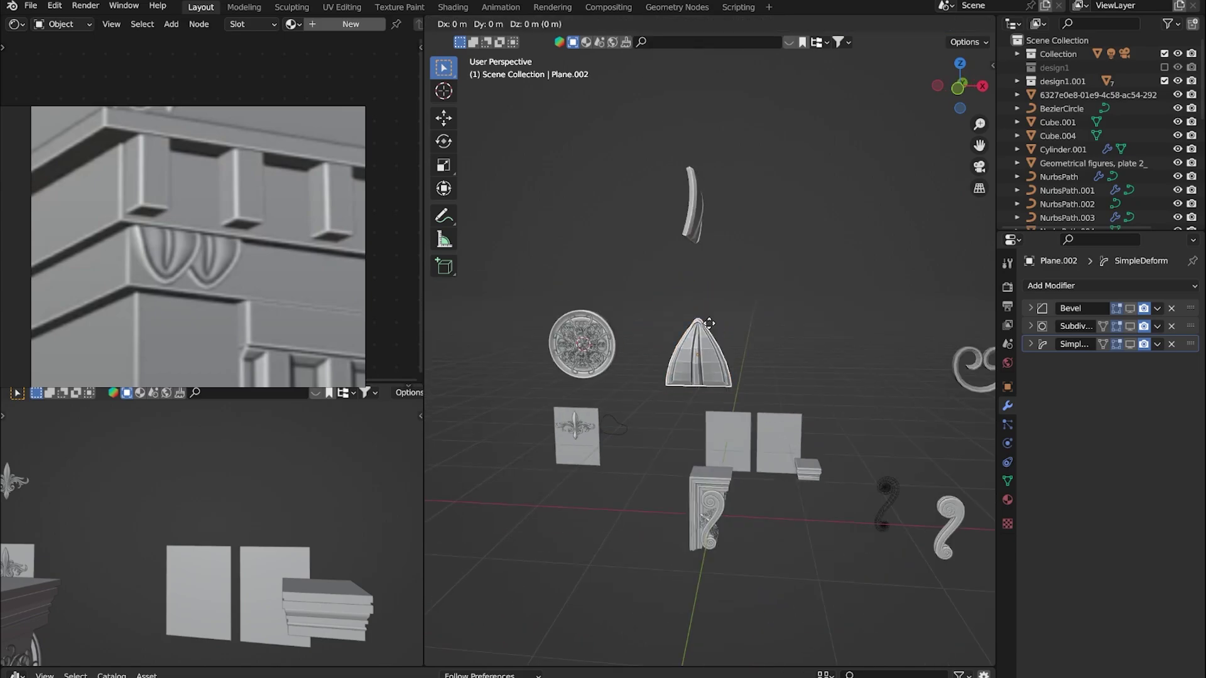
left_click(843, 350)
key("KP_Decimal")
Remove an edge loop from the duplicate dome, then reselect the original dome Plane
key("Tab")
key("Tab")
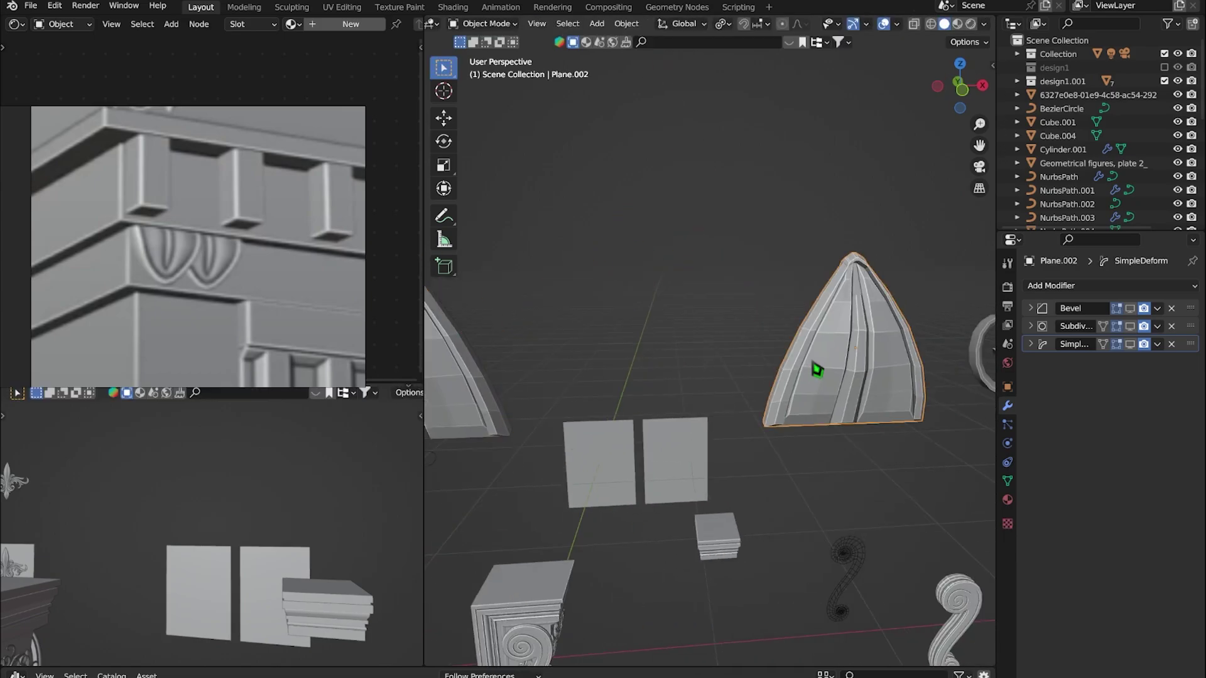
key("KP_Decimal")
key("Tab")
key("x")
left_click(816, 351)
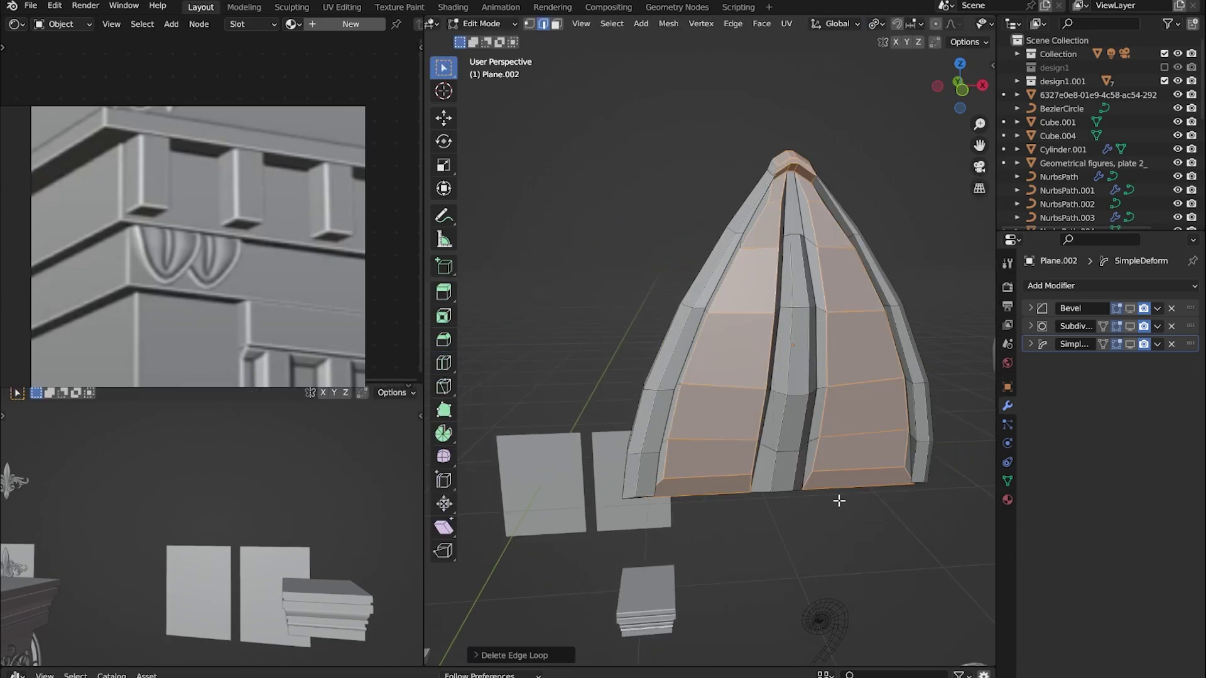
key("Tab")
key("KP_Decimal")
left_click(741, 394)
key("KP_Decimal")
From the front view, lower the middle rib's selected edges along Z so it stops below the apex
key("Tab")
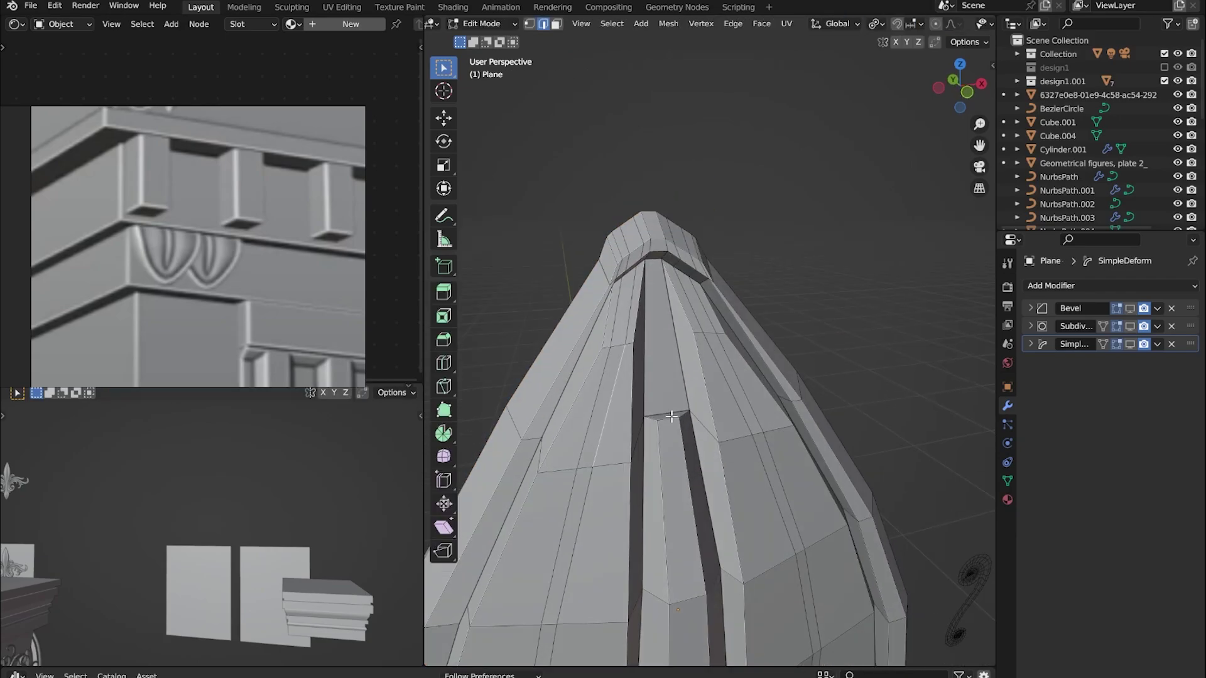
key("Tab")
key("KP_Decimal")
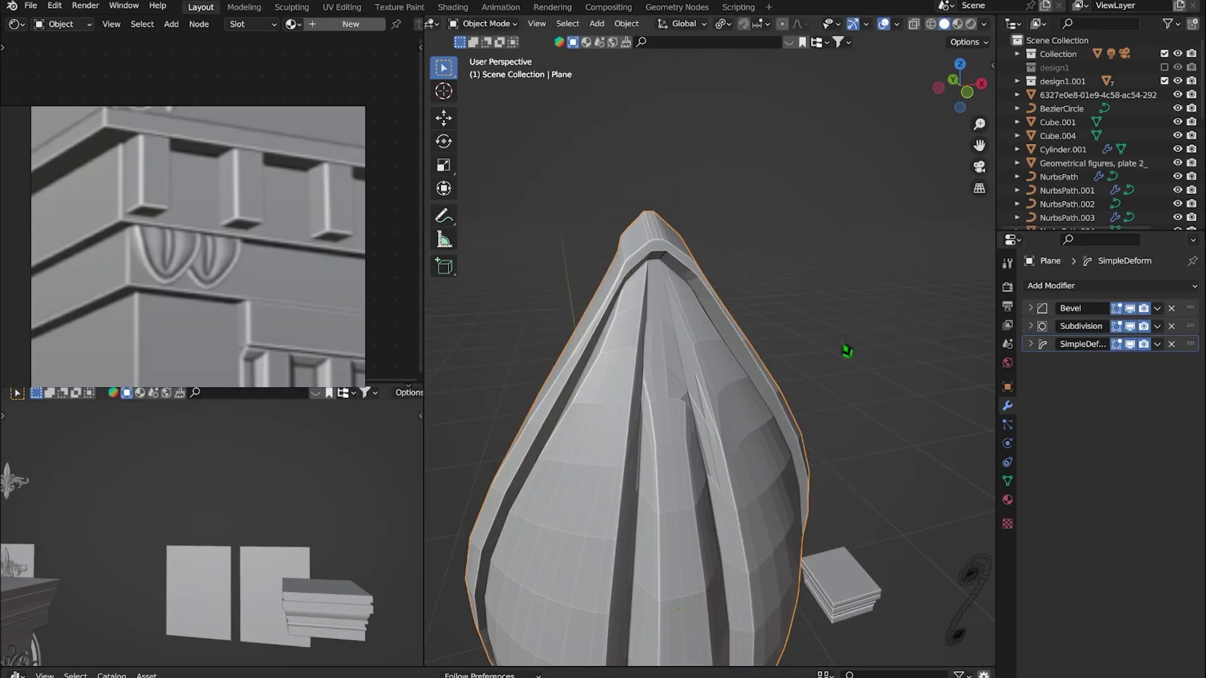
mouse_move(816, 314)
middle_mouse_down()
mouse_move(835, 307)
mouse_move(896, 344)
mouse_move(849, 285)
middle_mouse_up()
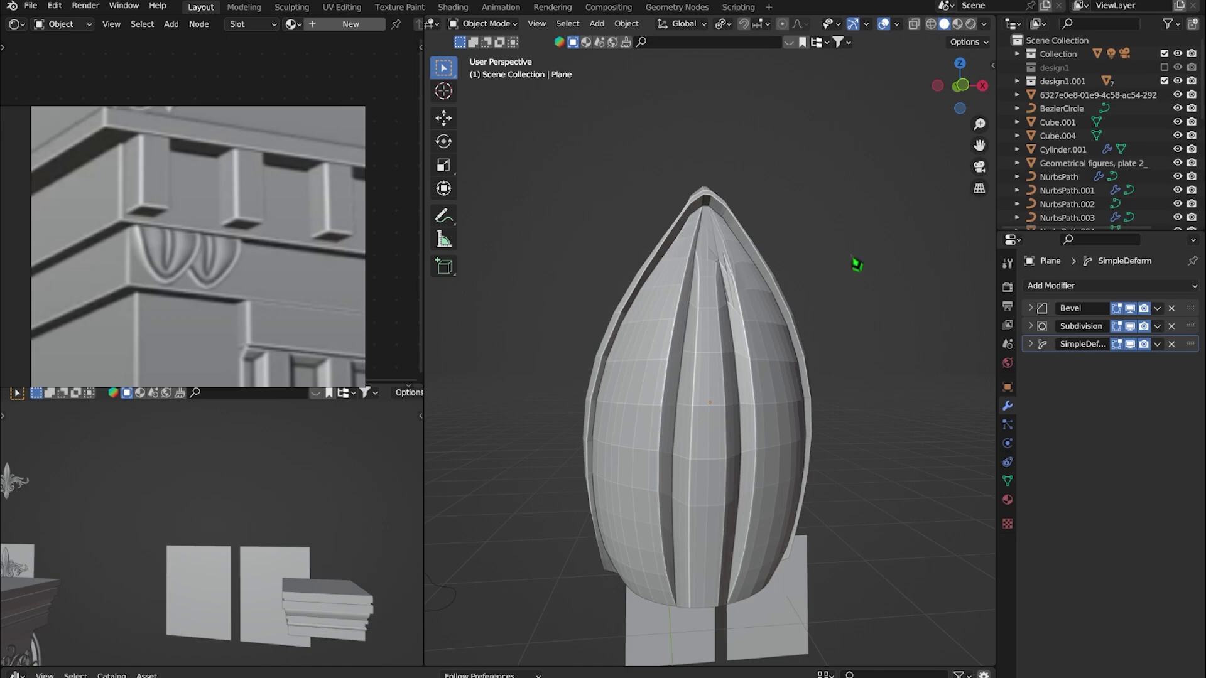
key("Tab")
key("KP_Decimal")
key("KP_1")
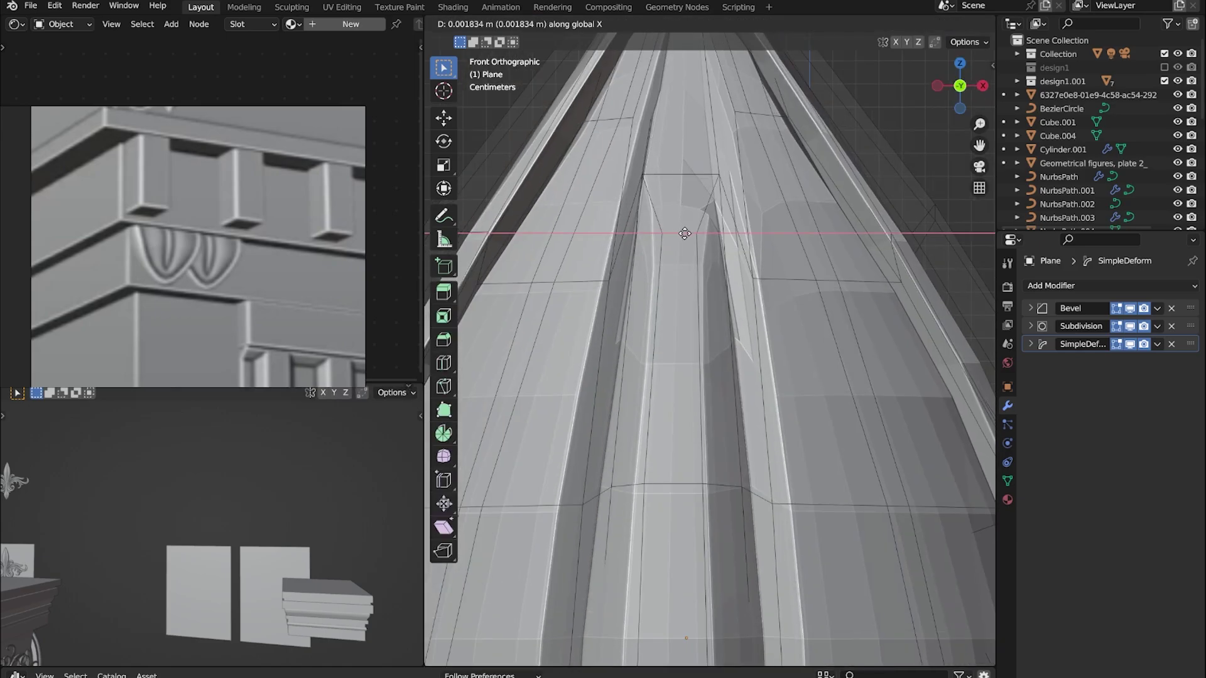
key("g")
key("z")
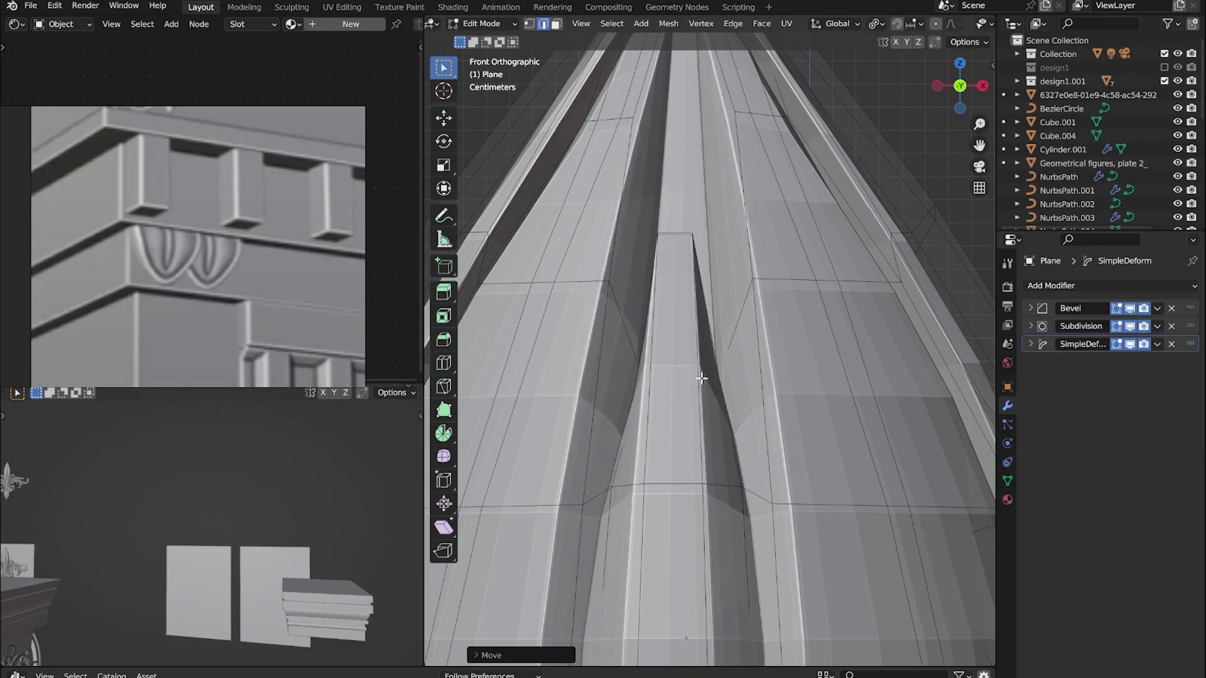
key("Tab")
Orbit to check the reshaped dome in perspective and select the dome Plane
scroll(701, 378, "down", 5)
mouse_move(701, 378)
middle_mouse_down()
mouse_move(641, 409)
mouse_move(821, 363)
mouse_move(722, 283)
middle_mouse_up()
scroll(755, 361, "up", 4)
scroll(755, 361, "down", 3)
left_click(722, 283)
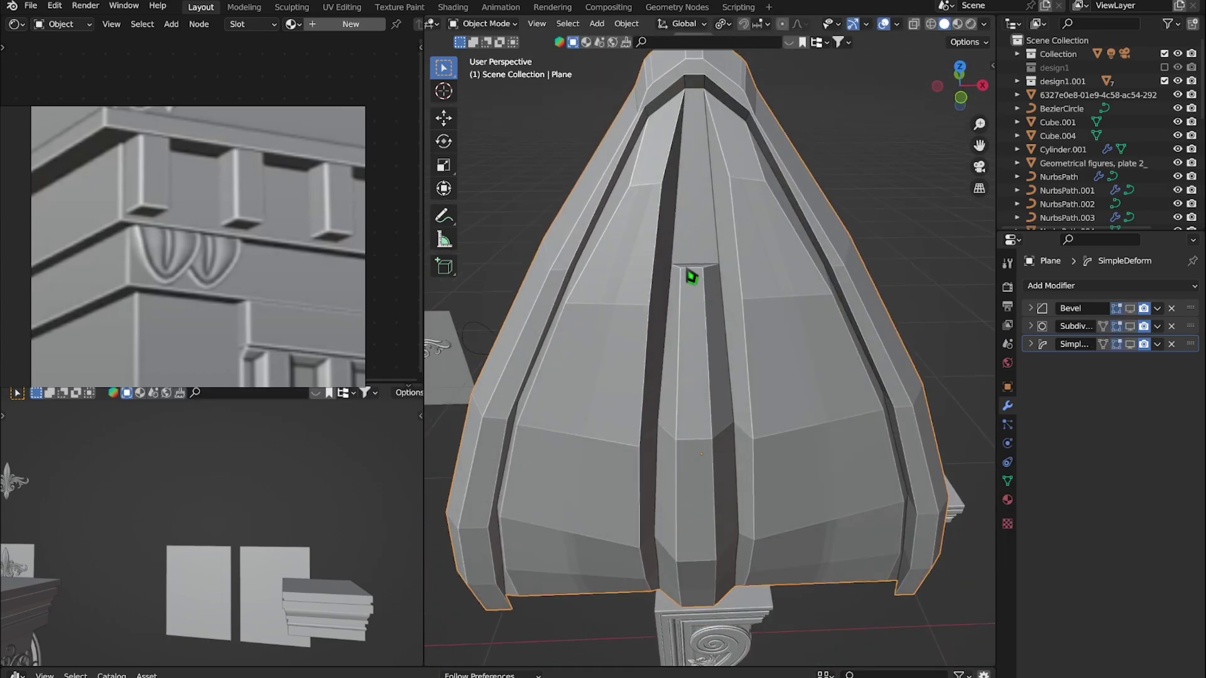
Add a centred loop cut down the middle rib and lift its top vertex
key("Tab")
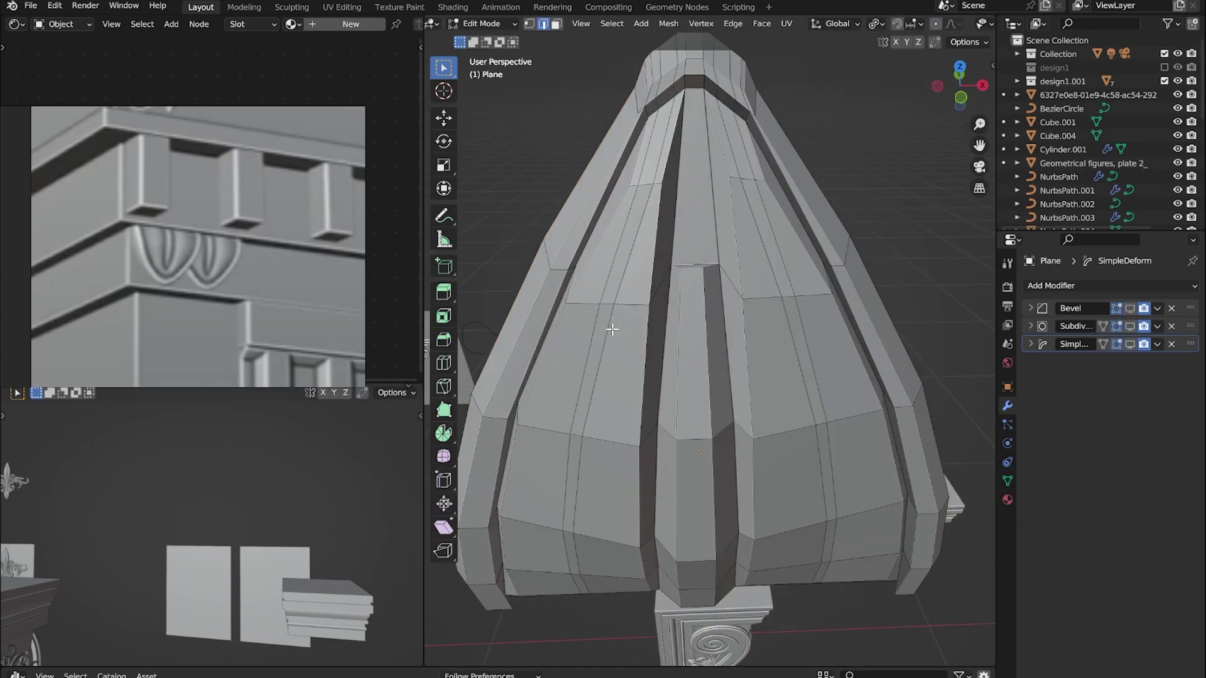
key("a")
middle_click_drag(808, 361, 674, 283)
key("ctrl+r")
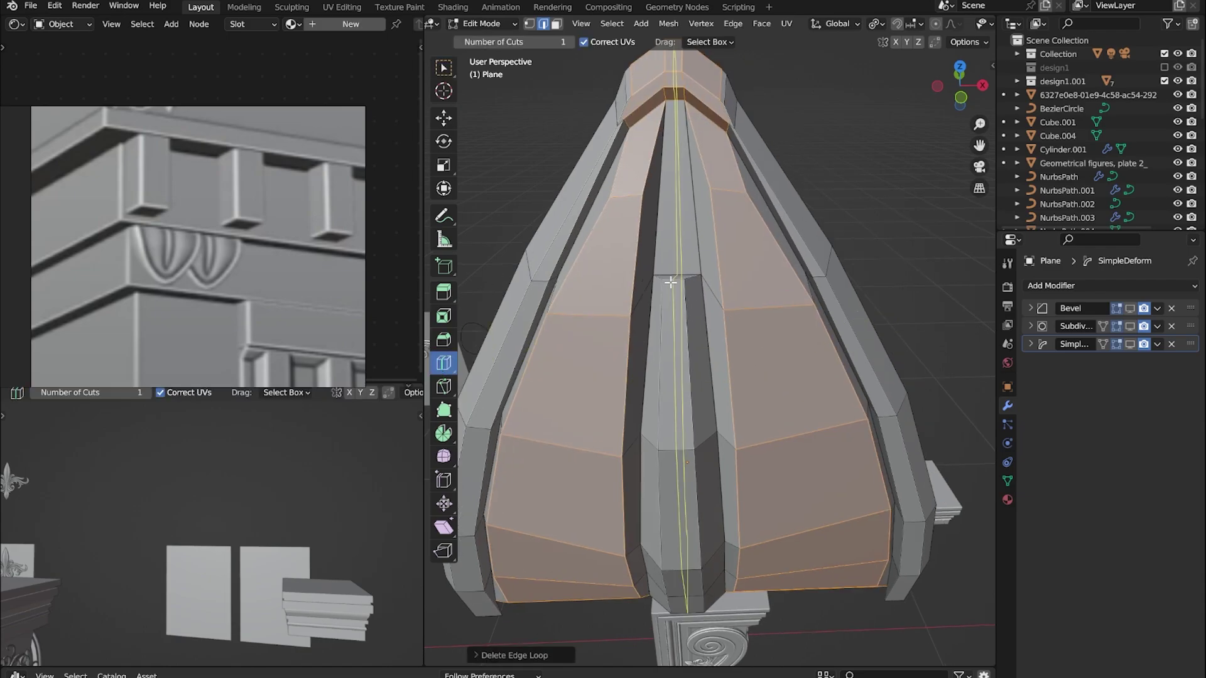
left_click(673, 283)
scroll(685, 314, "up", 3)
key("1")
left_click(696, 339)
key("g")
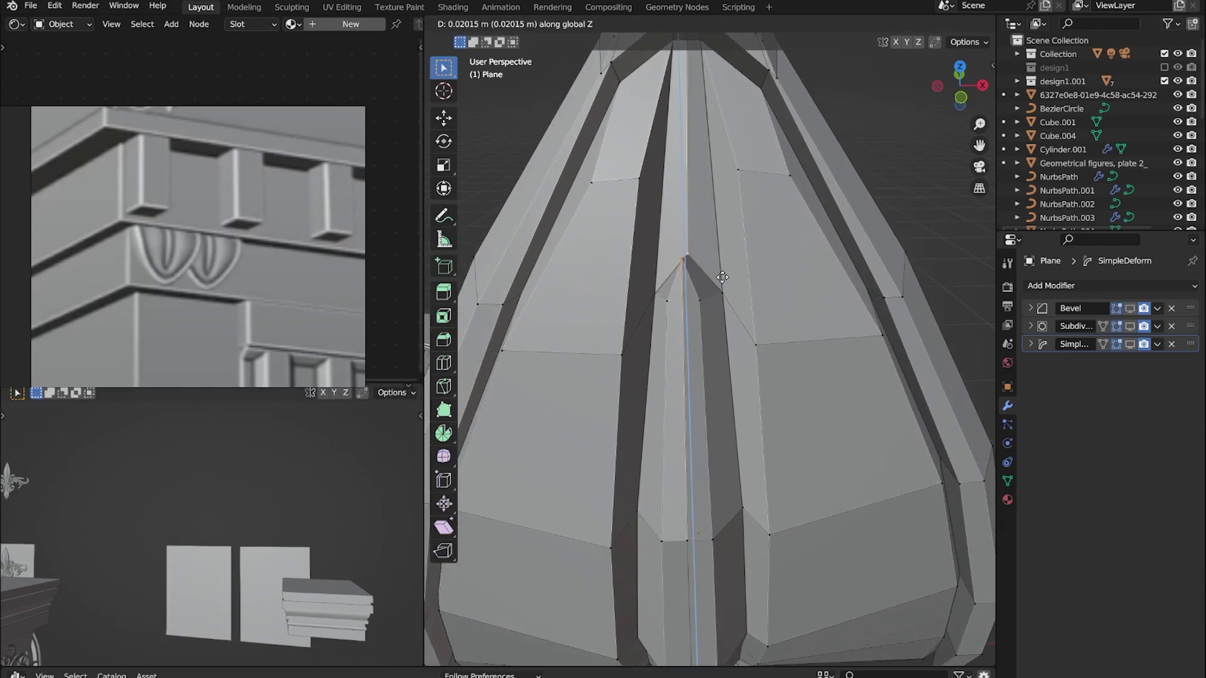
mouse_move(697, 339)
middle_mouse_down()
mouse_move(664, 258)
mouse_move(690, 260)
middle_mouse_up()
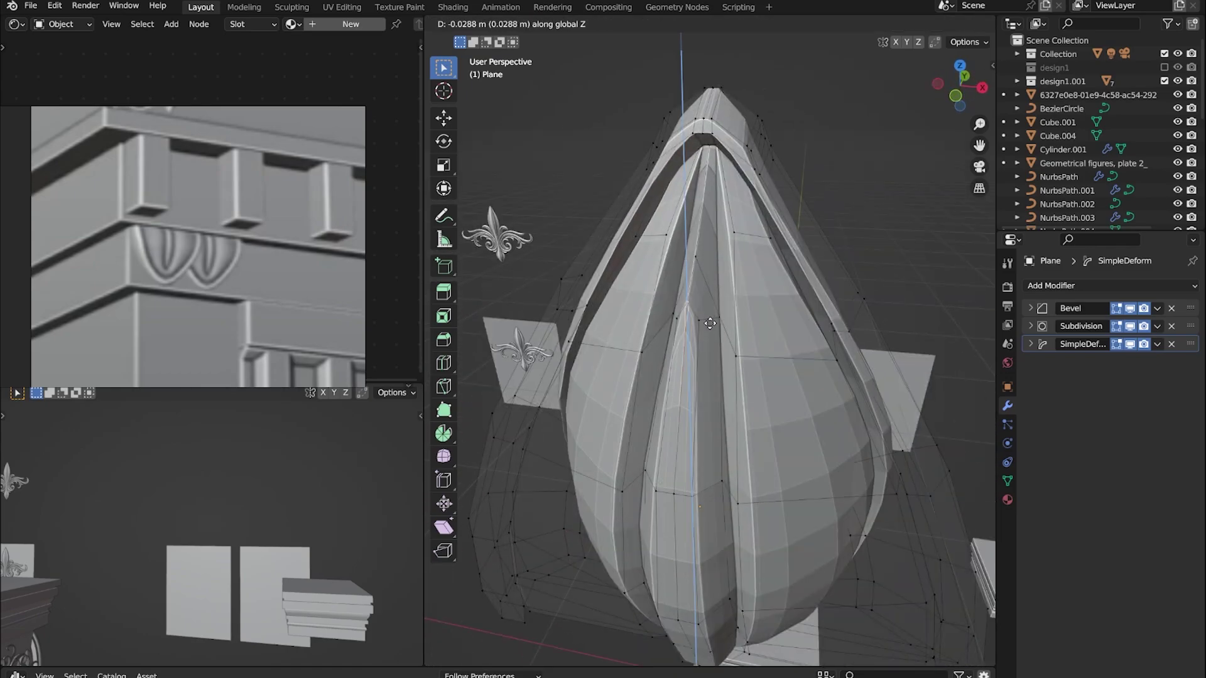
left_click(709, 323)
View the dome from the front in Edit Mode with X-ray enabled
key("Tab")
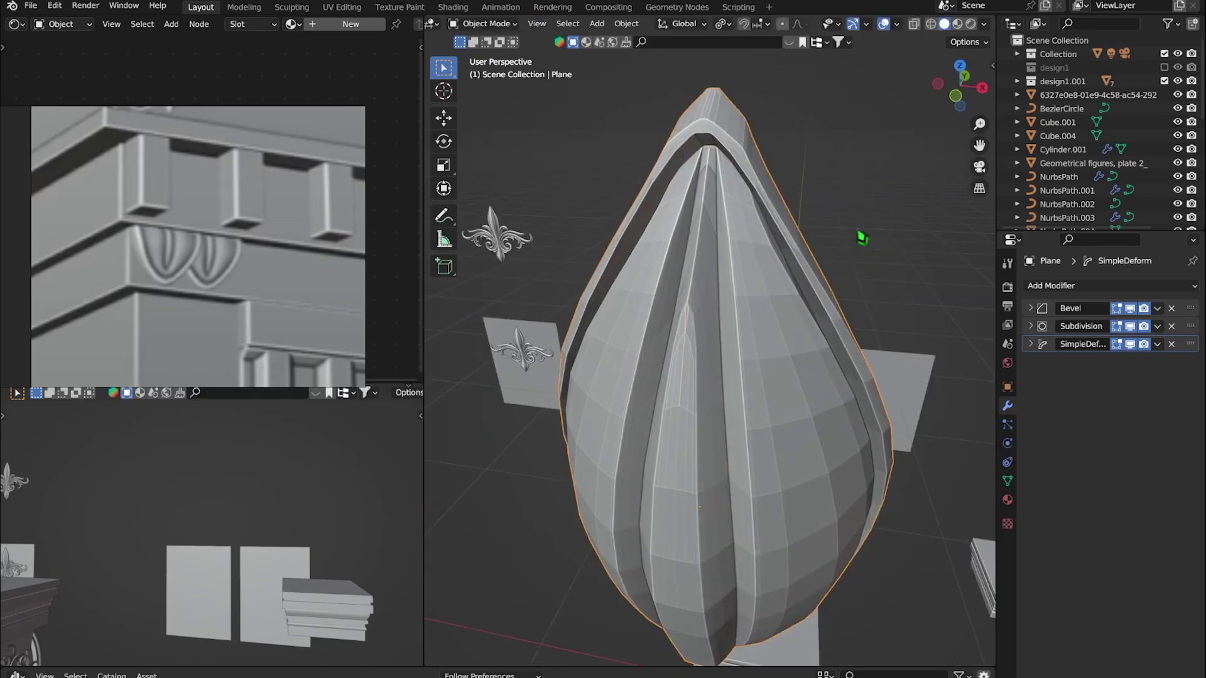
mouse_move(861, 236)
middle_mouse_down()
mouse_move(754, 318)
mouse_move(662, 334)
mouse_move(754, 304)
mouse_move(724, 272)
mouse_move(527, 358)
mouse_move(771, 489)
mouse_move(673, 309)
mouse_move(624, 269)
mouse_move(751, 269)
mouse_move(737, 310)
mouse_move(692, 323)
middle_mouse_up()
scroll(771, 490, "up", 4)
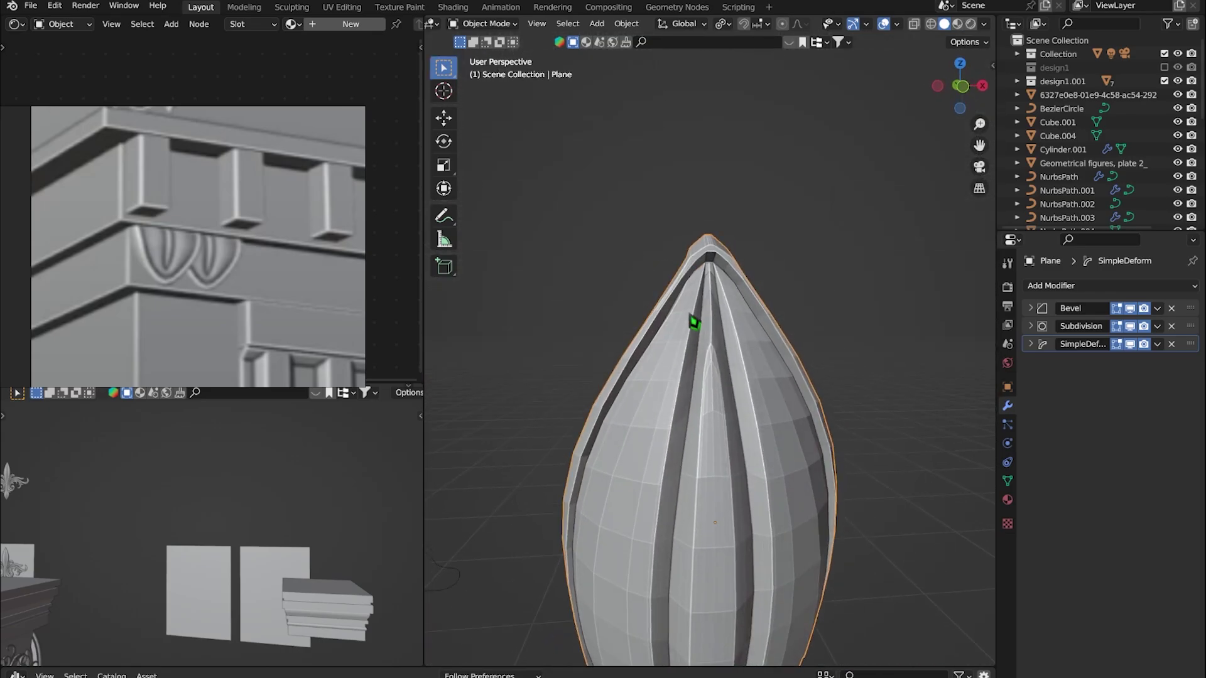
key("Tab")
key("KP_1")
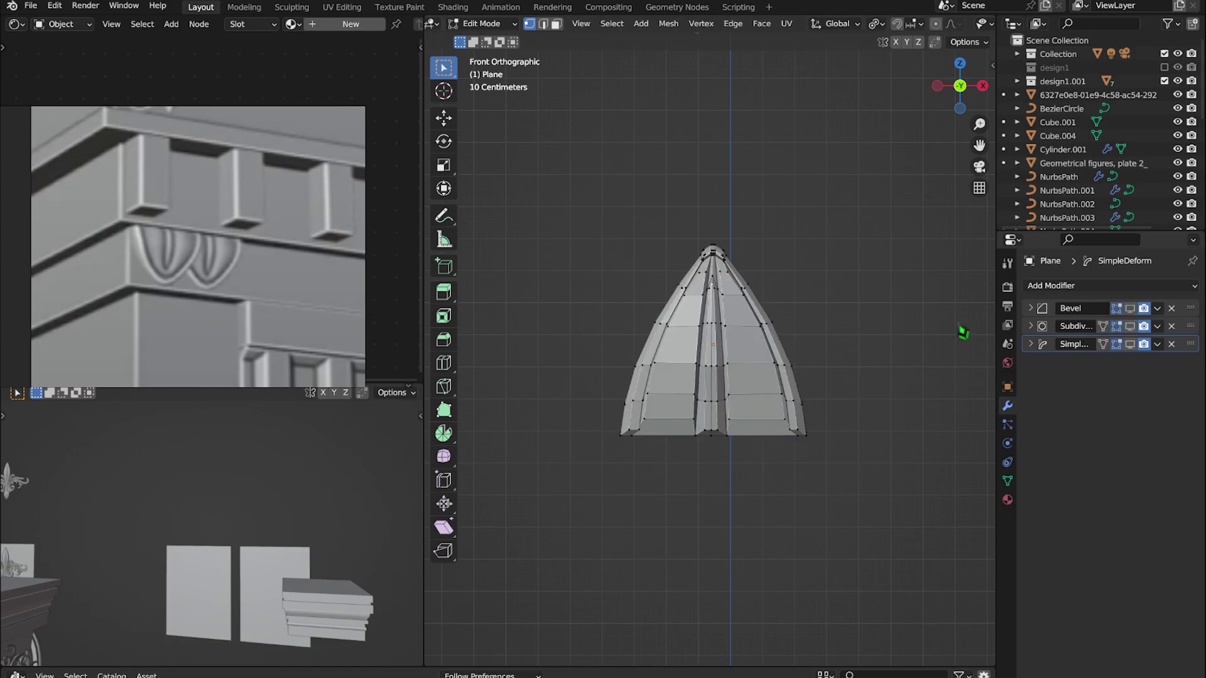
left_click(970, 26)
Box-select the left half of the arch mesh
left_click_drag(590, 204, 710, 546)
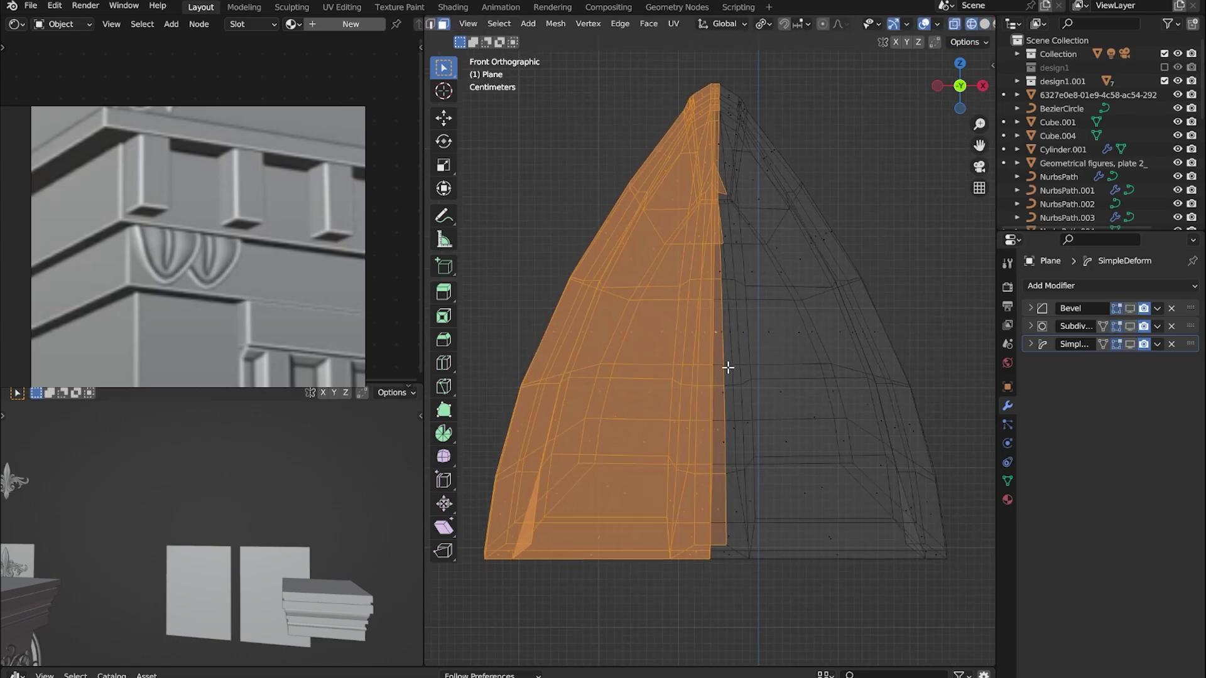
scroll(726, 364, "up", 3)
scroll(634, 167, "up", 3)
scroll(724, 313, "up", 3)
left_click_drag(859, 665, 682, 198)
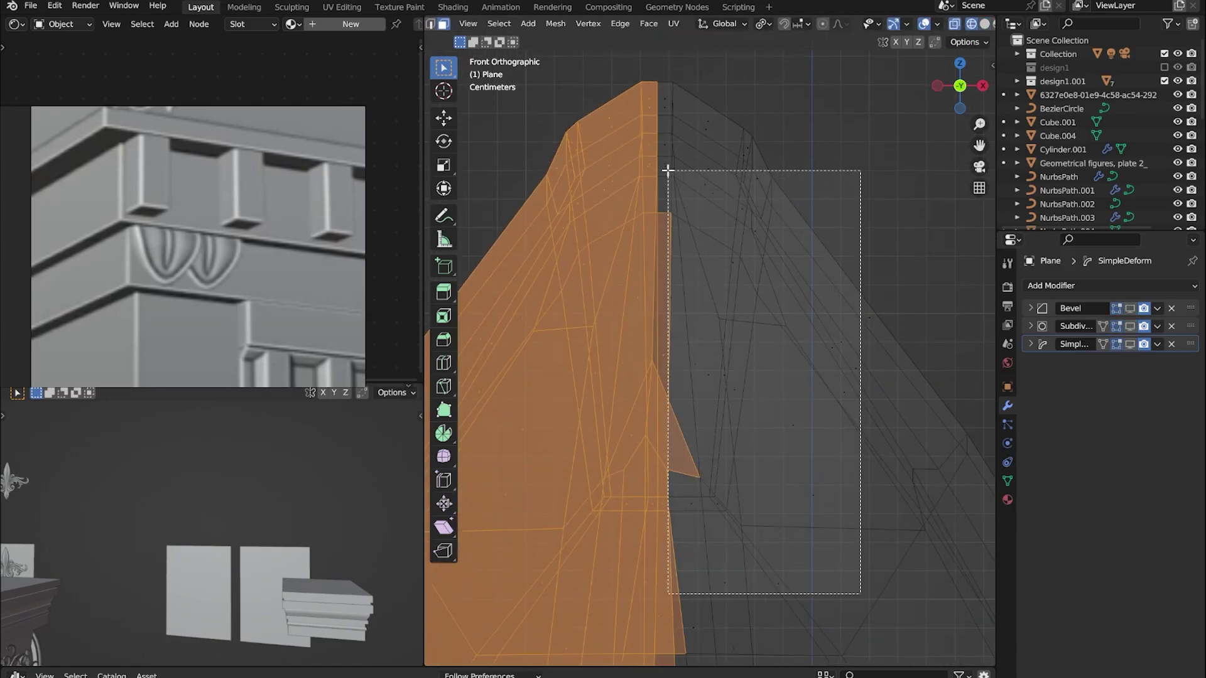
scroll(669, 427, "down", 3)
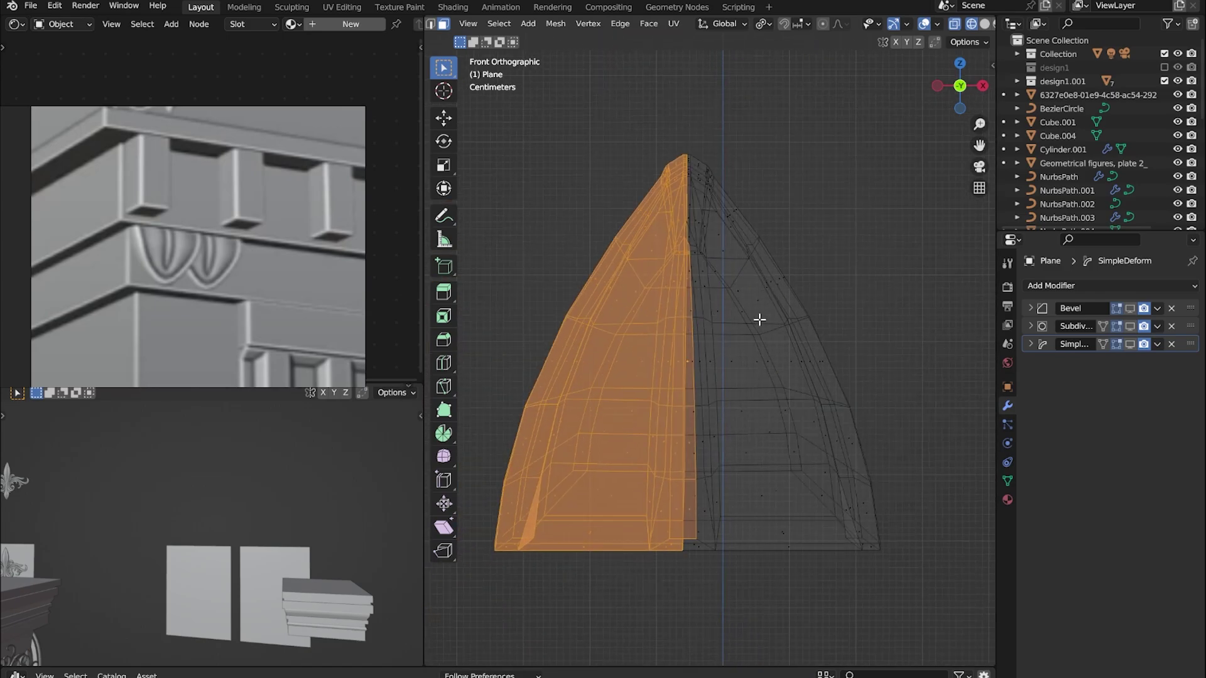
scroll(762, 323, "down", 2)
left_click_drag(565, 159, 695, 567)
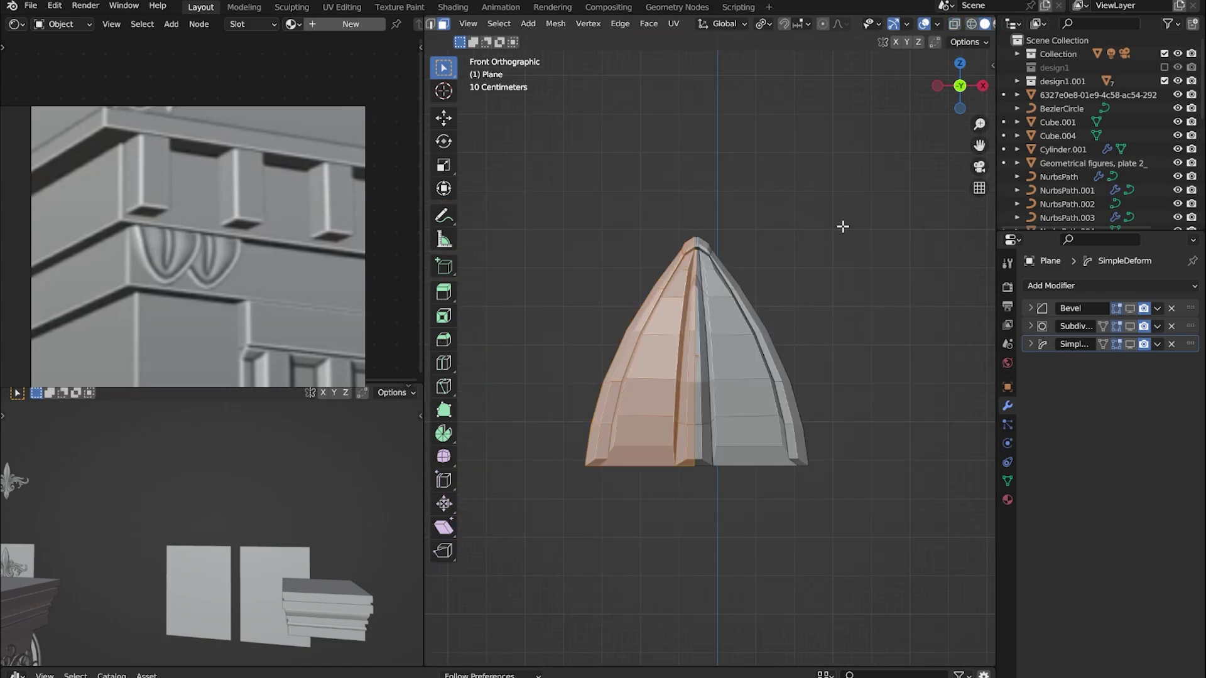
Delete the selected left-half vertices and return to Object Mode
middle_click_drag(843, 226, 700, 480)
scroll(700, 481, "up", 3)
scroll(700, 480, "up", 2)
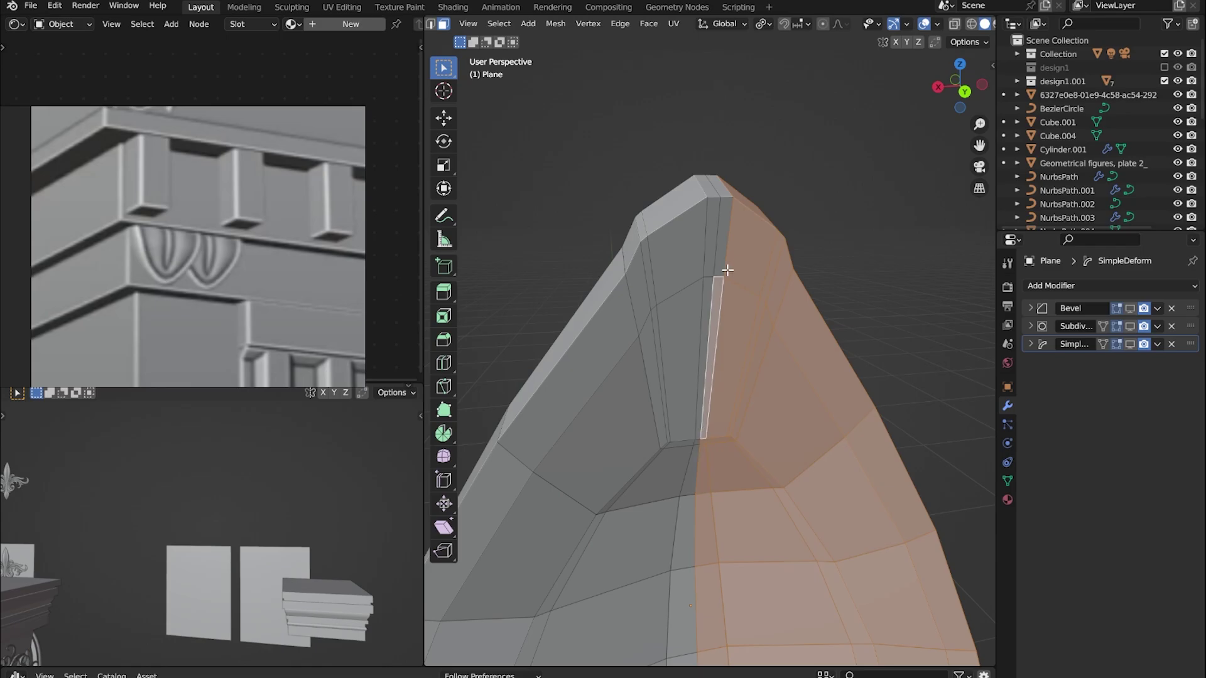
mouse_move(730, 189)
middle_mouse_down()
mouse_move(831, 287)
mouse_move(767, 142)
mouse_move(673, 435)
mouse_move(743, 340)
middle_mouse_up()
scroll(743, 341, "down", 5)
key("x")
left_click(675, 293)
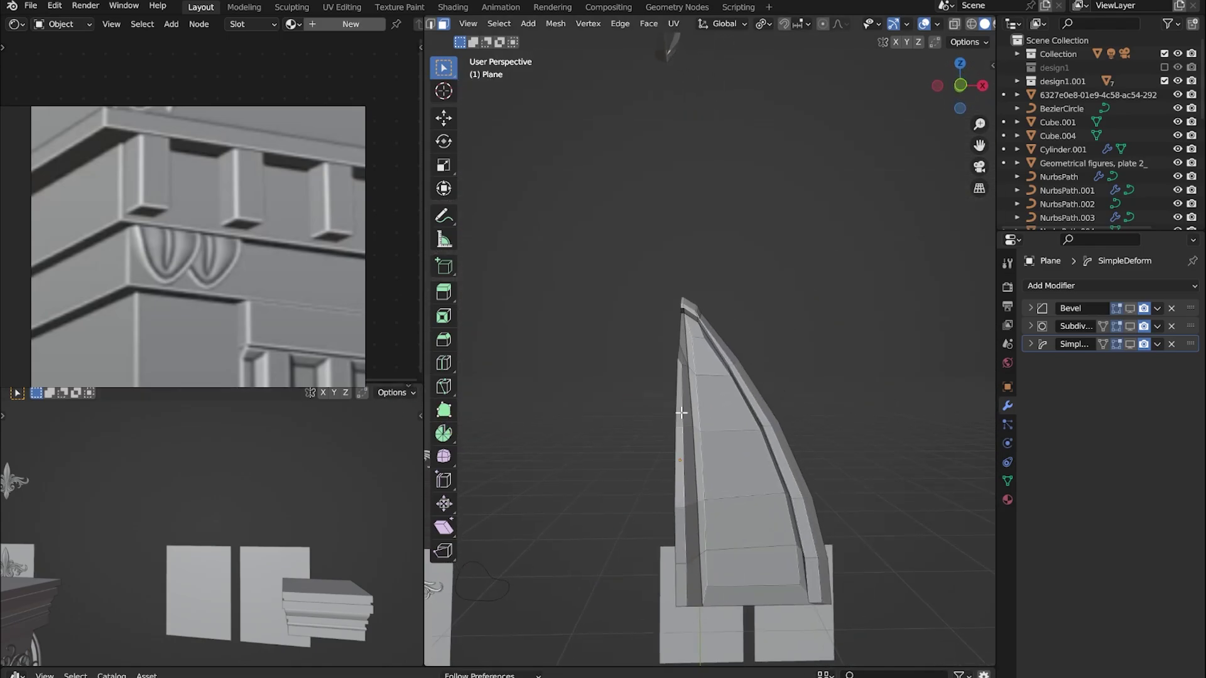
key("Tab")
Add a Mirror modifier and move it to the top of the stack
left_click(1093, 287)
left_click(906, 444)
left_click_drag(1190, 363, 1190, 308)
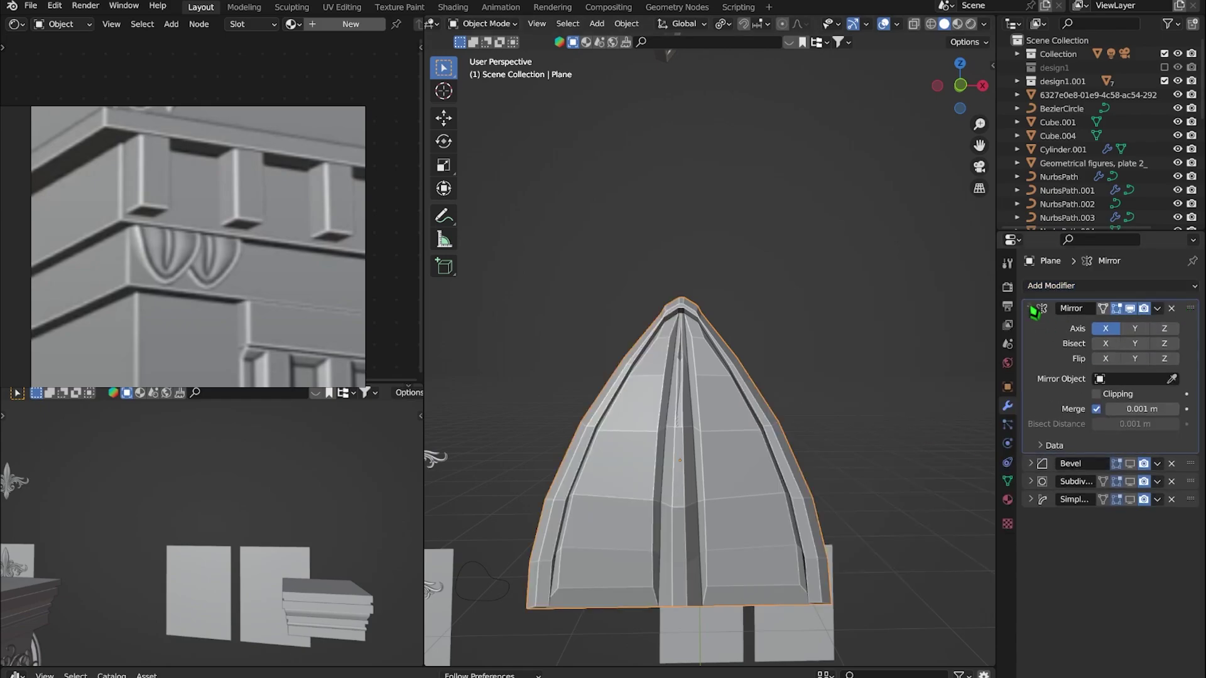
Reset the Mirror modifier's Merge distance to 0.001 m
scroll(677, 431, "up", 3)
middle_click_drag(677, 431, 1141, 523)
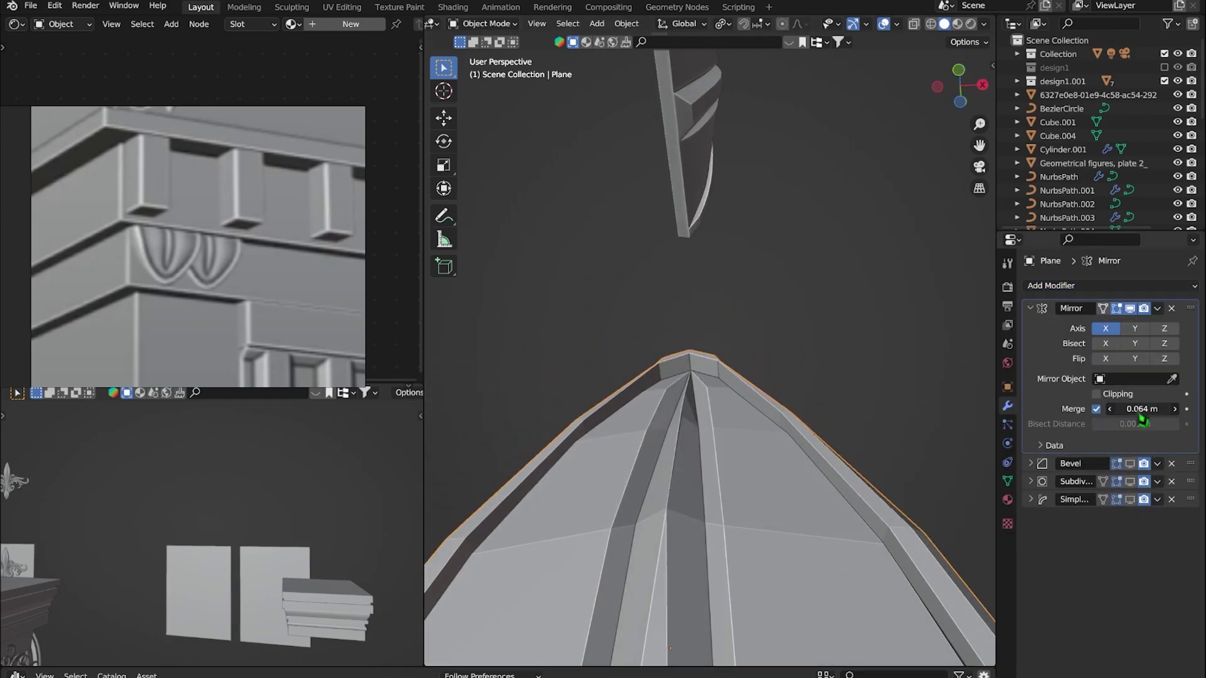
key("BackSpace")
scroll(788, 511, "down", 3)
mouse_move(788, 511)
middle_mouse_down()
mouse_move(753, 463)
mouse_move(771, 453)
middle_mouse_up()
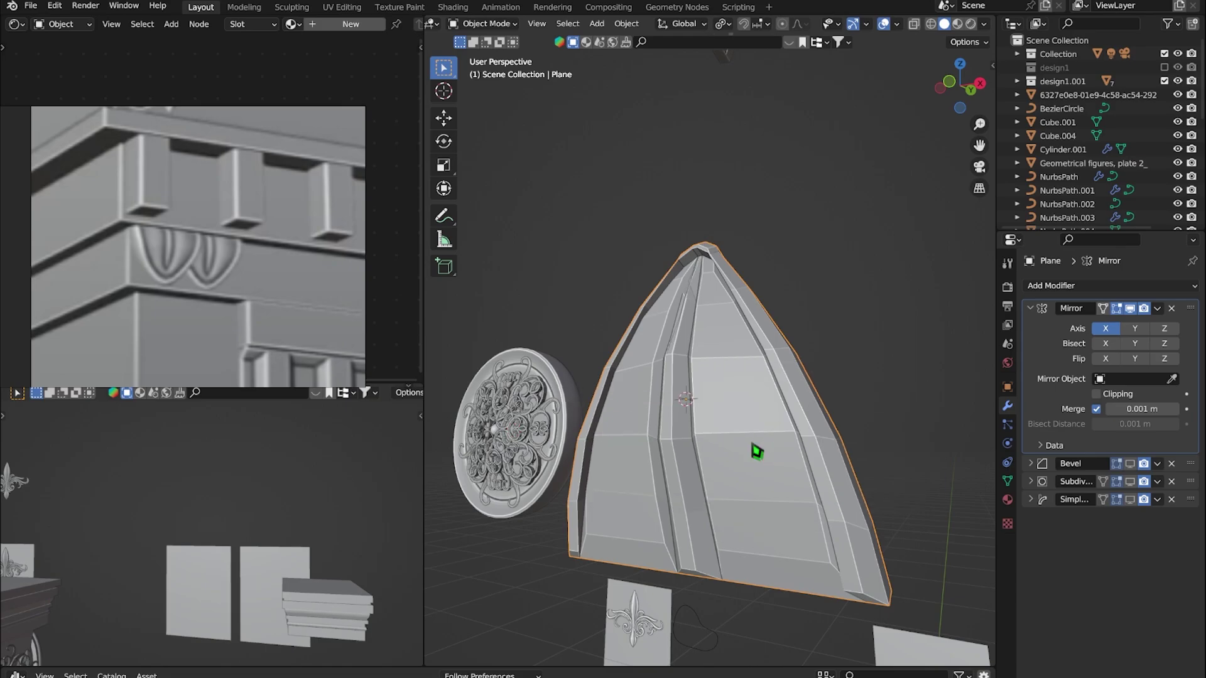
Add an Empty, pick Empty.002 as the Mirror Object, and reposition it
key("shift+a")
left_click(700, 590)
left_click(1171, 379)
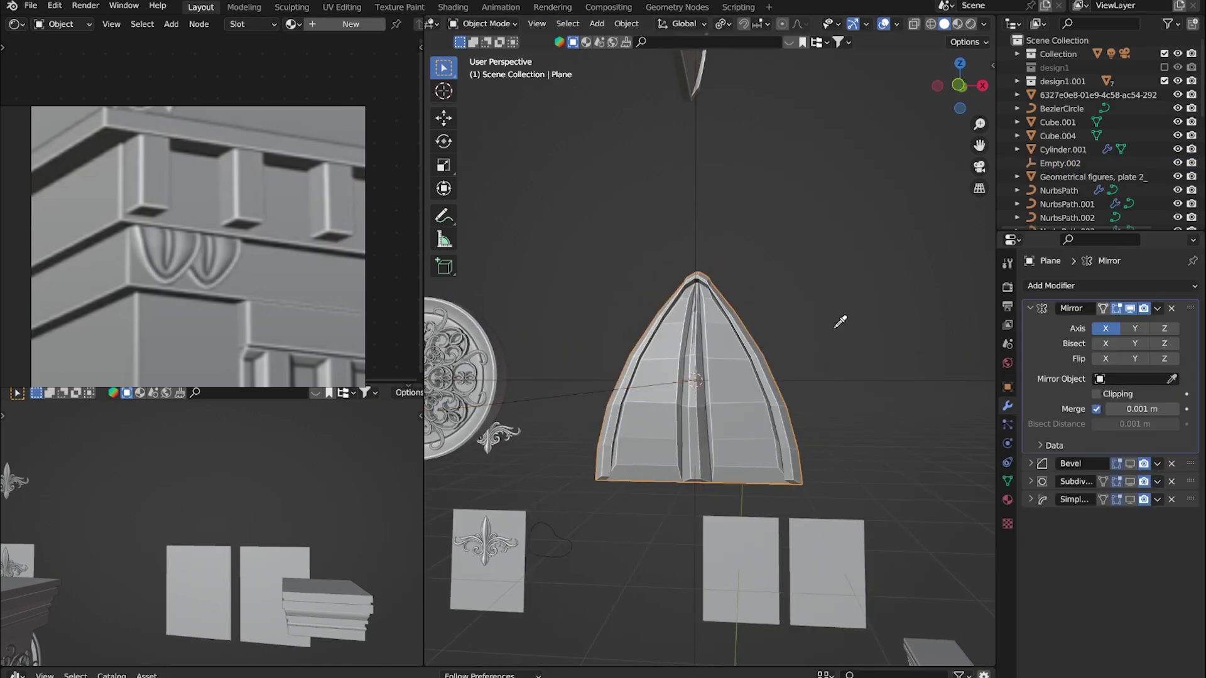
left_click(799, 384)
scroll(798, 386, "up", 3)
key("g")
left_click(821, 352)
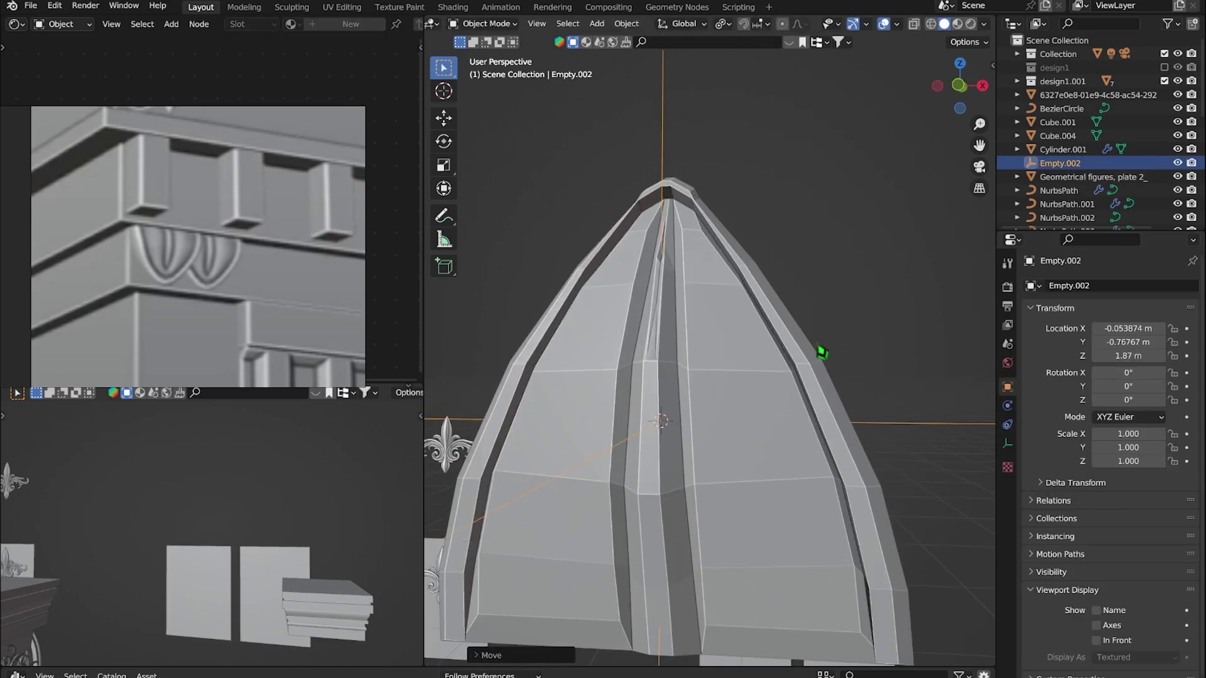
Reselect the arch Plane and apply the Mirror modifier to its mesh
key("alt+a")
scroll(850, 420, "down", 5)
scroll(783, 446, "up", 5)
middle_click_drag(783, 446, 819, 443)
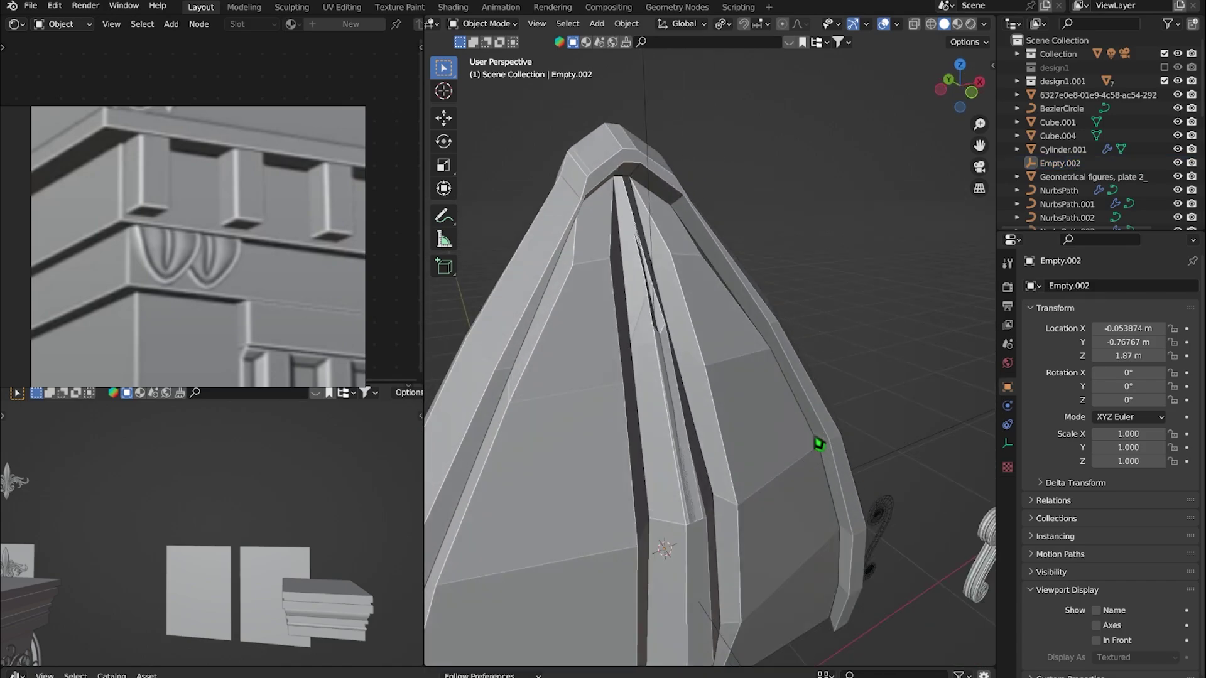
scroll(819, 444, "down", 3)
left_click(775, 366)
middle_click_drag(775, 366, 841, 363)
scroll(862, 250, "up", 3)
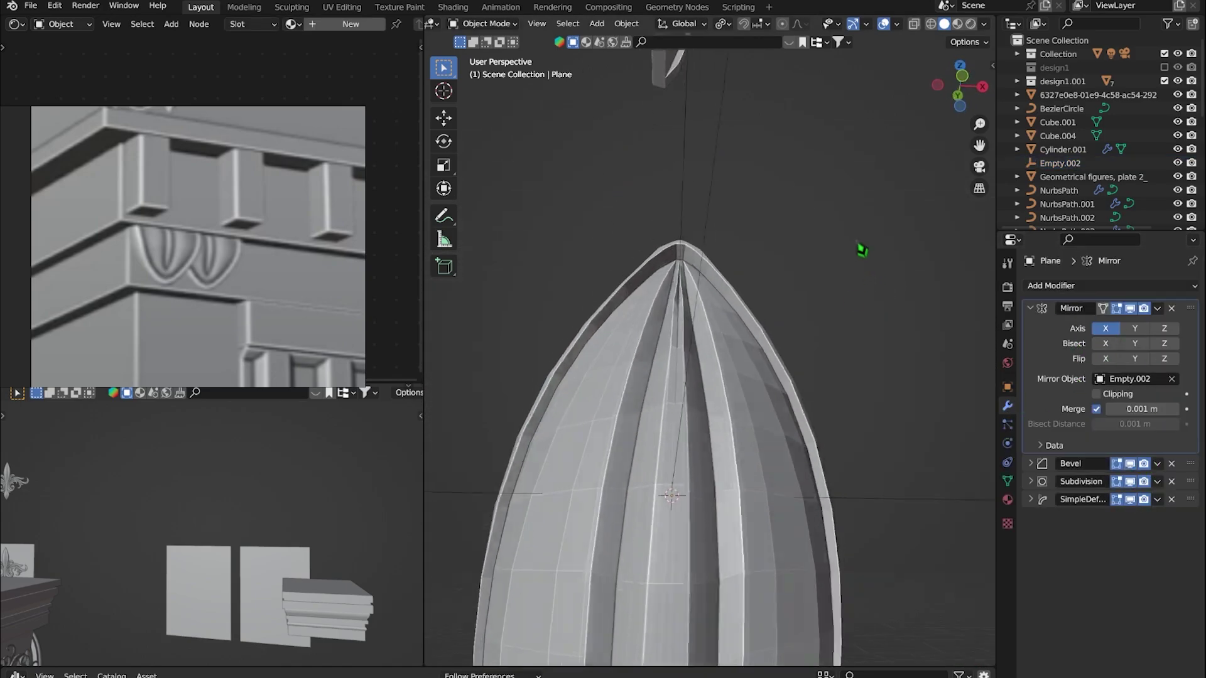
scroll(862, 250, "down", 3)
left_click(848, 436)
Orbit and zoom in close to the onion dome's tip in Edit Mode
key("Tab")
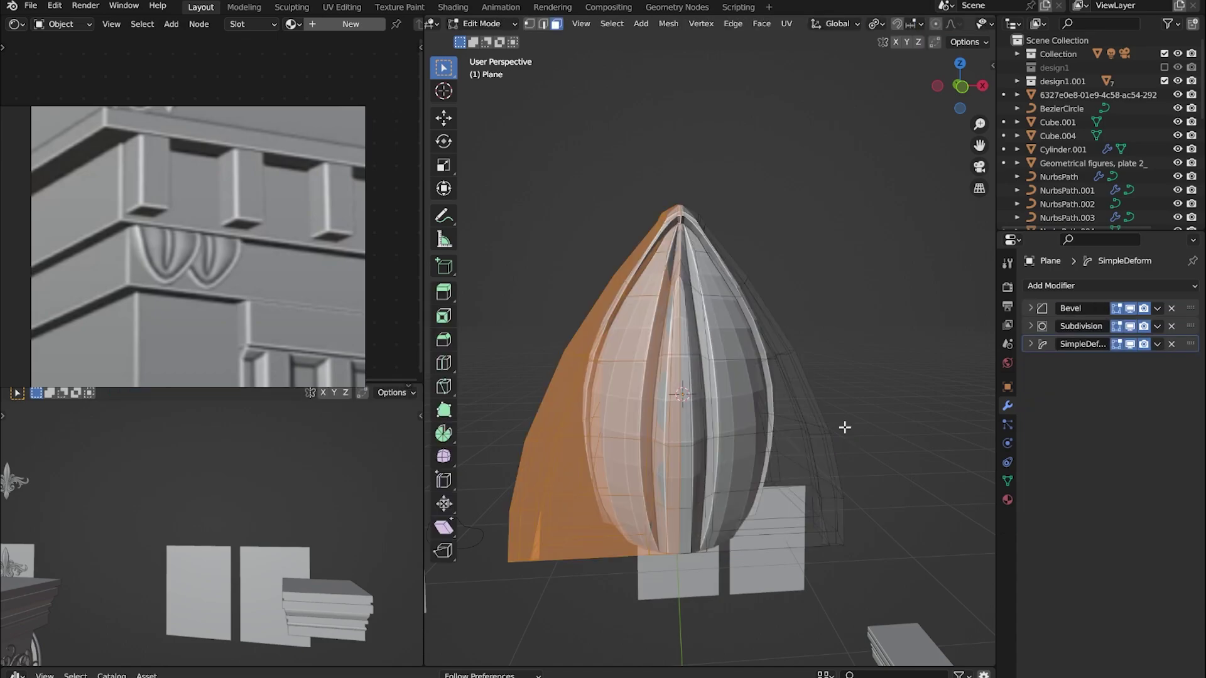
key("Tab")
mouse_move(844, 427)
middle_mouse_down()
mouse_move(695, 343)
mouse_move(886, 350)
middle_mouse_up()
scroll(726, 300, "up", 4)
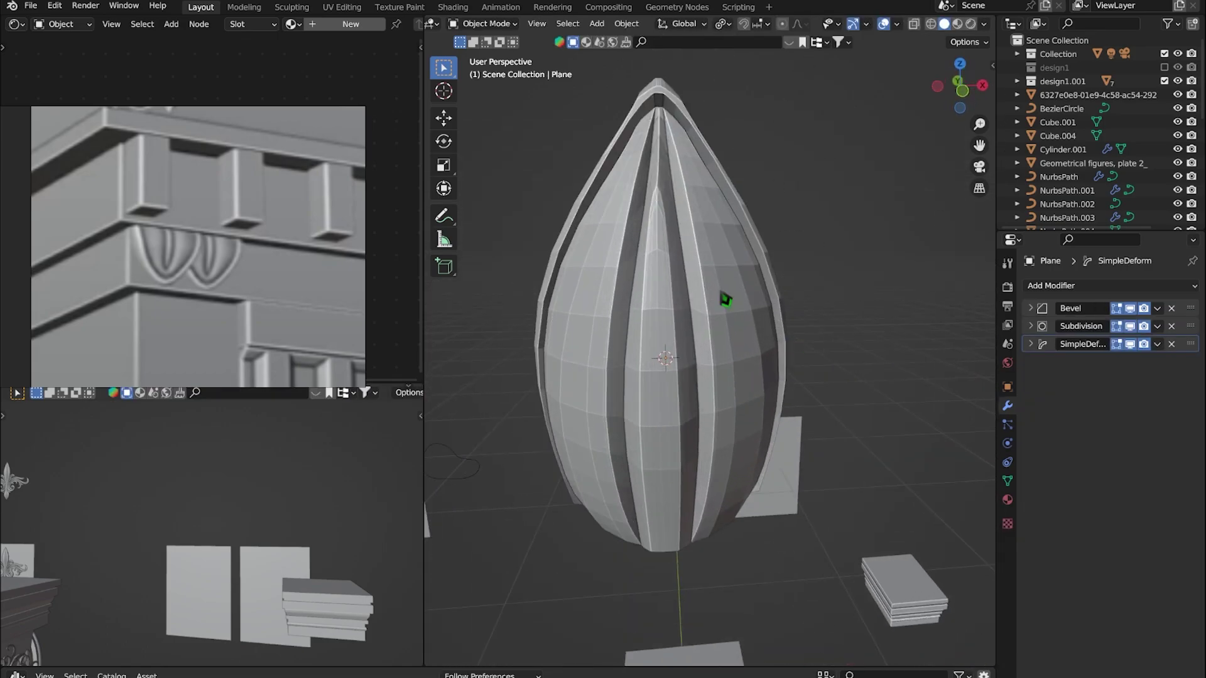
middle_click_drag(725, 300, 743, 395)
key("Tab")
scroll(743, 395, "up", 4)
middle_click_drag(709, 345, 708, 344)
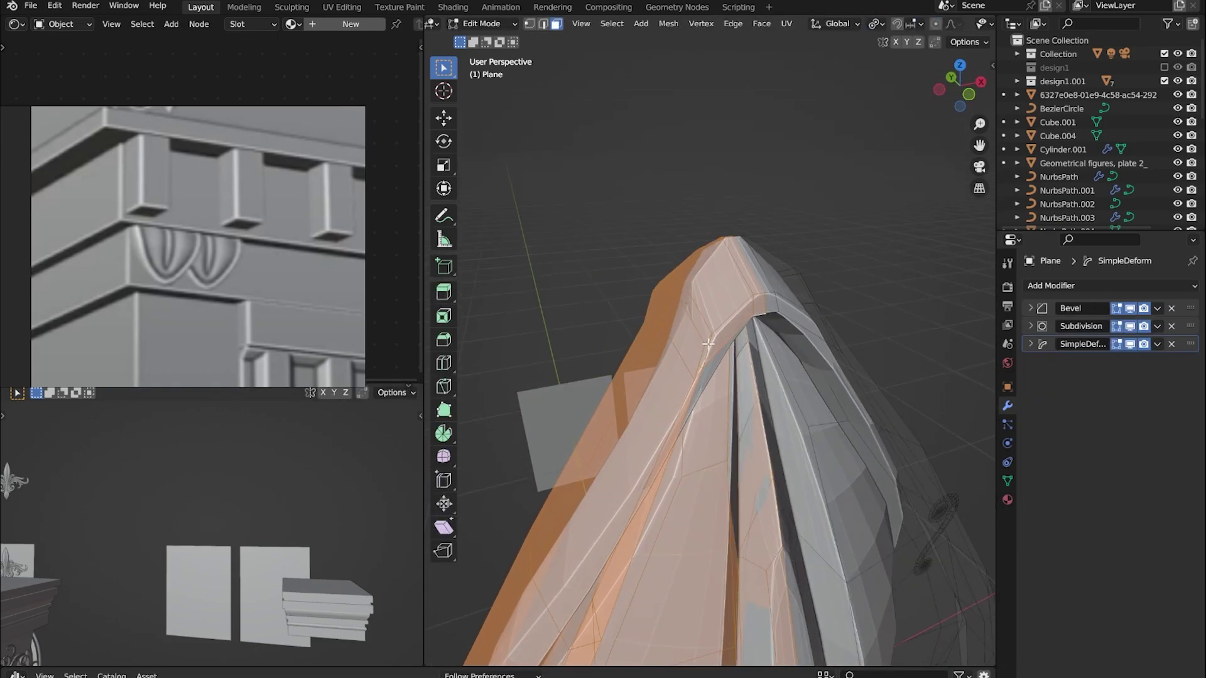
Hide the dome's bevel effect to inspect the whole dome, then show it again
left_click(1142, 311)
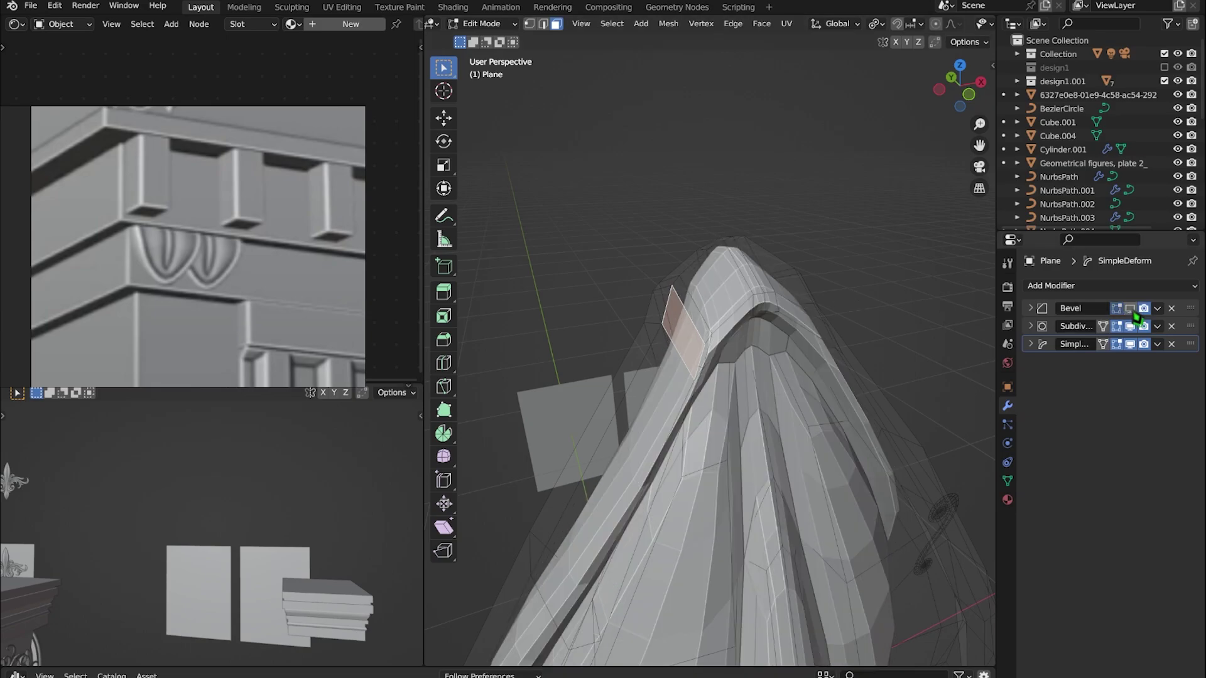
key("Tab")
mouse_move(870, 369)
middle_mouse_down()
mouse_move(845, 363)
mouse_move(778, 383)
mouse_move(756, 325)
middle_mouse_up()
scroll(756, 326, "down", 3)
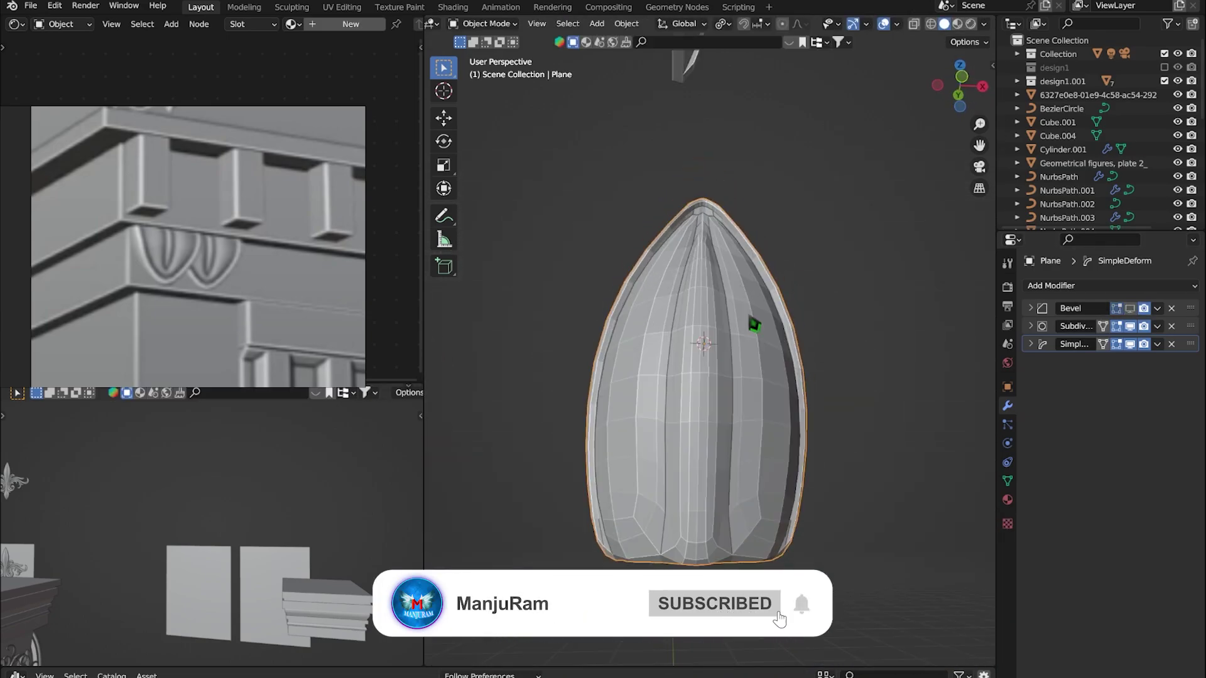
left_click(1130, 308)
scroll(815, 243, "up", 3)
mouse_move(815, 243)
middle_mouse_down()
mouse_move(799, 417)
mouse_move(598, 498)
mouse_move(856, 429)
mouse_move(779, 371)
middle_mouse_up()
Raise the dome's selected tip vertex along Z and check it from the front
key("Tab")
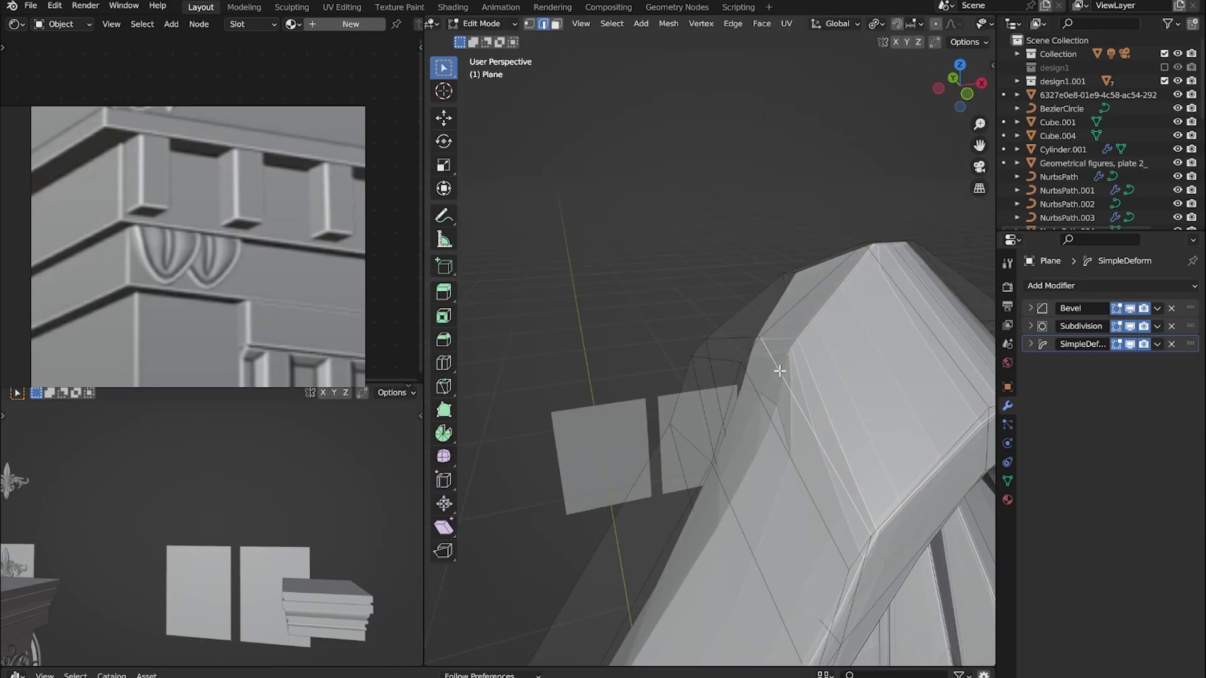
key("z")
left_click(743, 326)
mouse_move(743, 327)
middle_mouse_down()
mouse_move(826, 419)
mouse_move(666, 383)
middle_mouse_up()
key("KP_1")
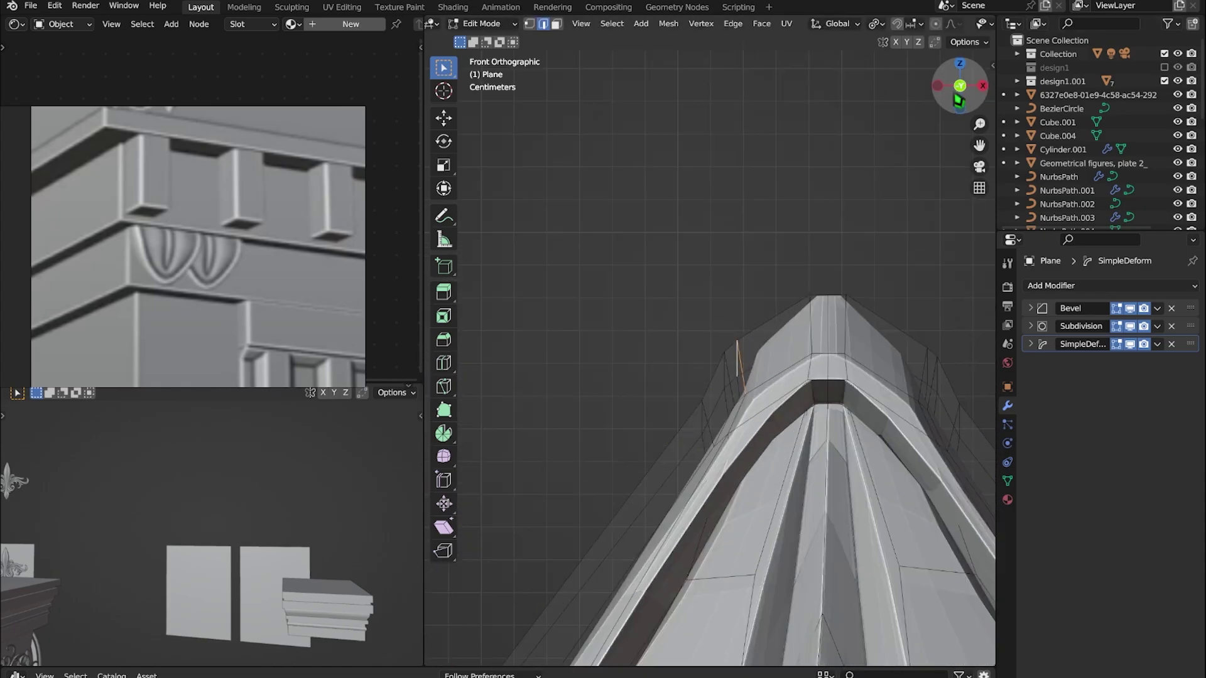
scroll(609, 376, "up", 2)
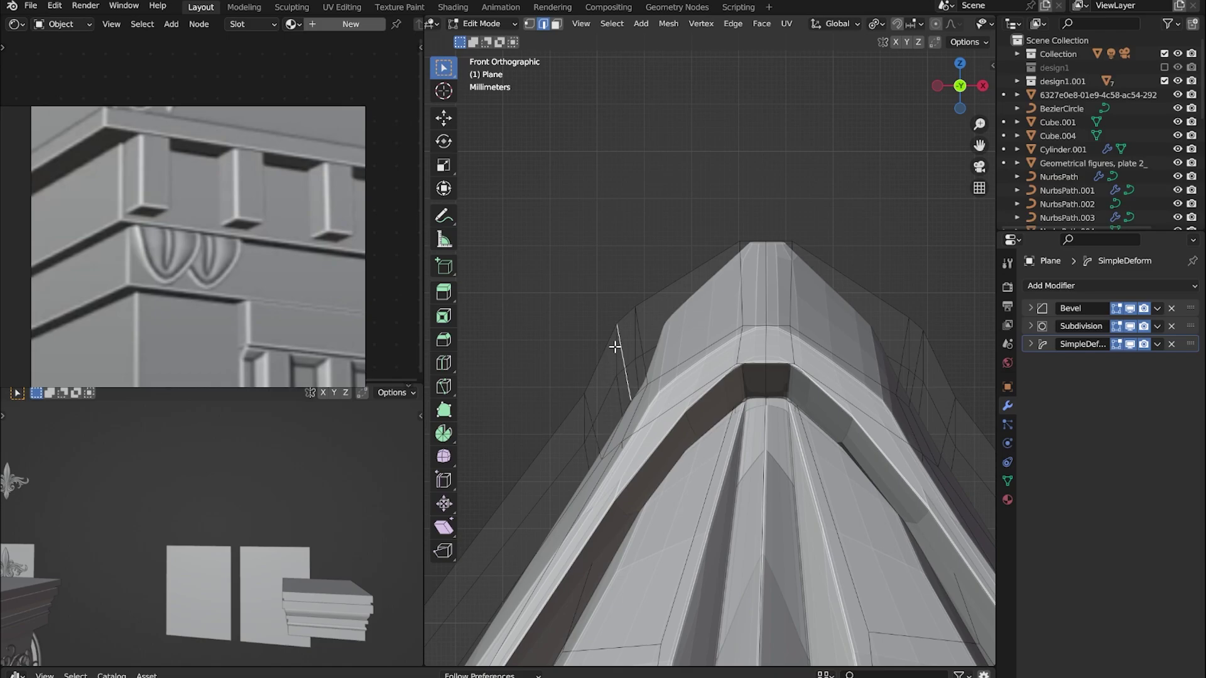
Frame the view on the dome, switching between Edit and Object Mode
key("Tab")
scroll(615, 346, "down", 4)
scroll(615, 347, "down", 3)
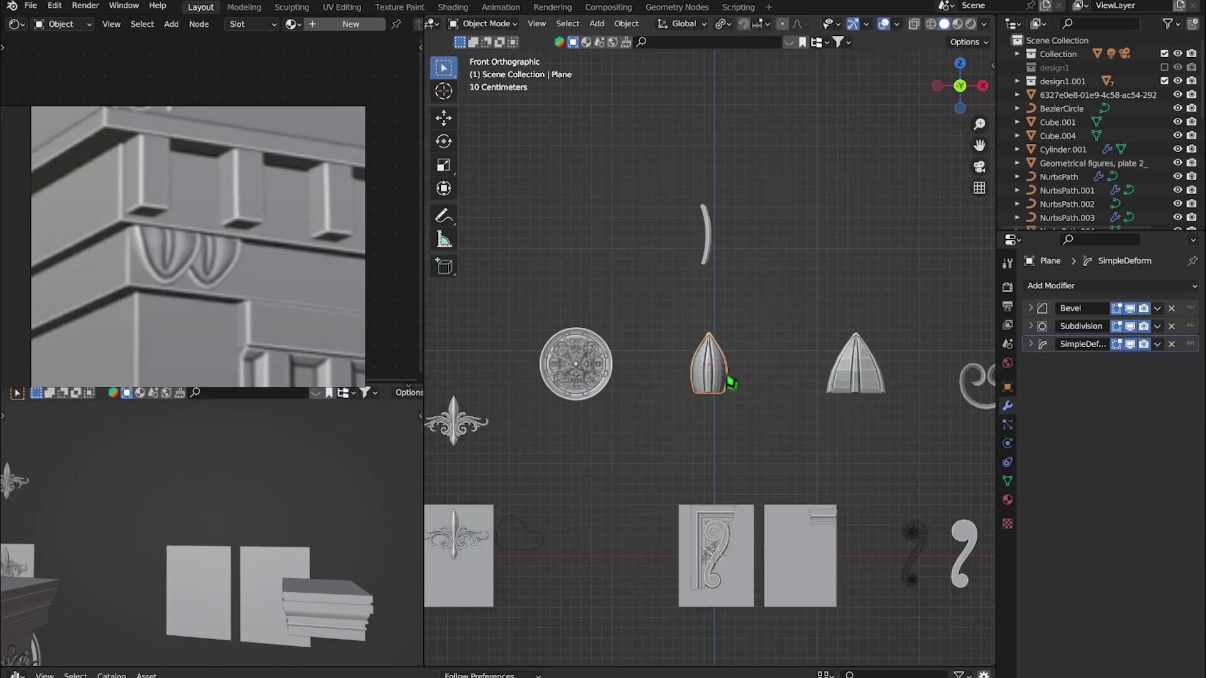
key("Escape")
key("KP_Decimal")
scroll(681, 340, "up", 5)
key("Tab")
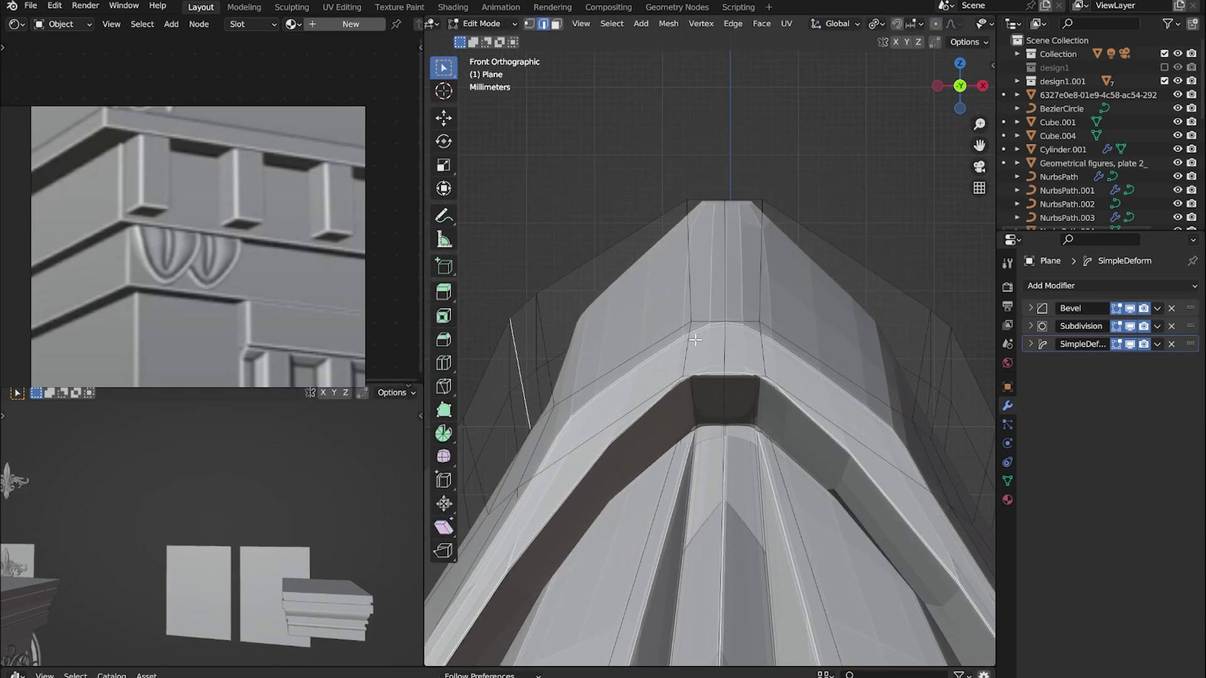
scroll(681, 340, "up", 3)
scroll(681, 340, "down", 2)
scroll(772, 342, "up", 2)
key("Tab")
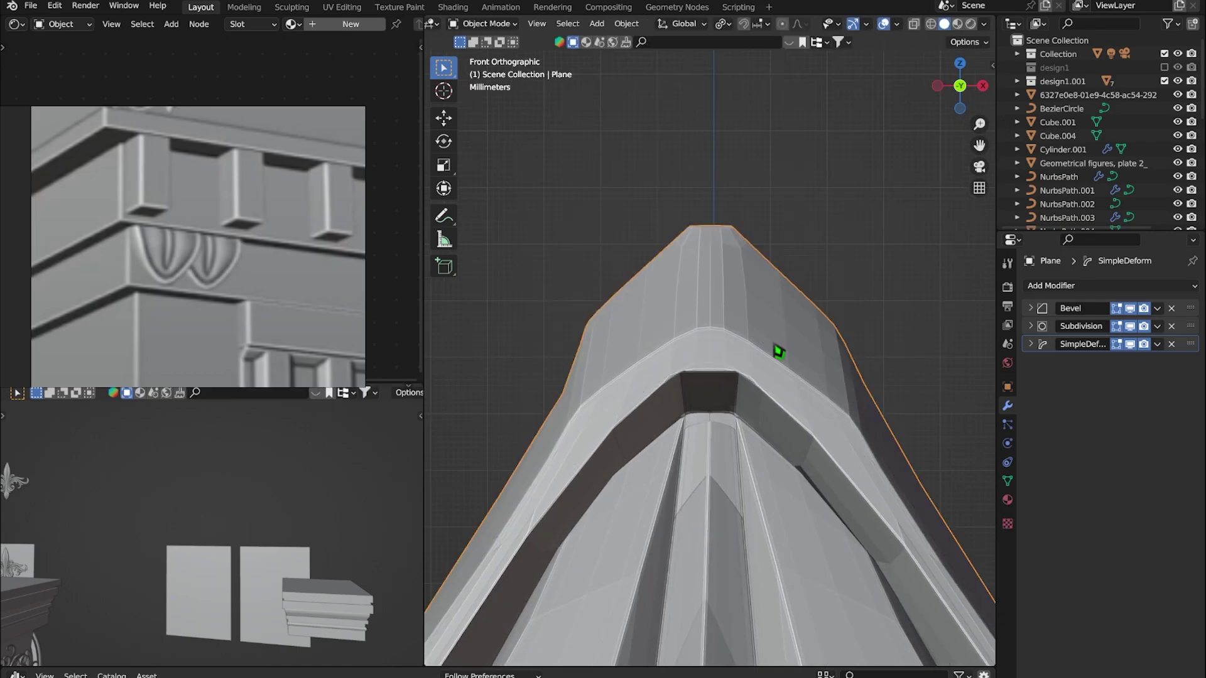
Set the dome's origin to its geometry and snap it to the 3D cursor
left_click(626, 23)
left_click(768, 67)
key("shift+s")
left_click(765, 305)
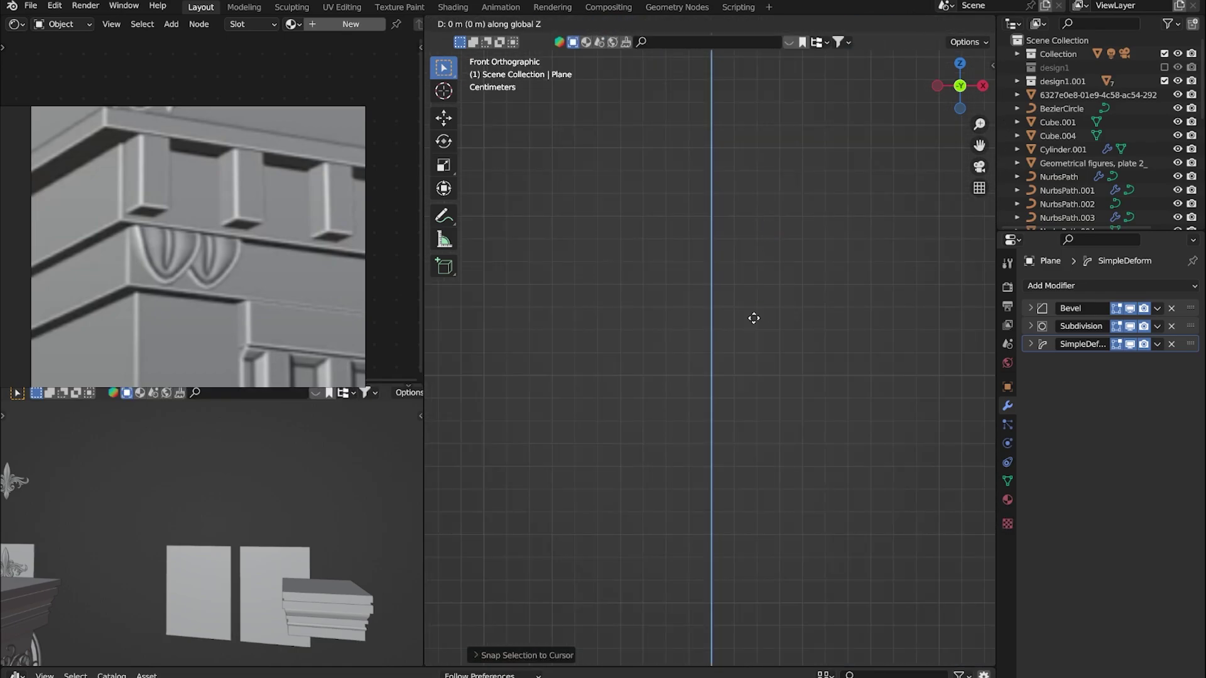
Inspect the dome mesh in Edit Mode as a see-through wireframe
scroll(860, 458, "down", 5)
scroll(749, 531, "up", 5)
key("Tab")
scroll(699, 326, "up", 2)
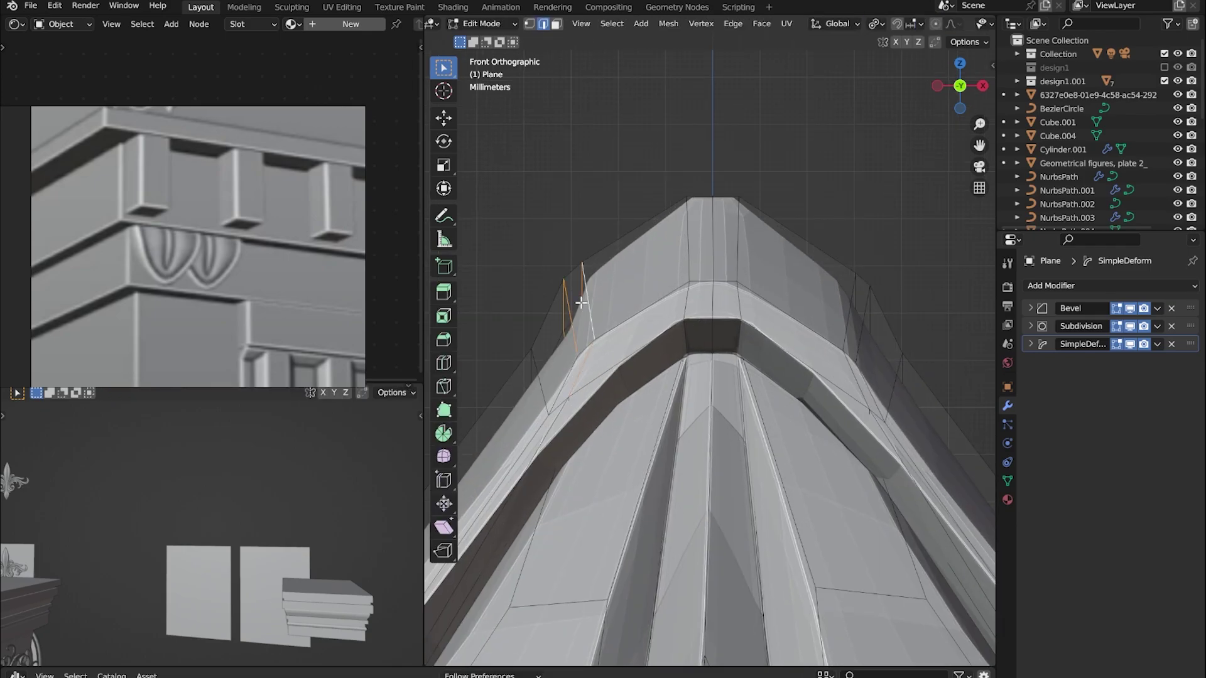
middle_click_drag(581, 303, 691, 251)
left_click(960, 86)
scroll(959, 28, "down", 4)
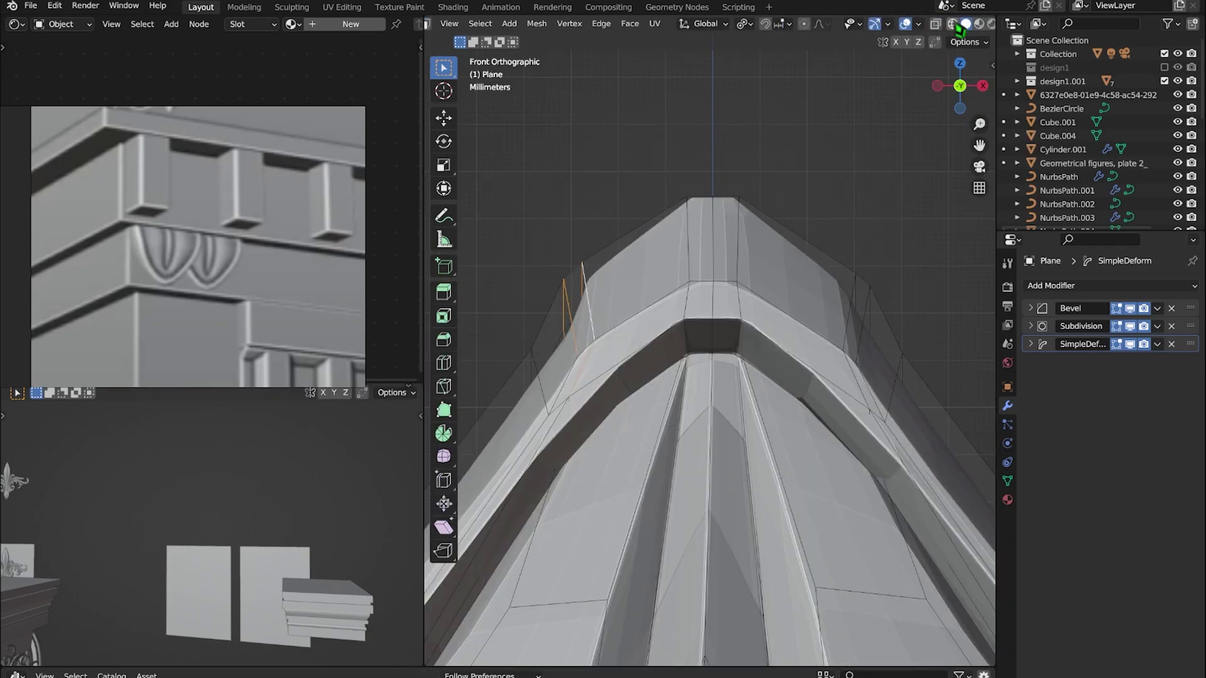
left_click(952, 24)
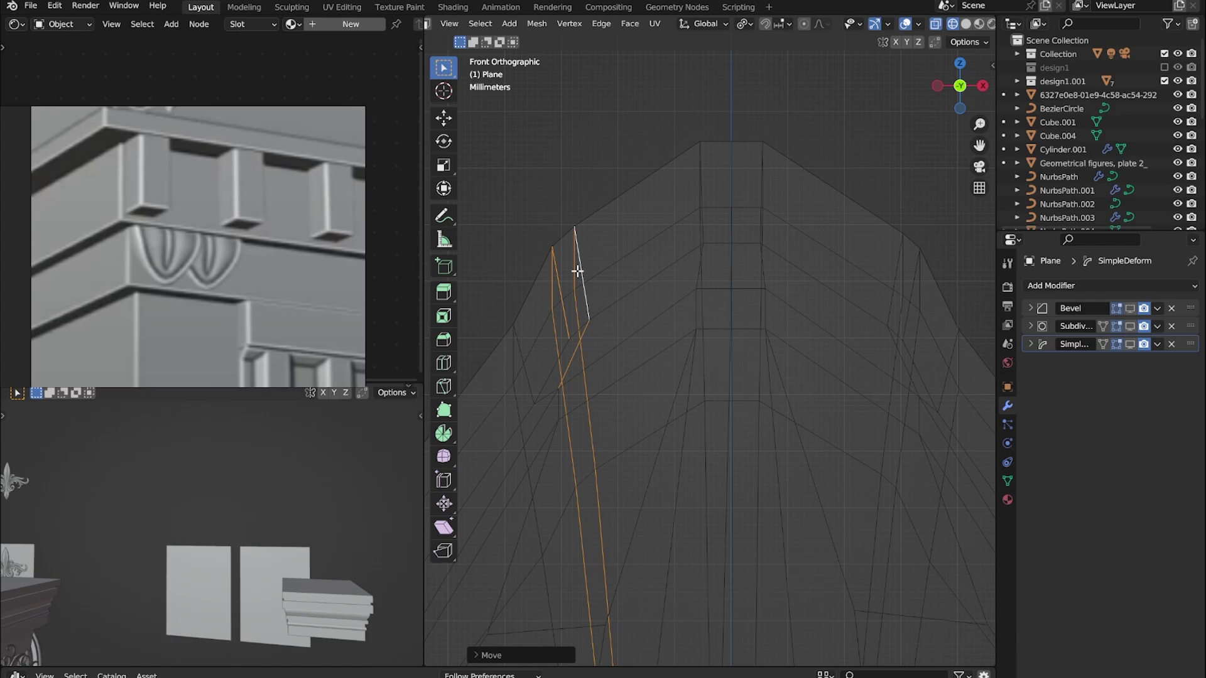
Return to Object Mode in solid shading and orbit out over all the ornaments
key("Tab")
mouse_move(910, 248)
middle_mouse_down()
mouse_move(706, 264)
mouse_move(565, 310)
mouse_move(783, 315)
mouse_move(735, 212)
mouse_move(646, 312)
mouse_move(765, 525)
middle_mouse_up()
key("shift+z")
scroll(721, 379, "up", 3)
scroll(721, 389, "down", 6)
middle_click_drag(721, 398, 695, 470)
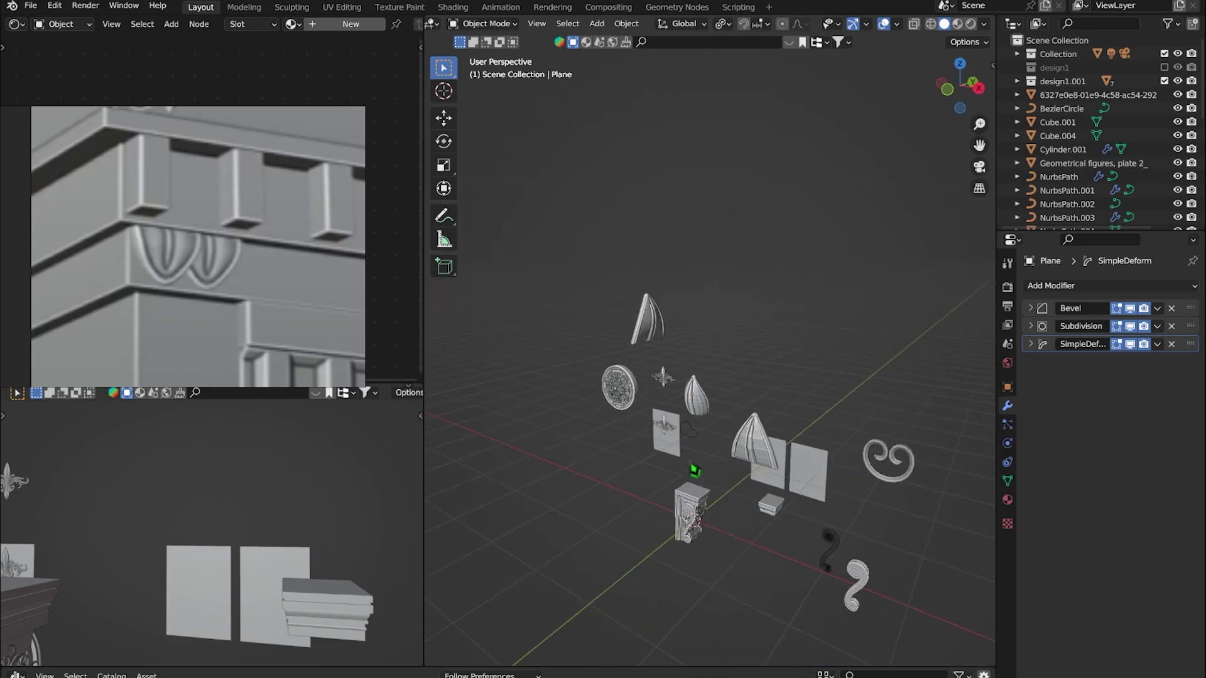
scroll(695, 469, "up", 2)
Select the curled ring ornament, frame it in front view, and set its origin to geometry
left_click(907, 435)
scroll(684, 439, "up", 2)
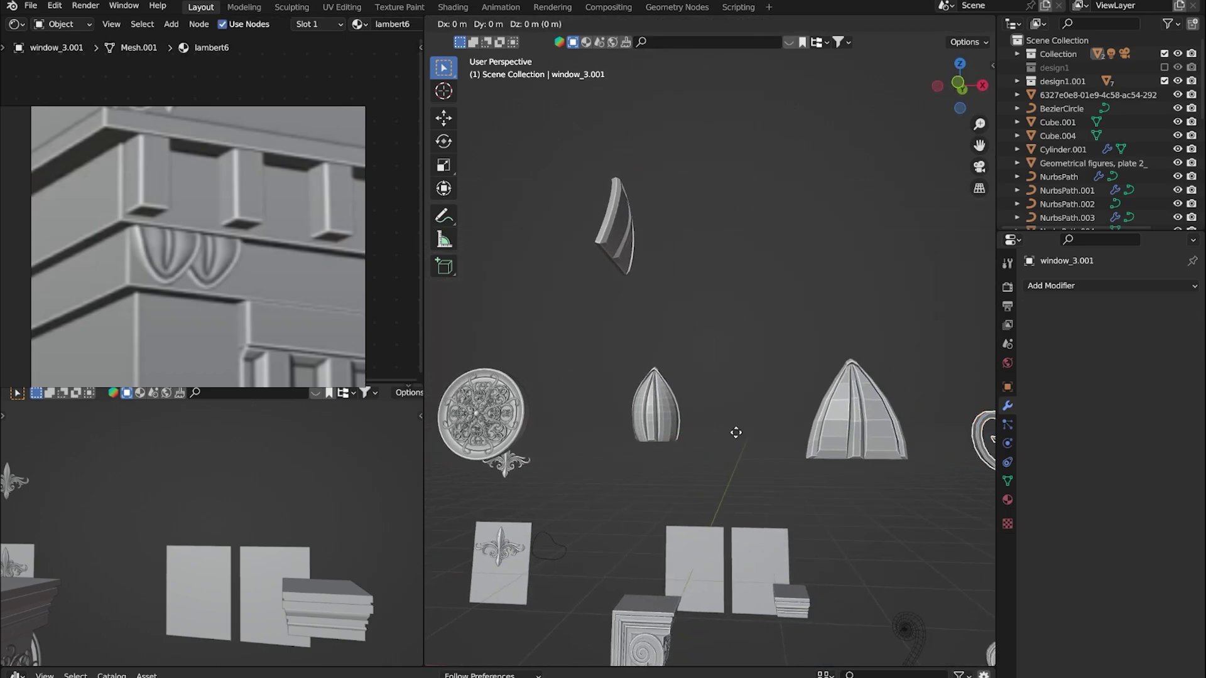
key("KP_Decimal")
key("KP_1")
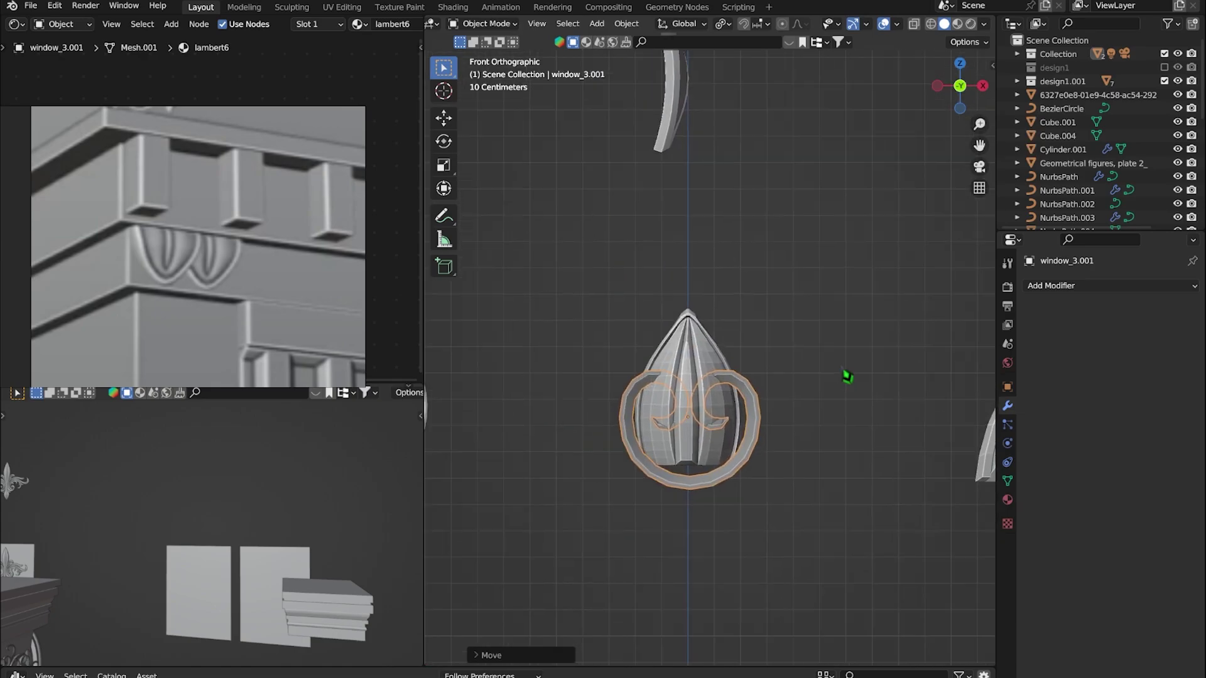
left_click(627, 24)
left_click(810, 70)
scroll(747, 547, "down", 1)
Resize and rotate the ring ornament over the dome
left_click_drag(747, 554, 727, 493)
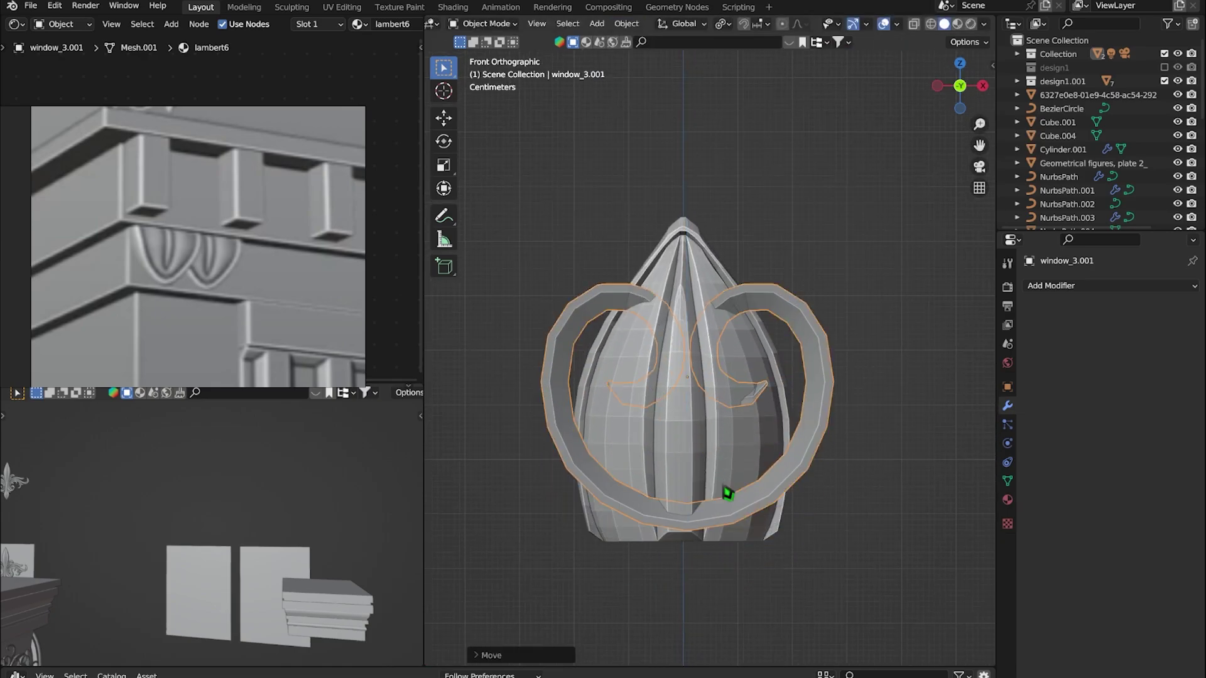
left_click(792, 510)
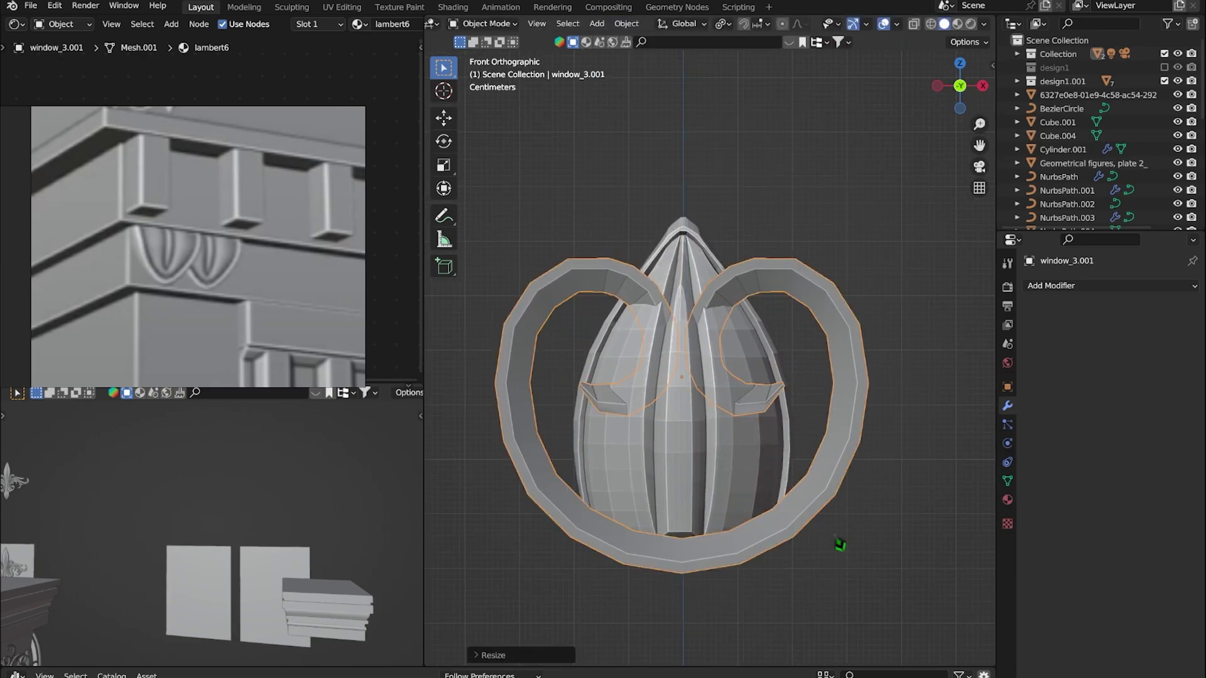
middle_click_drag(792, 510, 832, 399)
key("r")
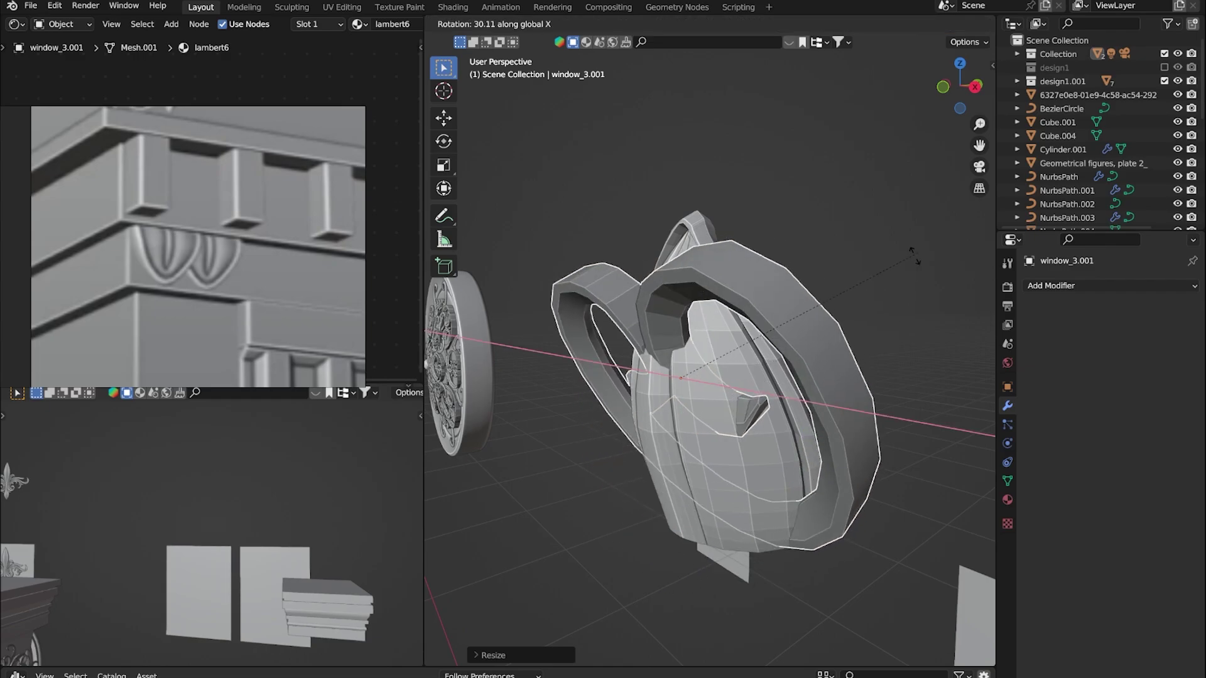
left_click(813, 487)
mouse_move(812, 487)
middle_mouse_down()
mouse_move(898, 421)
mouse_move(903, 479)
middle_mouse_up()
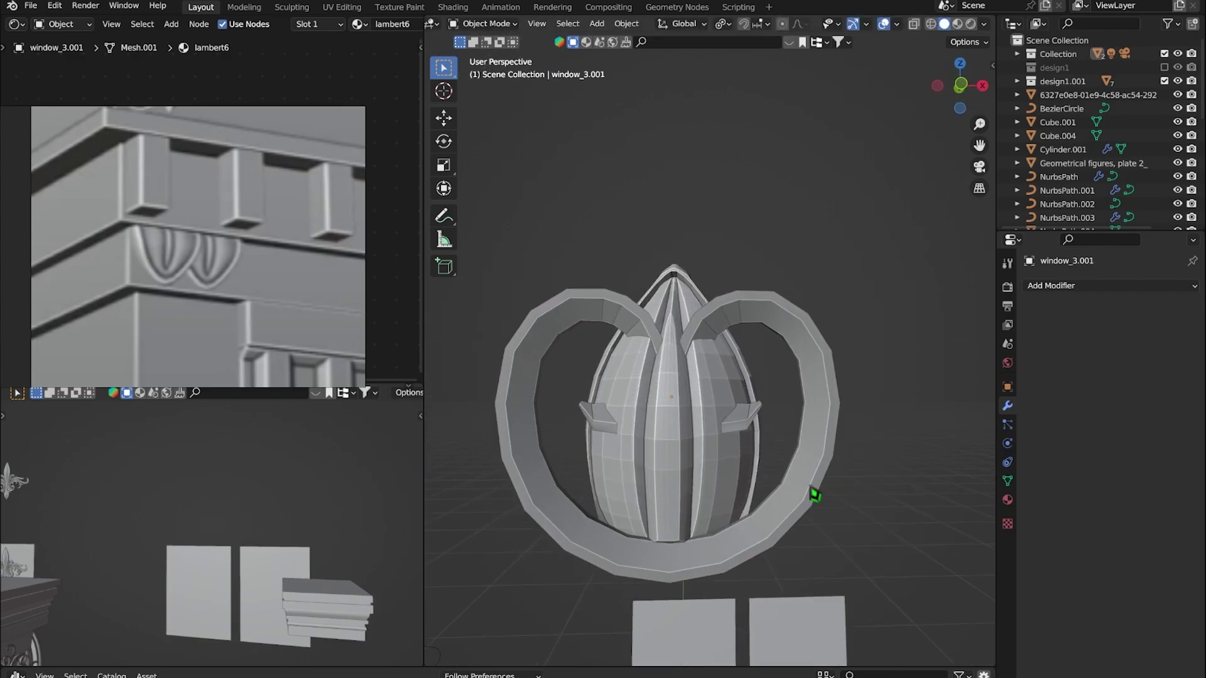
Shrink the ring ornament and shift it along X against the dome's lower front
key("s")
left_click(710, 547)
mouse_move(710, 548)
middle_mouse_down()
mouse_move(643, 518)
mouse_move(786, 503)
middle_mouse_up()
scroll(764, 439, "up", 4)
key("g")
key("x")
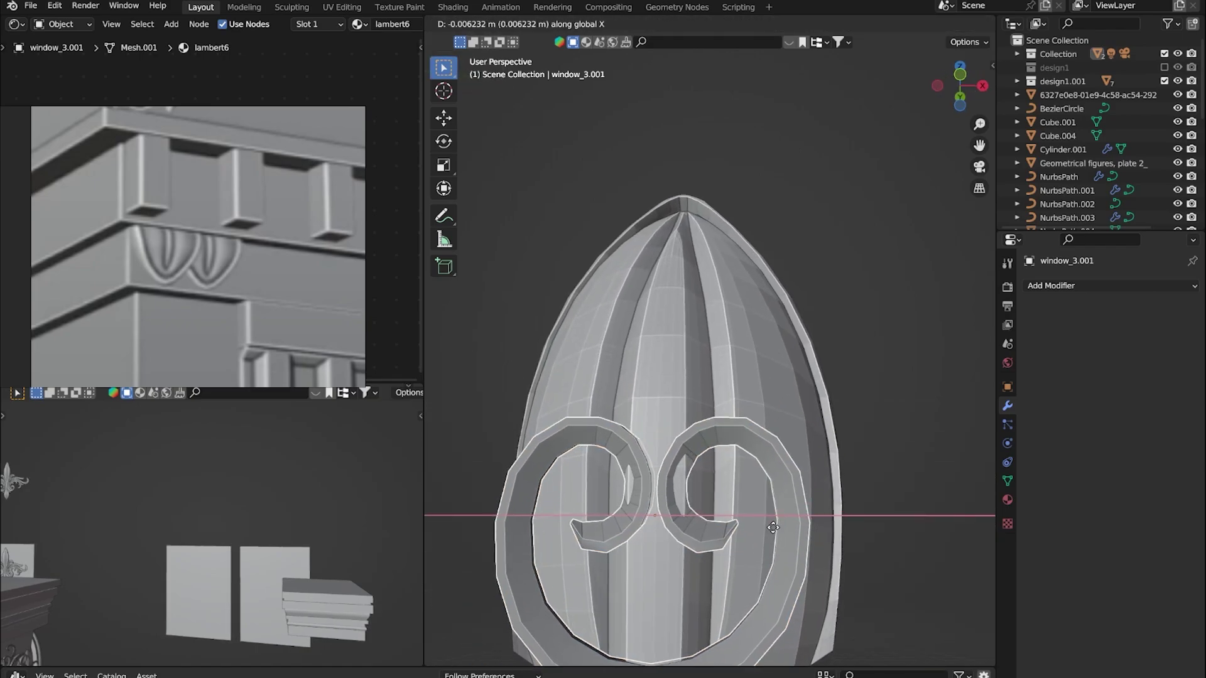
left_click(827, 436)
middle_click_drag(827, 436, 850, 420)
left_click(1112, 285)
Add a Simple Deform bend to the ornament and reposition it
left_click(1055, 467)
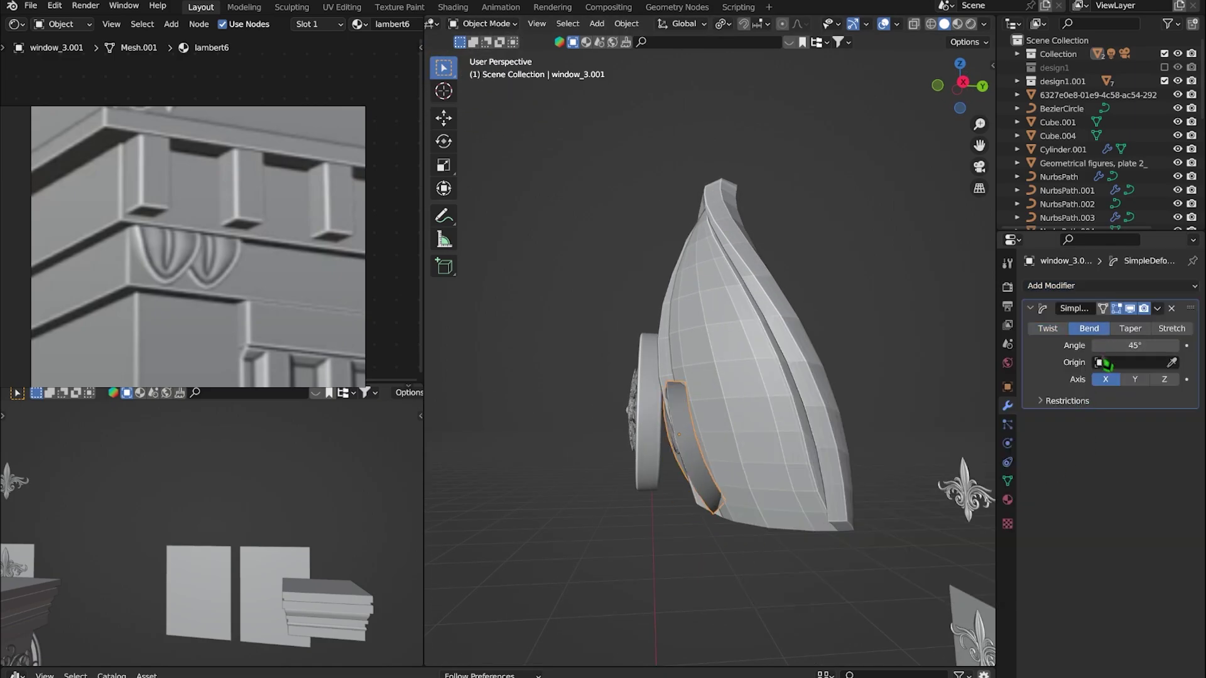
middle_click_drag(720, 519, 678, 498)
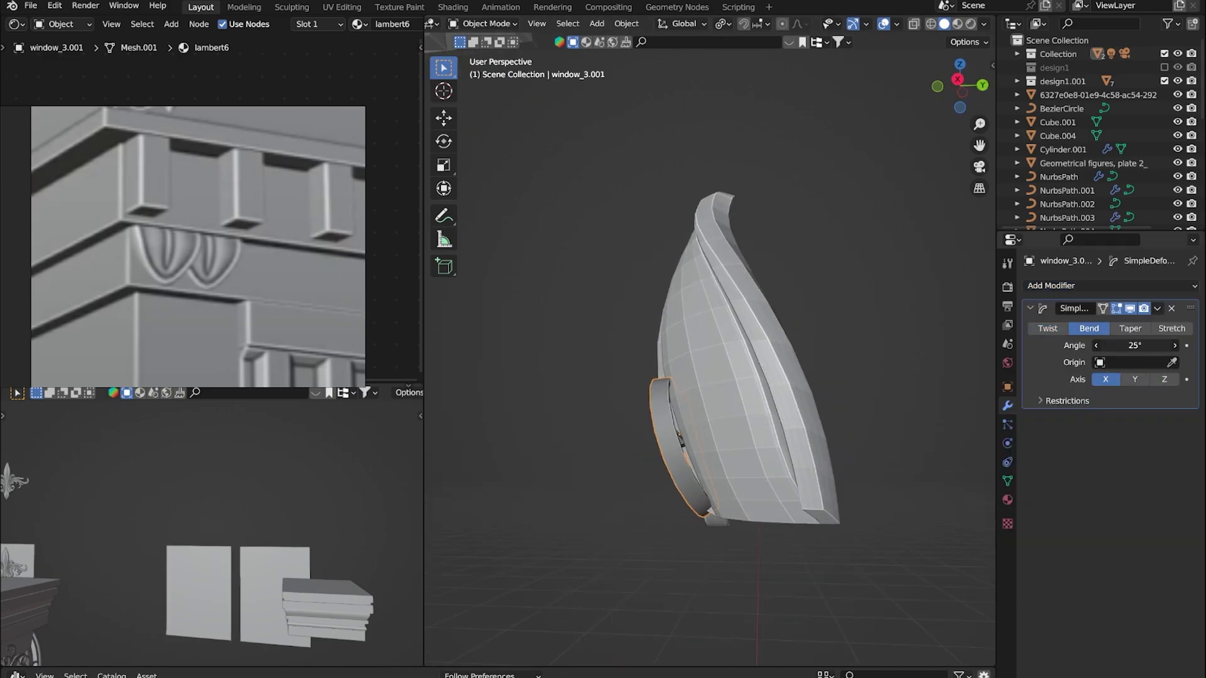
middle_click_drag(914, 552, 902, 487)
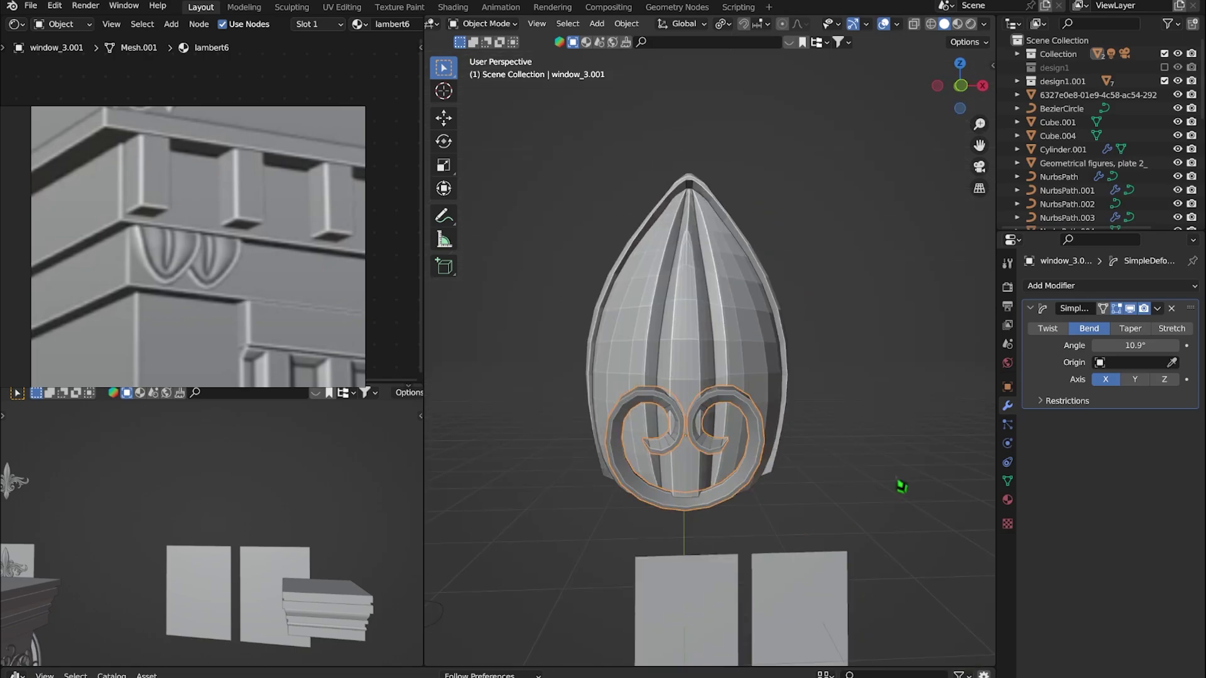
scroll(799, 452, "up", 3)
key("g")
mouse_move(799, 452)
middle_mouse_down()
mouse_move(682, 494)
mouse_move(802, 463)
mouse_move(653, 459)
mouse_move(746, 422)
middle_mouse_up()
left_click(682, 494)
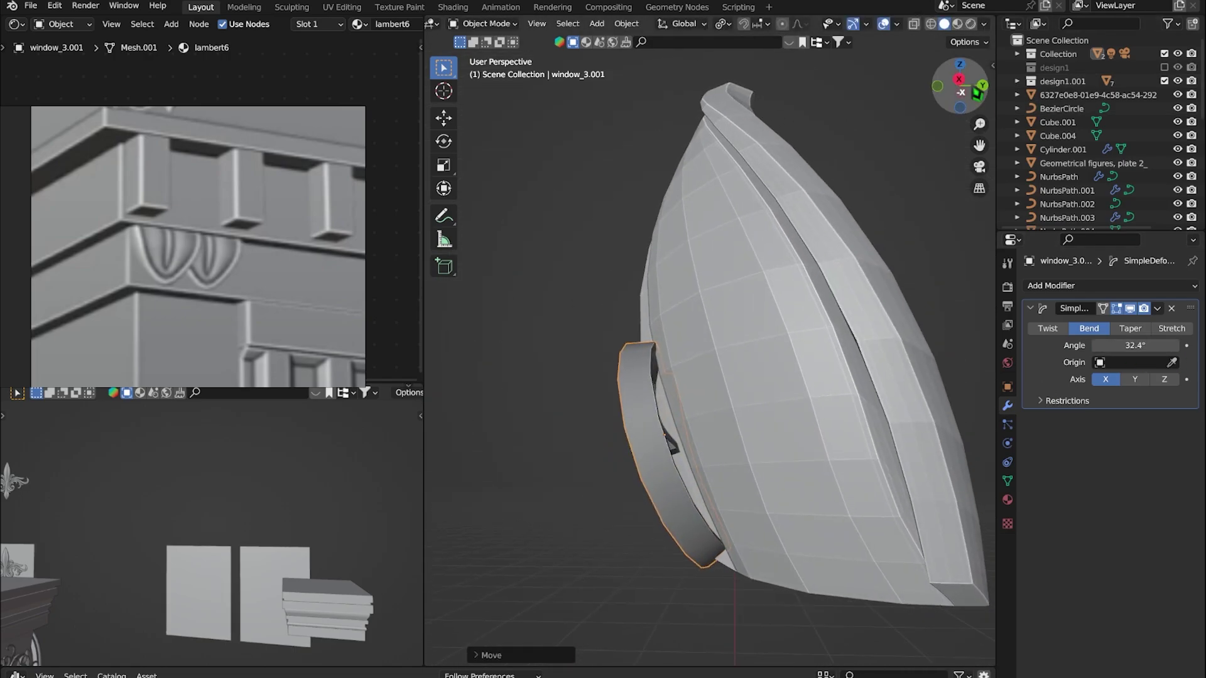
Isolate the dome and spiral ornament in right side view and reselect the ornament
key("KP_3")
left_click(746, 429)
key("KP_Divide")
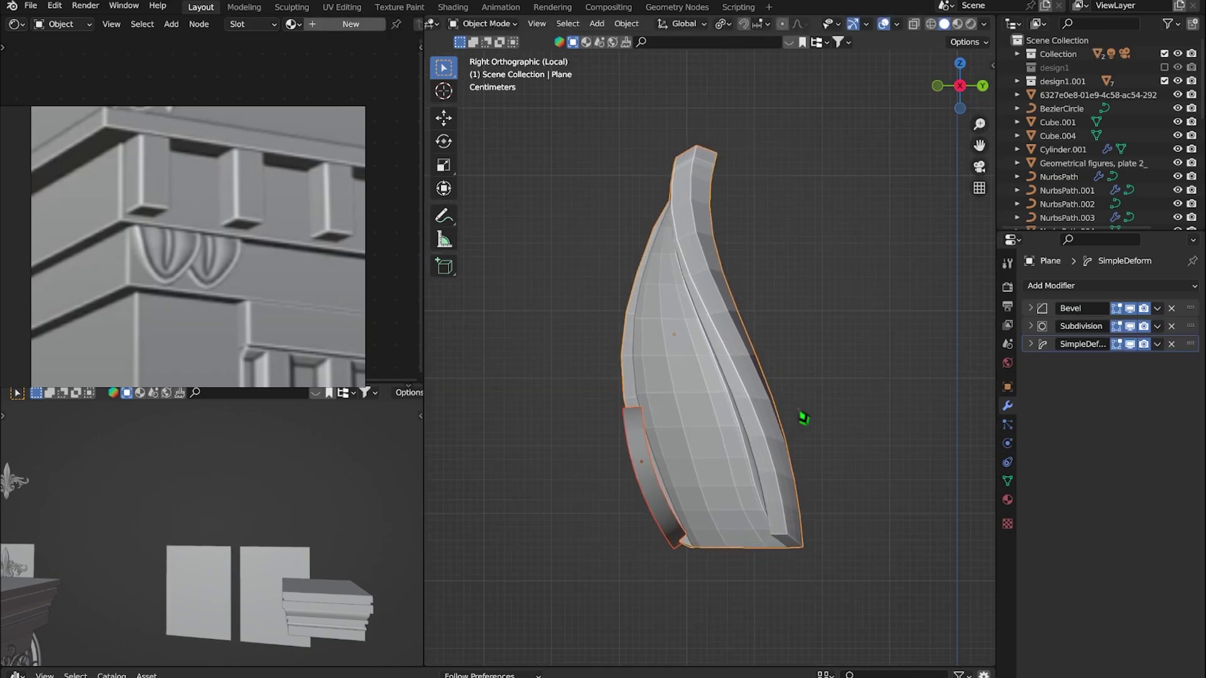
left_click(662, 485)
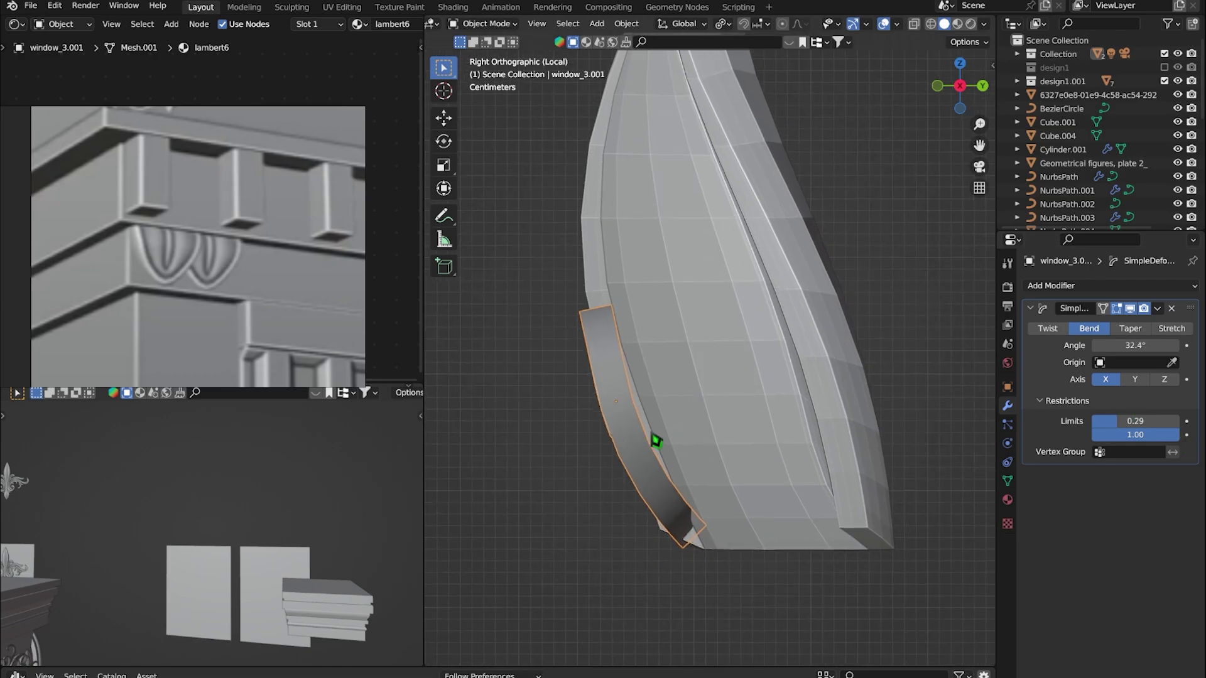
mouse_move(653, 517)
middle_mouse_down()
mouse_move(796, 398)
mouse_move(766, 390)
mouse_move(674, 461)
mouse_move(766, 404)
mouse_move(616, 404)
mouse_move(797, 517)
mouse_move(753, 372)
mouse_move(680, 486)
mouse_move(746, 501)
middle_mouse_up()
Remove the bend modifier, apply the ornament's rotation, and turn it 90°
left_click(1156, 308)
left_click(1086, 314)
key("ctrl+a")
left_click(746, 496)
key("0")
key("Return")
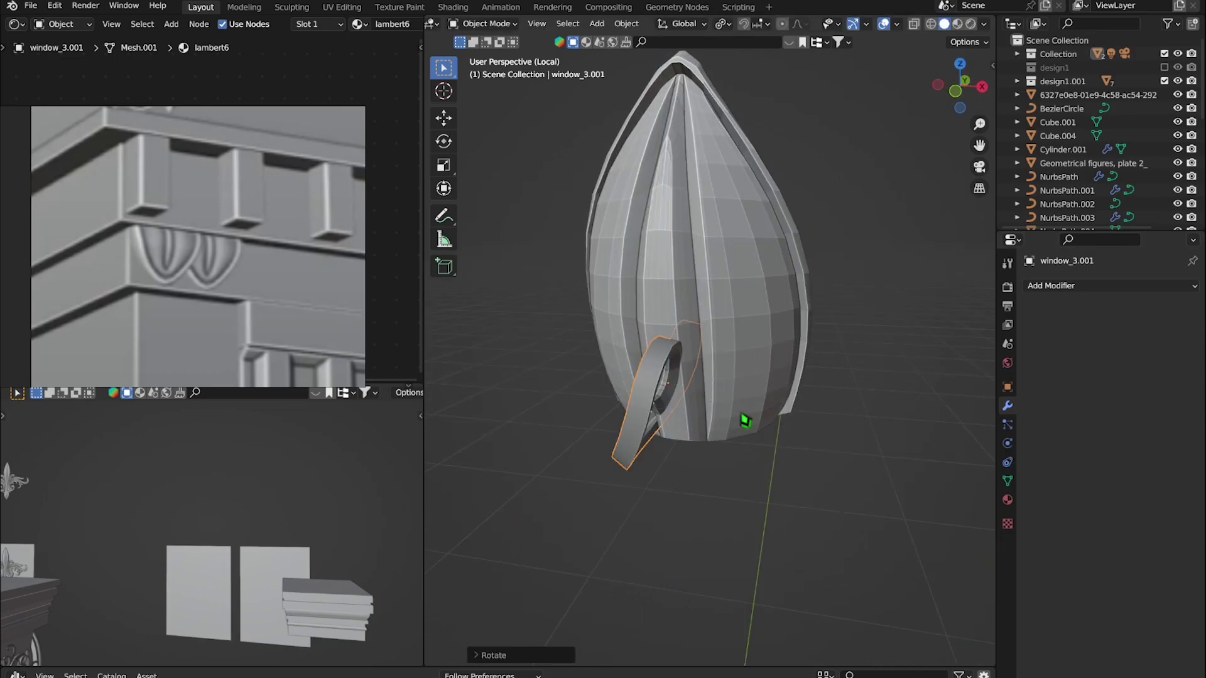
Add a new Simple Deform bend and tune its angle to about 60°
left_click(1111, 285)
left_click(1036, 460)
middle_click_drag(772, 402, 792, 392)
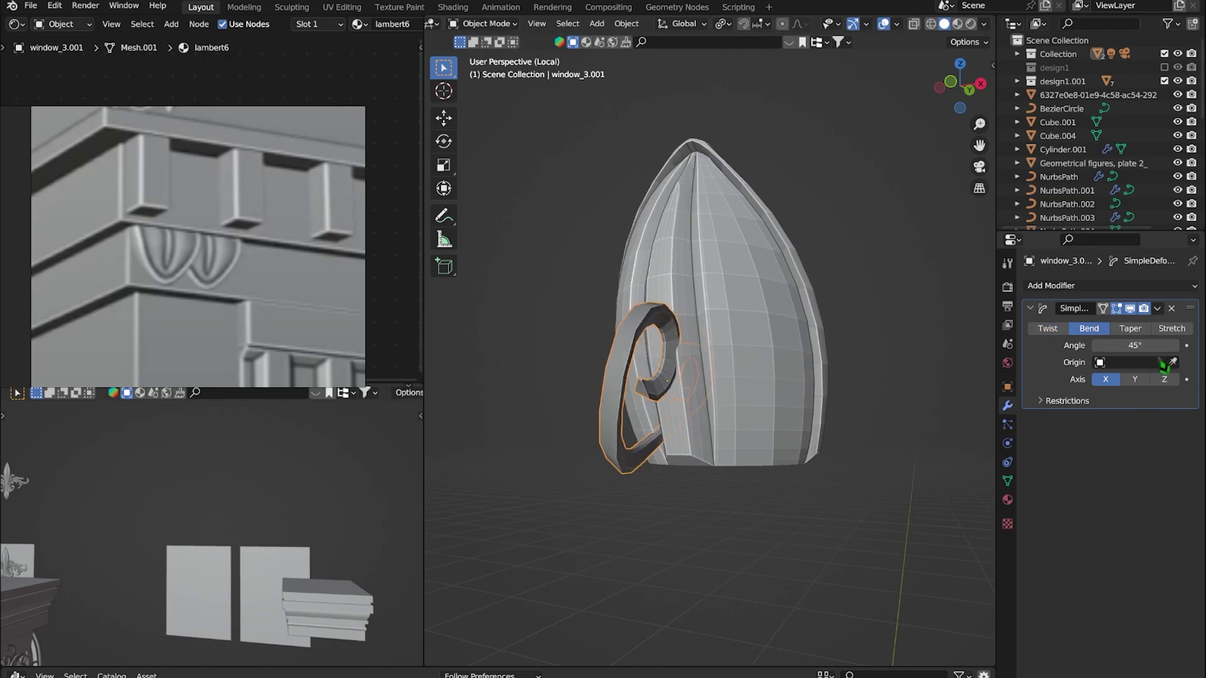
left_click_drag(1134, 345, 1174, 345)
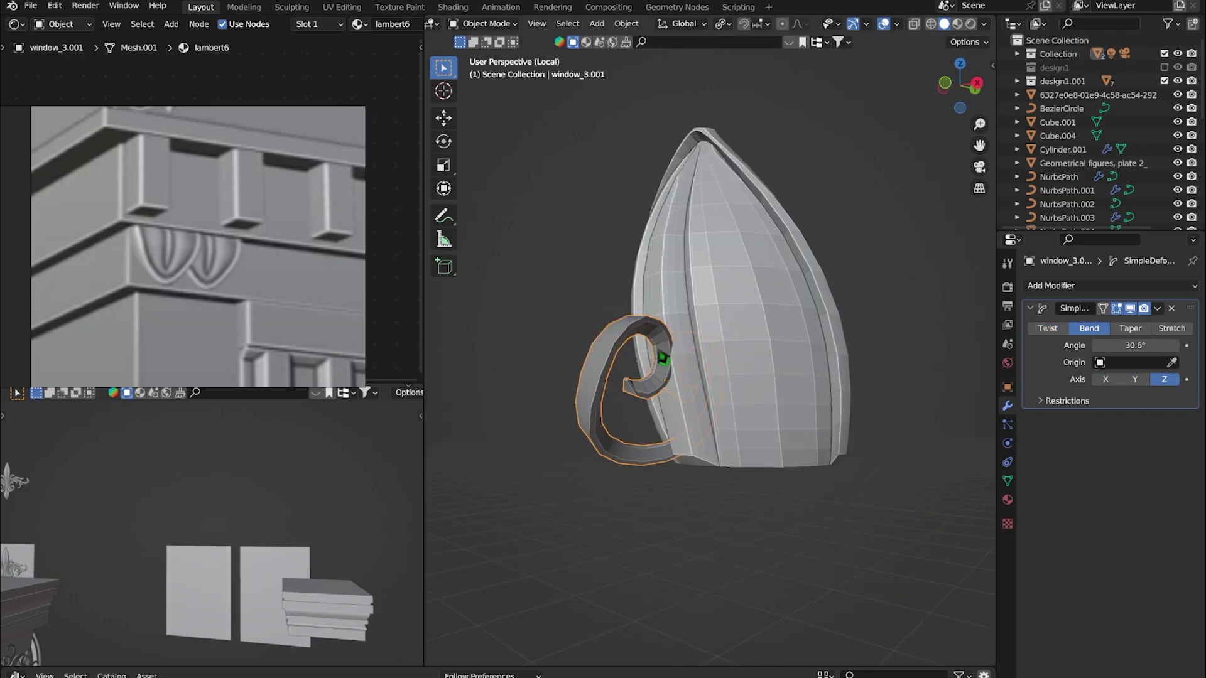
middle_click_drag(710, 376, 741, 377)
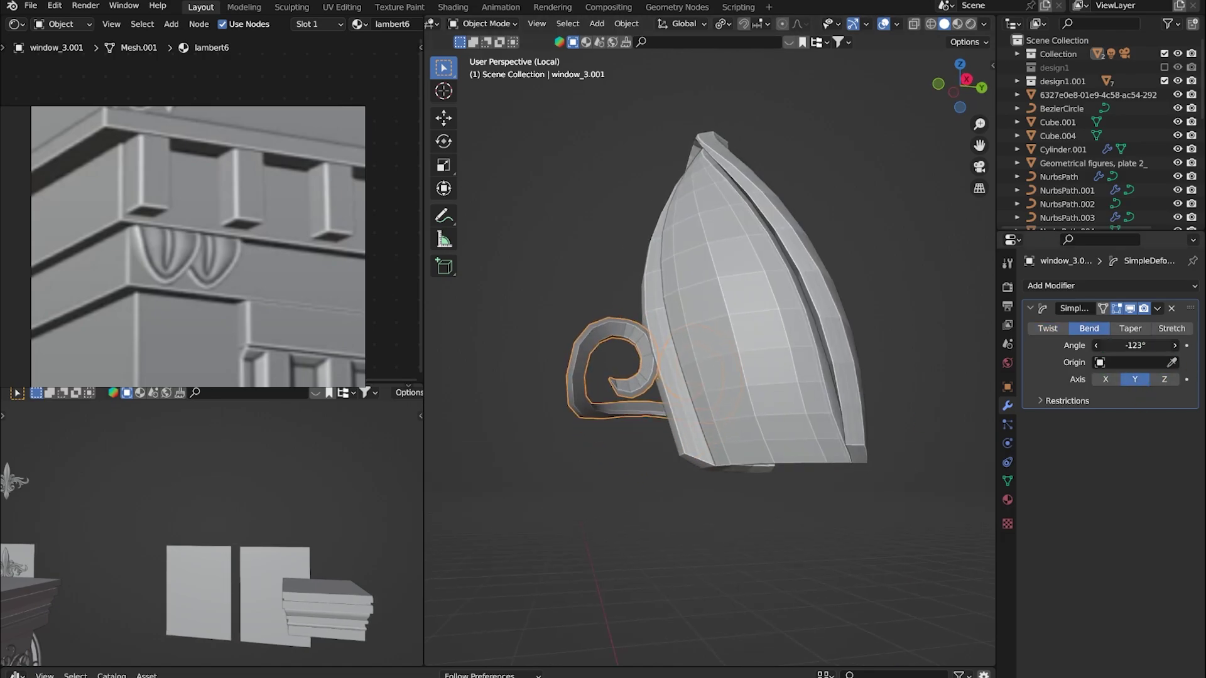
key("ctrl+x")
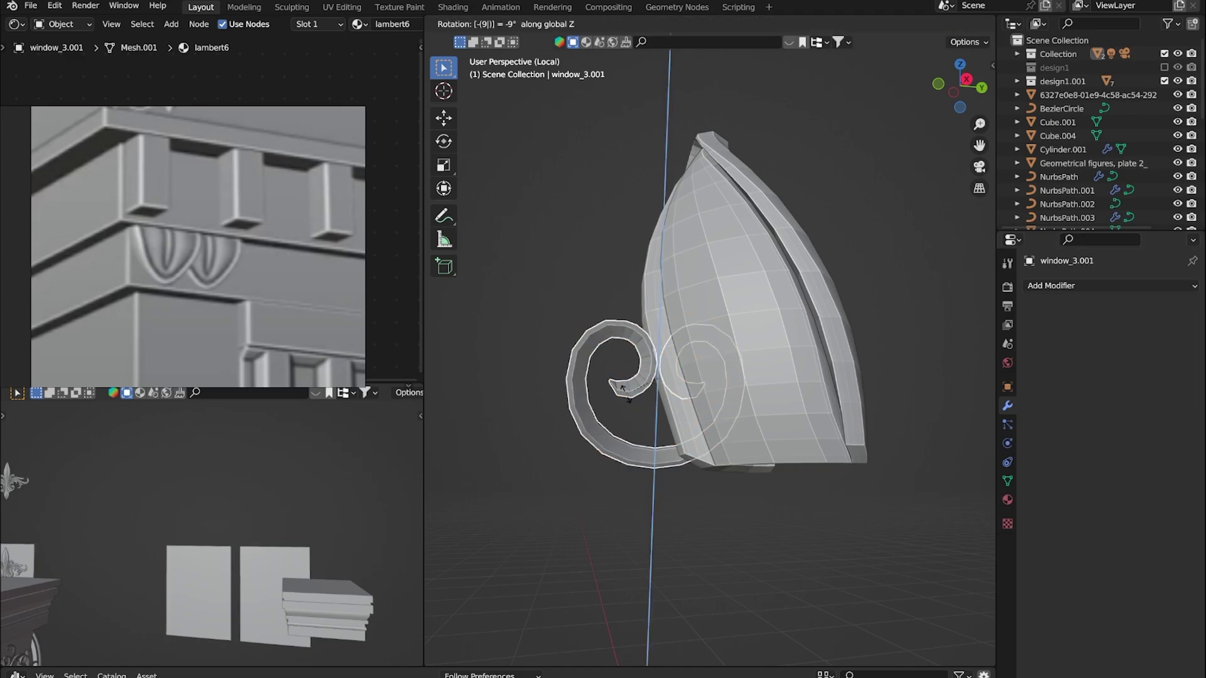
left_click(1112, 285)
left_click(1075, 459)
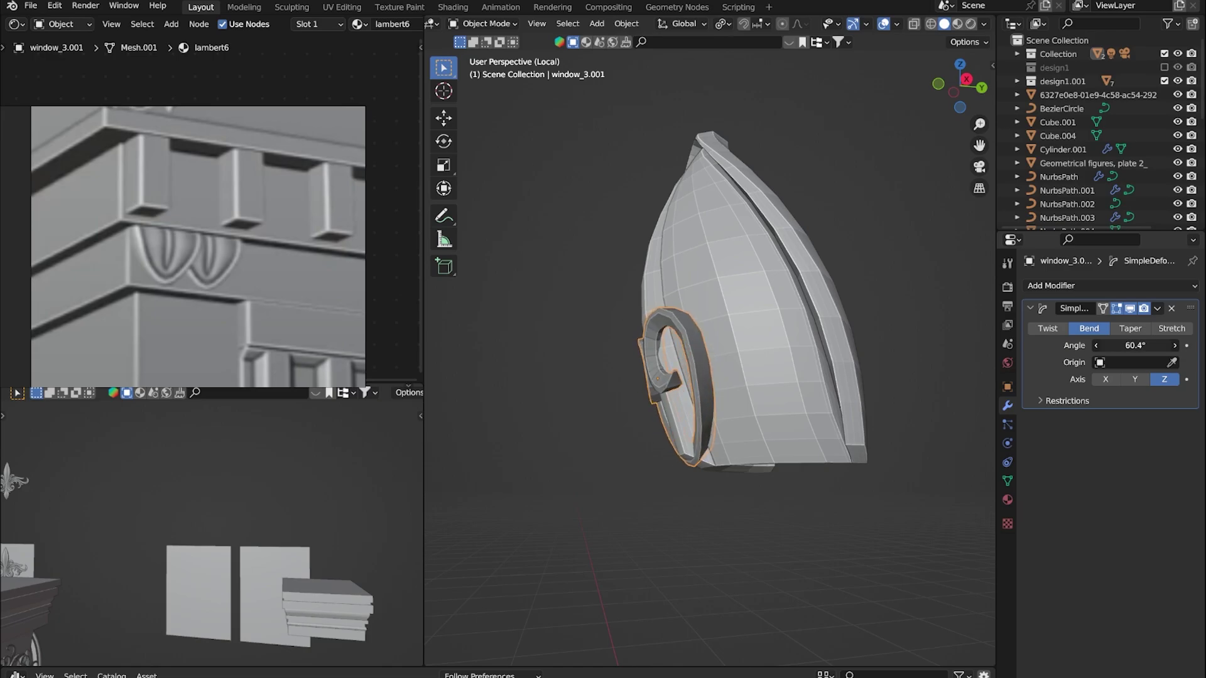
left_click_drag(1134, 345, 1143, 347)
mouse_move(844, 371)
middle_mouse_down()
mouse_move(538, 363)
mouse_move(910, 447)
mouse_move(595, 352)
mouse_move(710, 494)
mouse_move(708, 471)
mouse_move(656, 425)
middle_mouse_up()
Try a slight Z rotation of the ornament in top wireframe view, then undo it
left_click(1008, 387)
left_click(960, 88)
key("shift+z")
scroll(646, 504, "up", 2)
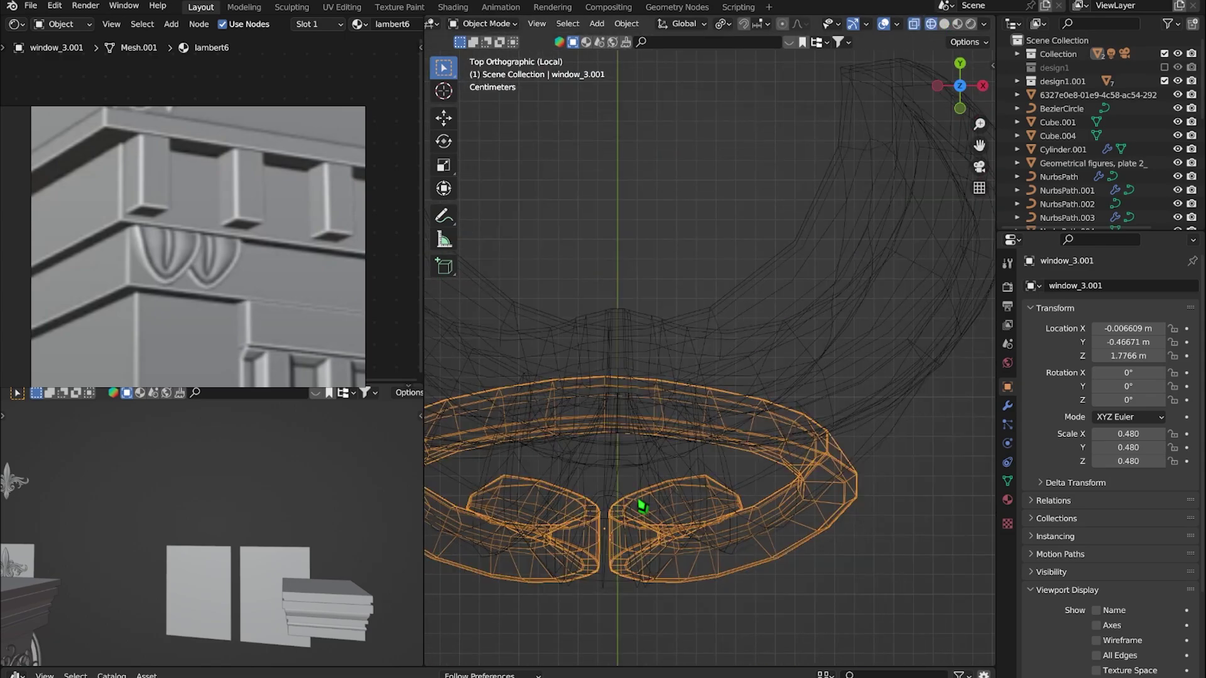
scroll(767, 409, "up", 1)
key("r")
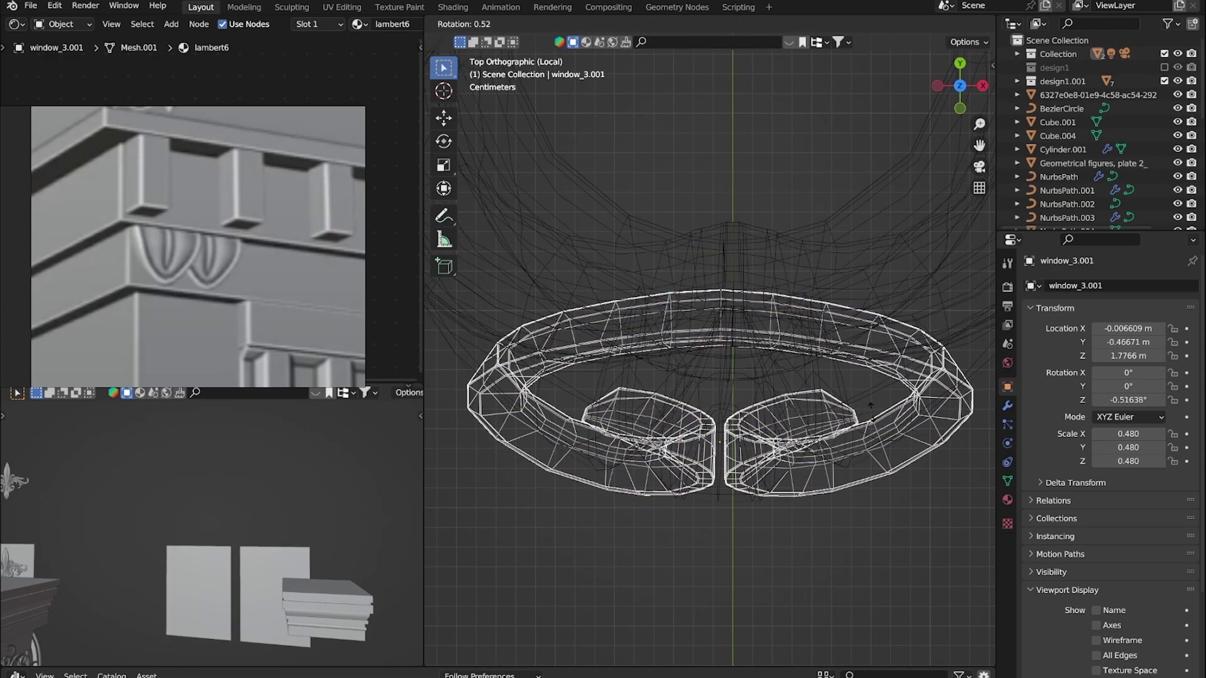
left_click(848, 498)
key("shift+z")
mouse_move(848, 498)
middle_mouse_down()
mouse_move(707, 492)
mouse_move(674, 360)
mouse_move(648, 393)
mouse_move(567, 428)
mouse_move(841, 377)
middle_mouse_up()
key("ctrl+z")
Review the ornament's 80° bend settings and lower it along Z
left_click(1007, 406)
mouse_move(967, 383)
middle_mouse_down()
mouse_move(888, 417)
mouse_move(774, 432)
middle_mouse_up()
middle_click_drag(777, 516, 780, 556)
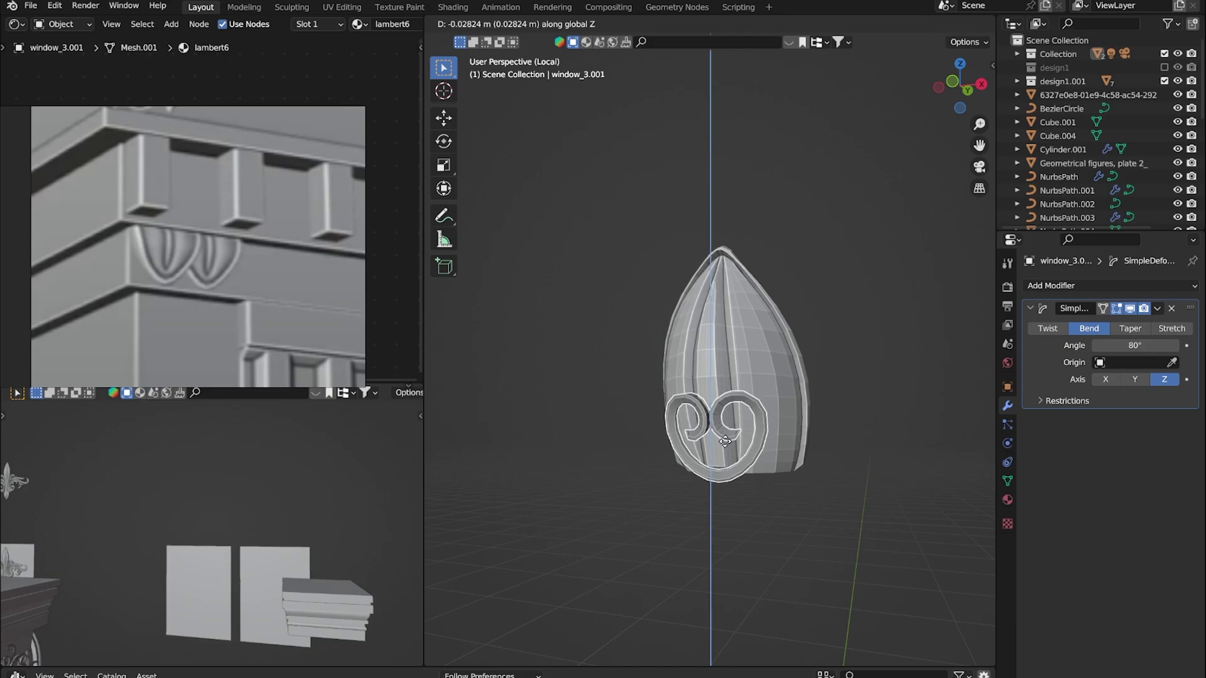
scroll(762, 513, "up", 2)
left_click(780, 454)
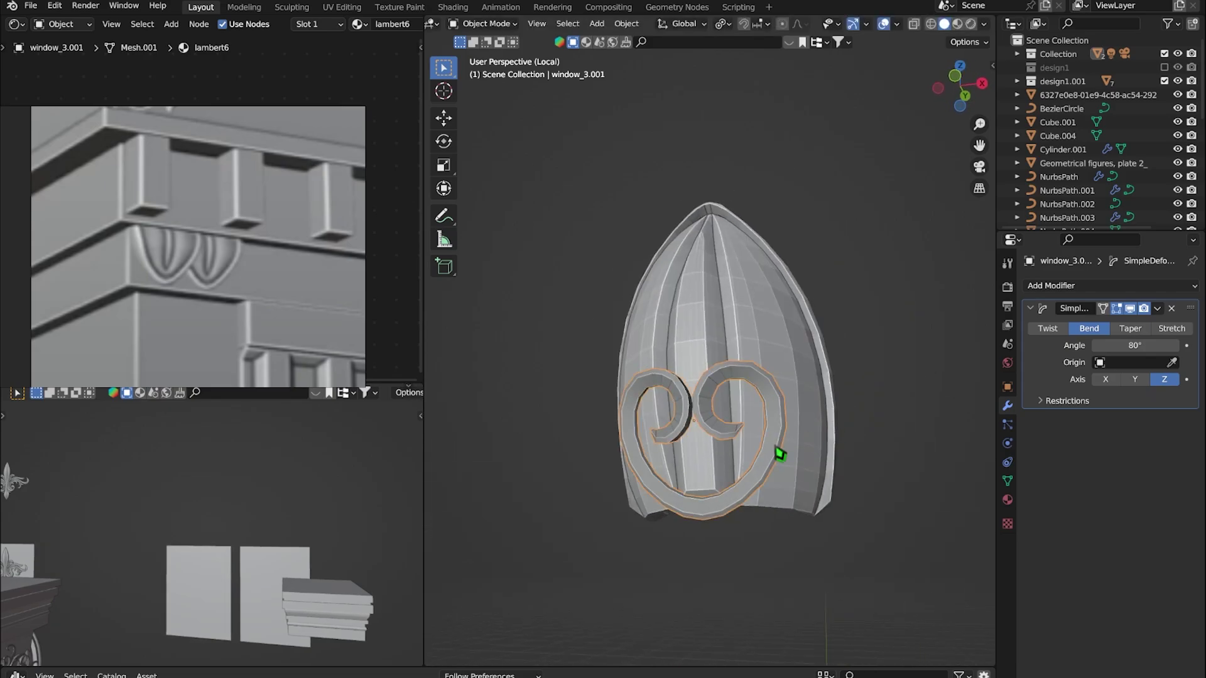
left_click(769, 439)
scroll(766, 554, "down", 2)
Push the spiral ornament along Y onto the dome's front
key("KP_1")
left_click(758, 504)
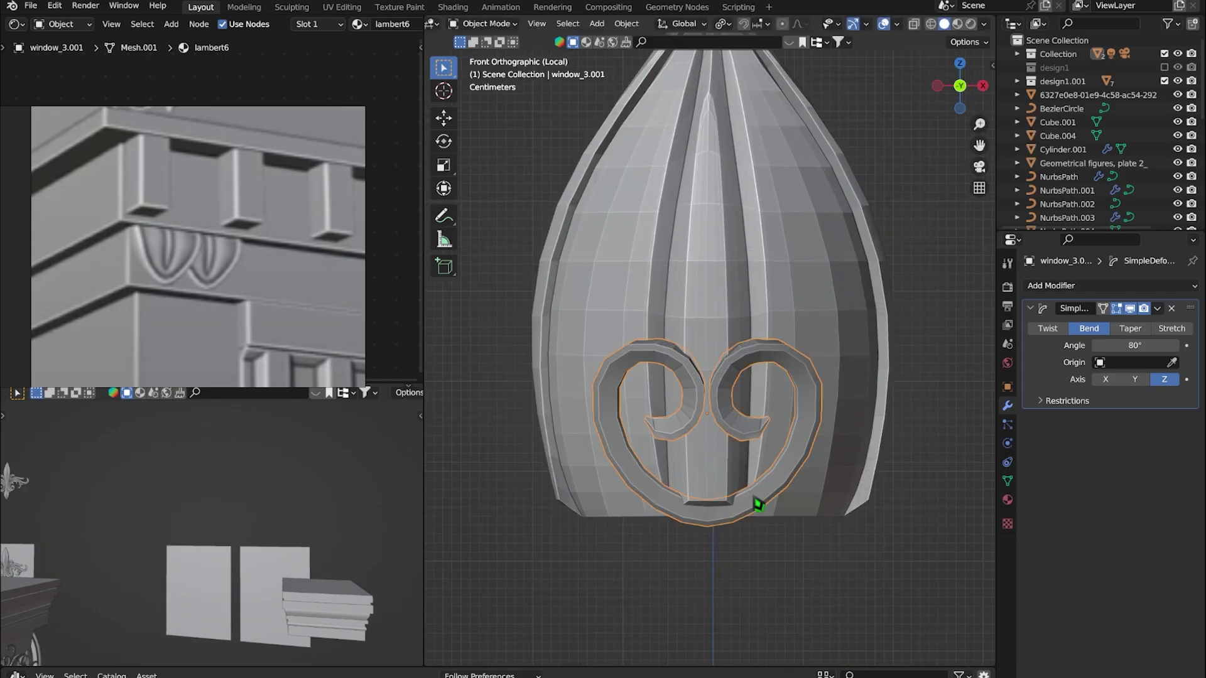
mouse_move(744, 590)
middle_mouse_down()
mouse_move(678, 517)
mouse_move(754, 485)
middle_mouse_up()
key("g")
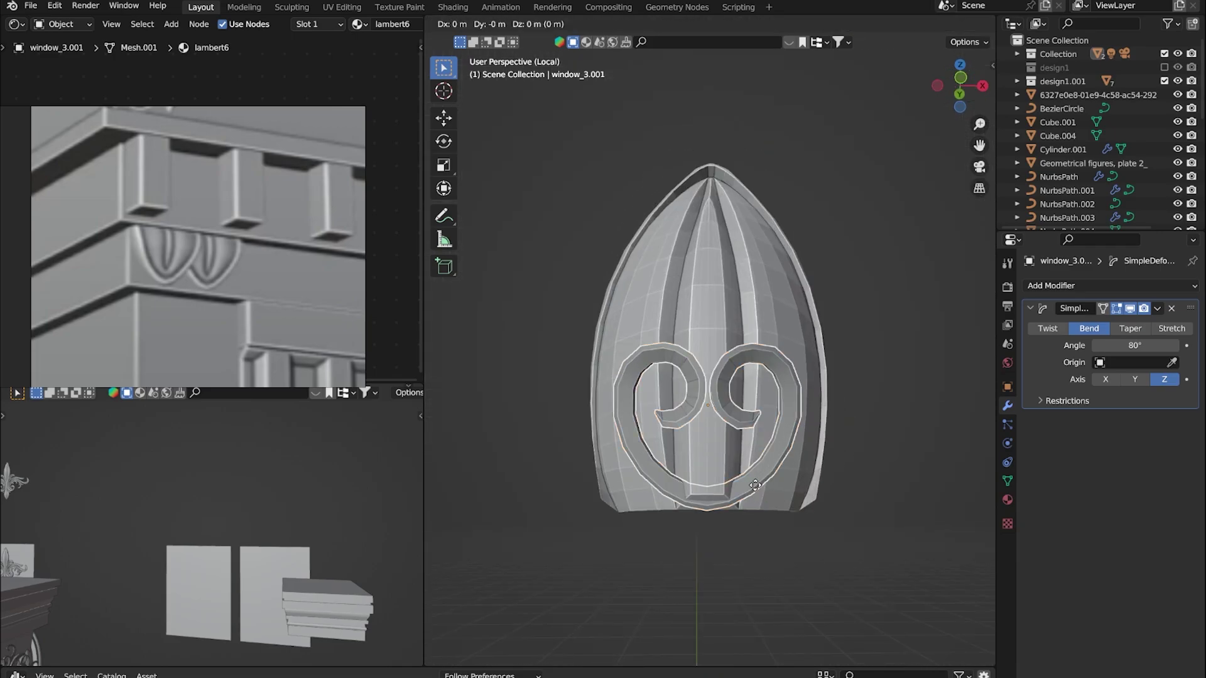
key("g")
mouse_move(749, 570)
middle_mouse_down()
mouse_move(755, 493)
mouse_move(850, 506)
mouse_move(864, 634)
mouse_move(821, 560)
middle_mouse_up()
left_click(735, 499)
Rotate the ring at the dome's base, then bring the spiral ornament back into front view
scroll(820, 540, "up", 4)
scroll(829, 546, "up", 3)
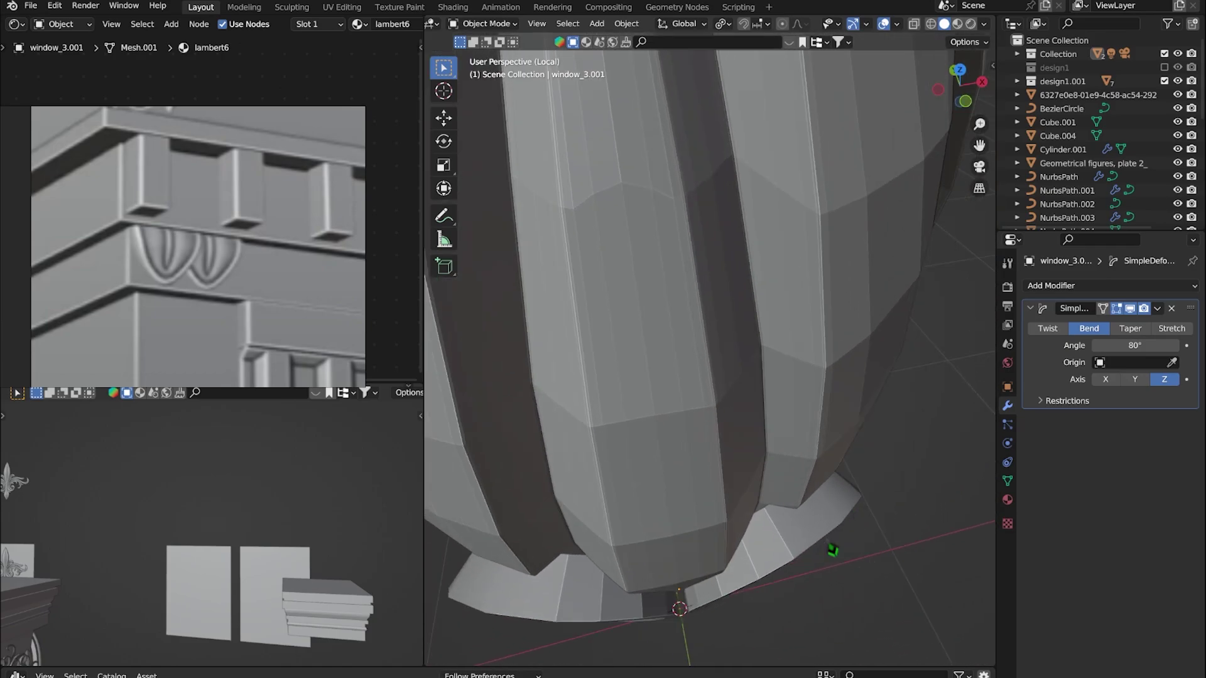
left_click(841, 558)
left_click(793, 647)
scroll(816, 596, "down", 5)
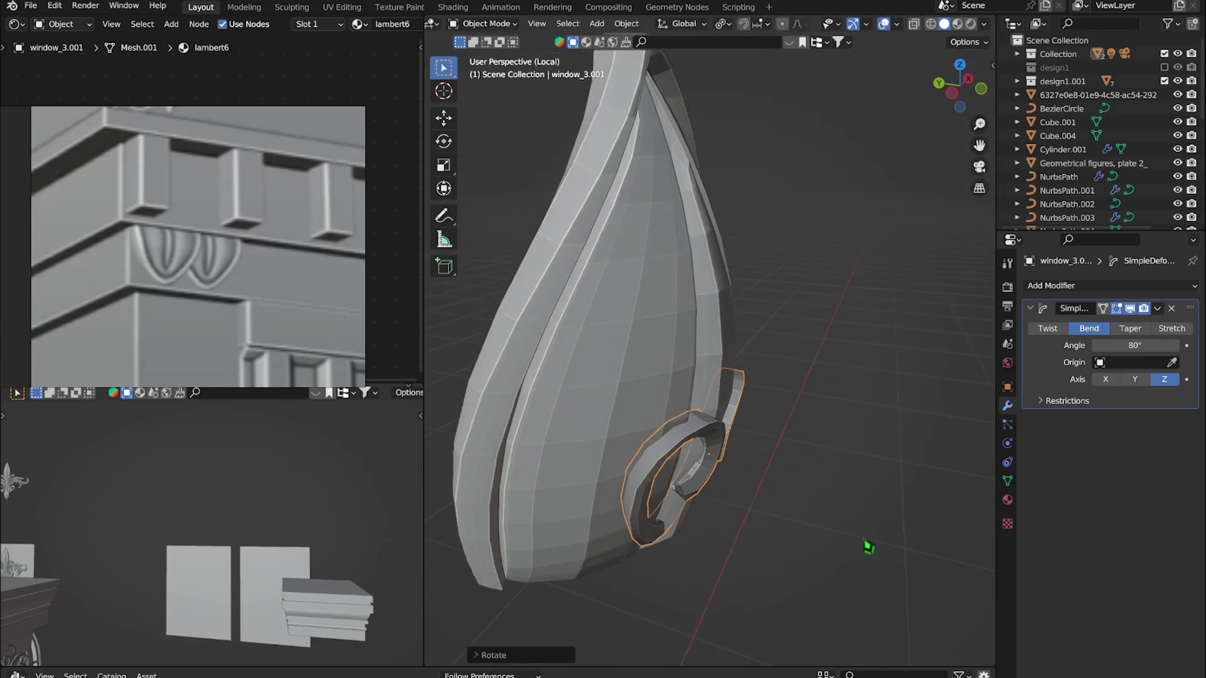
middle_click_drag(866, 546, 740, 479)
scroll(756, 566, "up", 5)
mouse_move(756, 565)
middle_mouse_down()
mouse_move(770, 412)
mouse_move(812, 530)
mouse_move(798, 471)
middle_mouse_up()
left_click(770, 412)
Apply the Simple Deform bend on window_3.001 and bake its transforms into the mesh
left_click(1157, 307)
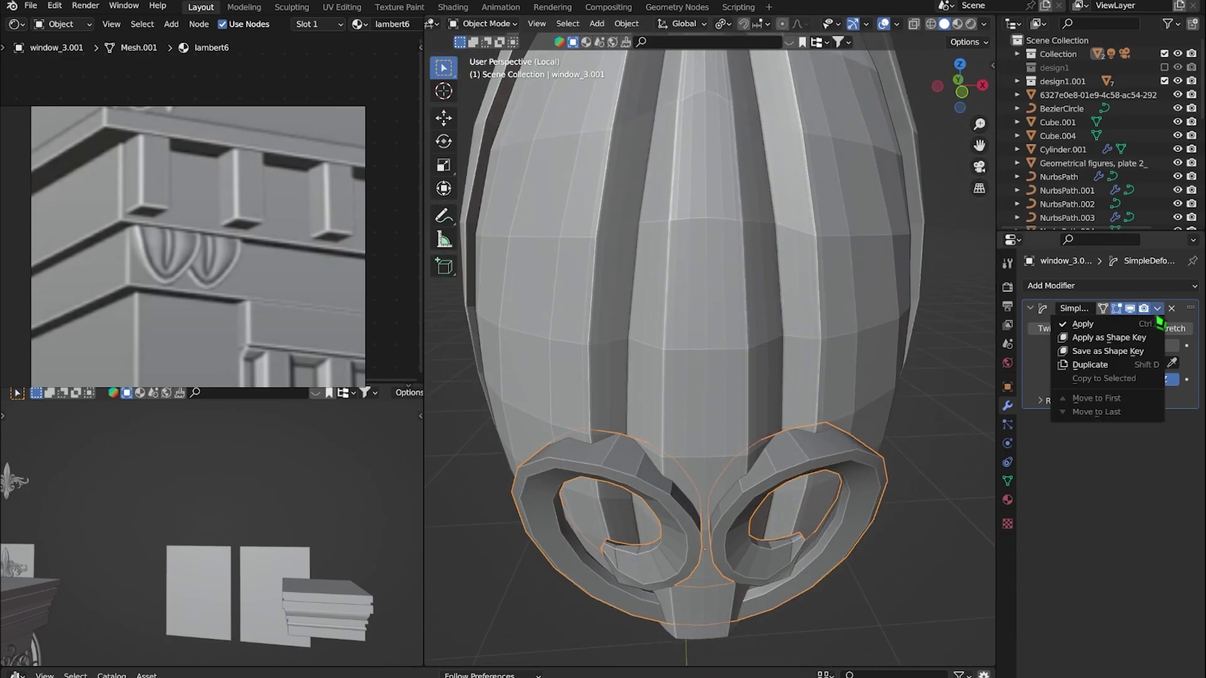
left_click(1124, 324)
key("ctrl+a")
left_click(875, 501)
middle_click_drag(875, 501, 790, 405)
scroll(721, 525, "down", 5)
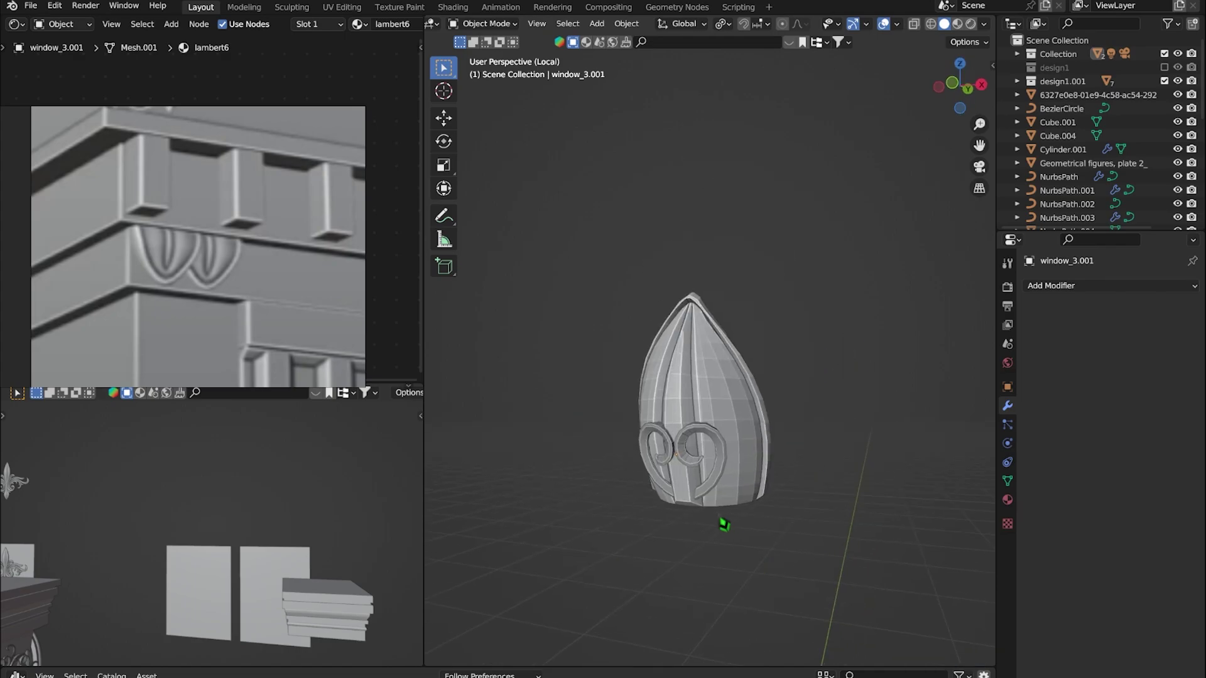
mouse_move(722, 524)
middle_mouse_down()
mouse_move(732, 409)
mouse_move(845, 450)
middle_mouse_up()
Exit local view to bring back all the other scene objects
key("KP_Divide")
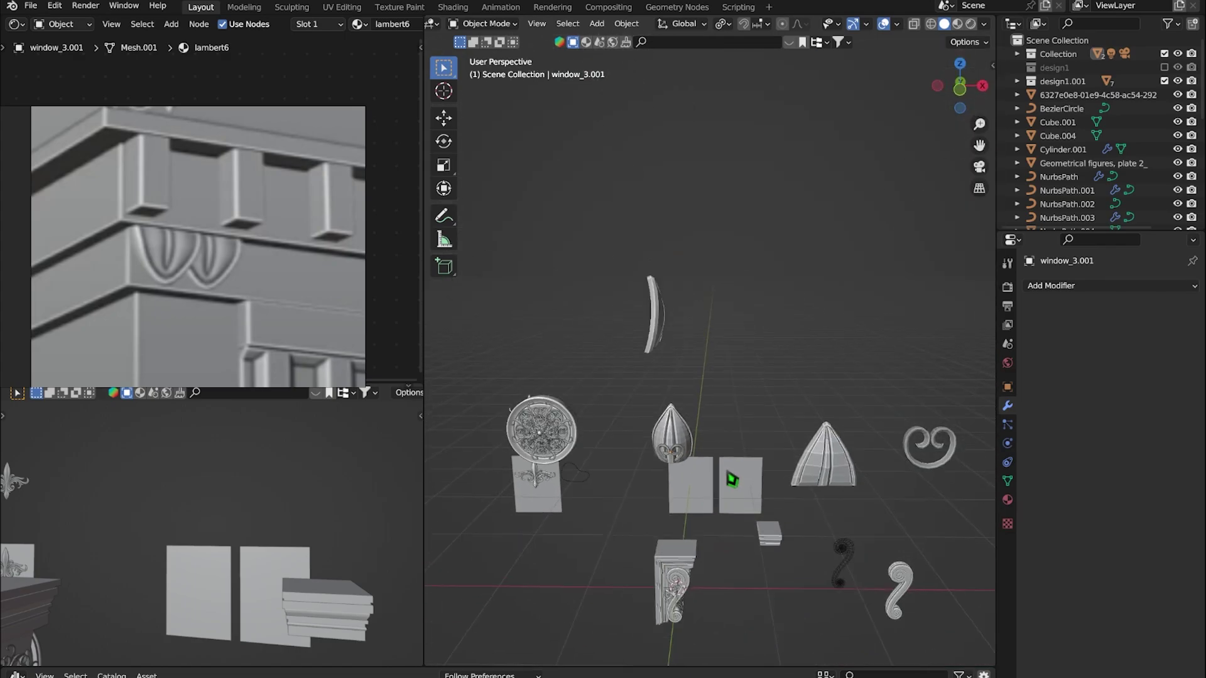
scroll(228, 228, "down", 3)
scroll(312, 256, "down", 2)
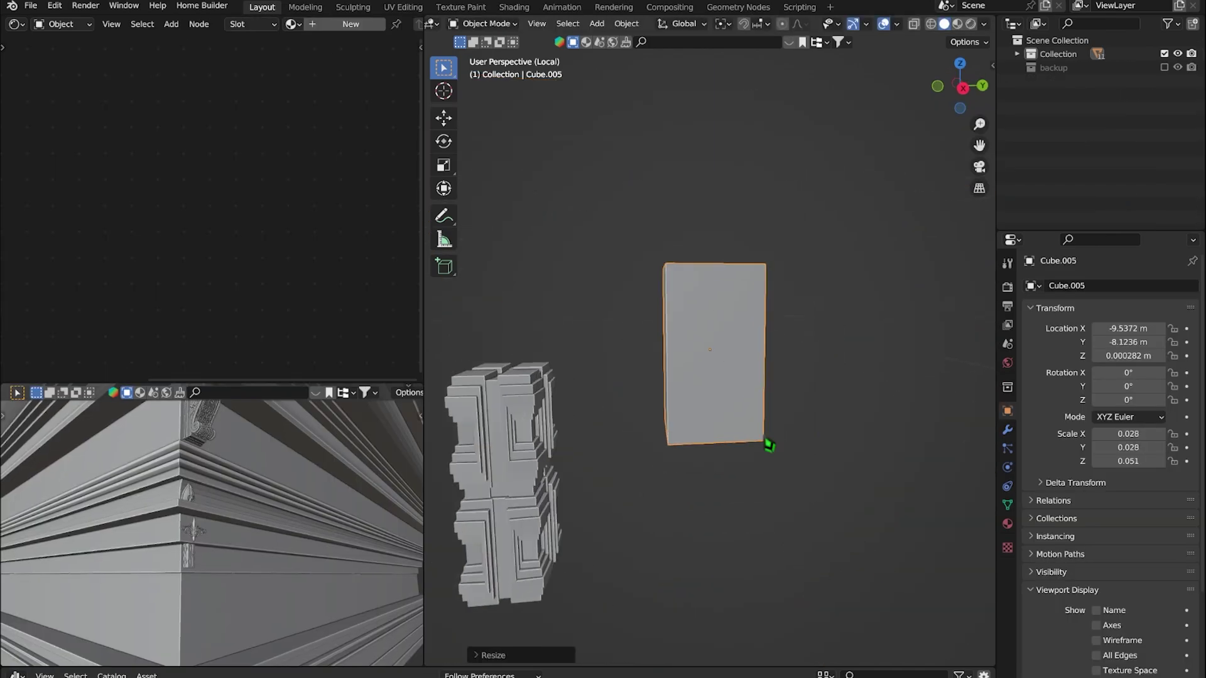
Confirm the taller Cube.005 and add an edge loop to it in Edit Mode
left_click(791, 520)
key("Tab")
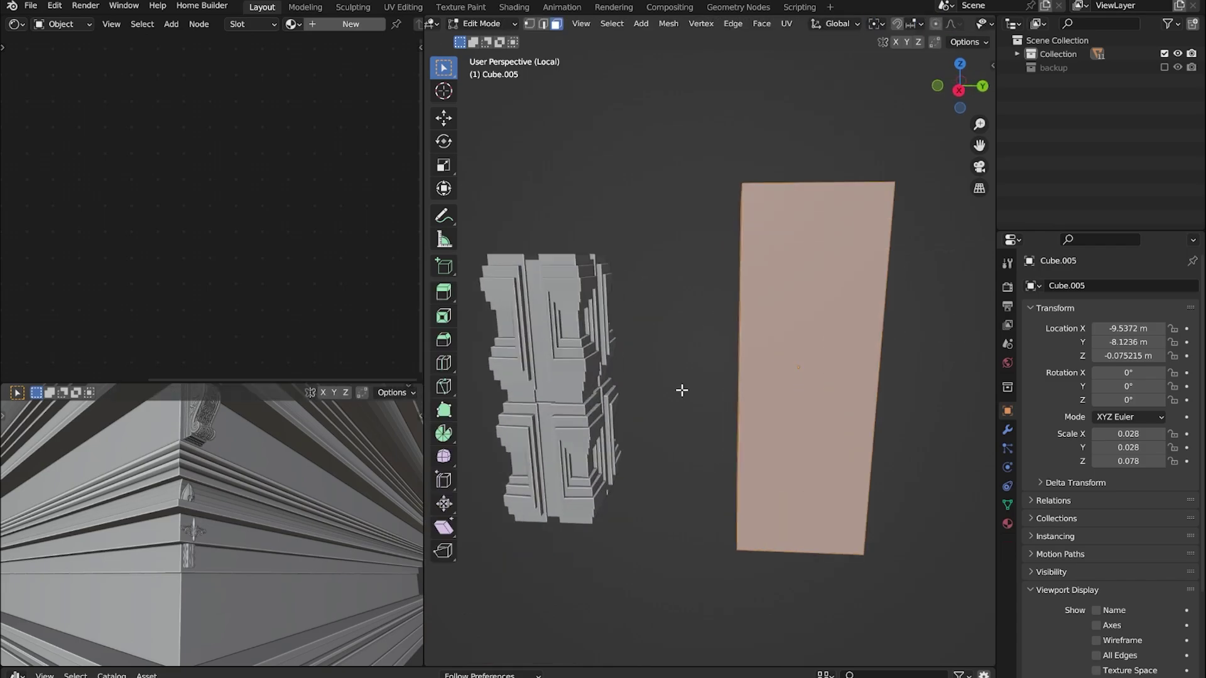
key("ctrl+r")
mouse_move(760, 368)
middle_mouse_down()
mouse_move(815, 291)
mouse_move(793, 391)
middle_mouse_up()
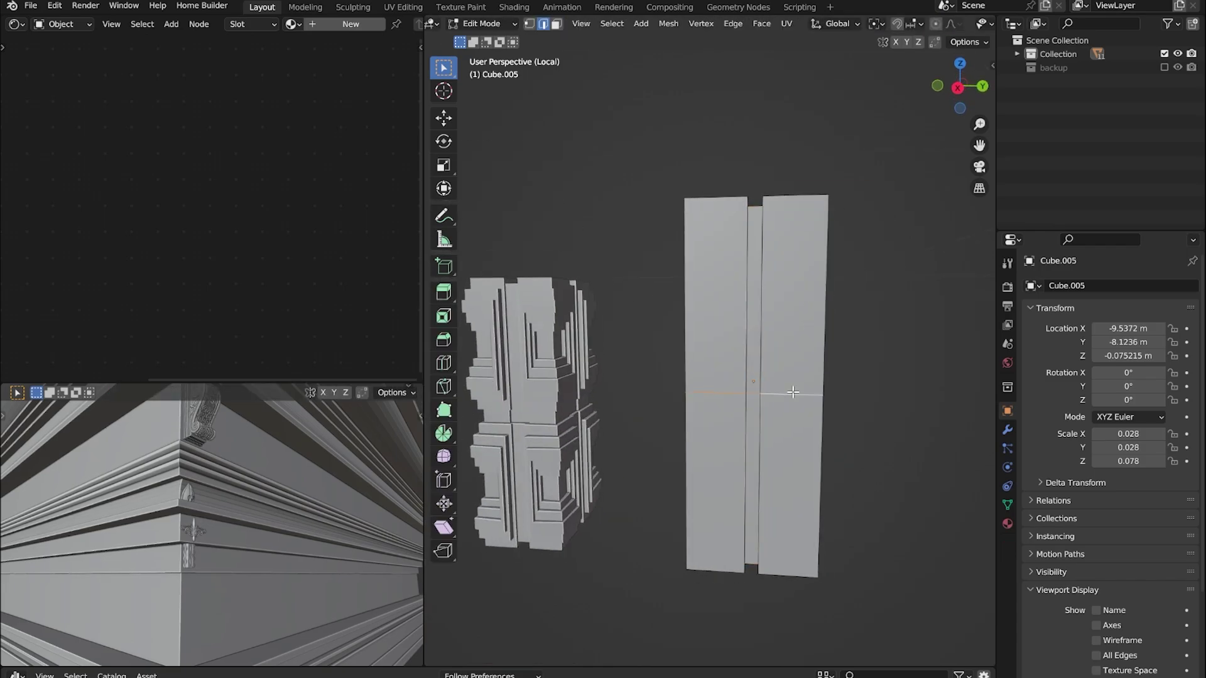
Extrude the selected band of faces along normals to form a recessed band
left_click(776, 435)
key("alt+e")
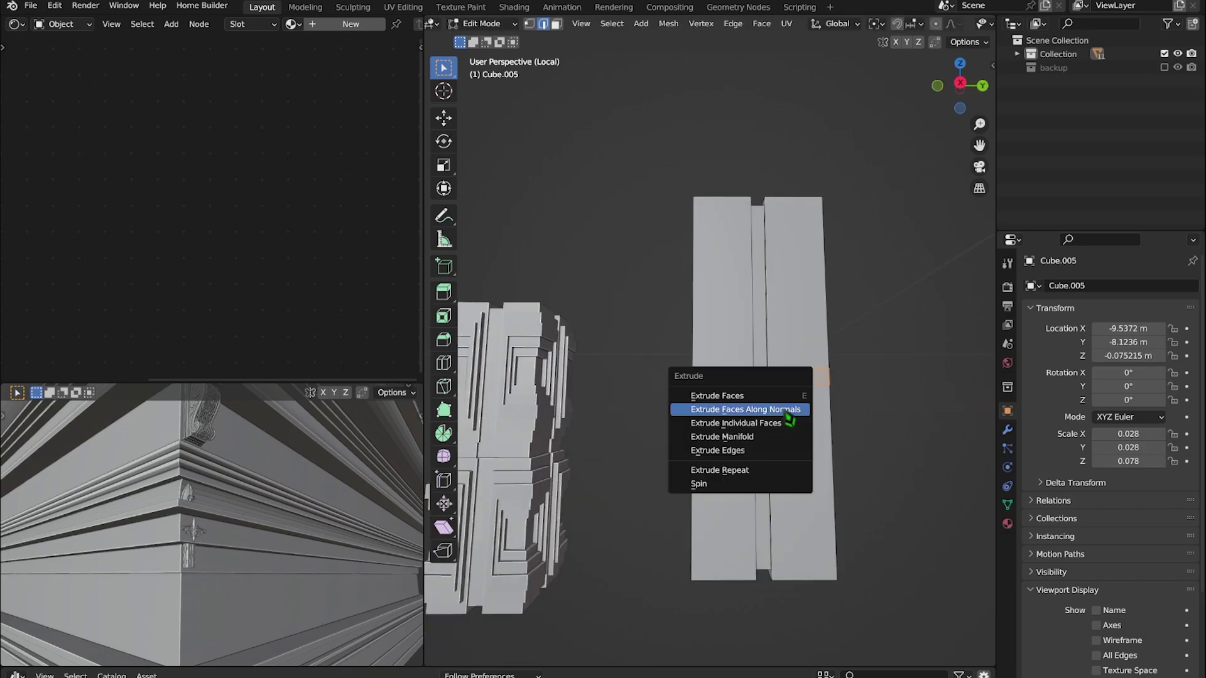
left_click(785, 408)
scroll(809, 411, "up", 3)
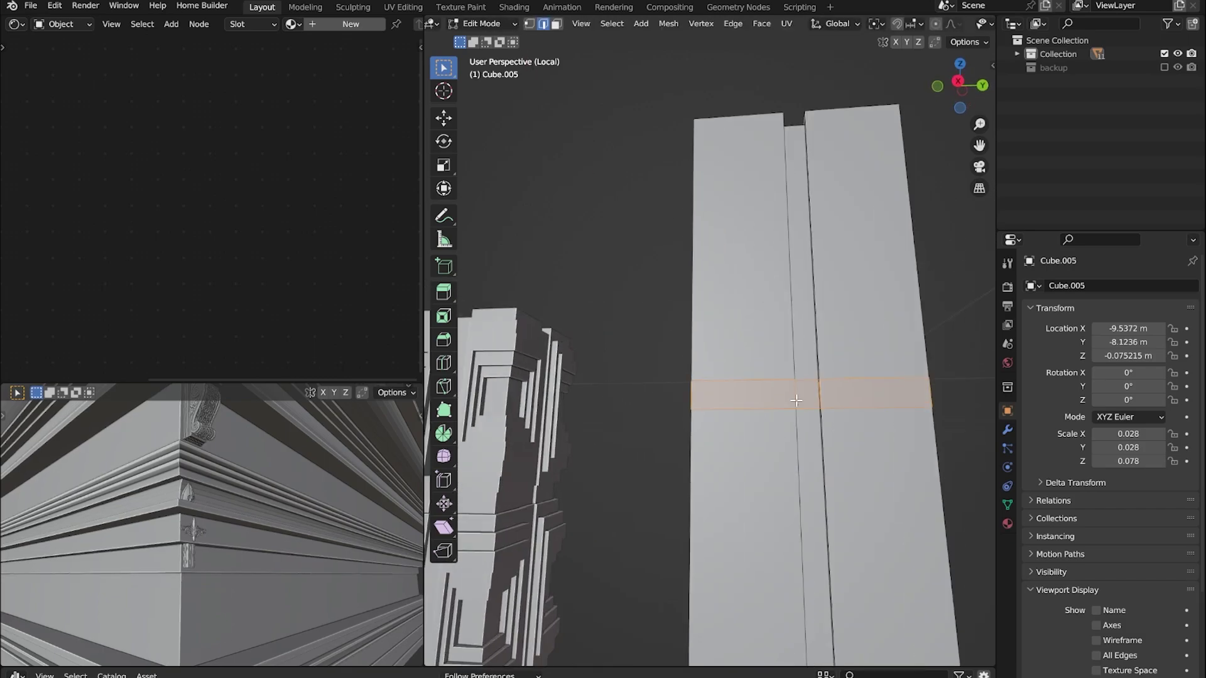
left_click(828, 644)
mouse_move(827, 643)
middle_mouse_down()
mouse_move(797, 344)
mouse_move(797, 380)
middle_mouse_up()
Select the upper front and side faces of the column
left_click(773, 323)
left_click(857, 268, "shift")
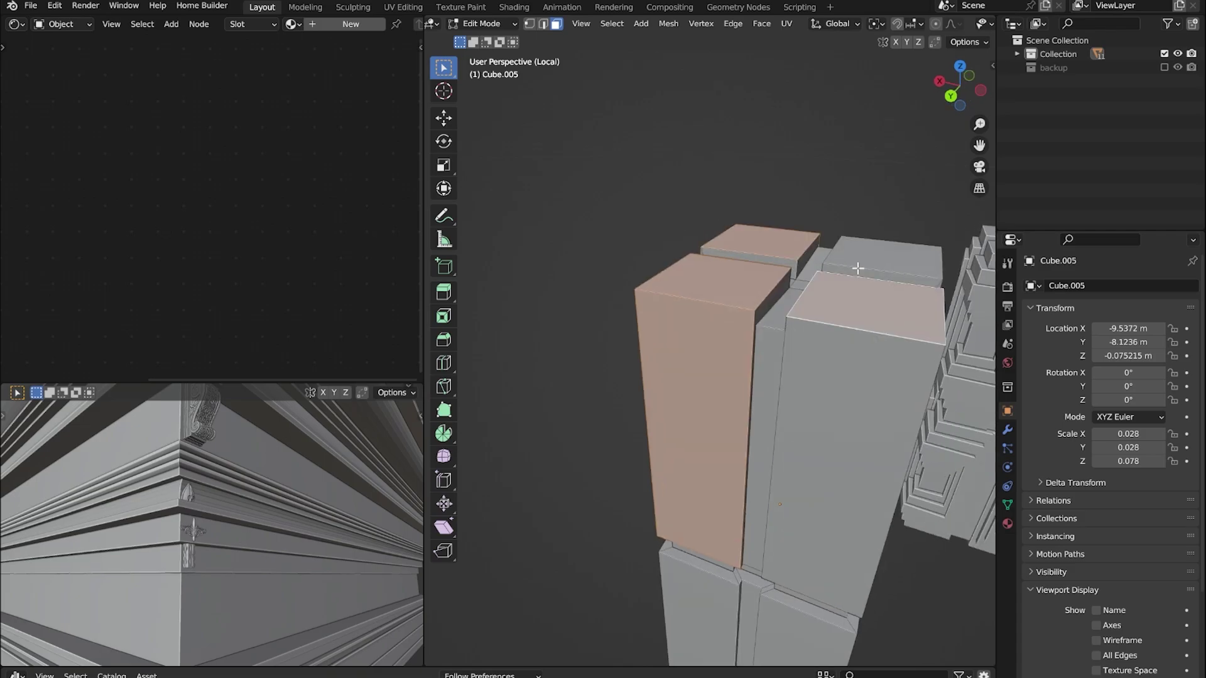
middle_click_drag(857, 268, 952, 398)
scroll(953, 398, "down", 3)
left_click(754, 252, "shift")
mouse_move(681, 385)
middle_mouse_down()
mouse_move(851, 403)
mouse_move(762, 423)
mouse_move(651, 328)
mouse_move(856, 423)
middle_mouse_up()
Inset the selected column faces, extrude them along normals and shrink/fatten them
key("i")
left_click(847, 423)
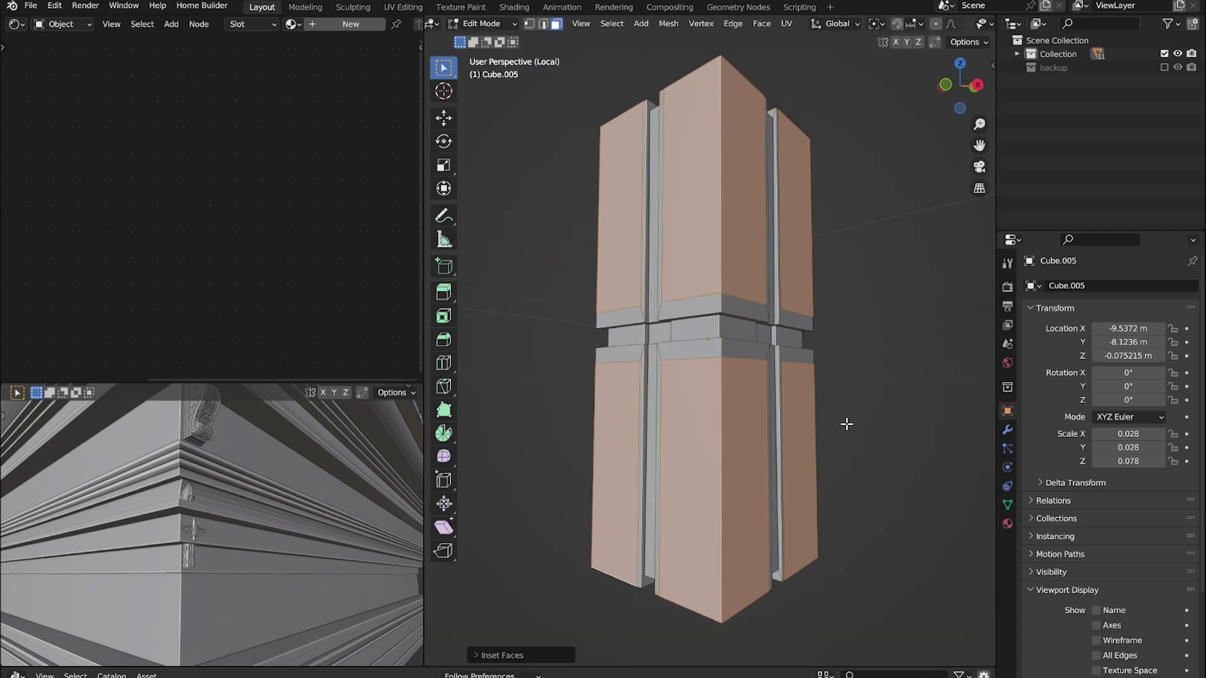
key("alt+e")
left_click(829, 447)
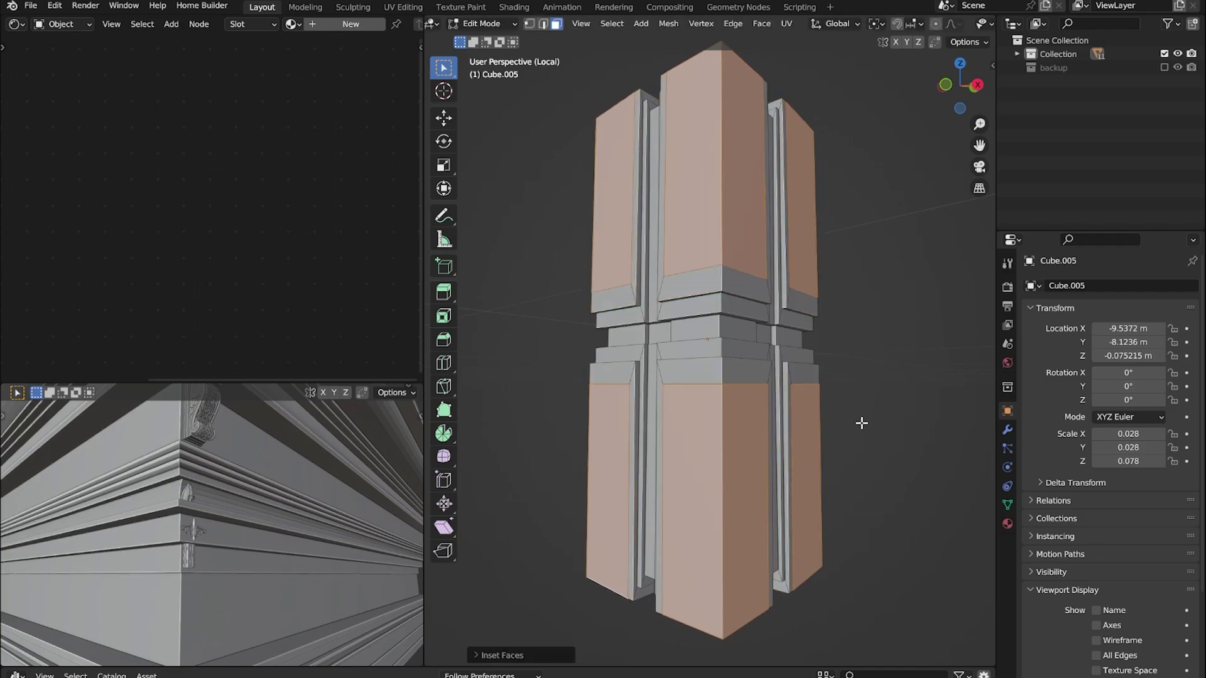
key("alt+s")
Extrude the faces outward along normals again and inset them into a stepped panel
key("alt+e")
left_click(873, 475)
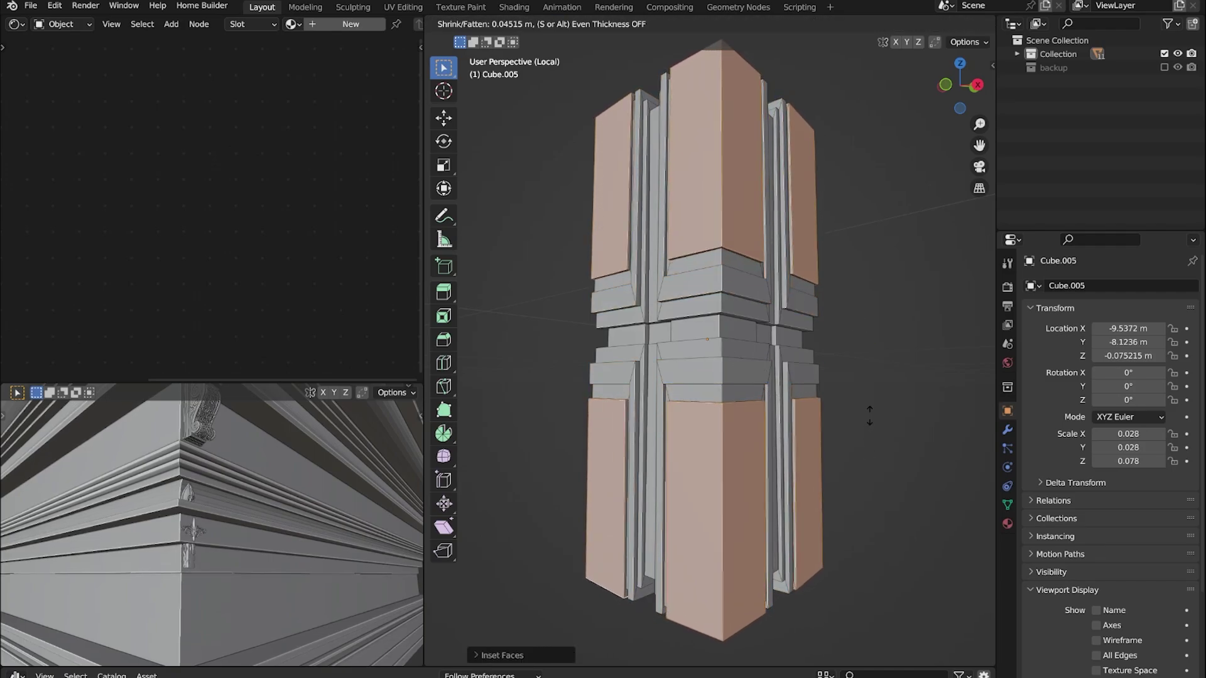
left_click(860, 432)
key("i")
left_click(853, 453)
key("alt+s")
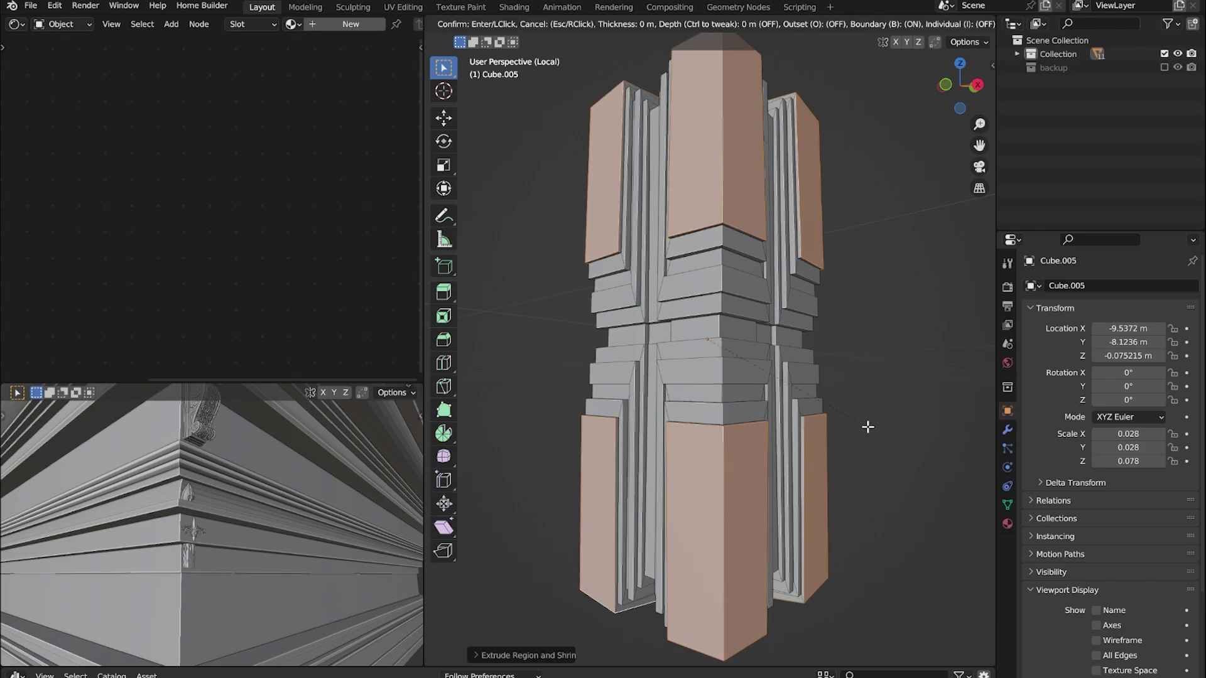
key("Escape")
Inset the side and top column faces and push them in to recess the panels
mouse_move(837, 447)
middle_mouse_down("shift")
mouse_move(714, 392)
mouse_move(715, 306)
middle_mouse_up("shift")
middle_click_drag(639, 440, 756, 387)
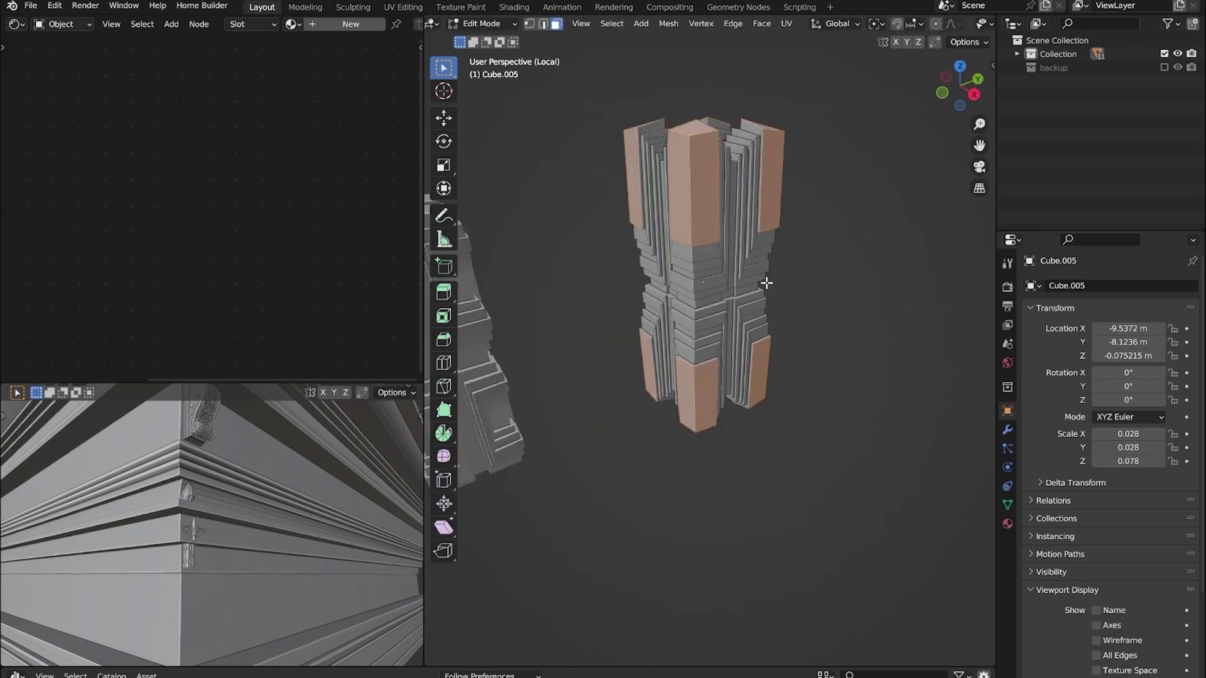
key("i")
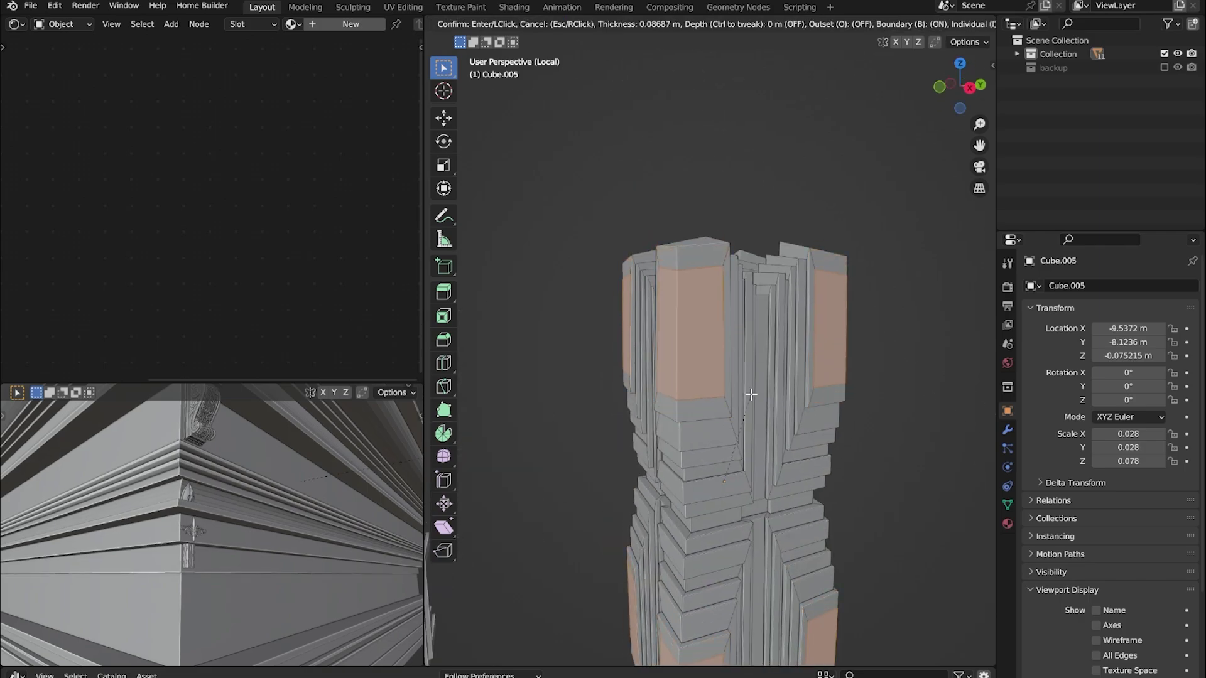
left_click(753, 431)
key("alt+s")
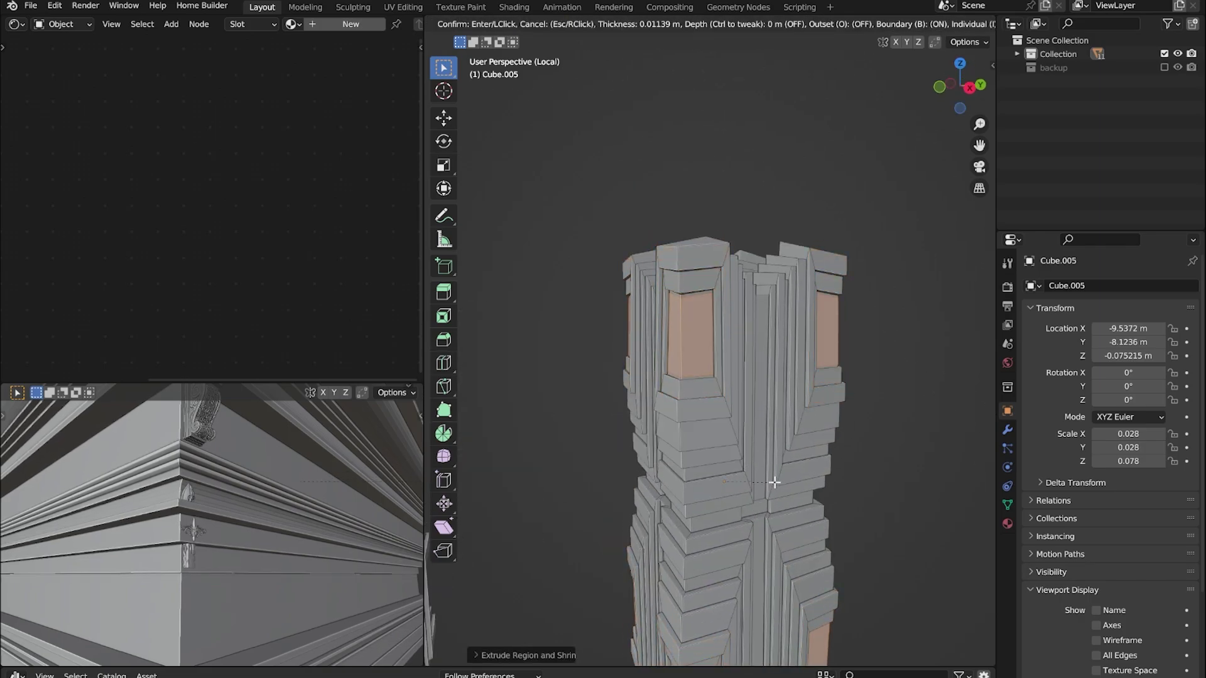
left_click(769, 488)
mouse_move(770, 488)
middle_mouse_down()
mouse_move(751, 404)
mouse_move(780, 404)
mouse_move(741, 428)
middle_mouse_up()
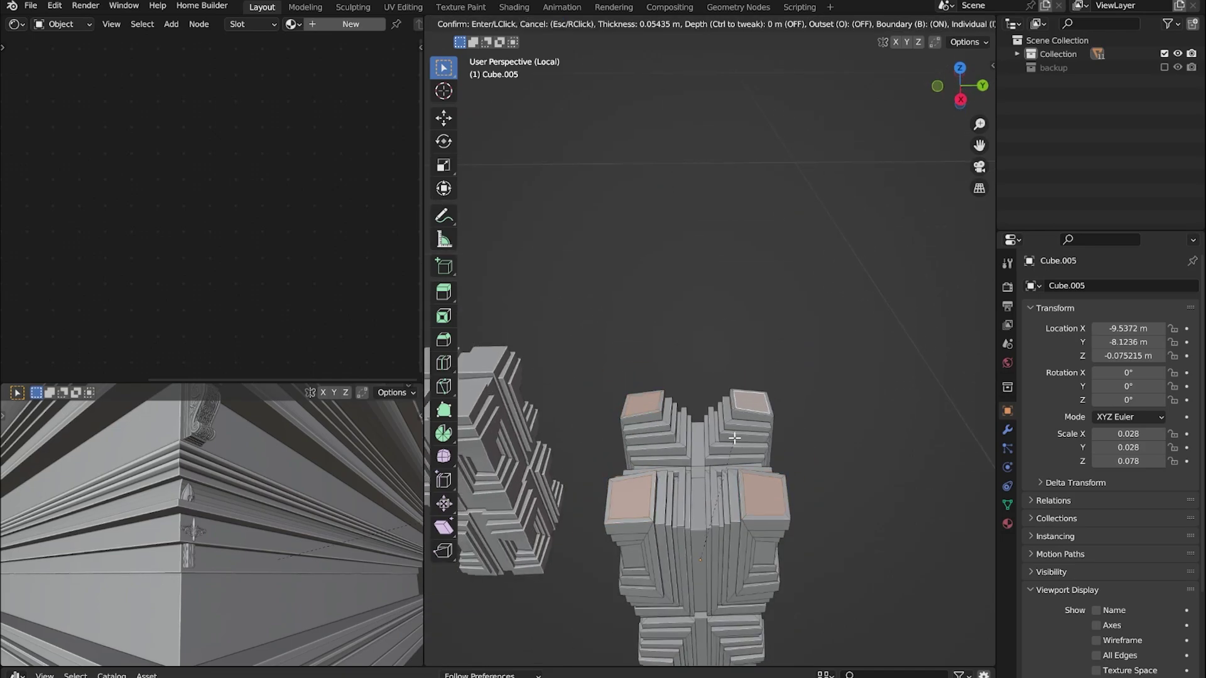
left_click(755, 420)
key("alt+s")
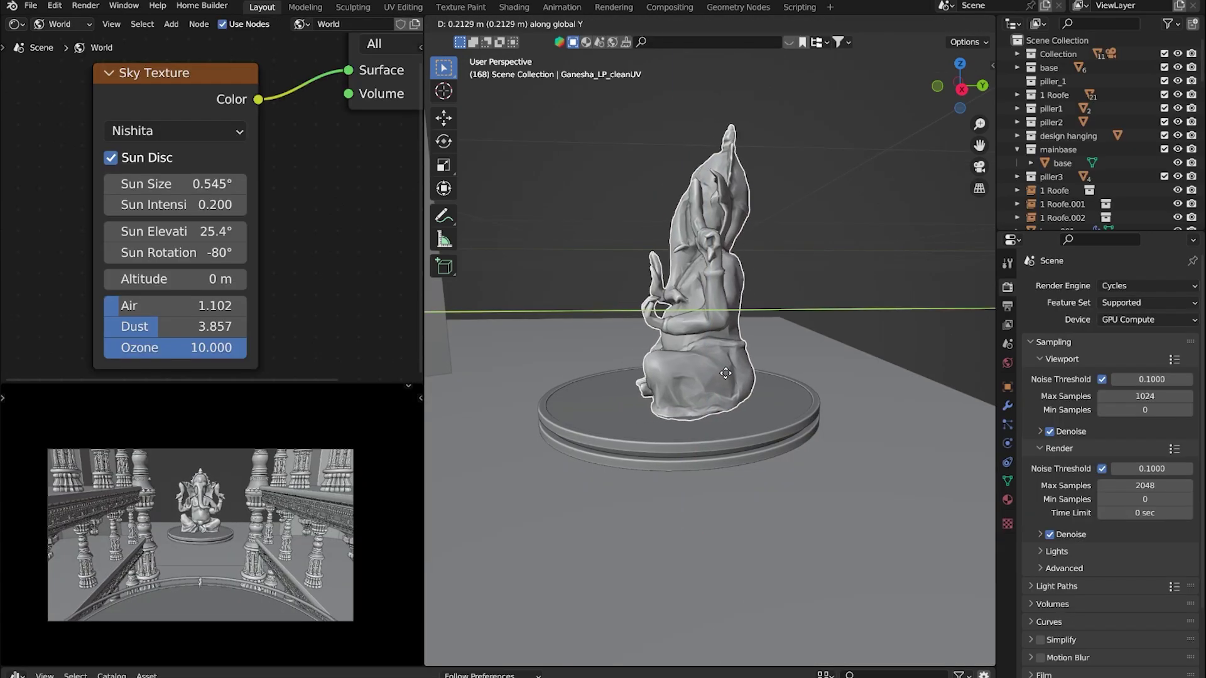
Set the Ganesha statue on its pedestal and scale the ground plane
left_click(607, 331)
middle_click_drag(608, 331, 695, 464)
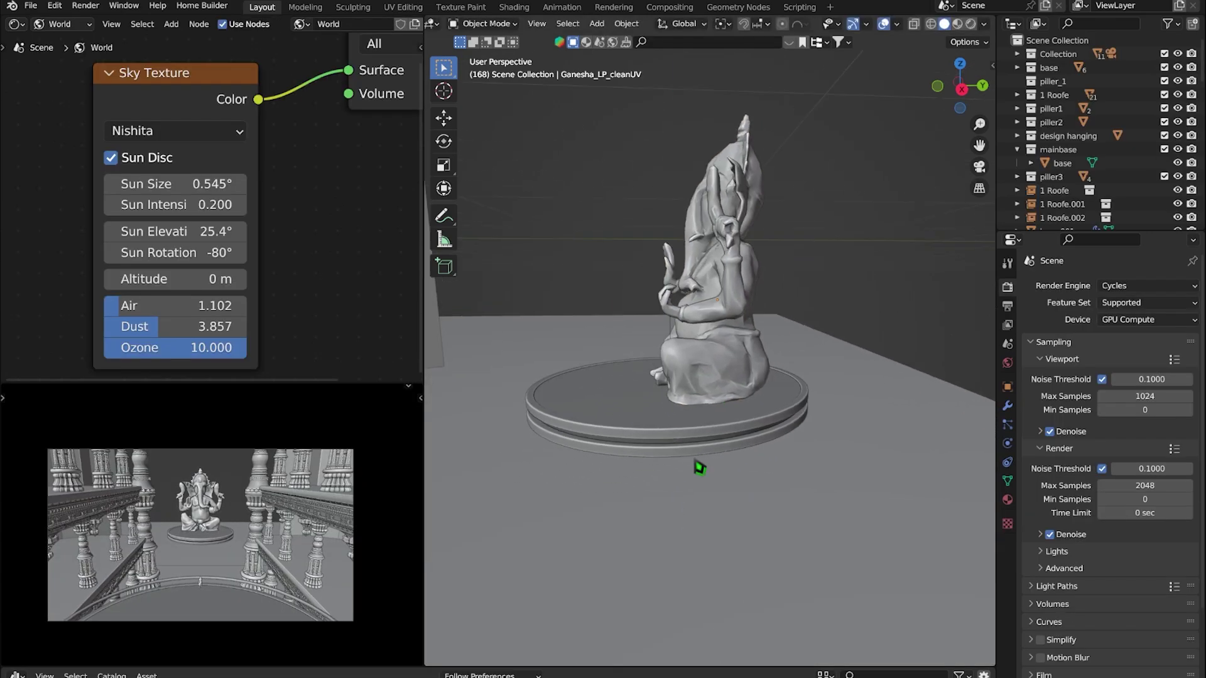
left_click(706, 488)
key("s")
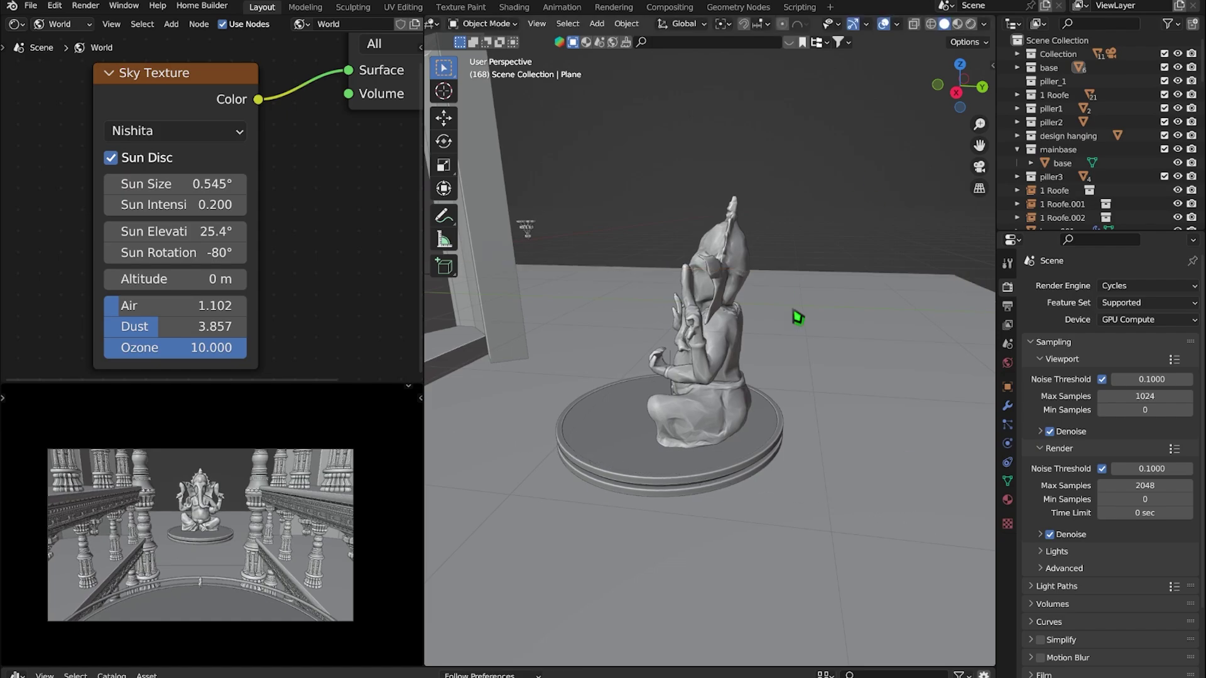
mouse_move(722, 478)
middle_mouse_down()
mouse_move(519, 525)
mouse_move(774, 462)
mouse_move(743, 455)
middle_mouse_up()
Switch to camera view and accept the Cycles GPU render settings at 2048 samples
key("KP_0")
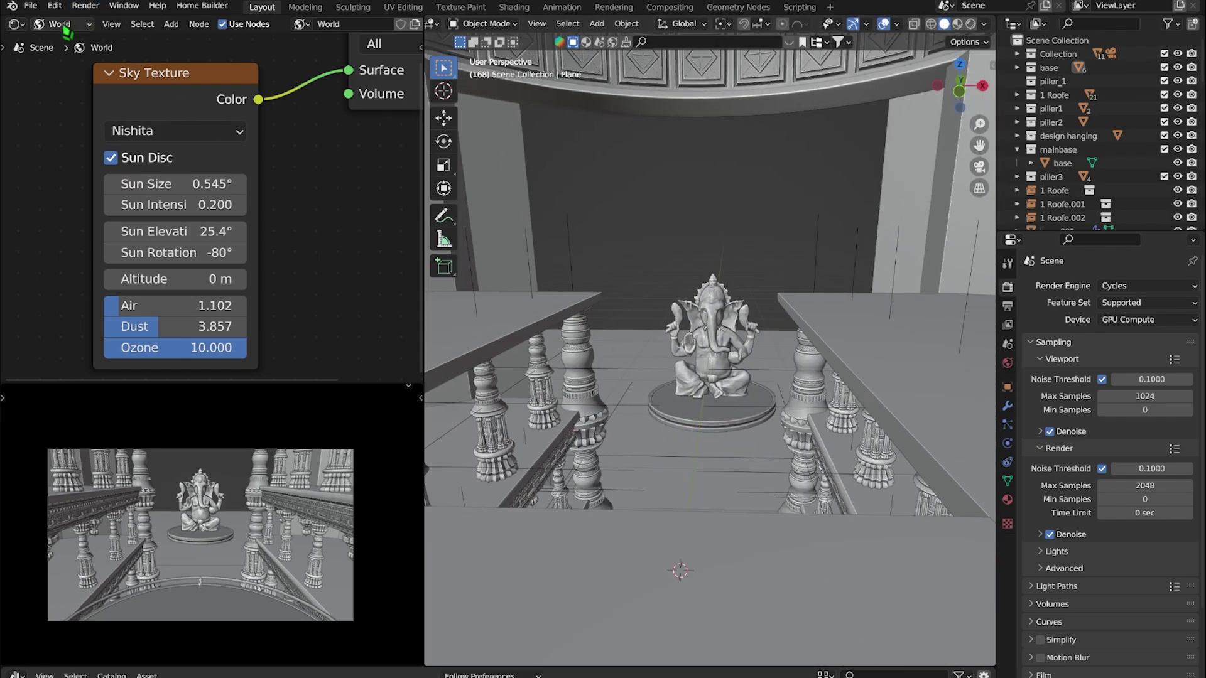
left_click(64, 27)
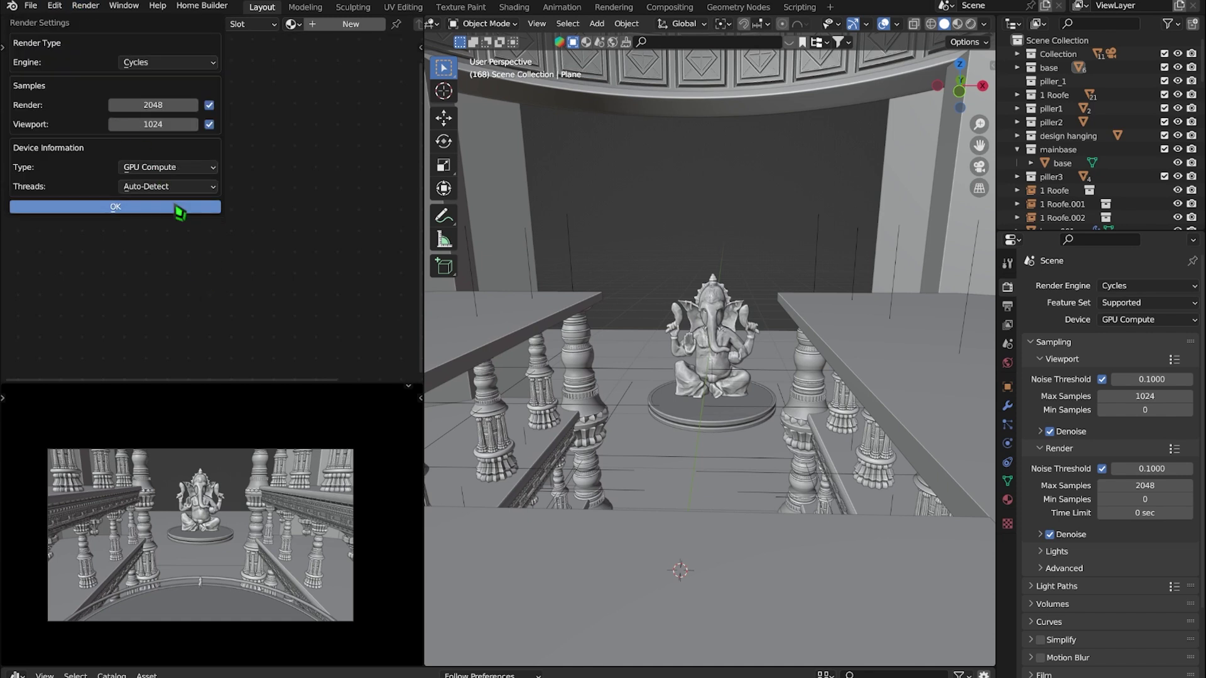
left_click(86, 5)
Render frame 168 and save the result as the PNG image 3.png
left_click(106, 22)
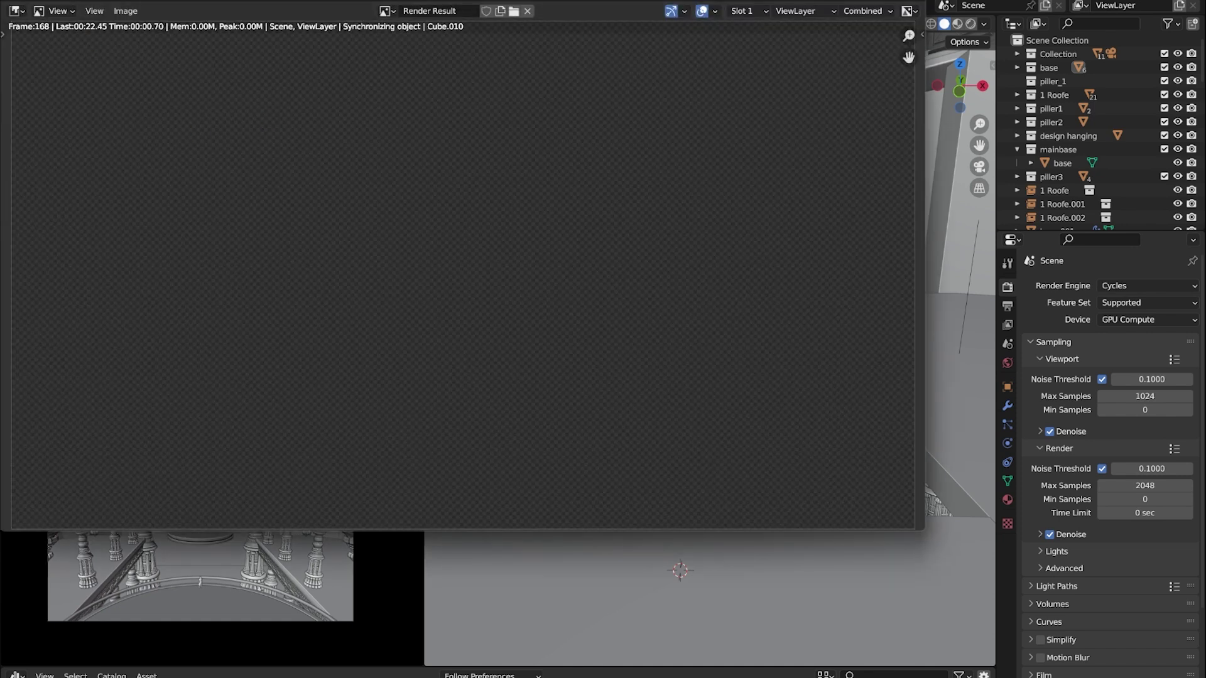
scroll(725, 329, "down", 1)
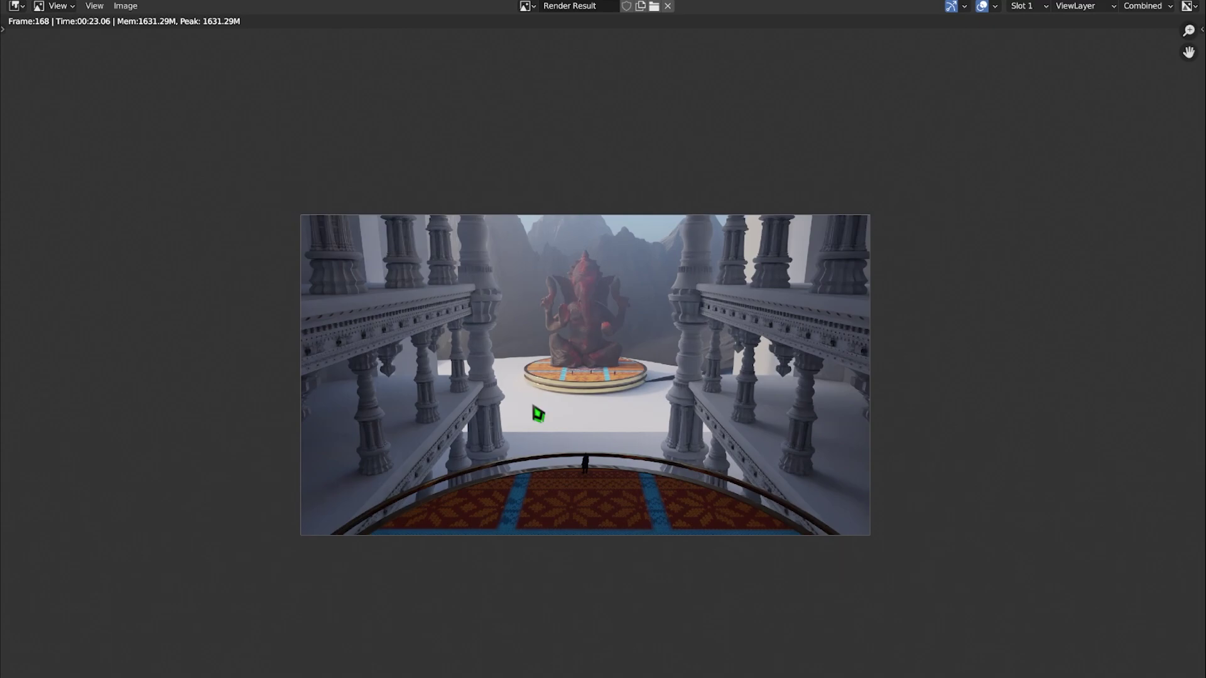
left_click(125, 5)
left_click(178, 124)
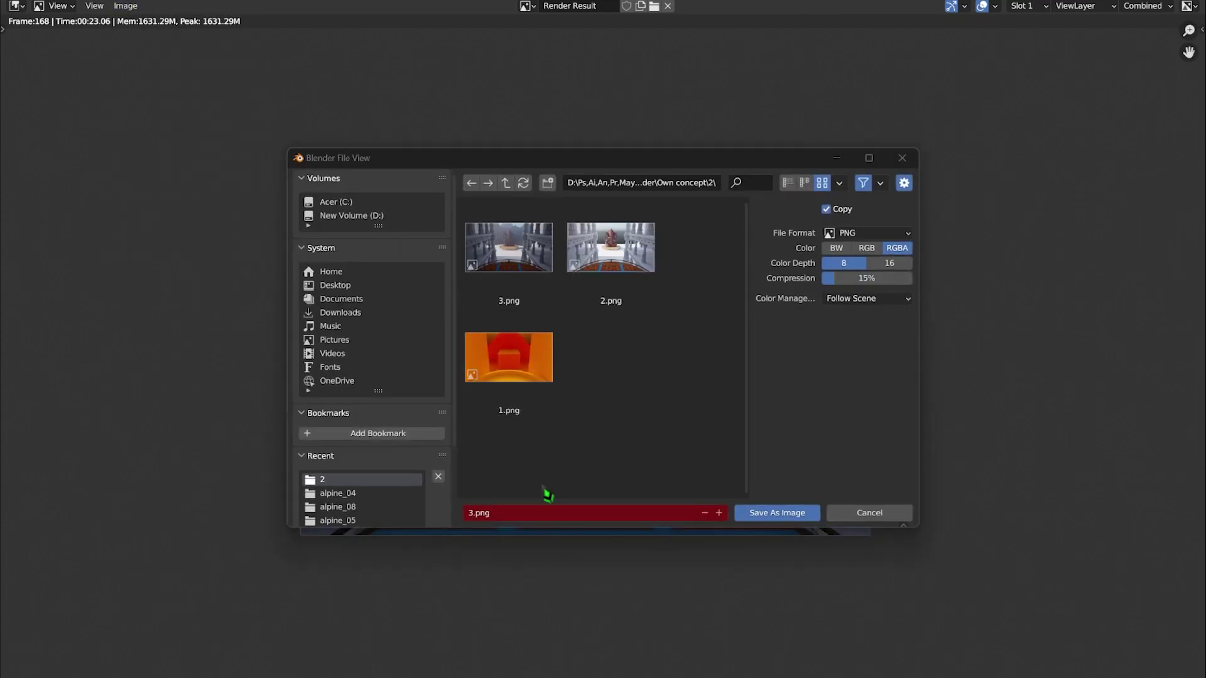
left_click(810, 514)
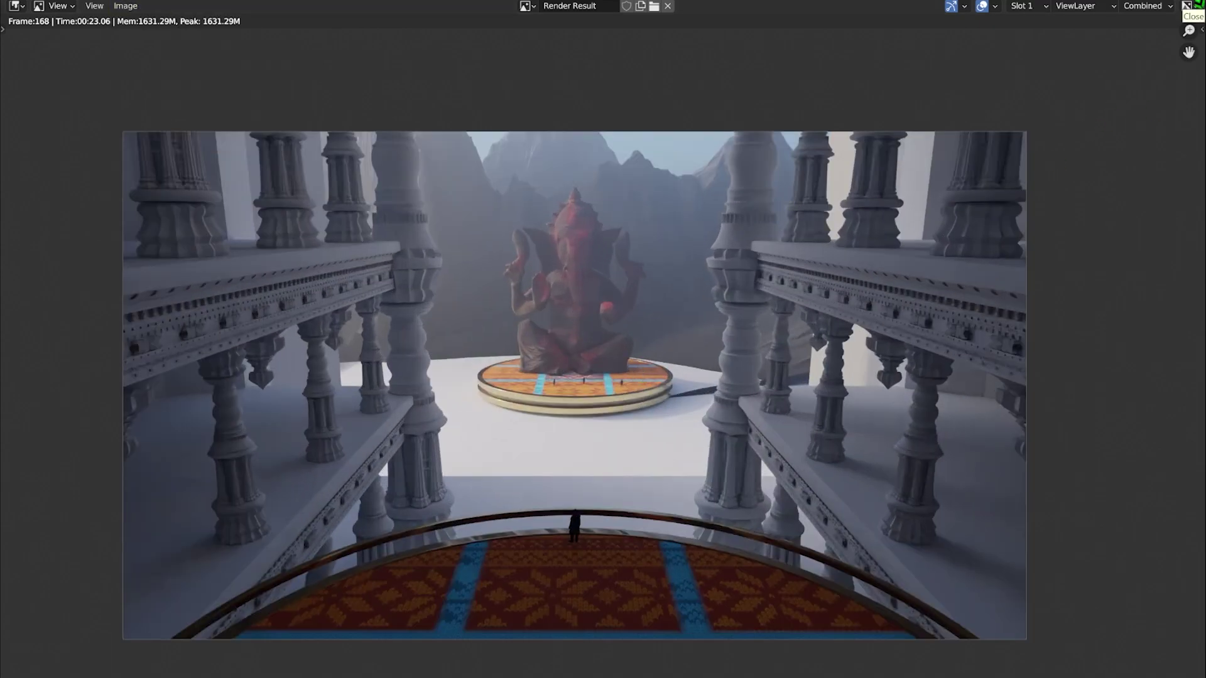
Close the render window and enlarge the asset library below the viewport
left_click(1186, 7)
mouse_move(603, 439)
middle_mouse_down()
mouse_move(626, 484)
mouse_move(670, 503)
mouse_move(727, 464)
mouse_move(601, 484)
mouse_move(743, 519)
mouse_move(646, 480)
mouse_move(627, 503)
mouse_move(722, 503)
mouse_move(744, 539)
middle_mouse_up()
scroll(747, 503, "up", 5)
scroll(641, 487, "up", 3)
scroll(744, 538, "down", 8)
left_click_drag(722, 668, 722, 555)
Drop the water asset into the scene and scale it to spread under the shrine
scroll(693, 644, "down", 3)
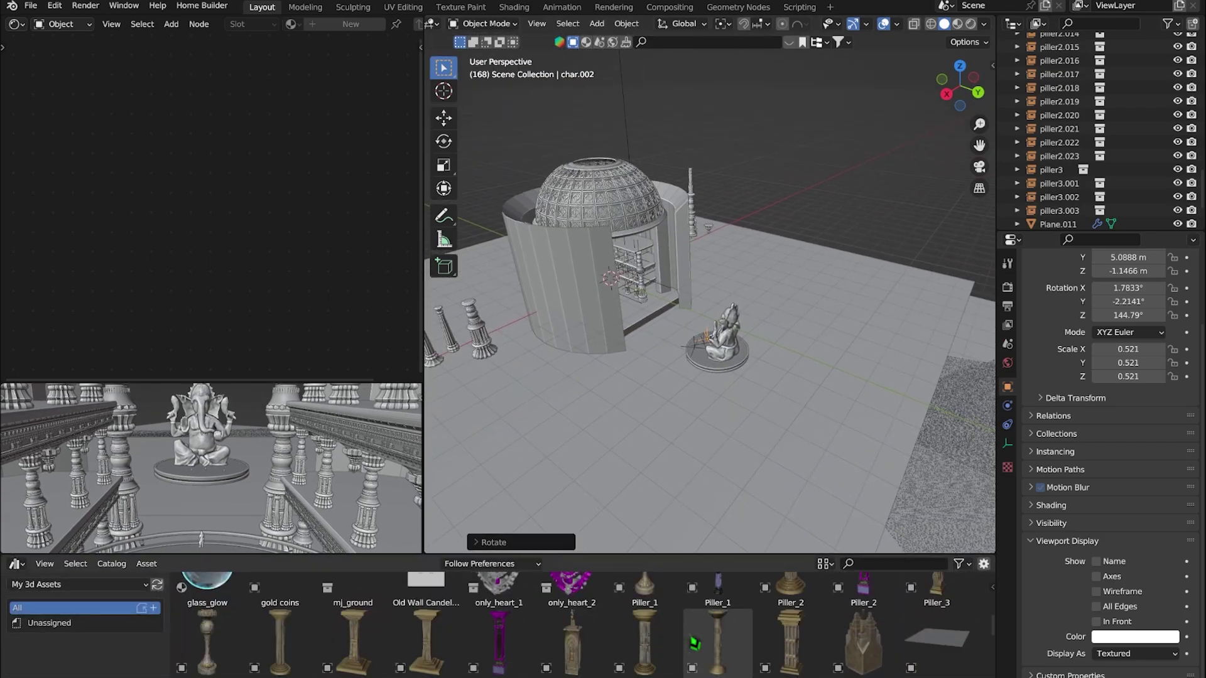
scroll(694, 644, "down", 3)
scroll(694, 643, "down", 2)
left_click_drag(791, 628, 816, 508)
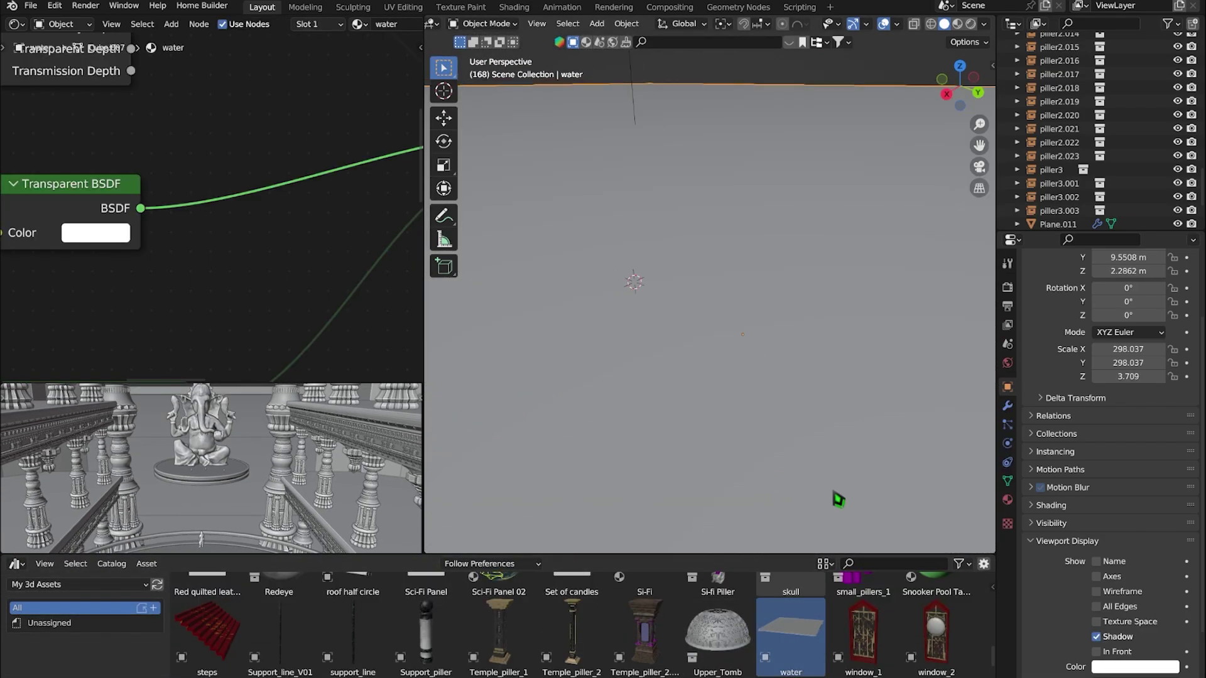
key("s")
left_click(700, 283)
key("s")
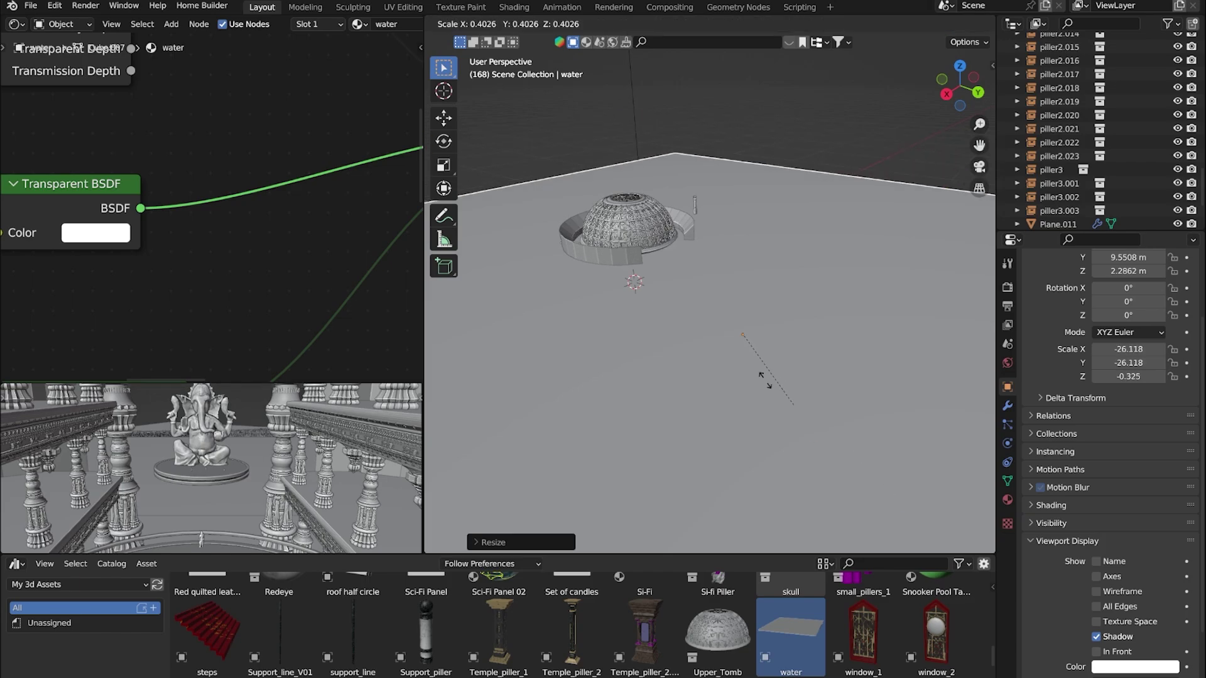
left_click(786, 417)
Snap the water plane to the cursor and lower it along Z
key("shift+s")
left_click(777, 333)
key("g")
key("z")
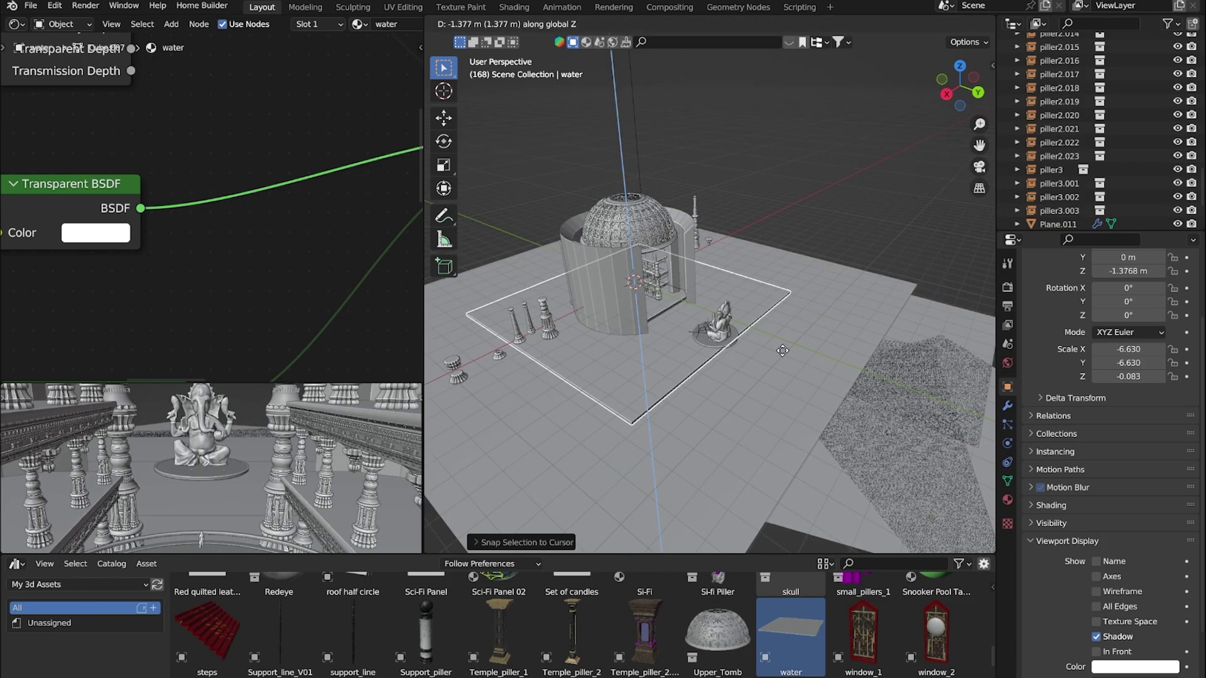
left_click(894, 402)
scroll(655, 419, "up", 4)
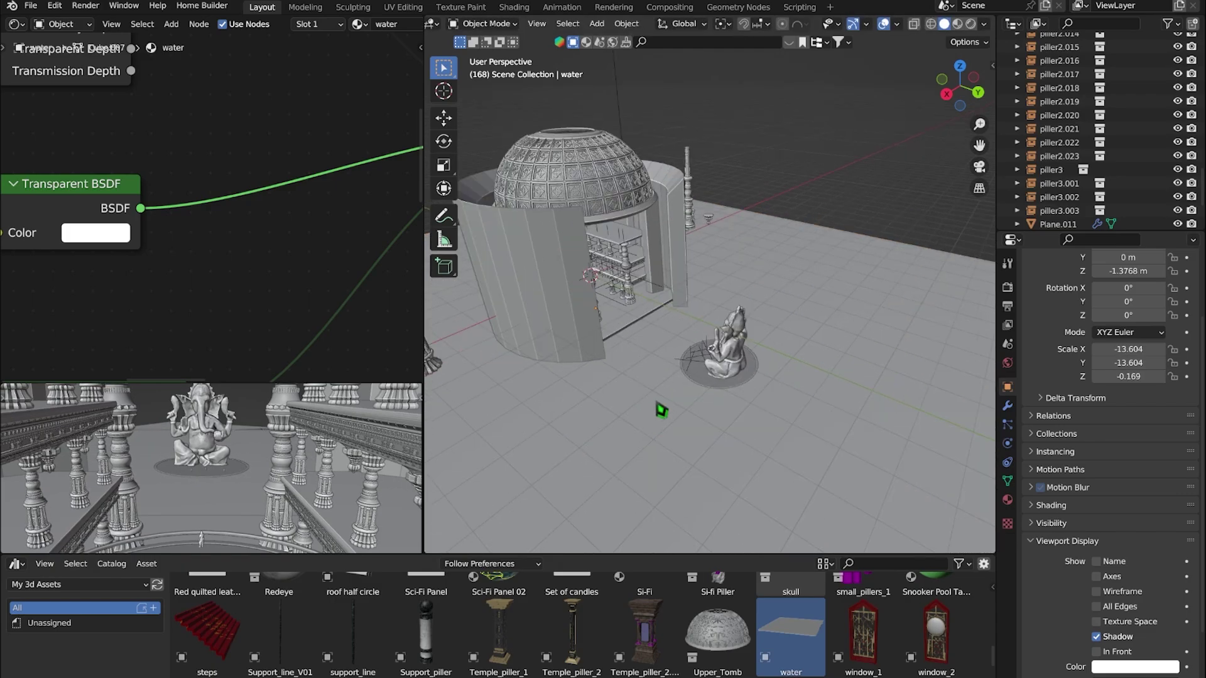
mouse_move(660, 409)
middle_mouse_down()
mouse_move(739, 381)
mouse_move(765, 322)
middle_mouse_up()
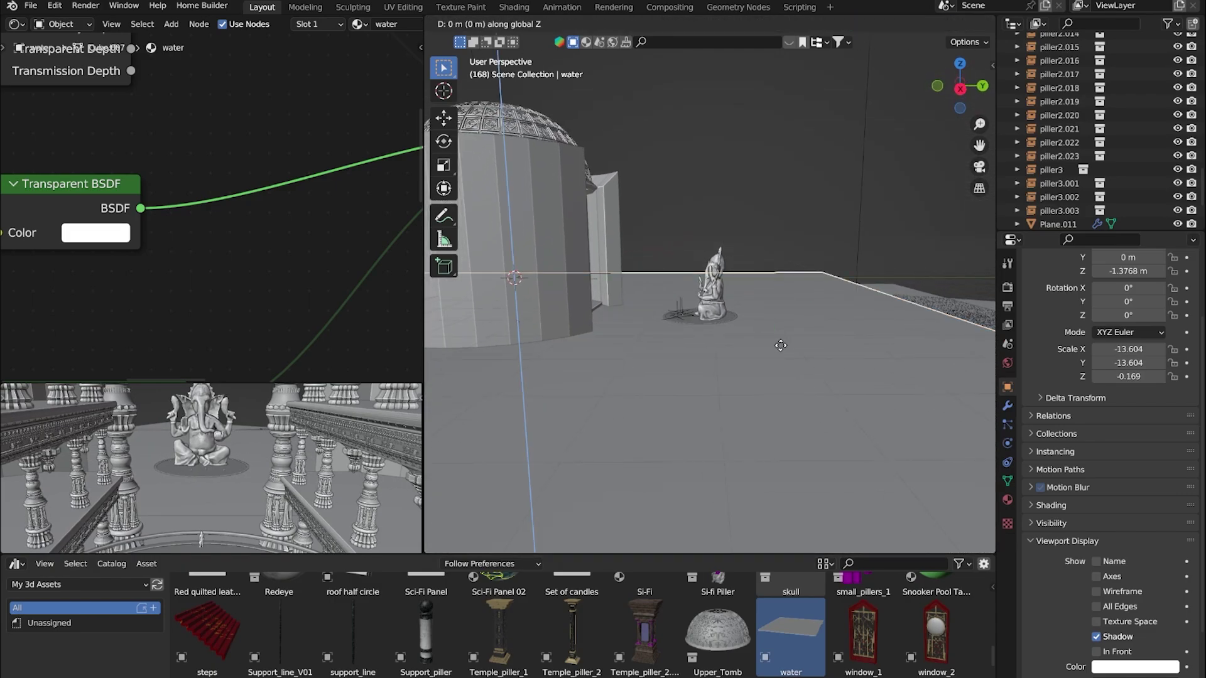
left_click(773, 382)
Render the water-plane frame and zoom around the render result
left_click(132, 50)
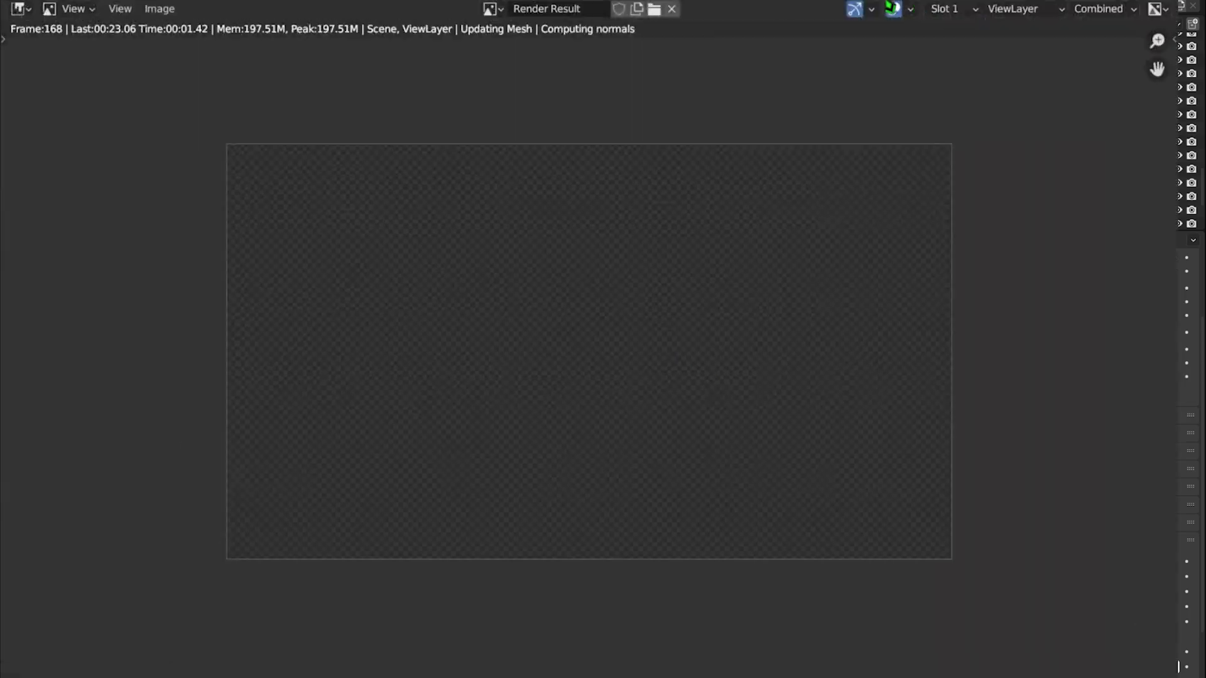
scroll(651, 466, "down", 3)
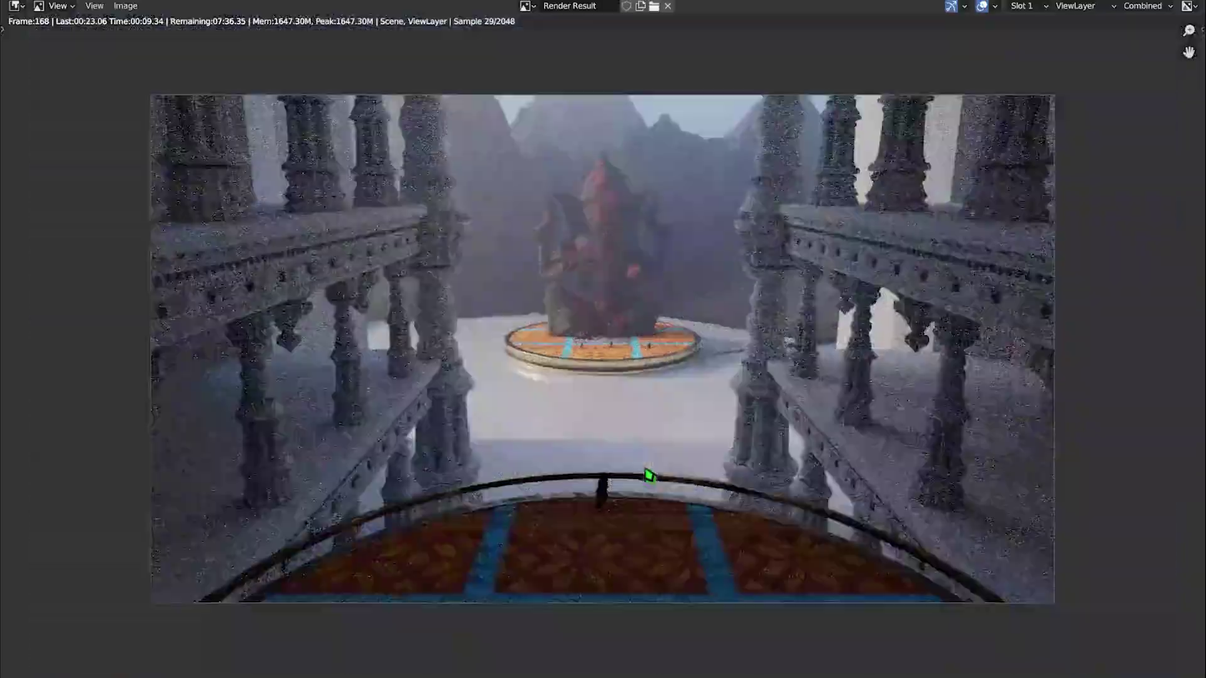
scroll(646, 476, "up", 2)
scroll(565, 503, "up", 3)
scroll(533, 519, "up", 2)
scroll(896, 494, "down", 3)
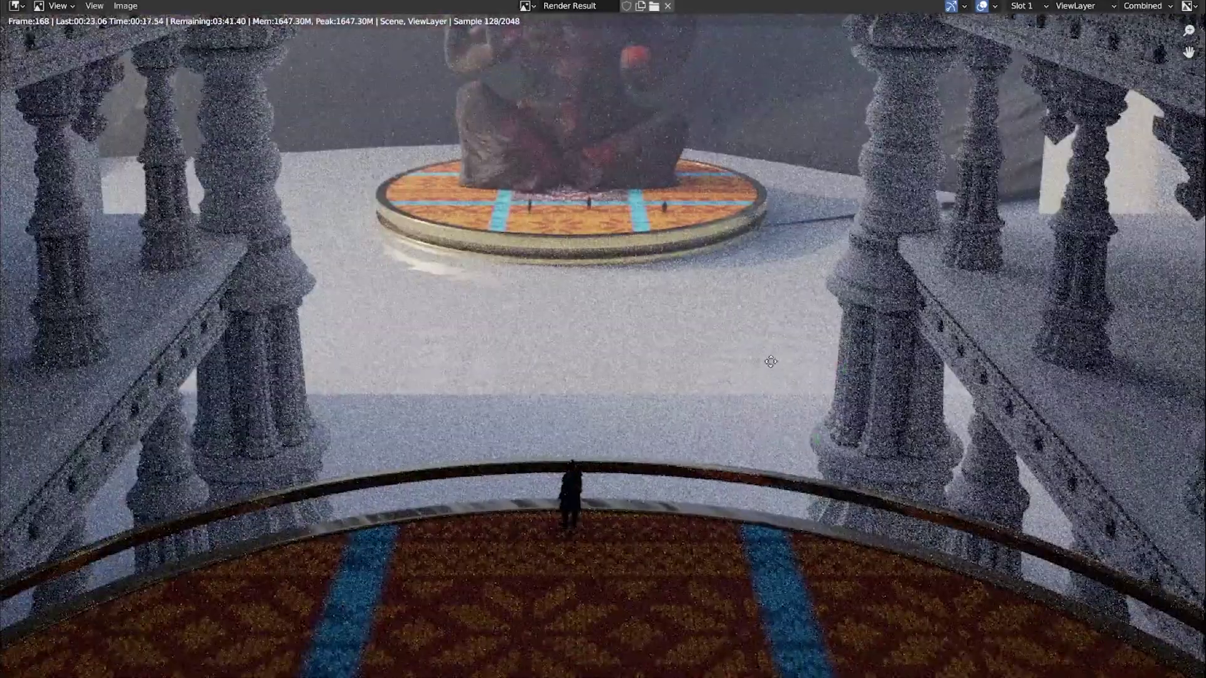
scroll(605, 360, "up", 1)
scroll(605, 360, "up", 2)
Close the render and view the support pillars around the circular railing from above
key("Escape")
middle_click_drag(709, 352, 709, 439)
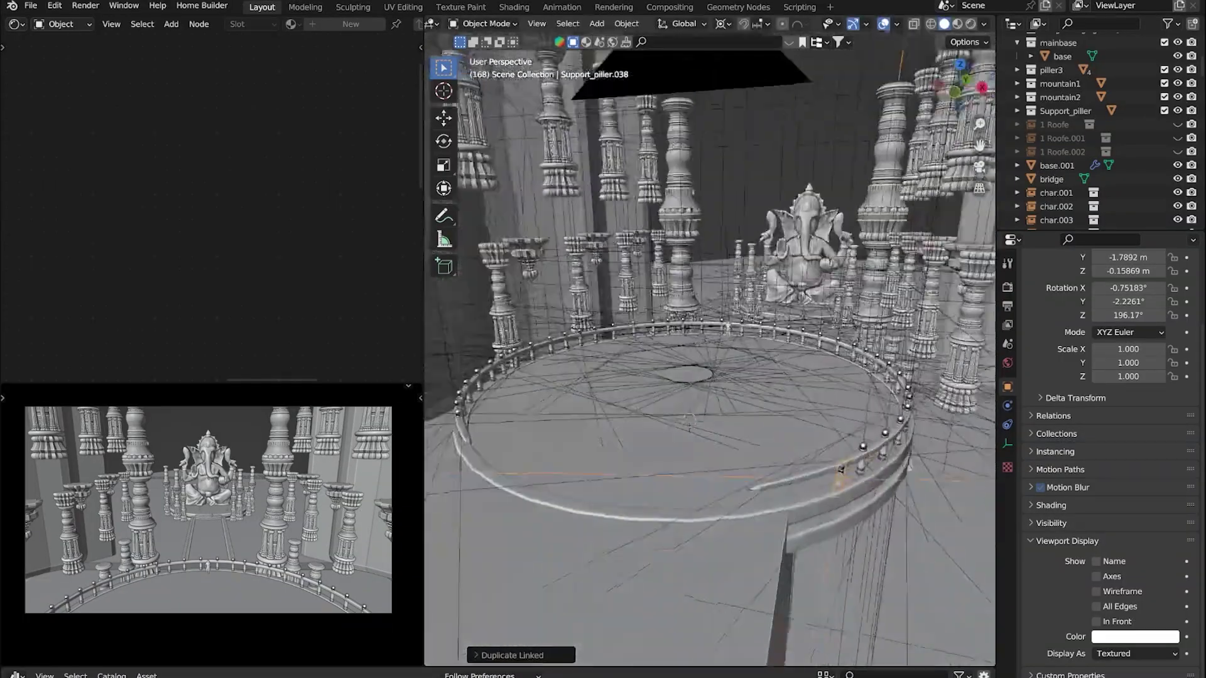
left_click(861, 458)
key("KP_7")
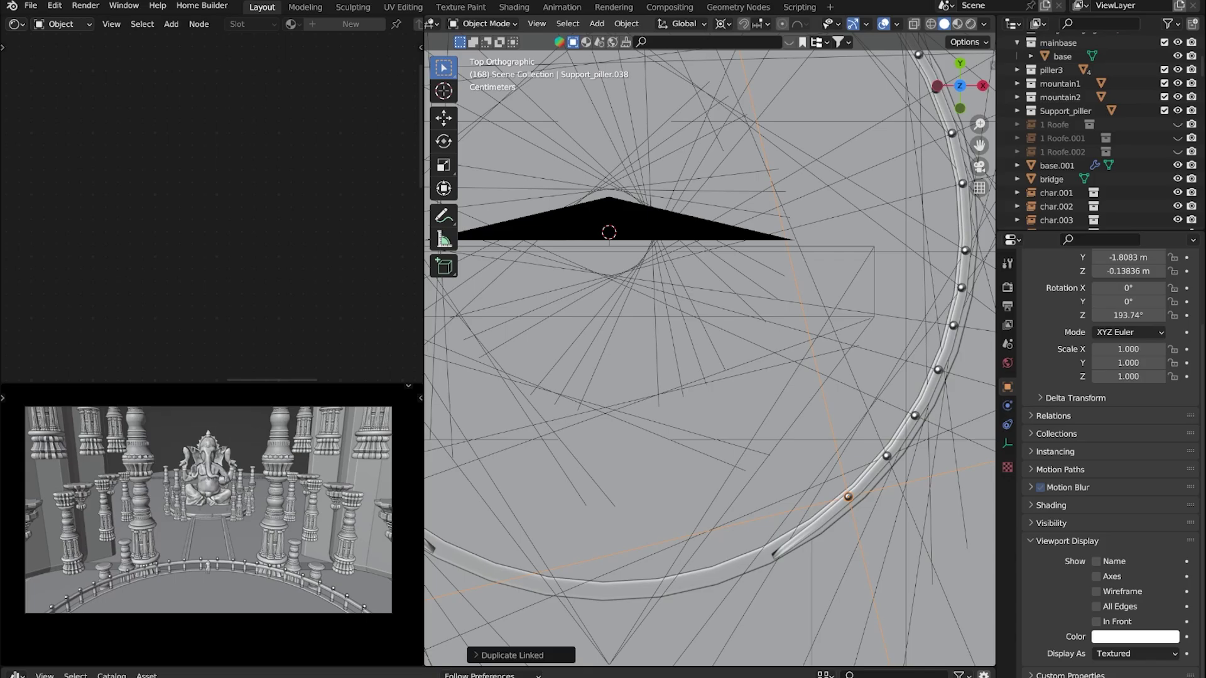
Orbit around the temple scene and start a new render of the frame
middle_click_drag(710, 352, 709, 439)
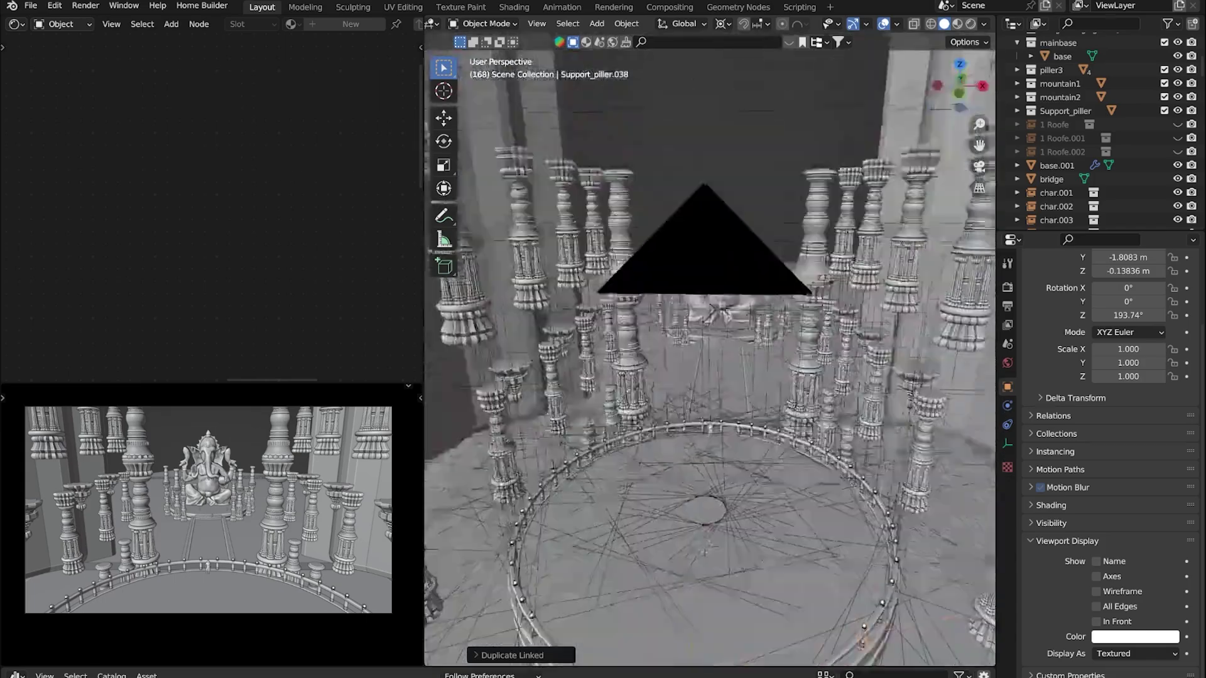
scroll(710, 351, "up", 5)
scroll(709, 352, "down", 5)
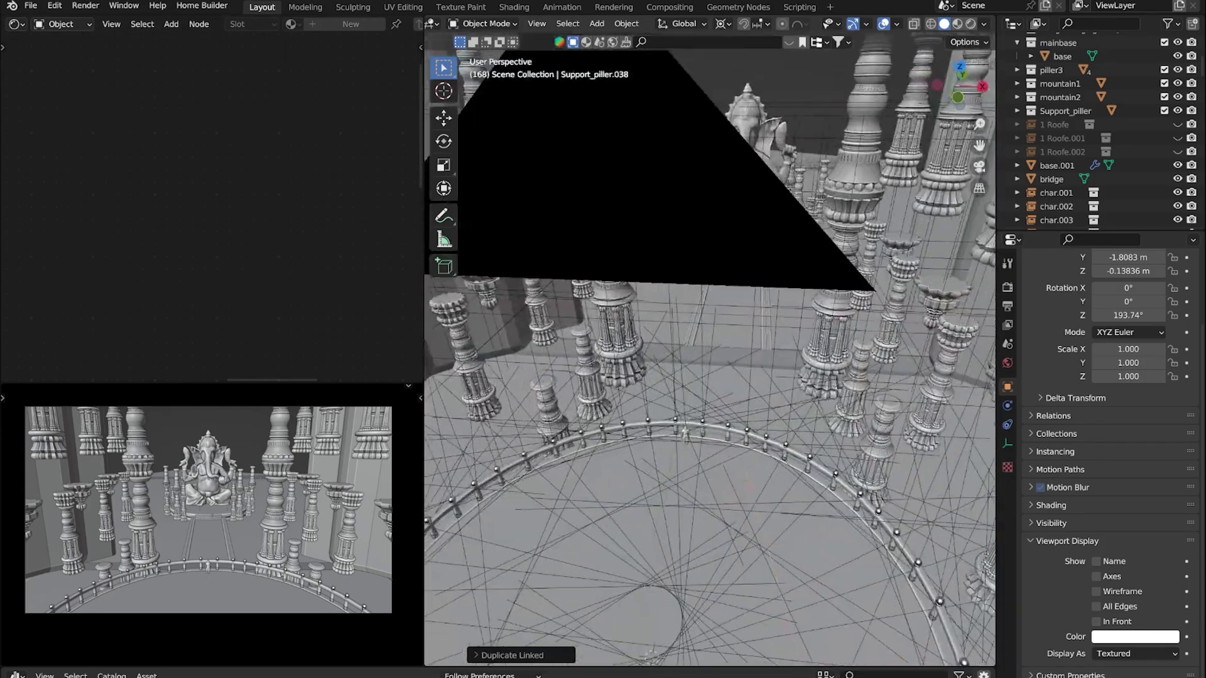
scroll(709, 352, "up", 2)
left_click(115, 35)
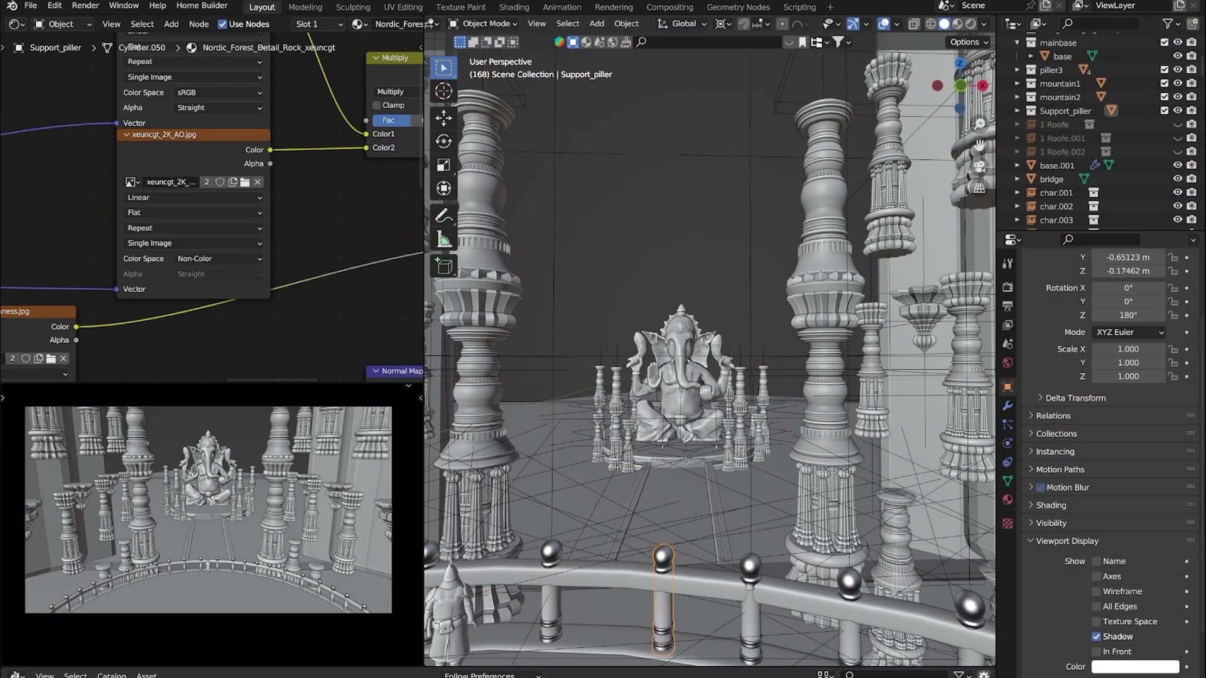
Relink missing textures with Find Missing Files, searching the blender folder
left_click(30, 5)
left_click(213, 349)
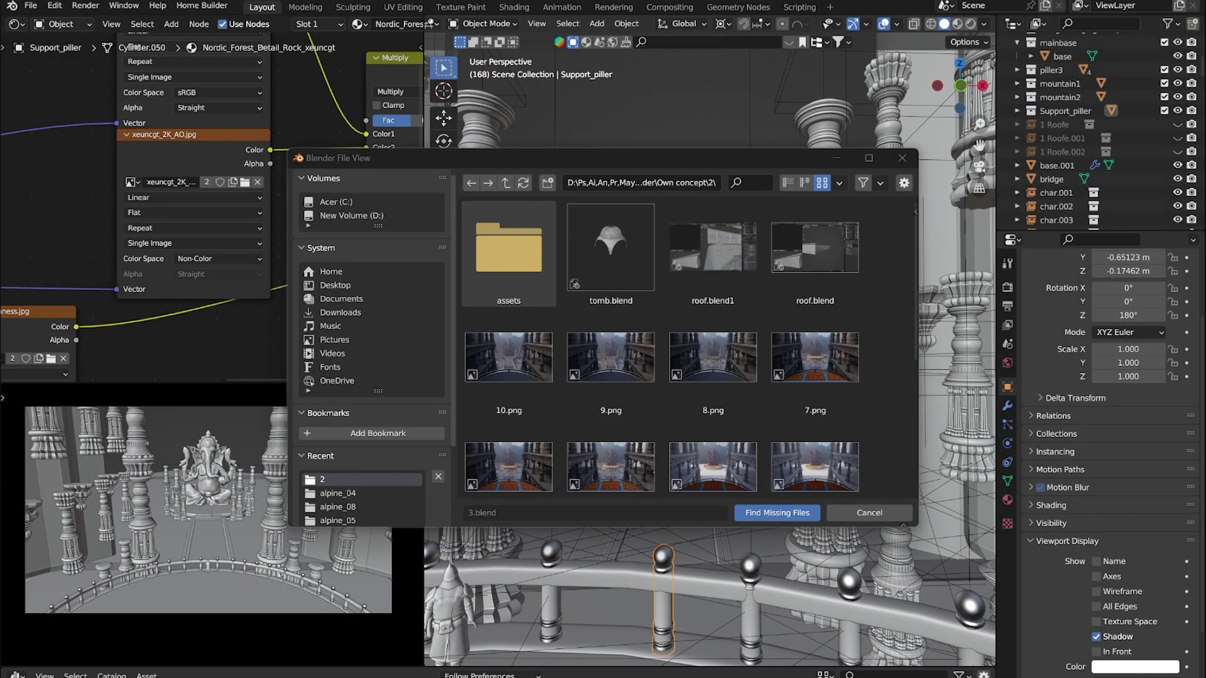
double_click(509, 254)
double_click(713, 357)
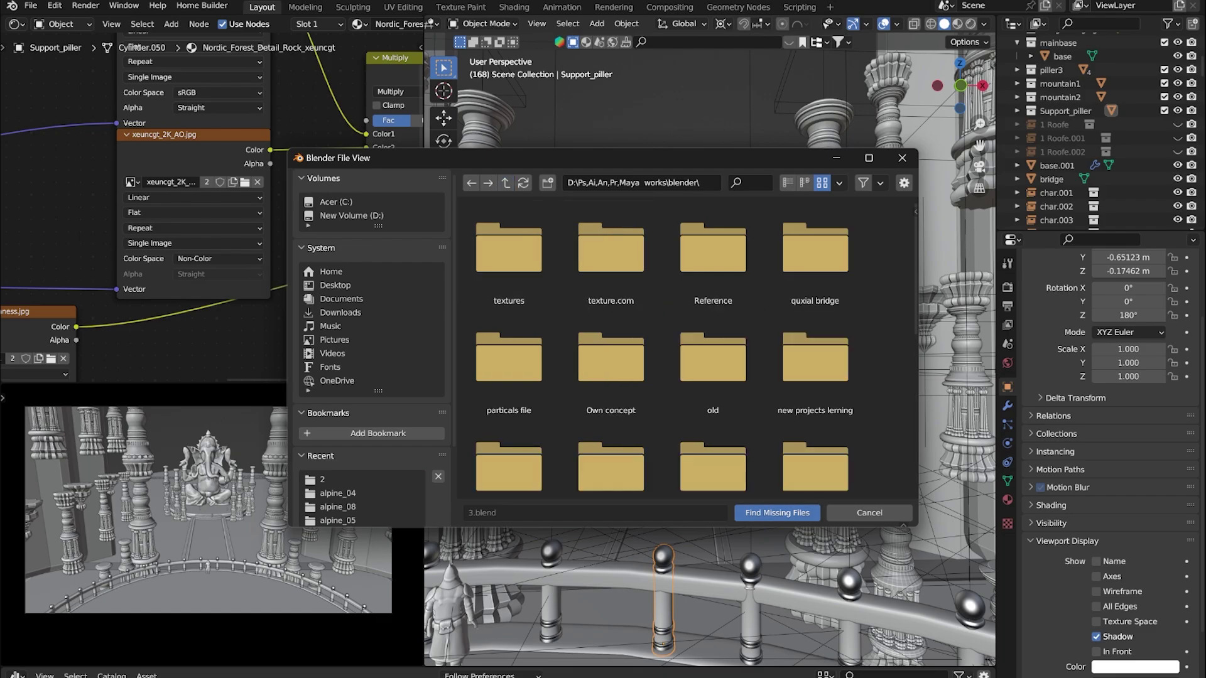
left_click(776, 513)
Isolate the support post and view it in Material Preview shading
key("KP_Divide")
key("z")
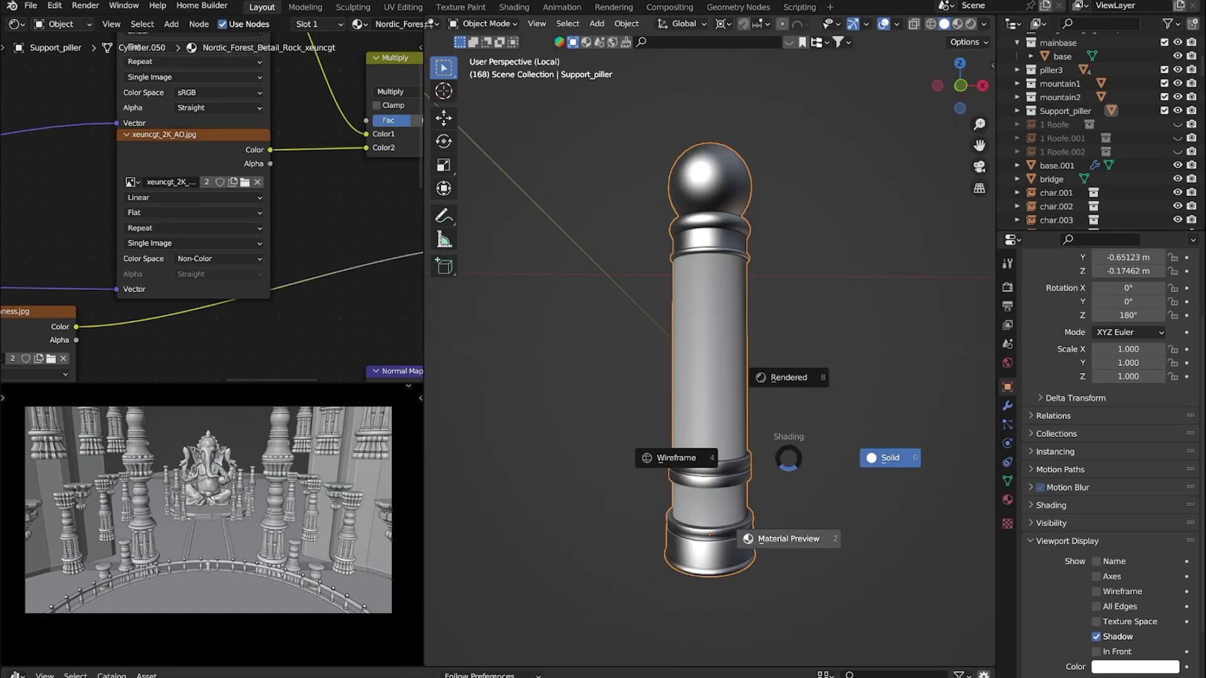
left_click(687, 614)
middle_click_drag(710, 351, 697, 352)
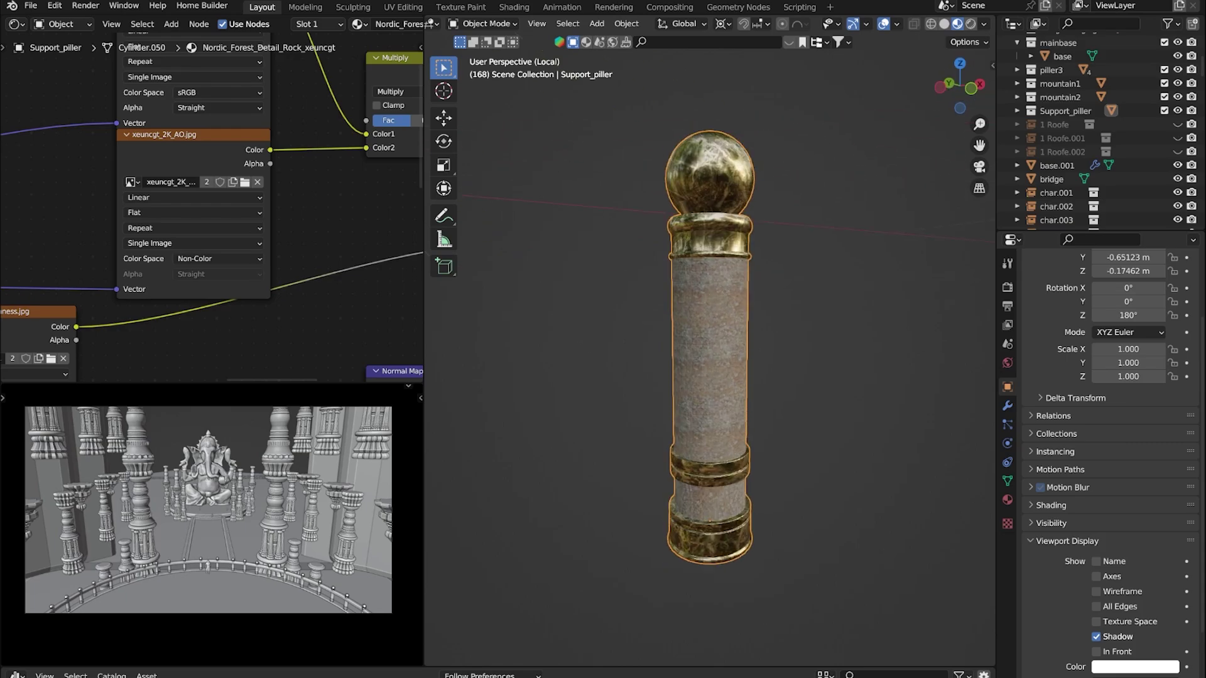
scroll(710, 351, "up", 4)
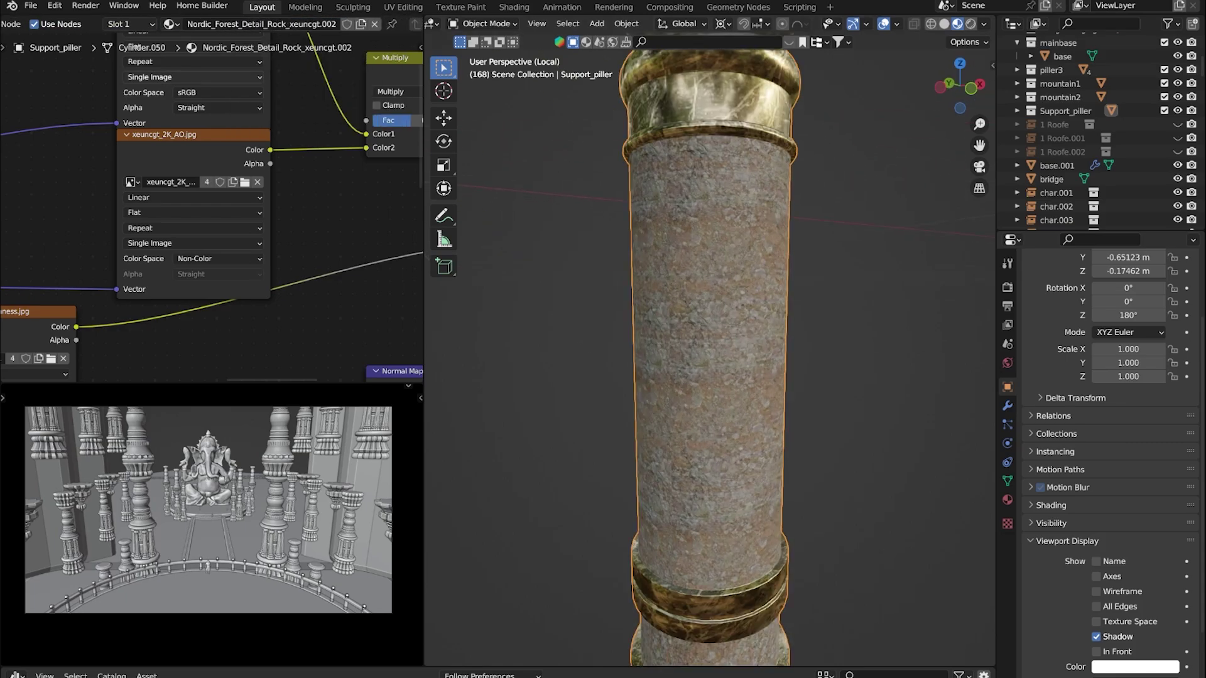
scroll(212, 207, "down", 3)
scroll(212, 207, "down", 2)
scroll(212, 207, "down", 2)
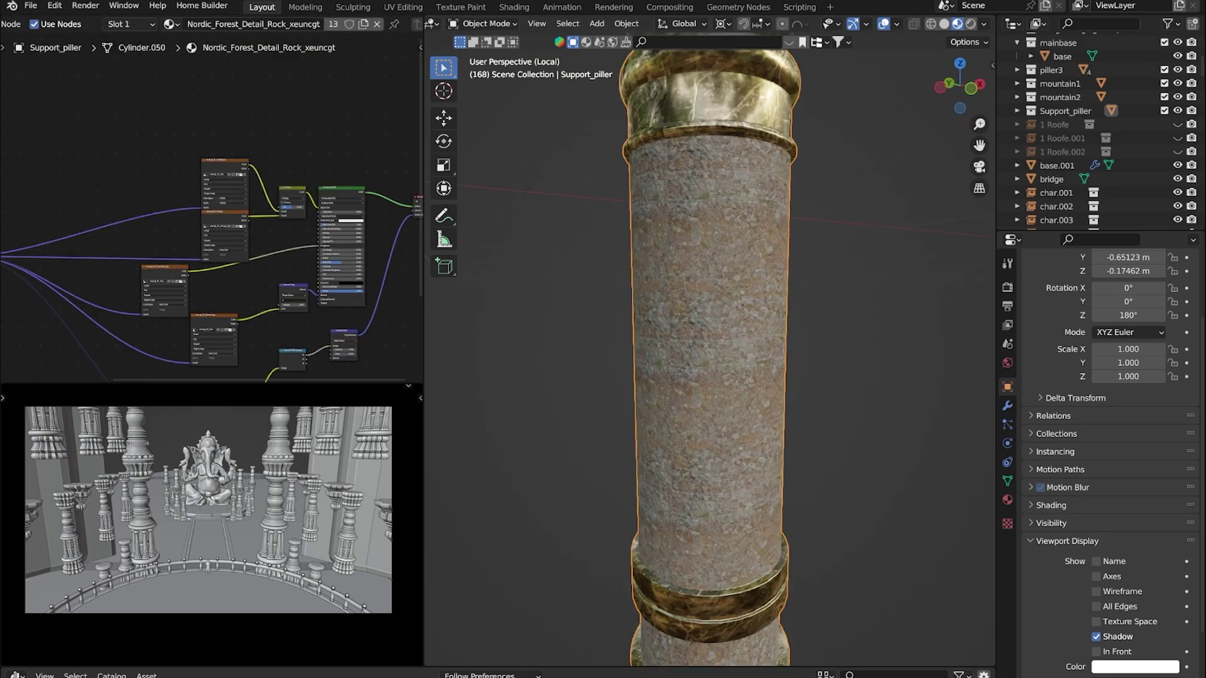
Set the rock texture scale Value to 0.85, then return to solid shading and the full scene
type("0.85")
key("Return")
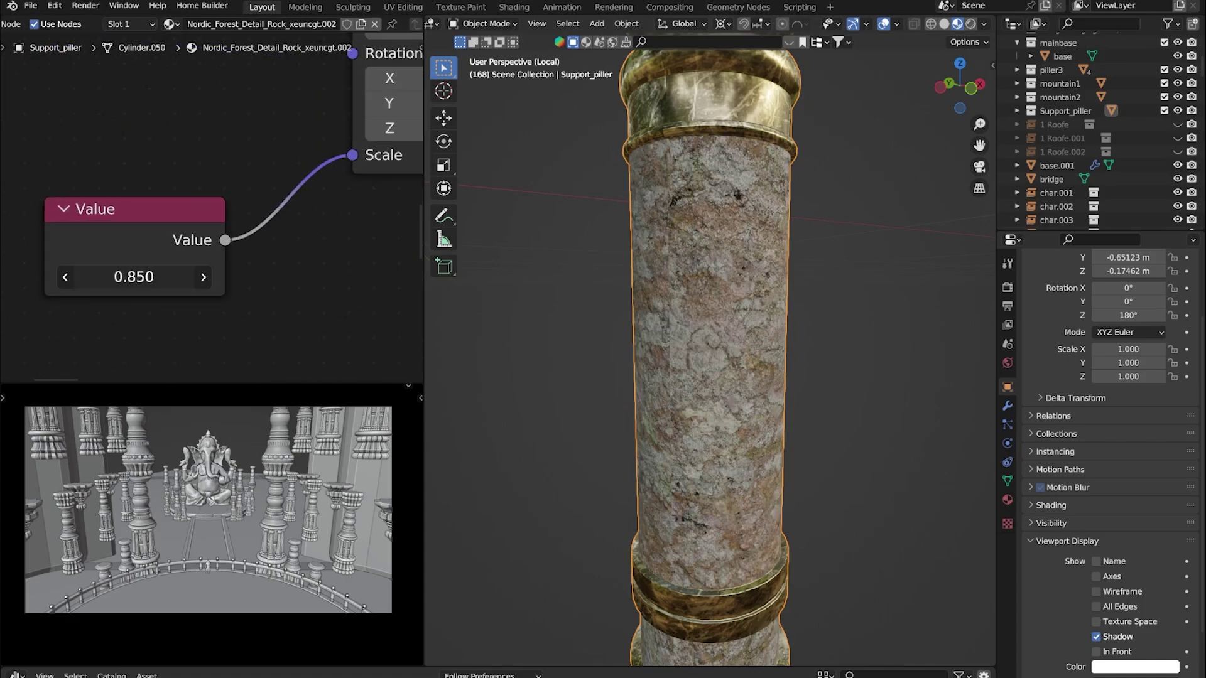
scroll(710, 351, "down", 4)
key("z")
key("KP_Divide")
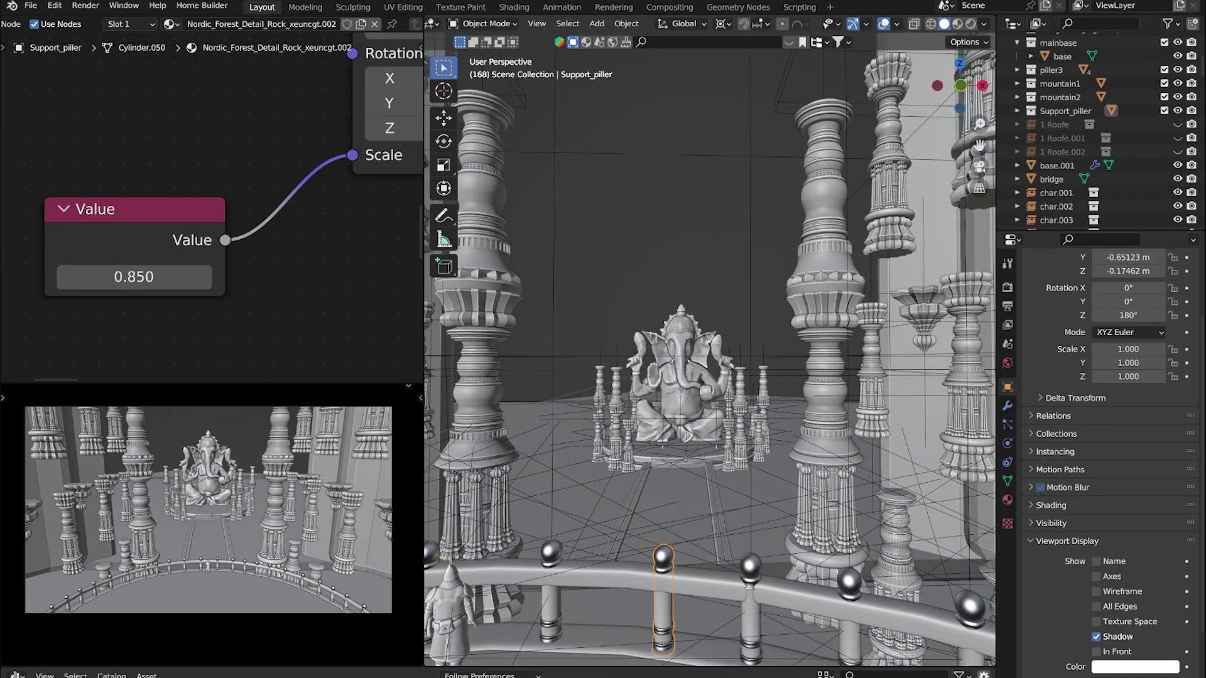
Render the current frame into render Slot 2
left_click(115, 34)
left_click(1022, 6)
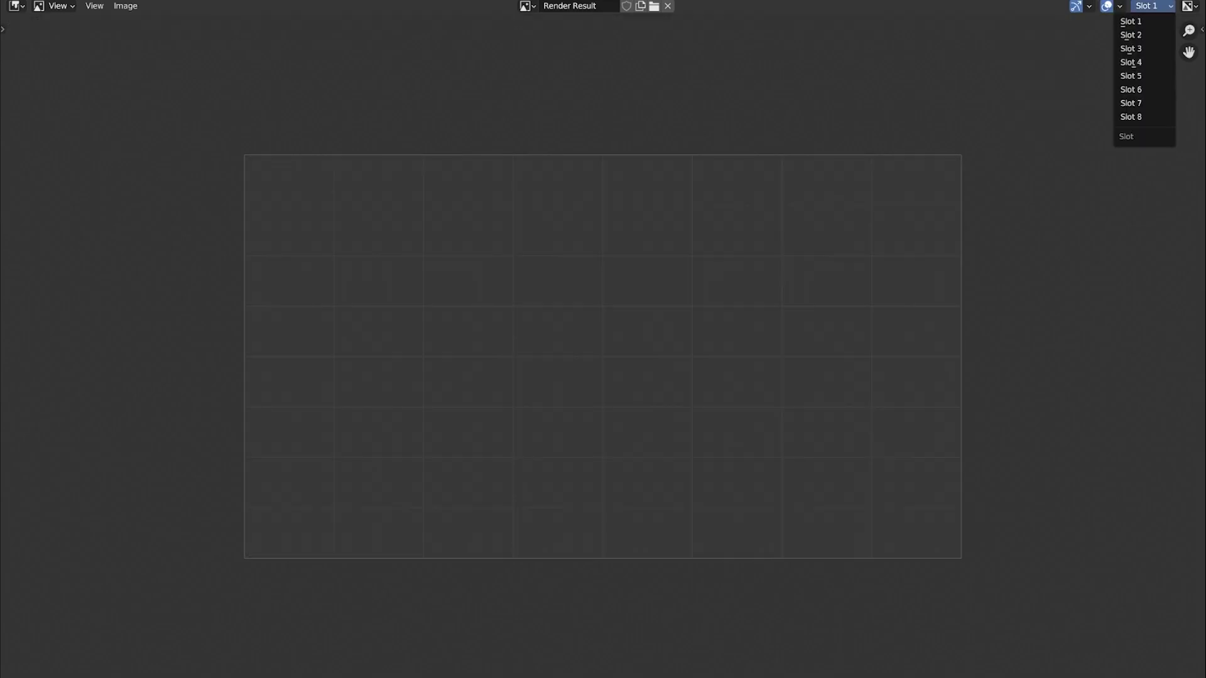
left_click(1021, 35)
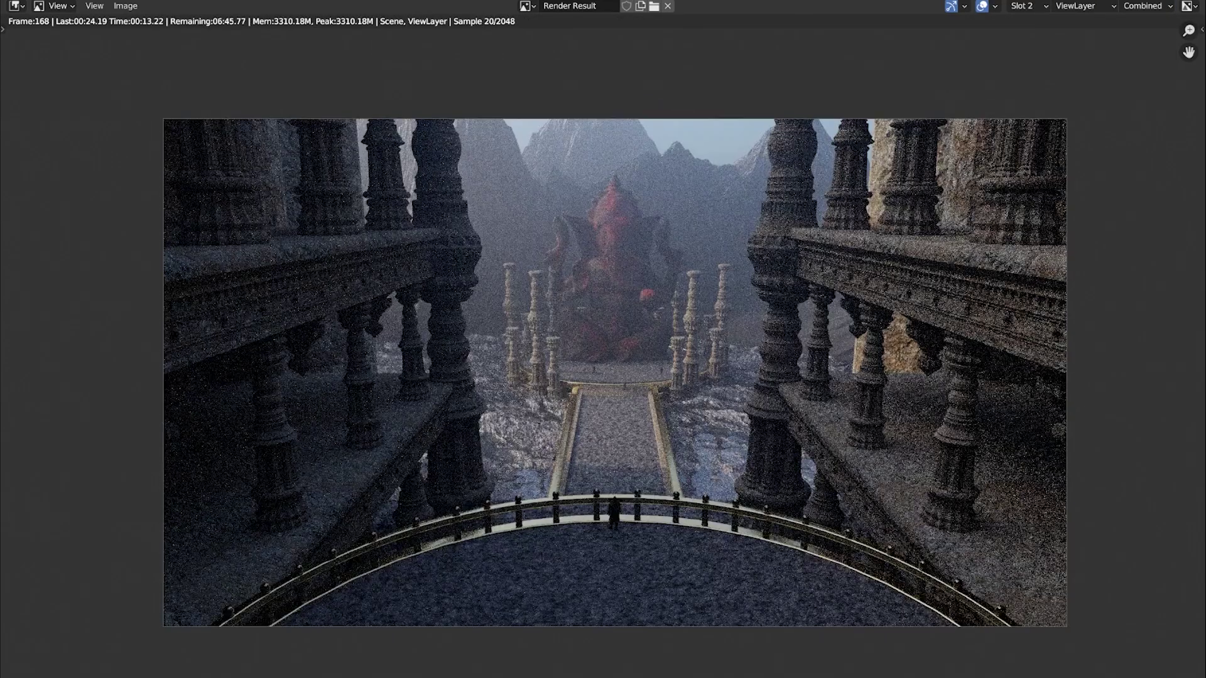
Zoom in and out over the finished render to inspect it
scroll(619, 477, "up", 2)
scroll(618, 477, "up", 1)
scroll(619, 477, "up", 2)
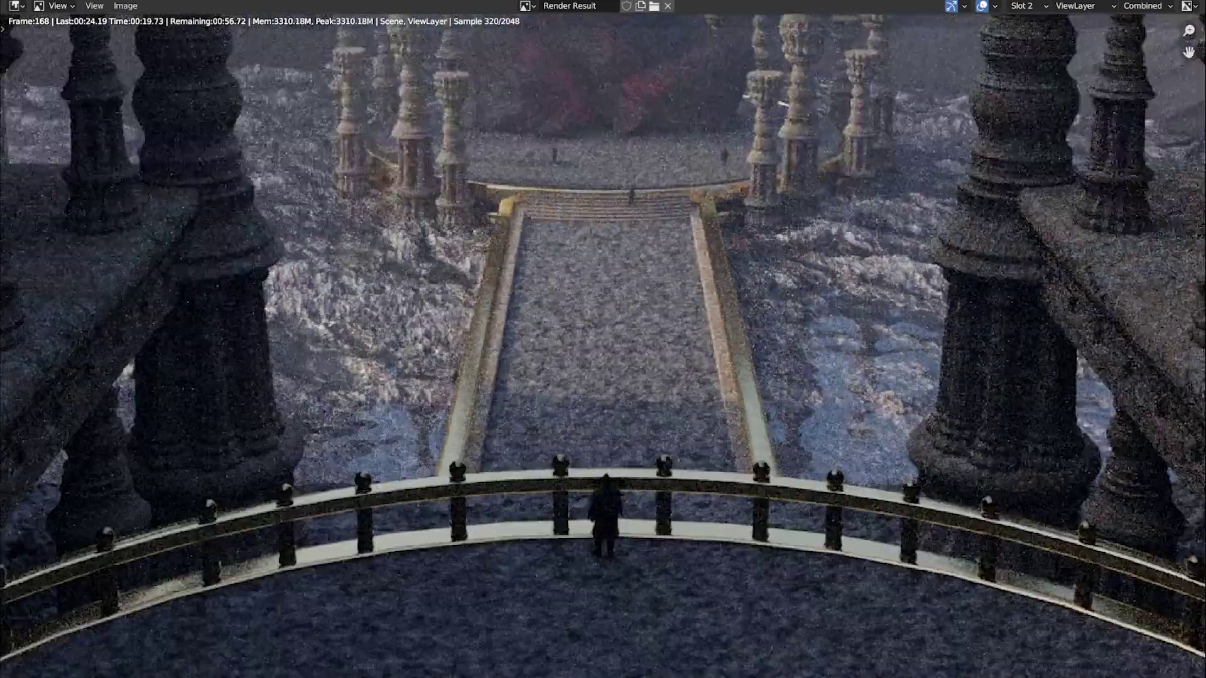
scroll(618, 477, "up", 1)
scroll(611, 442, "down", 4)
scroll(610, 442, "up", 1)
scroll(610, 442, "down", 2)
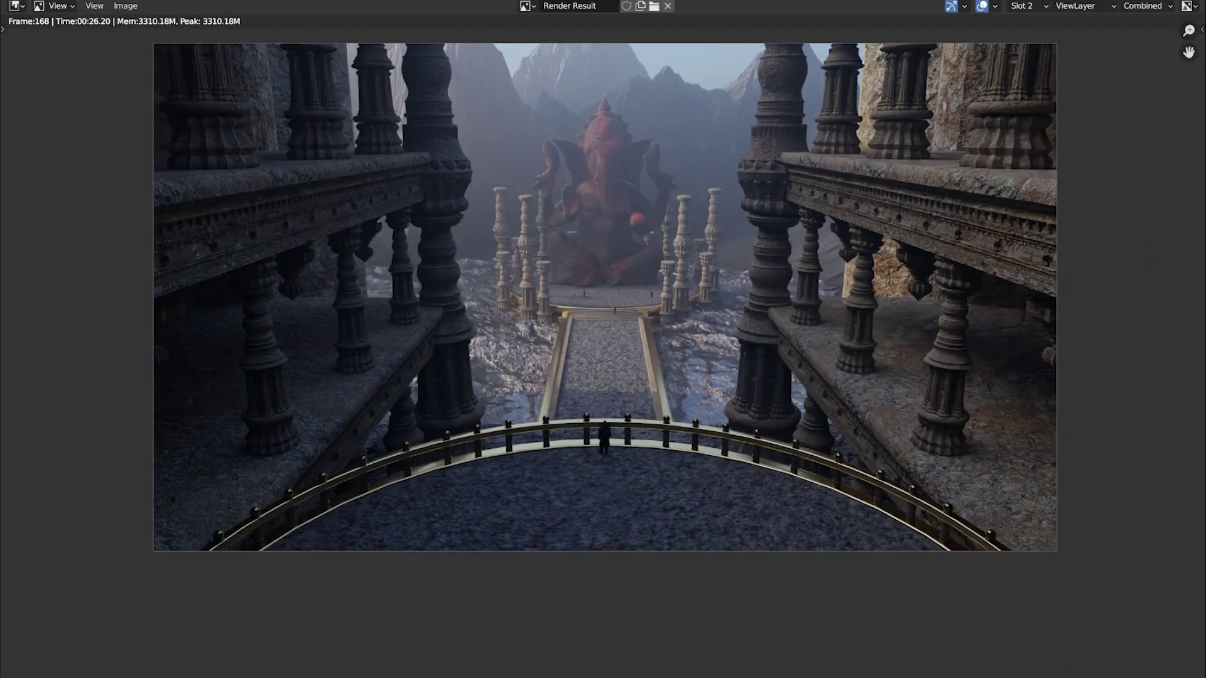
scroll(603, 454, "up", 1)
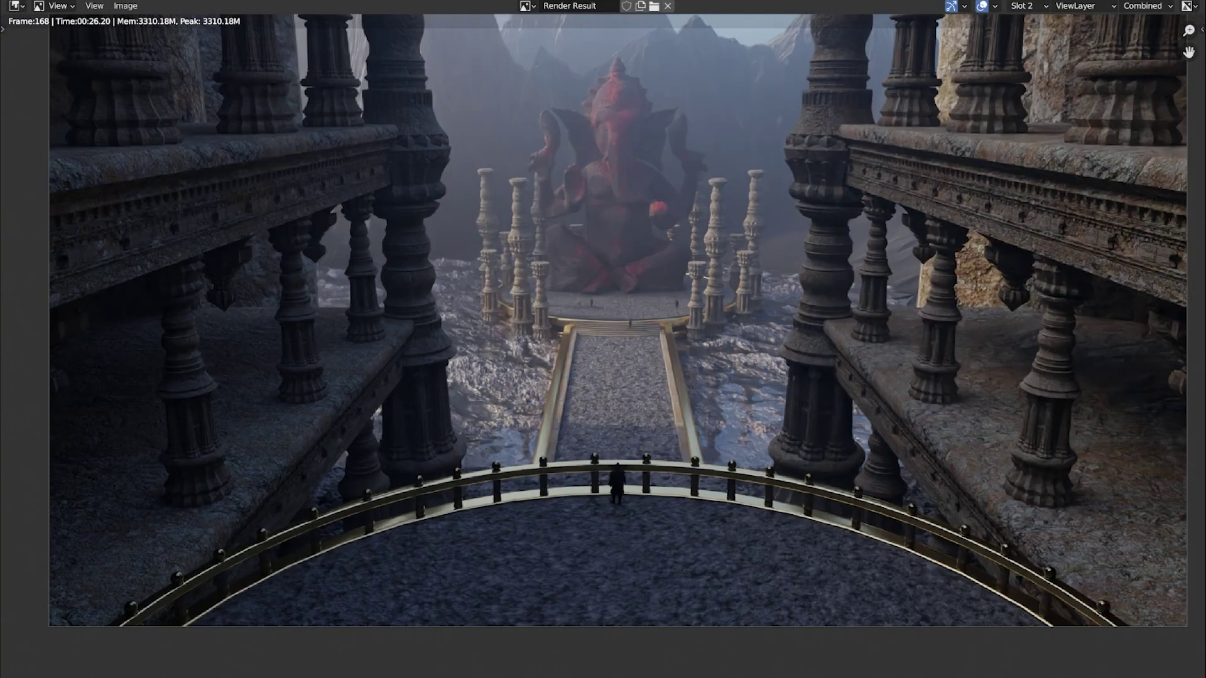
scroll(618, 321, "down", 2)
Flatten the curved railing base base.001 to a Z scale of 0.007
key("Escape")
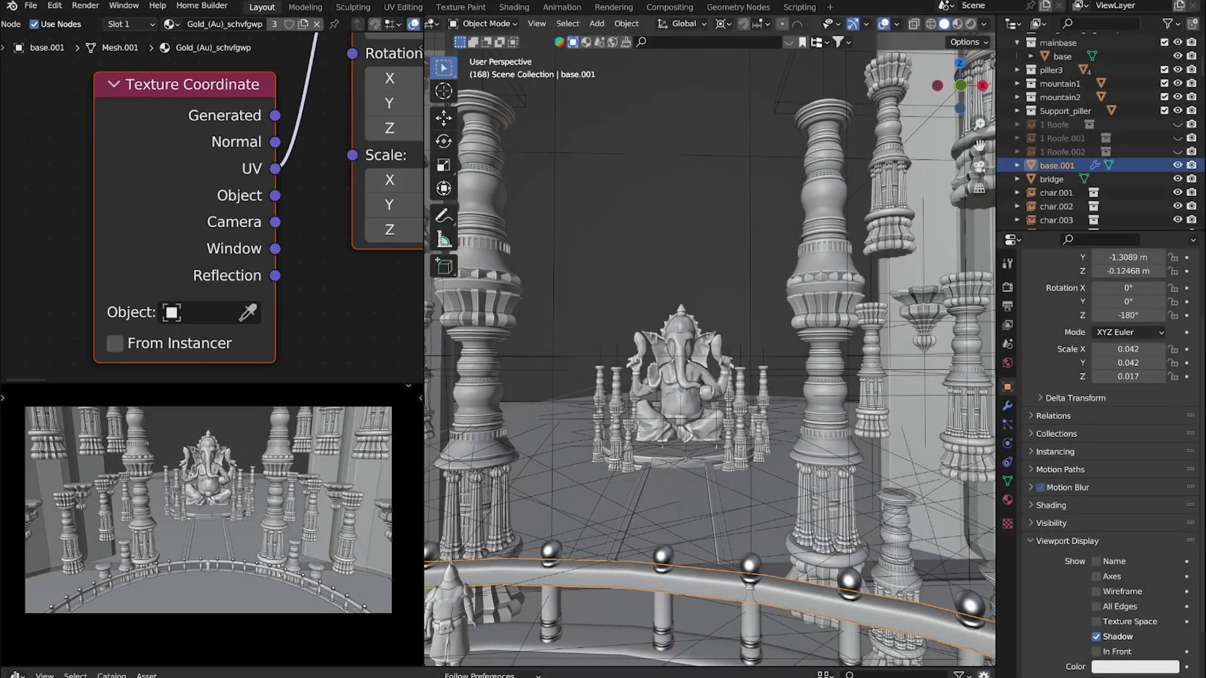
left_click(722, 24)
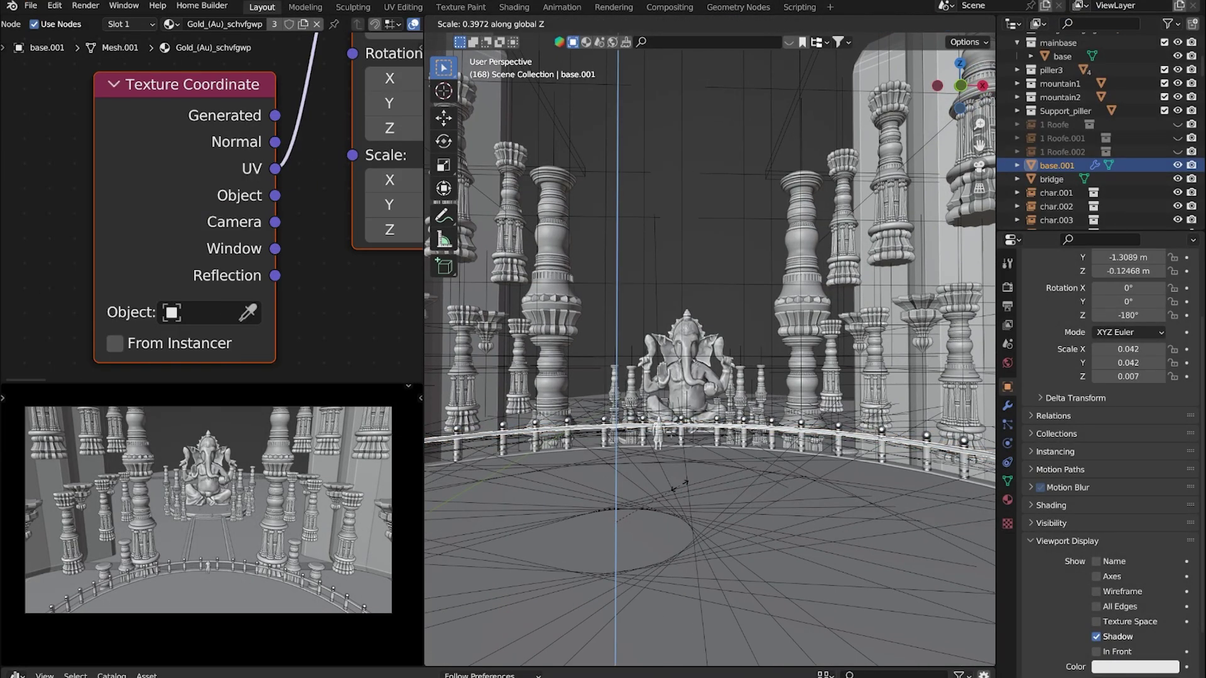
left_click(679, 485)
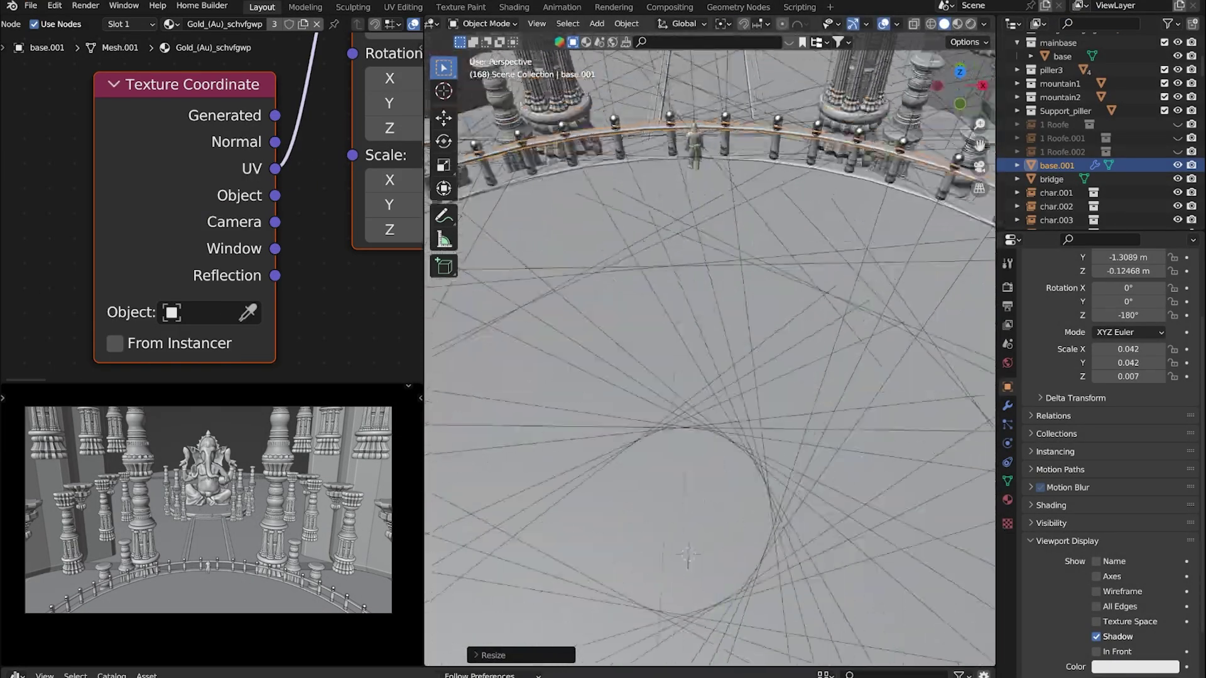
middle_click_drag(688, 556, 687, 452)
scroll(691, 376, "down", 3)
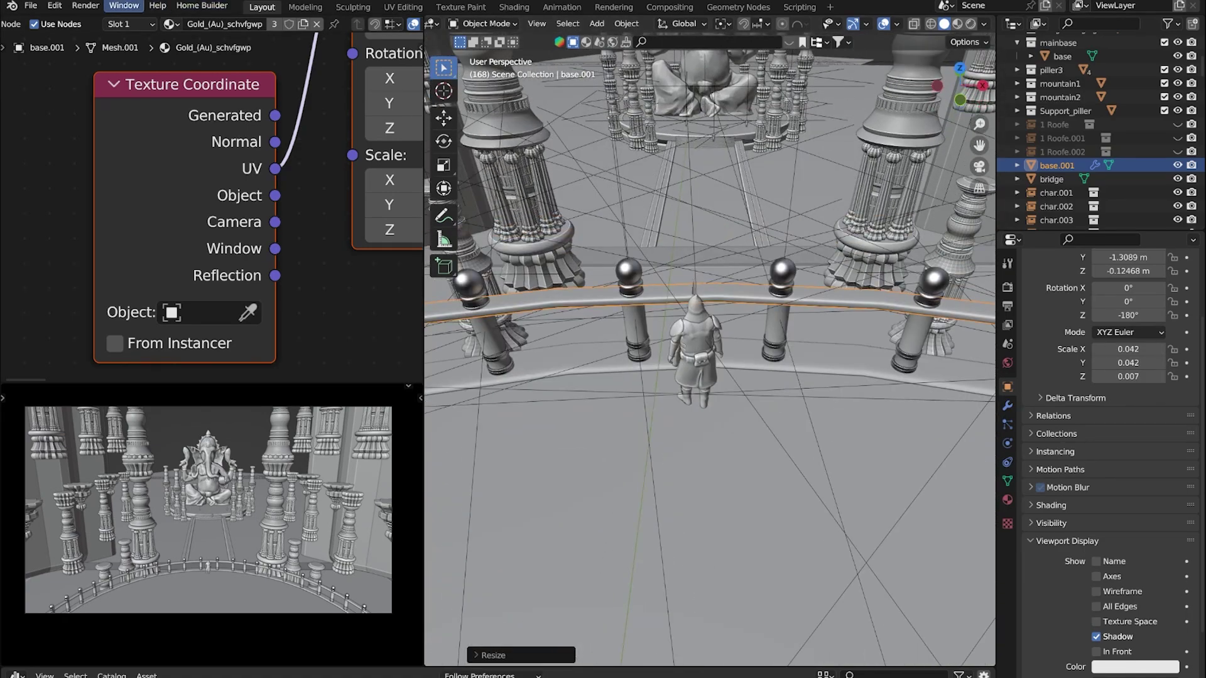
Render the current frame and zoom around the result
left_click(88, 6)
left_click(113, 35)
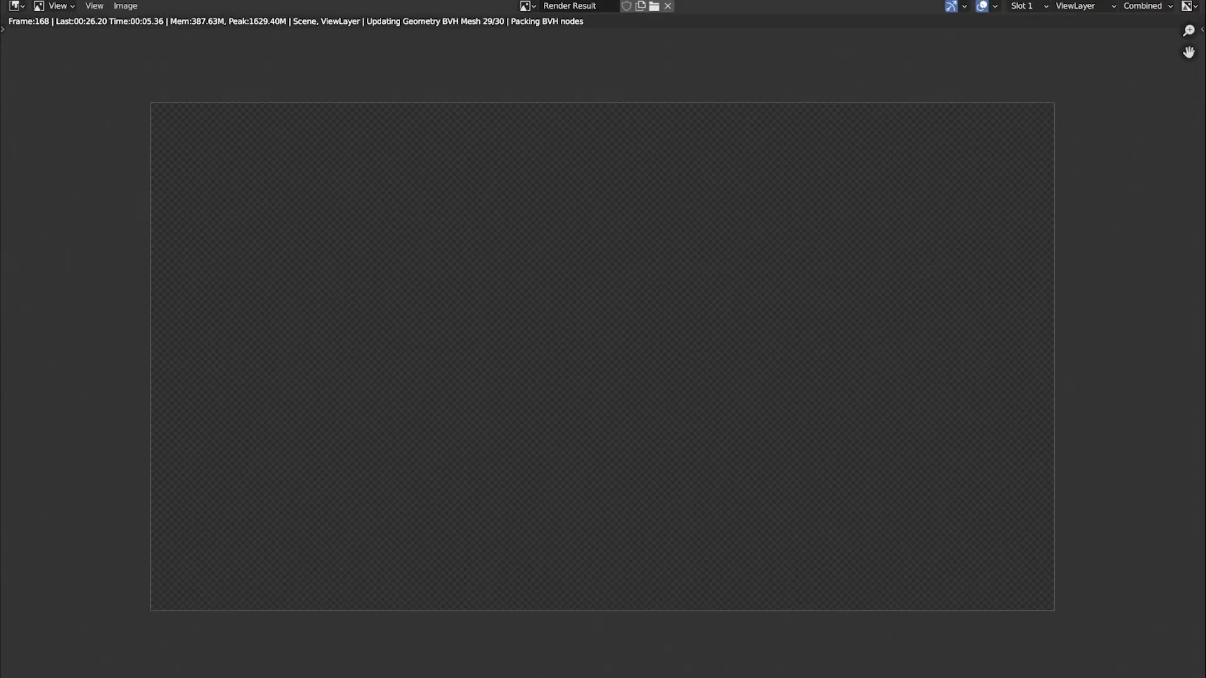
scroll(603, 339, "up", 2)
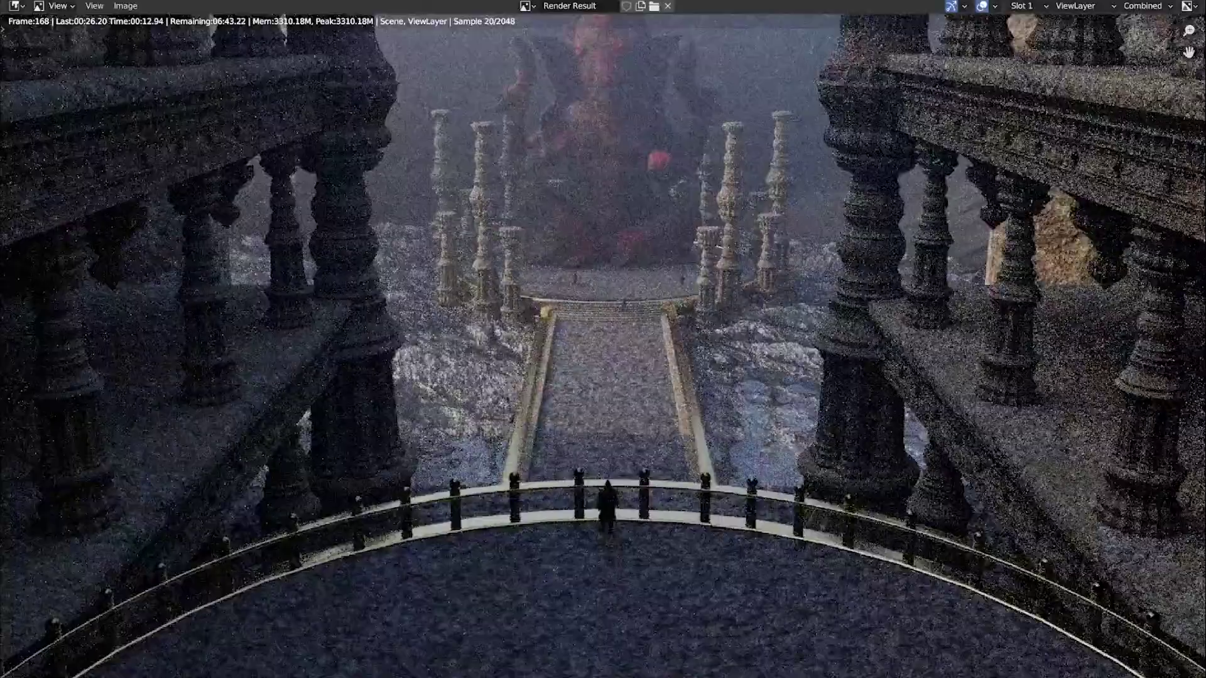
scroll(611, 471, "up", 3)
scroll(611, 471, "up", 2)
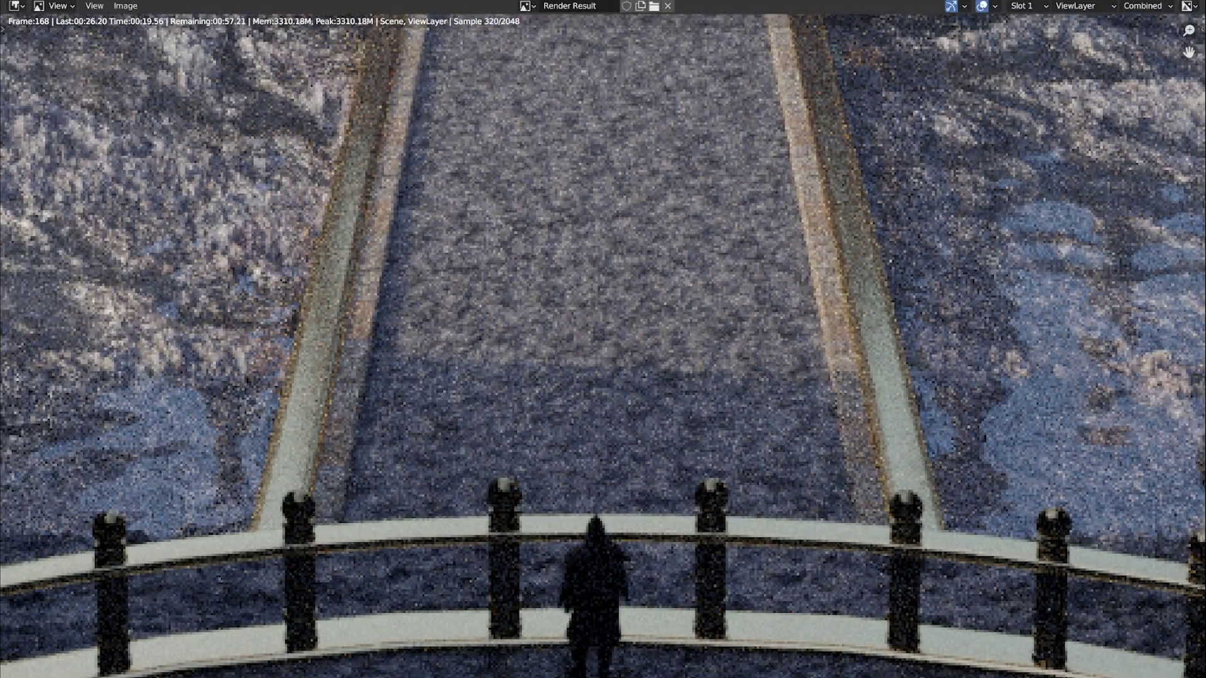
scroll(615, 377, "down", 5)
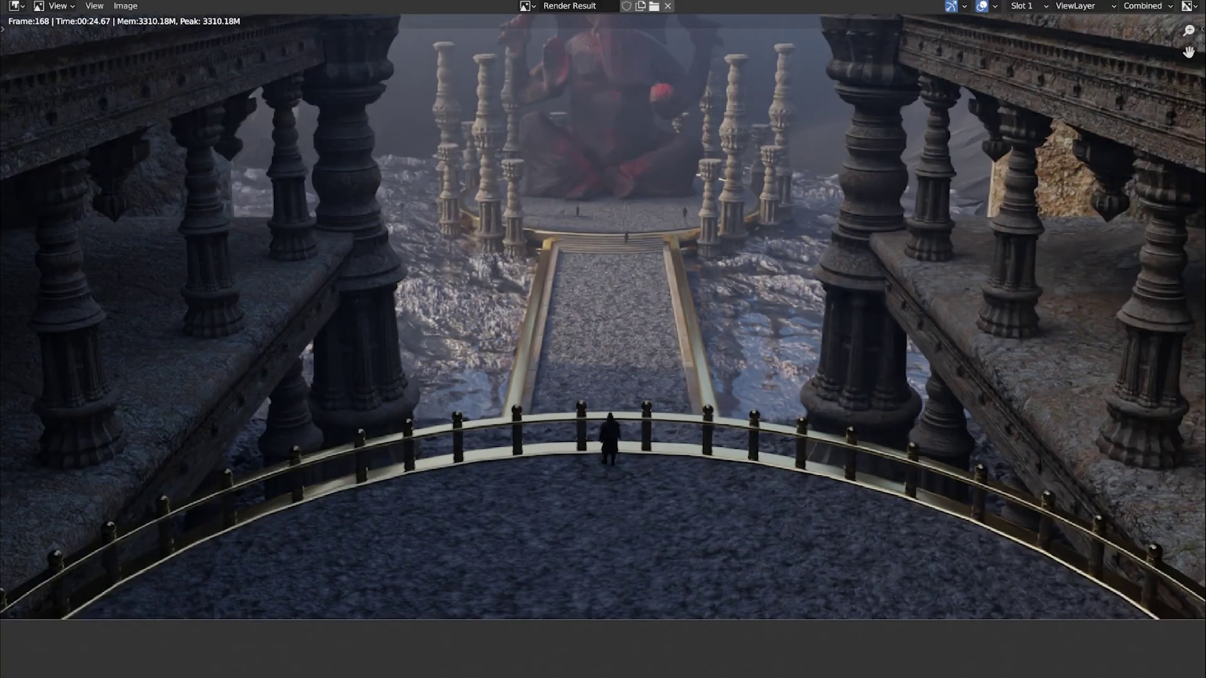
Compare the new render against Slot 2, then save the latest render image
key("j")
scroll(602, 339, "down", 2)
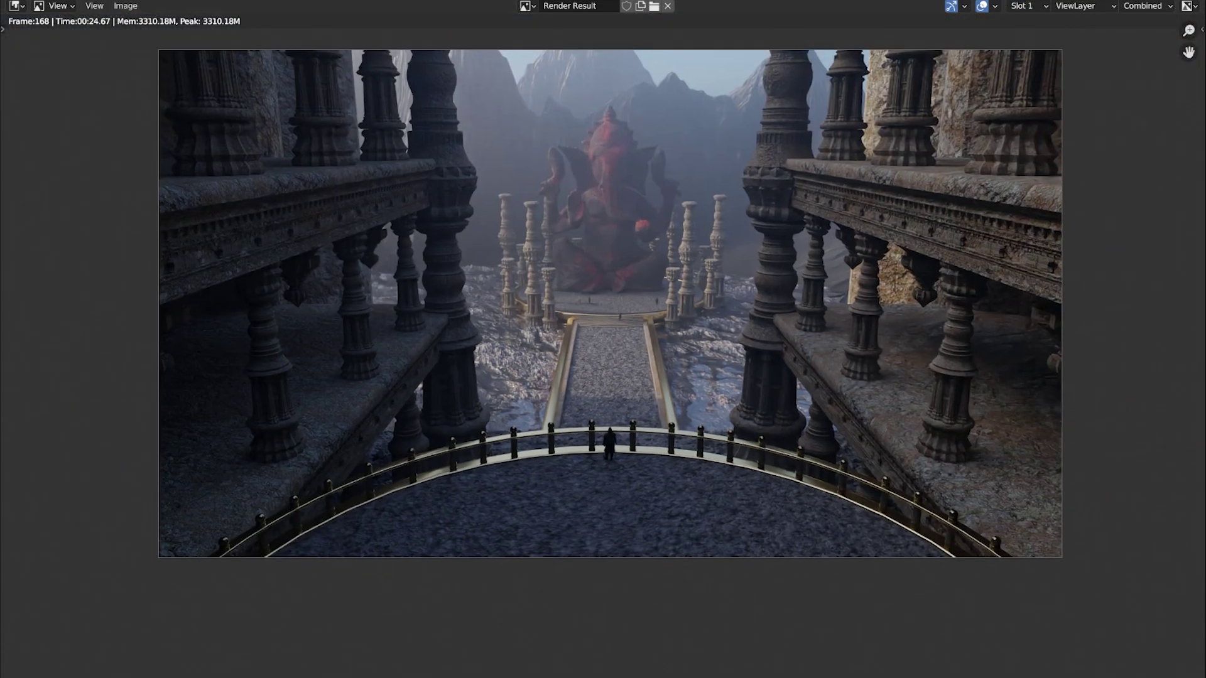
key("alt+j")
key("shift+alt+s")
key("Return")
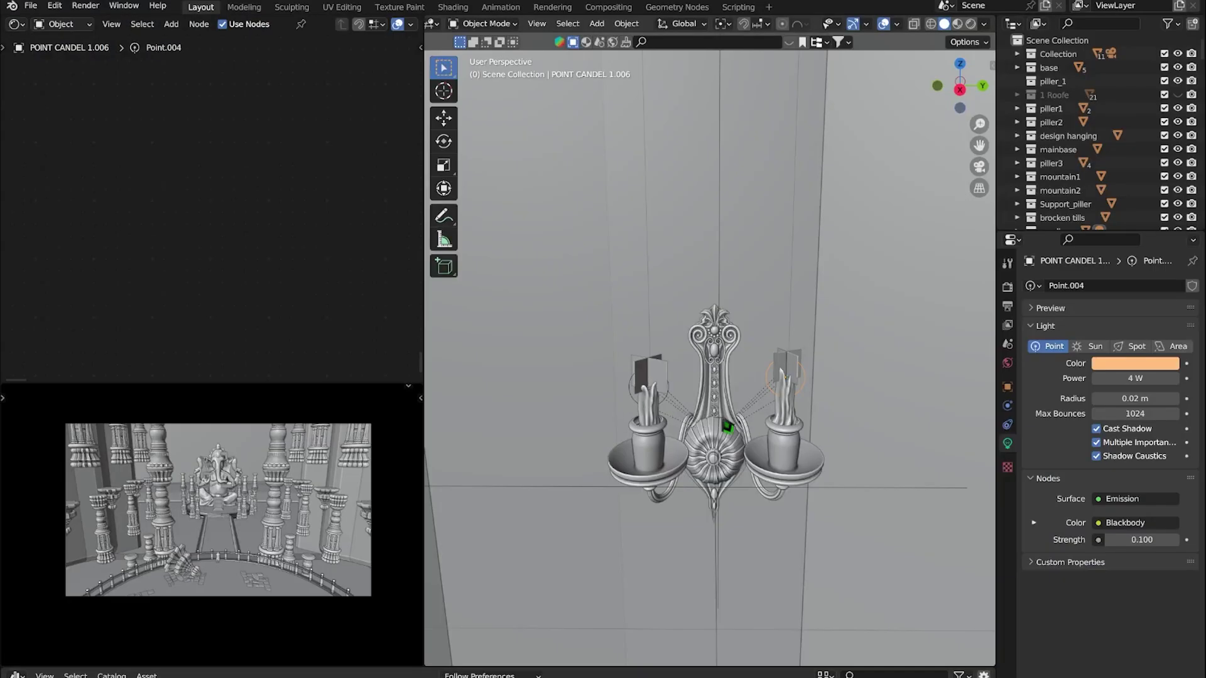
Slide the Cube along the Y axis and render frame 0 into Slot 2
scroll(710, 352, "down", 4)
scroll(710, 352, "down", 4)
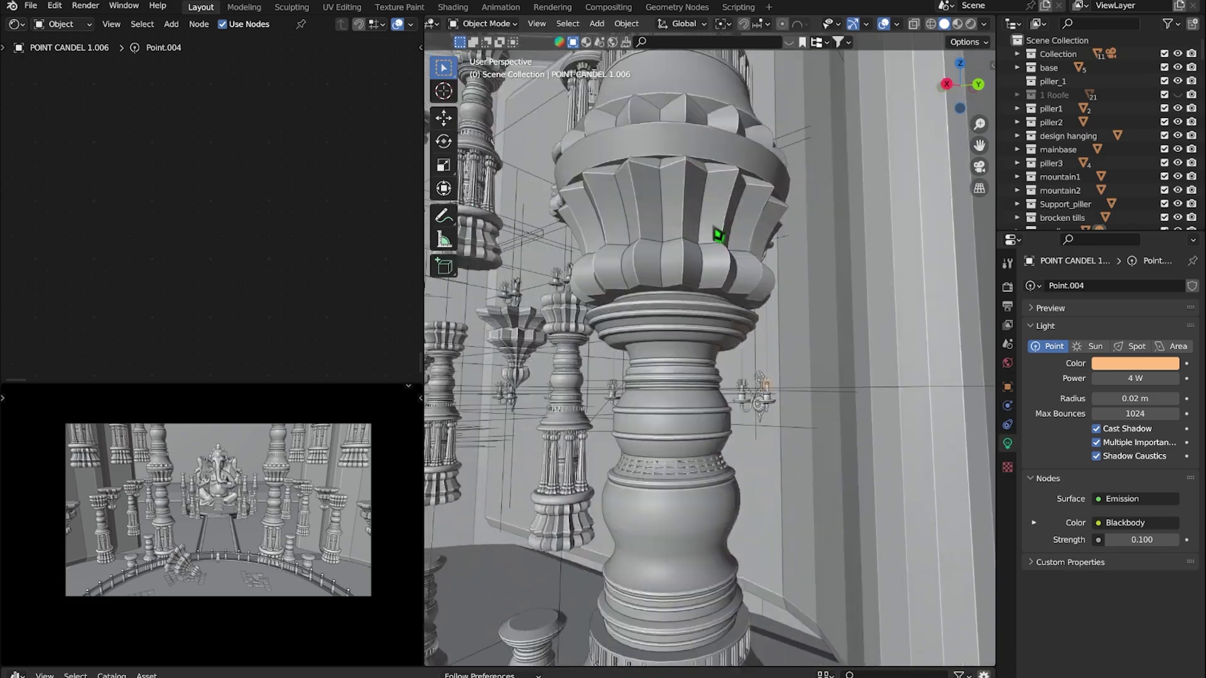
scroll(710, 352, "down", 4)
scroll(709, 352, "down", 4)
left_click(827, 350)
key("g")
key("y")
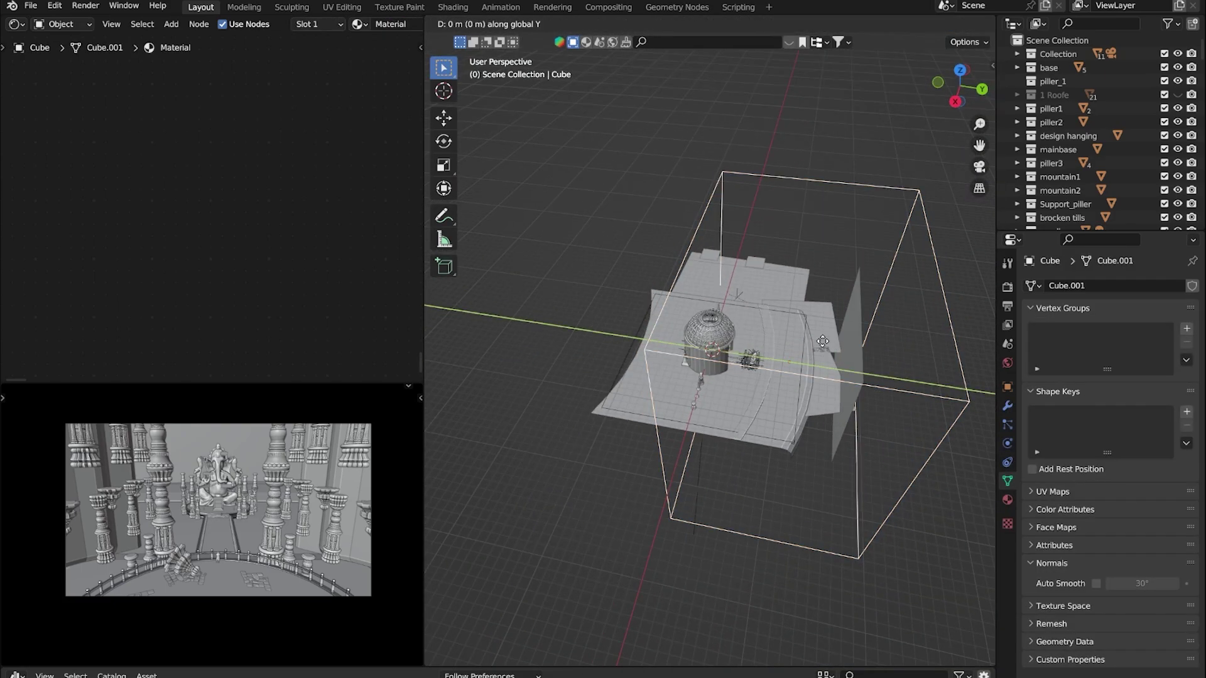
left_click(789, 371)
key("F12")
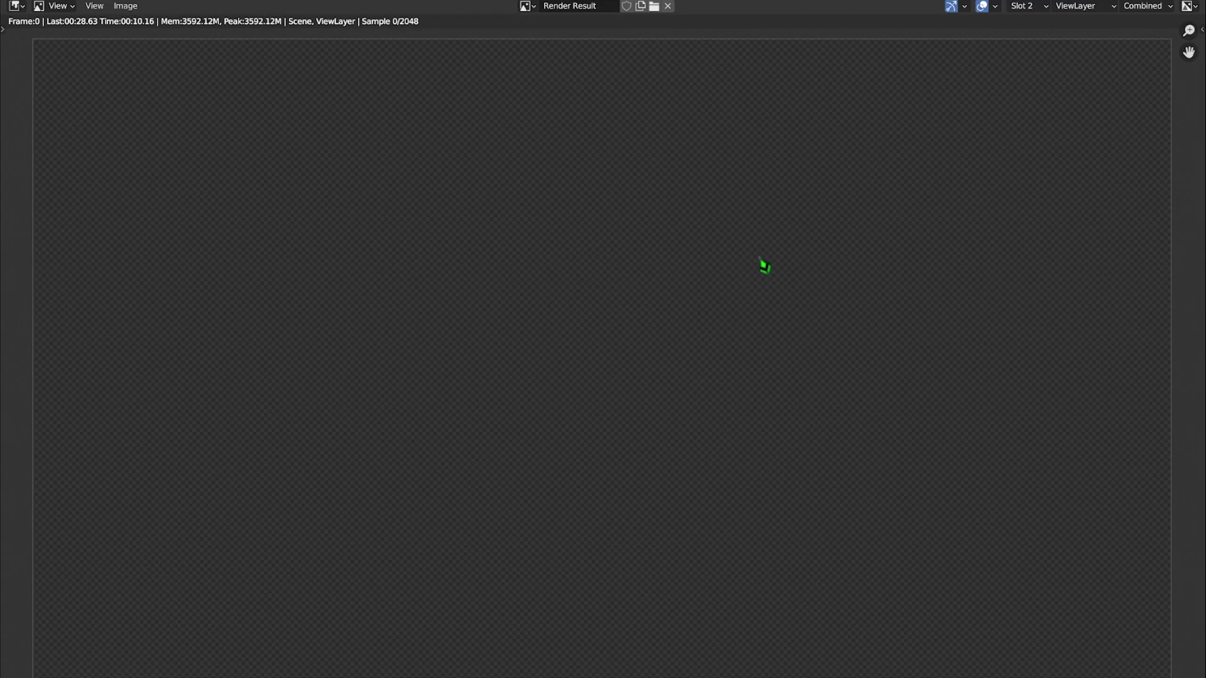
Inspect the finished frame 0 render, briefly checking another render slot
scroll(599, 355, "down", 1)
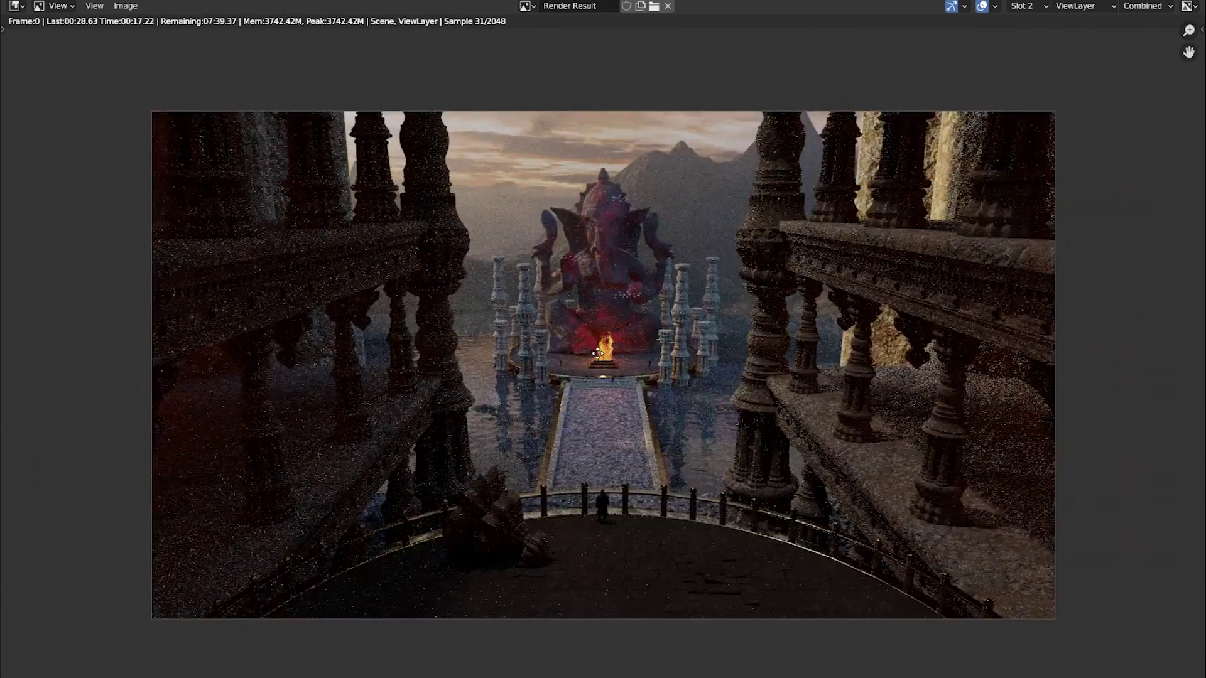
scroll(603, 364, "up", 1)
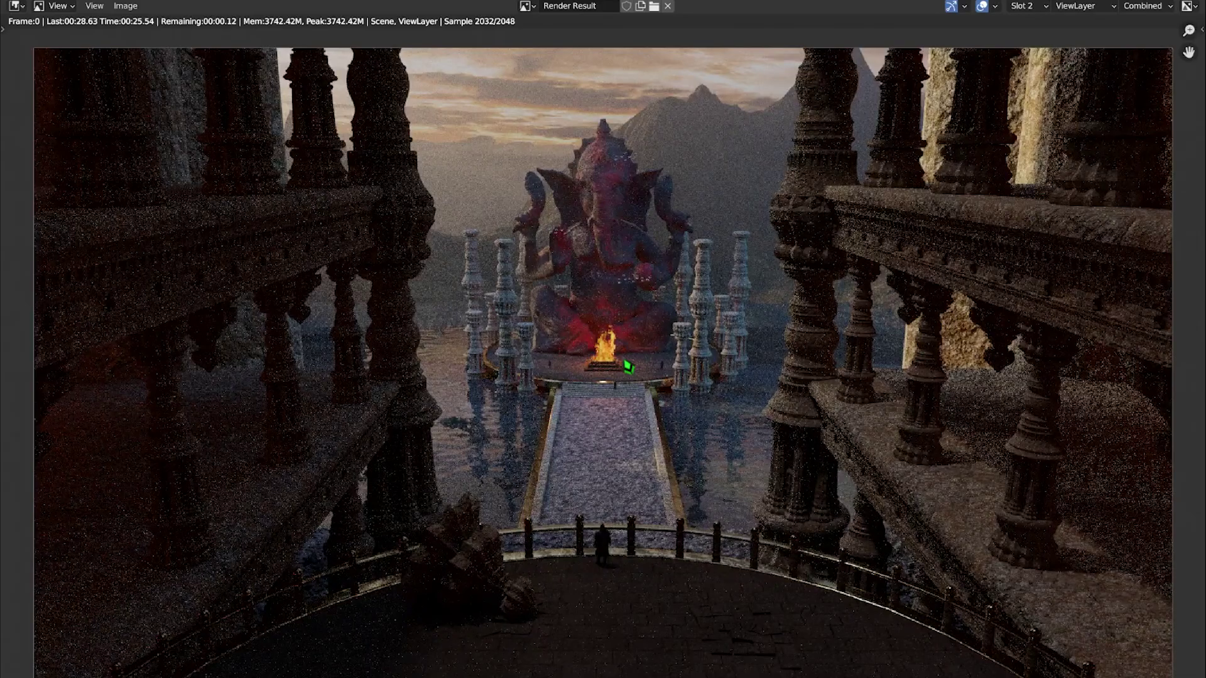
scroll(623, 356, "down", 1)
scroll(622, 357, "up", 1)
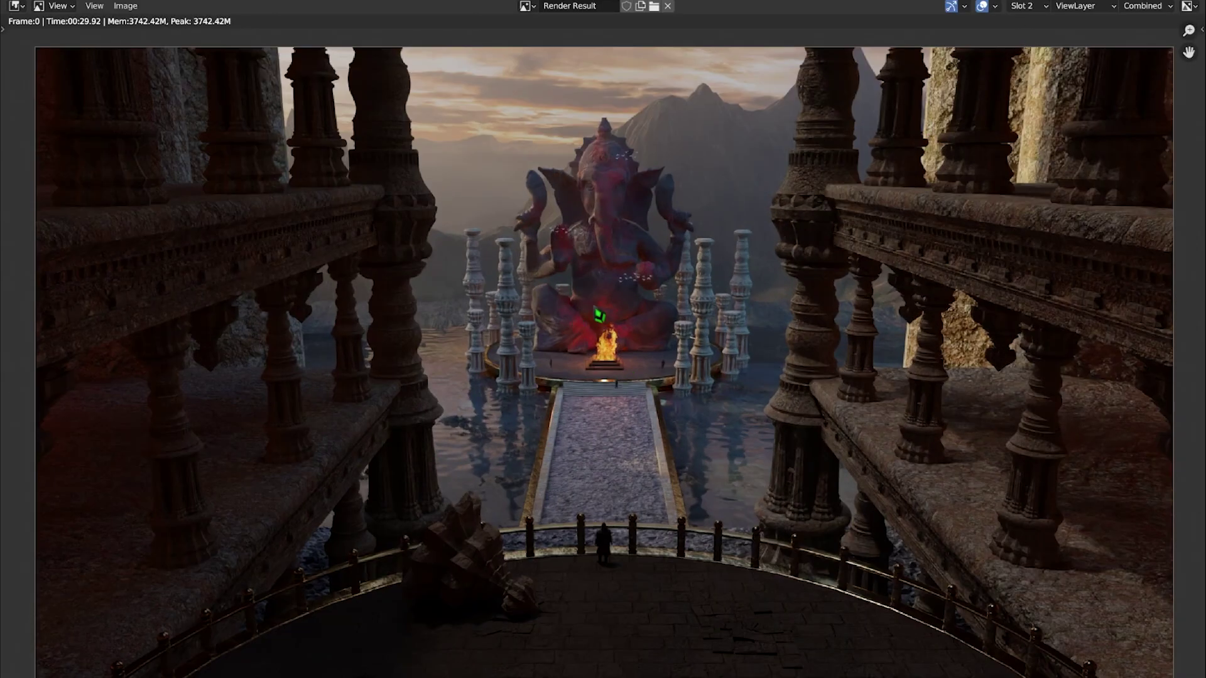
middle_click_drag(602, 339, 608, 337)
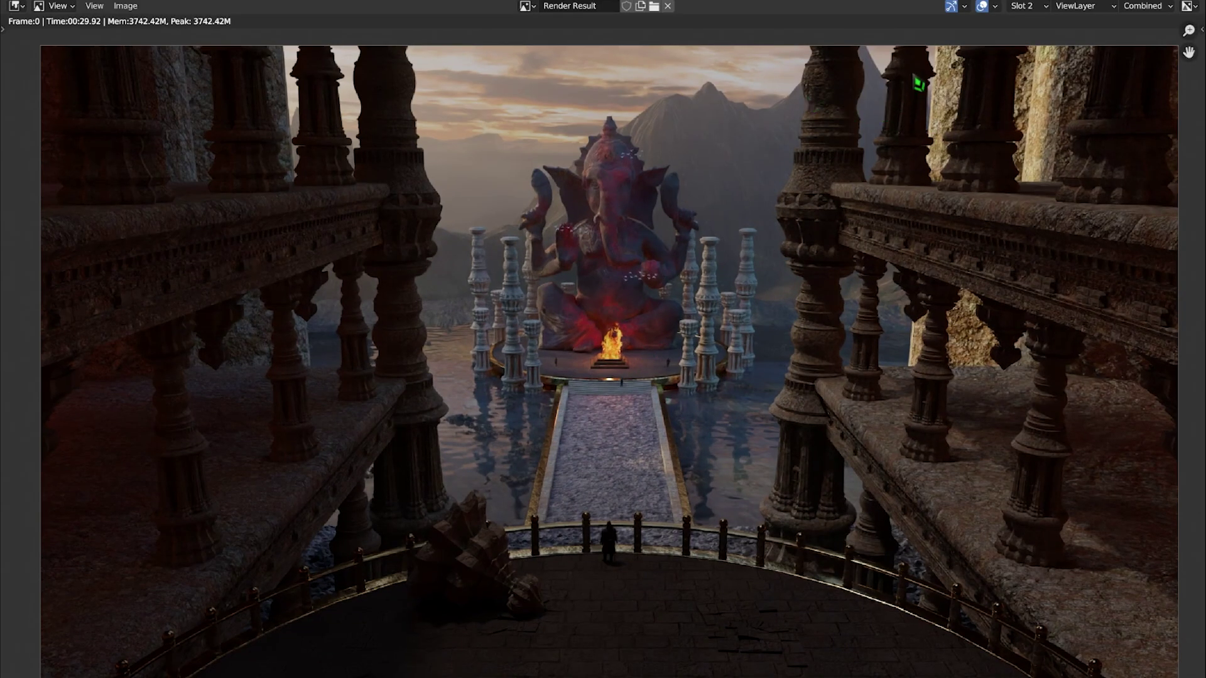
left_click(1022, 6)
left_click(1030, 25)
Save the denoised render as an image file via Image > Save As
scroll(509, 306, "down", 1)
left_click(125, 6)
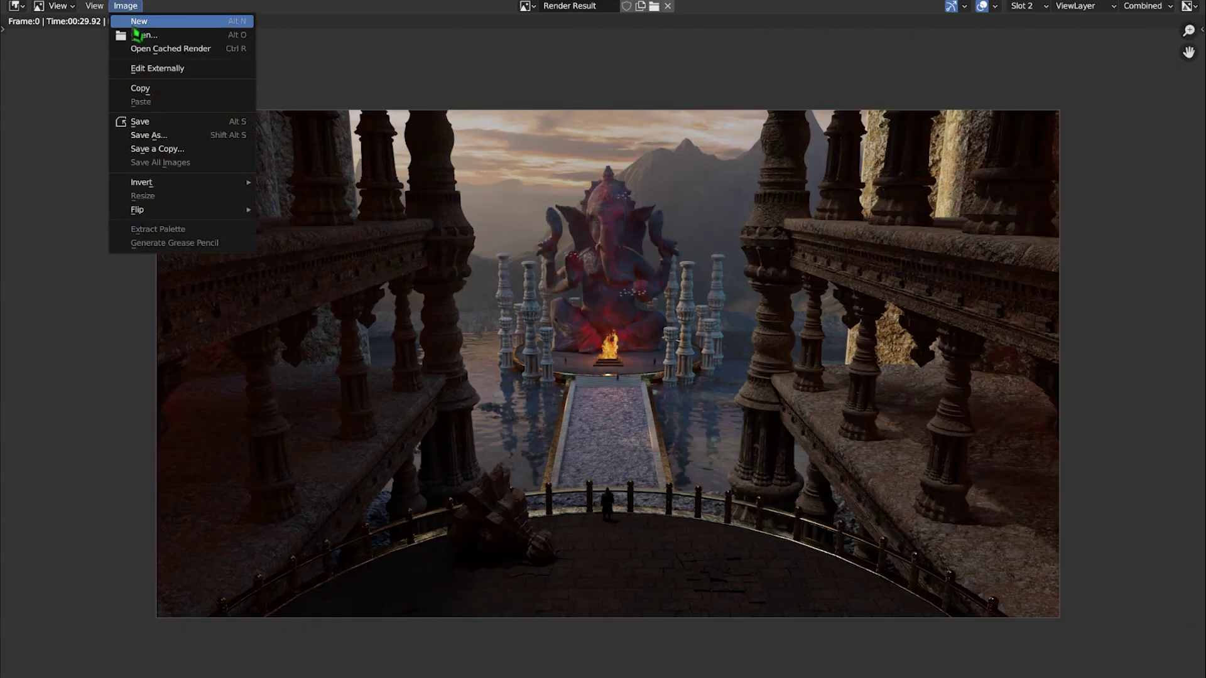
left_click(148, 135)
key("Return")
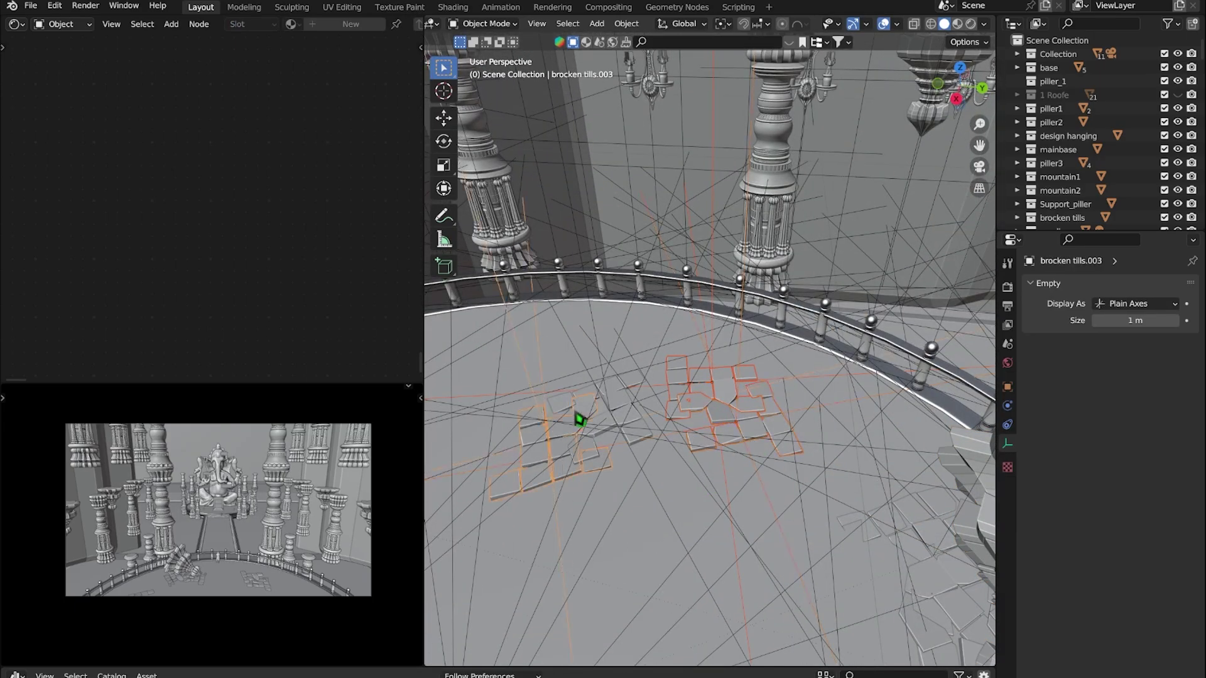
Reposition a broken tile cluster across the temple floor from the top view
mouse_move(737, 551)
middle_mouse_down()
mouse_move(848, 430)
mouse_move(705, 417)
middle_mouse_up()
left_click(958, 78)
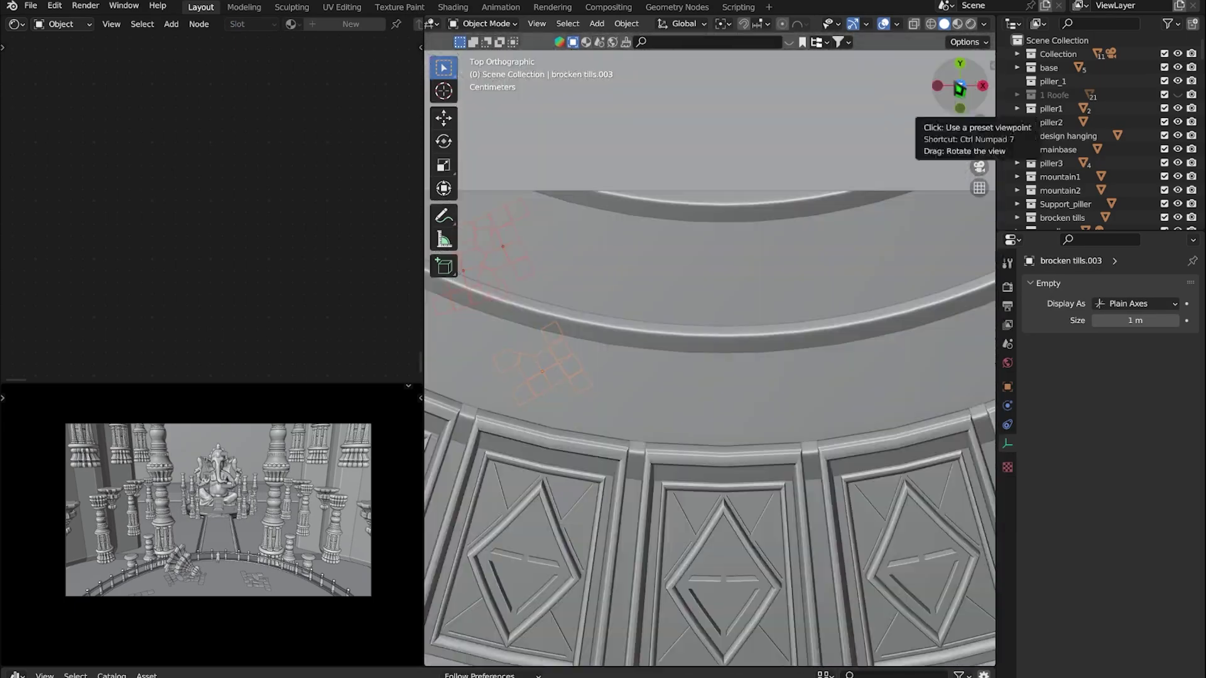
middle_click_drag(740, 454, 687, 450)
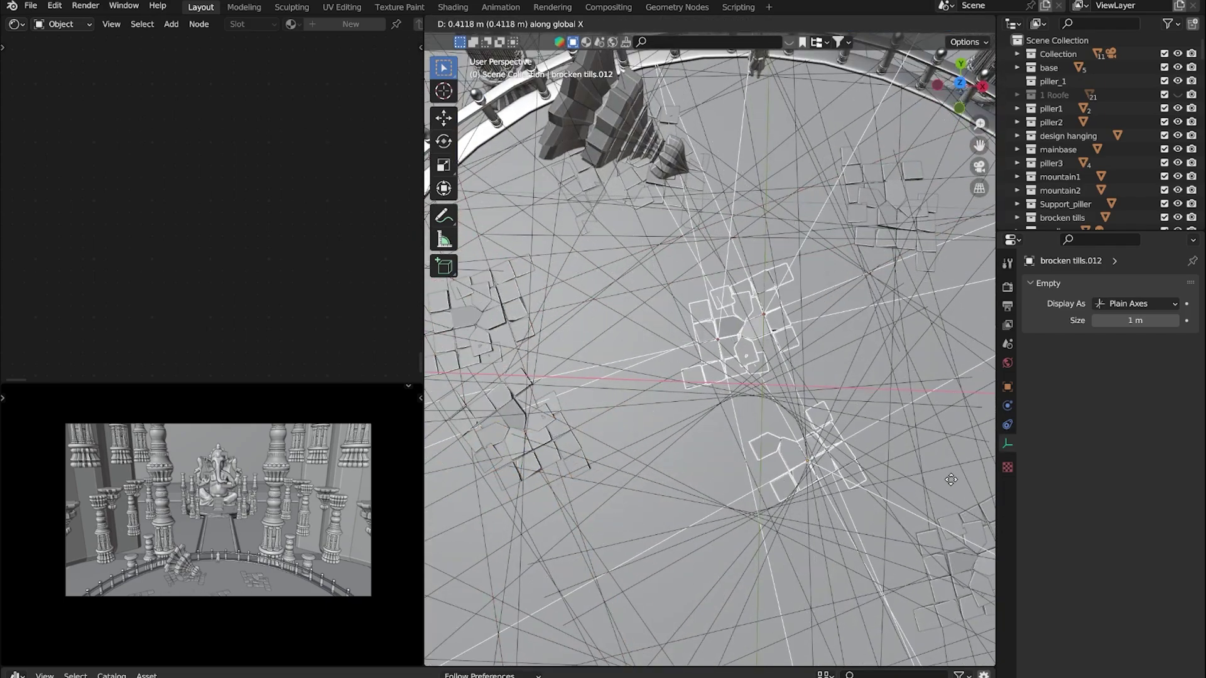
left_click(808, 469)
key("g")
left_click(796, 358)
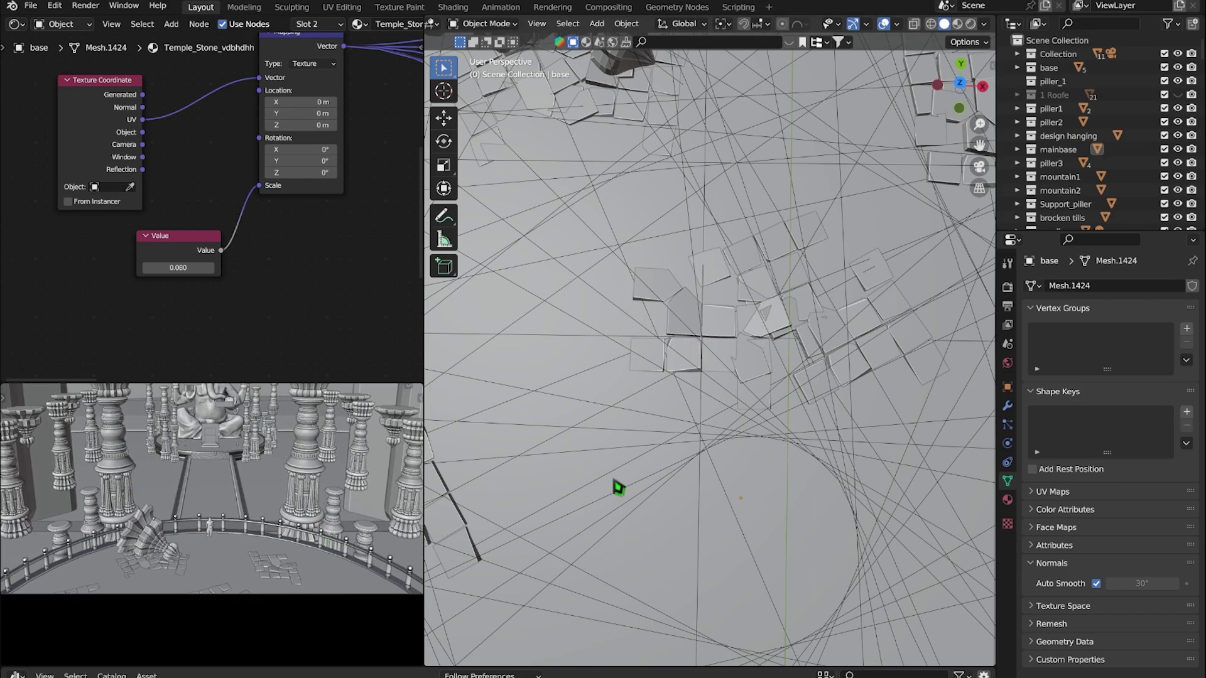
key("g")
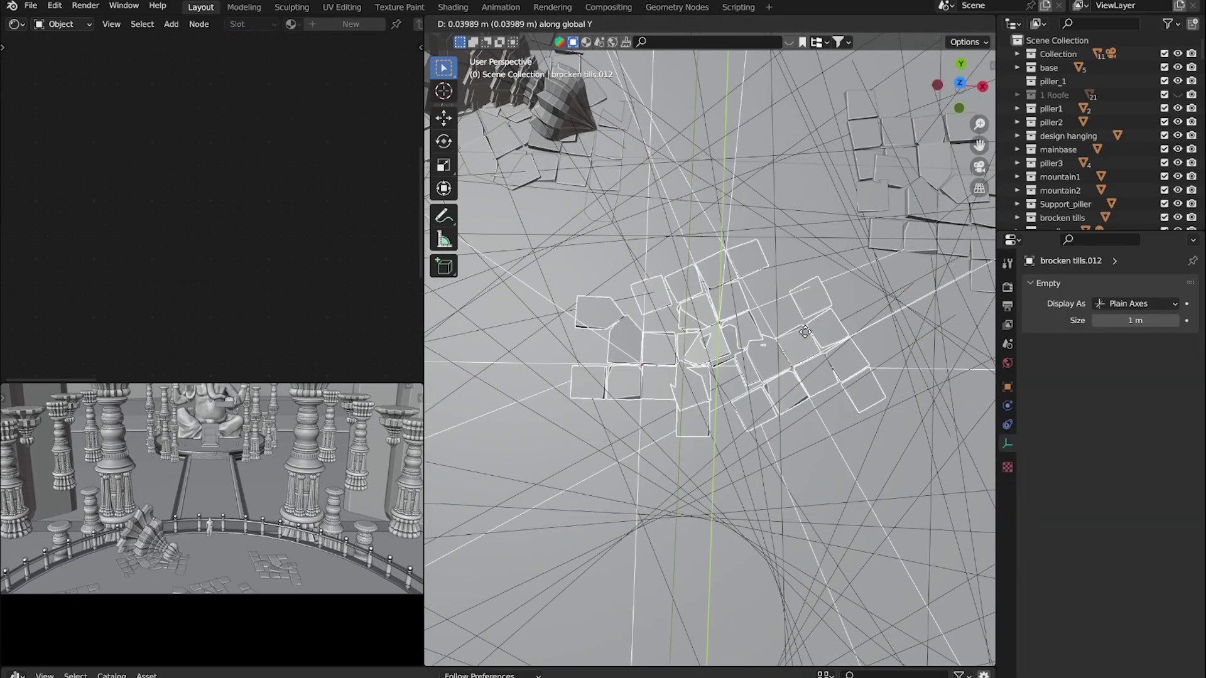
left_click(843, 360)
key("g")
left_click(477, 522)
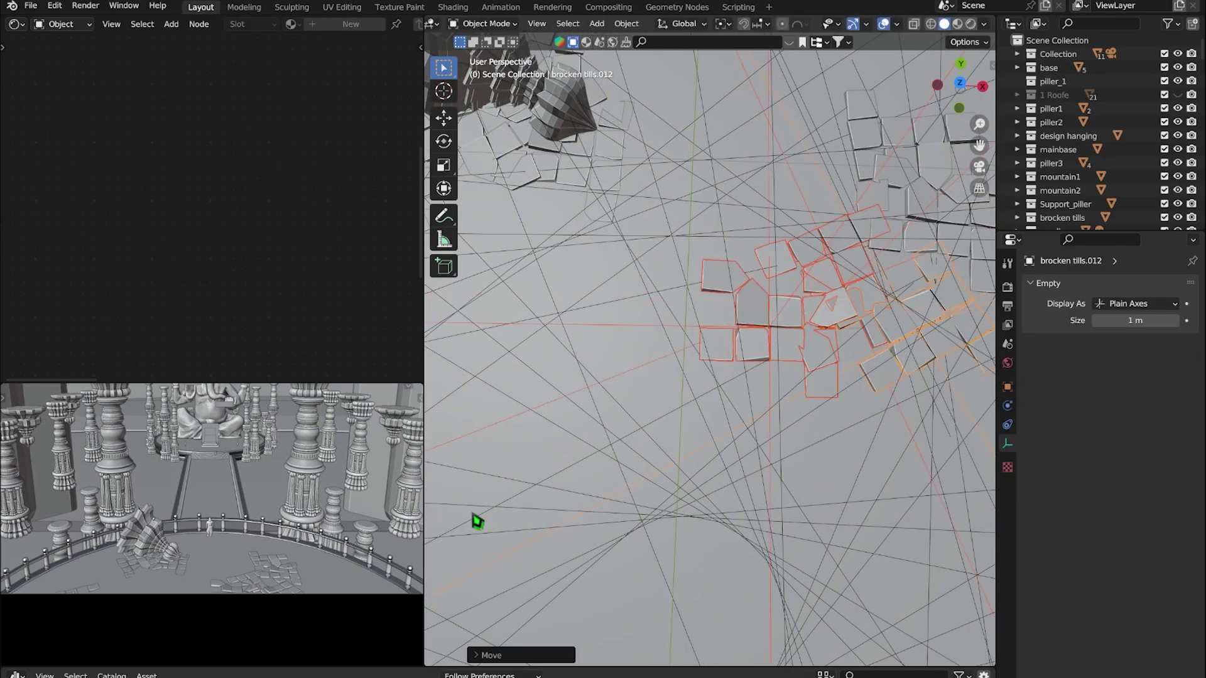
Add a rotated, smaller linked copy of the tile cluster left of the originals
key("shift+d")
left_click(565, 326)
key("r")
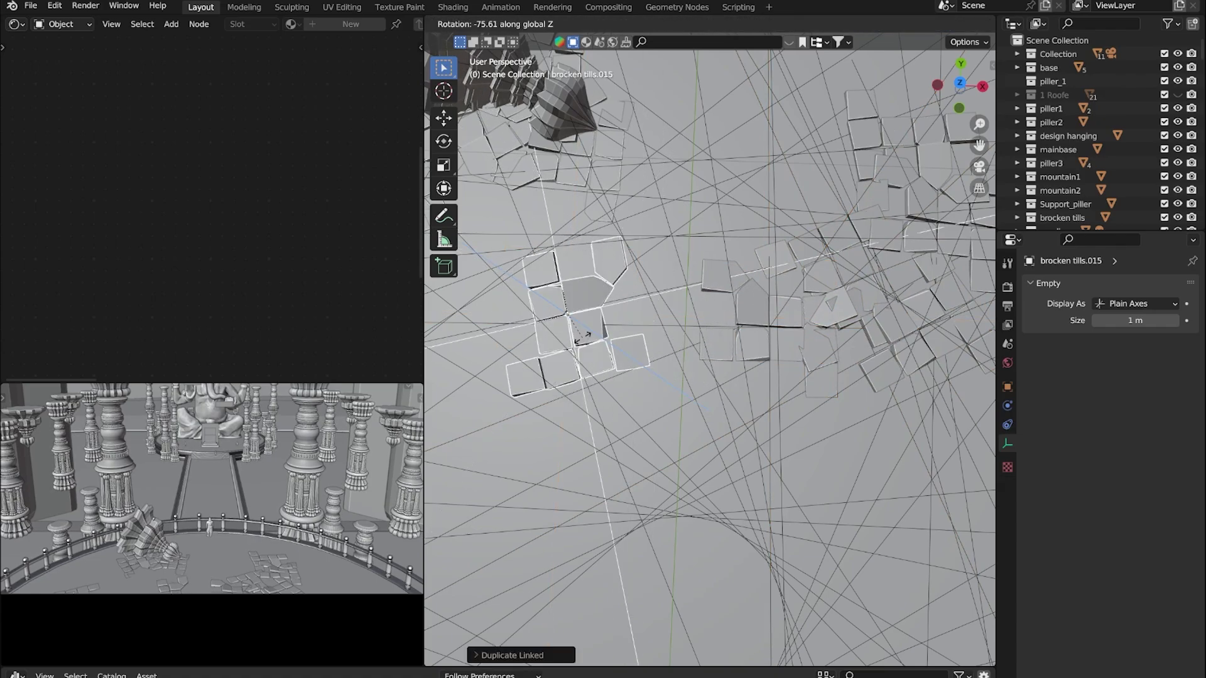
left_click(609, 356)
key("s")
key("g")
left_click(606, 331)
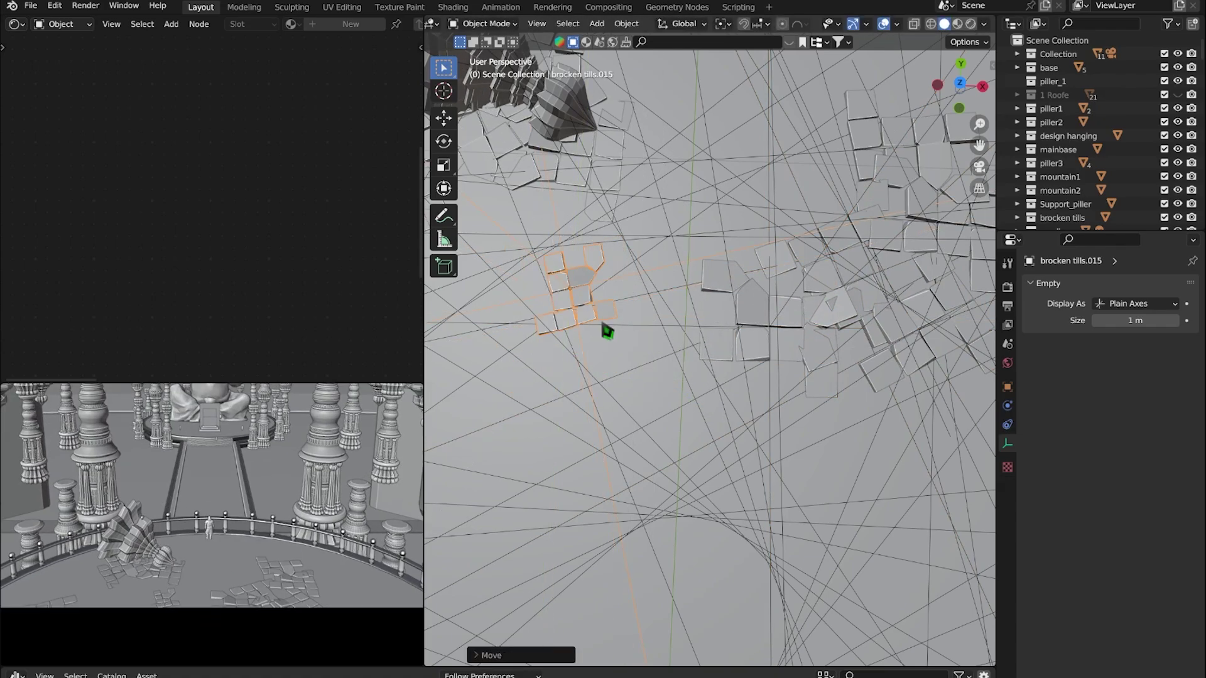
left_click(636, 303)
middle_click_drag(636, 304, 646, 318)
key("Escape")
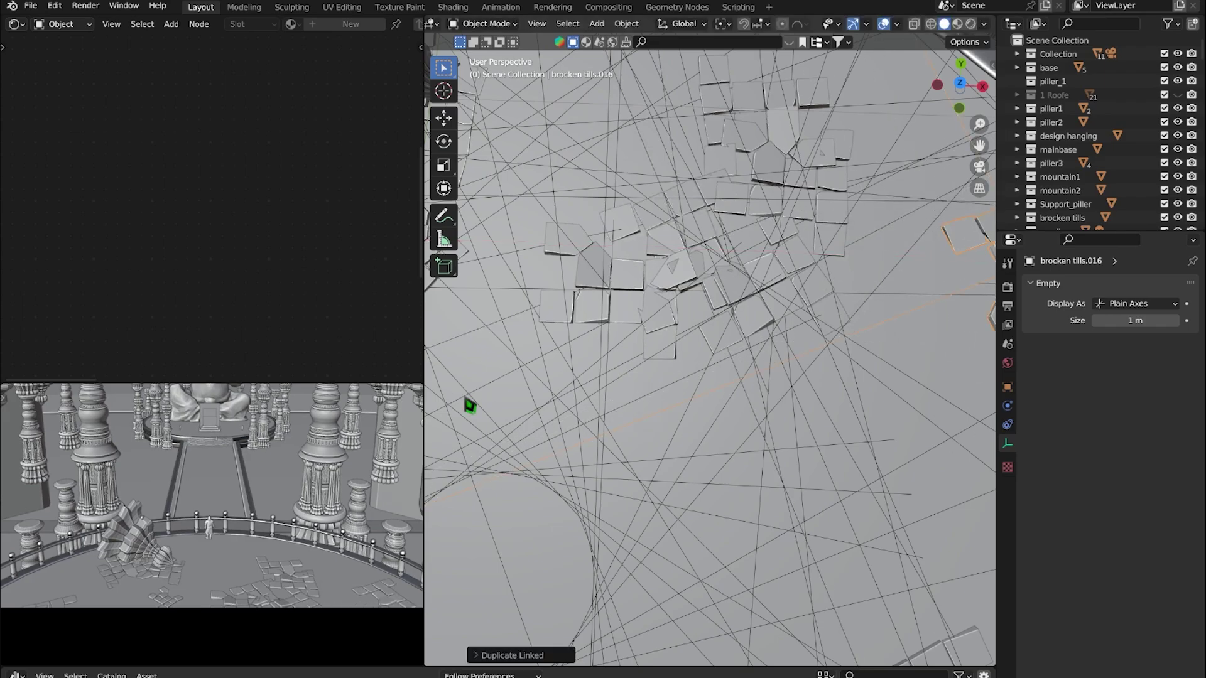
Place another smaller tile copy along Y near the railing and check the camera framing
mouse_move(463, 404)
middle_mouse_down()
mouse_move(667, 463)
mouse_move(679, 398)
middle_mouse_up()
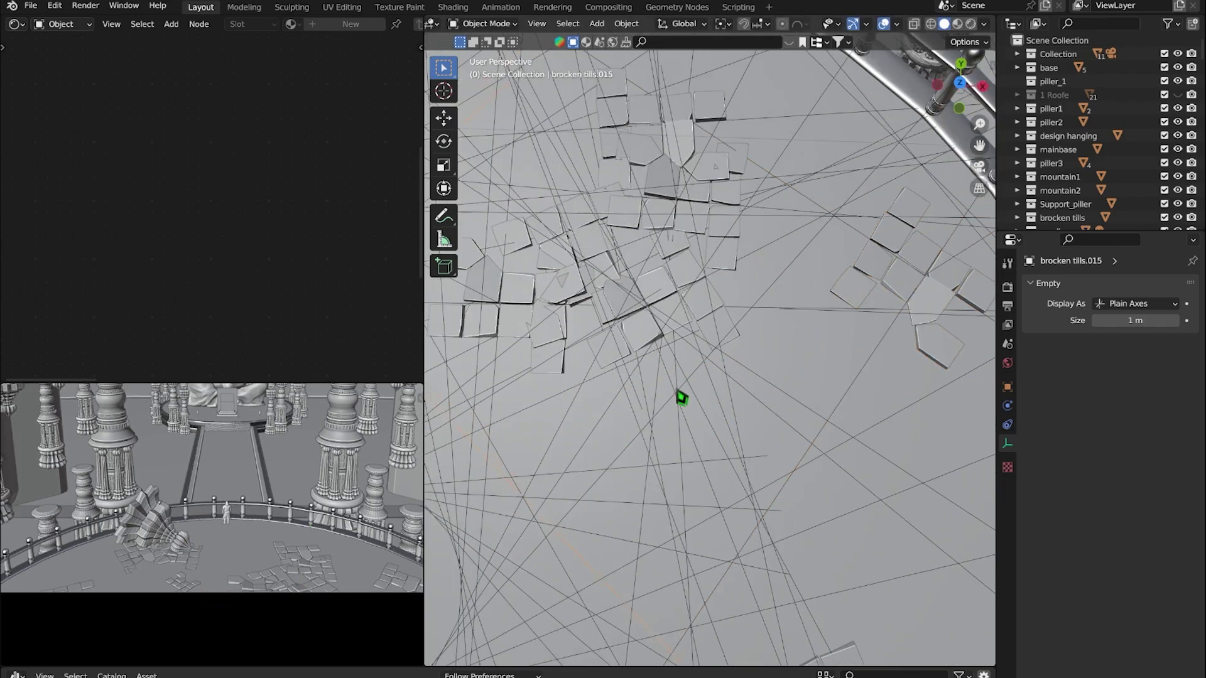
middle_click_drag(659, 349, 727, 512)
key("shift+d")
key("y")
left_click(787, 207)
key("s")
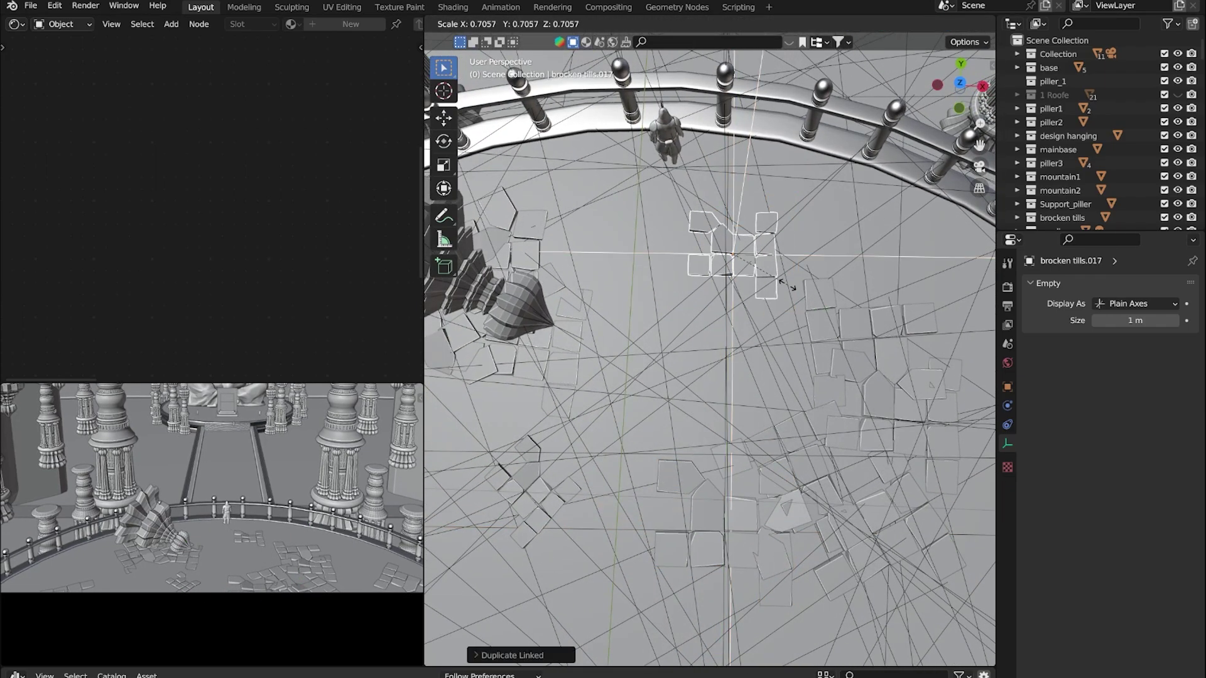
left_click(788, 283)
key("KP_0")
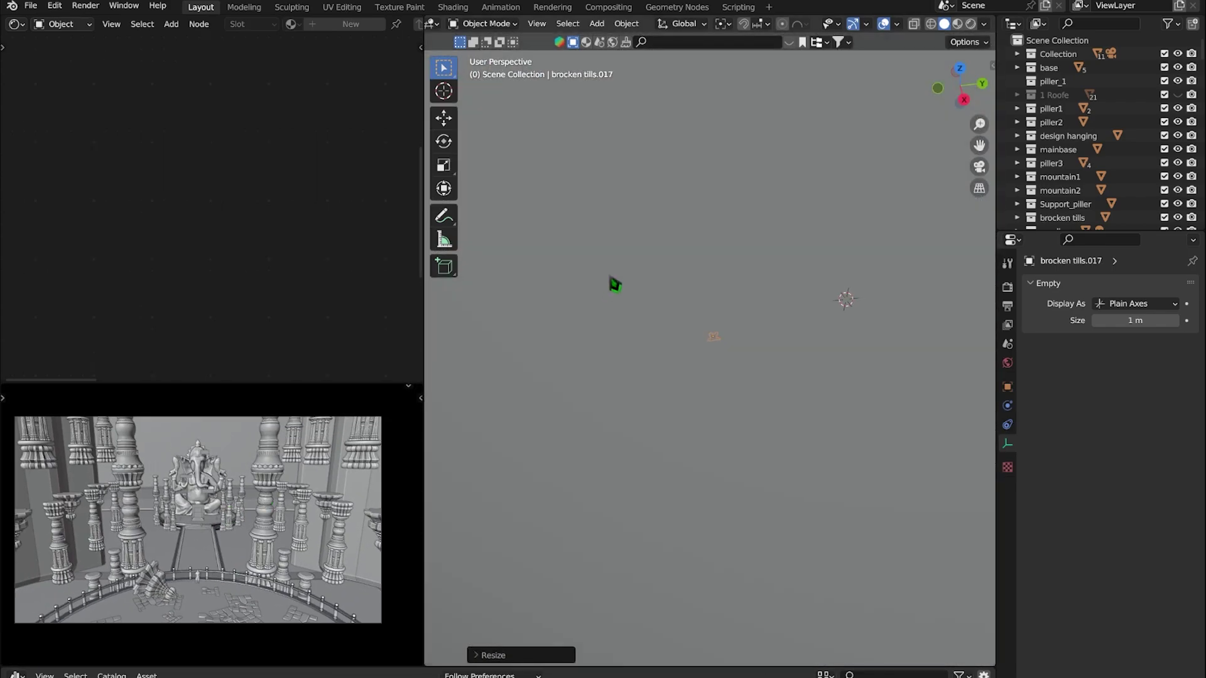
middle_click_drag(614, 282, 745, 312)
Make a smaller linked copy of the Cube
scroll(777, 420, "down", 5)
left_click(776, 422)
scroll(774, 424, "up", 3)
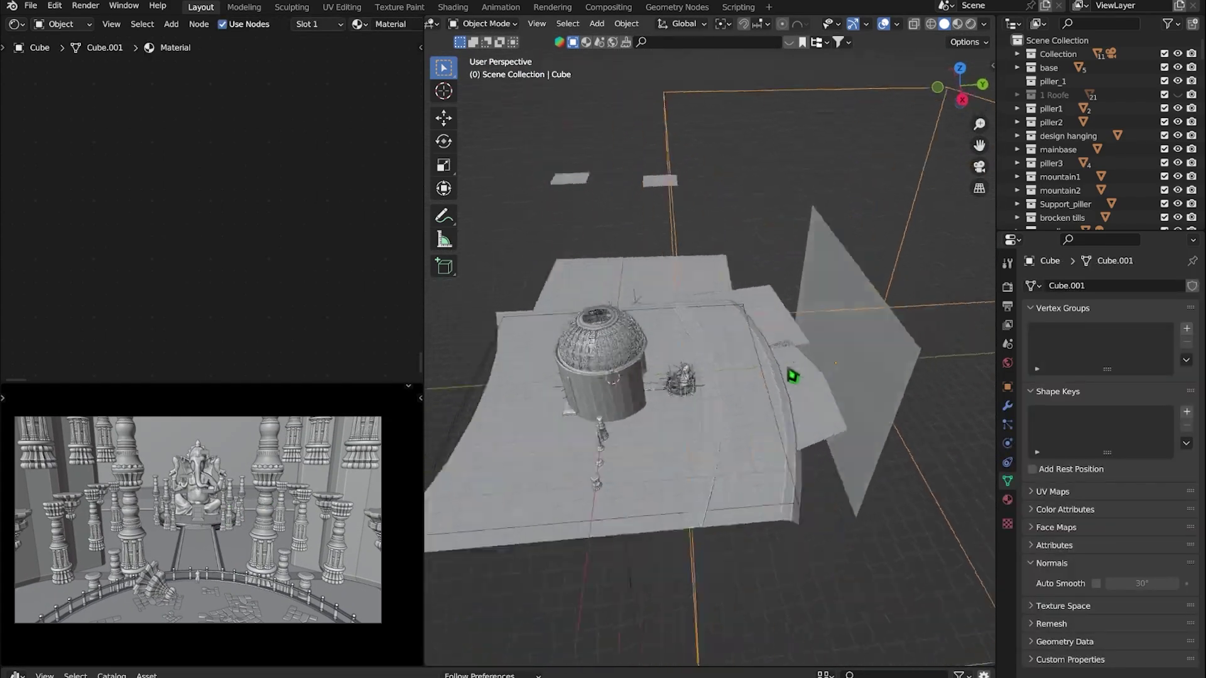
key("alt+d")
right_click(789, 504)
key("s")
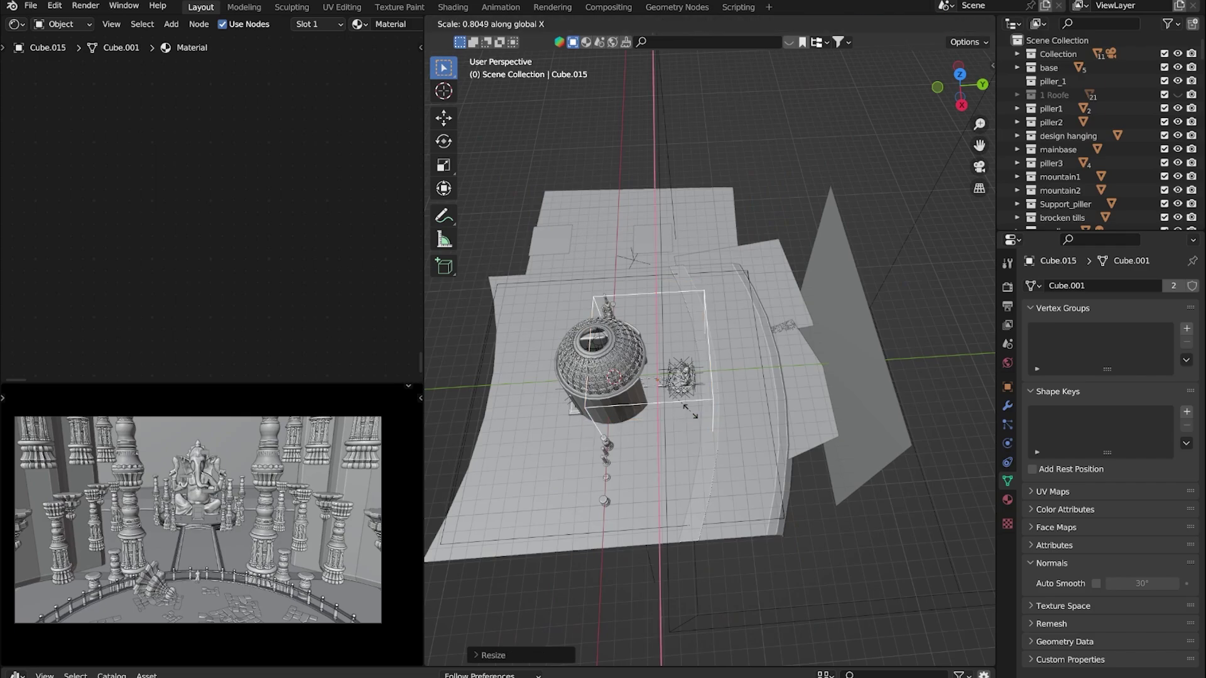
Position the cube copy beside the round platform in top view and render frame 0
middle_click_drag(693, 412, 741, 503)
key("KP_7")
key("g")
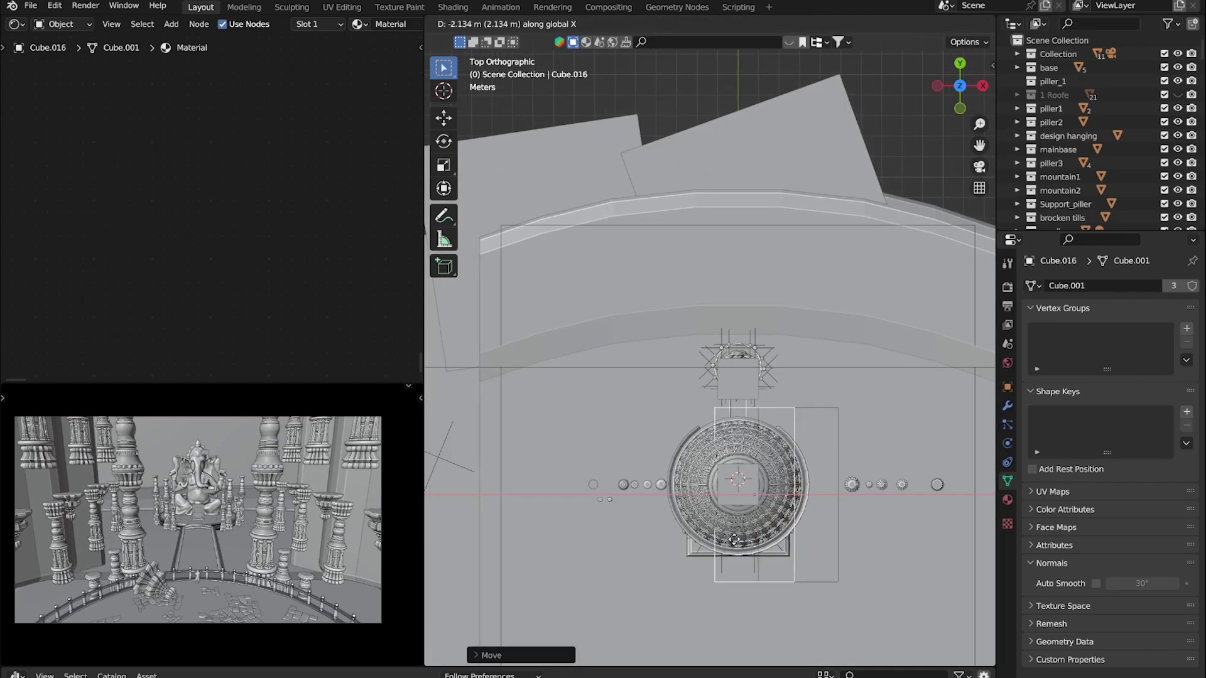
scroll(729, 558, "up", 3)
key("ctrl+z")
middle_click_drag(775, 587, 778, 503)
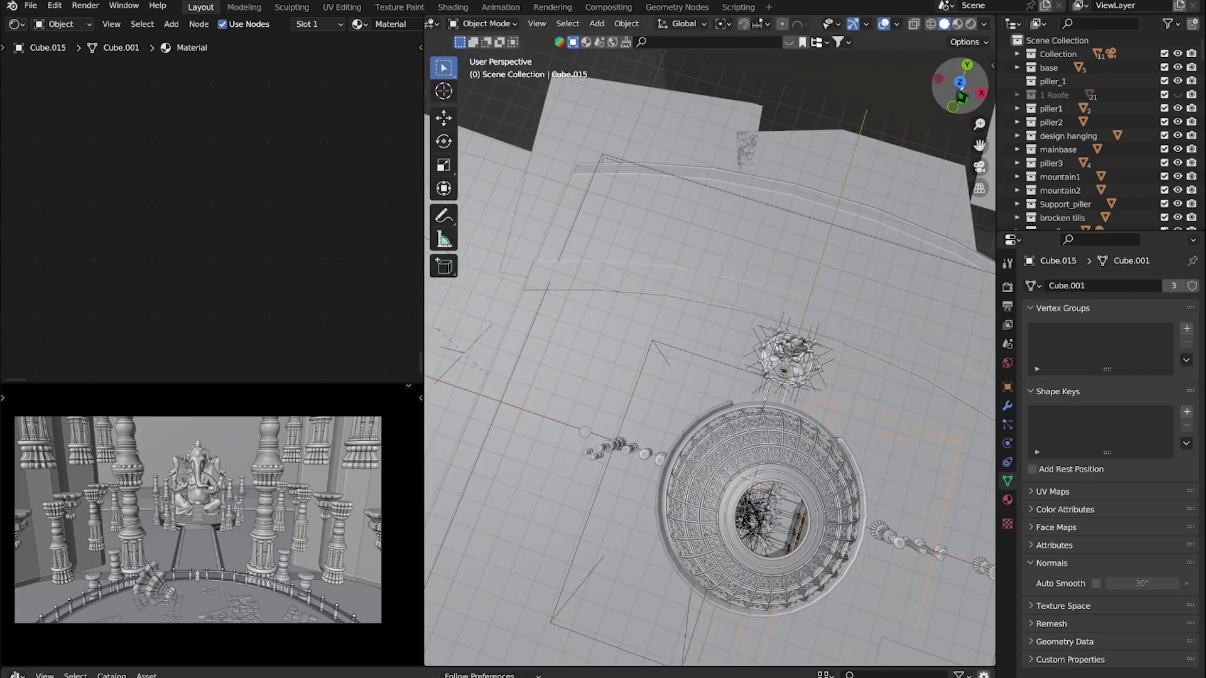
key("KP_7")
scroll(779, 482, "down", 8)
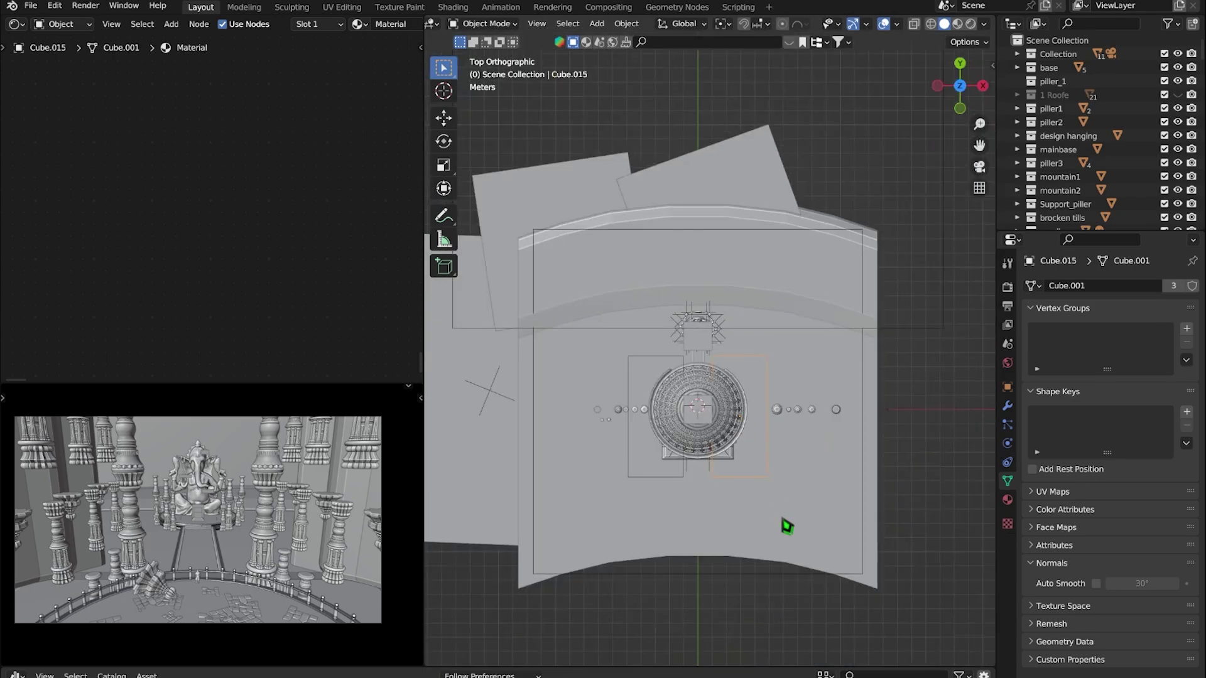
left_click(90, 10)
left_click(94, 26)
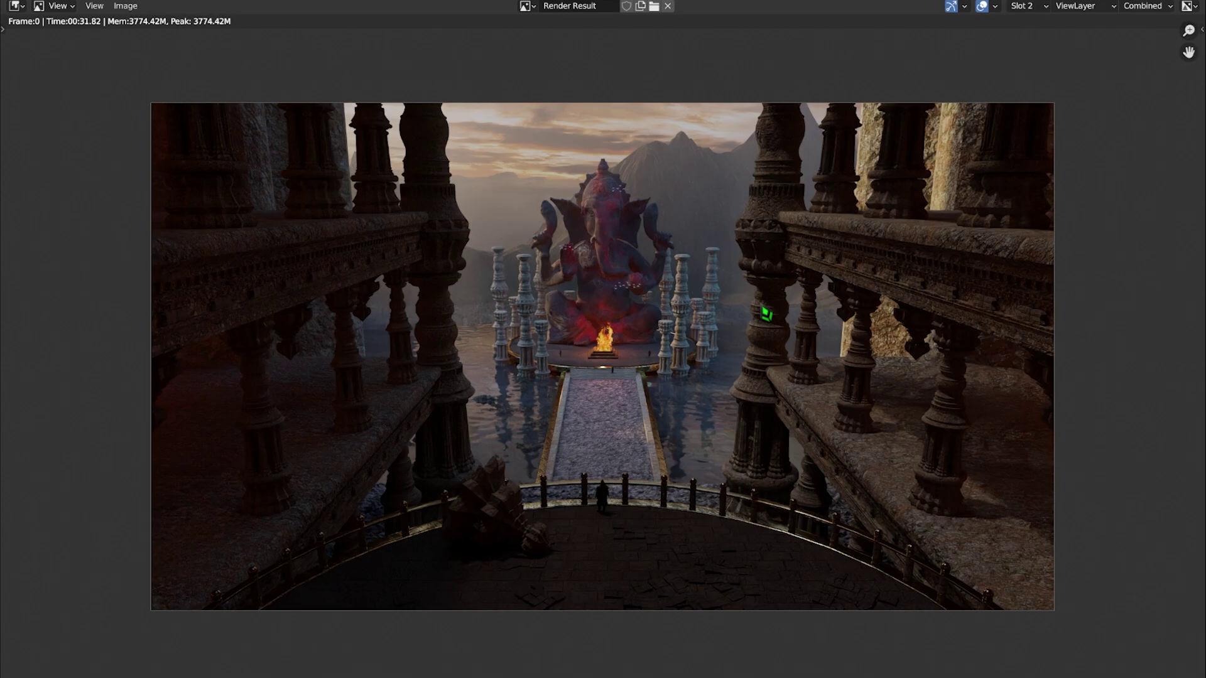
Zoom and pan over the render showing fire and scattered tiles, then switch render slots
scroll(673, 312, "up", 1)
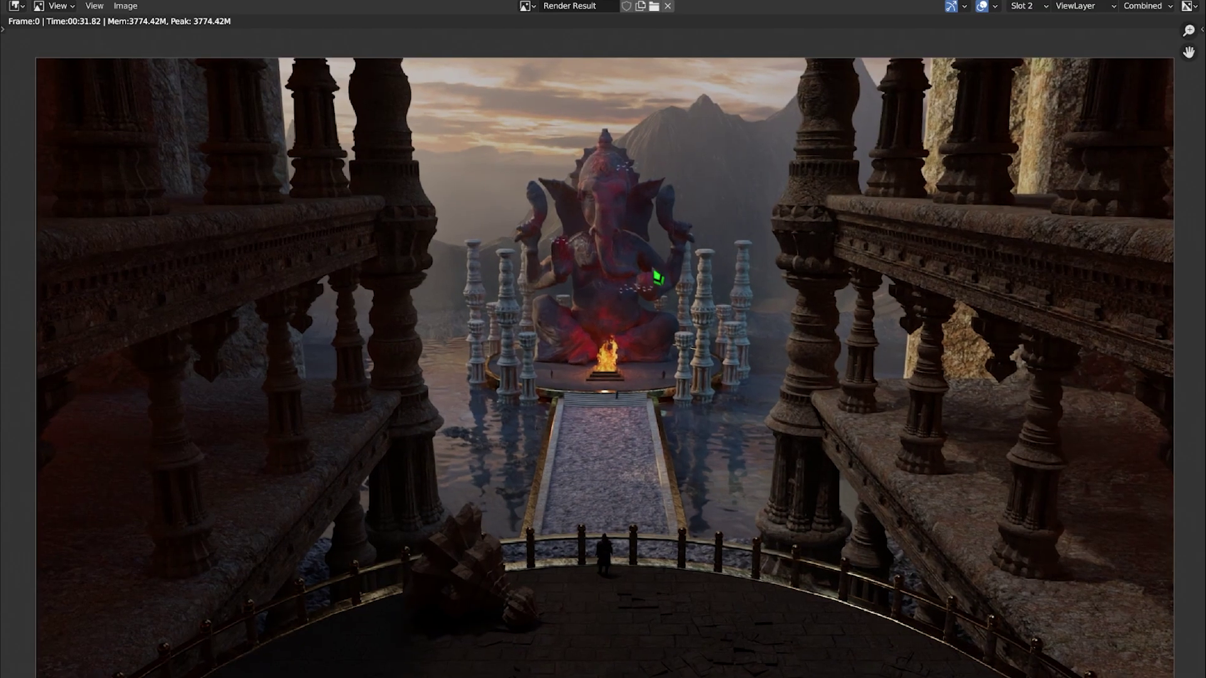
scroll(622, 196, "down", 1)
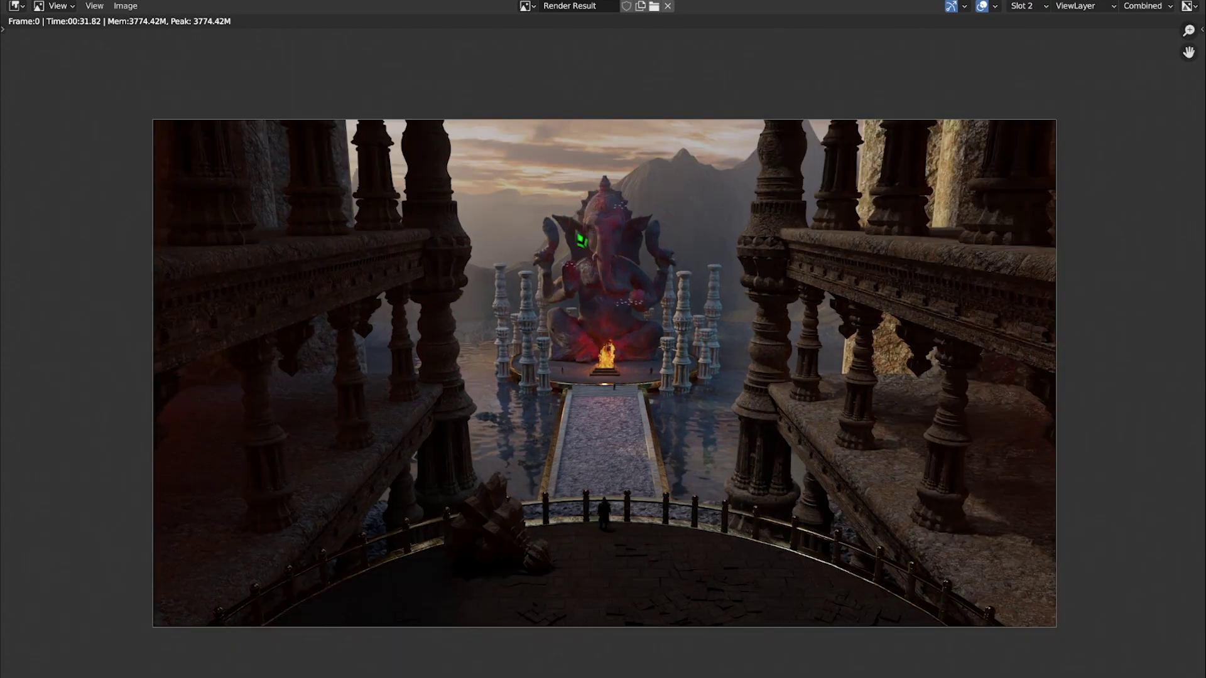
middle_click_drag(581, 297, 573, 342)
scroll(638, 247, "up", 1)
scroll(579, 269, "up", 1)
scroll(604, 170, "down", 2)
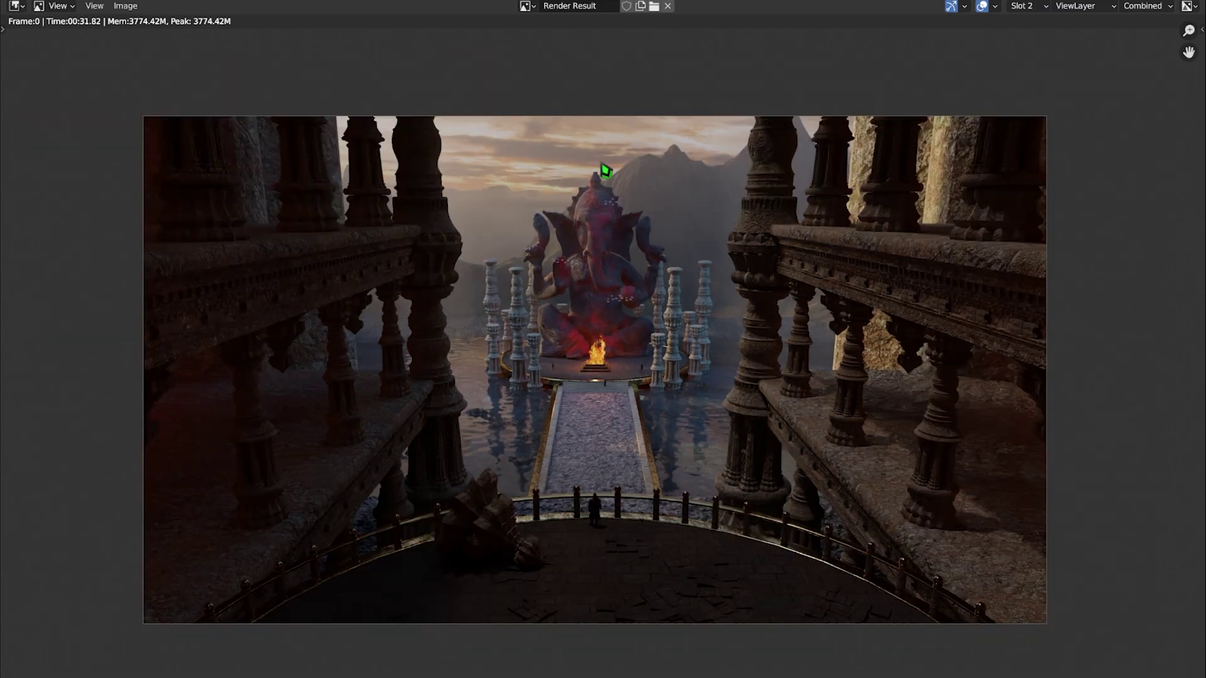
scroll(471, 586, "up", 1)
scroll(861, 204, "down", 1)
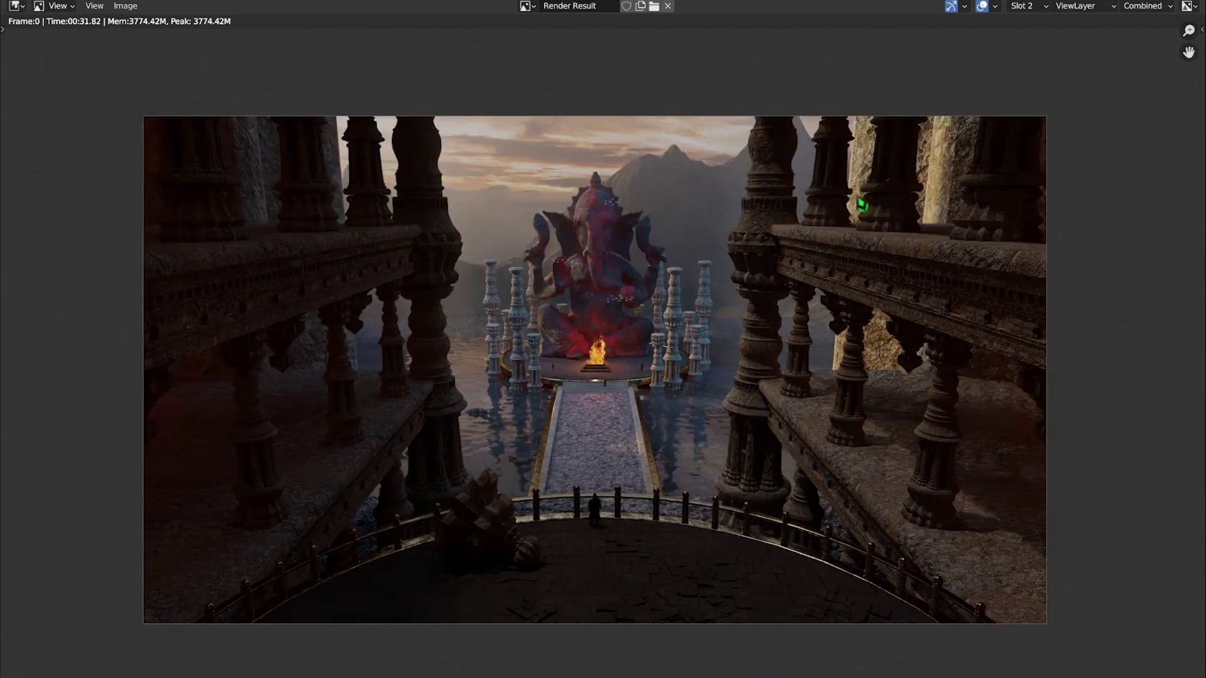
left_click(1024, 7)
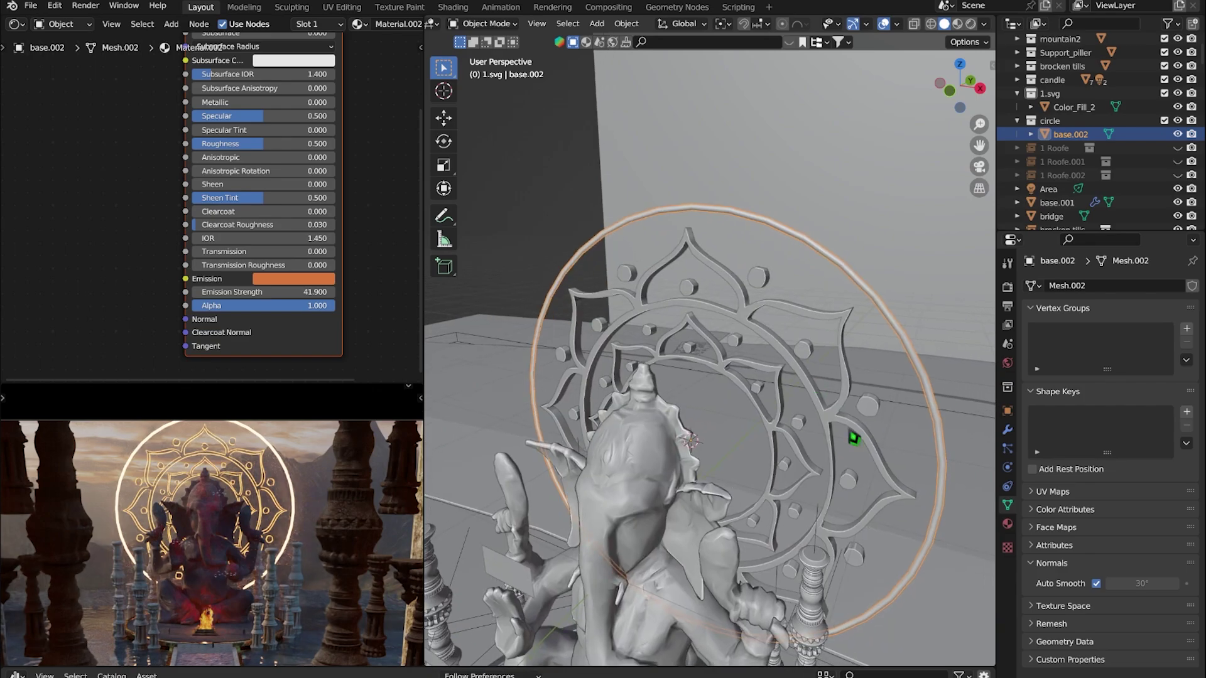
Add a slightly rescaled copy of the glowing halo ring plus a smaller linked inner ring
key("shift+s")
key("shift+d")
left_click(864, 473)
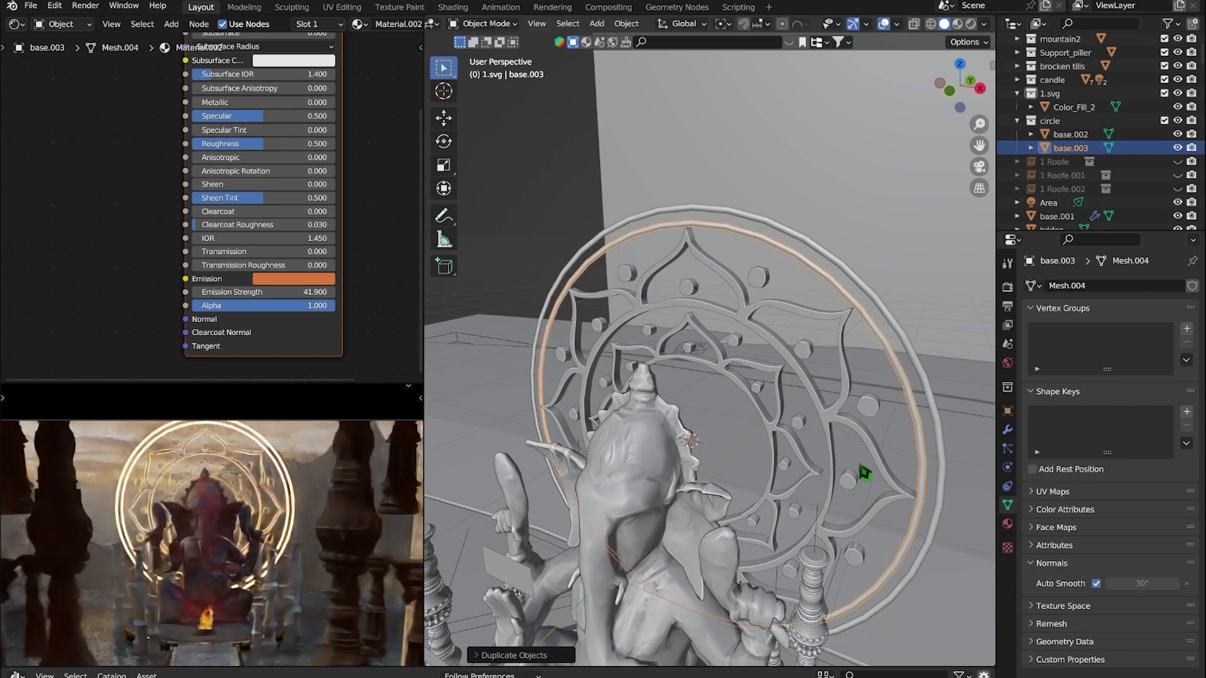
key("s")
left_click(869, 474)
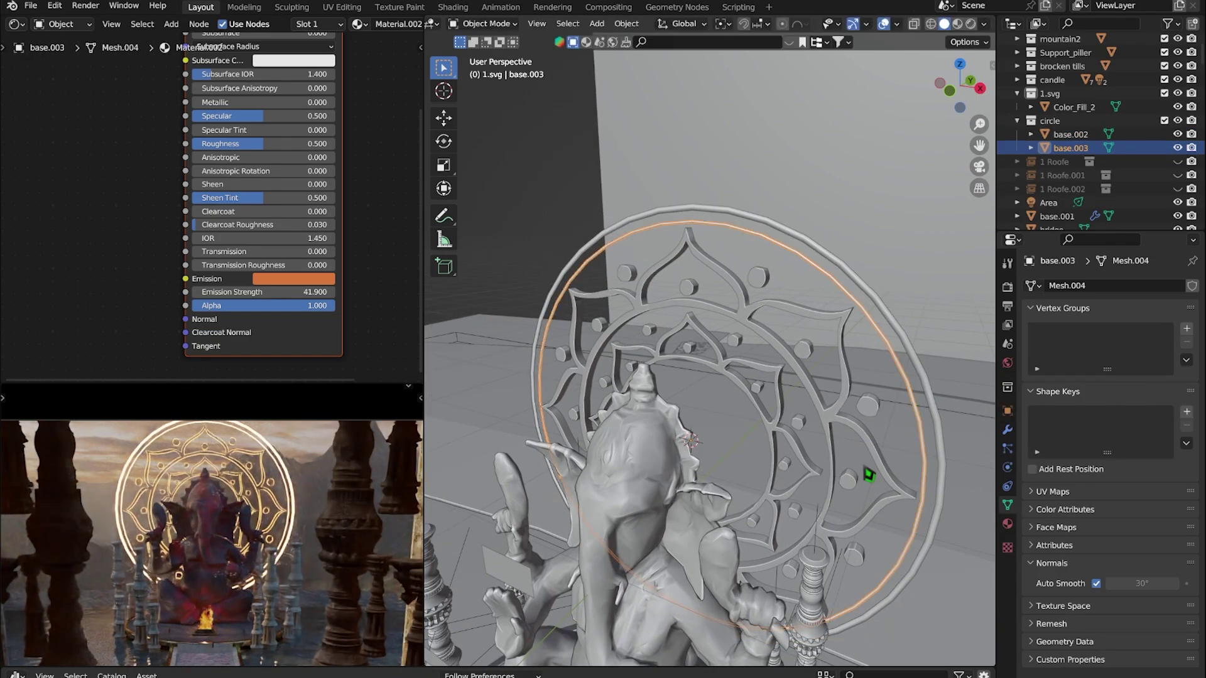
key("alt+d")
key("s")
left_click(753, 392)
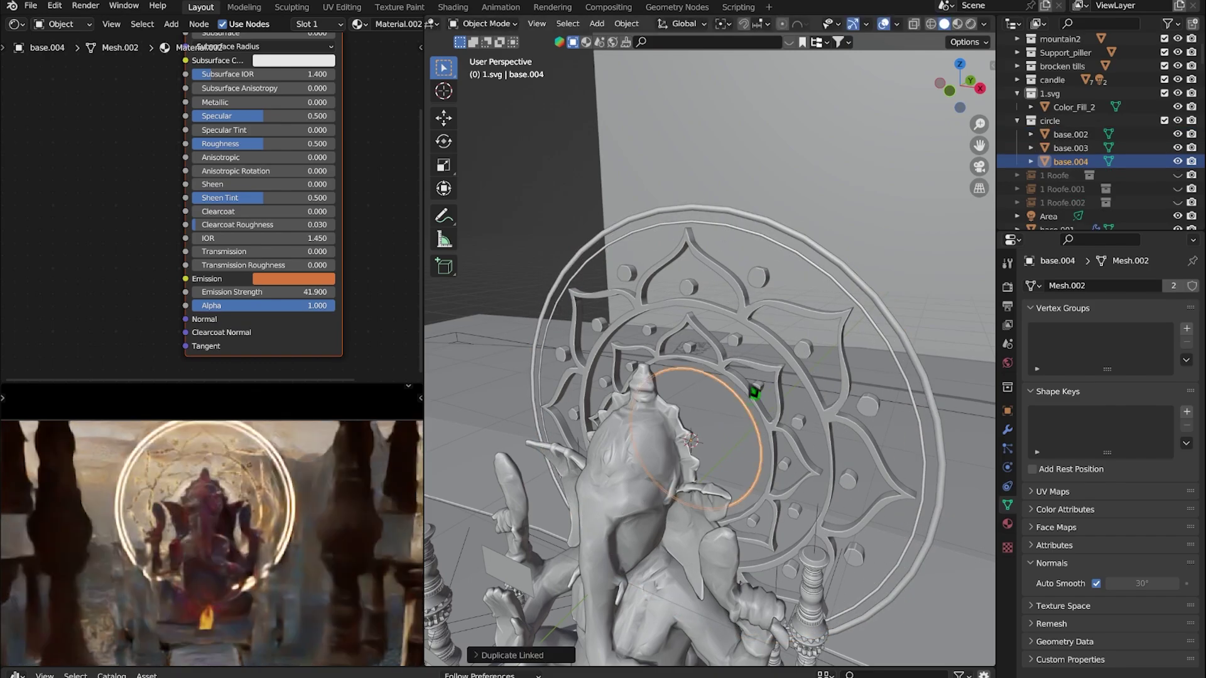
Select the Color_Fill_2 mandala and inspect its glass_glow Color Ramp and Layer Weight nodes
left_click(743, 329)
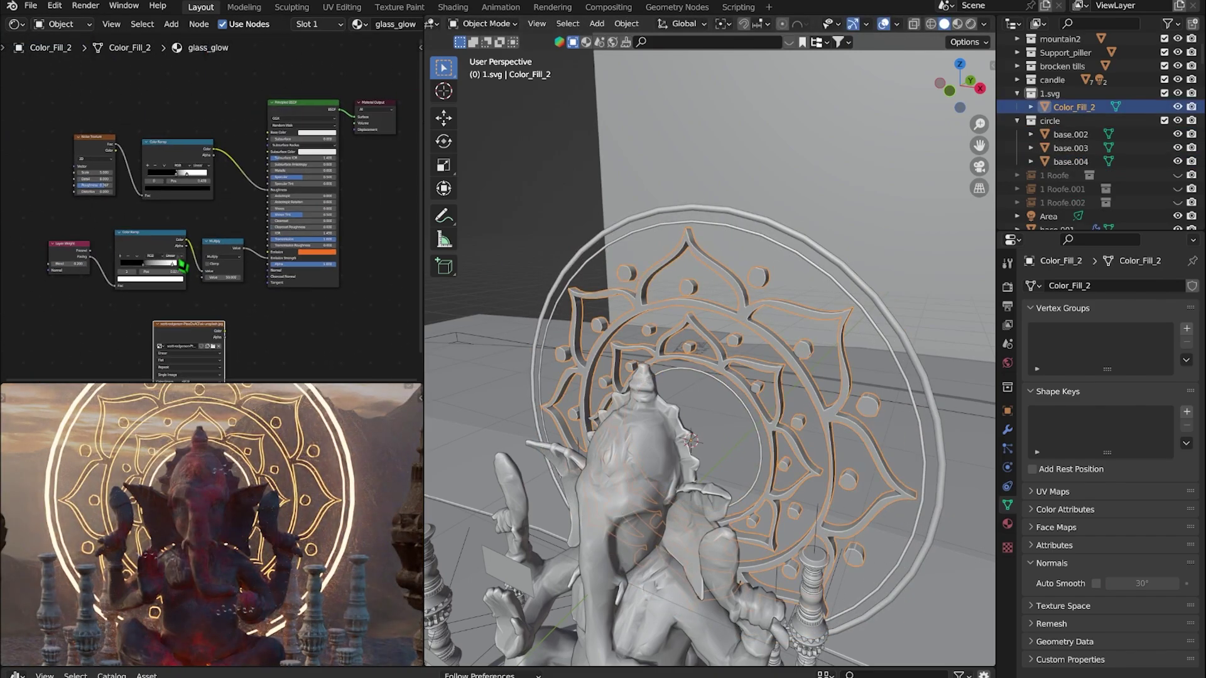
scroll(182, 267, "up", 2)
scroll(146, 356, "up", 1)
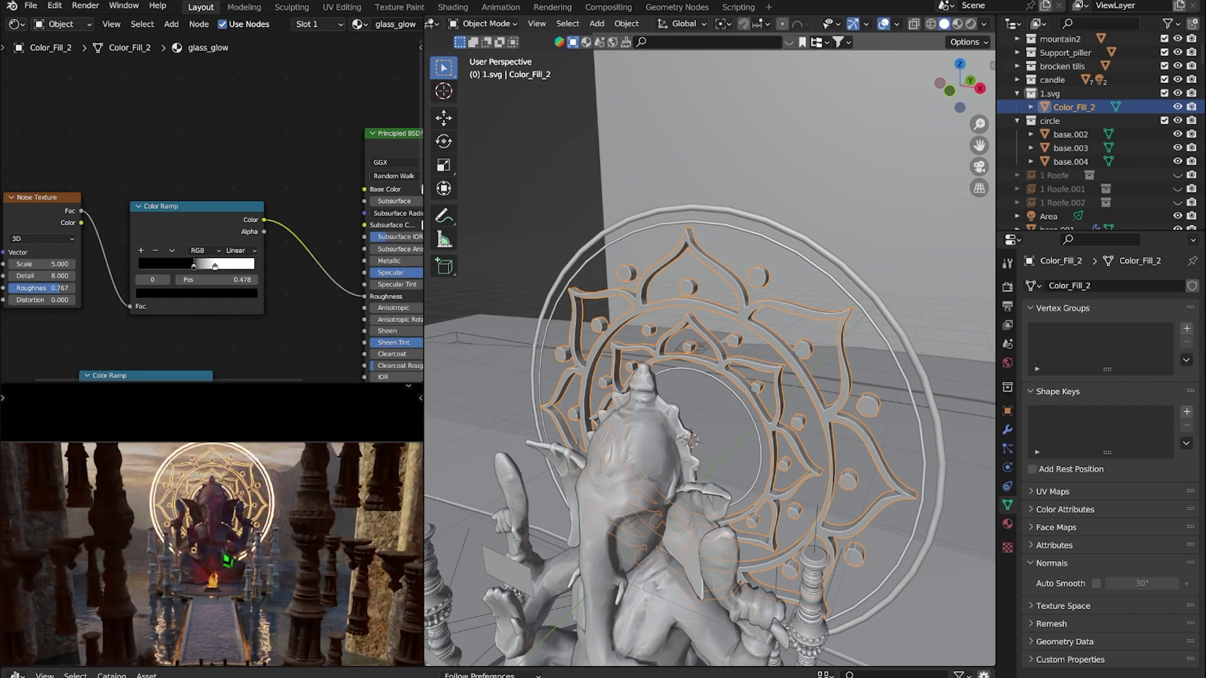
scroll(202, 209, "down", 2)
scroll(131, 361, "up", 3)
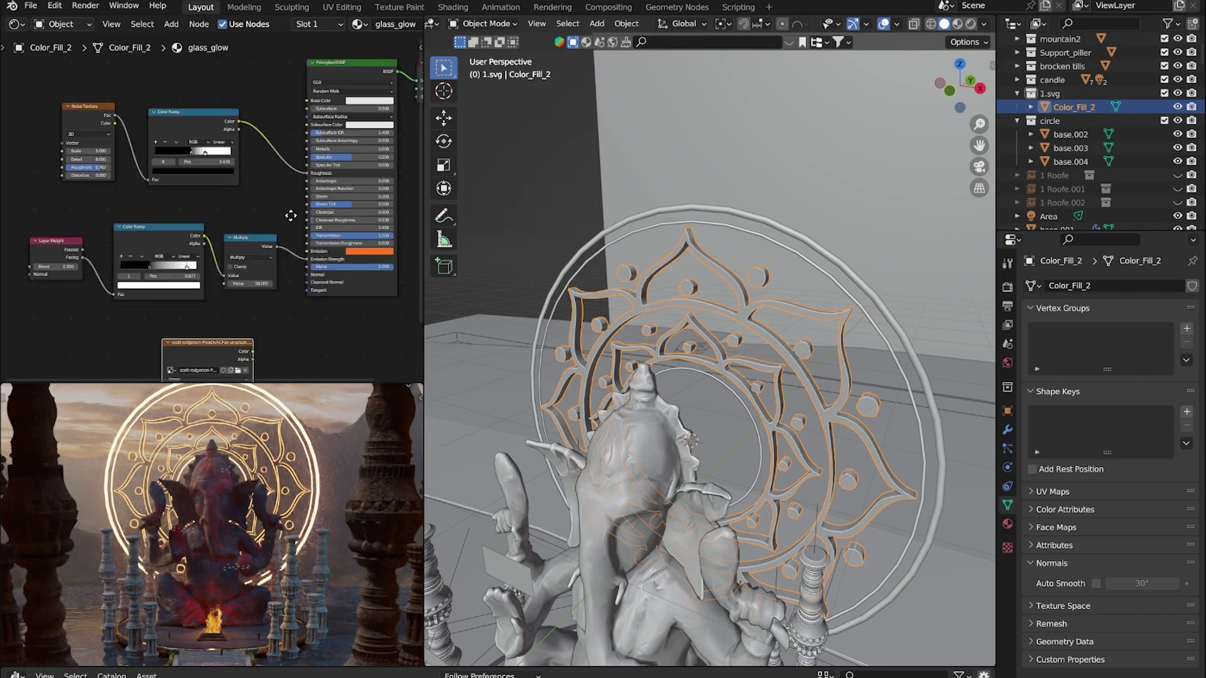
middle_click_drag(149, 329, 232, 240)
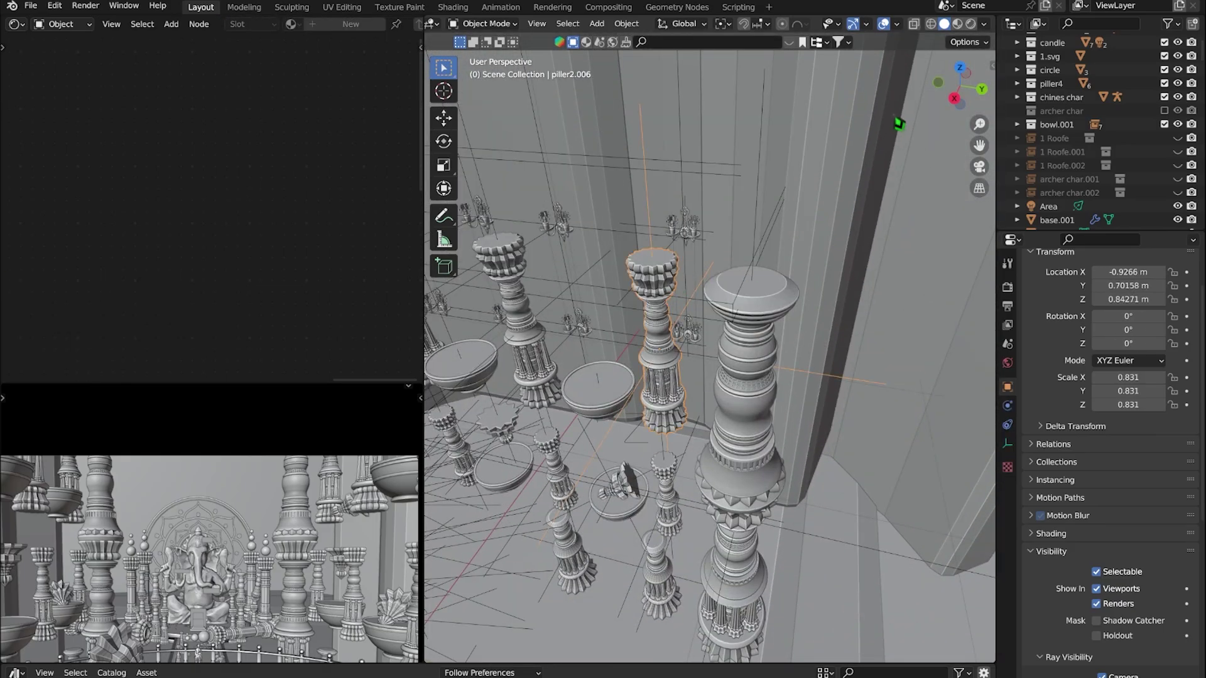
Duplicate the isolated pillar with Shift+D from top view and move the copy along Y
key("KP_7")
key("KP_Divide")
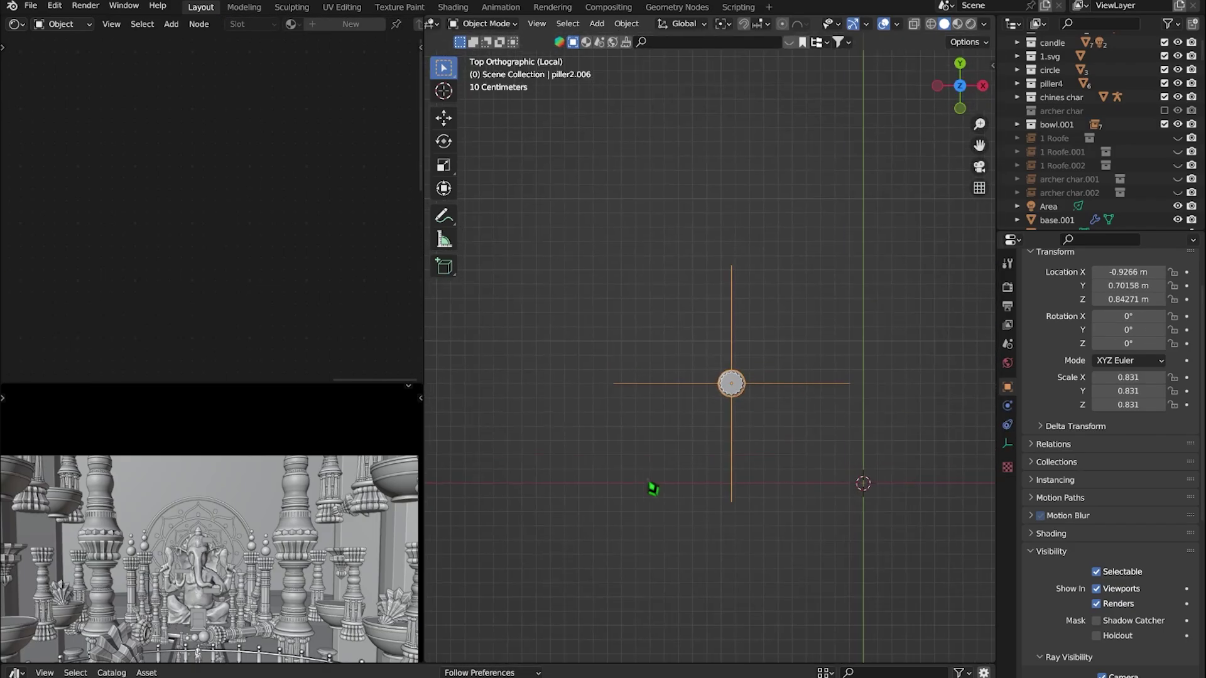
key("shift+d")
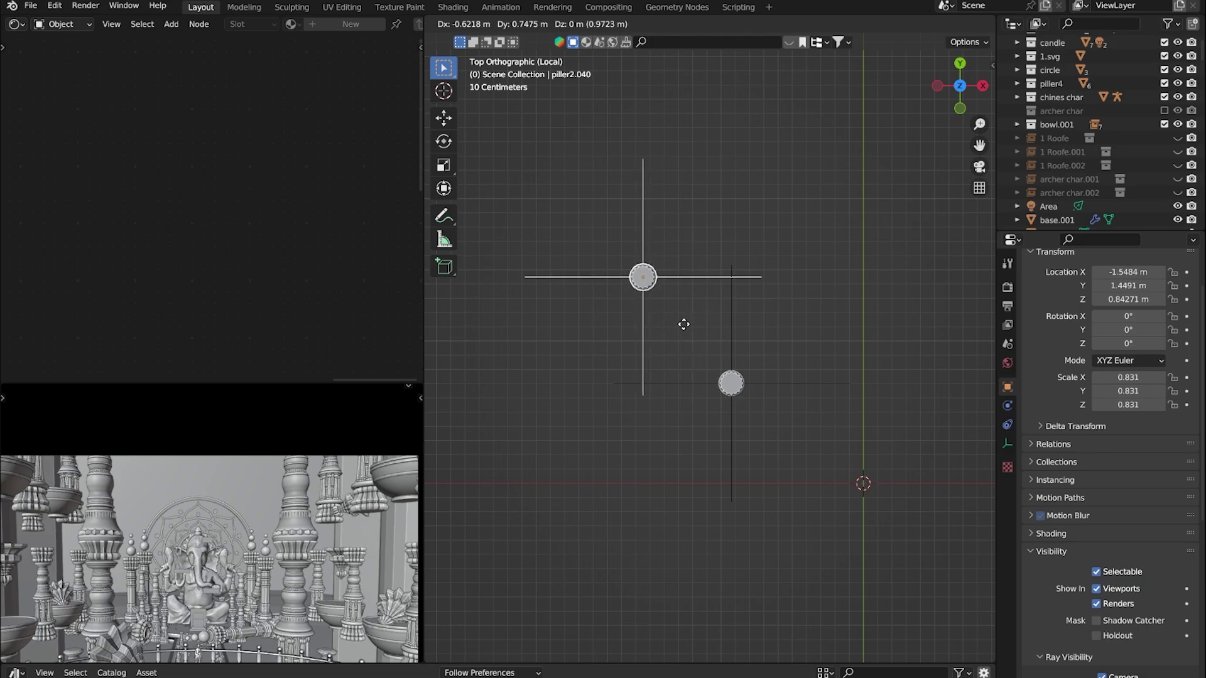
key("KP_Divide")
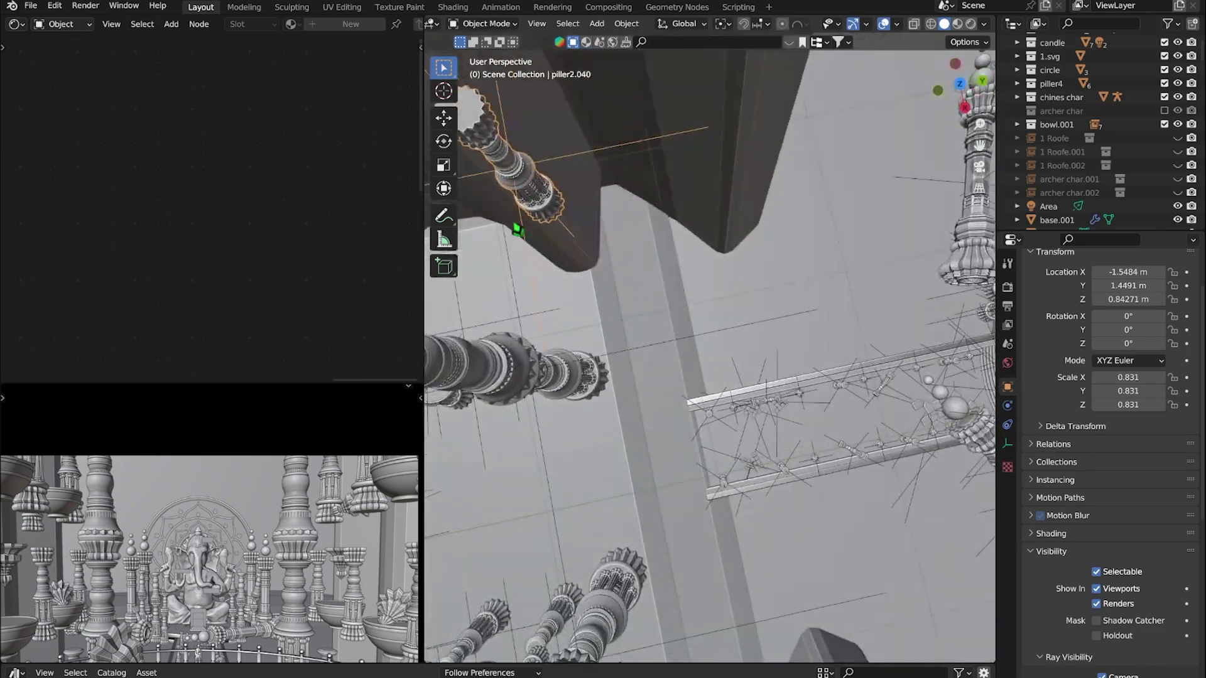
middle_click_drag(517, 229, 788, 291)
key("g")
key("y")
left_click(690, 308)
Shift the new pillar along X, then place a linked copy further along X
mouse_move(690, 308)
middle_mouse_down()
mouse_move(689, 185)
mouse_move(678, 377)
mouse_move(899, 411)
middle_mouse_up()
key("g")
key("x")
left_click(679, 404)
left_click_drag(959, 91, 691, 409)
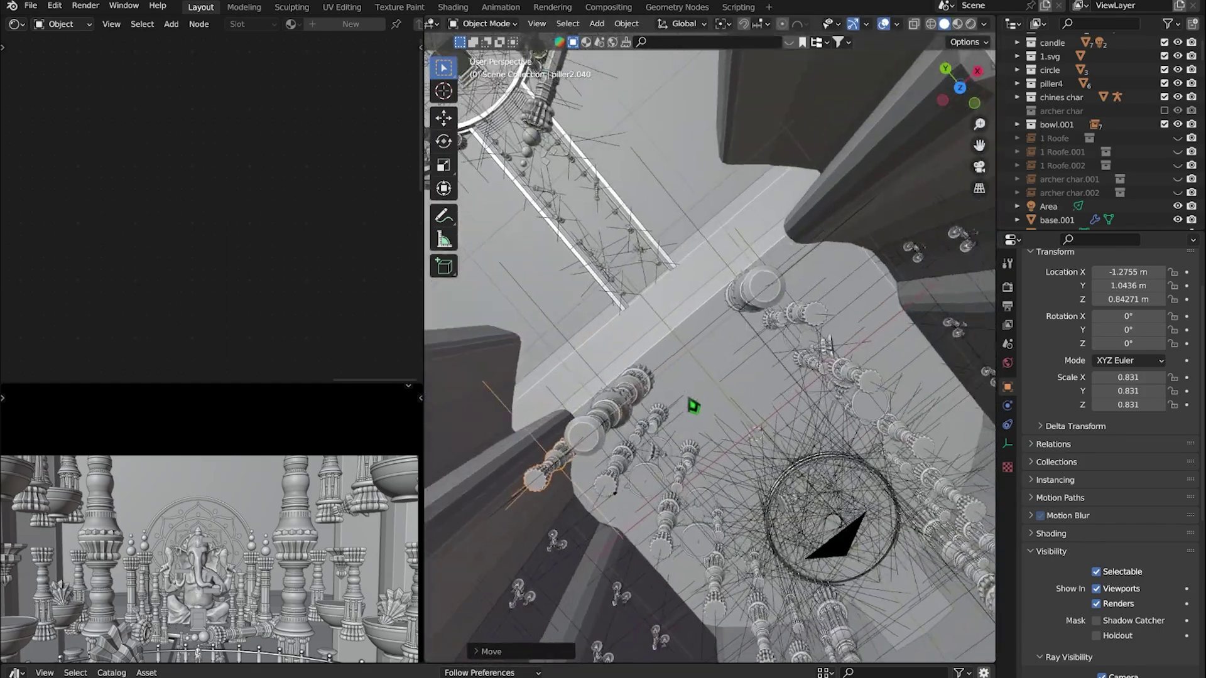
key("alt+d")
key("x")
left_click(918, 293)
Add another linked pillar copy moved down along Z and inspect the isolated pillars
mouse_move(918, 294)
middle_mouse_down()
mouse_move(783, 318)
mouse_move(817, 352)
middle_mouse_up()
key("alt+d")
key("z")
left_click(827, 432)
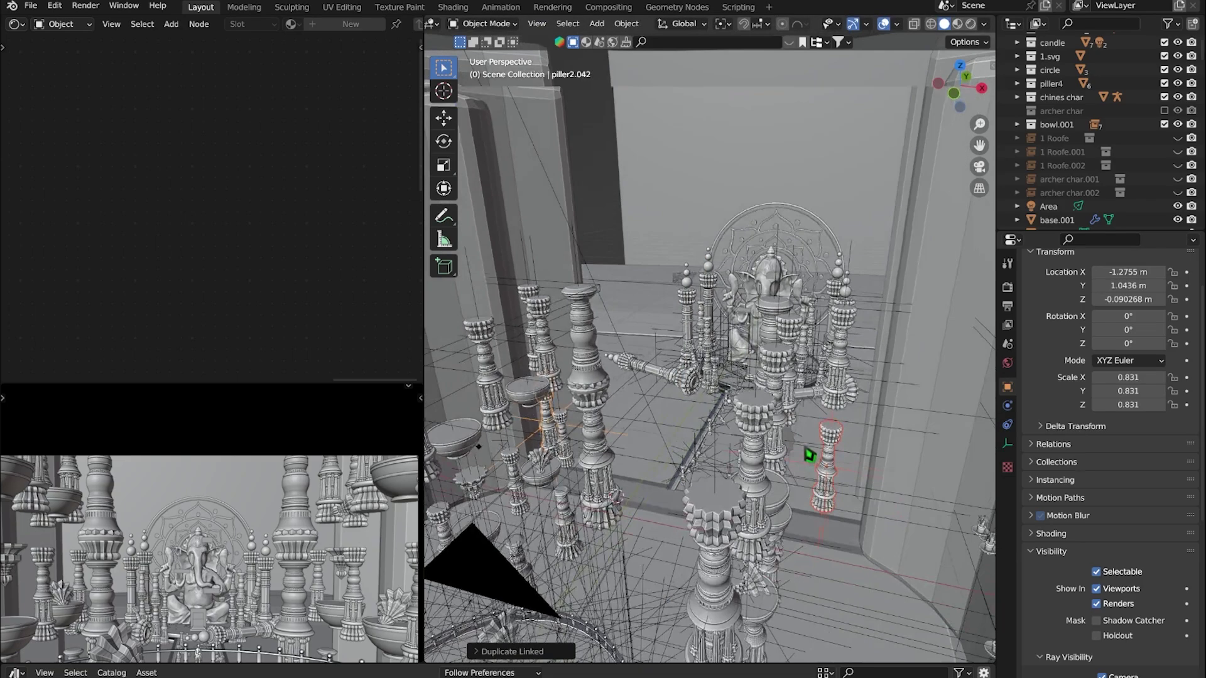
key("KP_Divide")
left_click(977, 93)
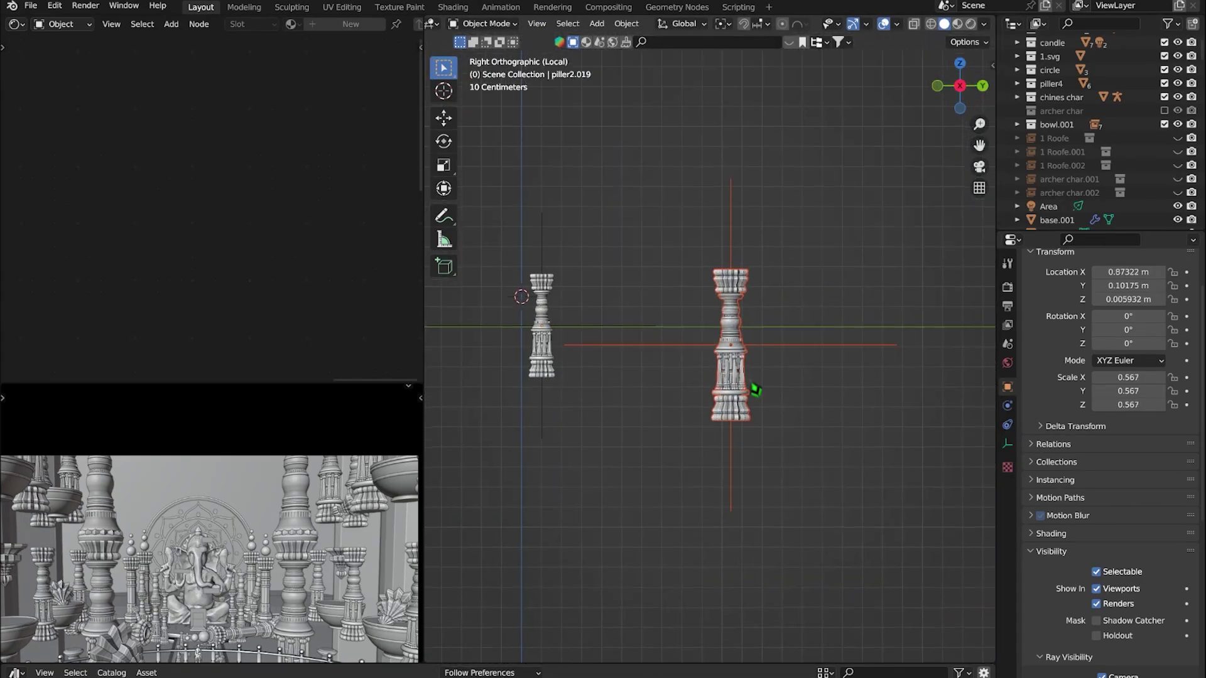
scroll(351, 556, "up", 2)
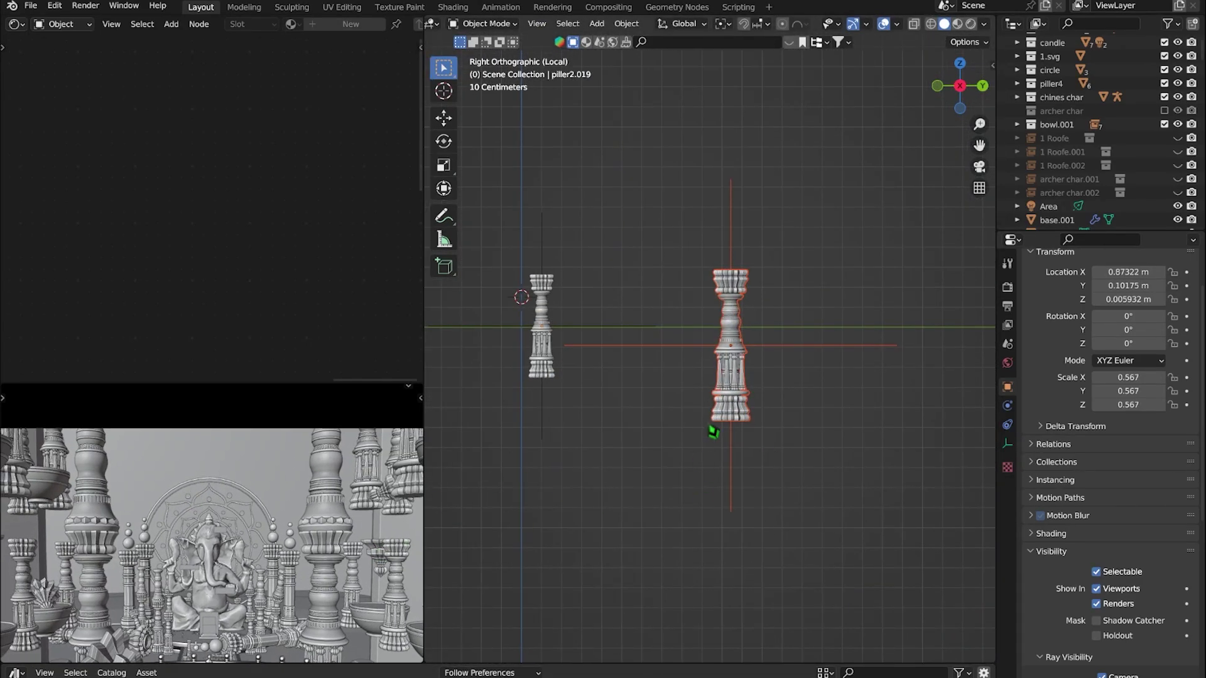
mouse_move(713, 423)
middle_mouse_down()
mouse_move(724, 436)
mouse_move(624, 359)
middle_mouse_up()
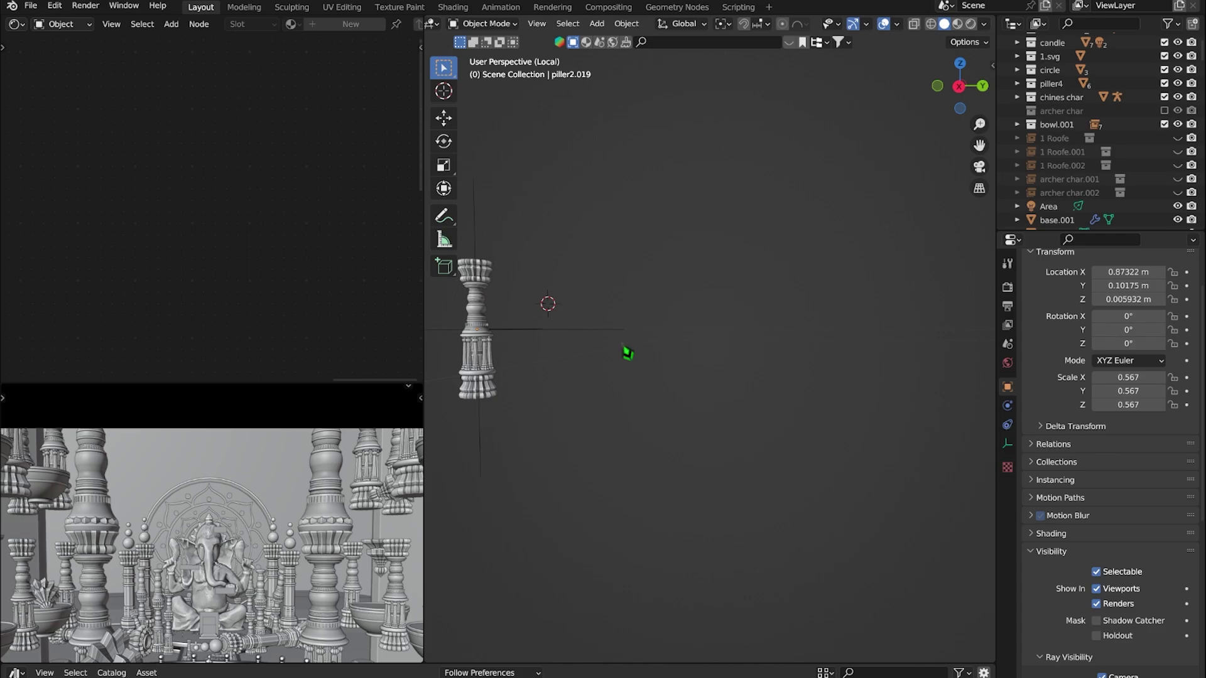
Place a linked pillar copy beside the selected pillar in top view
key("KP_Divide")
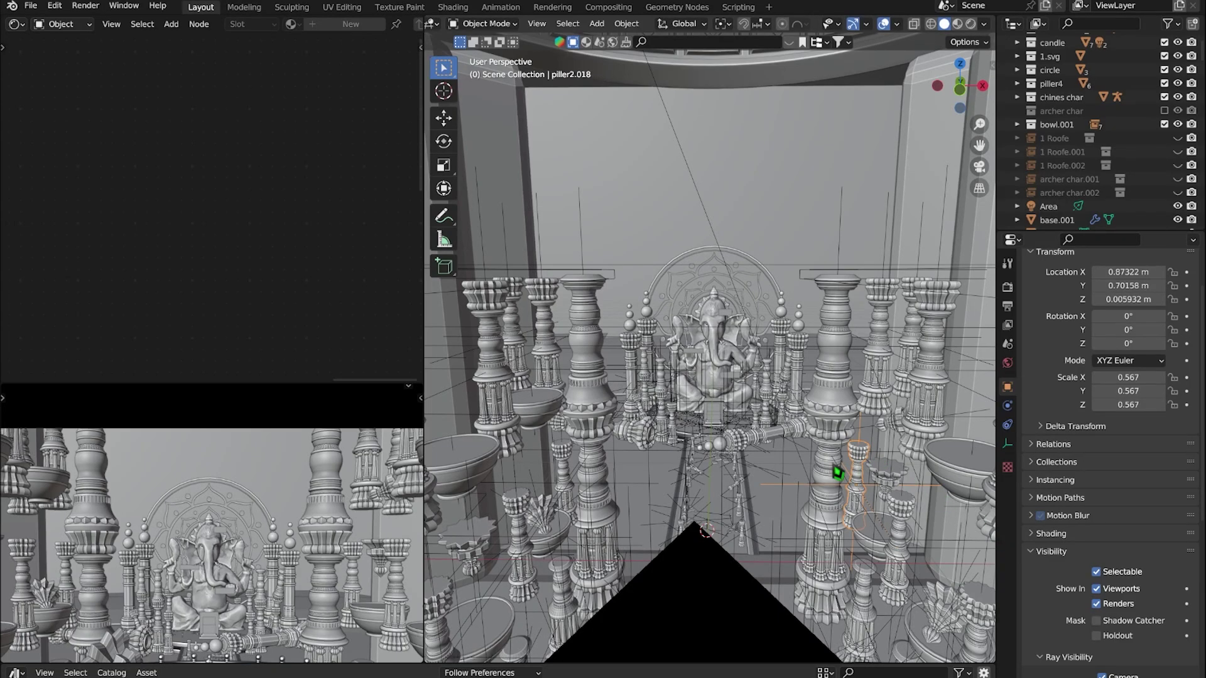
key("KP_Divide")
key("KP_7")
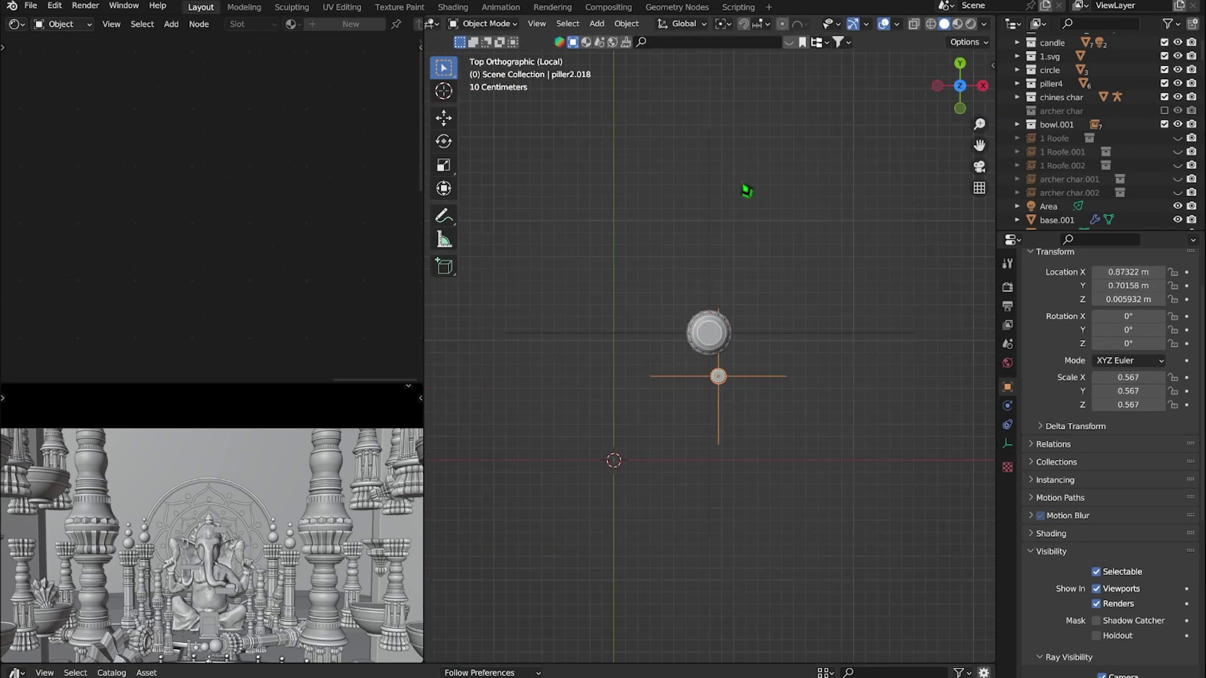
scroll(753, 471, "up", 2)
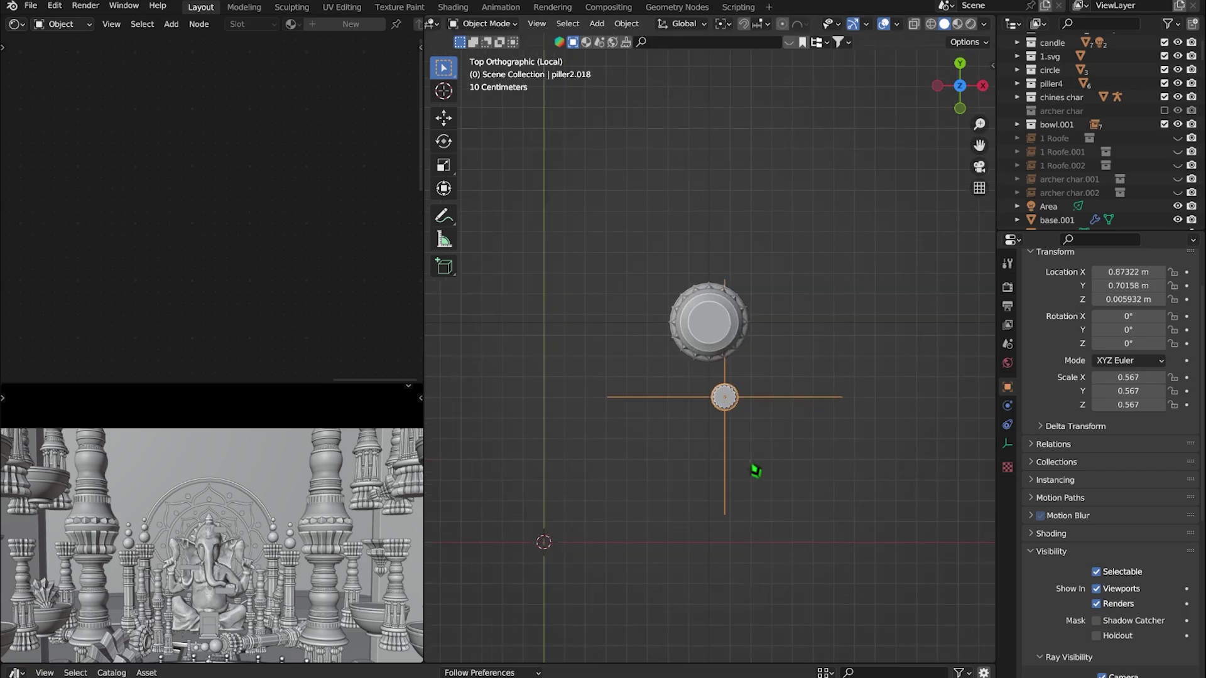
key("alt+d")
left_click(838, 402)
scroll(839, 414, "down", 2)
key("g")
left_click(822, 405)
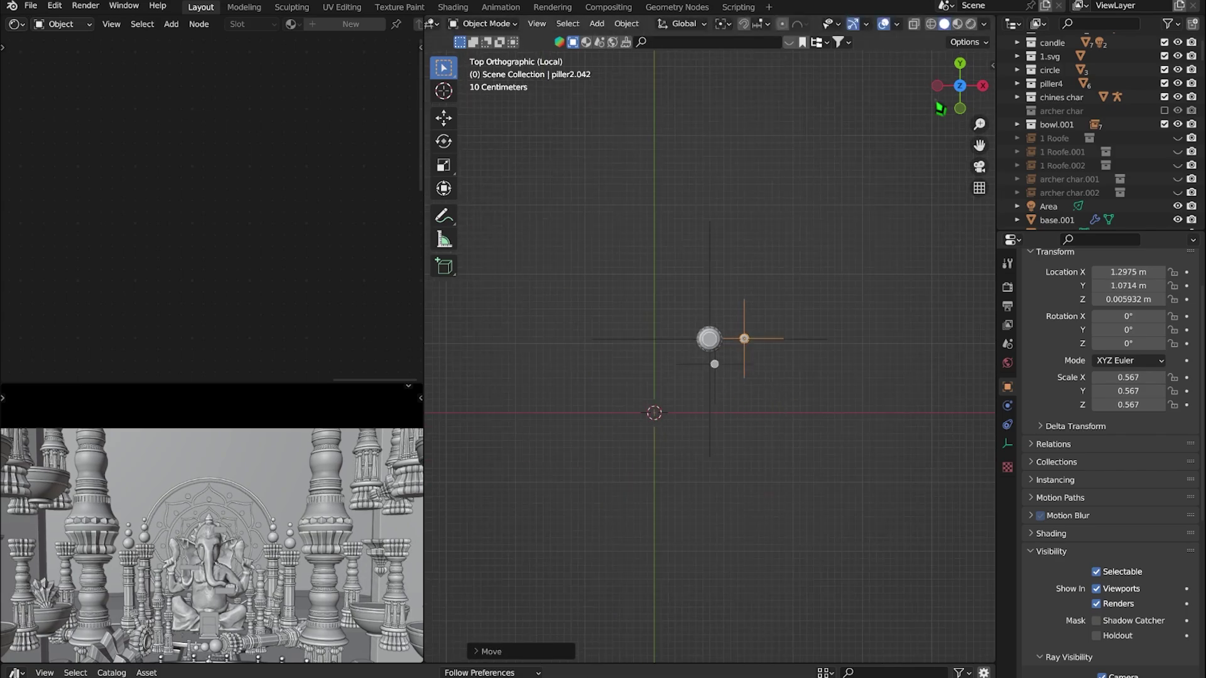
Place one more linked pillar copy to the left along X and start the render
key("KP_1")
key("KP_Divide")
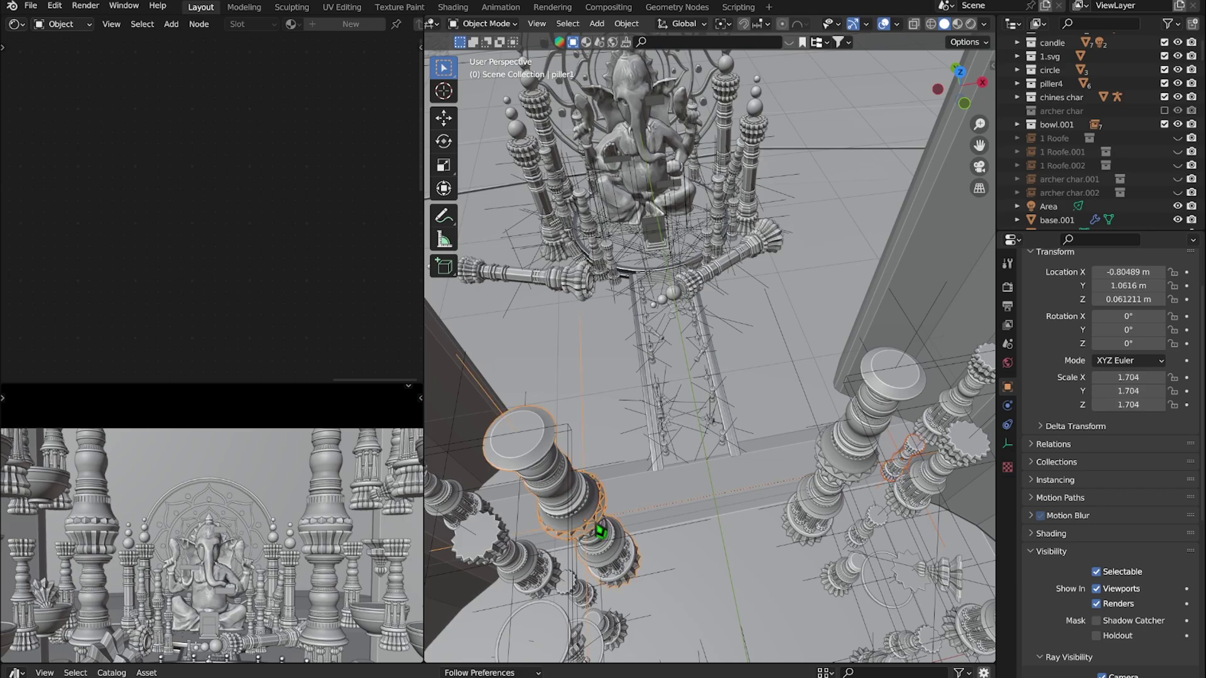
key("KP_Divide")
key("KP_7")
key("alt+d")
key("x")
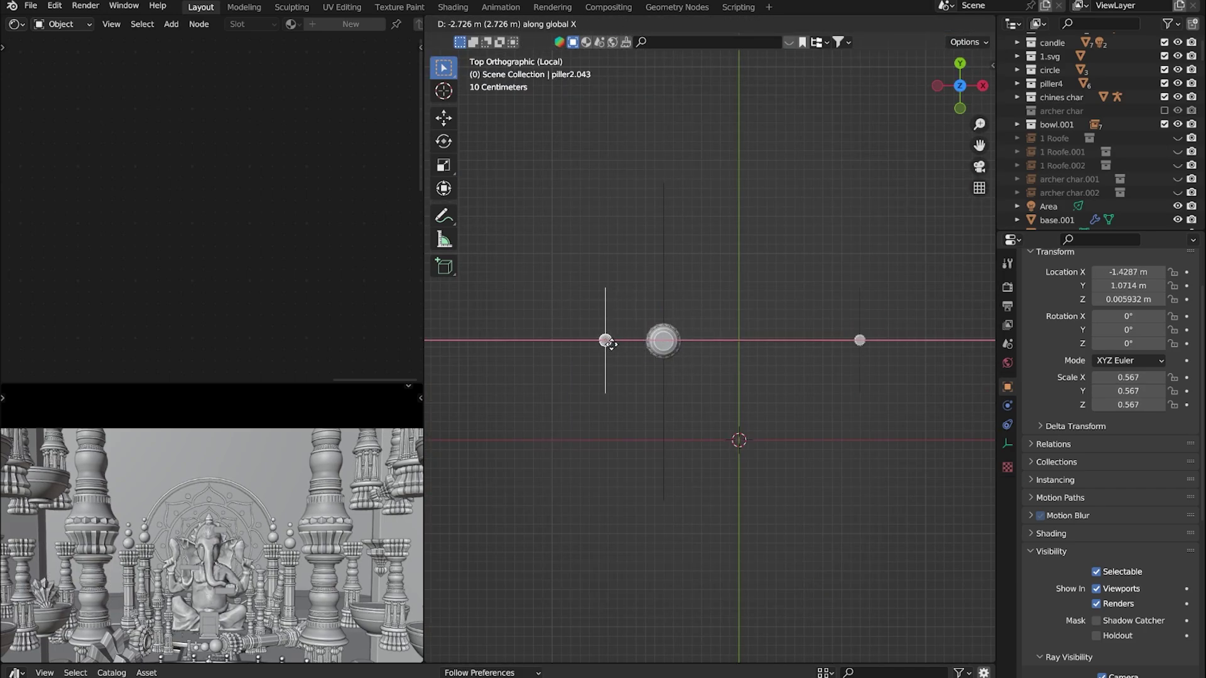
left_click(606, 342)
left_click(64, 5)
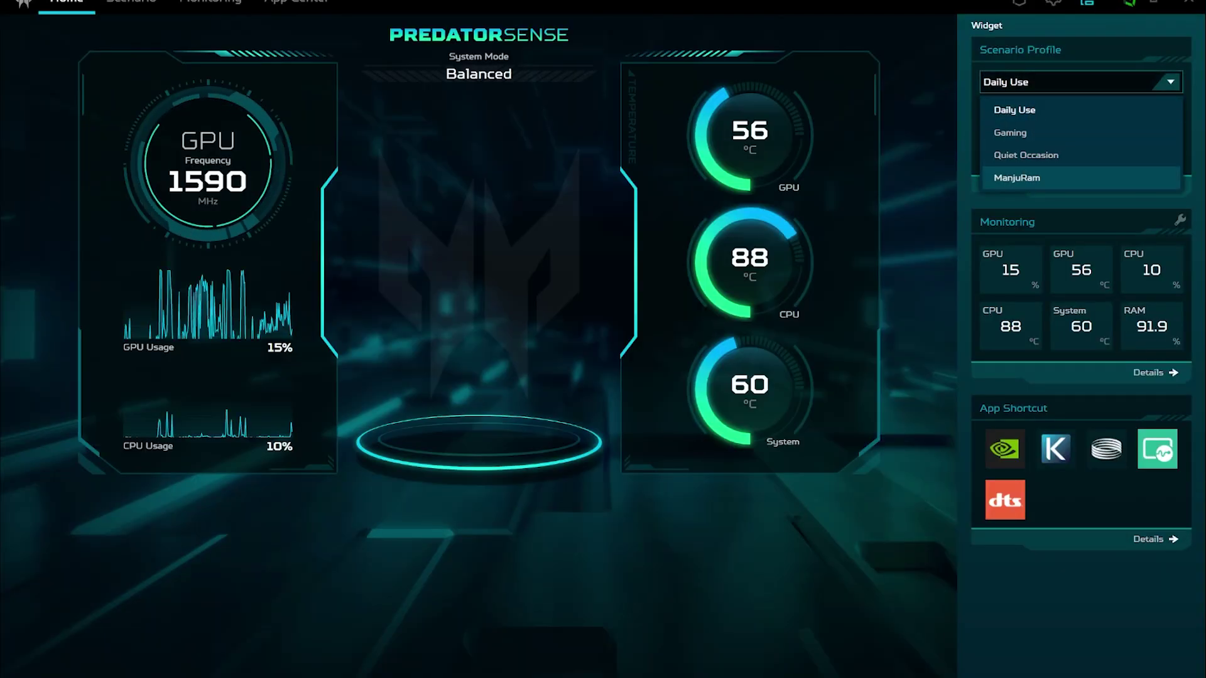
left_click(1017, 178)
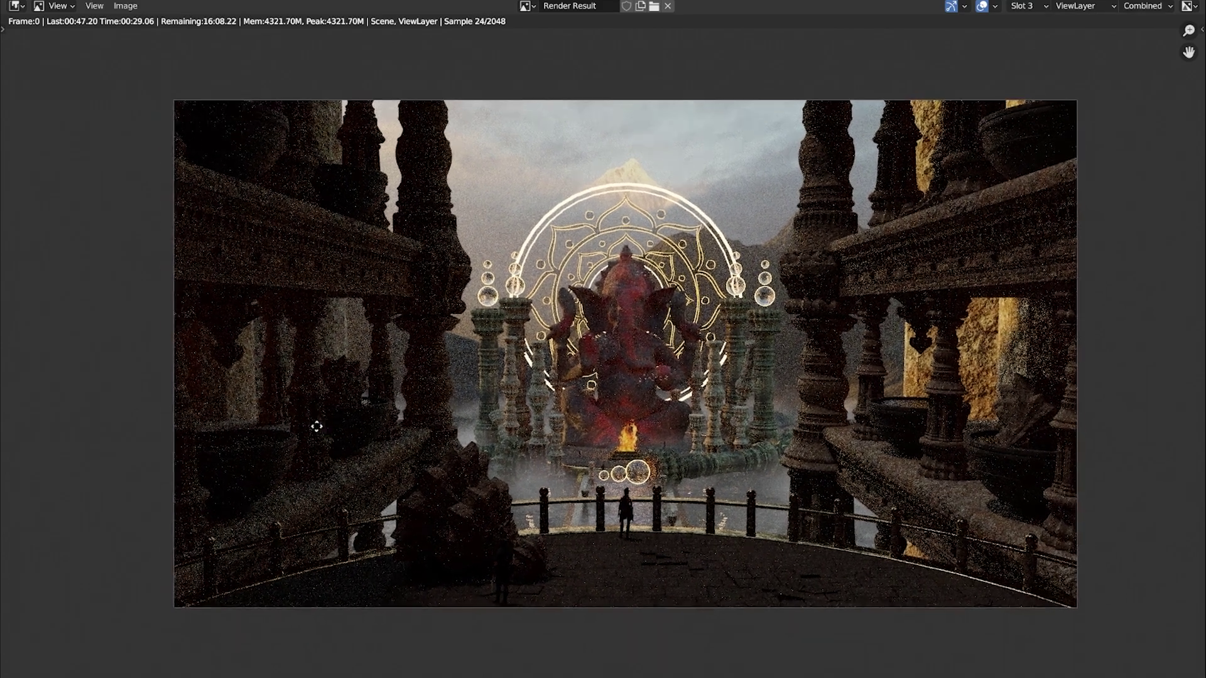
Pan and zoom the finished Render Result to centre the Ganesha statue for inspection
mouse_move(509, 397)
middle_mouse_down()
mouse_move(535, 480)
mouse_move(575, 526)
mouse_move(565, 430)
middle_mouse_up()
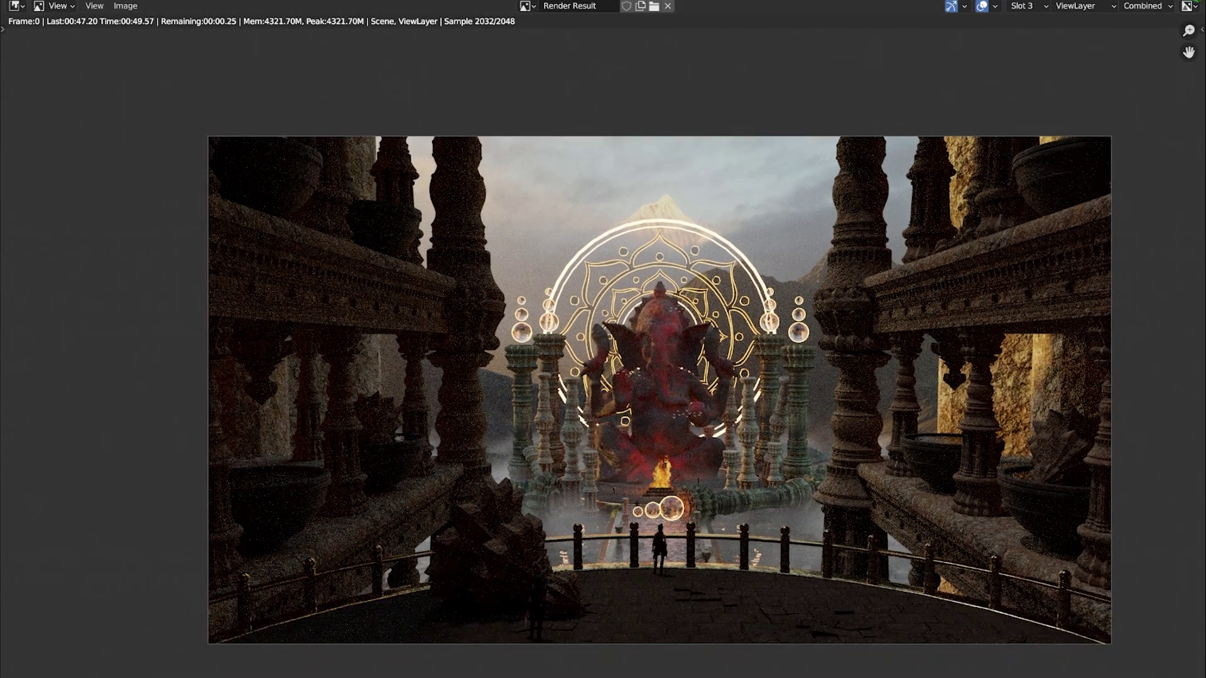
scroll(343, 412, "up", 2)
middle_click_drag(342, 412, 640, 429)
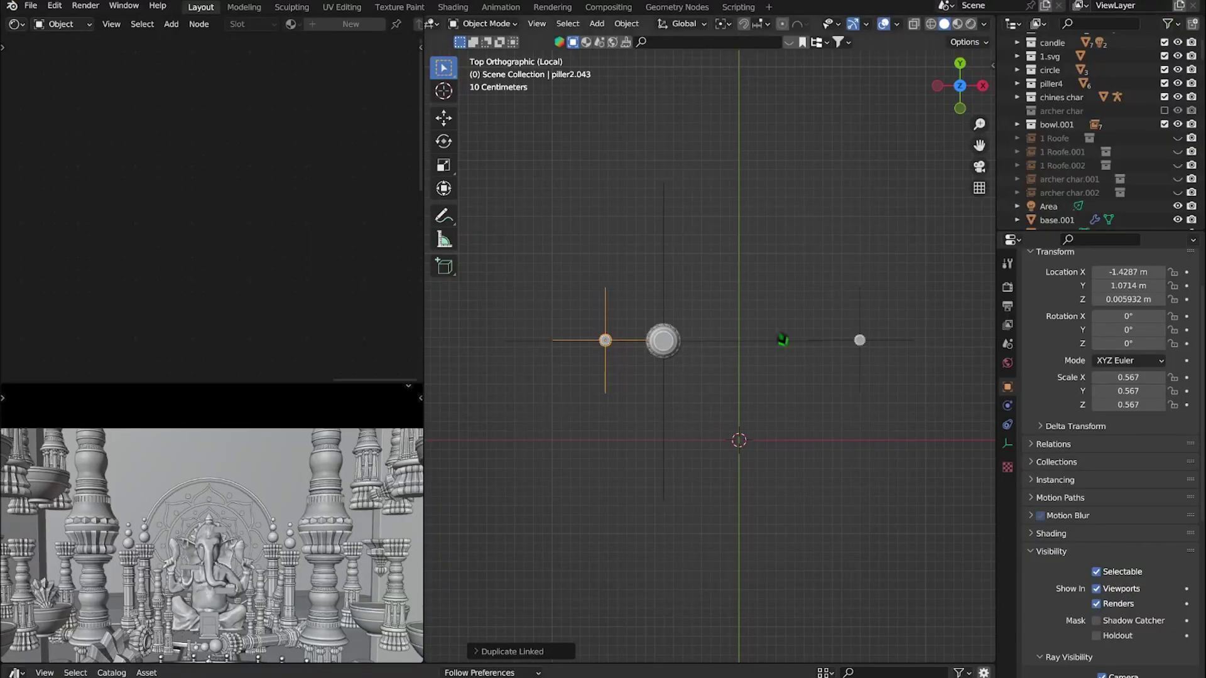
In camera view, add a linked copy of the small pillar offset along X
key("KP_0")
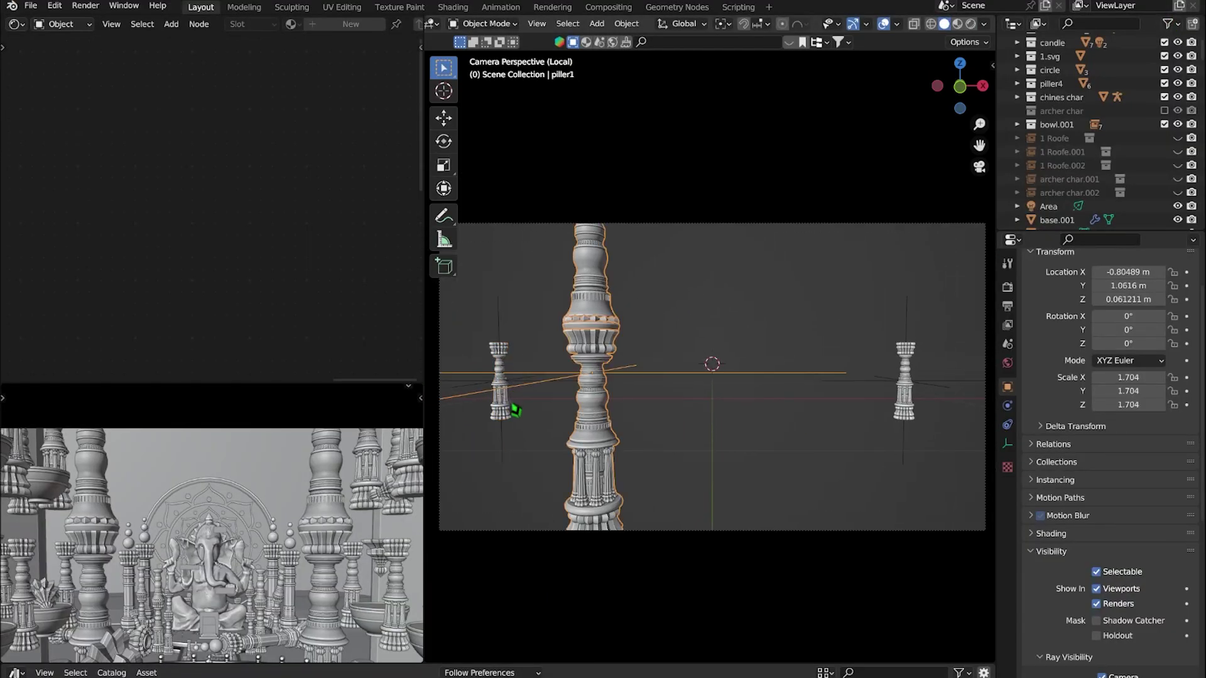
key("alt+d")
key("x")
left_click(738, 394)
Nudge the right-hand small pillar slightly inward along X
left_click(897, 391)
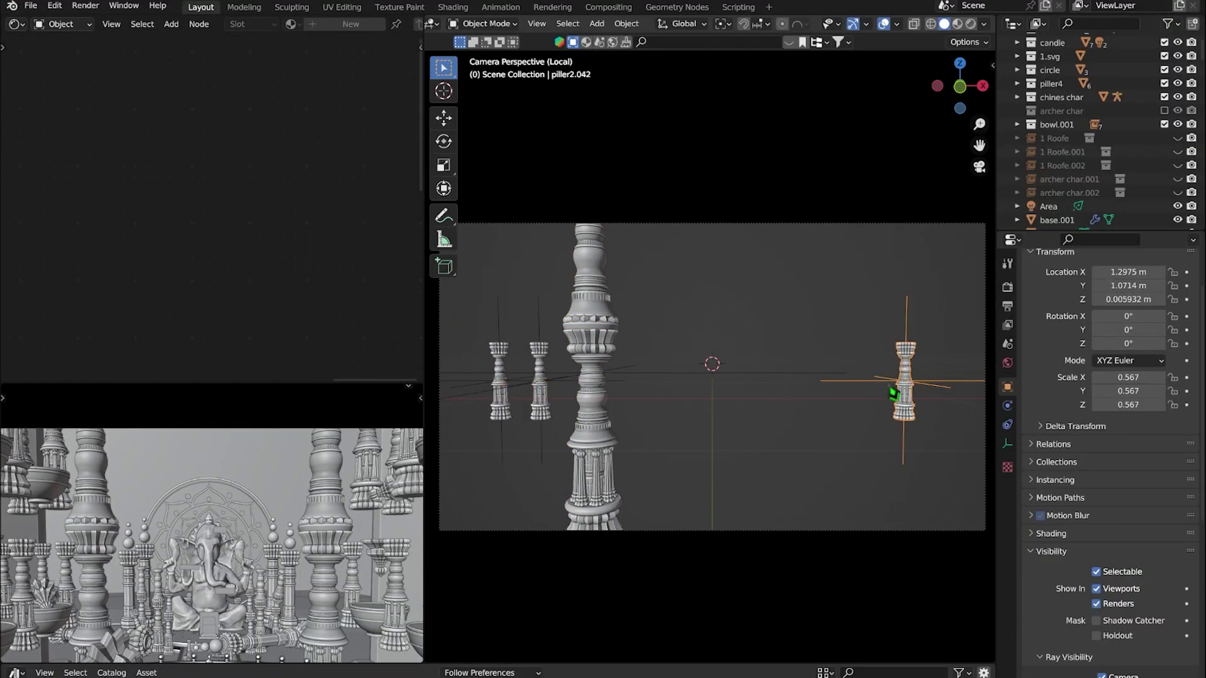
key("g")
key("x")
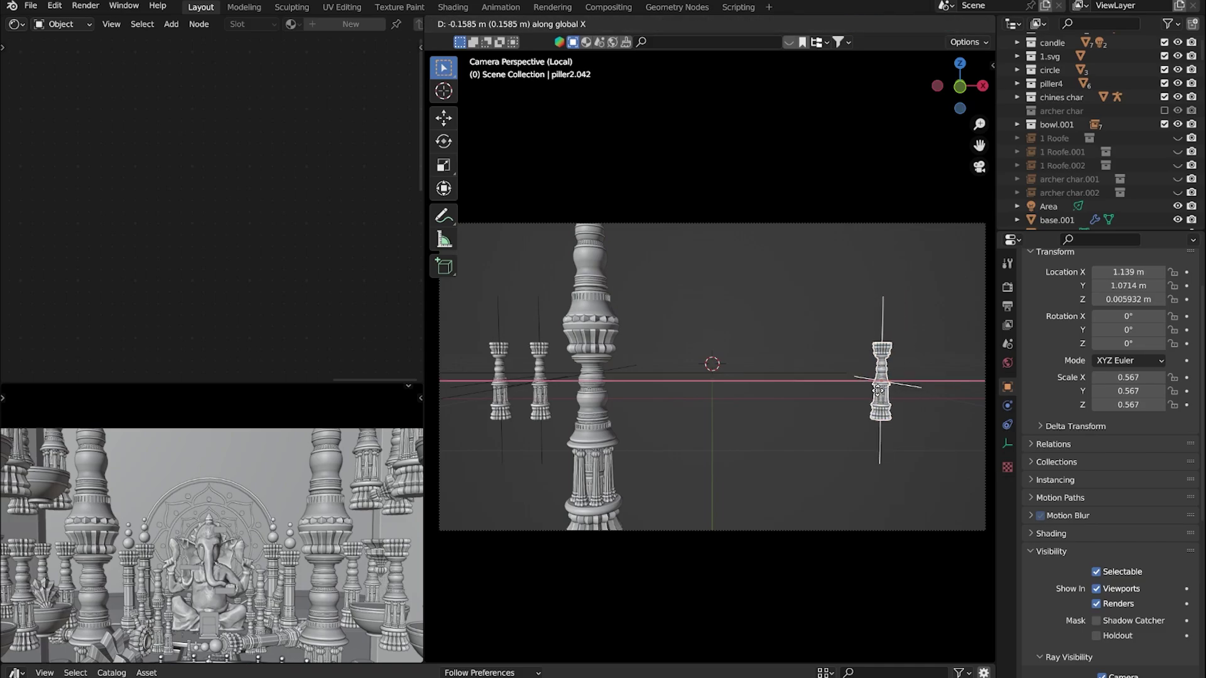
left_click(885, 400)
mouse_move(417, 498)
middle_mouse_down()
mouse_move(336, 614)
mouse_move(377, 492)
mouse_move(304, 552)
mouse_move(346, 444)
middle_mouse_up()
Nudge the right-side pillar along X in the full scene, then render with F12
key("alt+a")
key("KP_Divide")
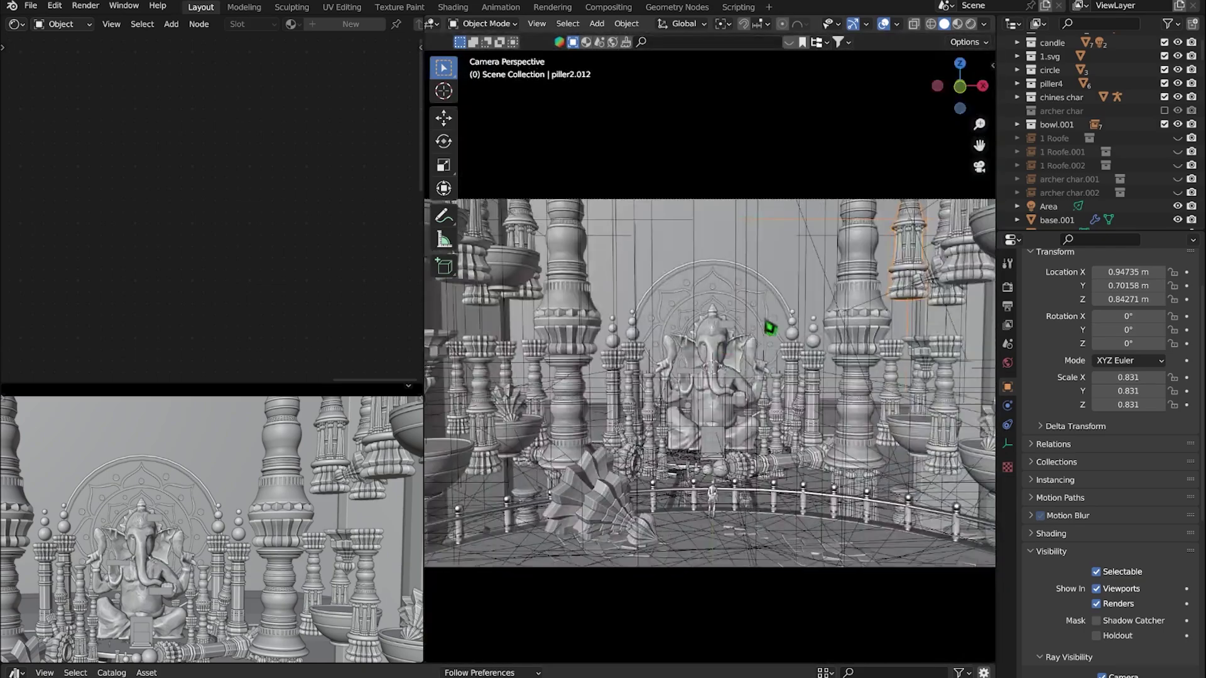
mouse_move(770, 325)
middle_mouse_down()
mouse_move(879, 304)
mouse_move(808, 432)
middle_mouse_up()
left_click(808, 432)
key("g")
key("x")
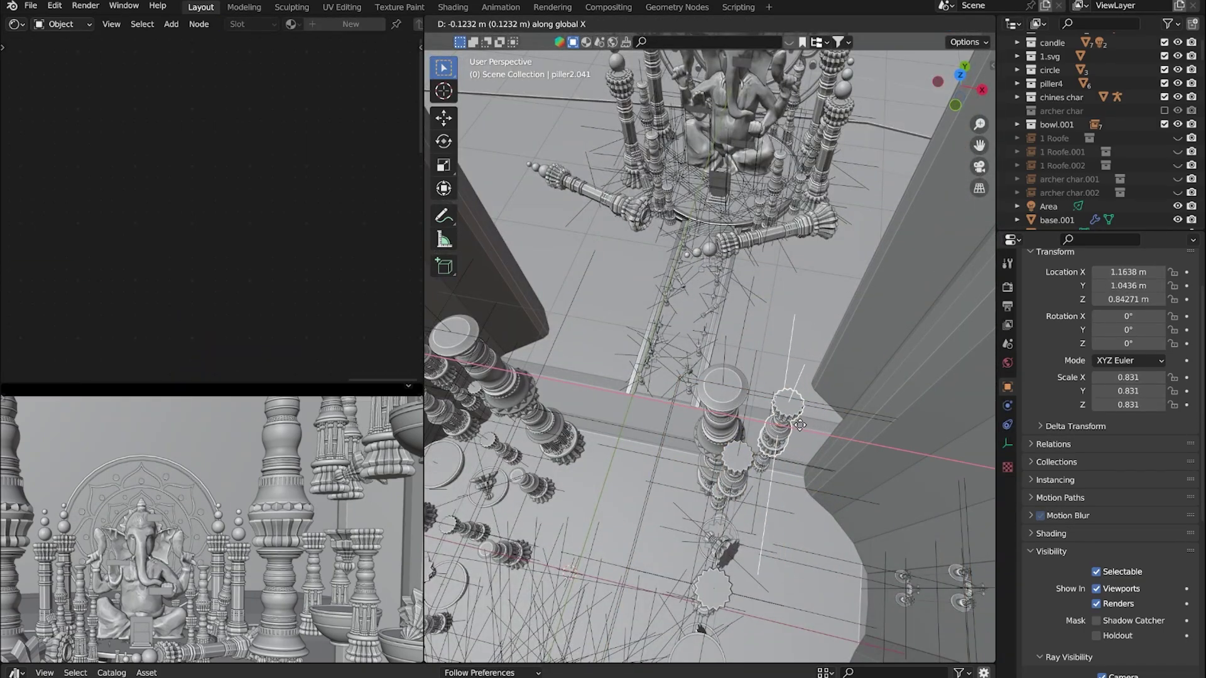
left_click(772, 433)
key("F12")
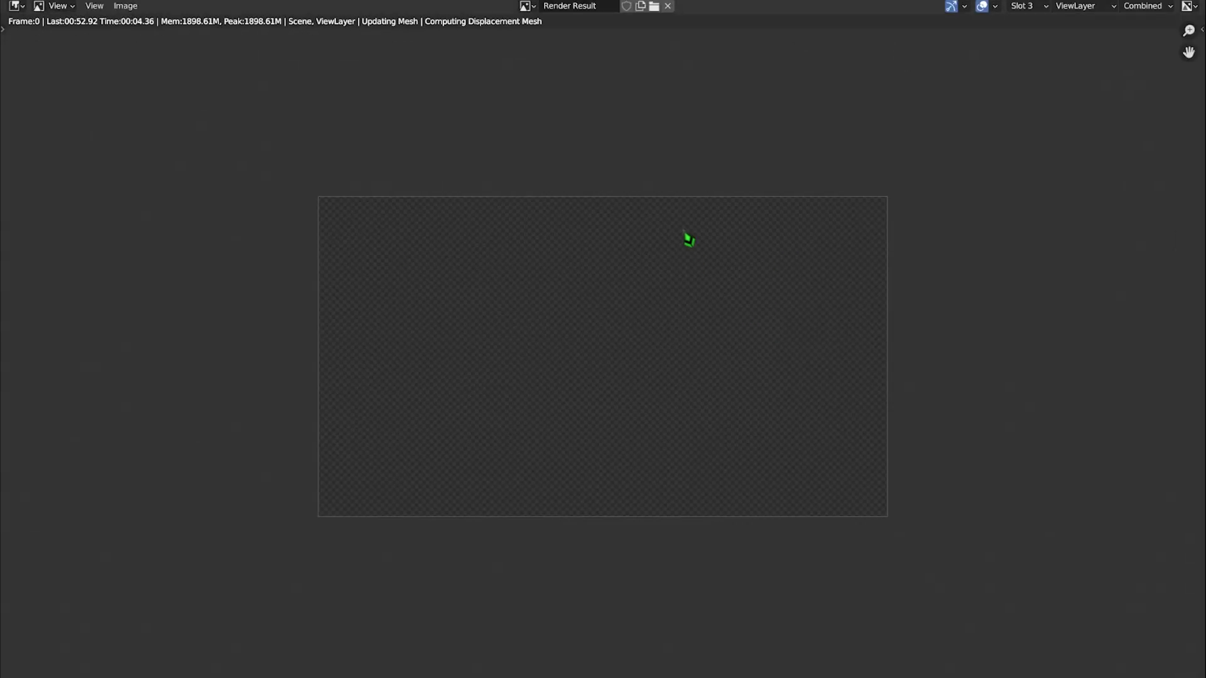
scroll(686, 235, "up", 2)
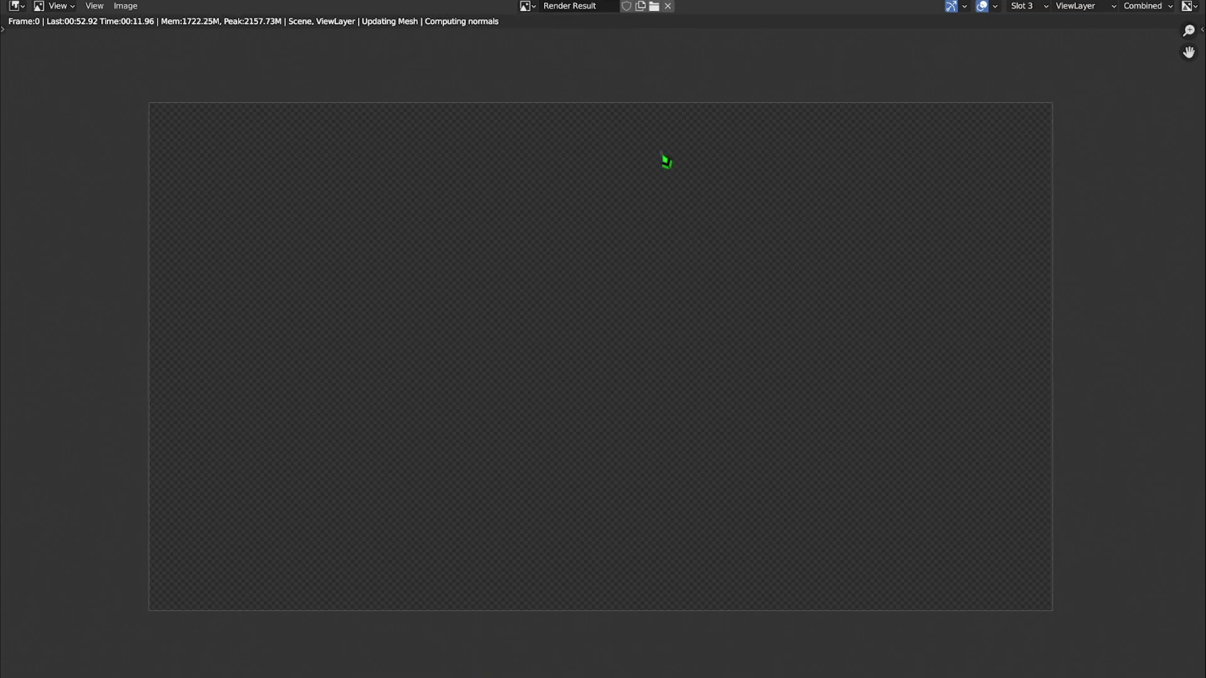